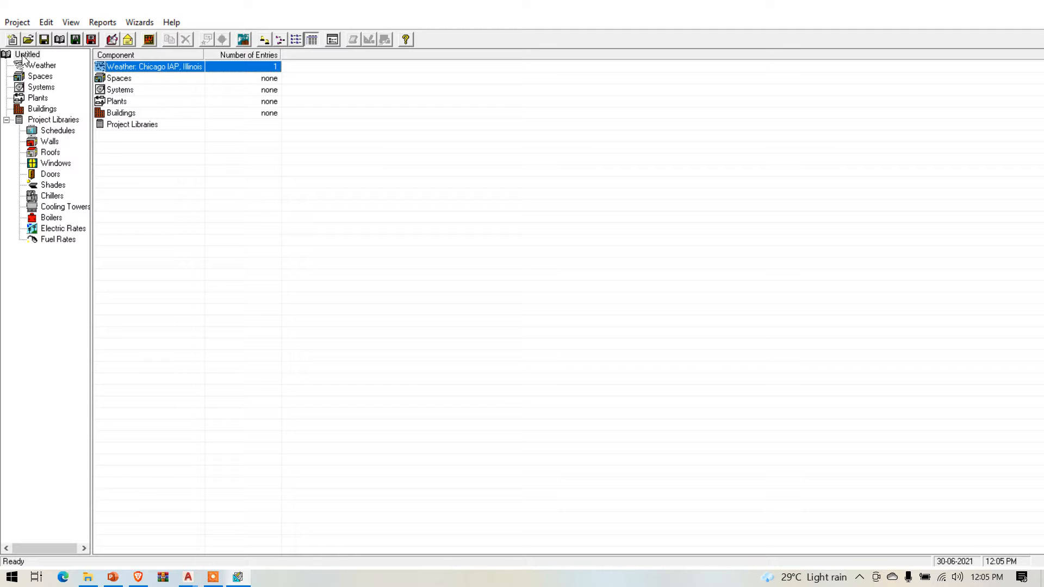
Rename the untitled project as ACTMEP in its project properties
{"action": "left_click", "coordinate": [23, 56]}
{"action": "right_click", "coordinate": [23, 57]}
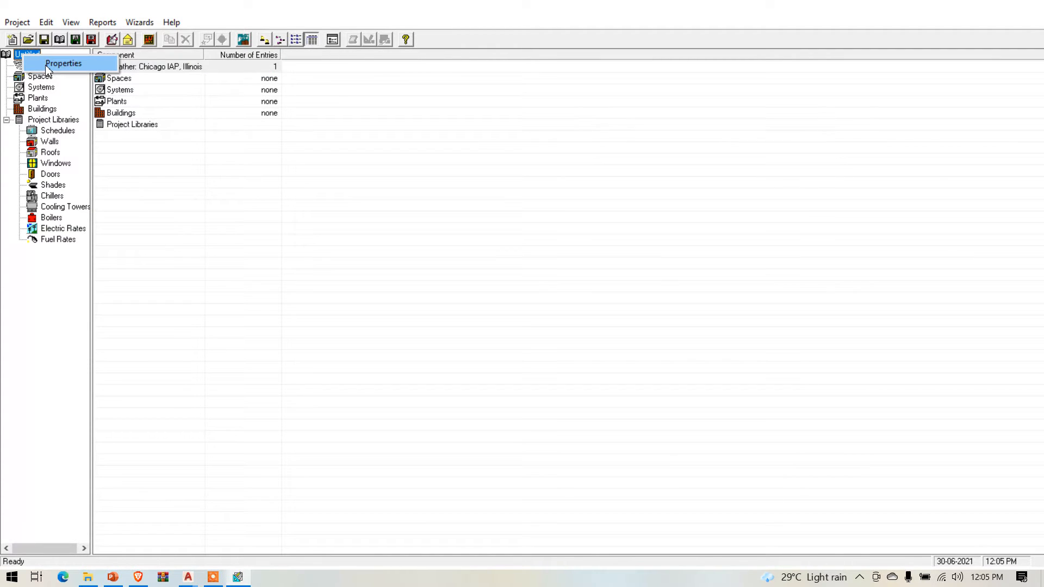
{"action": "left_click", "coordinate": [48, 64]}
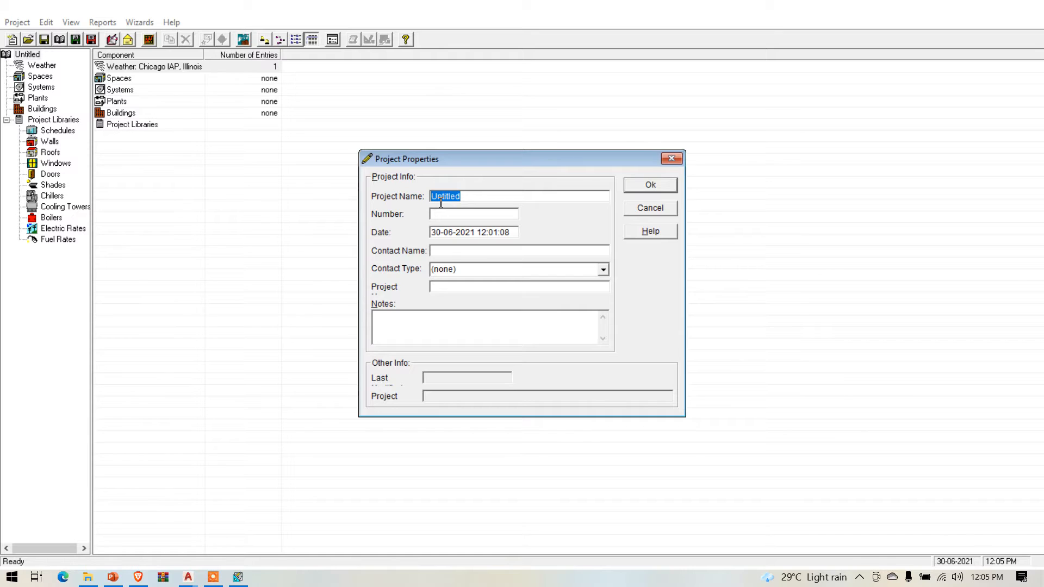
{"action": "key", "text": "BackSpace"}
{"action": "type", "text": "ACTME"}
{"action": "type", "text": "P"}
{"action": "type", "text": "1"}
{"action": "left_click", "coordinate": [498, 255]}
{"action": "left_click", "coordinate": [641, 190]}
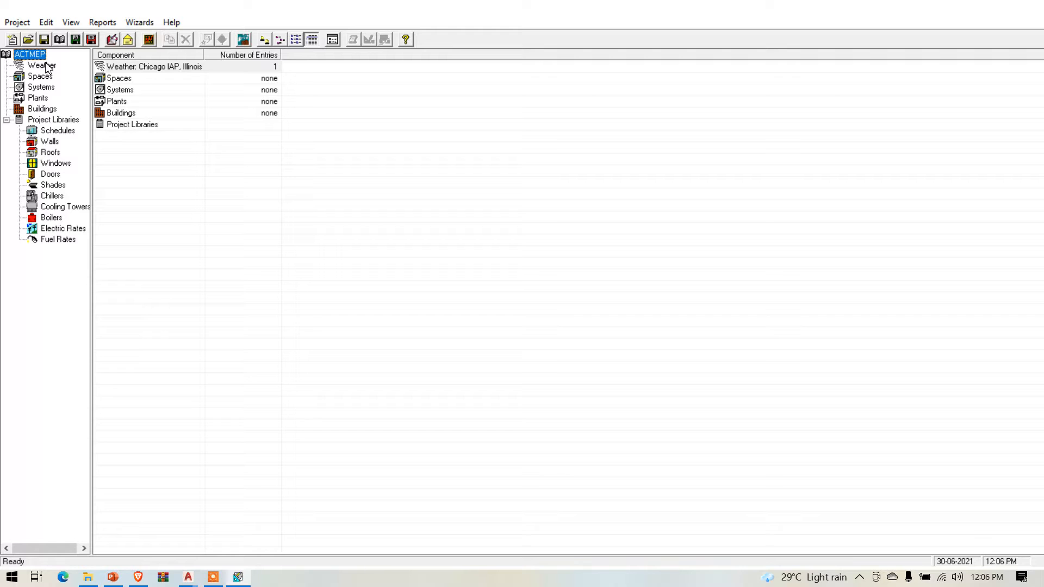
Set the region to Asia/Pacific and the location to India in the weather design parameters
{"action": "left_click", "coordinate": [52, 68]}
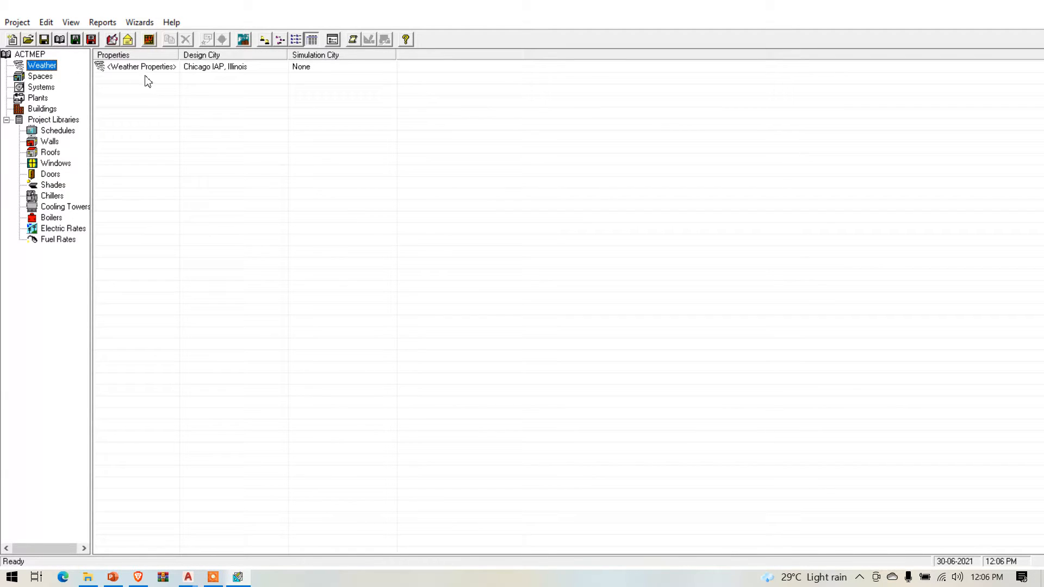
{"action": "double_click", "coordinate": [184, 69]}
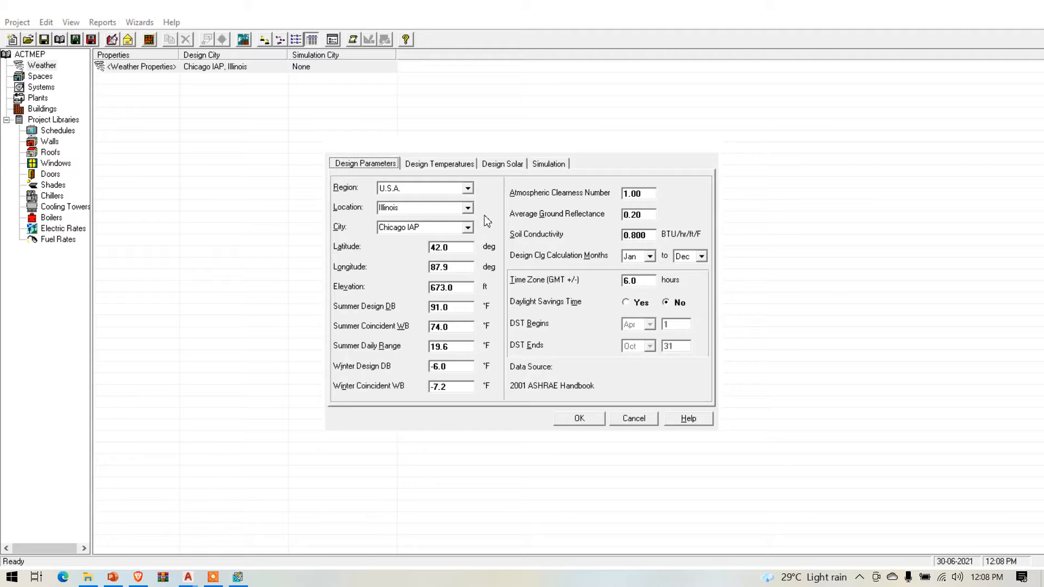
{"action": "left_click", "coordinate": [470, 189]}
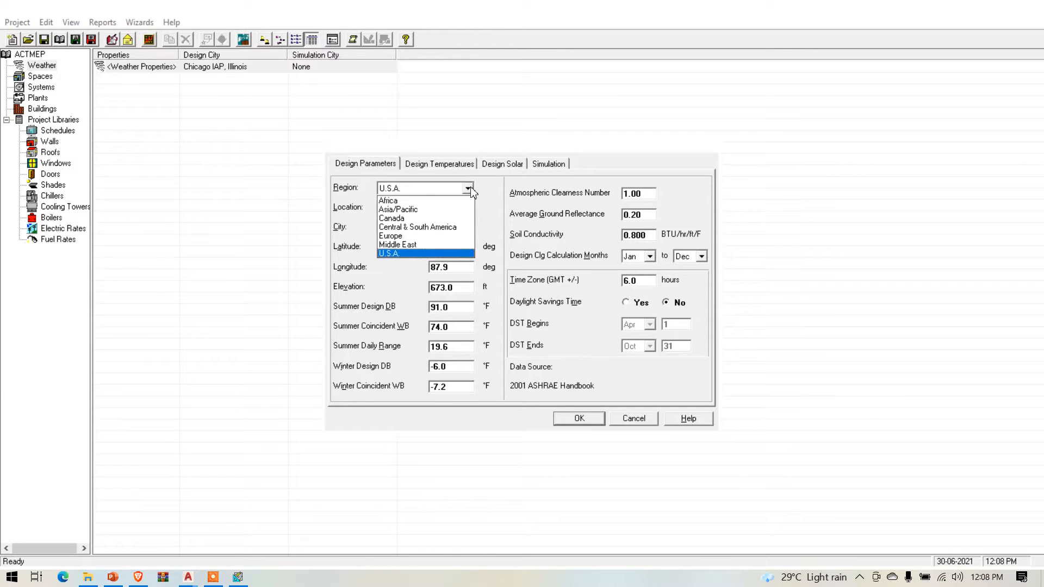
{"action": "left_click", "coordinate": [425, 210]}
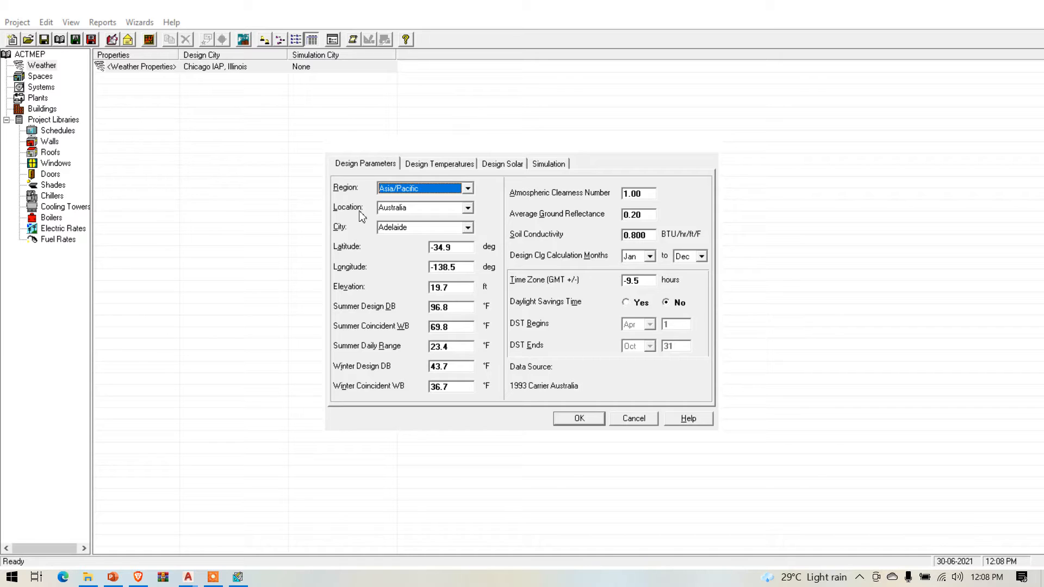
{"action": "left_click", "coordinate": [467, 208]}
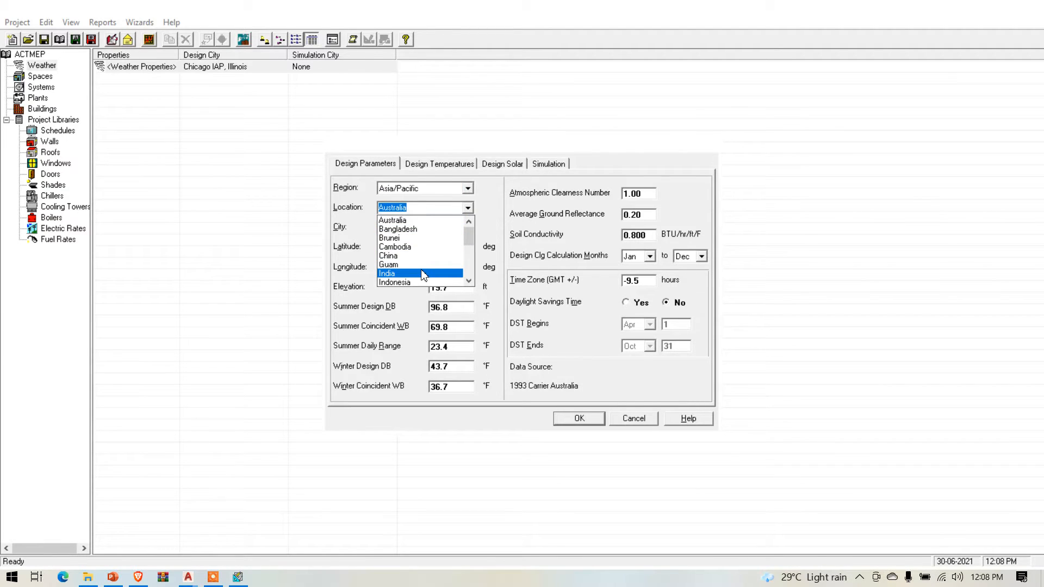
{"action": "left_click", "coordinate": [424, 273]}
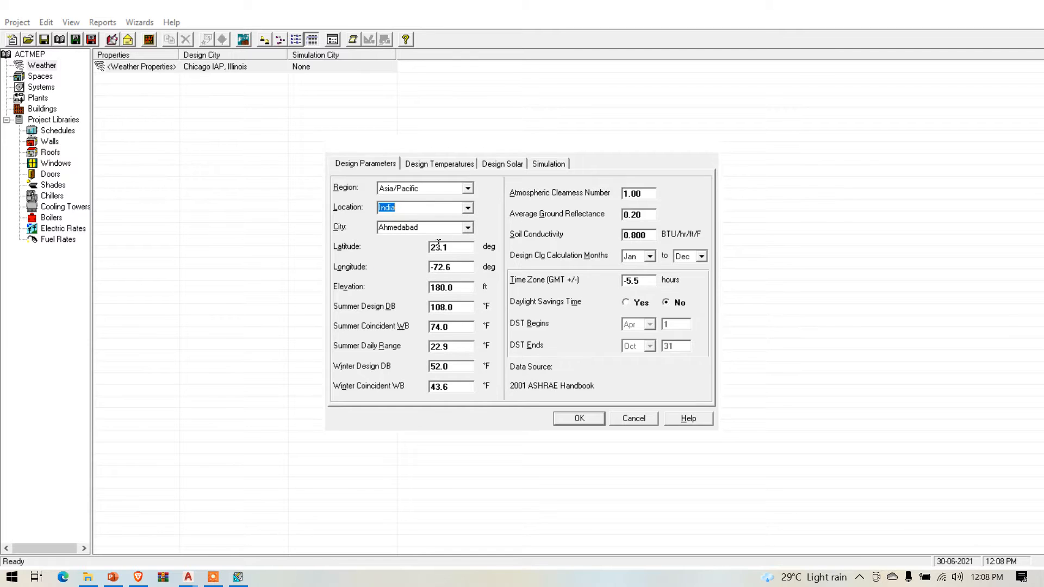
Choose Bangalore as the design city for the India location
{"action": "left_click", "coordinate": [470, 231]}
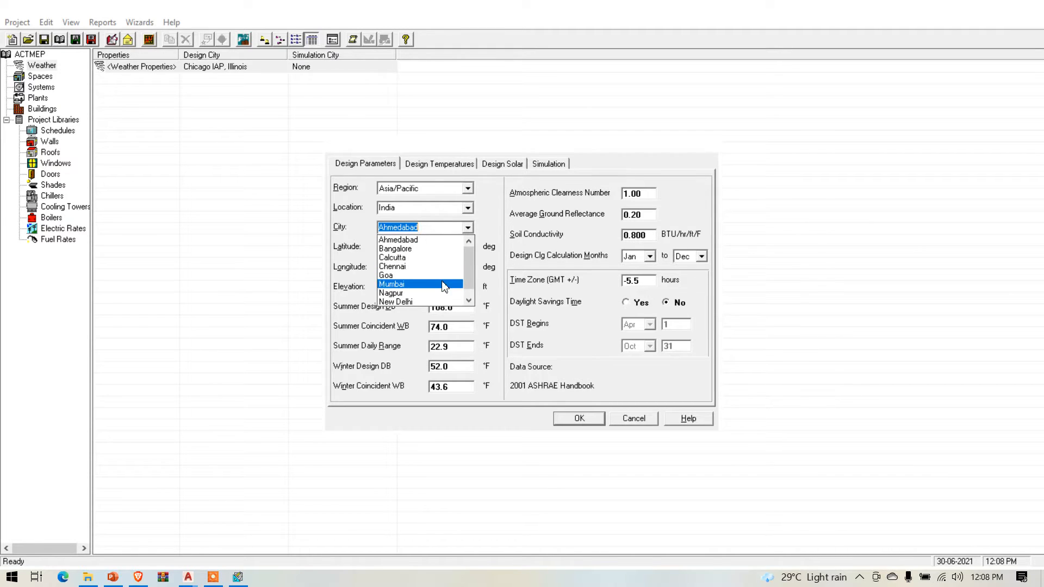
{"action": "scroll", "coordinate": [439, 288], "scroll_direction": "down", "scroll_amount": 1}
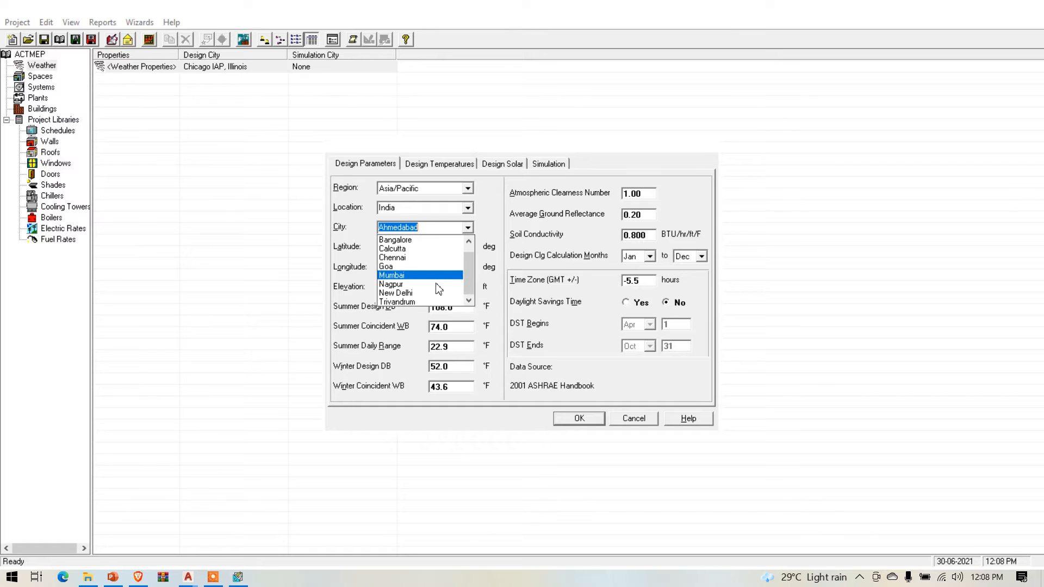
{"action": "scroll", "coordinate": [440, 288], "scroll_direction": "up", "scroll_amount": 1}
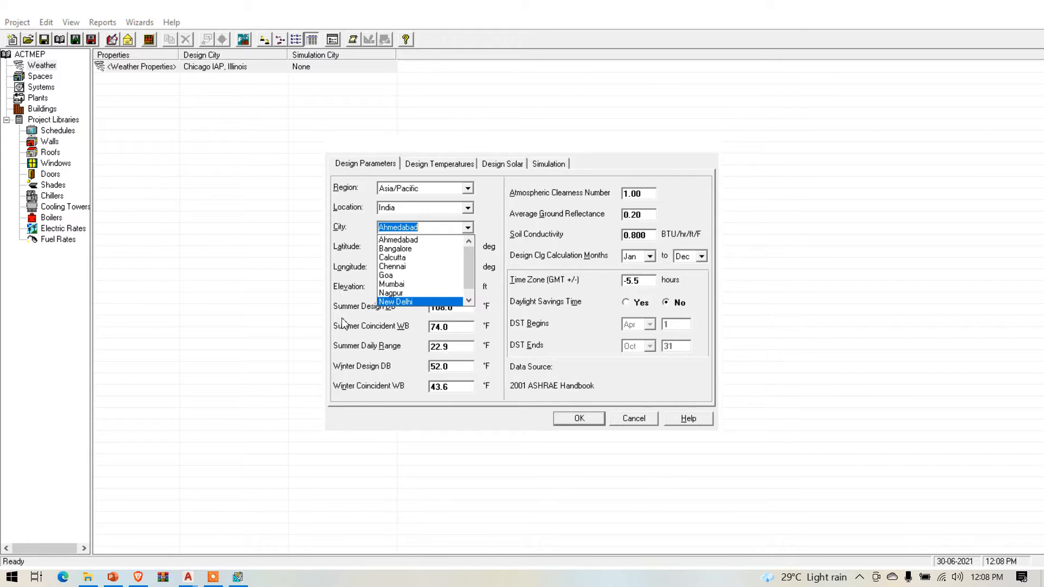
{"action": "left_click", "coordinate": [400, 250]}
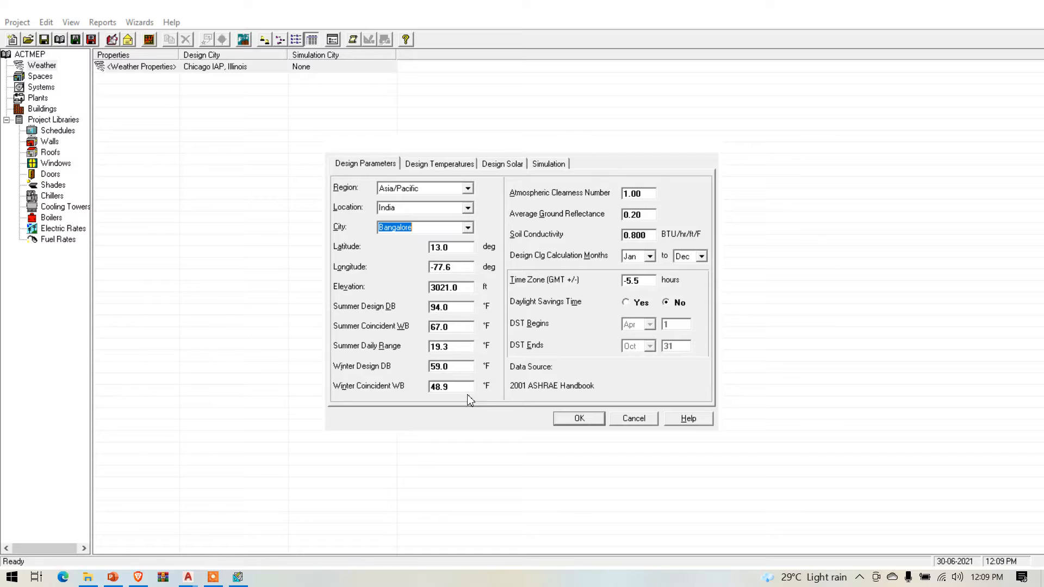
Look through the available Indian cities and enter HYDRABAD as a custom design city name
{"action": "left_click", "coordinate": [468, 227]}
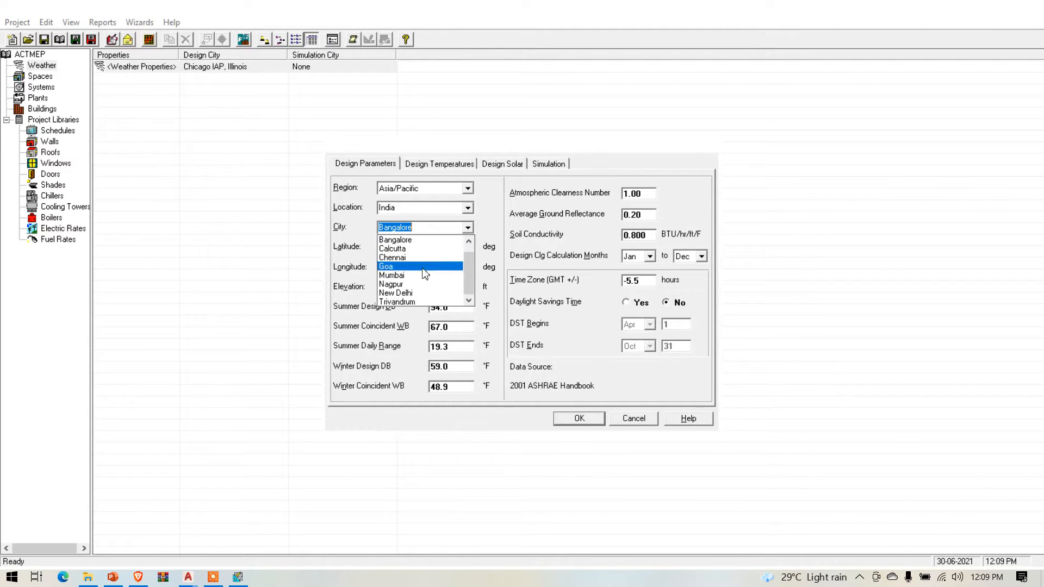
{"action": "scroll", "coordinate": [424, 283], "scroll_direction": "up", "scroll_amount": 1}
{"action": "scroll", "coordinate": [423, 259], "scroll_direction": "down", "scroll_amount": 1}
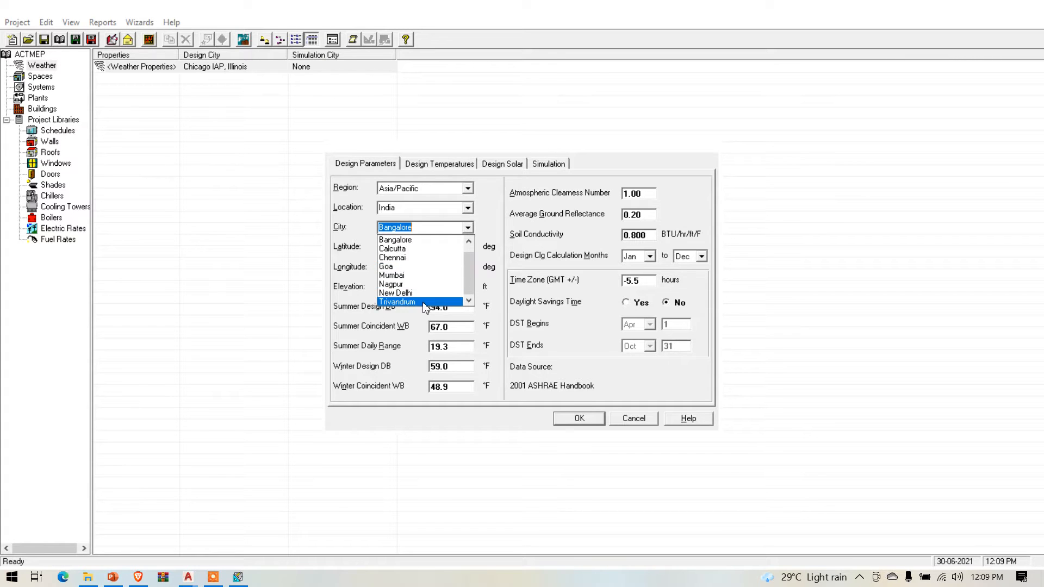
{"action": "scroll", "coordinate": [445, 241], "scroll_direction": "up", "scroll_amount": 1}
{"action": "scroll", "coordinate": [443, 245], "scroll_direction": "down", "scroll_amount": 1}
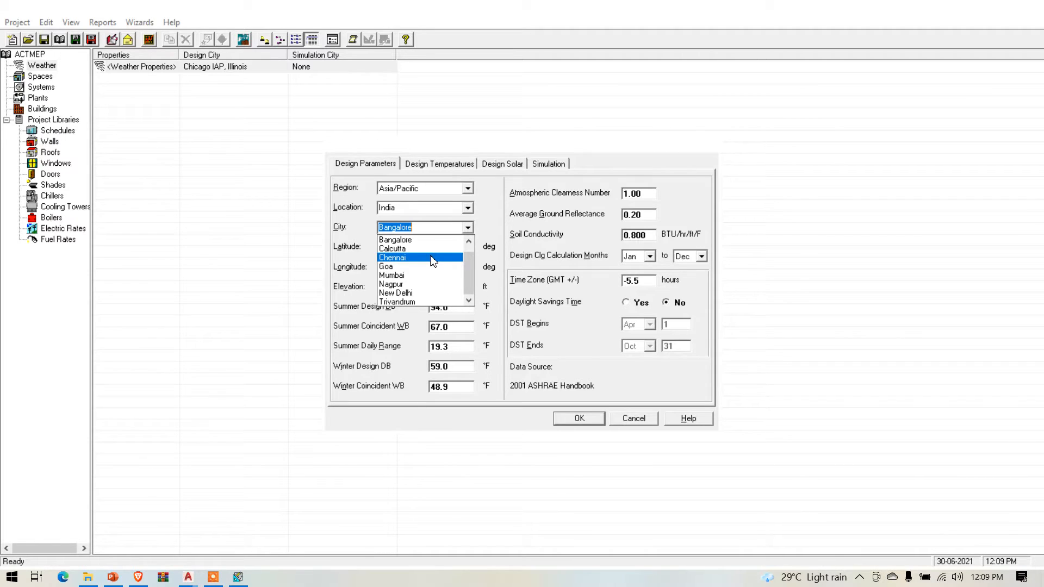
{"action": "scroll", "coordinate": [434, 261], "scroll_direction": "up", "scroll_amount": 1}
{"action": "type", "text": "HYDRE"}
{"action": "key", "text": "BackSpace"}
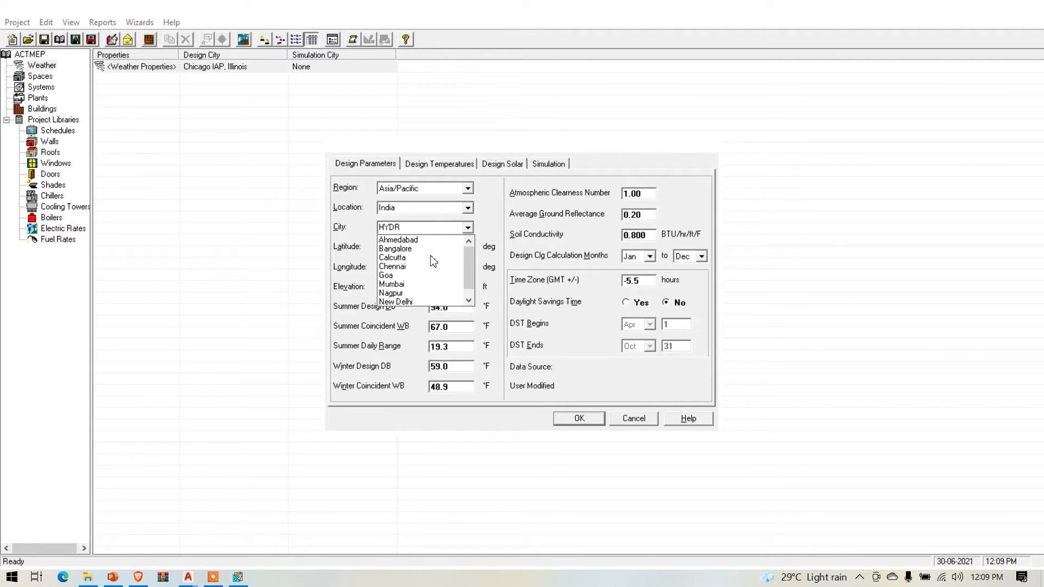
{"action": "type", "text": "ABAD"}
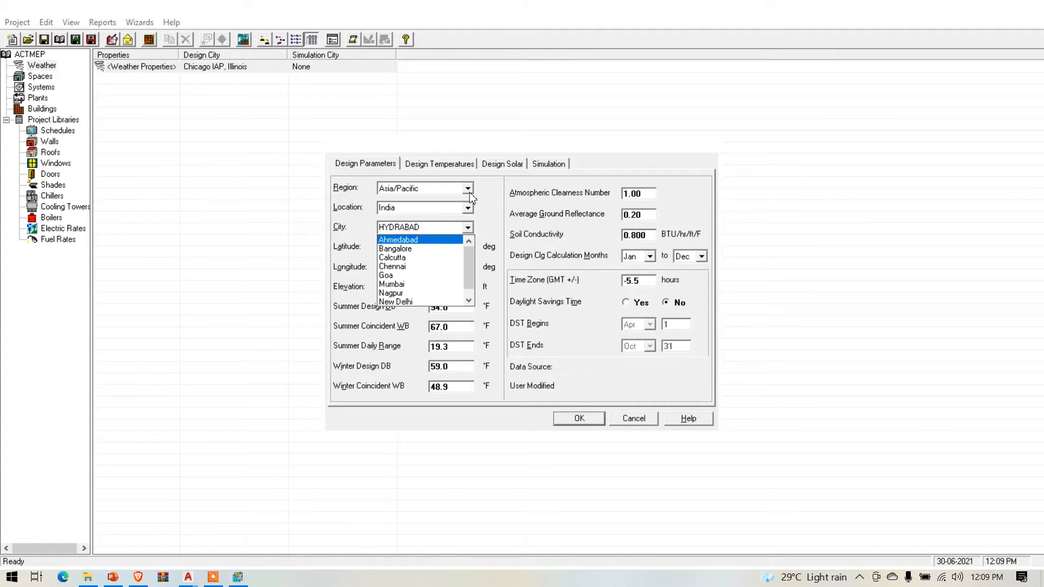
{"action": "left_click", "coordinate": [488, 207]}
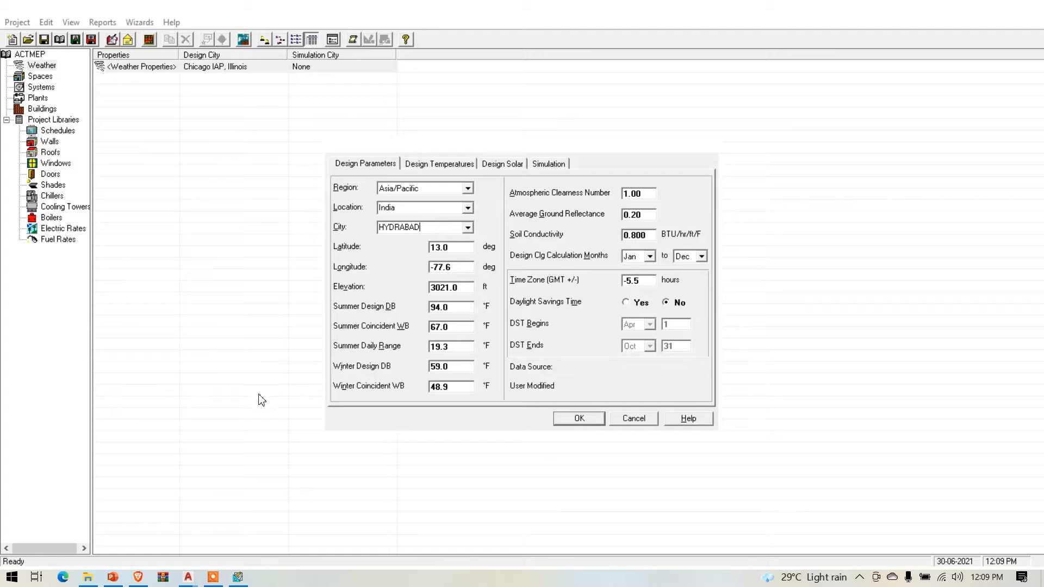
Examine the Summer Design DB and Summer Coincident WB temperatures for the custom city
{"action": "left_click", "coordinate": [457, 308]}
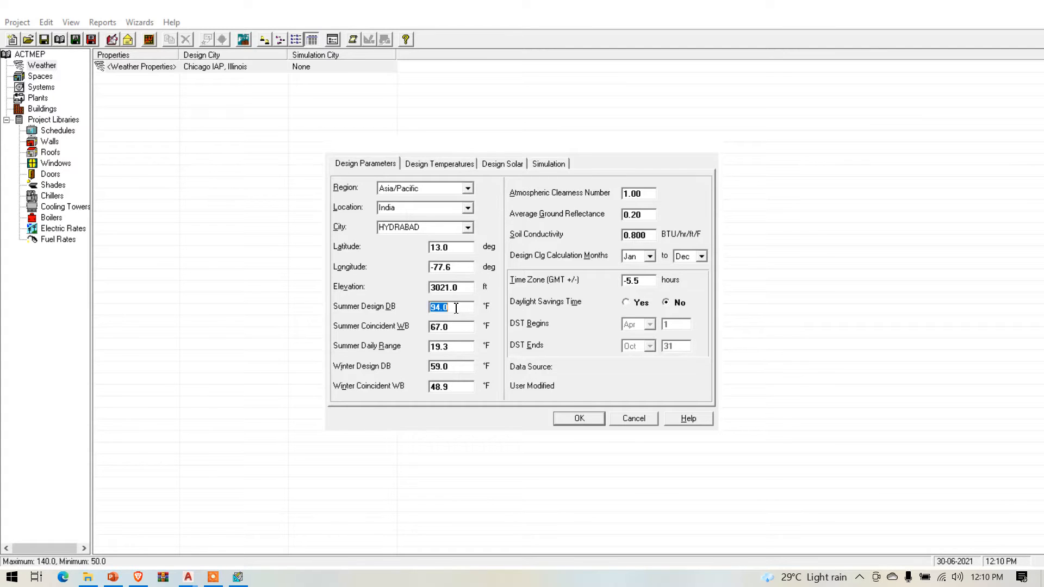
{"action": "left_click", "coordinate": [461, 327]}
{"action": "left_click", "coordinate": [460, 309]}
{"action": "left_click", "coordinate": [461, 328]}
{"action": "left_click", "coordinate": [461, 307]}
{"action": "left_click", "coordinate": [455, 329]}
{"action": "left_click", "coordinate": [458, 309]}
{"action": "left_click", "coordinate": [459, 328]}
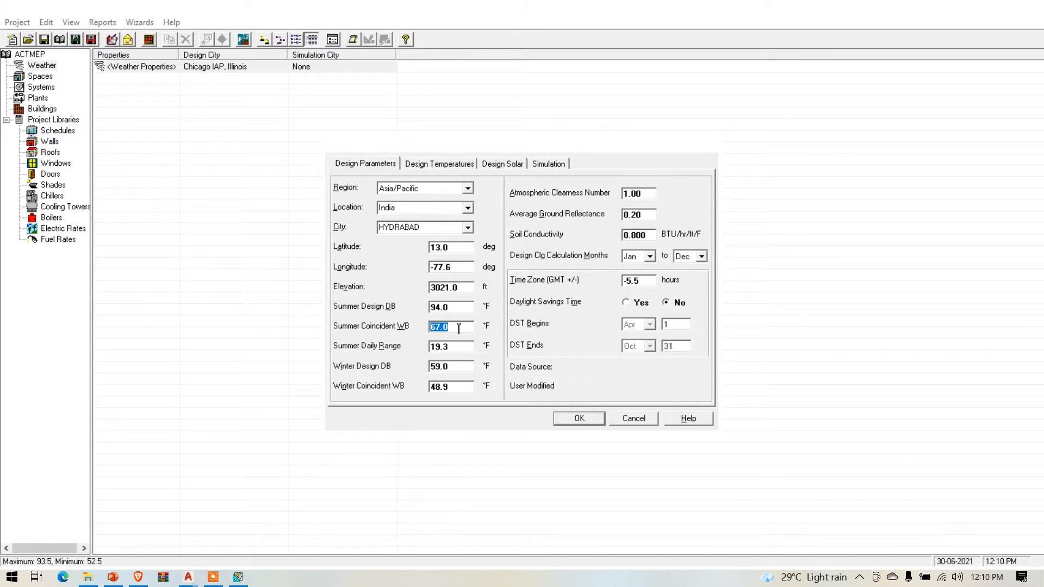
Switch the design city back to Bangalore and accept the weather properties
{"action": "left_click", "coordinate": [467, 228]}
{"action": "left_click", "coordinate": [446, 249]}
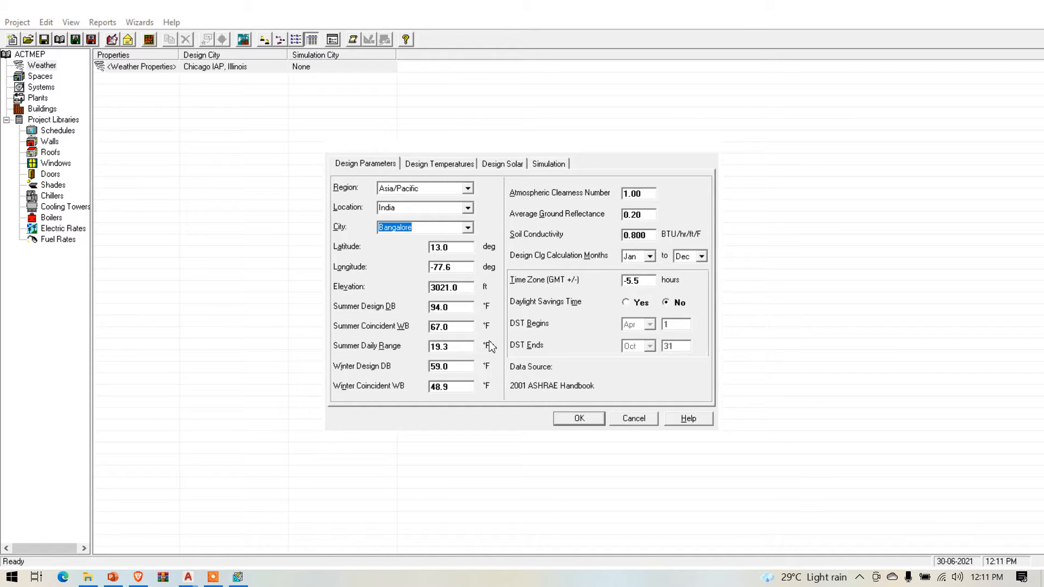
{"action": "left_click", "coordinate": [571, 423]}
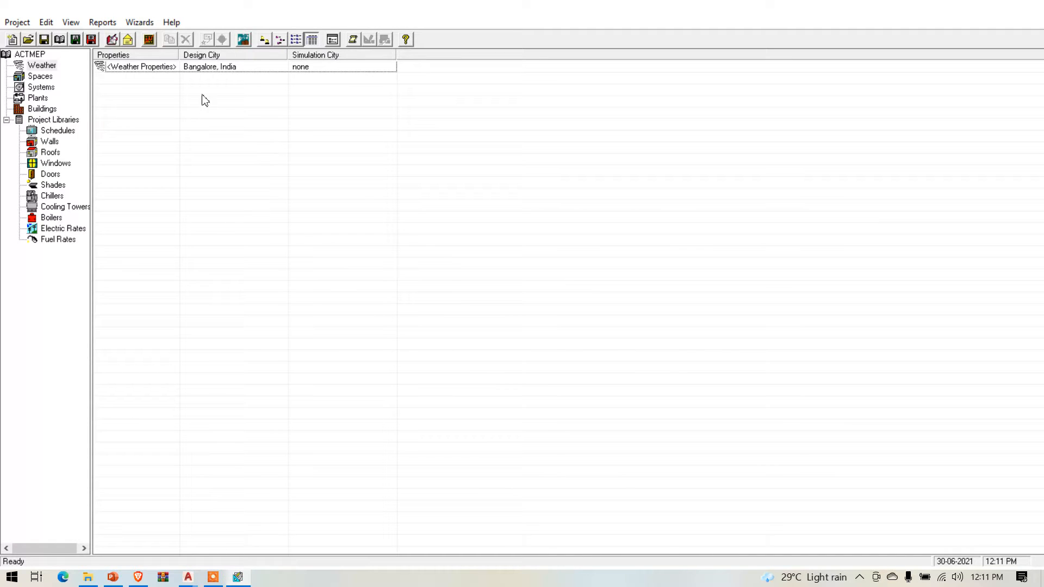
Open the weather input data reports and include the Design Temperature Profiles, Design Temperature Profile Graph and Design Solar Profiles
{"action": "right_click", "coordinate": [185, 64]}
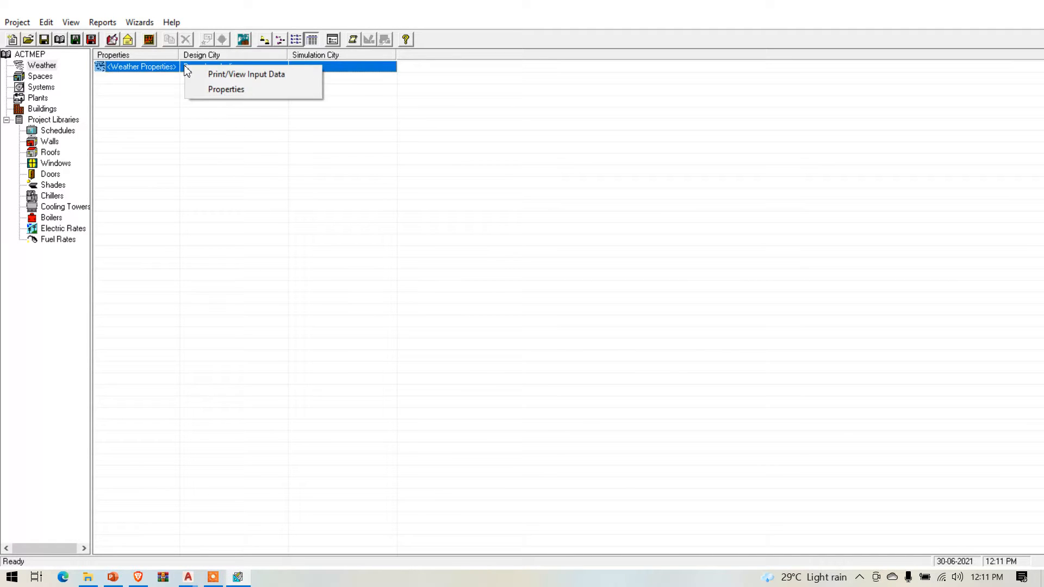
{"action": "left_click", "coordinate": [234, 78]}
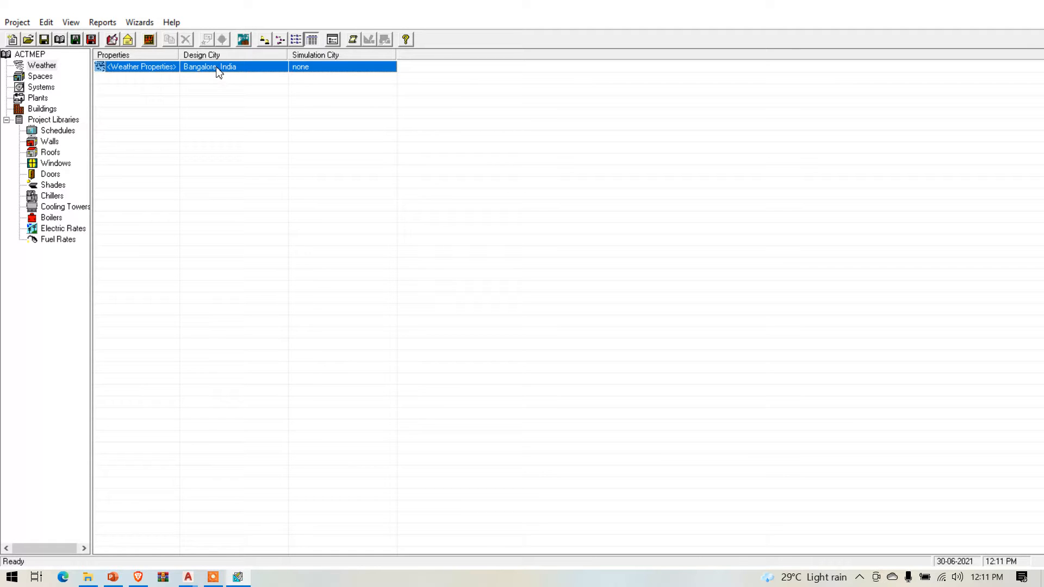
{"action": "key", "text": "alt+Tab"}
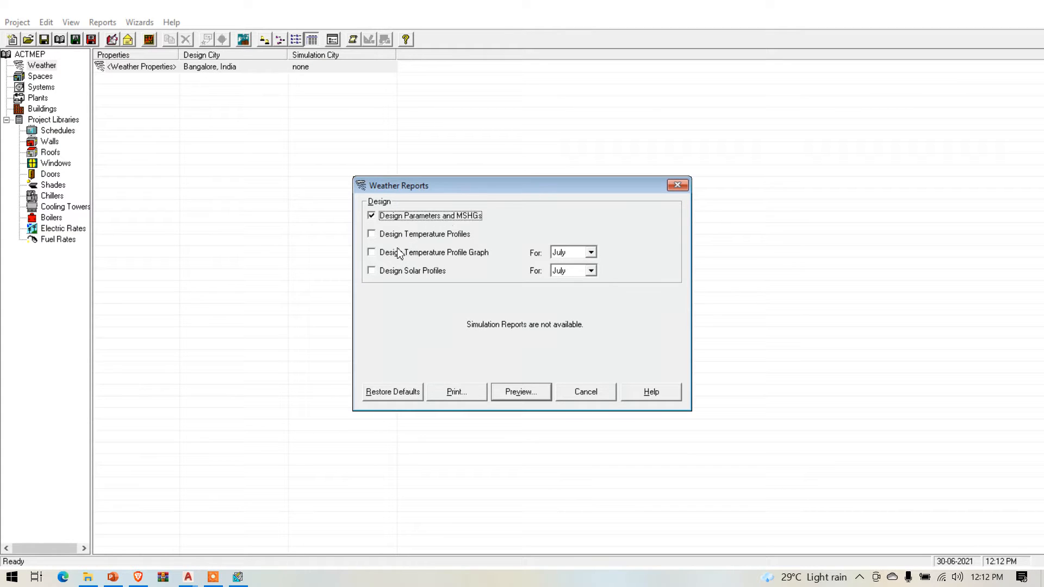
{"action": "left_click", "coordinate": [371, 234]}
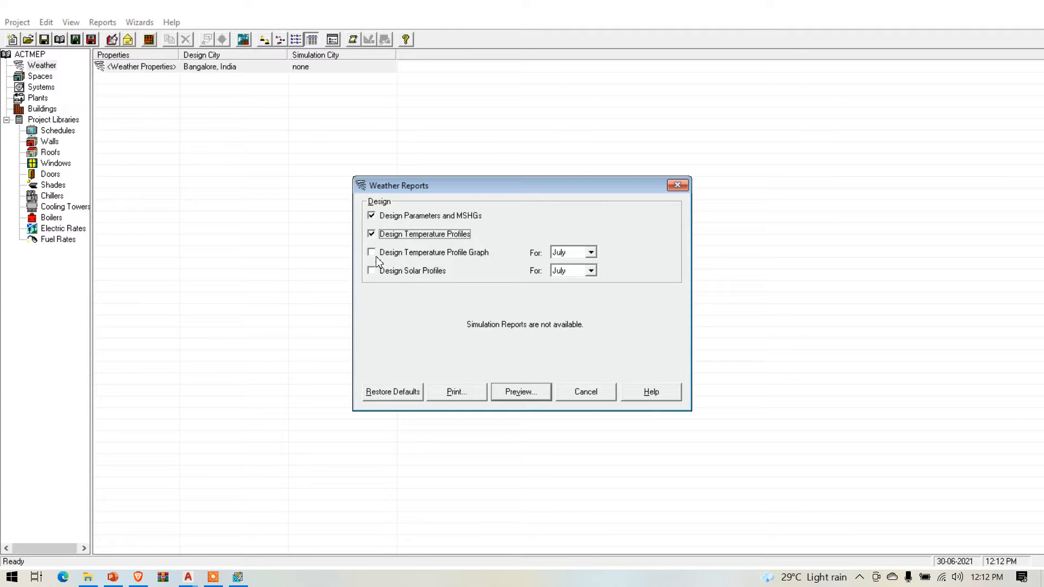
{"action": "left_click", "coordinate": [372, 254]}
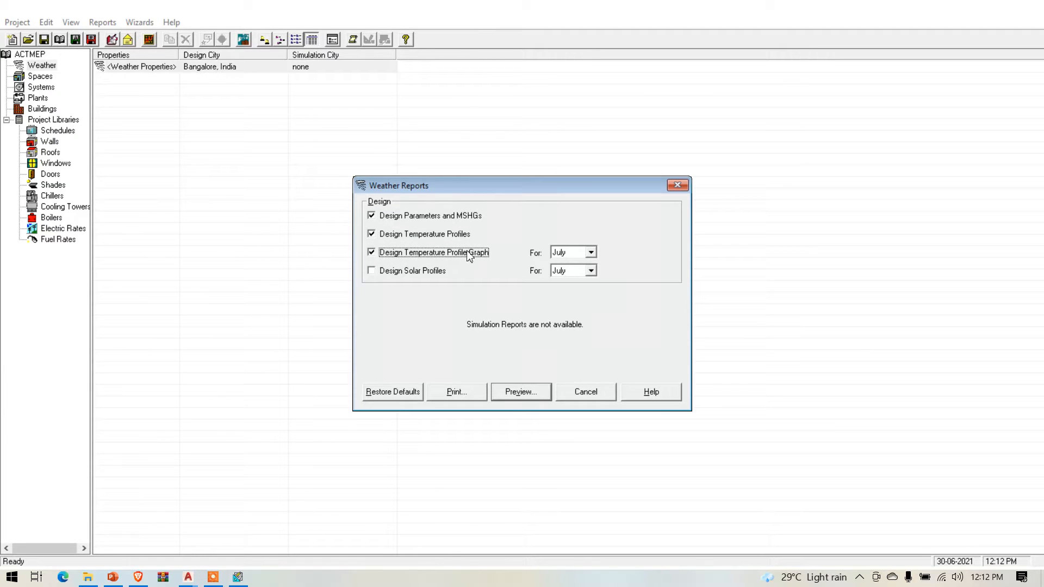
{"action": "left_click", "coordinate": [372, 274]}
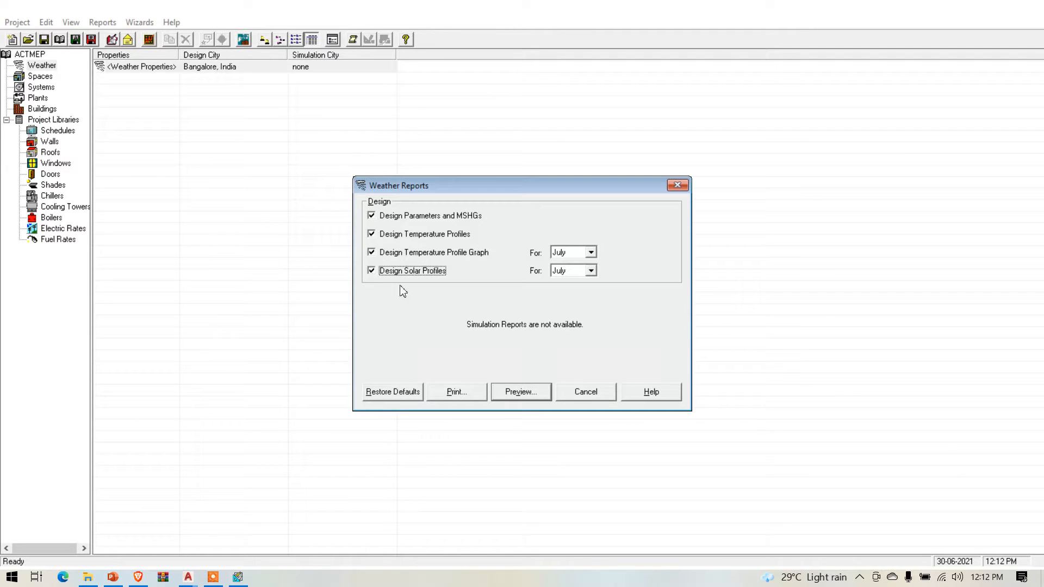
Set the temperature profile graph month to January and the solar profiles month to December
{"action": "left_click", "coordinate": [591, 252]}
{"action": "scroll", "coordinate": [571, 288], "scroll_direction": "up", "scroll_amount": 2}
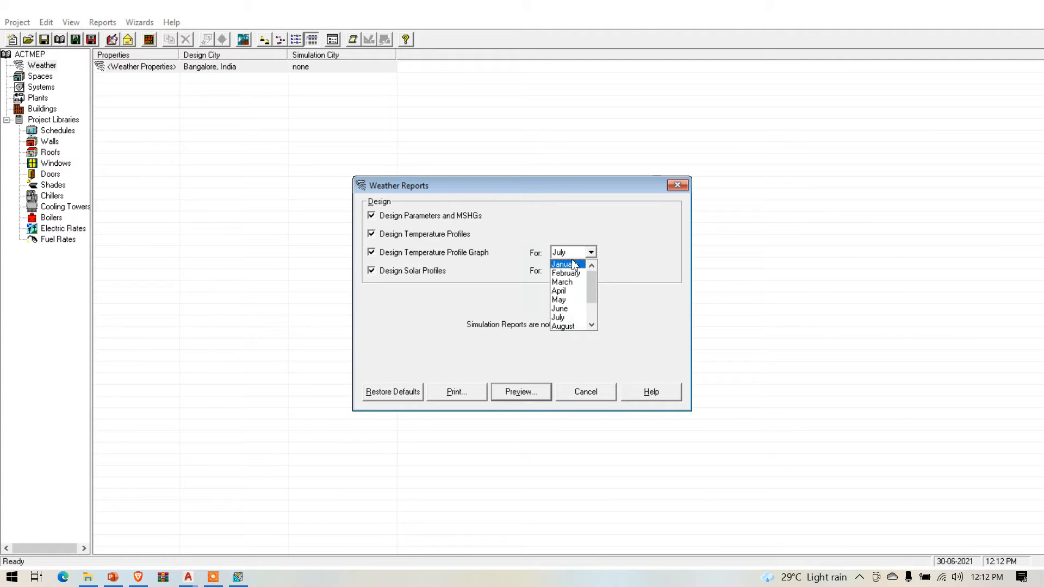
{"action": "left_click", "coordinate": [574, 264]}
{"action": "left_click", "coordinate": [591, 270]}
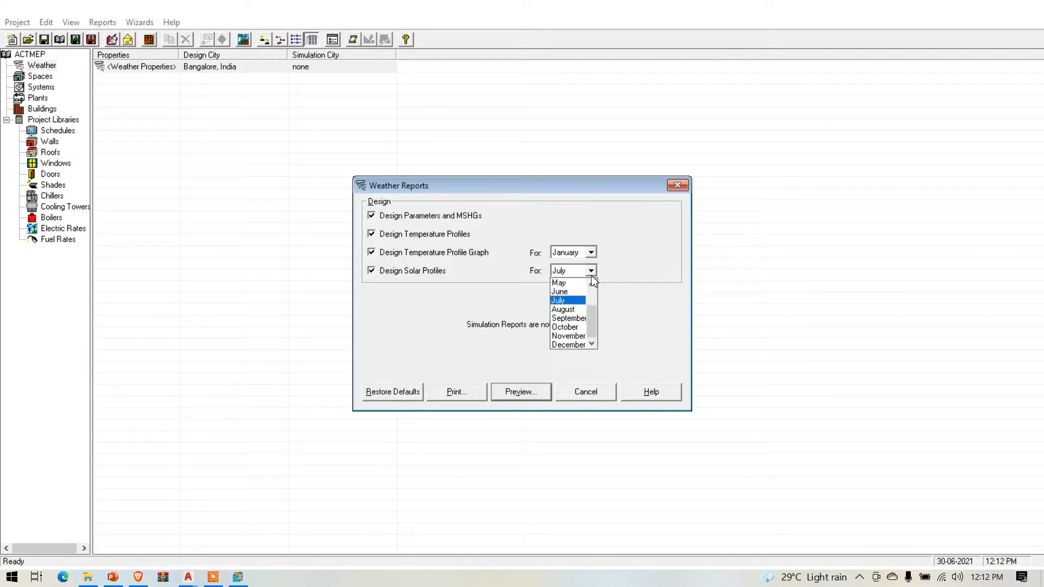
{"action": "left_click", "coordinate": [579, 344]}
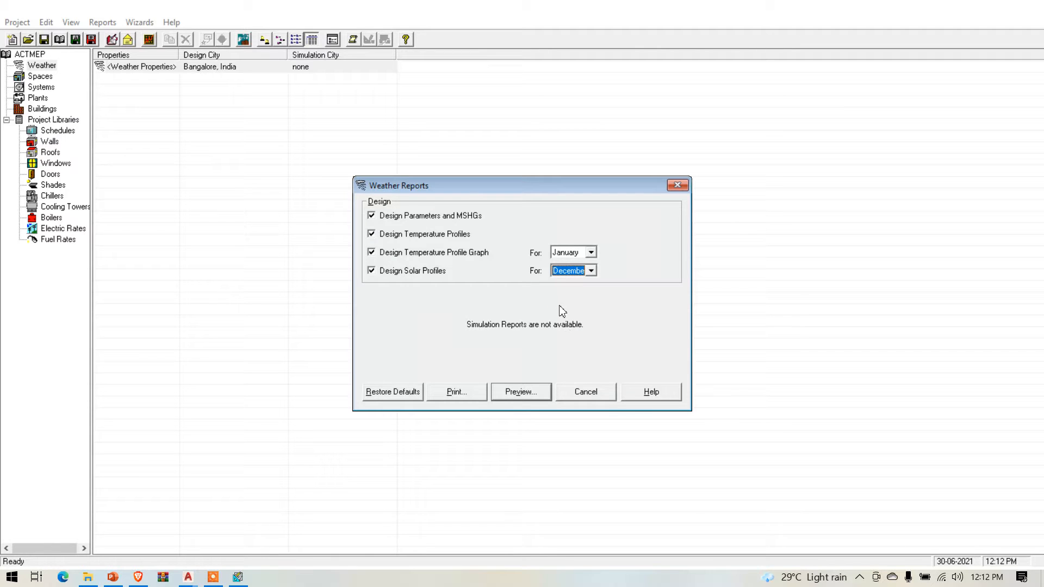
Preview the weather reports and examine the enlarged design parameters and Design Day Maximum Solar Heat Gains
{"action": "left_click", "coordinate": [518, 392]}
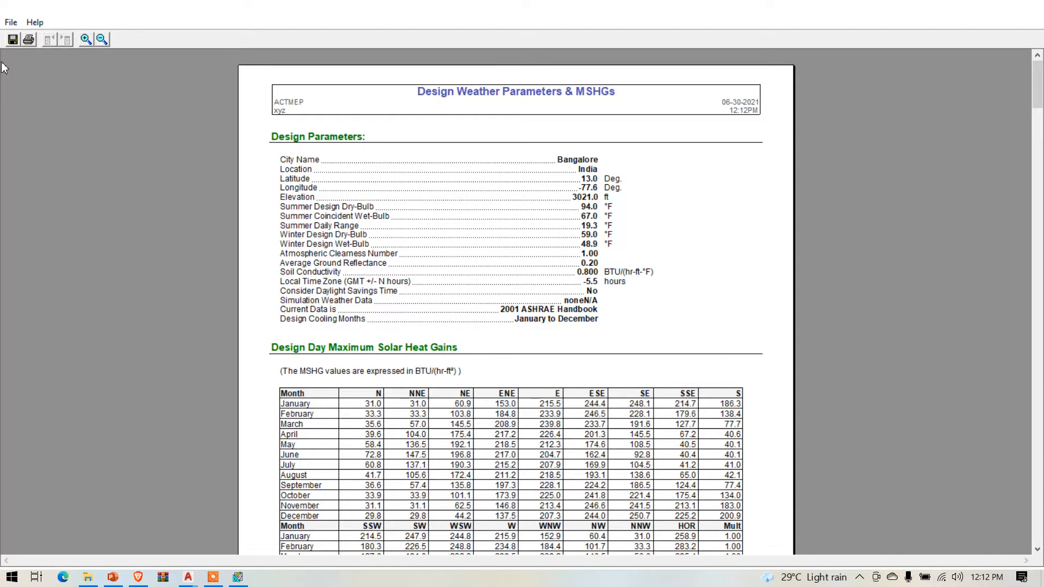
{"action": "left_click", "coordinate": [86, 40]}
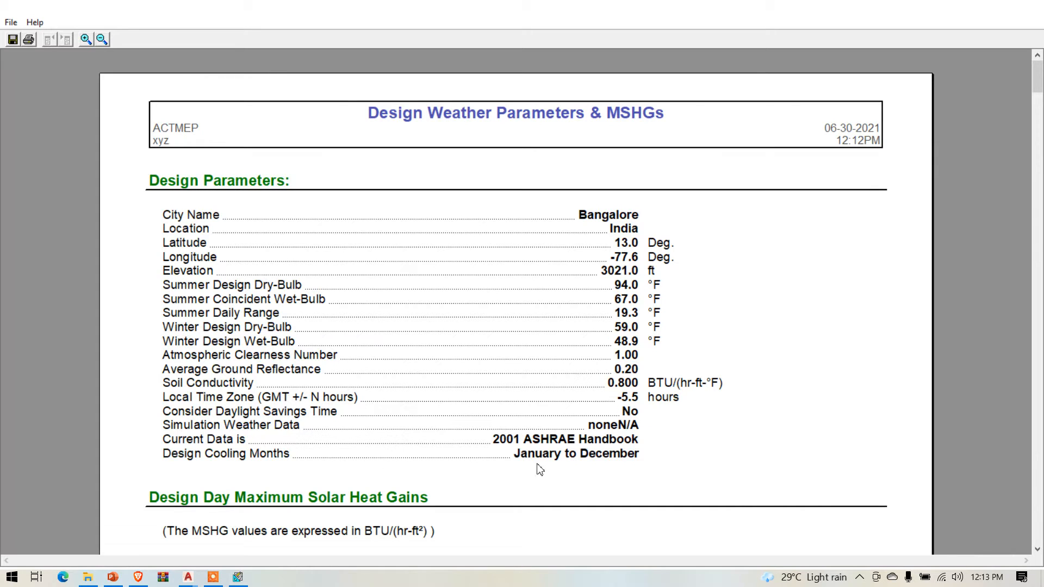
{"action": "scroll", "coordinate": [579, 415], "scroll_direction": "down", "scroll_amount": 1}
{"action": "scroll", "coordinate": [580, 415], "scroll_direction": "down", "scroll_amount": 6}
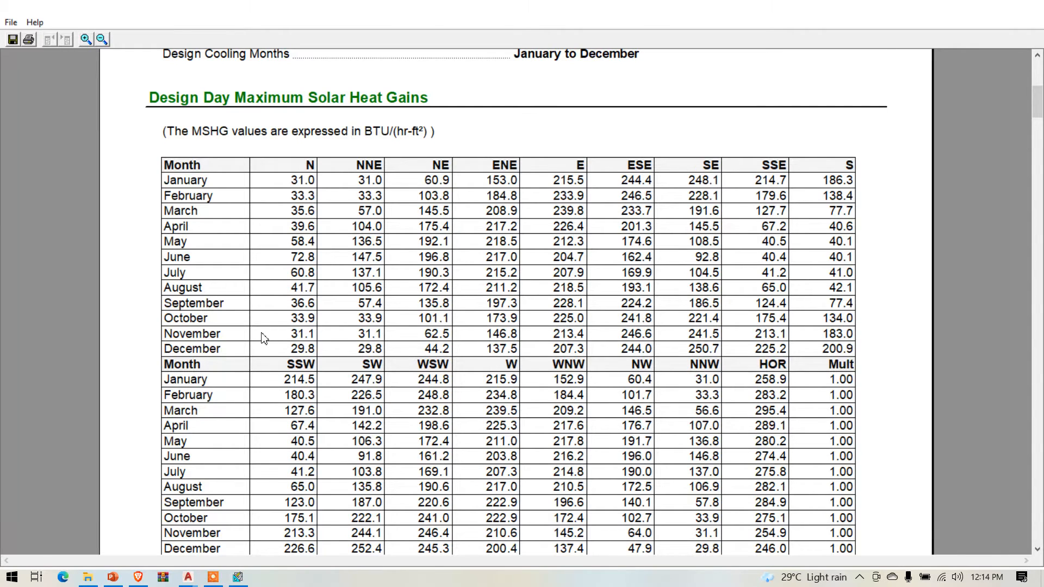
Examine the remaining Maximum Solar Heat Gains, the hourly Cooling Design Temperature Profiles and the January temperature profile graph
{"action": "scroll", "coordinate": [292, 282], "scroll_direction": "down", "scroll_amount": 3}
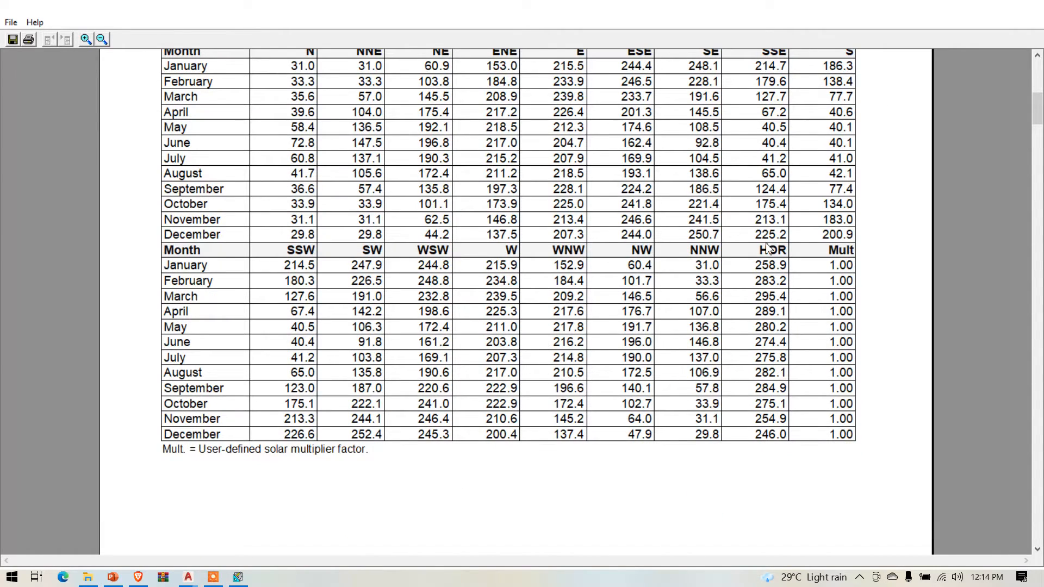
{"action": "scroll", "coordinate": [402, 331], "scroll_direction": "down", "scroll_amount": 10}
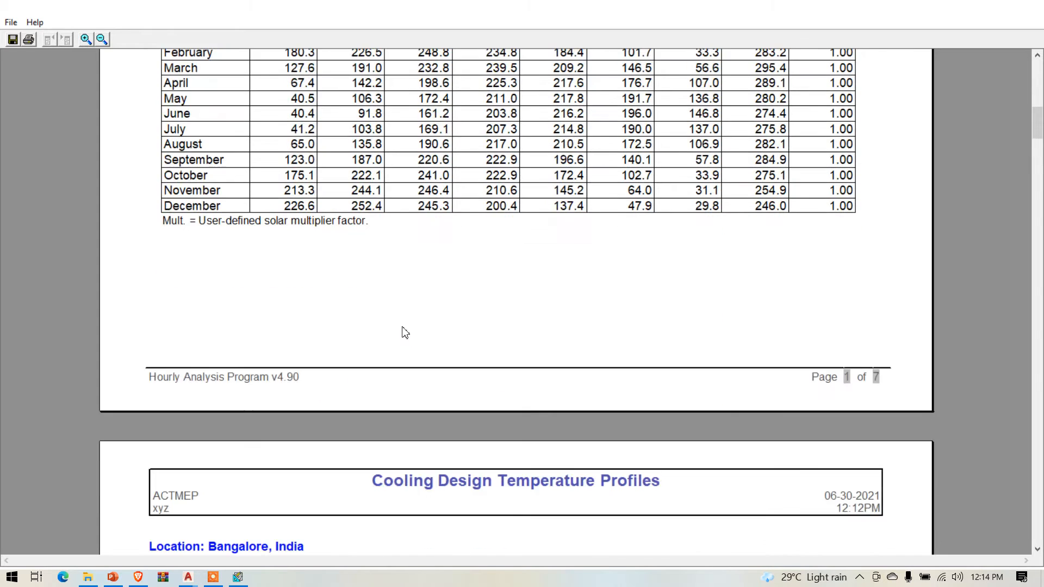
{"action": "scroll", "coordinate": [405, 331], "scroll_direction": "down", "scroll_amount": 3}
{"action": "scroll", "coordinate": [401, 333], "scroll_direction": "up", "scroll_amount": 12}
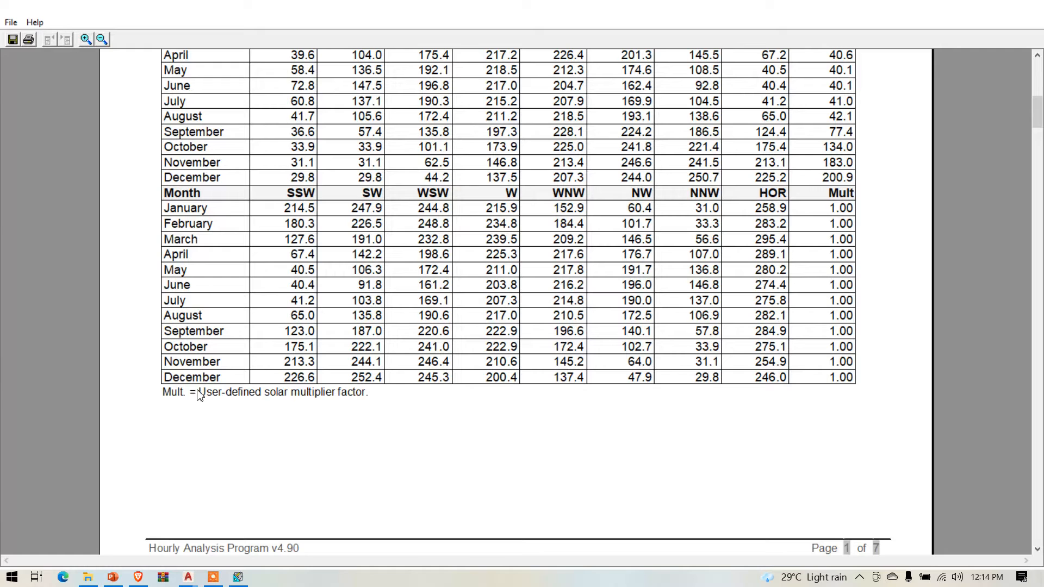
{"action": "scroll", "coordinate": [233, 356], "scroll_direction": "down", "scroll_amount": 15}
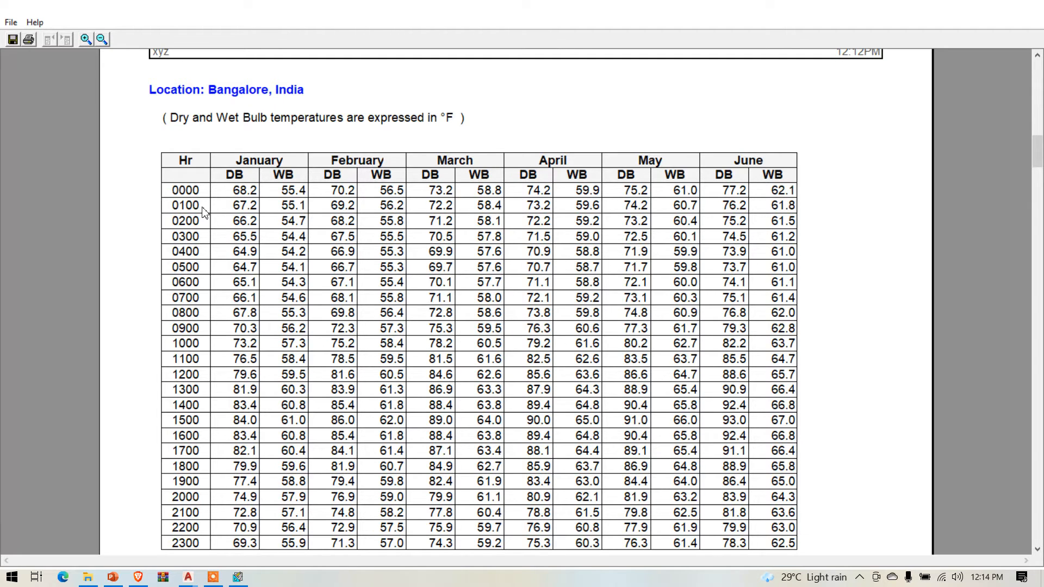
{"action": "scroll", "coordinate": [204, 212], "scroll_direction": "down", "scroll_amount": 2}
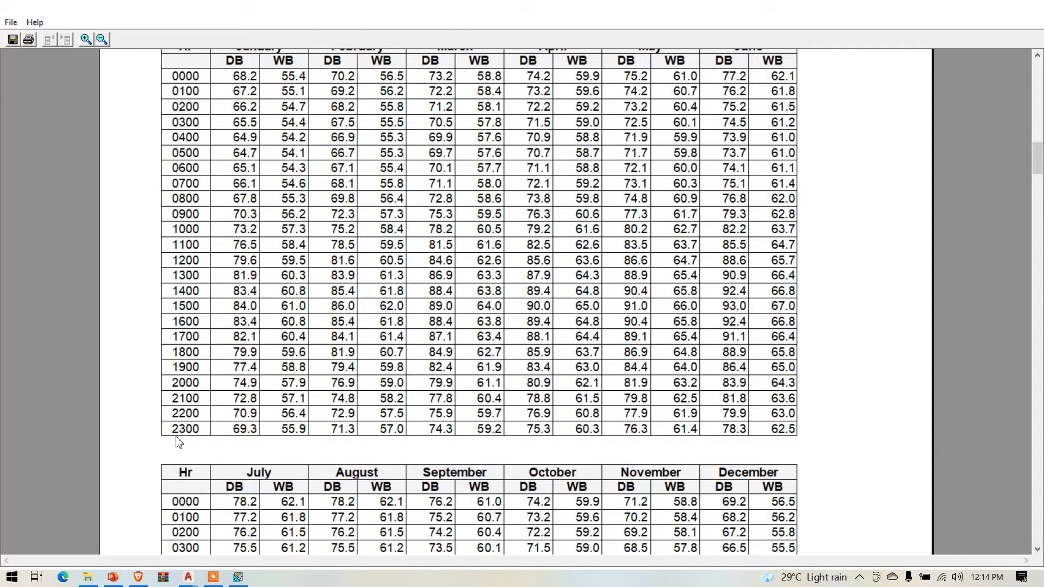
{"action": "scroll", "coordinate": [178, 442], "scroll_direction": "up", "scroll_amount": 2}
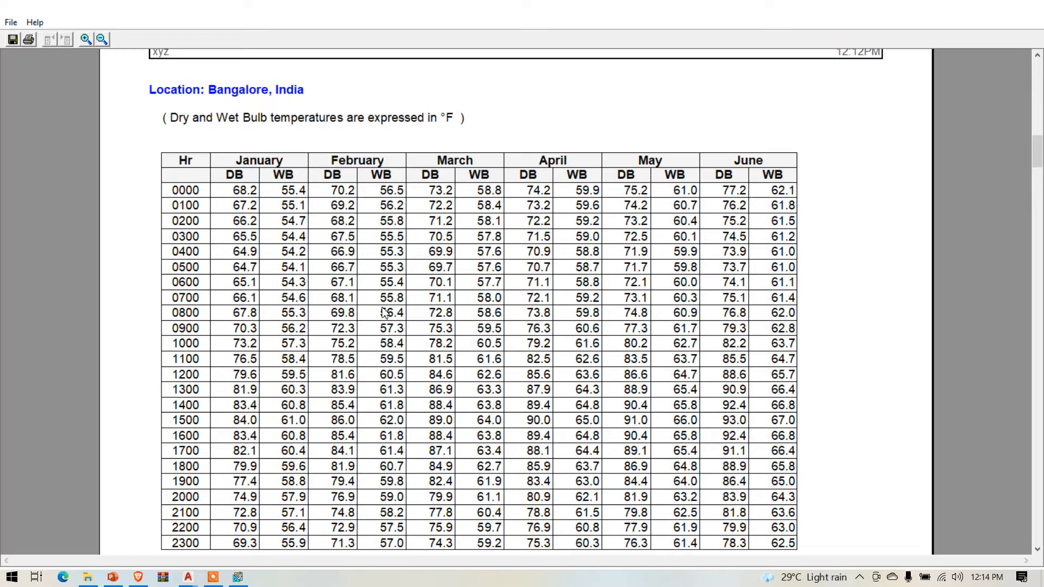
{"action": "scroll", "coordinate": [380, 397], "scroll_direction": "down", "scroll_amount": 10}
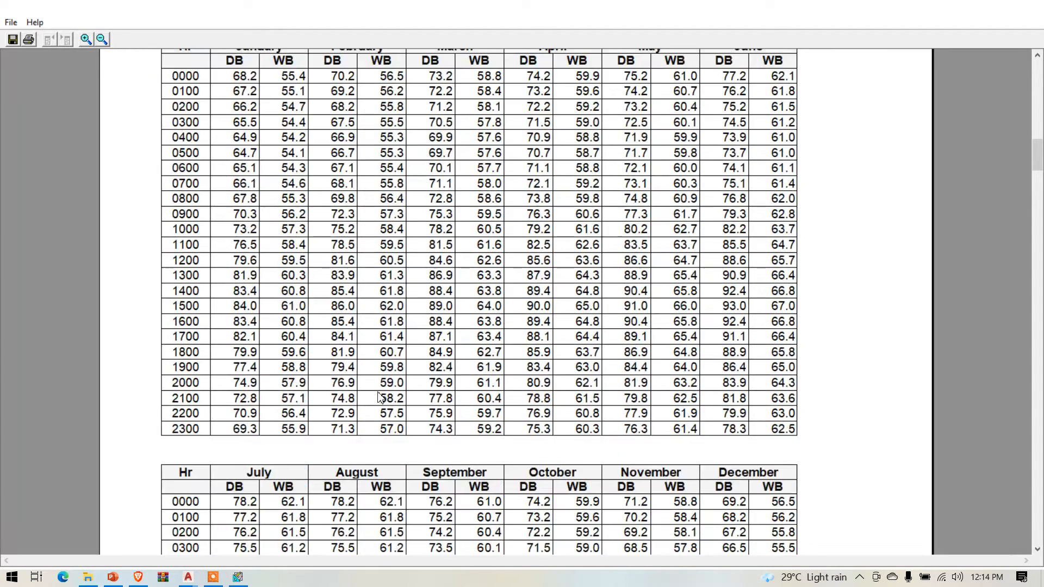
{"action": "scroll", "coordinate": [379, 397], "scroll_direction": "down", "scroll_amount": 10}
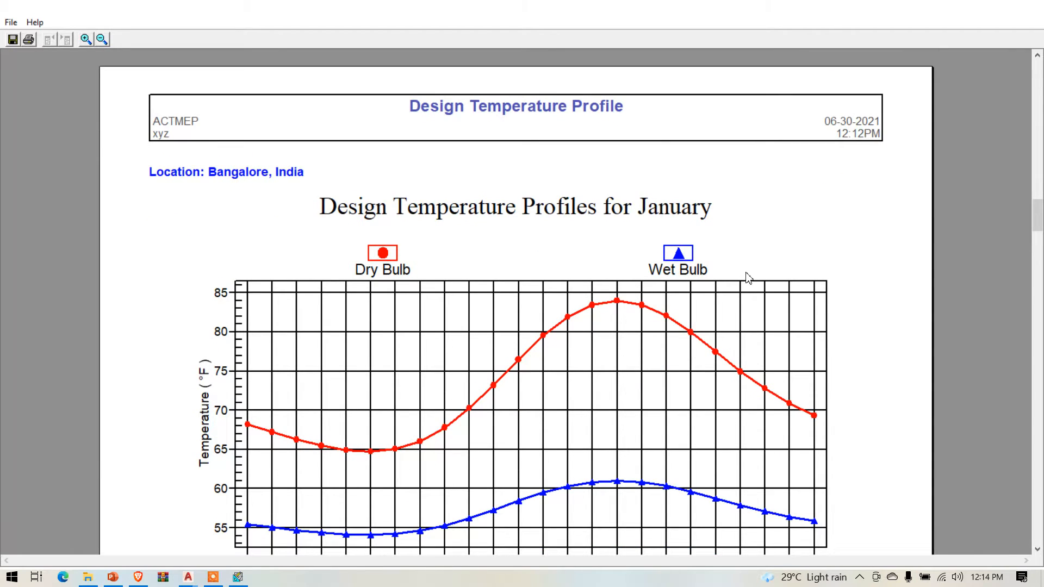
{"action": "scroll", "coordinate": [274, 325], "scroll_direction": "down", "scroll_amount": 15}
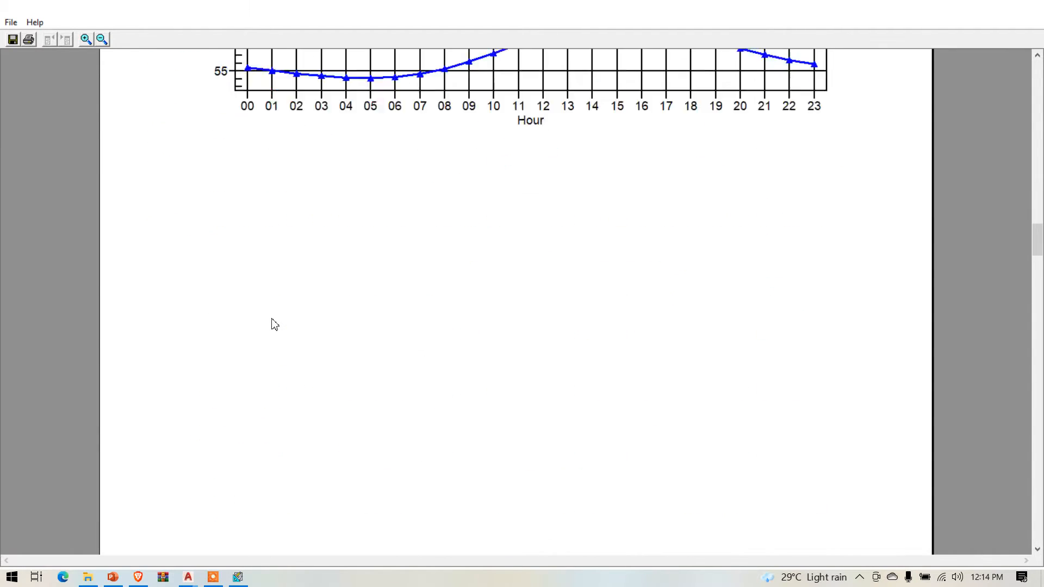
Examine the December tables of Design Solar Fluxes and of Beam, Diffuse and Total Solar Heat Gains
{"action": "scroll", "coordinate": [275, 325], "scroll_direction": "down", "scroll_amount": 5}
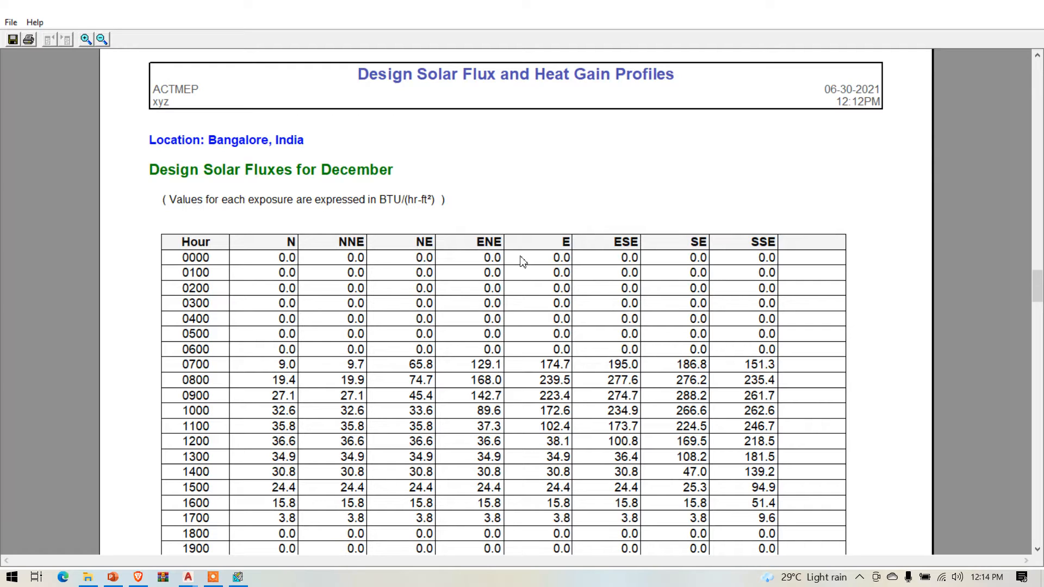
{"action": "scroll", "coordinate": [149, 335], "scroll_direction": "down", "scroll_amount": 1}
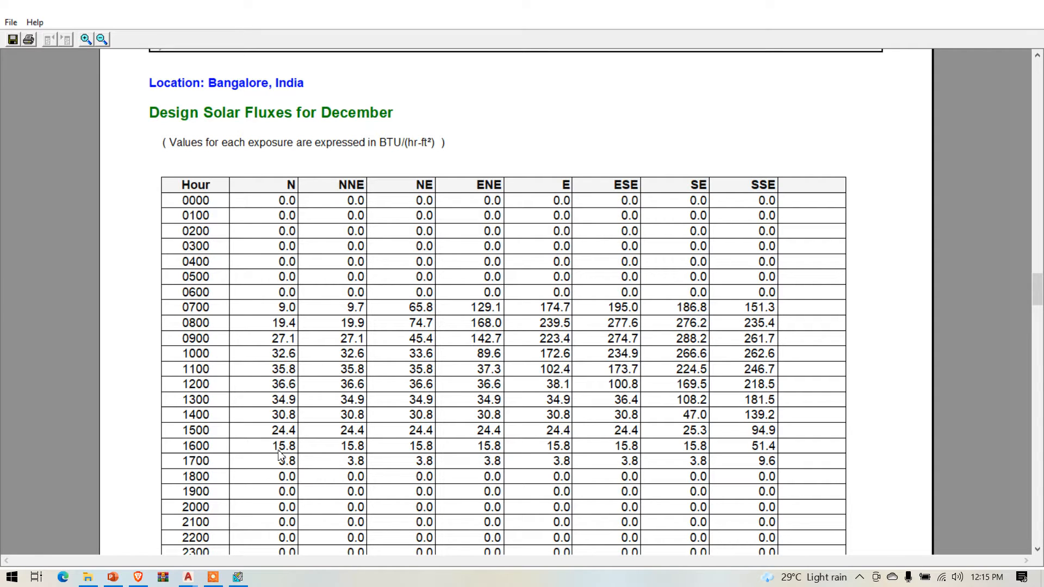
{"action": "scroll", "coordinate": [289, 457], "scroll_direction": "down", "scroll_amount": 1}
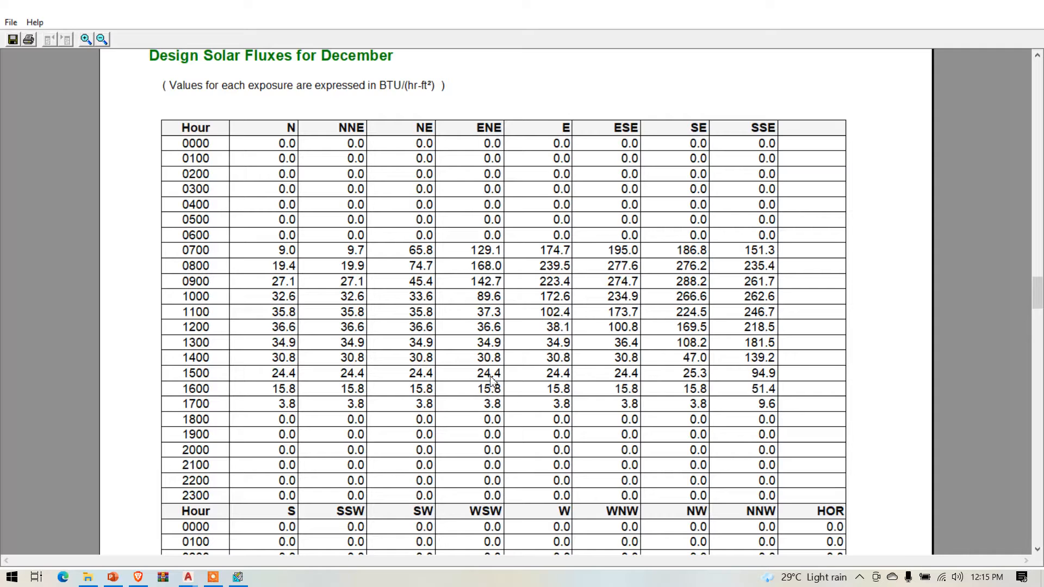
{"action": "scroll", "coordinate": [492, 380], "scroll_direction": "down", "scroll_amount": 10}
{"action": "scroll", "coordinate": [495, 380], "scroll_direction": "down", "scroll_amount": 2}
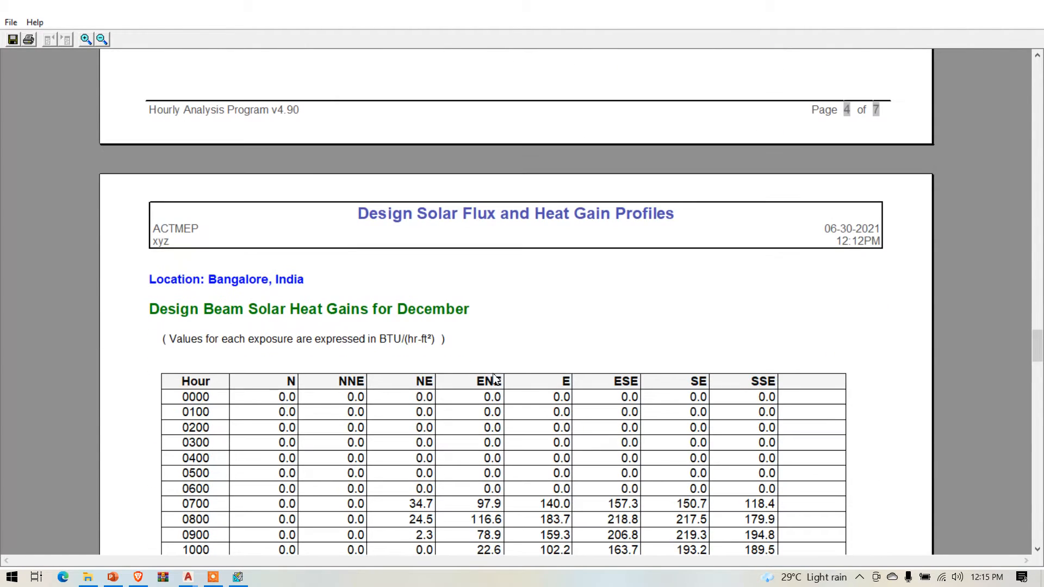
{"action": "scroll", "coordinate": [468, 340], "scroll_direction": "down", "scroll_amount": 1}
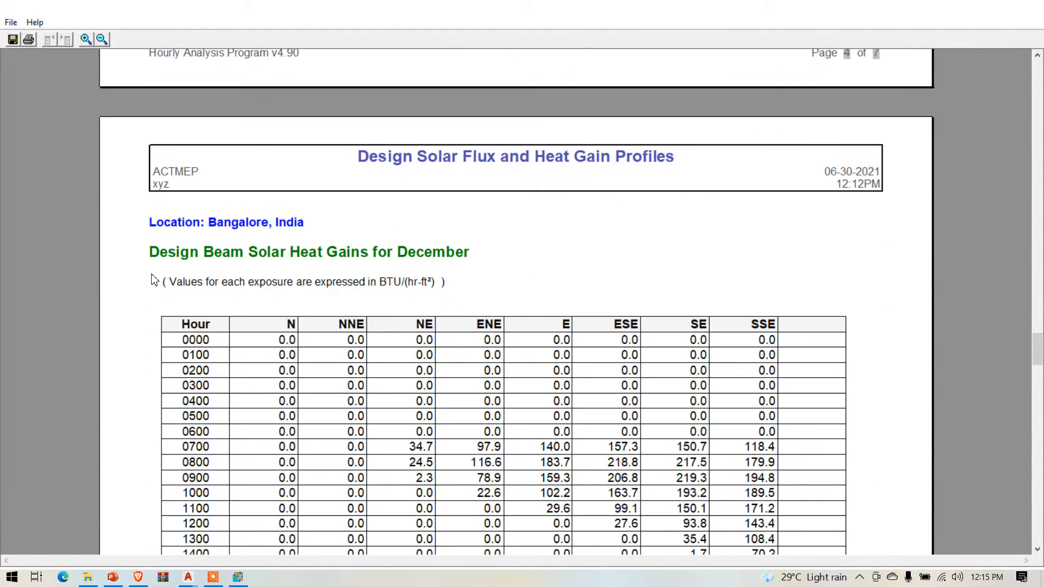
{"action": "scroll", "coordinate": [413, 267], "scroll_direction": "down", "scroll_amount": 2}
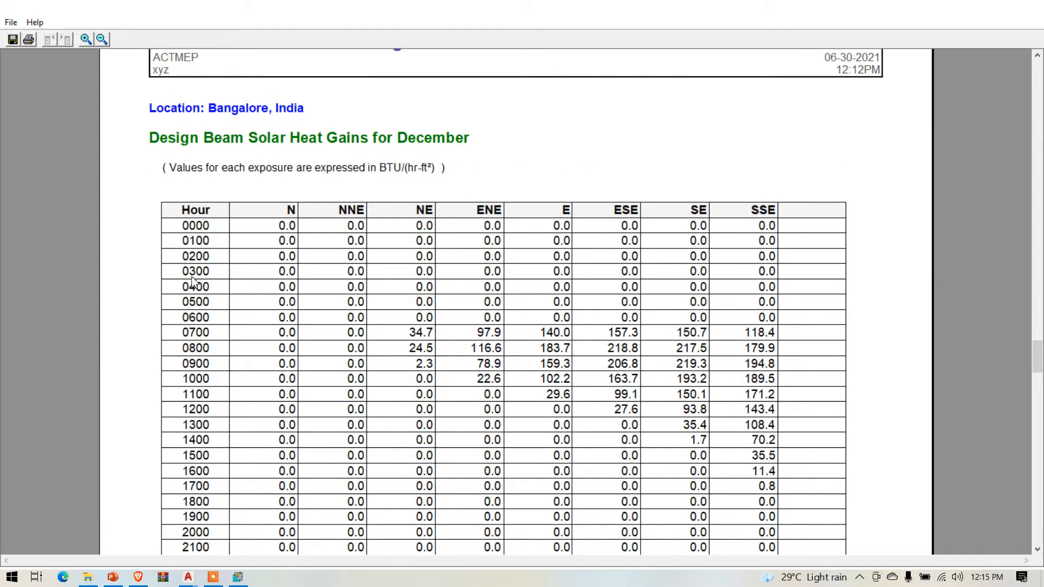
{"action": "scroll", "coordinate": [364, 321], "scroll_direction": "down", "scroll_amount": 14}
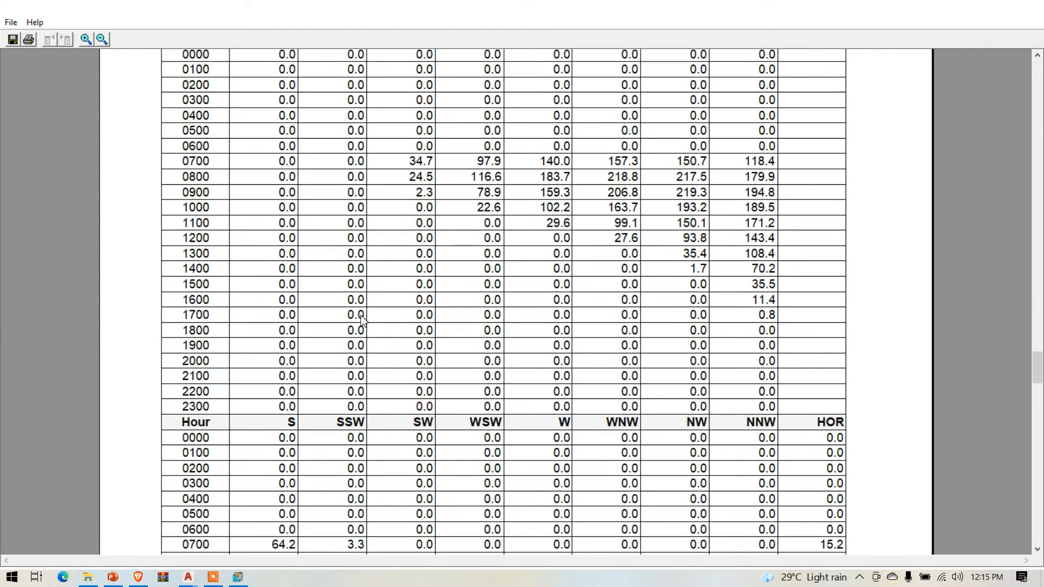
{"action": "scroll", "coordinate": [364, 321], "scroll_direction": "down", "scroll_amount": 6}
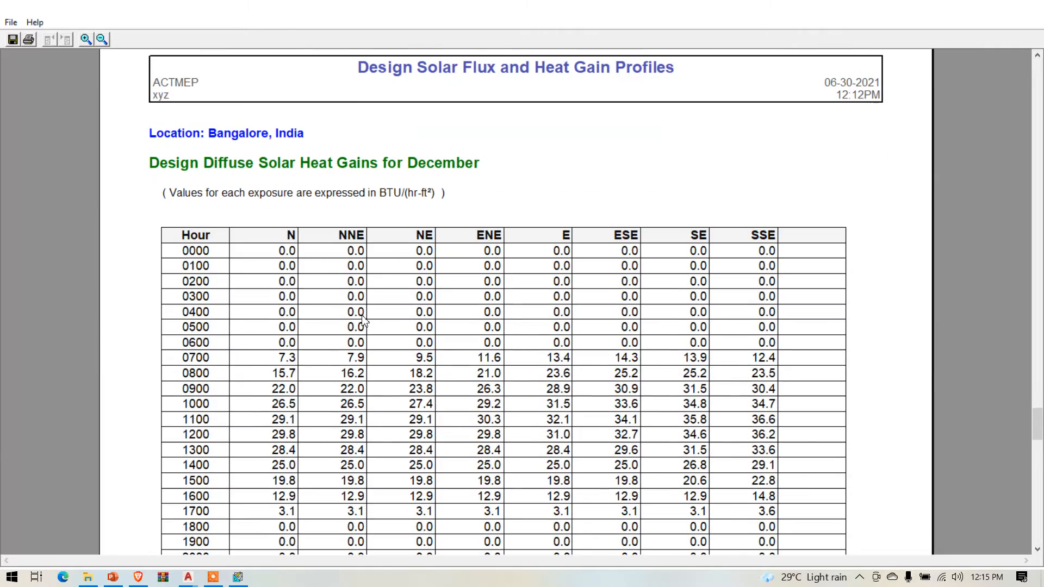
{"action": "scroll", "coordinate": [364, 321], "scroll_direction": "down", "scroll_amount": 17}
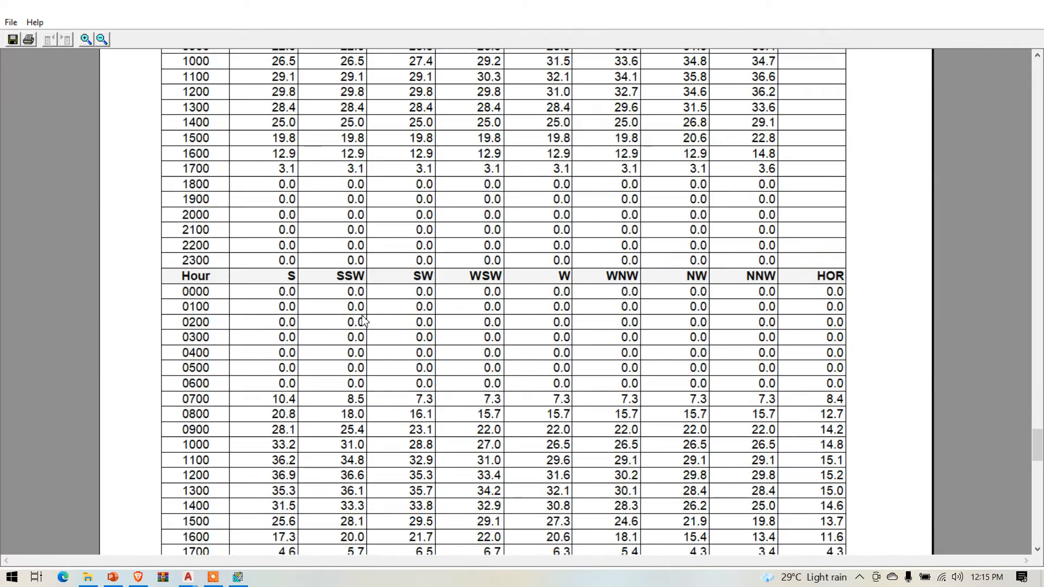
{"action": "scroll", "coordinate": [365, 321], "scroll_direction": "down", "scroll_amount": 14}
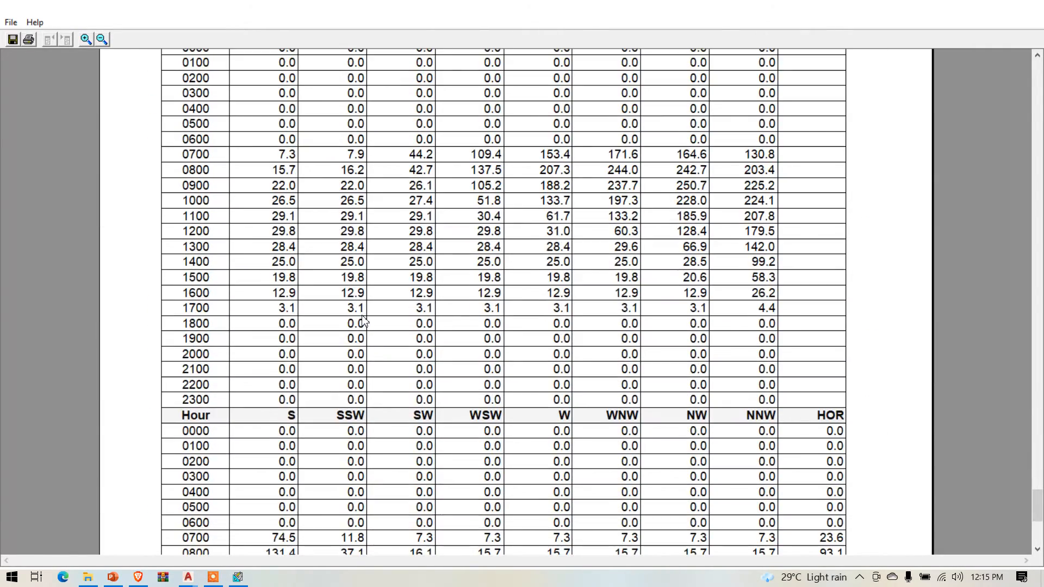
Review the report pages in reverse, from the Total Solar Heat Gains back to the monthly maximum solar heat gains
{"action": "scroll", "coordinate": [364, 321], "scroll_direction": "up", "scroll_amount": 20}
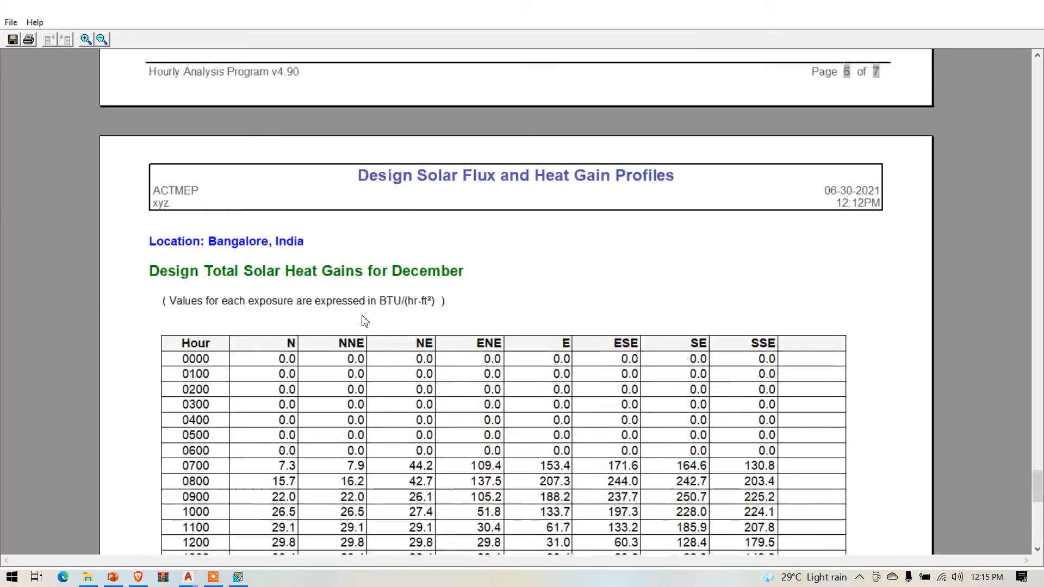
{"action": "scroll", "coordinate": [382, 351], "scroll_direction": "up", "scroll_amount": 14}
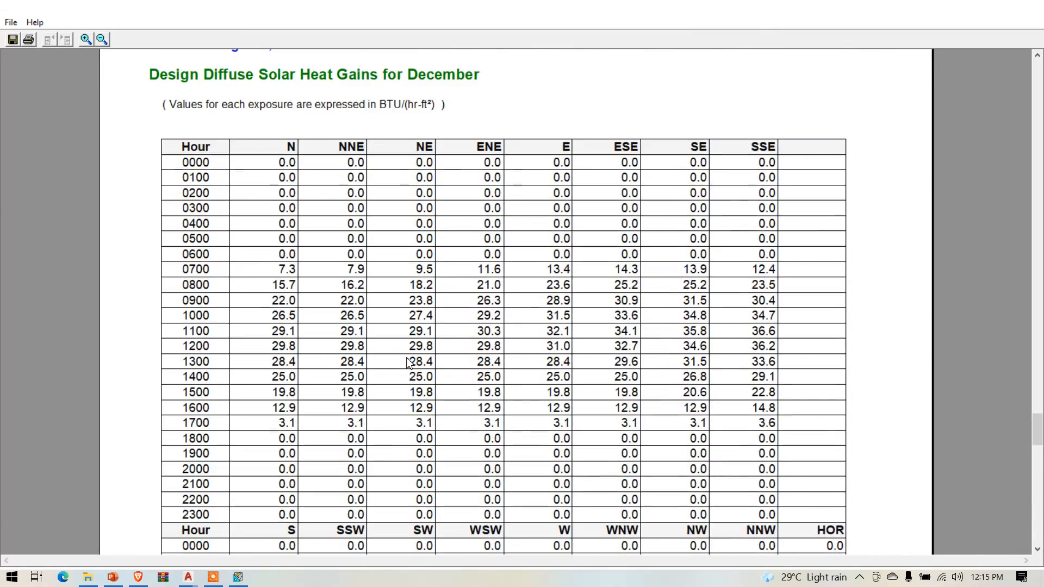
{"action": "scroll", "coordinate": [410, 363], "scroll_direction": "up", "scroll_amount": 14}
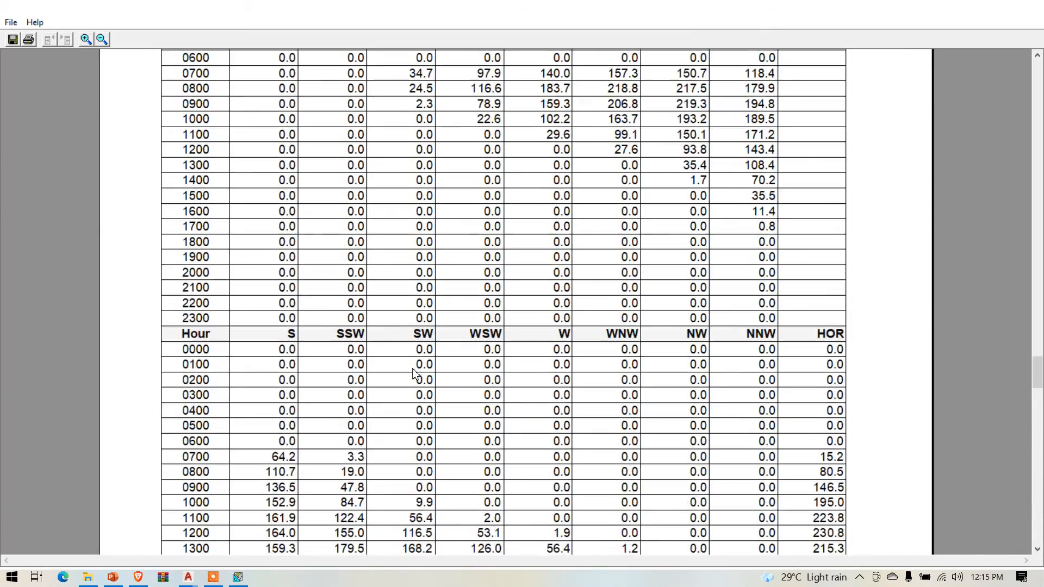
{"action": "scroll", "coordinate": [413, 373], "scroll_direction": "up", "scroll_amount": 14}
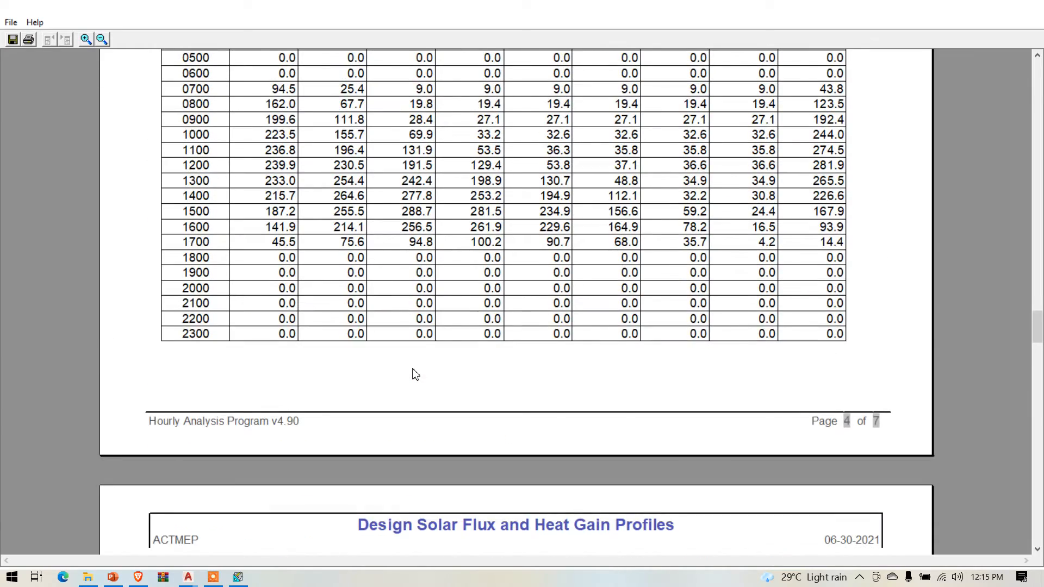
{"action": "scroll", "coordinate": [413, 373], "scroll_direction": "up", "scroll_amount": 12}
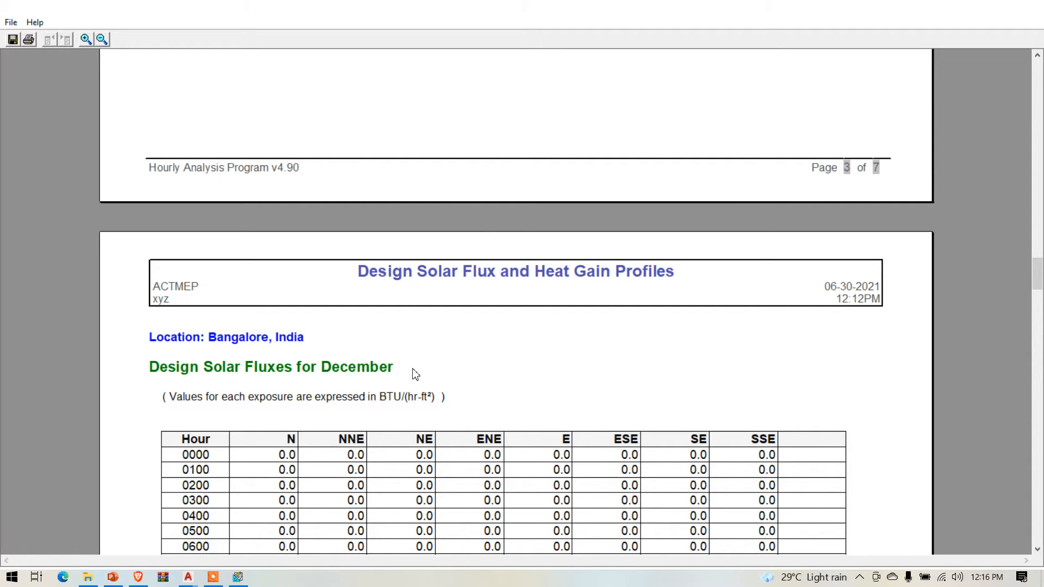
{"action": "scroll", "coordinate": [412, 370], "scroll_direction": "up", "scroll_amount": 15}
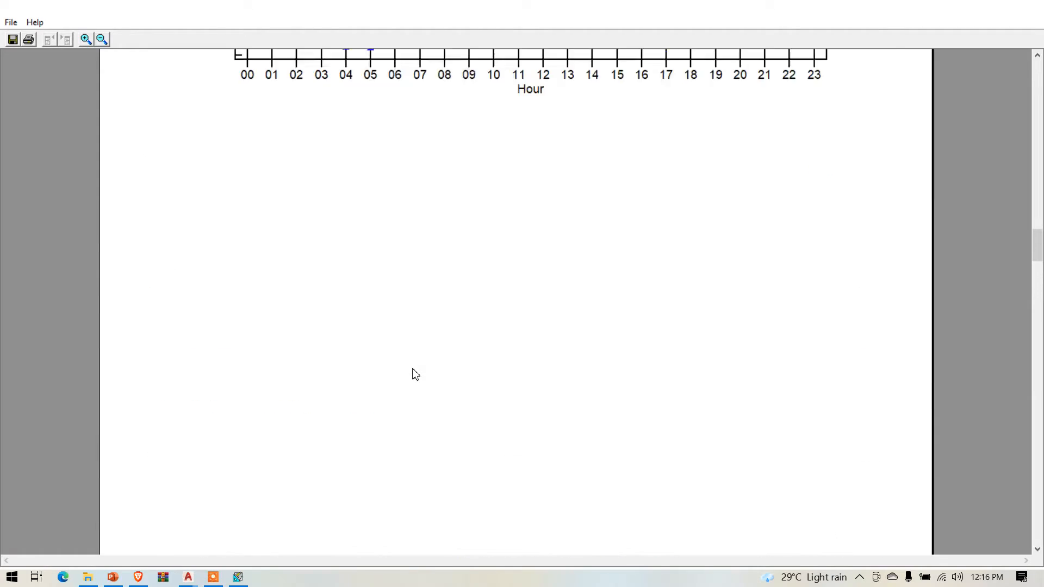
{"action": "scroll", "coordinate": [413, 374], "scroll_direction": "up", "scroll_amount": 15}
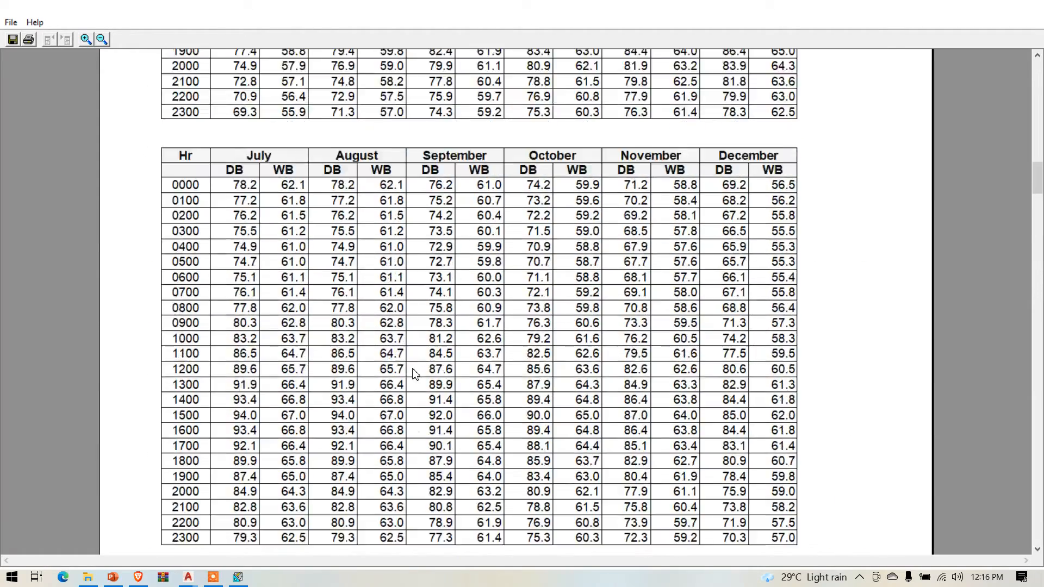
{"action": "scroll", "coordinate": [405, 374], "scroll_direction": "up", "scroll_amount": 5}
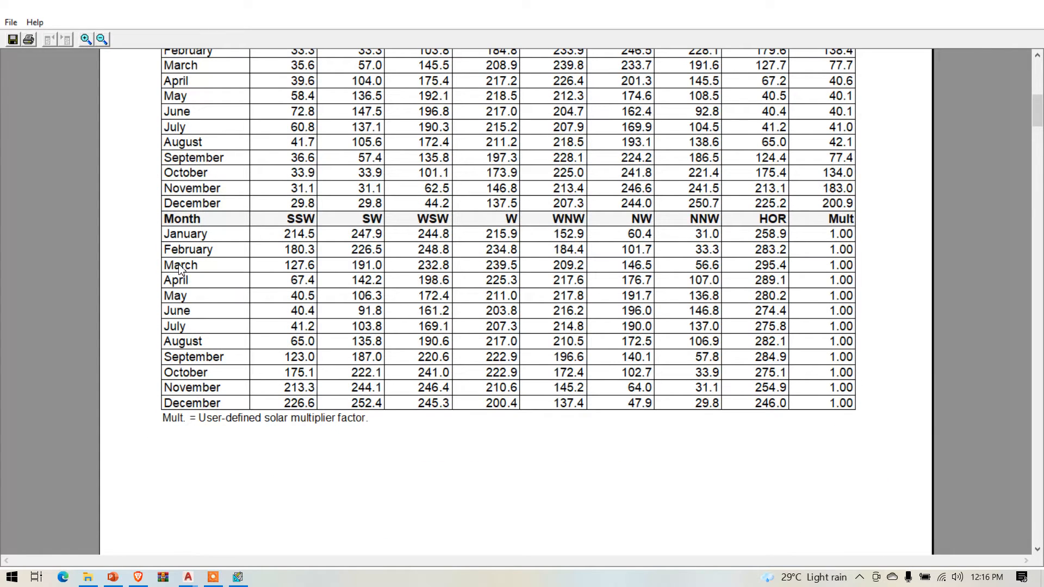
Save the report as Weather Reports in a new folder named ACTMEP on the Desktop
{"action": "left_click", "coordinate": [11, 23]}
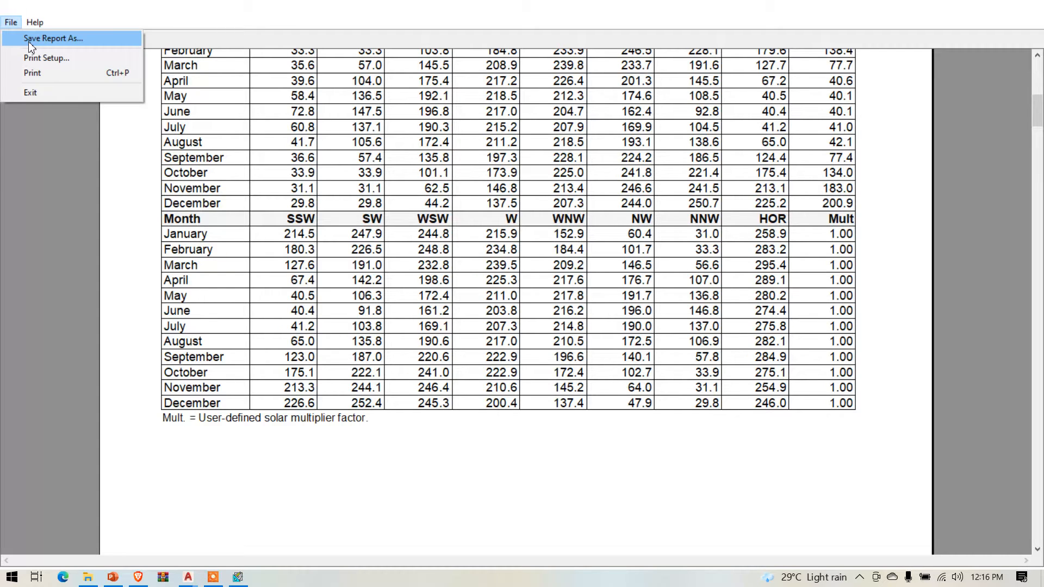
{"action": "left_click", "coordinate": [30, 41]}
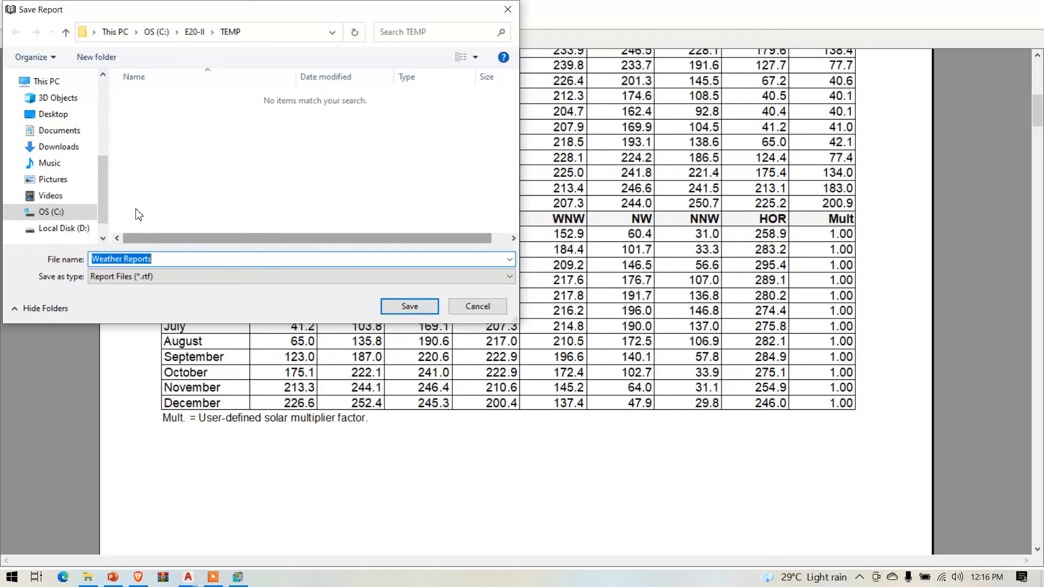
{"action": "left_click", "coordinate": [54, 114]}
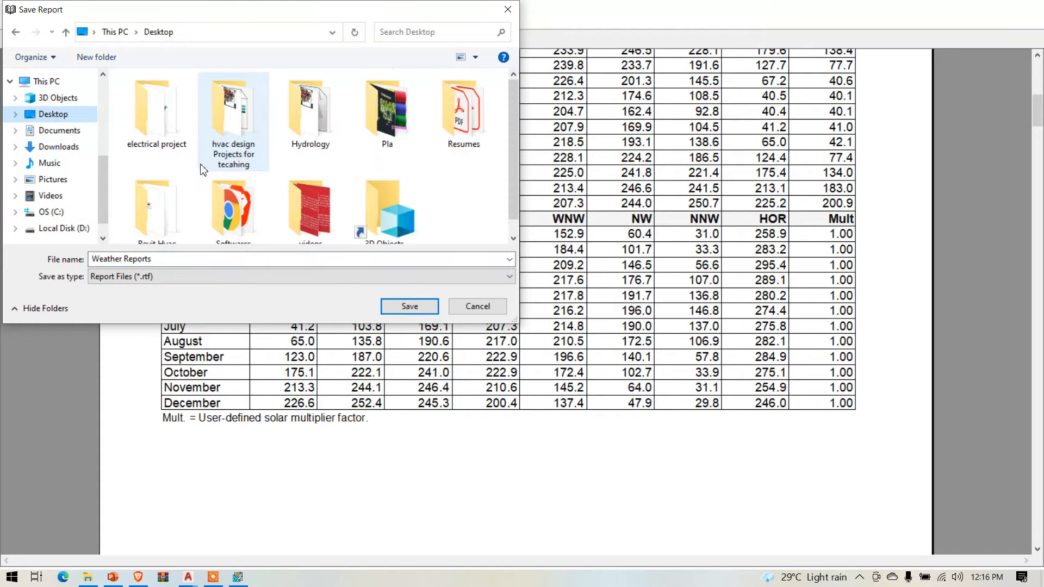
{"action": "right_click", "coordinate": [441, 179]}
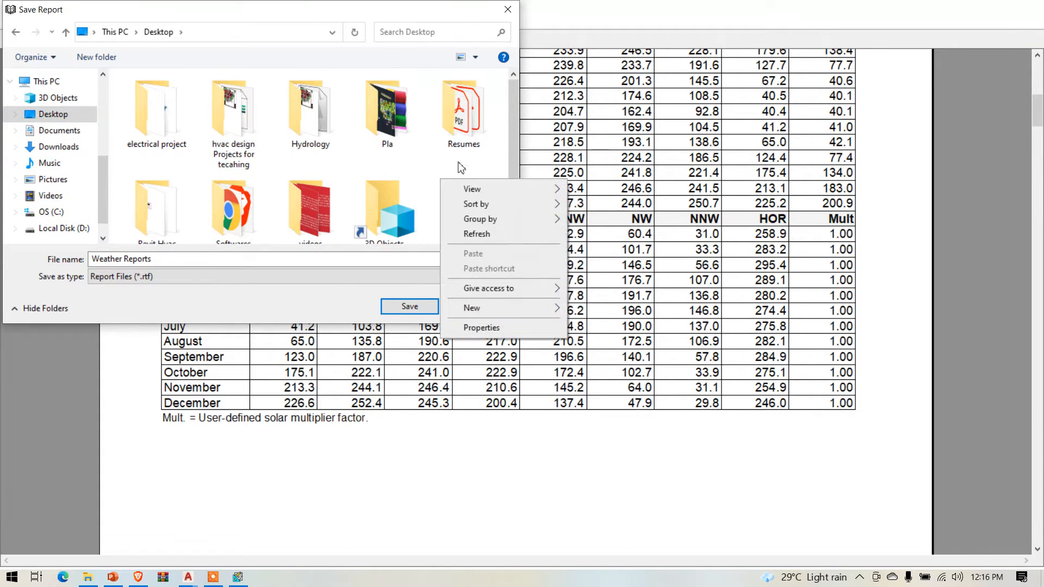
{"action": "mouse_move", "coordinate": [477, 309]}
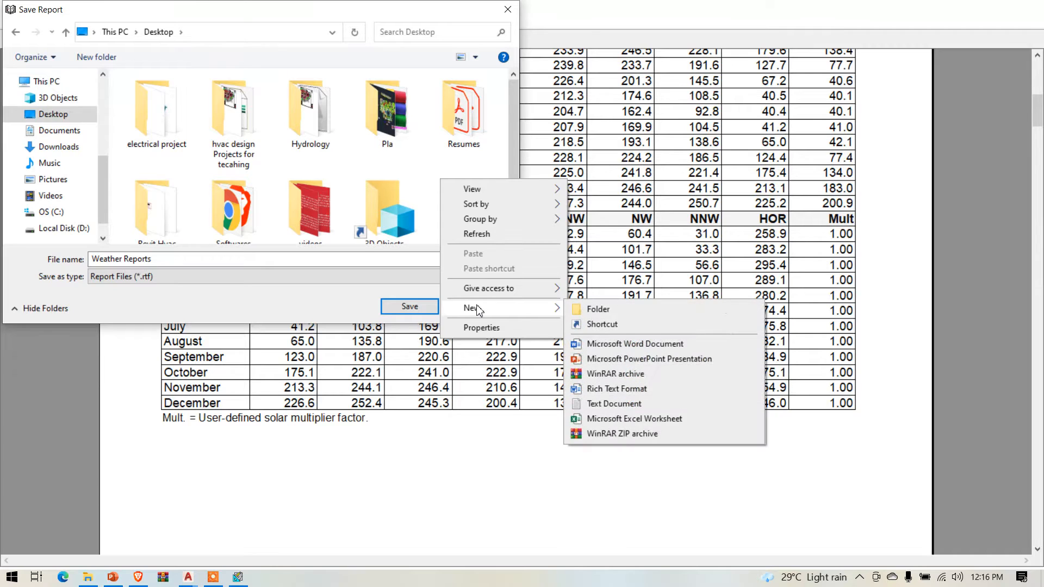
{"action": "left_click", "coordinate": [622, 308]}
{"action": "type", "text": "ACTMEP"}
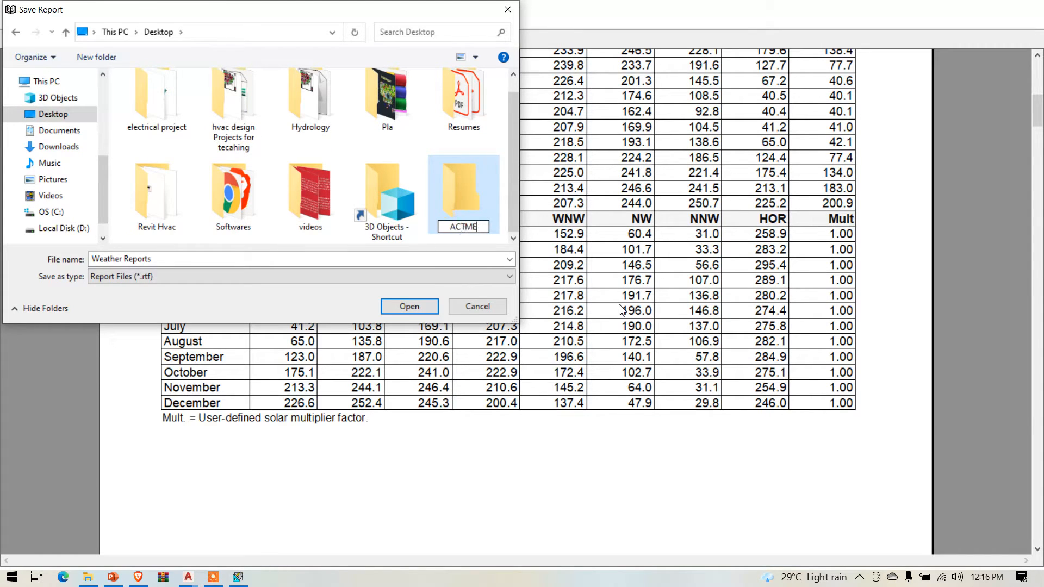
{"action": "key", "text": "Return"}
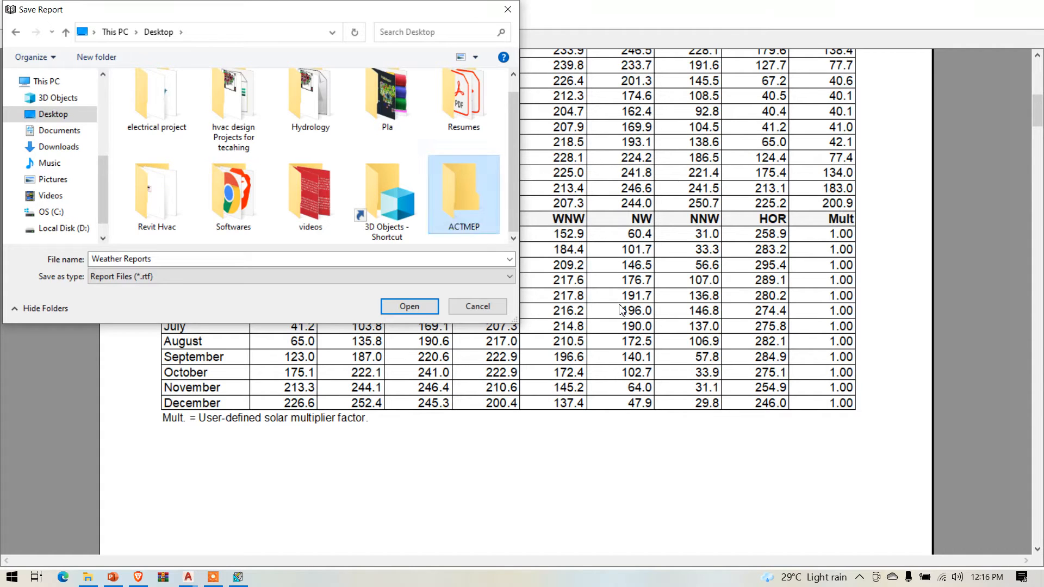
{"action": "key", "text": "Return"}
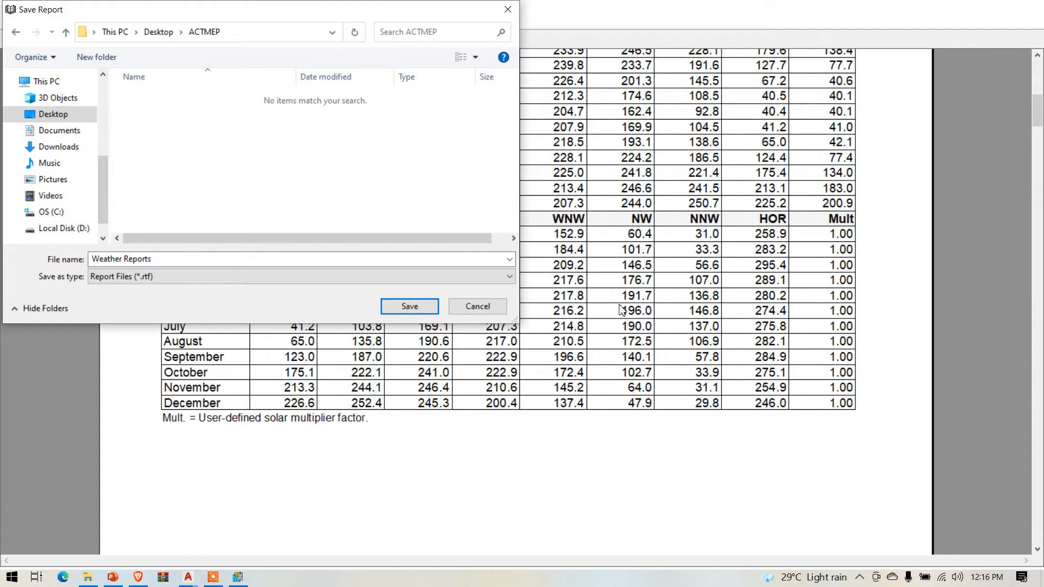
{"action": "left_click", "coordinate": [394, 310]}
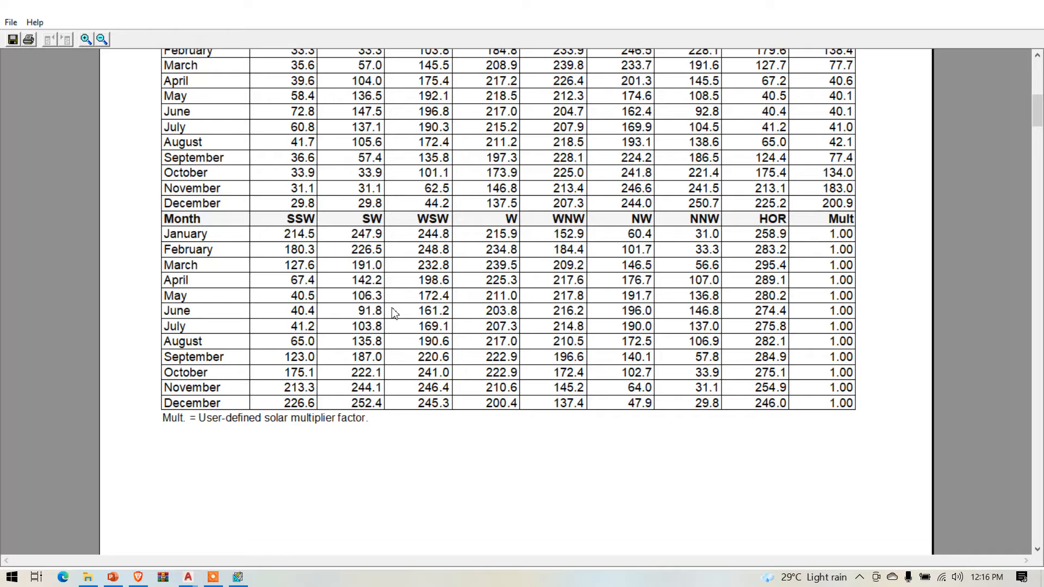
Close the report viewer and open the properties of a new default space in the ACTMEP project
{"action": "left_click", "coordinate": [86, 39]}
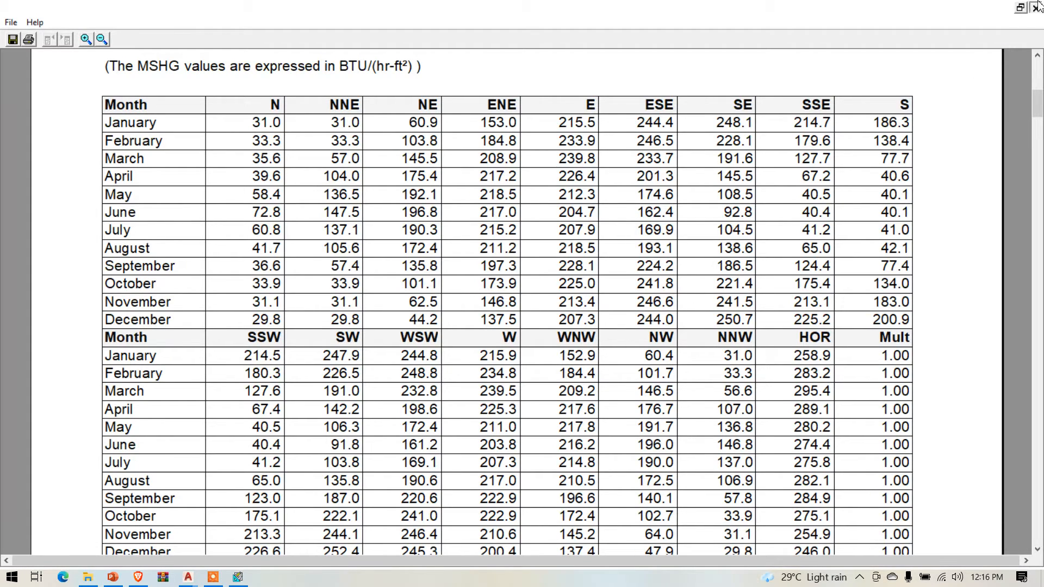
{"action": "left_click", "coordinate": [1040, 6]}
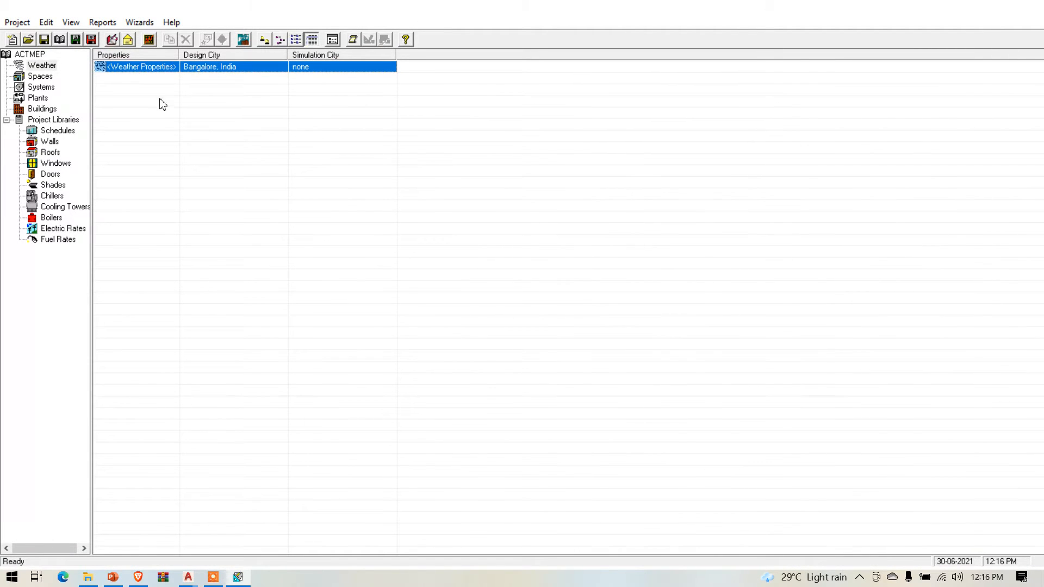
{"action": "left_click", "coordinate": [41, 77]}
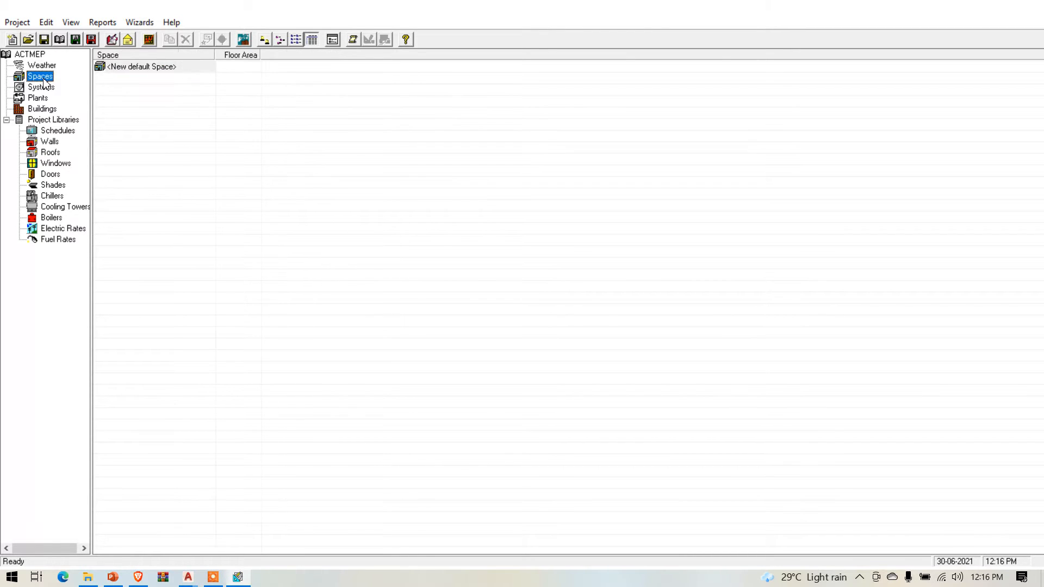
{"action": "double_click", "coordinate": [150, 68]}
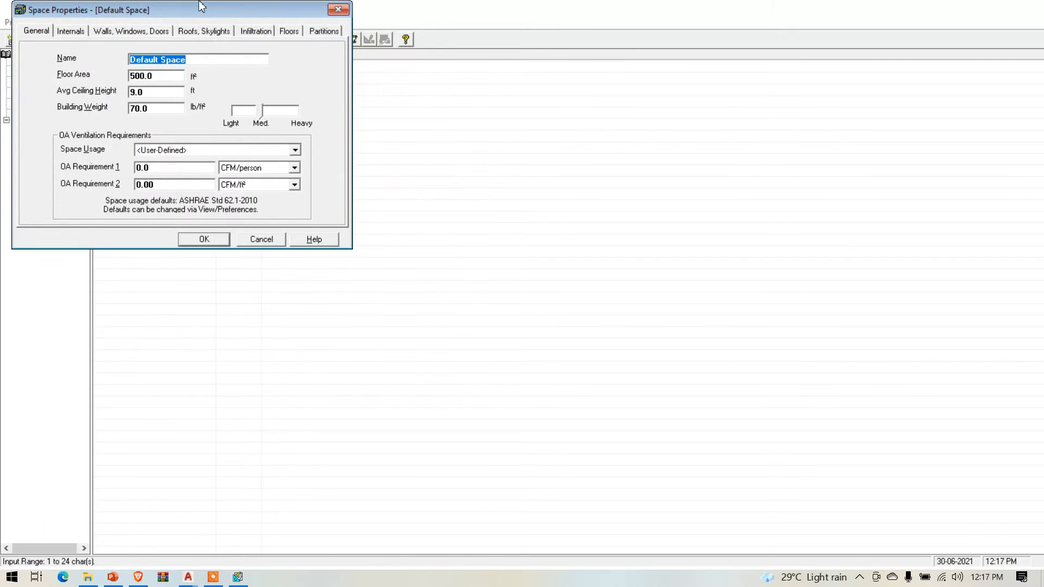
{"action": "left_click_drag", "start_coordinate": [228, 16], "coordinate": [500, 124]}
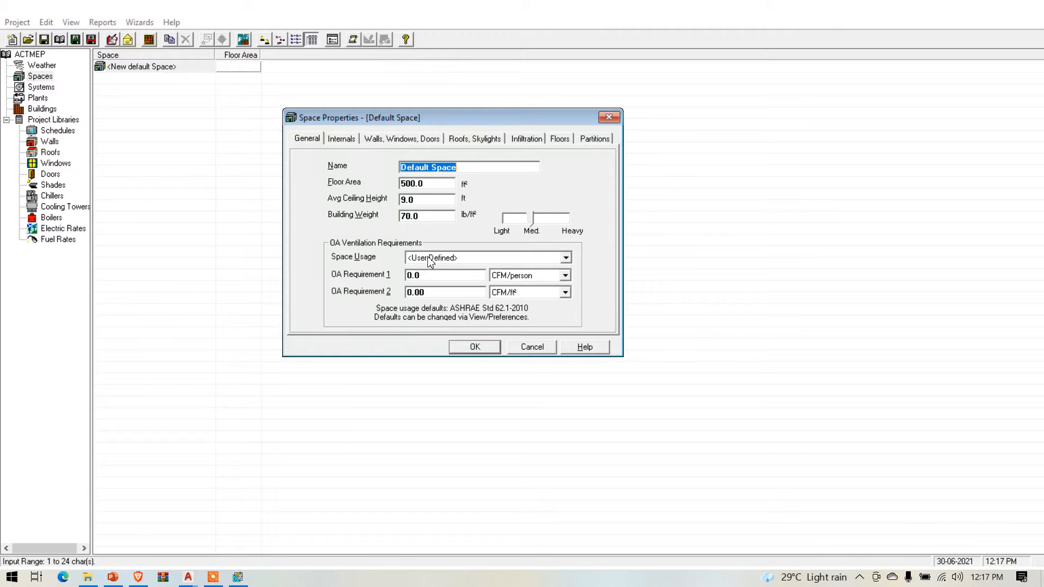
Switch to the educational building floor plan in AutoCAD and examine Class Room G03 on the ground floor
{"action": "left_click", "coordinate": [187, 581]}
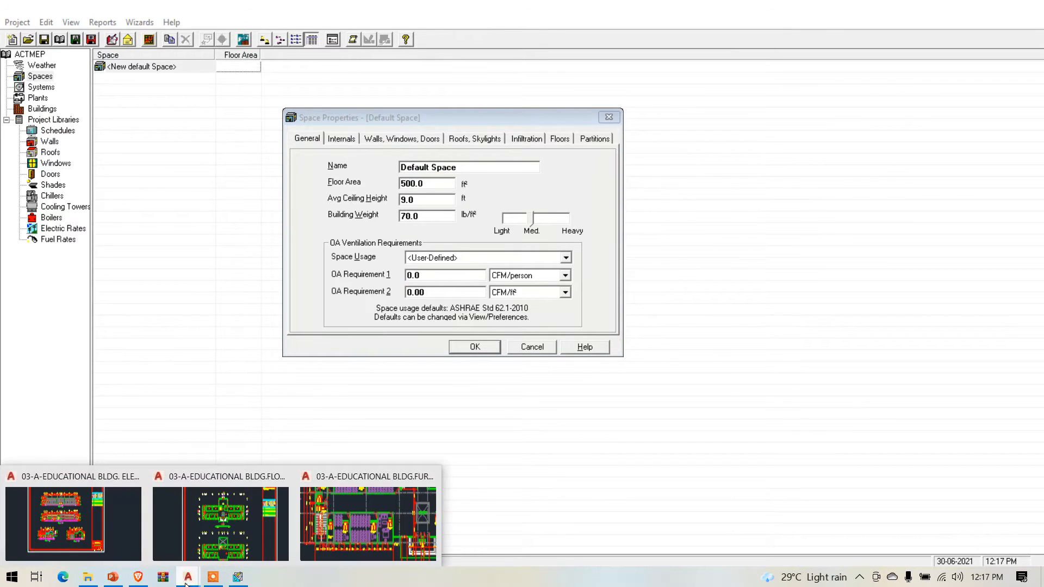
{"action": "left_click", "coordinate": [206, 555]}
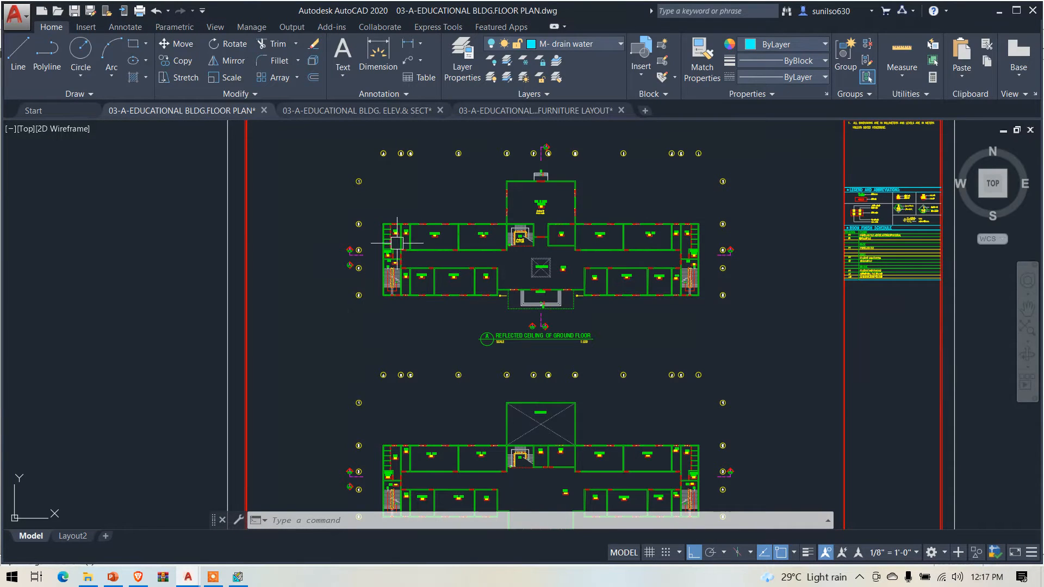
{"action": "scroll", "coordinate": [414, 245], "scroll_direction": "up", "scroll_amount": 3}
{"action": "scroll", "coordinate": [384, 240], "scroll_direction": "up", "scroll_amount": 2}
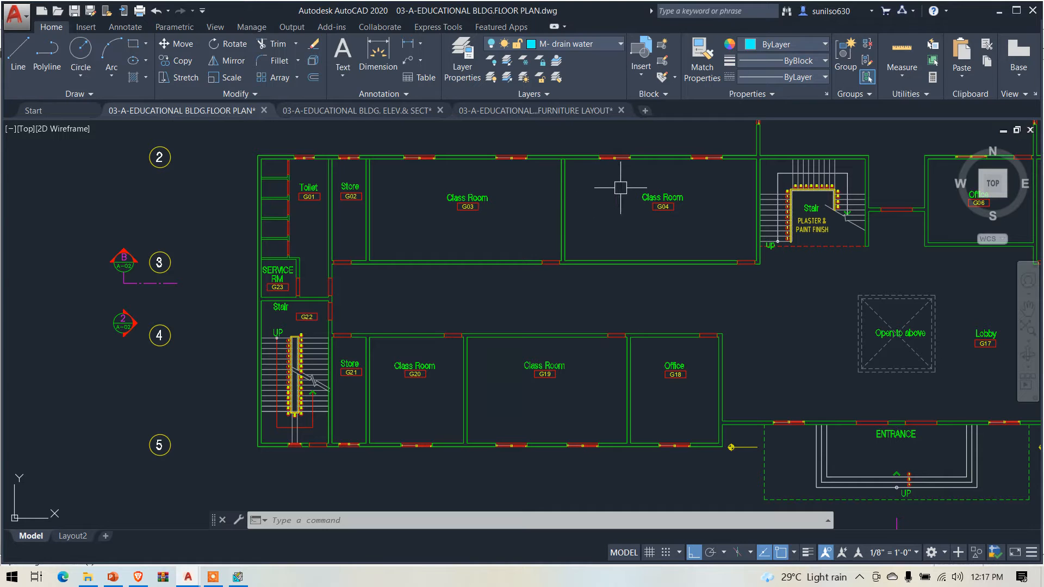
{"action": "scroll", "coordinate": [522, 154], "scroll_direction": "up", "scroll_amount": 2}
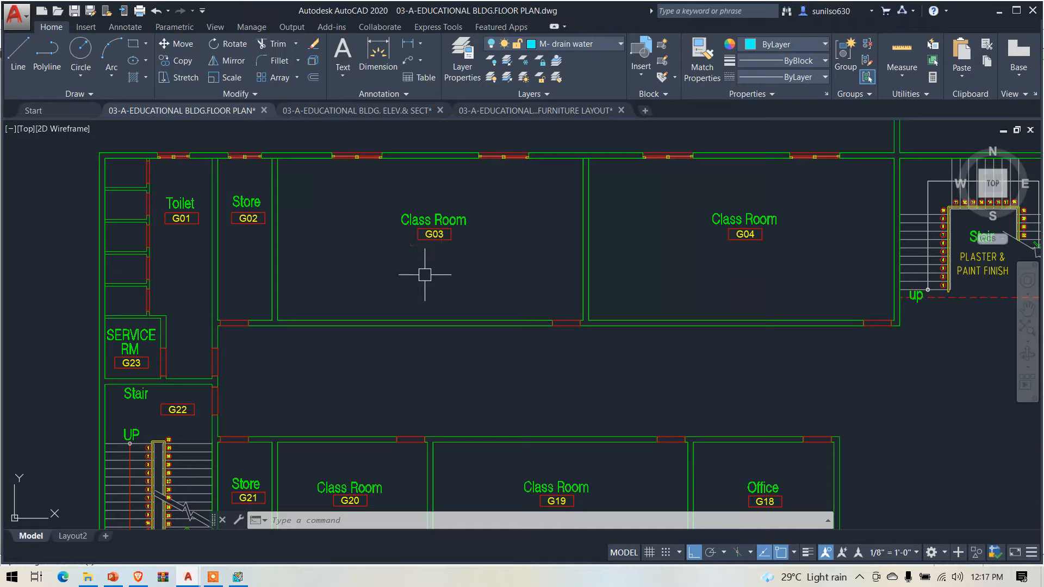
Return to HAP and name the new space "Class romm G03"
{"action": "left_click", "coordinate": [236, 581]}
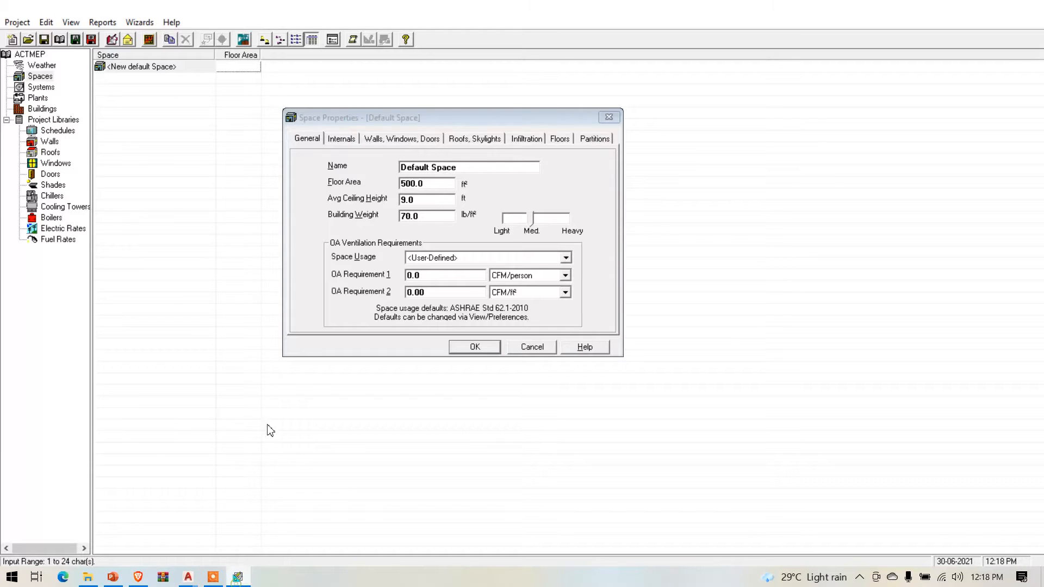
{"action": "left_click_drag", "start_coordinate": [476, 172], "coordinate": [343, 190]}
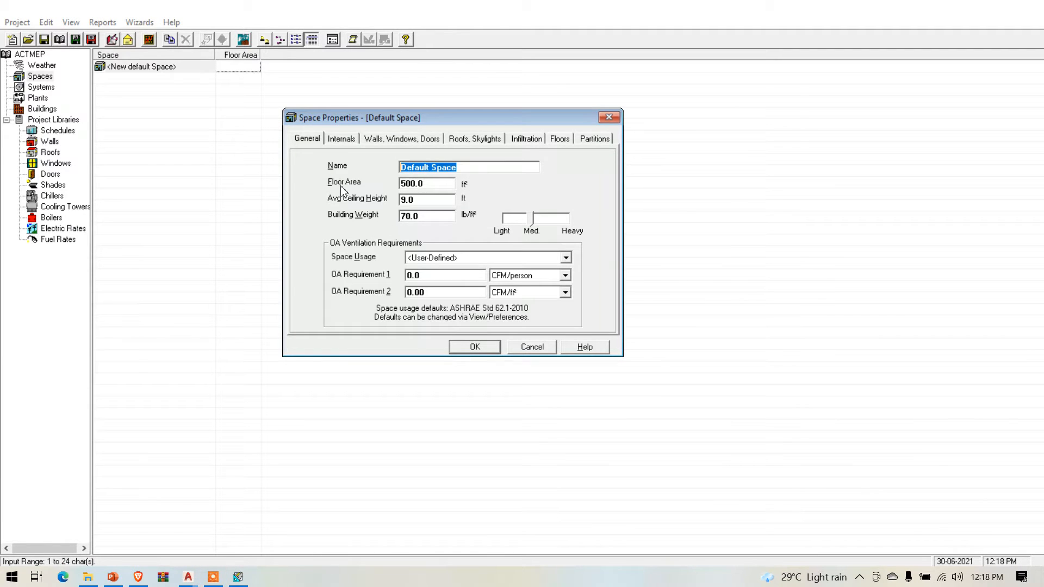
{"action": "type", "text": "Class romm"}
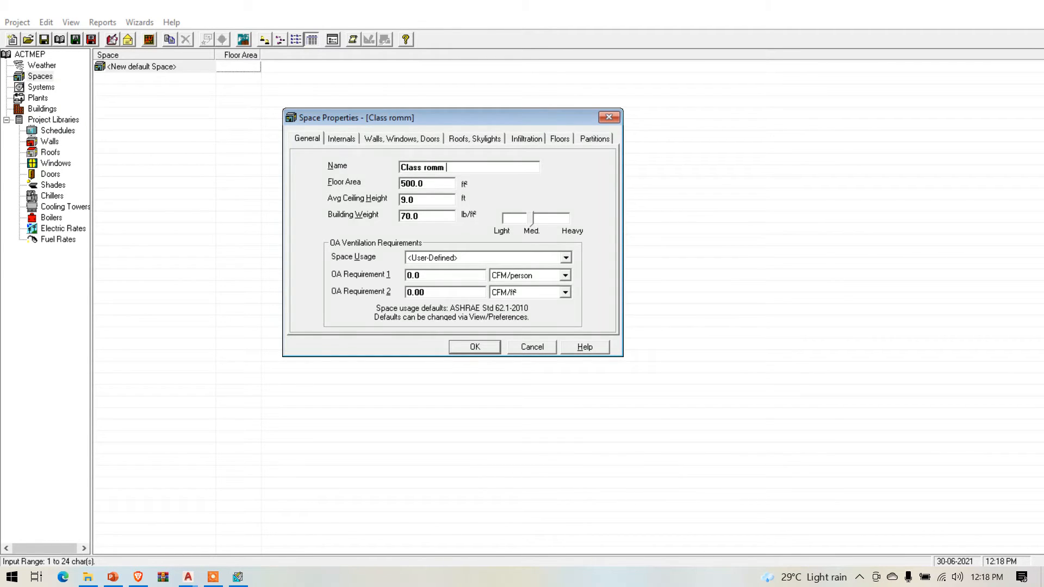
{"action": "type", "text": " G03"}
Switch to AutoCAD and try to dimension the horizontal length of Class Room G03 on the current layer
{"action": "key", "text": "alt+Tab"}
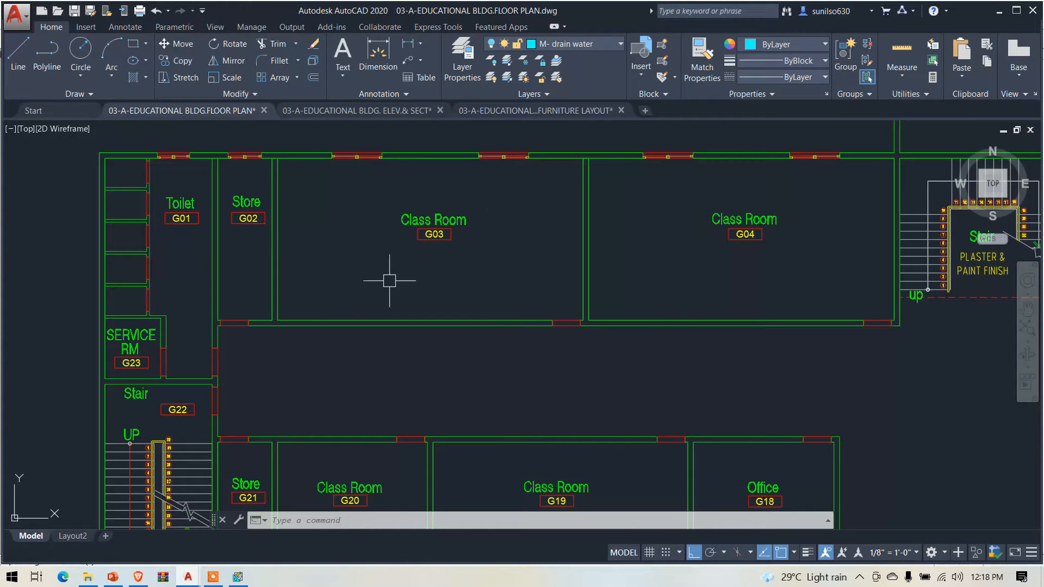
{"action": "left_click", "coordinate": [409, 52]}
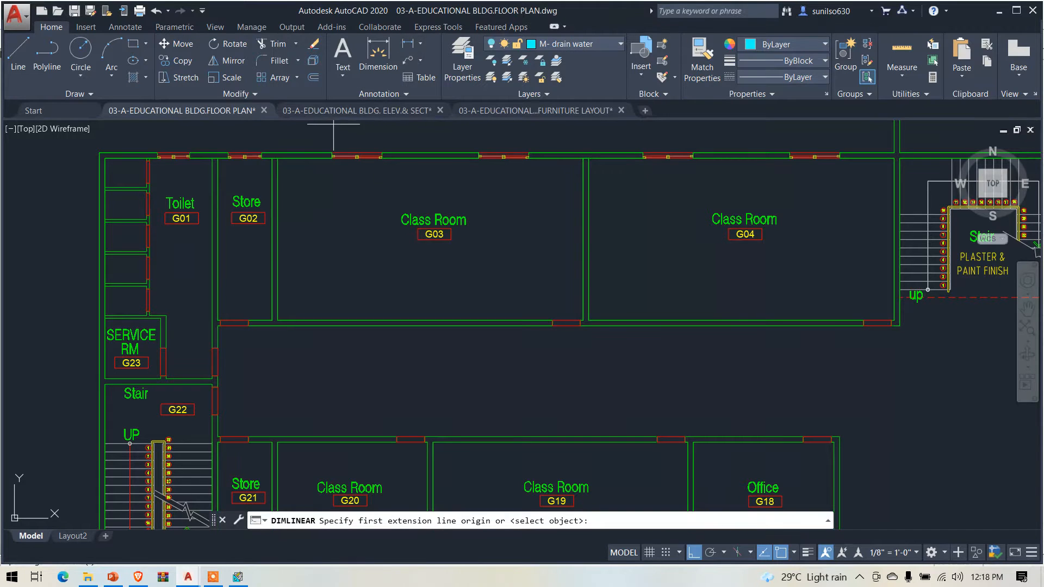
{"action": "left_click", "coordinate": [278, 256]}
{"action": "left_click", "coordinate": [584, 256]}
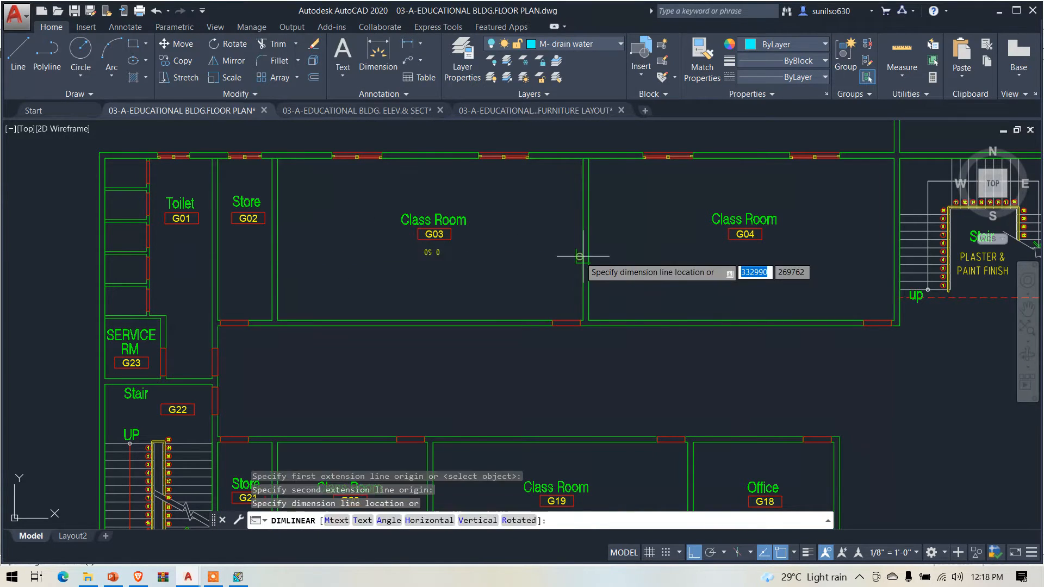
{"action": "left_click", "coordinate": [563, 272]}
{"action": "key", "text": "Escape"}
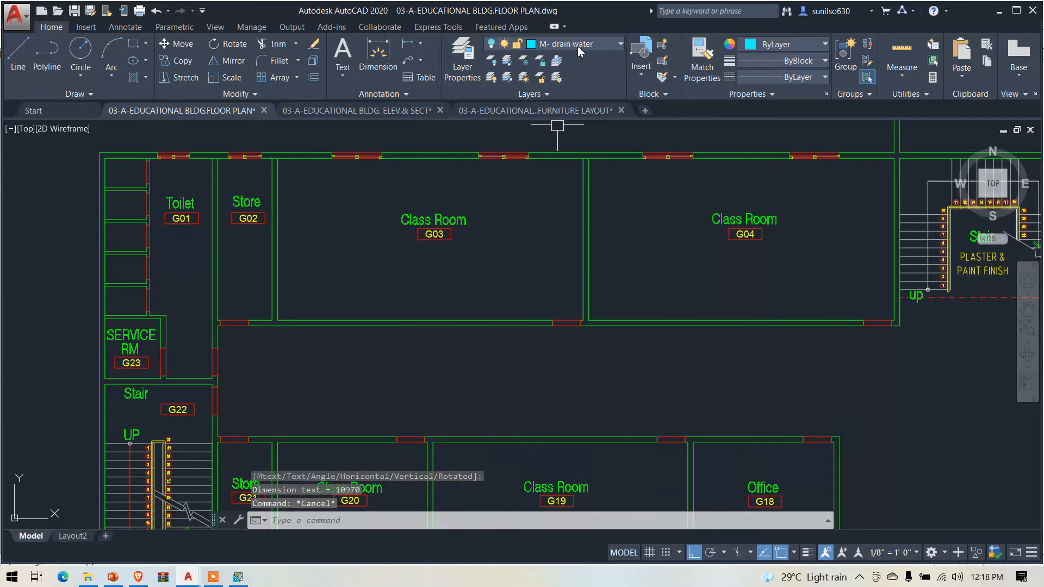
Make F-FINISHES the current layer and dimension Class Room G03's length between its two side walls
{"action": "left_click", "coordinate": [580, 48]}
{"action": "left_click", "coordinate": [576, 48]}
{"action": "left_click", "coordinate": [573, 49]}
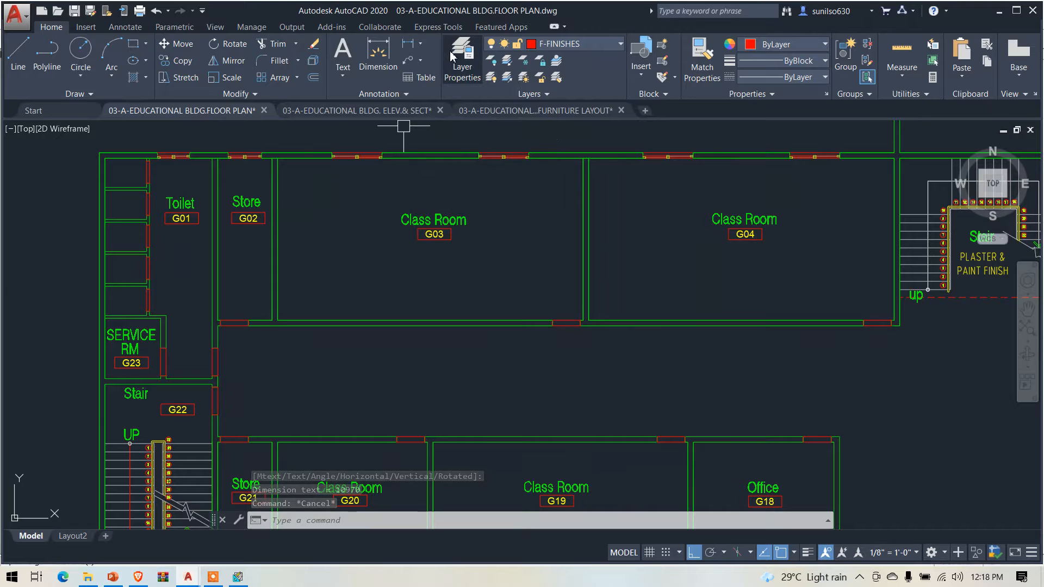
{"action": "left_click", "coordinate": [407, 43]}
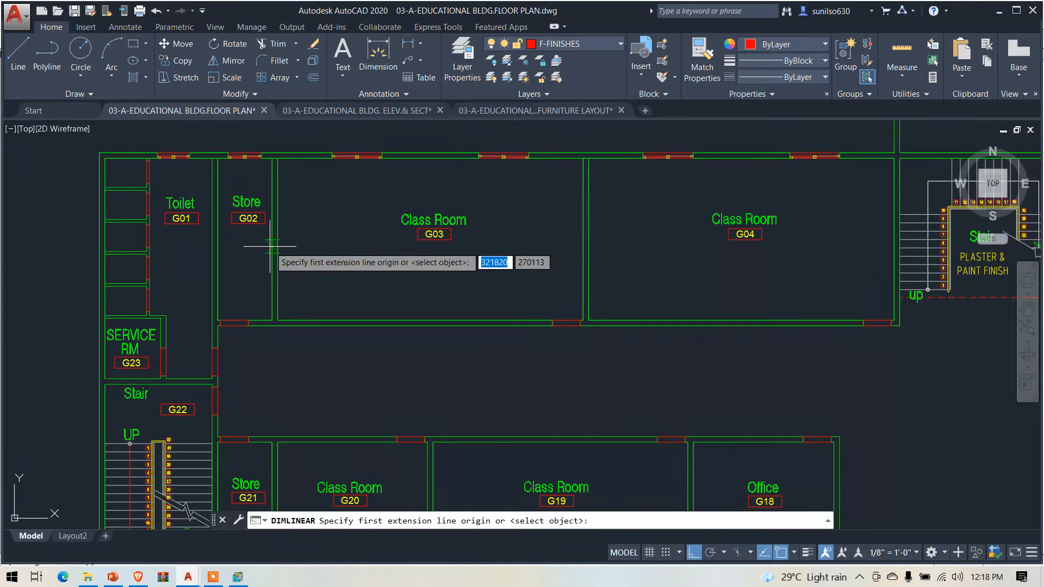
{"action": "left_click", "coordinate": [278, 265]}
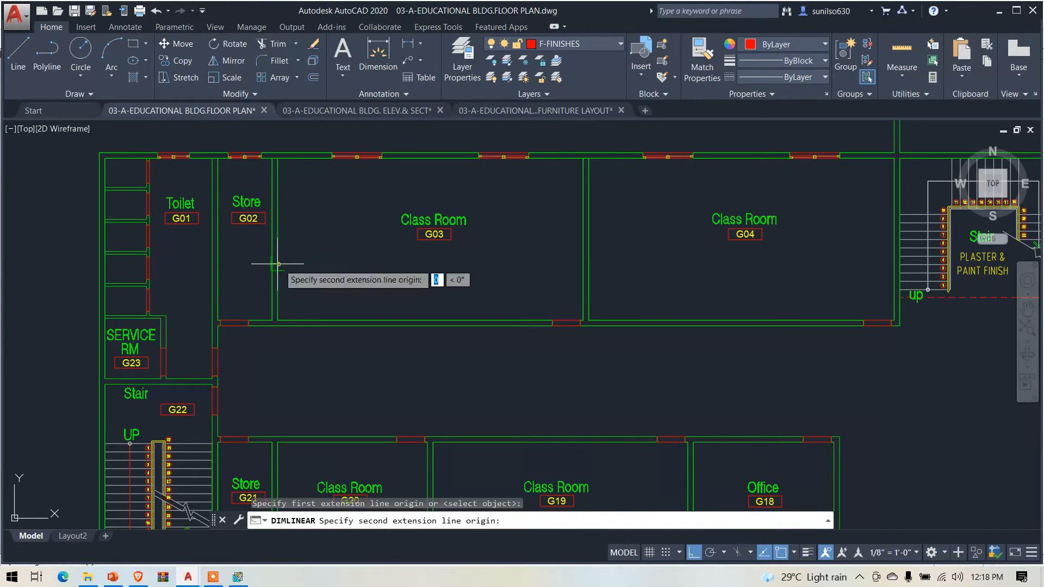
{"action": "left_click", "coordinate": [581, 264]}
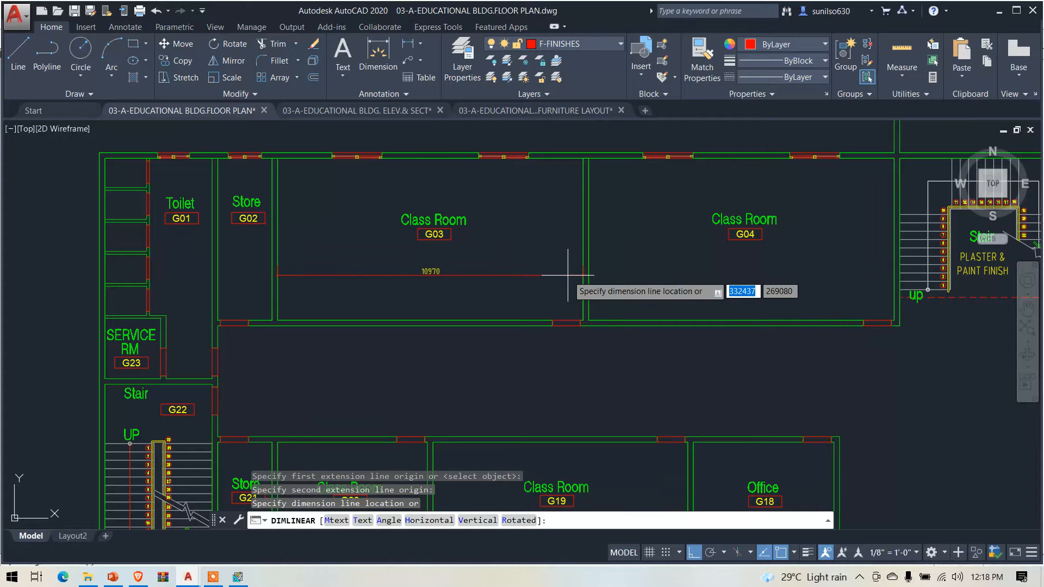
{"action": "left_click", "coordinate": [567, 272]}
Dimension Class Room G03's width from the corridor wall to the window wall and return to the space properties in HAP
{"action": "scroll", "coordinate": [503, 263], "scroll_direction": "up", "scroll_amount": 3}
{"action": "key", "text": "Return"}
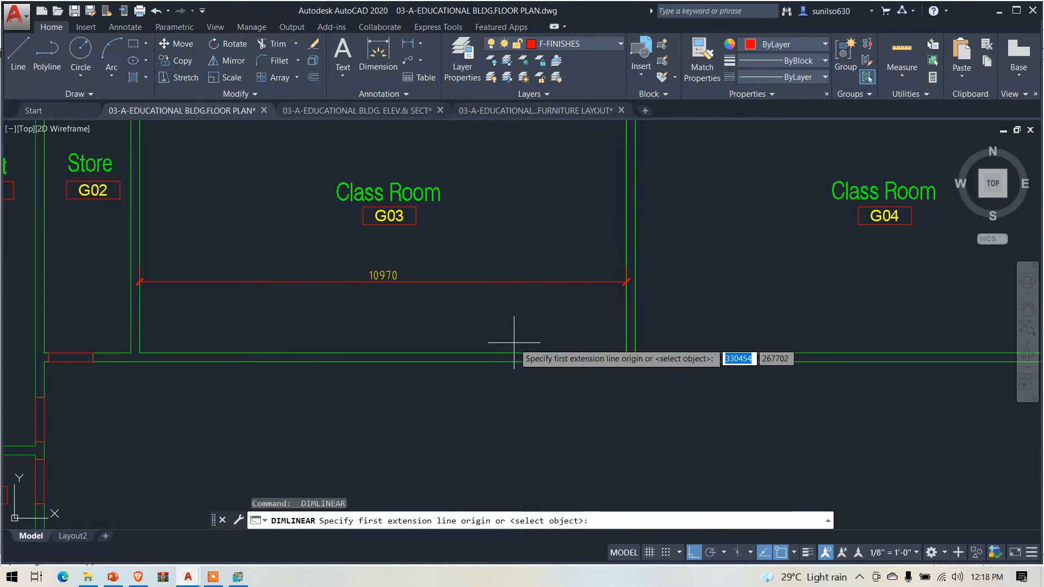
{"action": "left_click", "coordinate": [514, 352]}
{"action": "scroll", "coordinate": [520, 299], "scroll_direction": "down", "scroll_amount": 4}
{"action": "scroll", "coordinate": [519, 261], "scroll_direction": "up", "scroll_amount": 2}
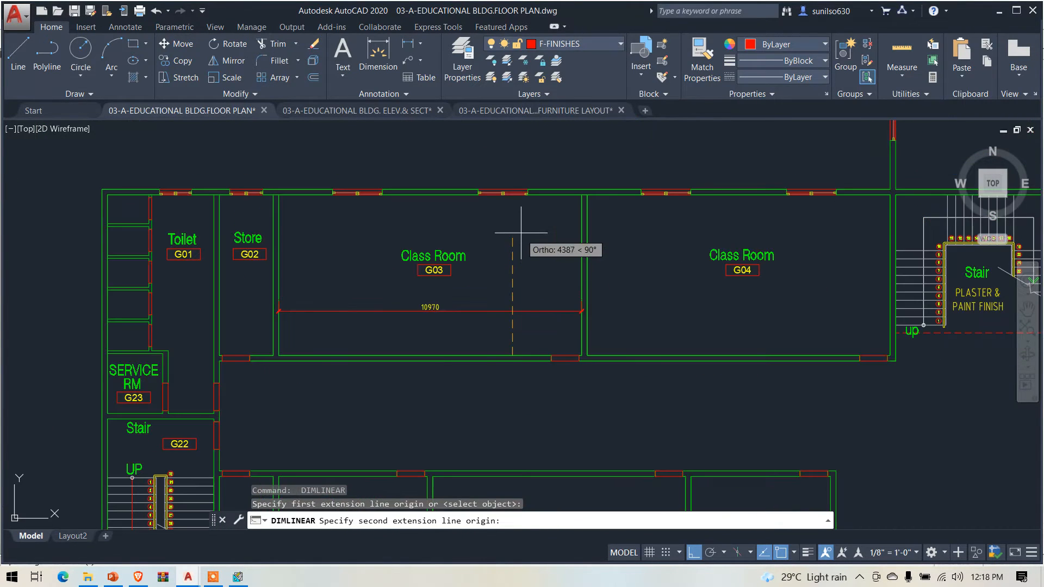
{"action": "scroll", "coordinate": [521, 200], "scroll_direction": "up", "scroll_amount": 5}
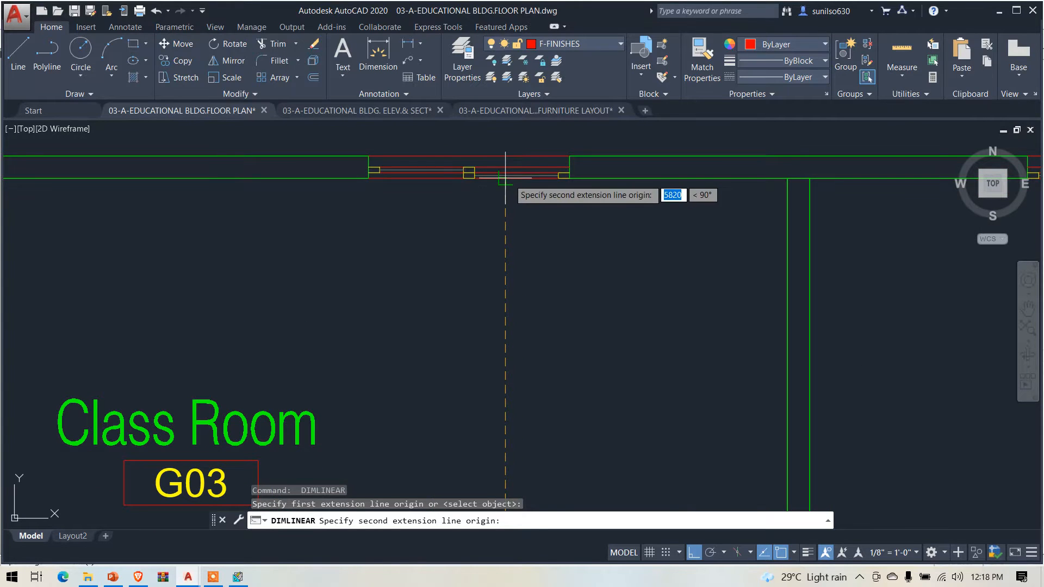
{"action": "left_click", "coordinate": [505, 176]}
{"action": "scroll", "coordinate": [505, 180], "scroll_direction": "down", "scroll_amount": 2}
{"action": "left_click", "coordinate": [528, 270]}
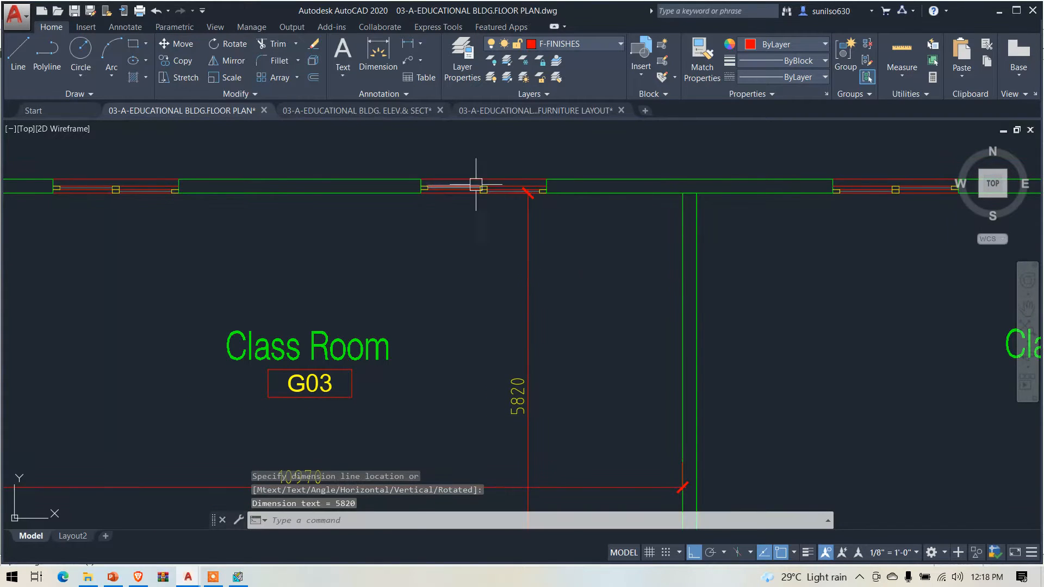
{"action": "scroll", "coordinate": [474, 266], "scroll_direction": "down", "scroll_amount": 4}
{"action": "scroll", "coordinate": [414, 307], "scroll_direction": "up", "scroll_amount": 4}
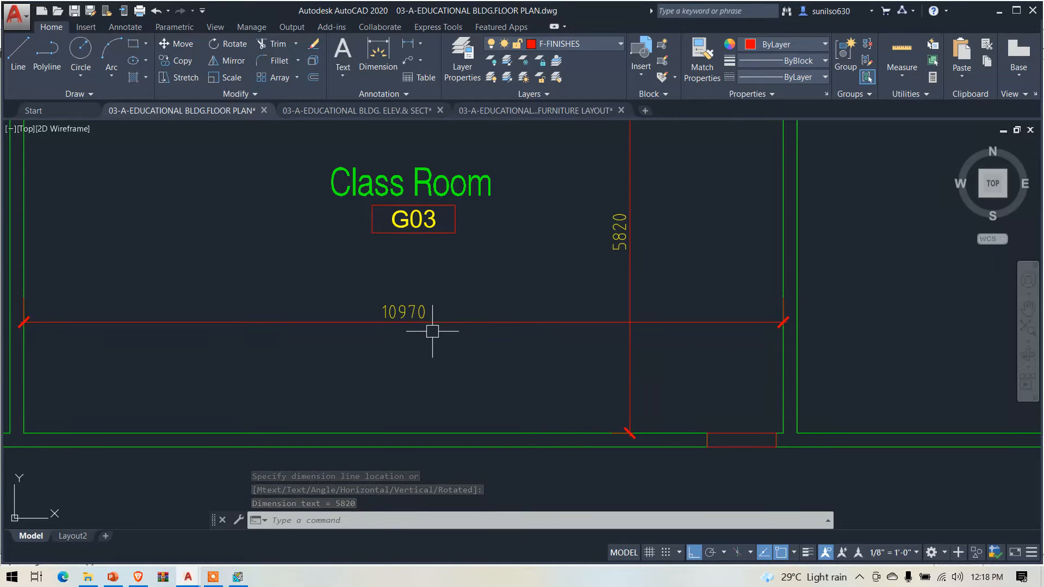
{"action": "left_click", "coordinate": [237, 578]}
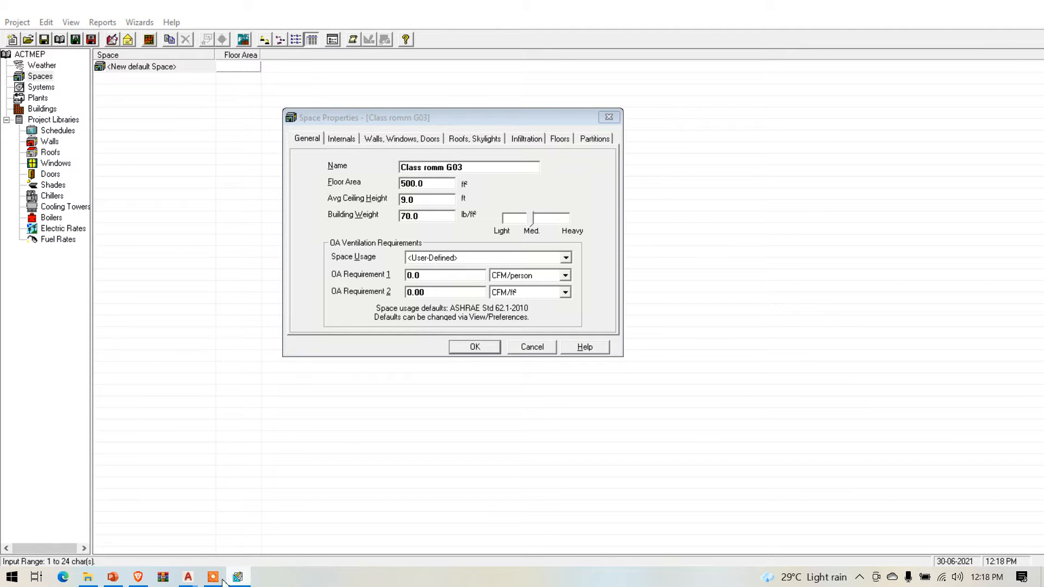
Switch to the AutoCAD floor plan, display alternate units with a multiplier of 0.00333 in the BSP dimension style, and make that style current
{"action": "mouse_move", "coordinate": [190, 577]}
{"action": "left_click", "coordinate": [235, 529]}
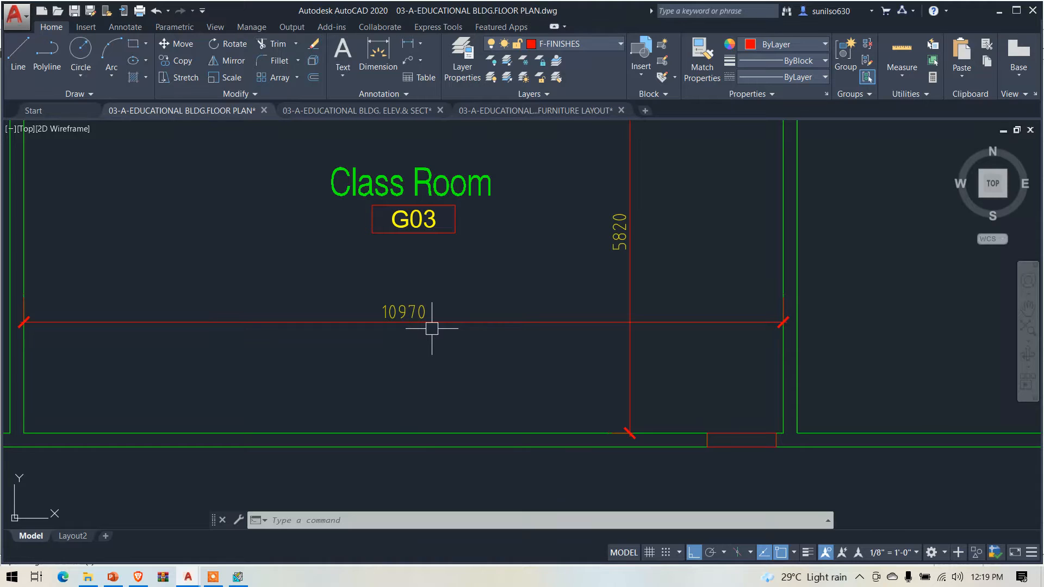
{"action": "type", "text": "D"}
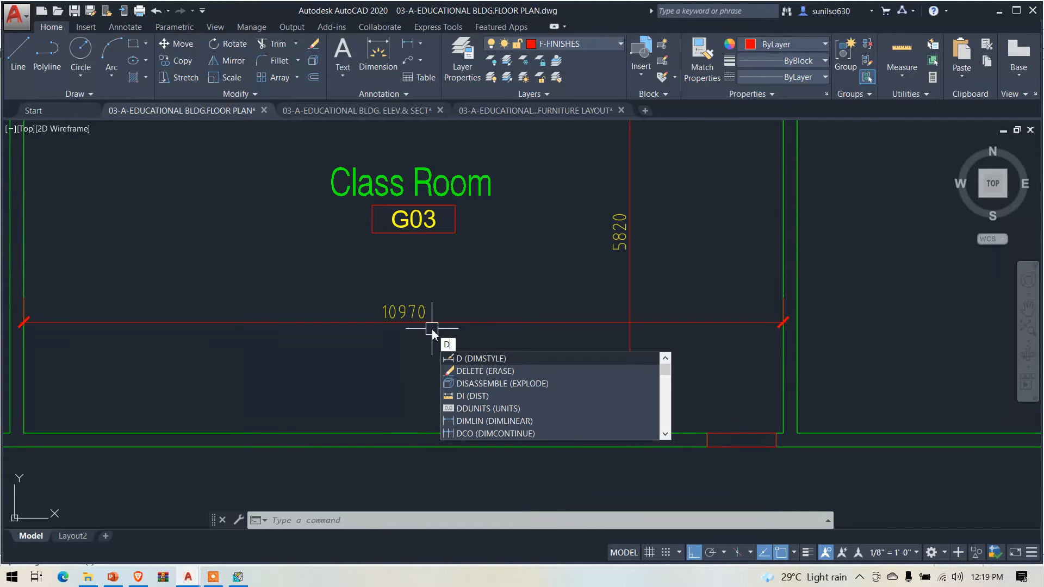
{"action": "key", "text": "Return"}
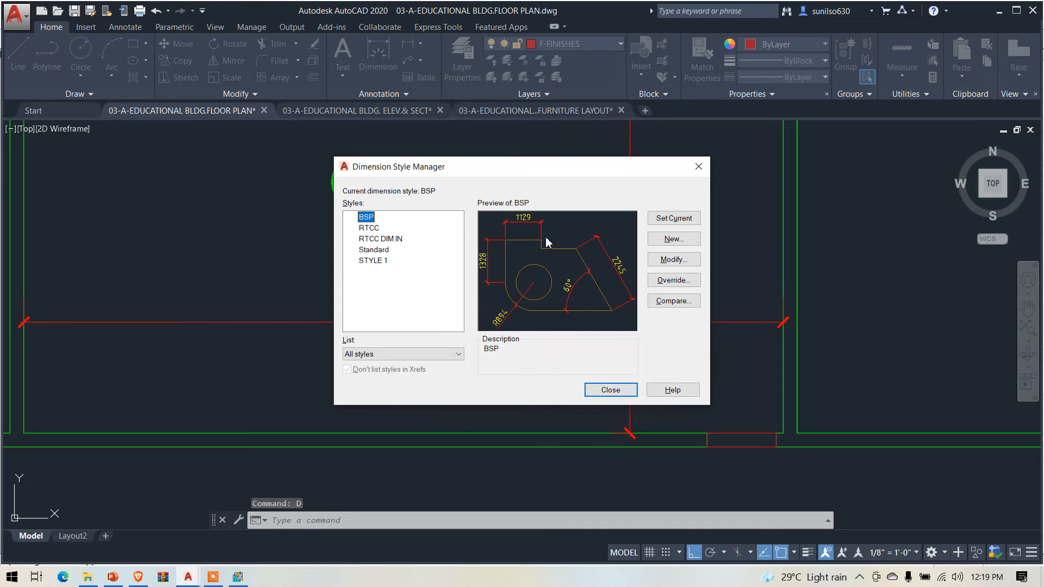
{"action": "left_click", "coordinate": [666, 268]}
{"action": "left_click", "coordinate": [668, 262]}
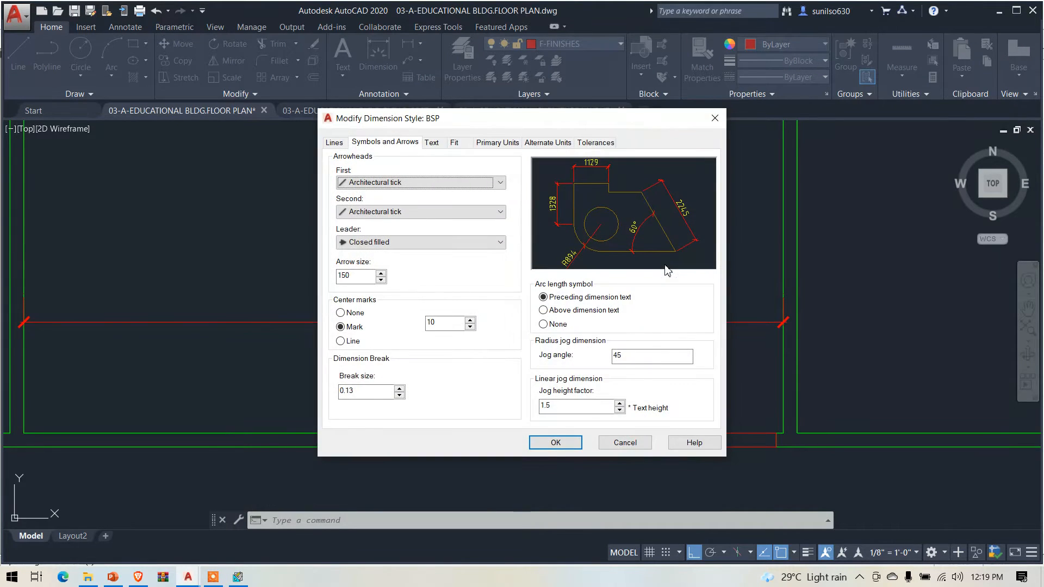
{"action": "left_click", "coordinate": [498, 143]}
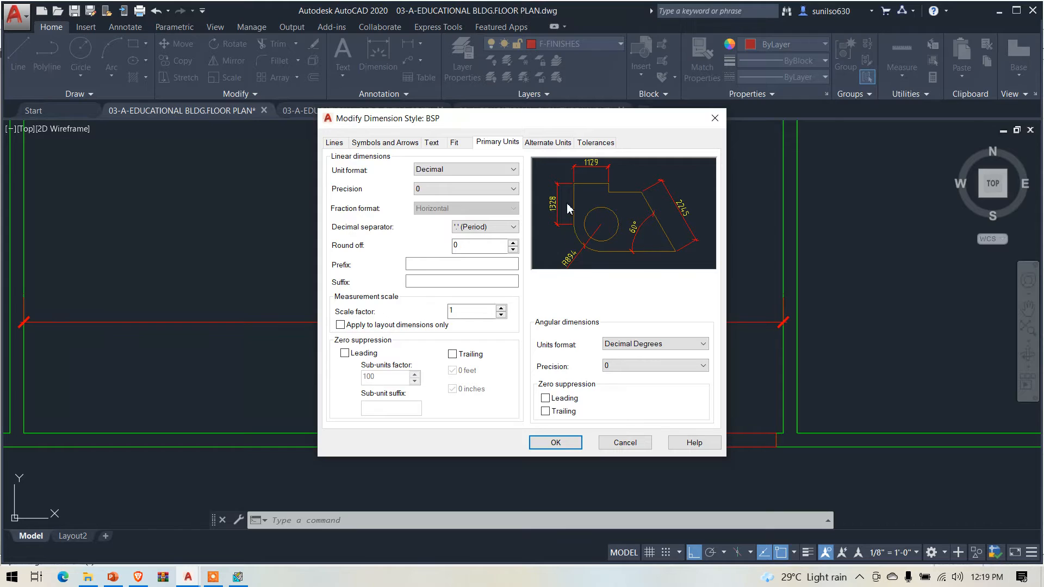
{"action": "left_click", "coordinate": [540, 145]}
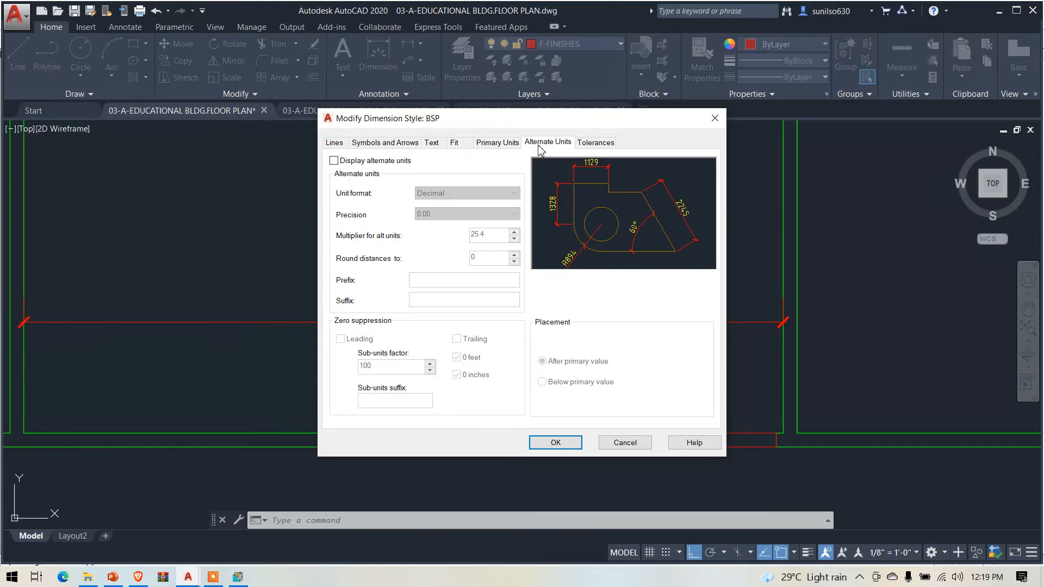
{"action": "left_click", "coordinate": [334, 161]}
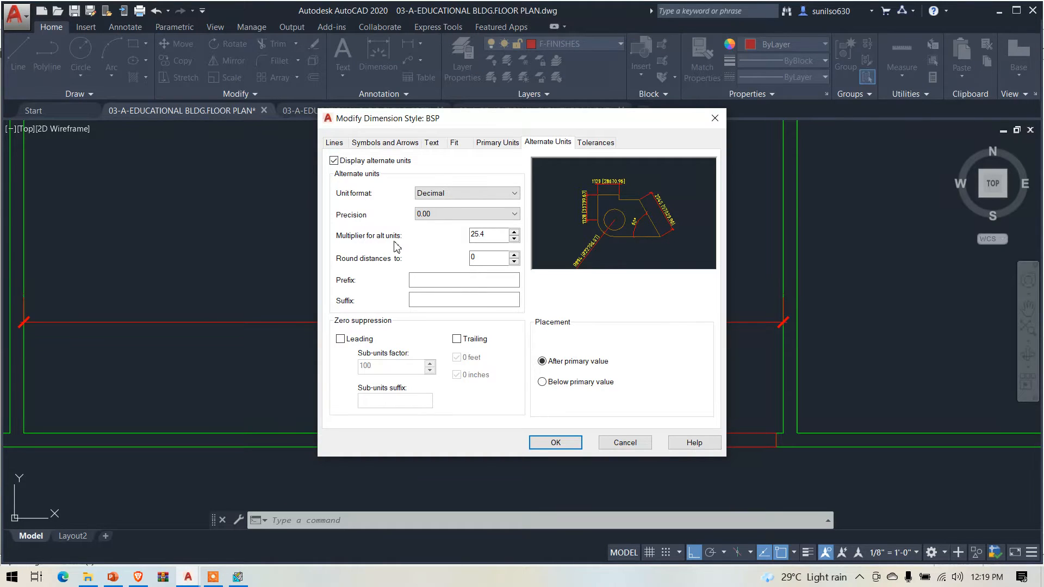
{"action": "left_click_drag", "start_coordinate": [494, 237], "coordinate": [474, 239]}
{"action": "type", "text": "0.00333"}
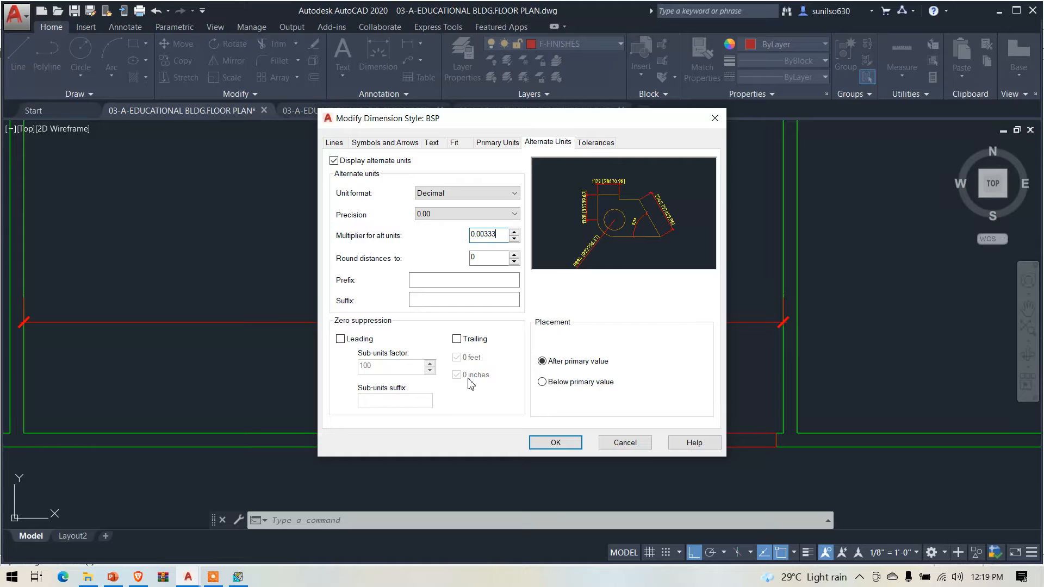
{"action": "left_click", "coordinate": [567, 443]}
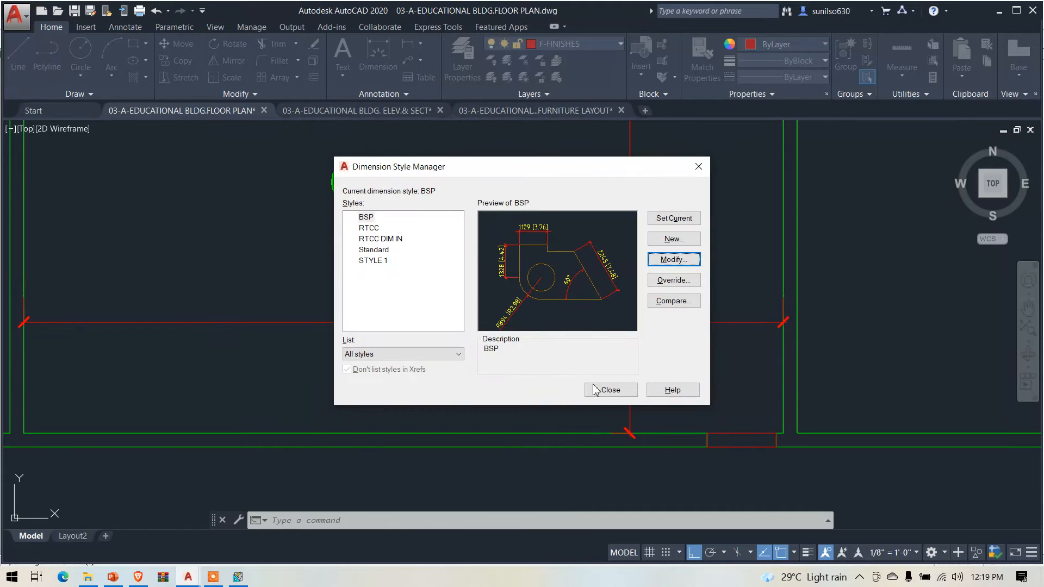
{"action": "left_click", "coordinate": [673, 218]}
{"action": "left_click", "coordinate": [612, 395]}
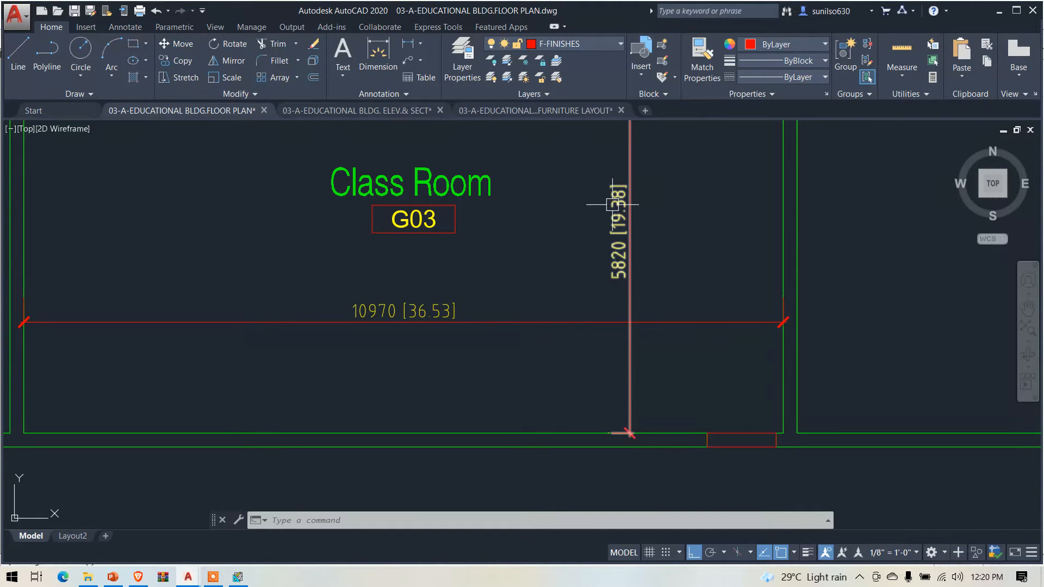
Open Calculator, multiply 36.53 by 19.38 to get the floor area of Class Room G03, and minimize it
{"action": "key", "text": "super"}
{"action": "type", "text": "CA"}
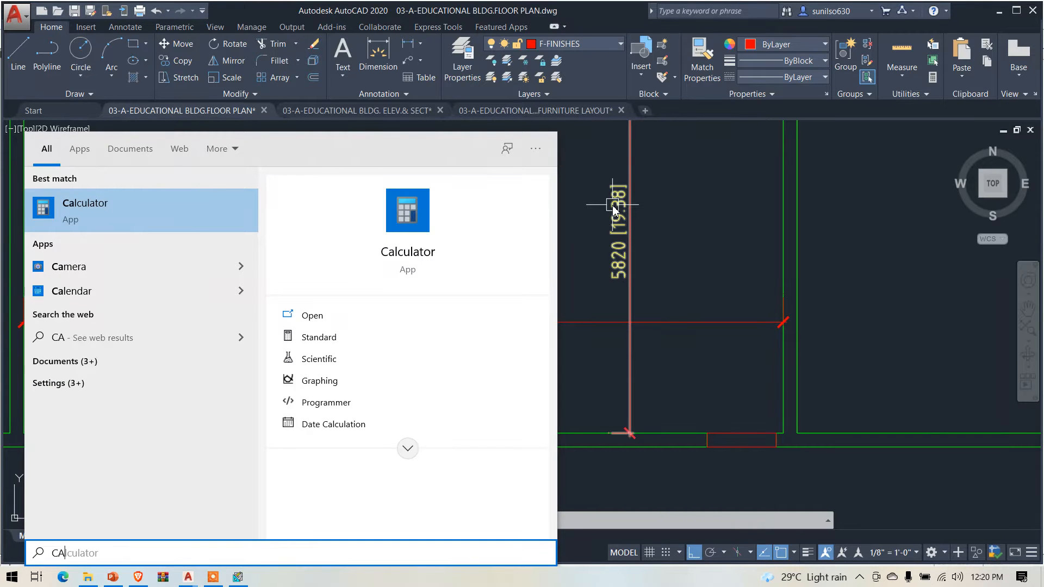
{"action": "key", "text": "Return"}
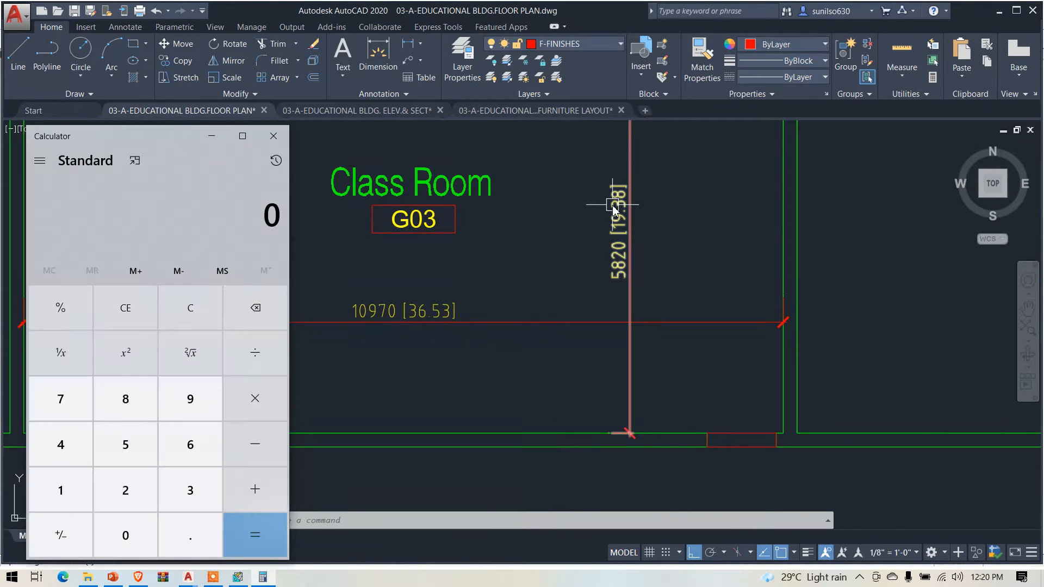
{"action": "key", "text": "3"}
{"action": "key", "text": "6"}
{"action": "key", "text": "period"}
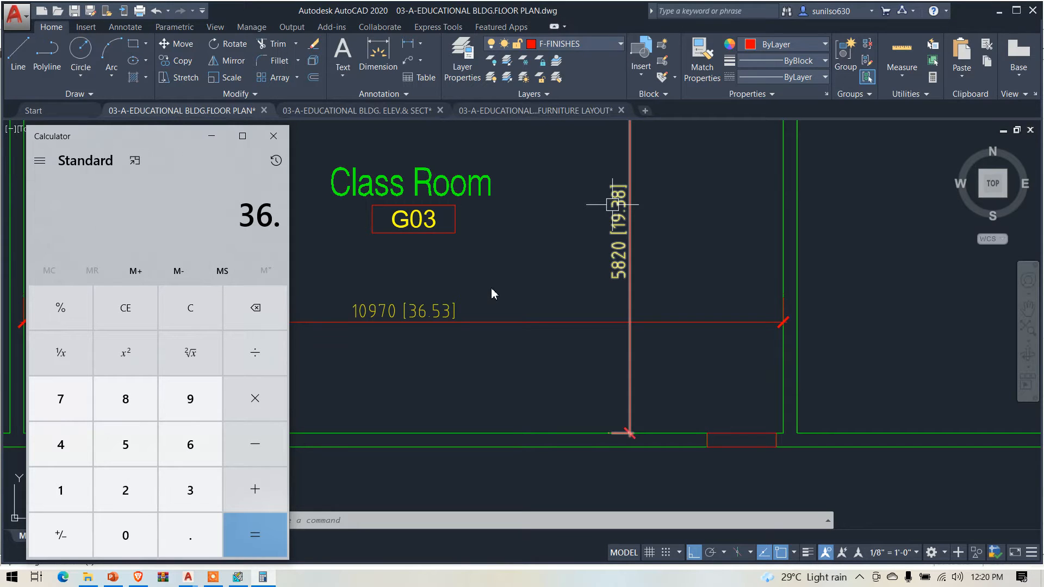
{"action": "key", "text": "5"}
{"action": "key", "text": "3"}
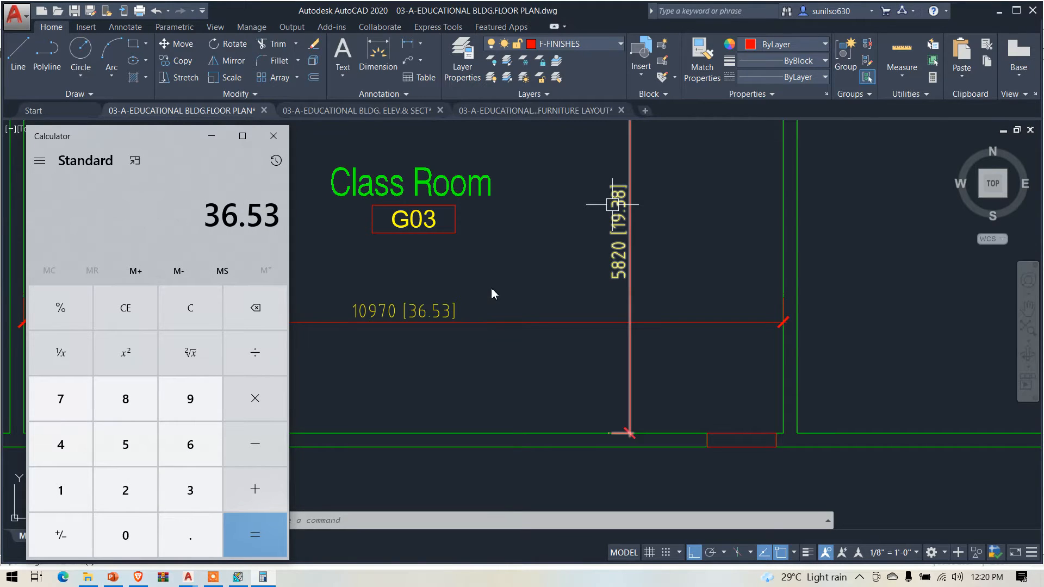
{"action": "left_click", "coordinate": [241, 408]}
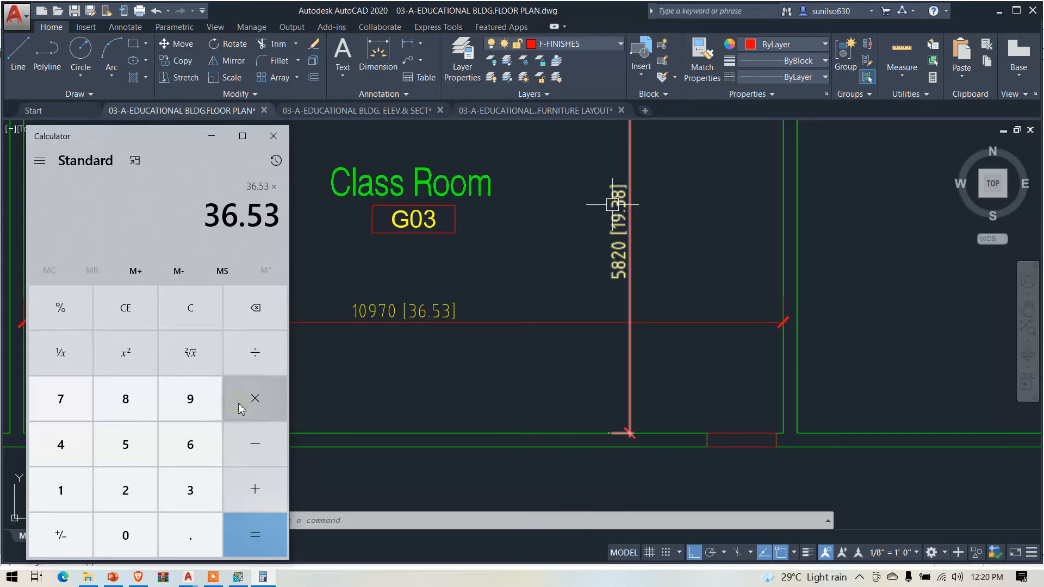
{"action": "type", "text": "19."}
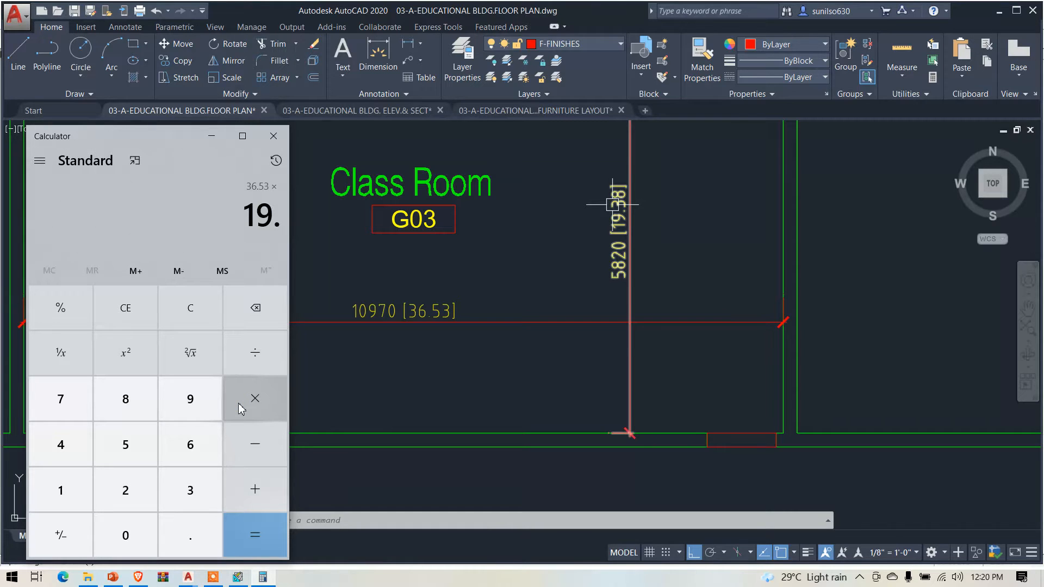
{"action": "type", "text": "38"}
{"action": "key", "text": "Return"}
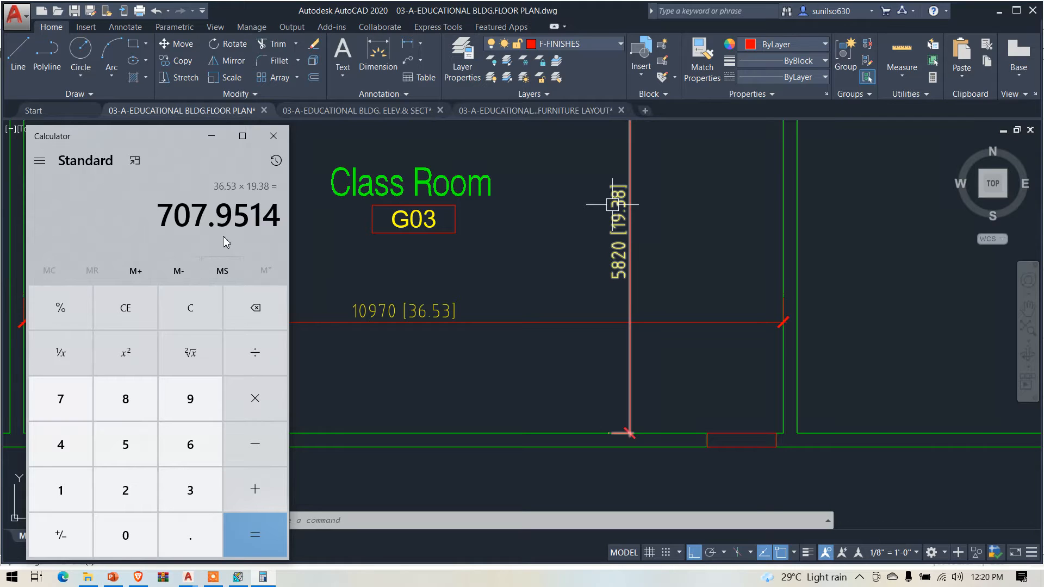
{"action": "left_click", "coordinate": [212, 136]}
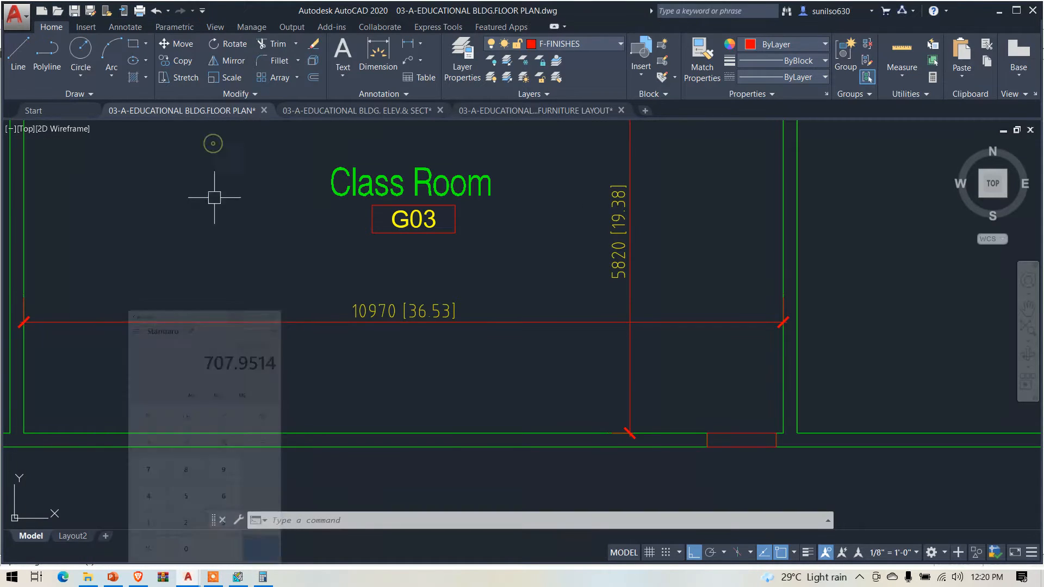
Return to HAP and set the Floor Area of the Class romm G03 space to 708 ft²
{"action": "left_click", "coordinate": [245, 578]}
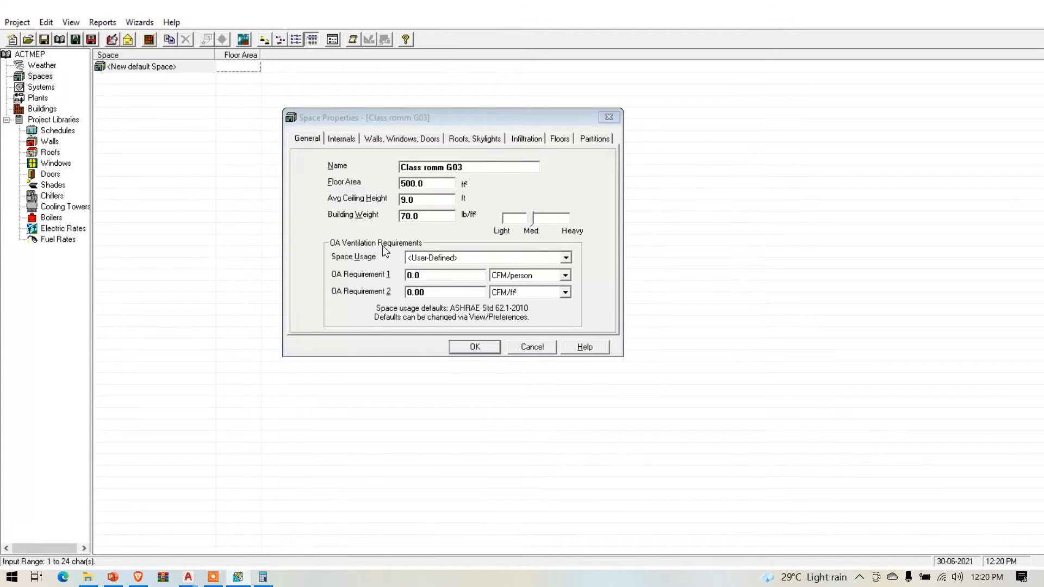
{"action": "left_click", "coordinate": [435, 182]}
{"action": "type", "text": "708"}
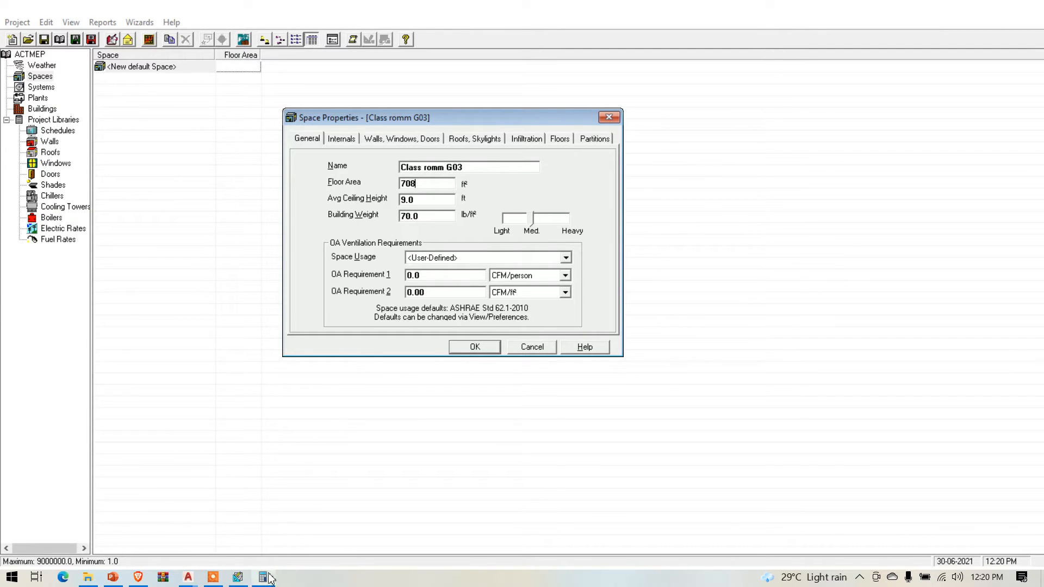
Check the ceiling height in AutoCAD's elevation and section drawing, and set the space's Avg Ceiling Height to 10 ft in HAP
{"action": "left_click", "coordinate": [188, 579]}
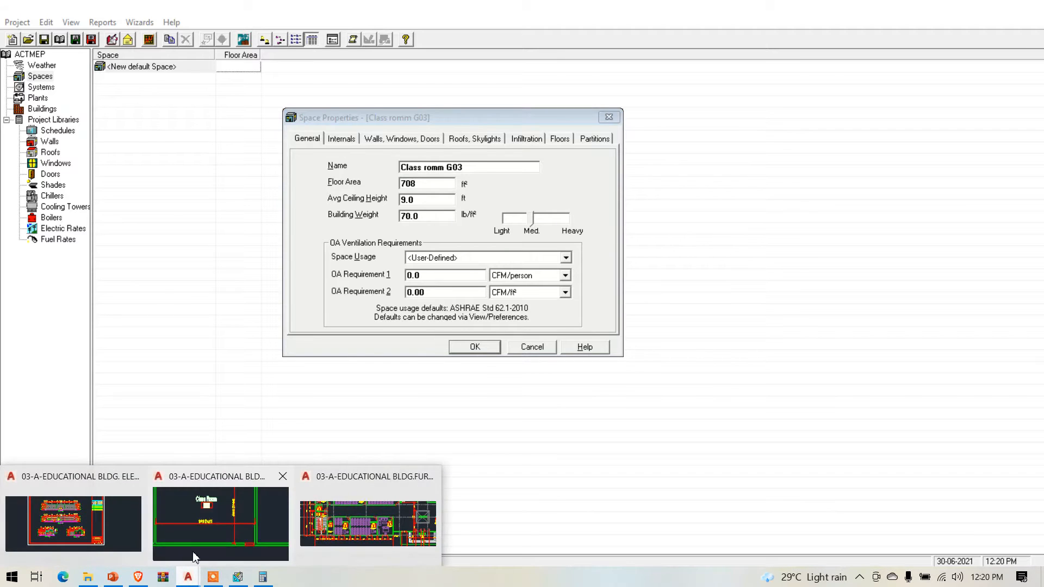
{"action": "left_click", "coordinate": [250, 511]}
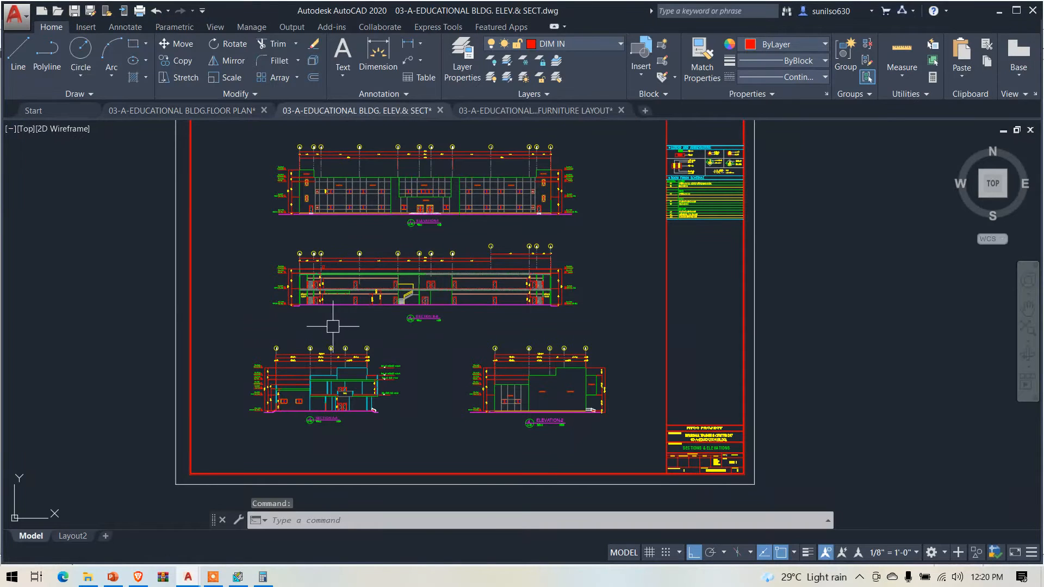
{"action": "scroll", "coordinate": [335, 291], "scroll_direction": "up", "scroll_amount": 8}
{"action": "scroll", "coordinate": [553, 349], "scroll_direction": "up", "scroll_amount": 4}
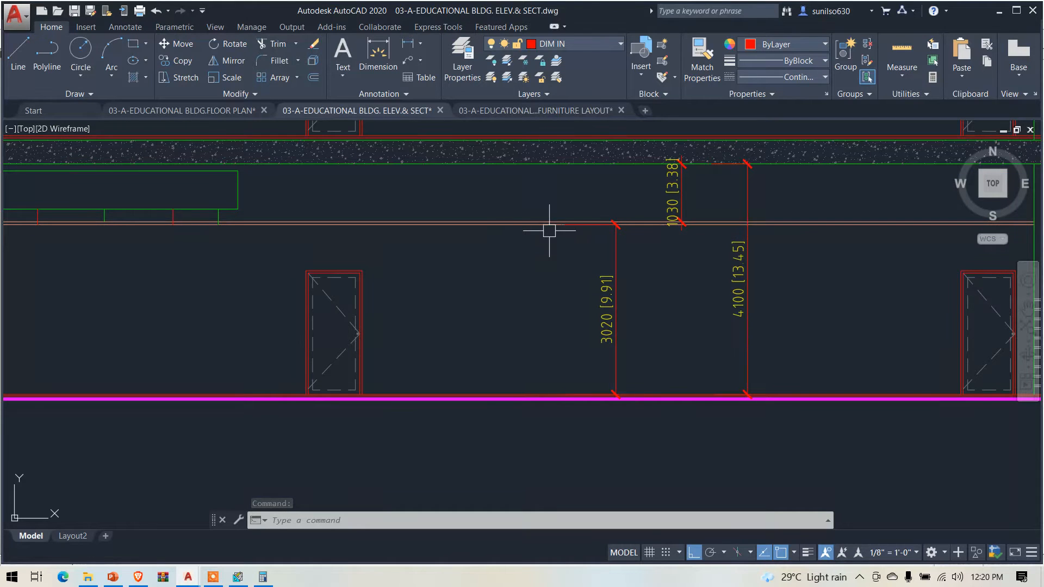
{"action": "scroll", "coordinate": [528, 236], "scroll_direction": "up", "scroll_amount": 2}
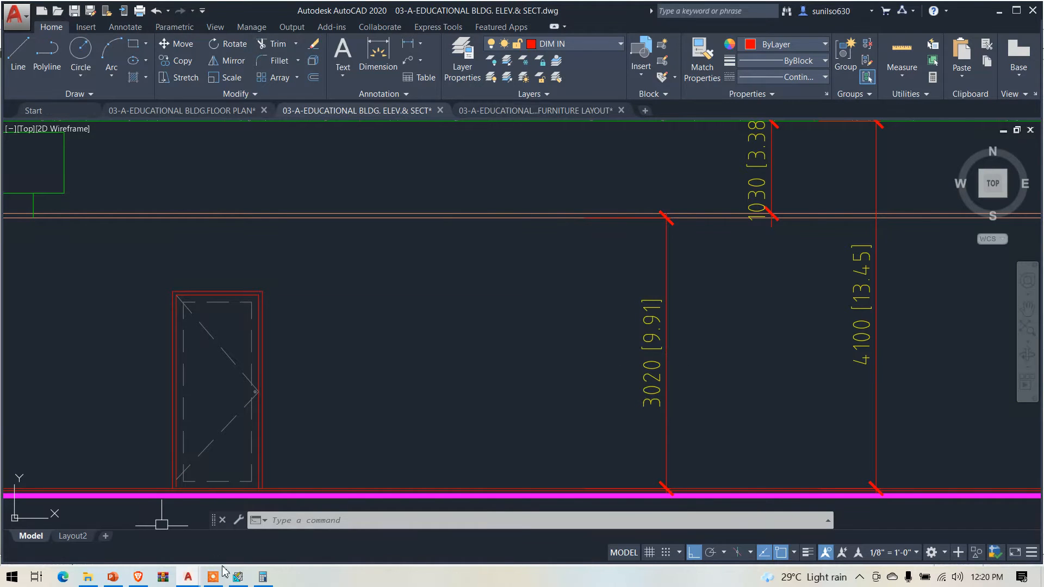
{"action": "left_click", "coordinate": [238, 577]}
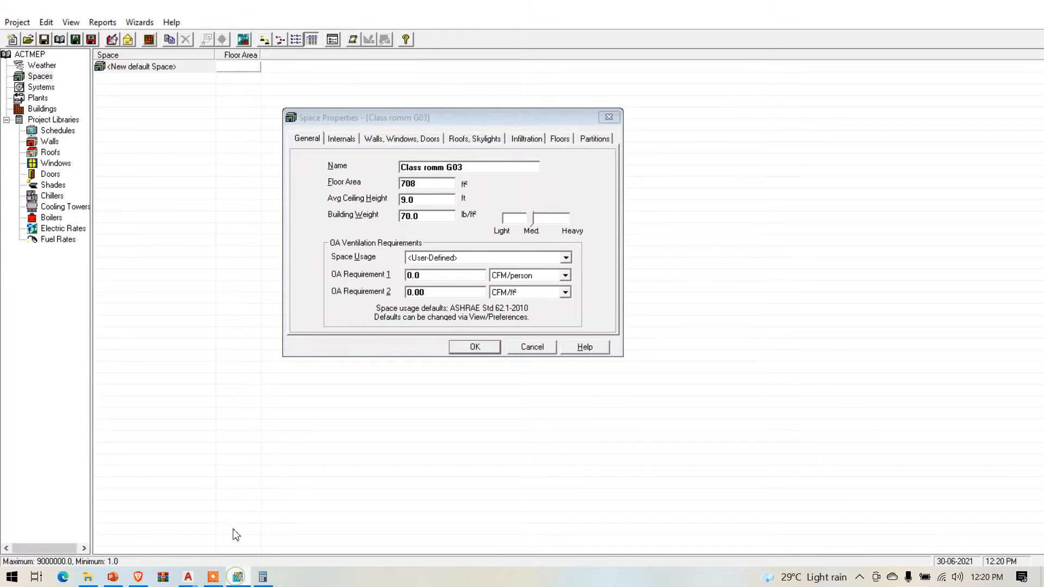
{"action": "left_click", "coordinate": [426, 202]}
{"action": "type", "text": "10"}
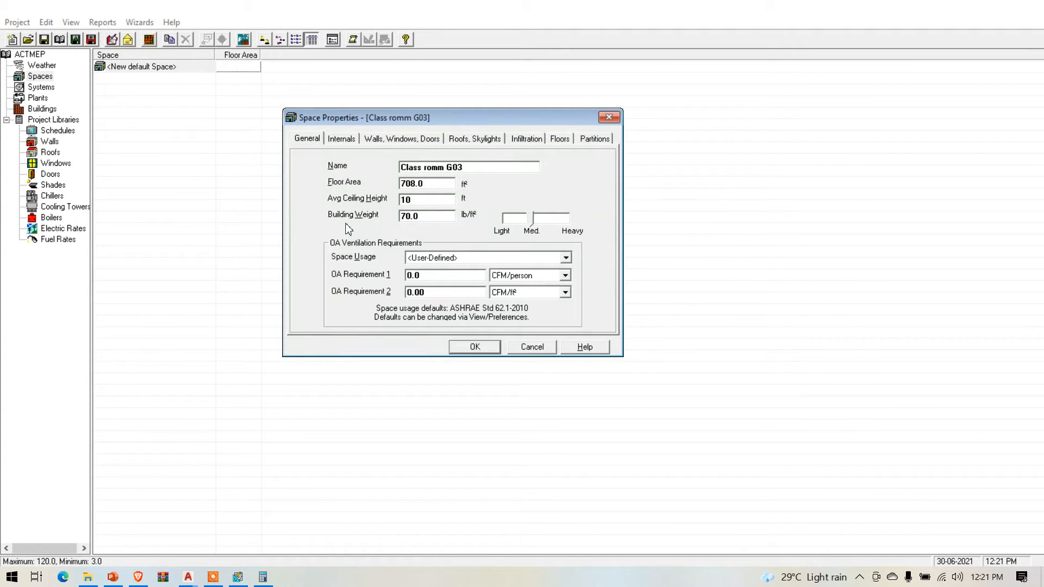
Switch to the AutoCAD floor plan drawing and look over its whole sheet and ground floor plan
{"action": "left_click", "coordinate": [197, 576]}
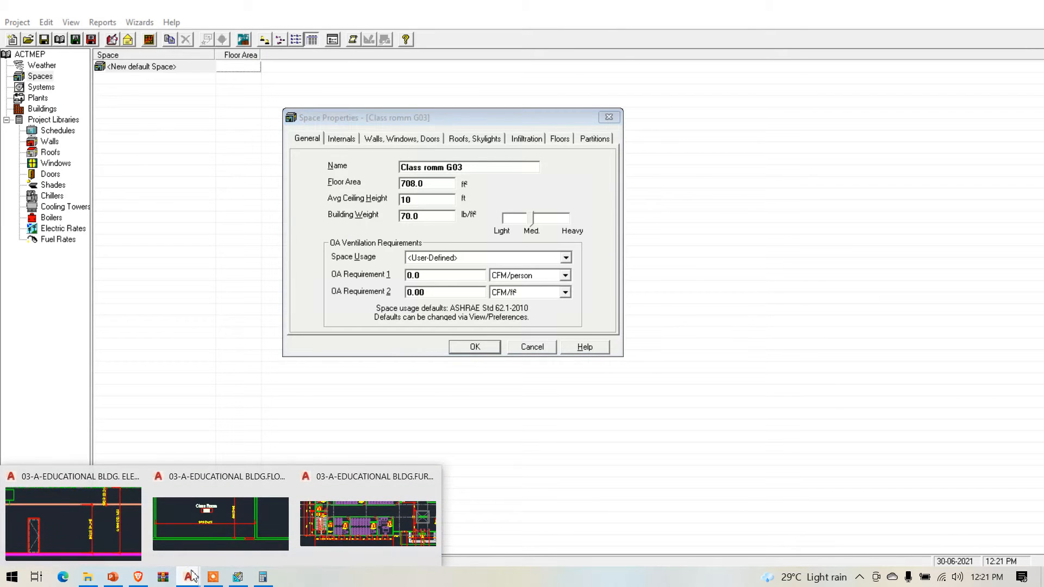
{"action": "left_click", "coordinate": [184, 521]}
{"action": "scroll", "coordinate": [424, 332], "scroll_direction": "down", "scroll_amount": 10}
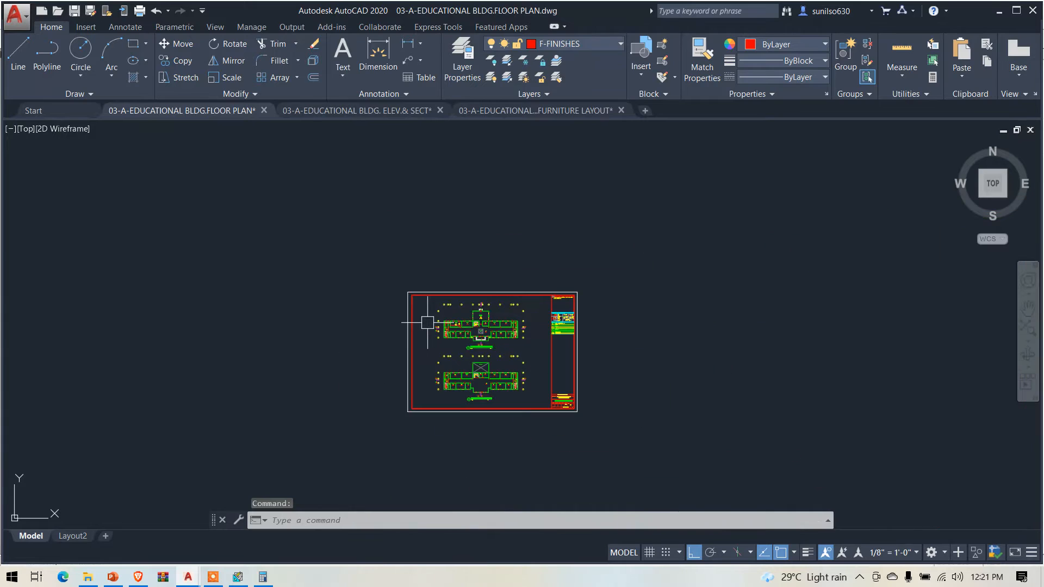
{"action": "scroll", "coordinate": [419, 326], "scroll_direction": "up", "scroll_amount": 3}
{"action": "scroll", "coordinate": [482, 319], "scroll_direction": "up", "scroll_amount": 2}
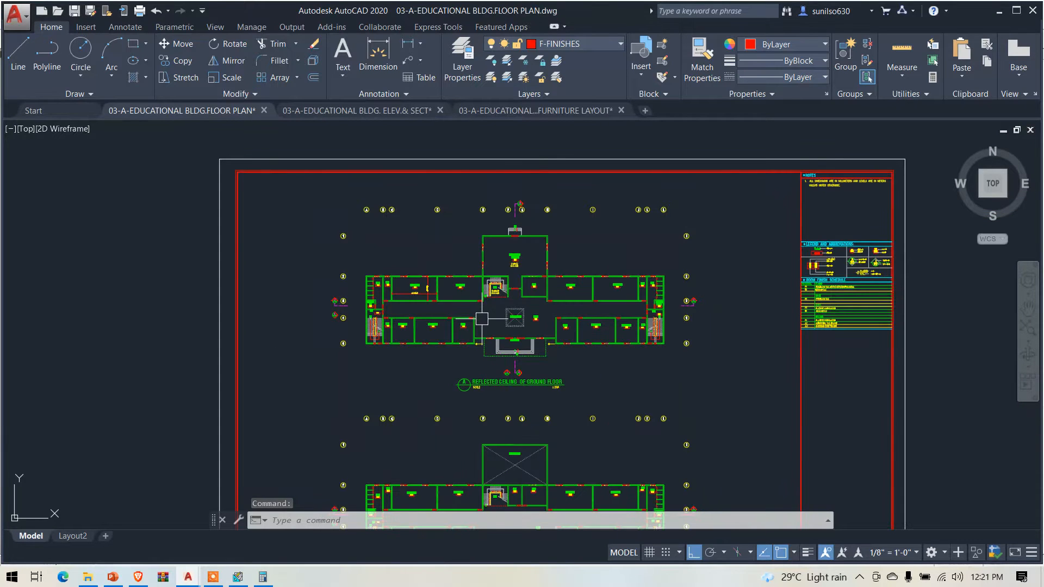
{"action": "scroll", "coordinate": [489, 272], "scroll_direction": "up", "scroll_amount": 2}
{"action": "scroll", "coordinate": [408, 321], "scroll_direction": "down", "scroll_amount": 5}
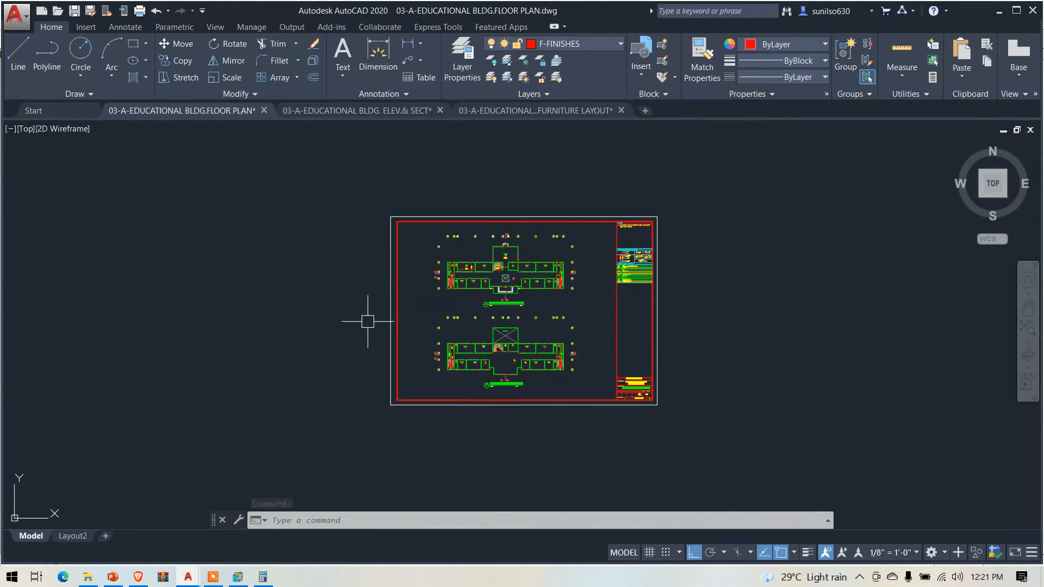
Open the 03-A-EDUCATIONAL BLDG .PLANS_recover000 drawing from the Downloads folder in AutoCAD and dismiss its recovery and missing-reference dialogs
{"action": "left_click", "coordinate": [996, 11]}
{"action": "left_click", "coordinate": [90, 579]}
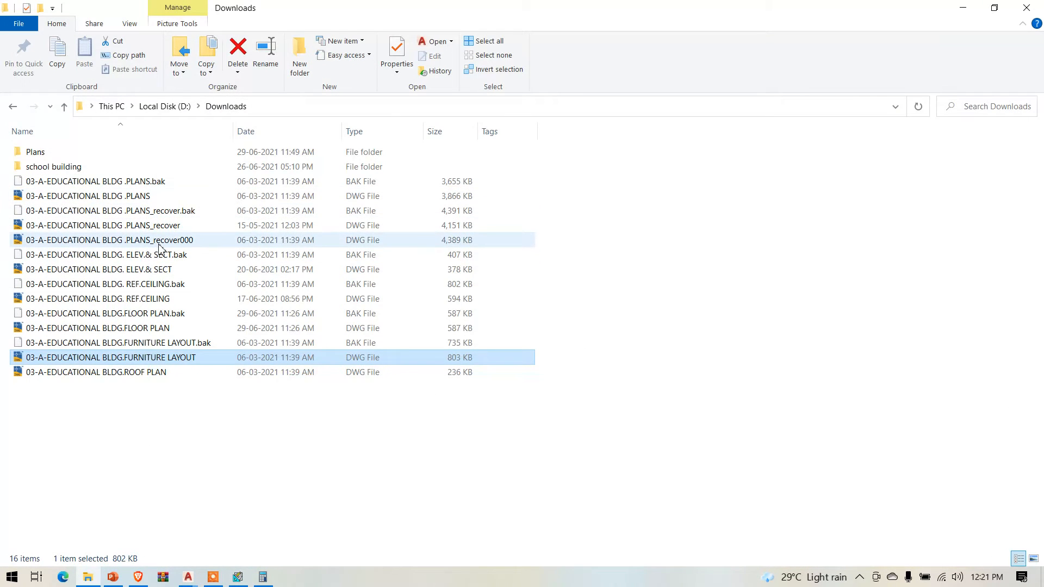
{"action": "double_click", "coordinate": [160, 243]}
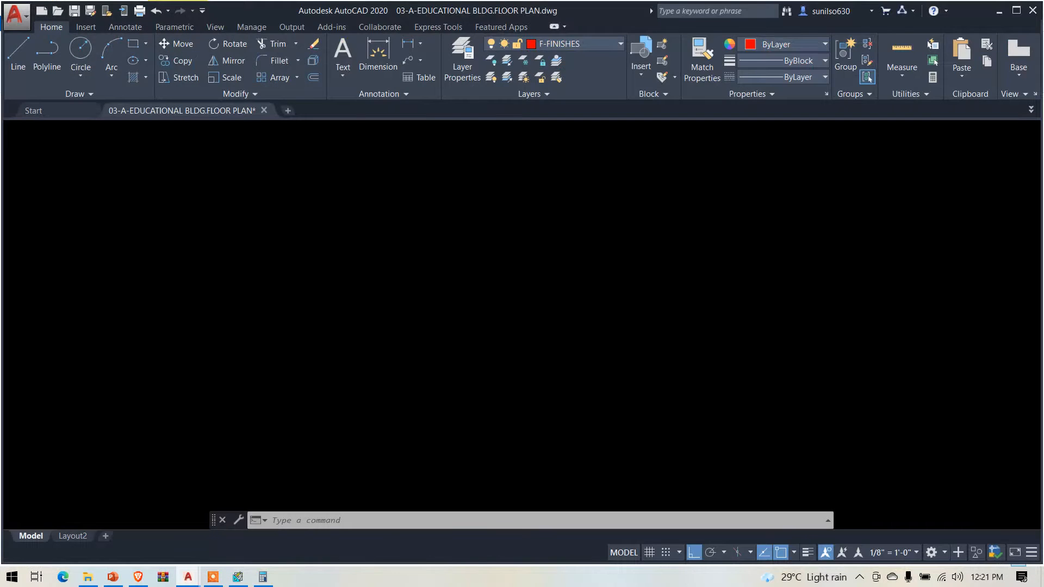
{"action": "left_click", "coordinate": [560, 341]}
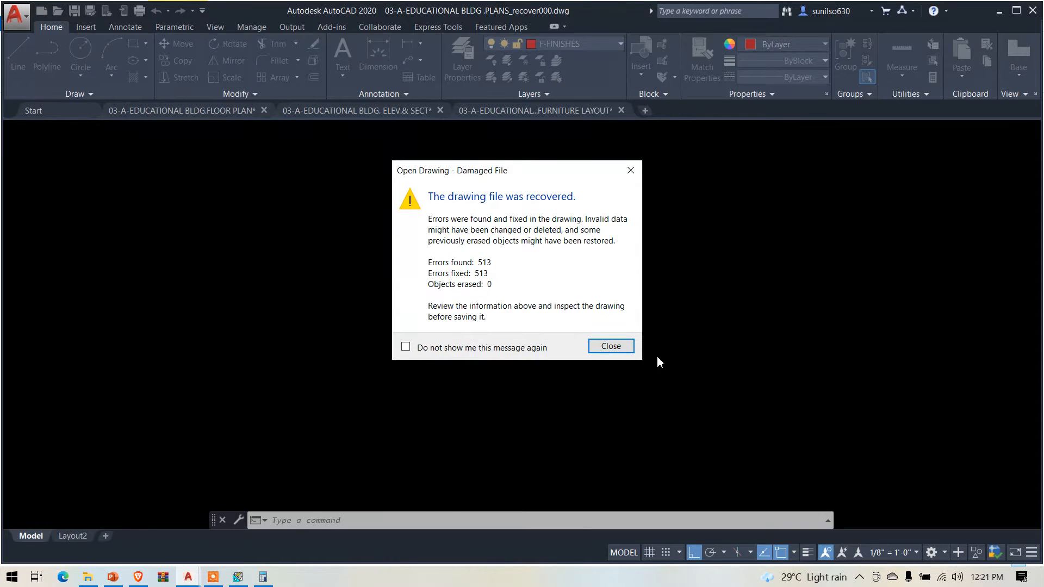
{"action": "left_click", "coordinate": [620, 348]}
{"action": "left_click", "coordinate": [600, 329]}
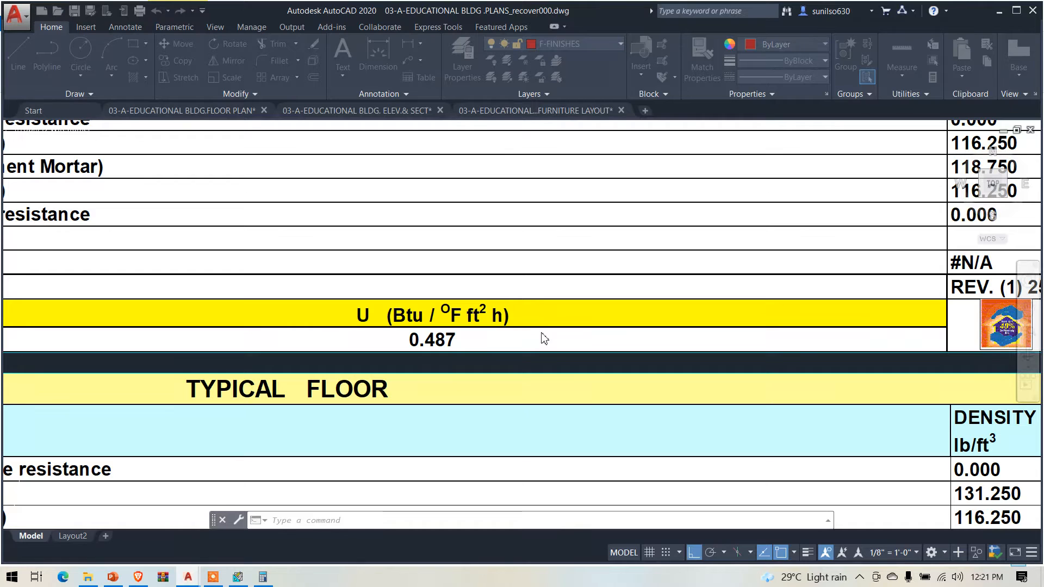
{"action": "scroll", "coordinate": [544, 338], "scroll_direction": "down", "scroll_amount": 2}
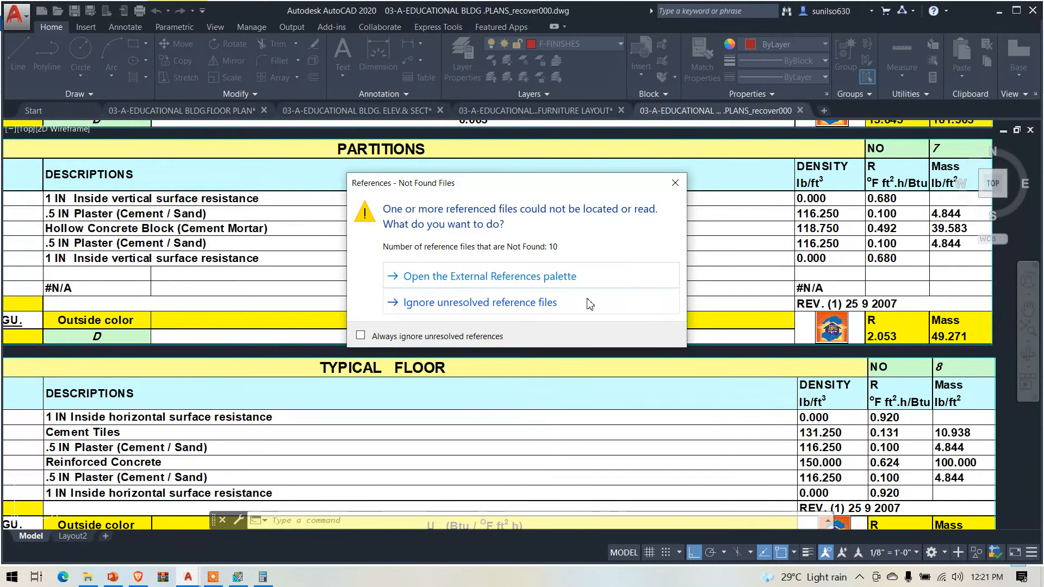
{"action": "left_click", "coordinate": [675, 183]}
Check the mass in the drawing's External Wall Sec table, and set the space's Building Weight to 80 lb/ft² in HAP
{"action": "scroll", "coordinate": [675, 183], "scroll_direction": "down", "scroll_amount": 6}
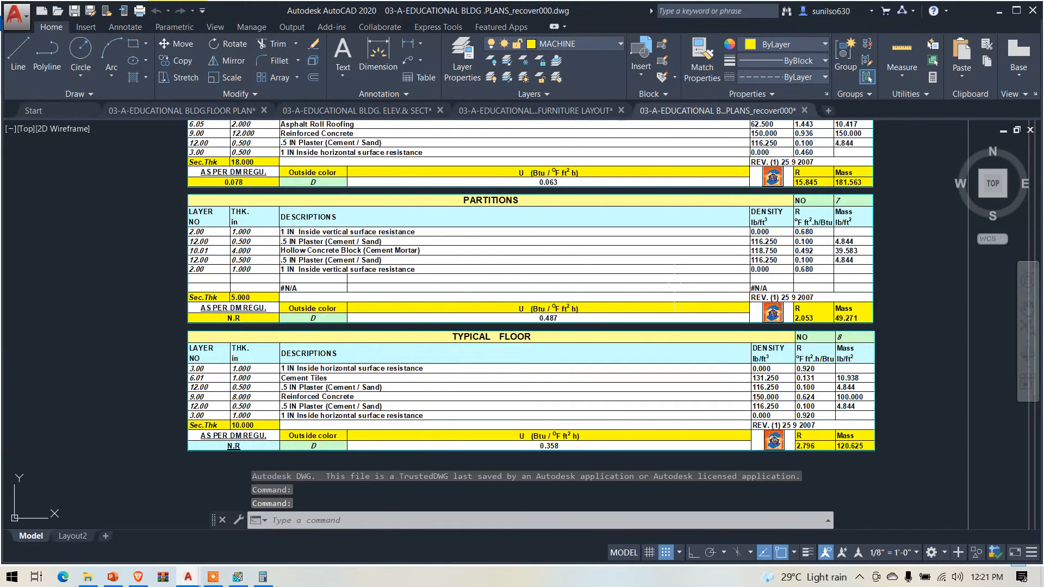
{"action": "scroll", "coordinate": [653, 233], "scroll_direction": "up", "scroll_amount": 8}
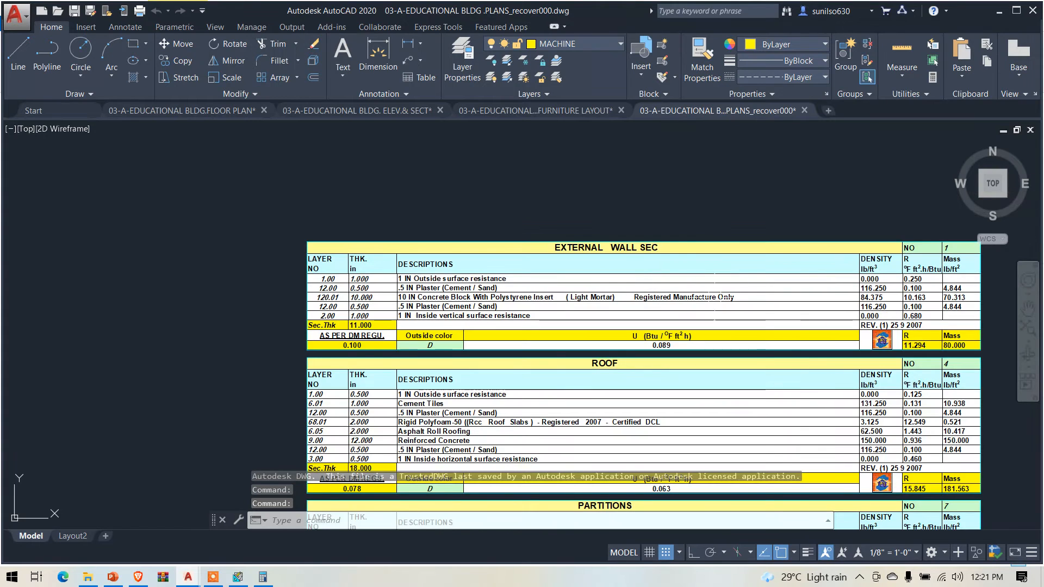
{"action": "scroll", "coordinate": [407, 246], "scroll_direction": "down", "scroll_amount": 2}
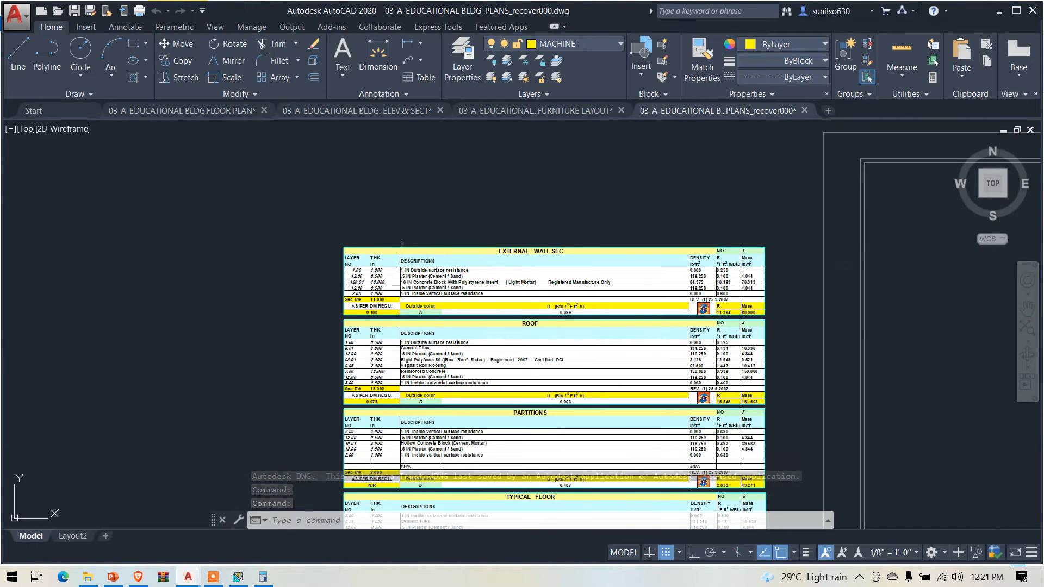
{"action": "scroll", "coordinate": [792, 318], "scroll_direction": "up", "scroll_amount": 4}
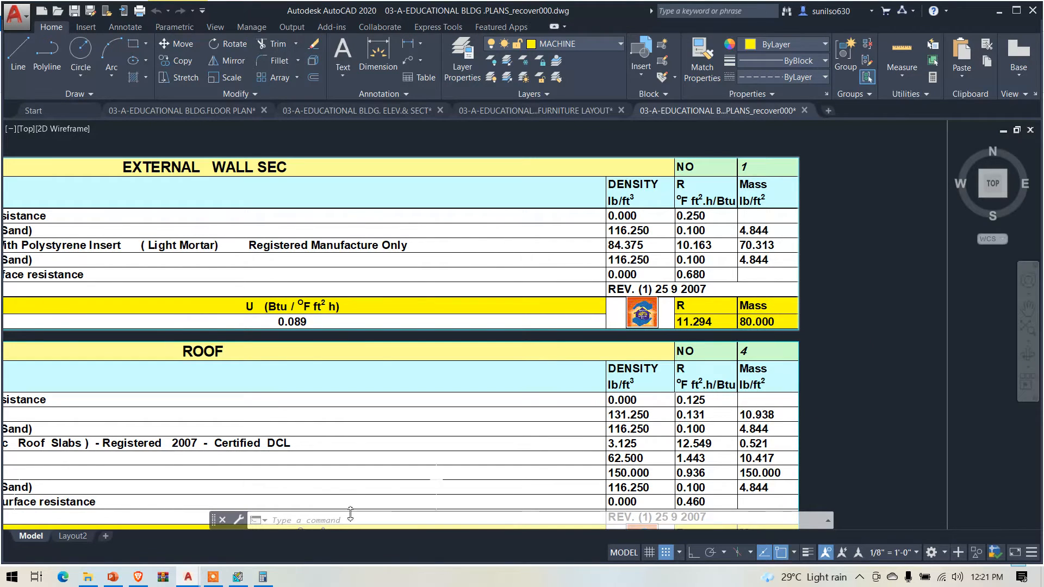
{"action": "left_click", "coordinate": [238, 577]}
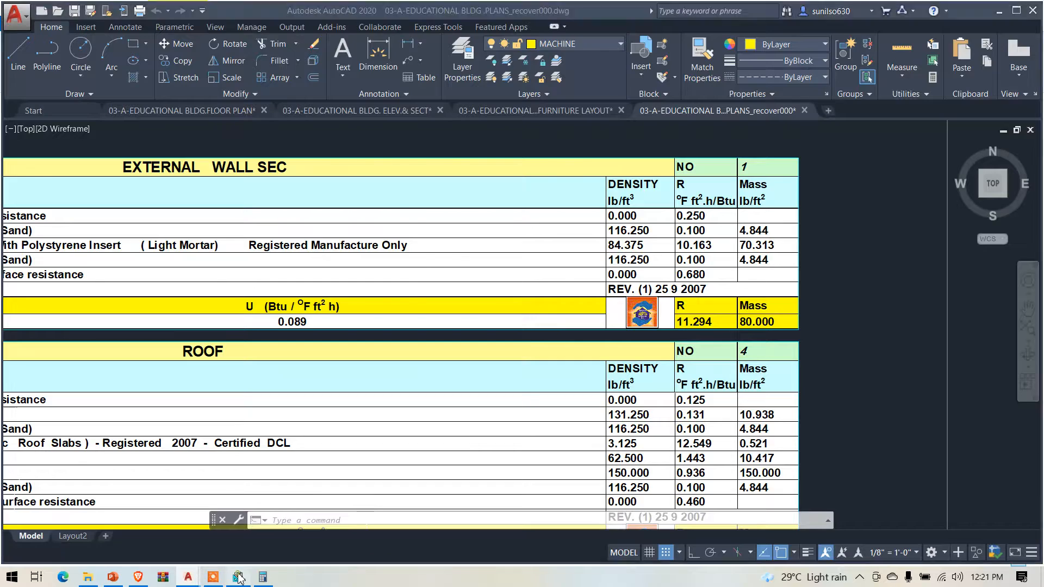
{"action": "left_click", "coordinate": [429, 217]}
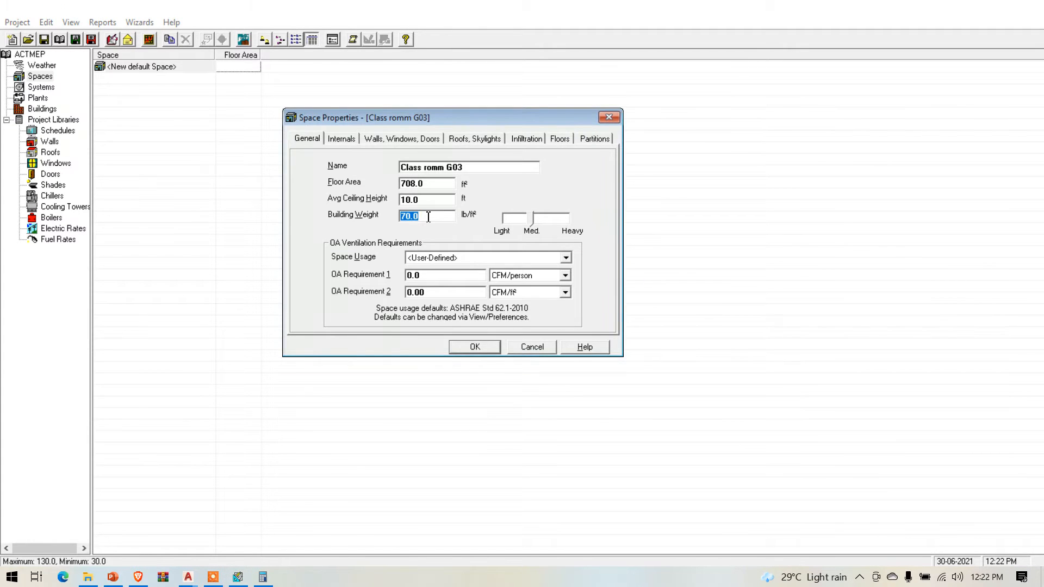
{"action": "type", "text": "80"}
Check Class Room G03 on the AutoCAD floor plan, and set the space's usage to EDUCATION: Classroom (age 5-8) in HAP
{"action": "left_click", "coordinate": [567, 261]}
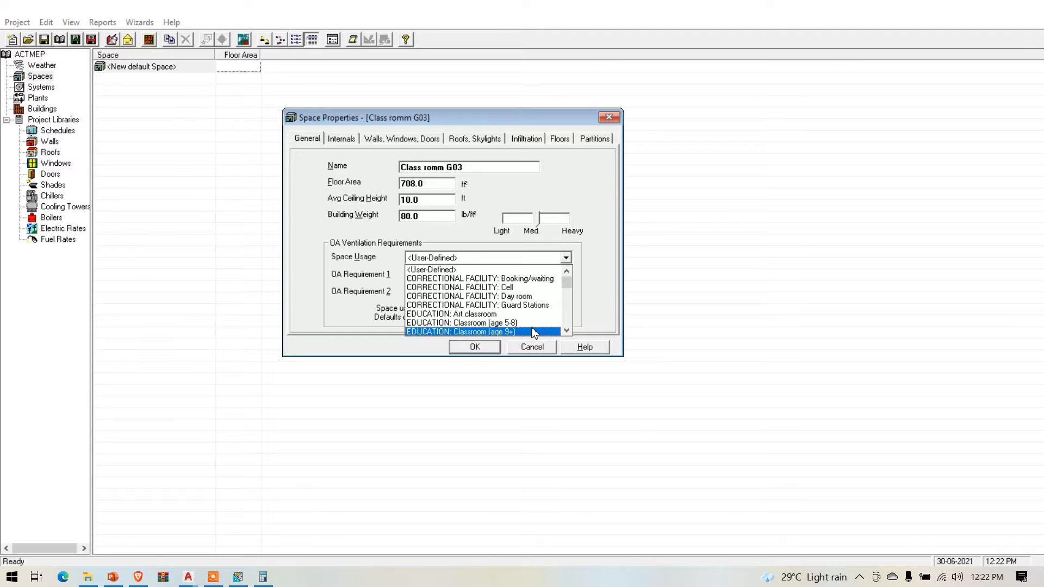
{"action": "left_click", "coordinate": [566, 330]}
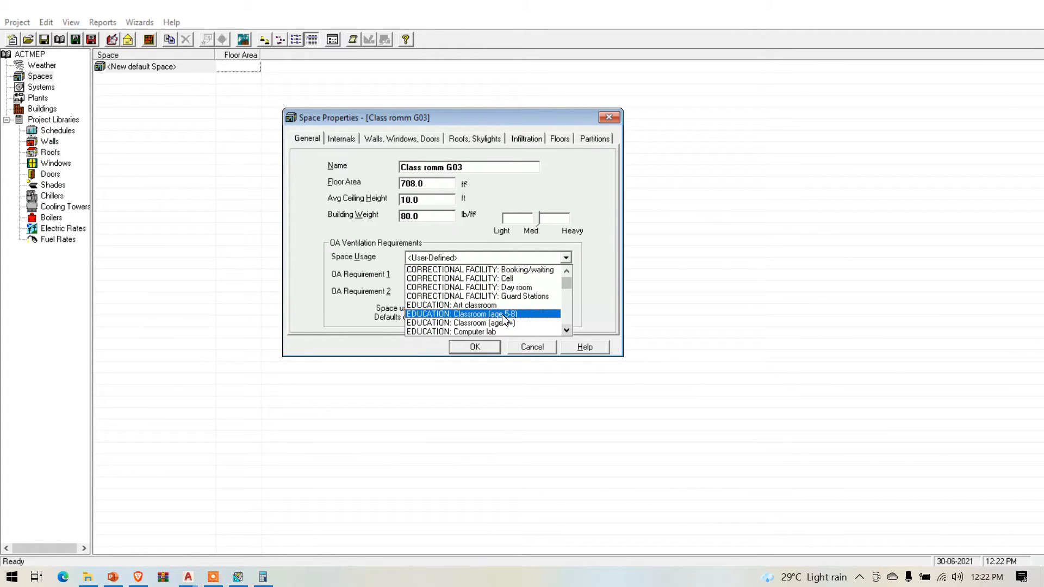
{"action": "left_click", "coordinate": [188, 576]}
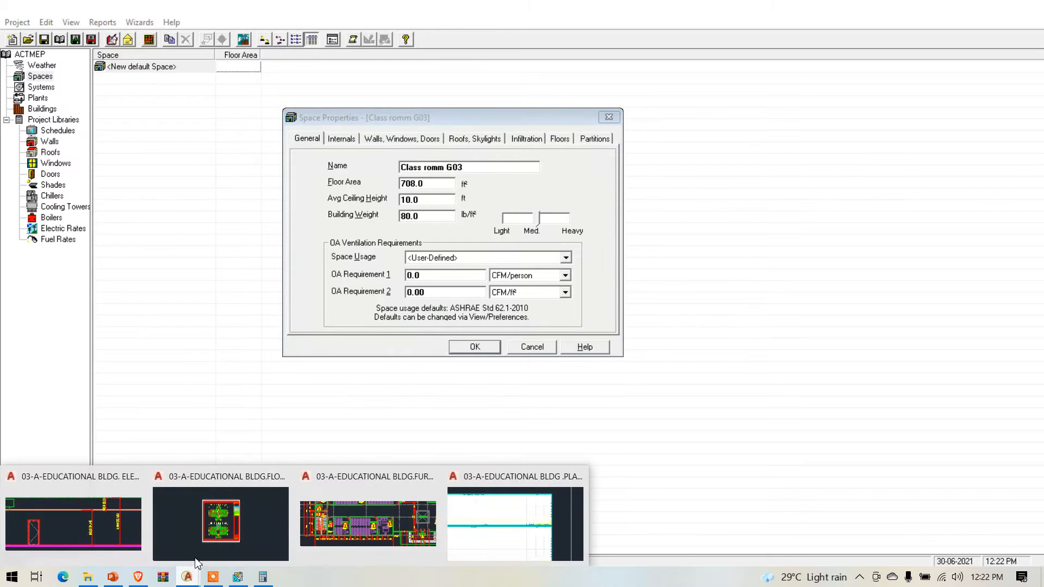
{"action": "left_click", "coordinate": [244, 532]}
{"action": "scroll", "coordinate": [439, 252], "scroll_direction": "up", "scroll_amount": 3}
{"action": "scroll", "coordinate": [541, 340], "scroll_direction": "up", "scroll_amount": 3}
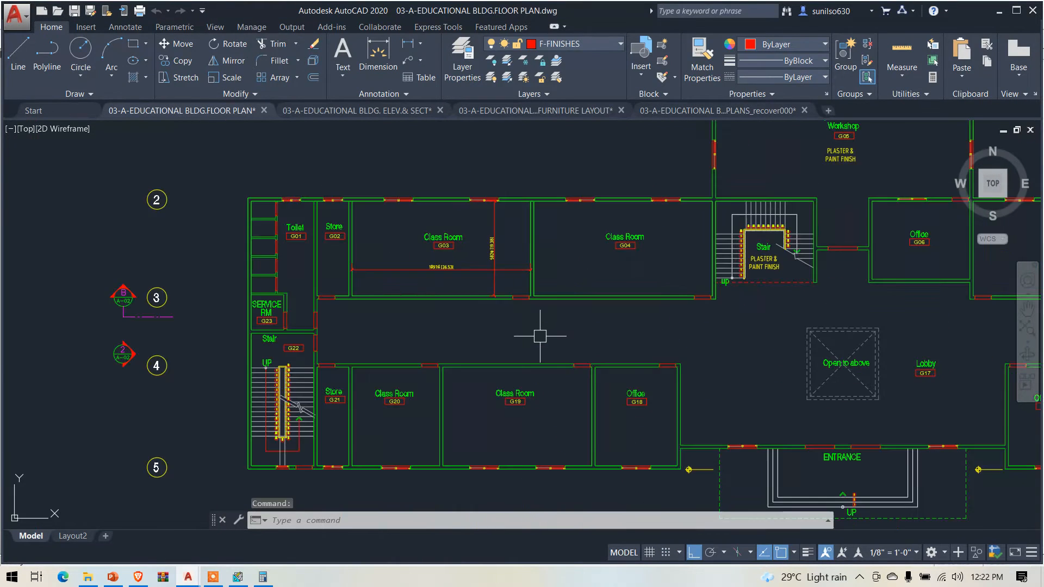
{"action": "scroll", "coordinate": [519, 264], "scroll_direction": "up", "scroll_amount": 4}
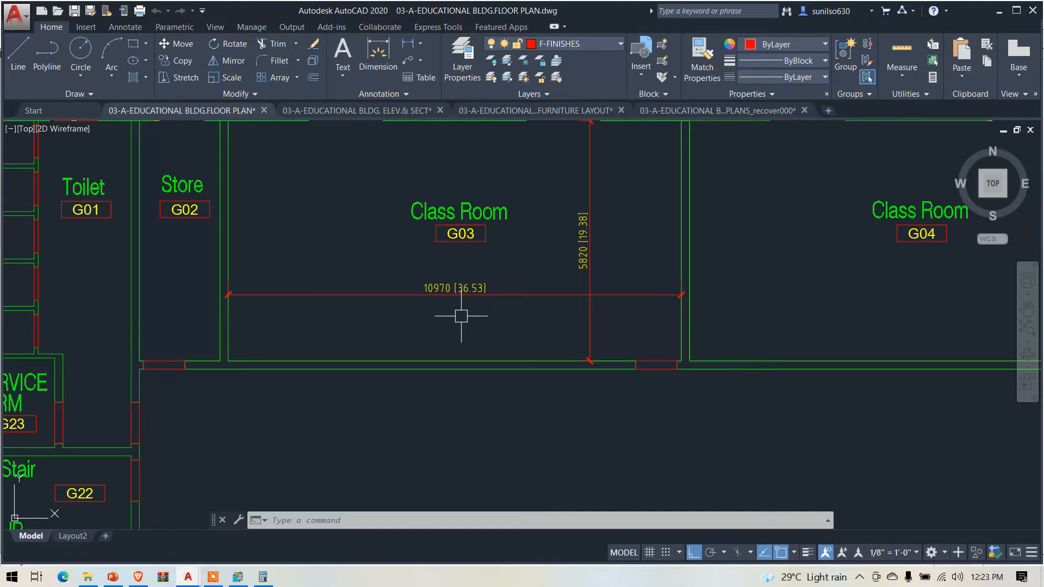
{"action": "left_click", "coordinate": [241, 576]}
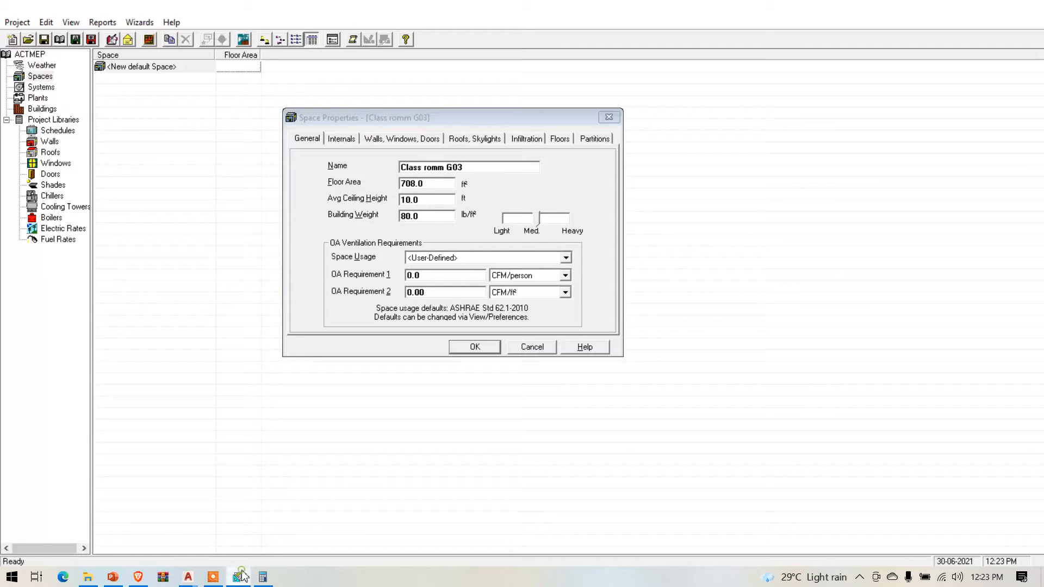
{"action": "left_click", "coordinate": [570, 258]}
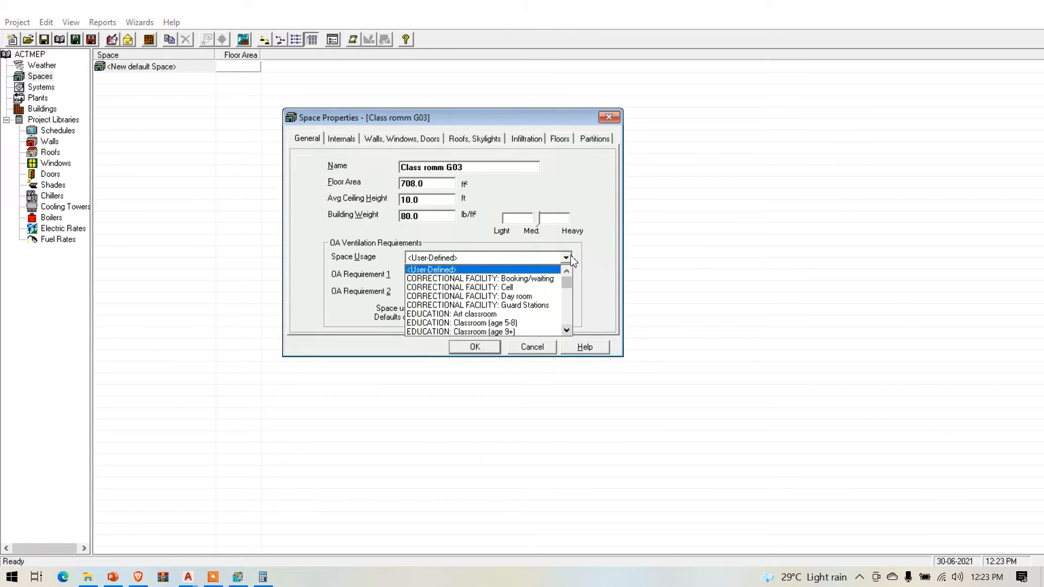
{"action": "left_click", "coordinate": [511, 322]}
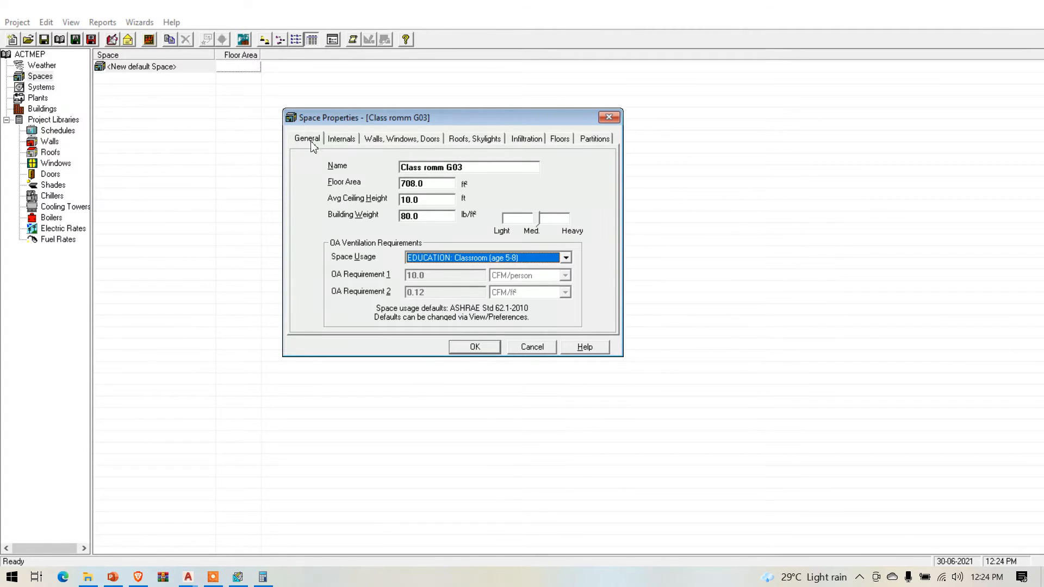
In the space's internal loads, set the overhead lighting Fixture Type to Recessed, vented and the Wattage unit to W/ft²
{"action": "left_click", "coordinate": [342, 140]}
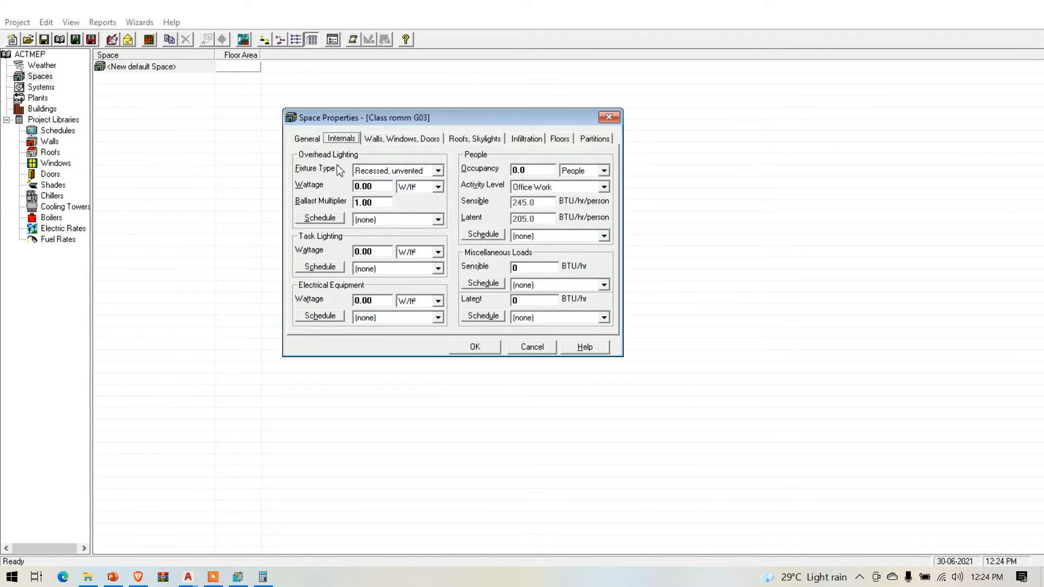
{"action": "left_click", "coordinate": [439, 171]}
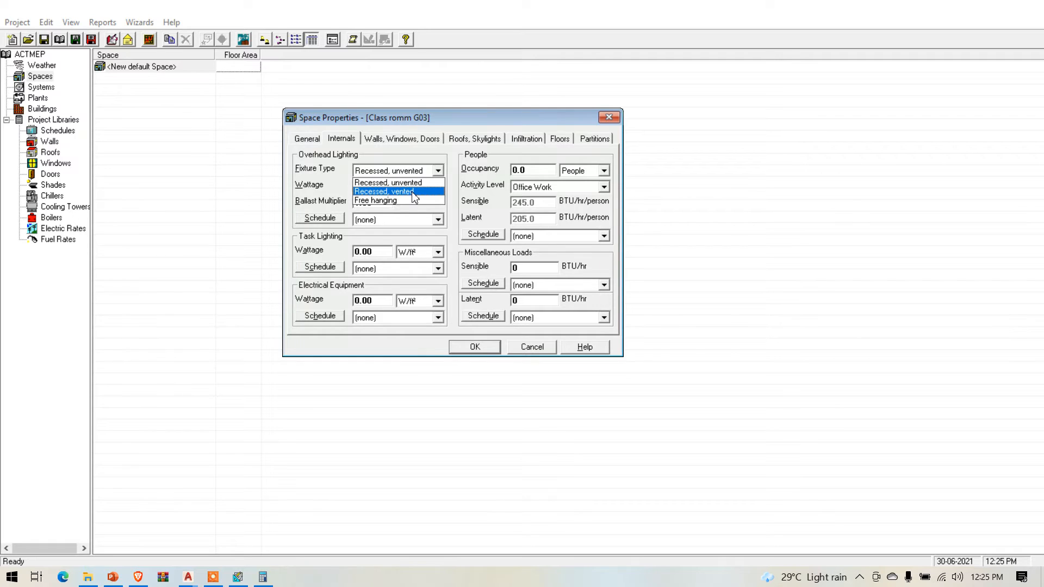
{"action": "left_click", "coordinate": [413, 192]}
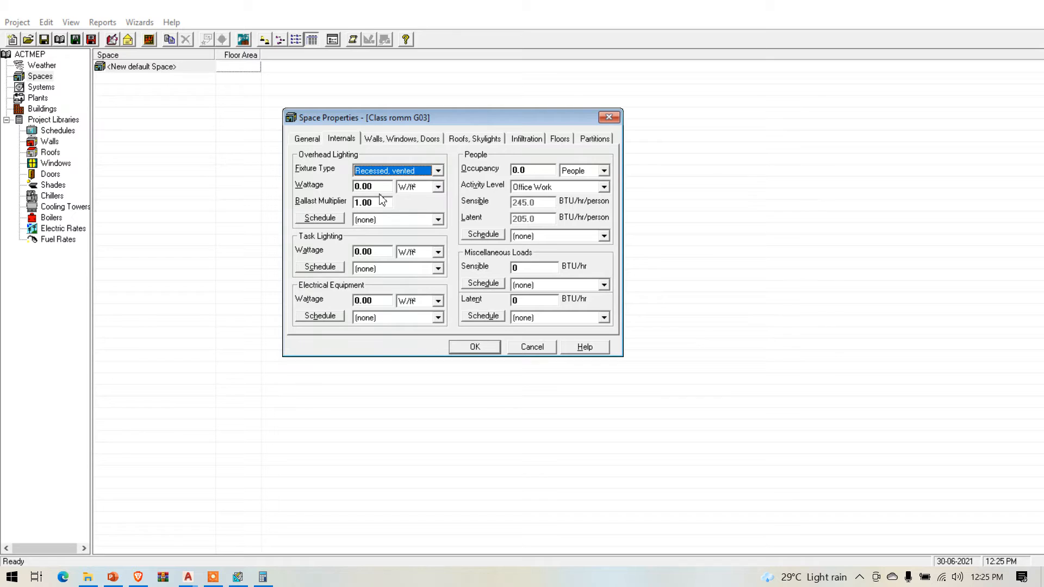
{"action": "left_click", "coordinate": [438, 187]}
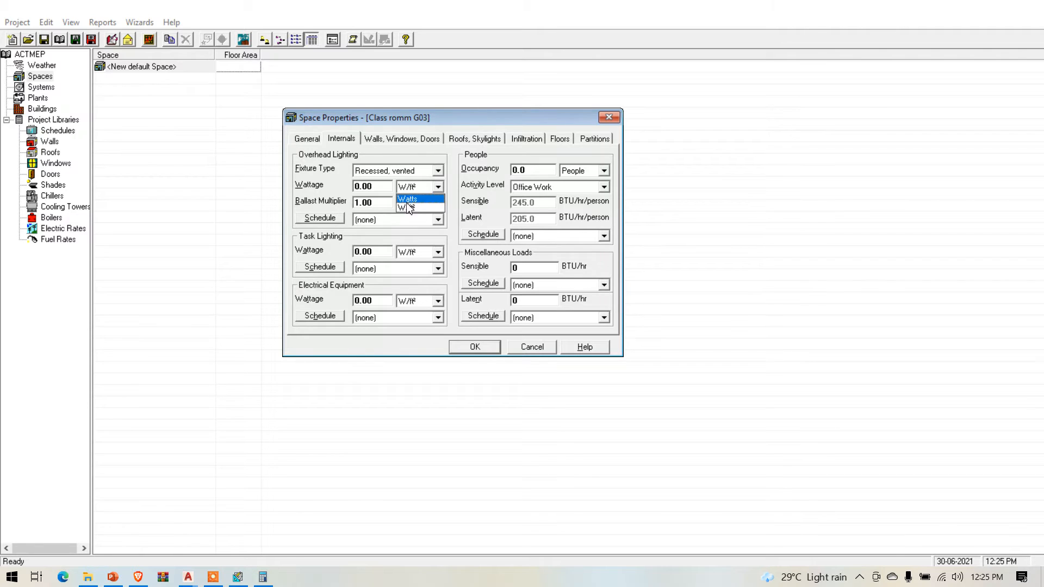
{"action": "left_click", "coordinate": [416, 208]}
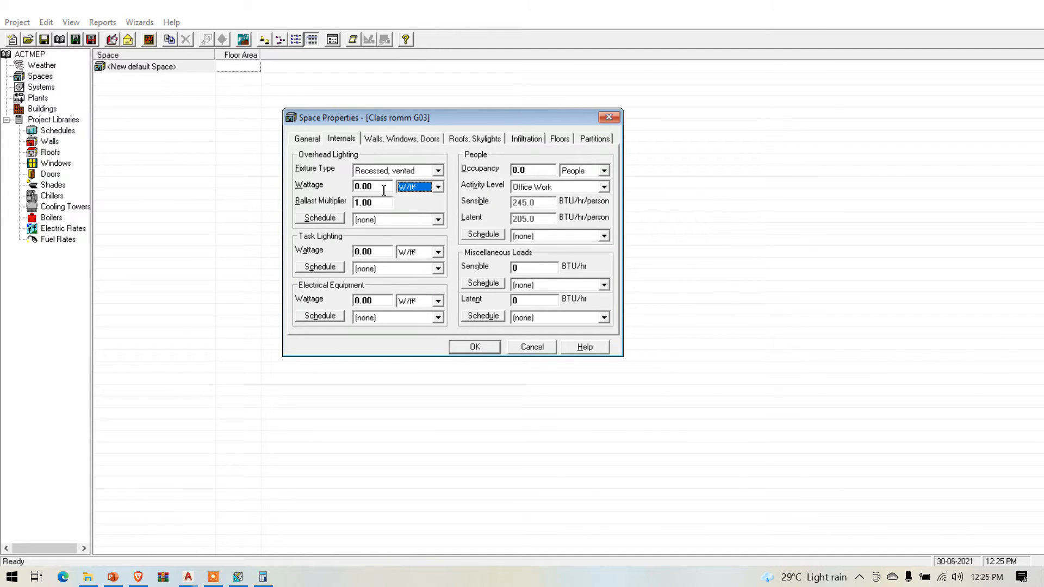
Open FINAL HVAC BOOK.pdf in Acrobat Reader, look up the classroom lighting power density on page 55, and minimize it
{"action": "key", "text": "super"}
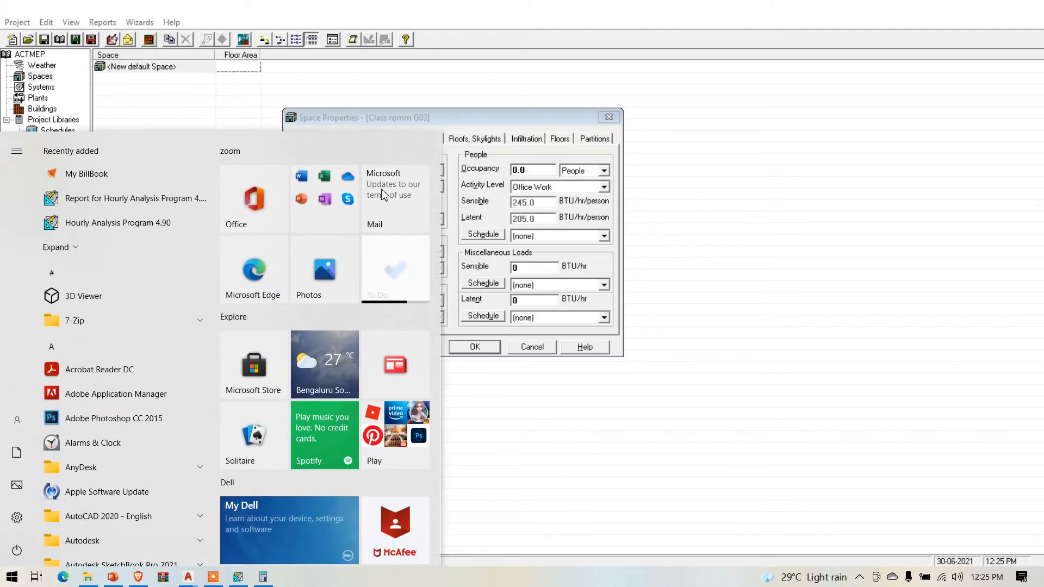
{"action": "type", "text": "FIN"}
{"action": "key", "text": "Return"}
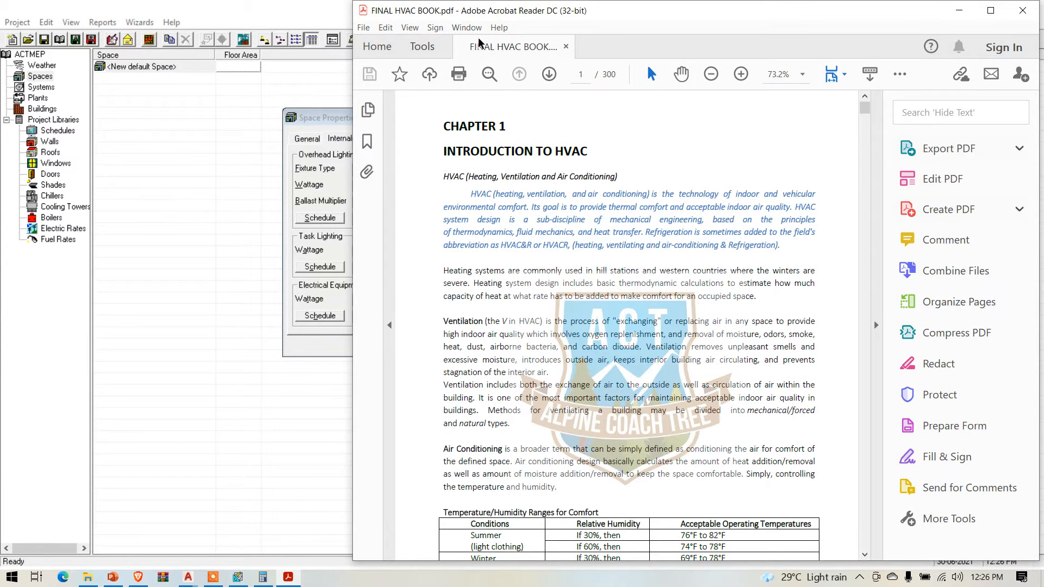
{"action": "left_click", "coordinate": [585, 74]}
{"action": "type", "text": "55"}
{"action": "key", "text": "Return"}
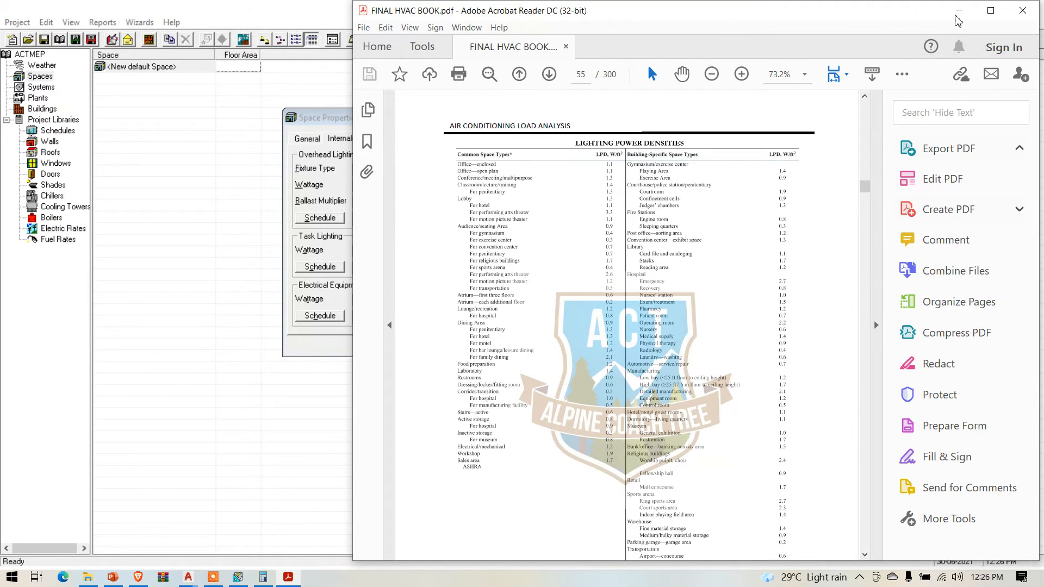
{"action": "left_click", "coordinate": [990, 11]}
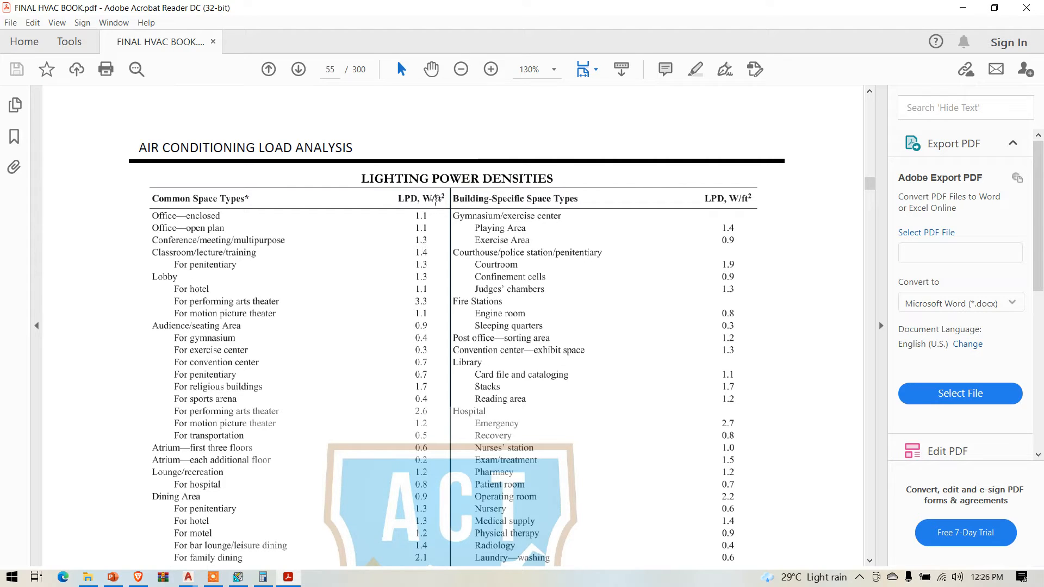
{"action": "left_click", "coordinate": [963, 8]}
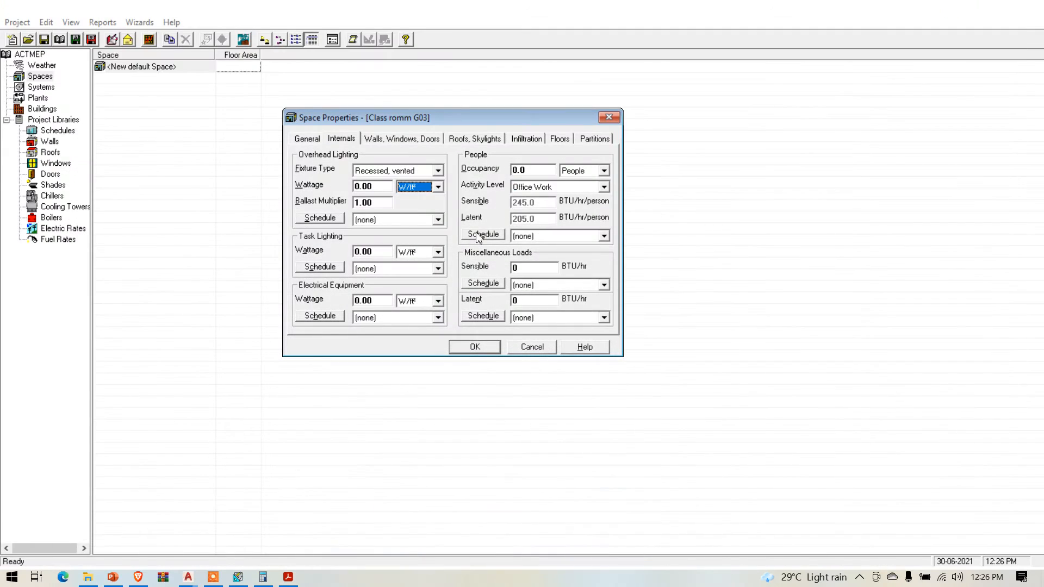
Set the overhead lighting Wattage to 1.4 W/ft² and the Ballast Multiplier to 1.25 in HAP
{"action": "left_click", "coordinate": [379, 188]}
{"action": "type", "text": "1.4"}
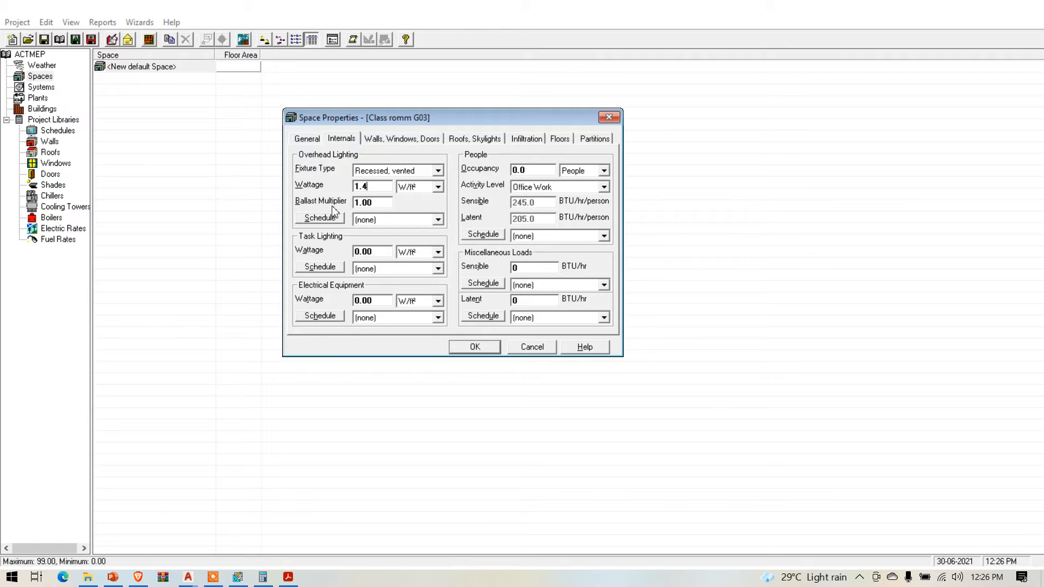
{"action": "left_click", "coordinate": [379, 204]}
{"action": "type", "text": "1.25"}
Start a new schedule for the overhead lighting and name it 9AM - 4PM
{"action": "left_click", "coordinate": [322, 218]}
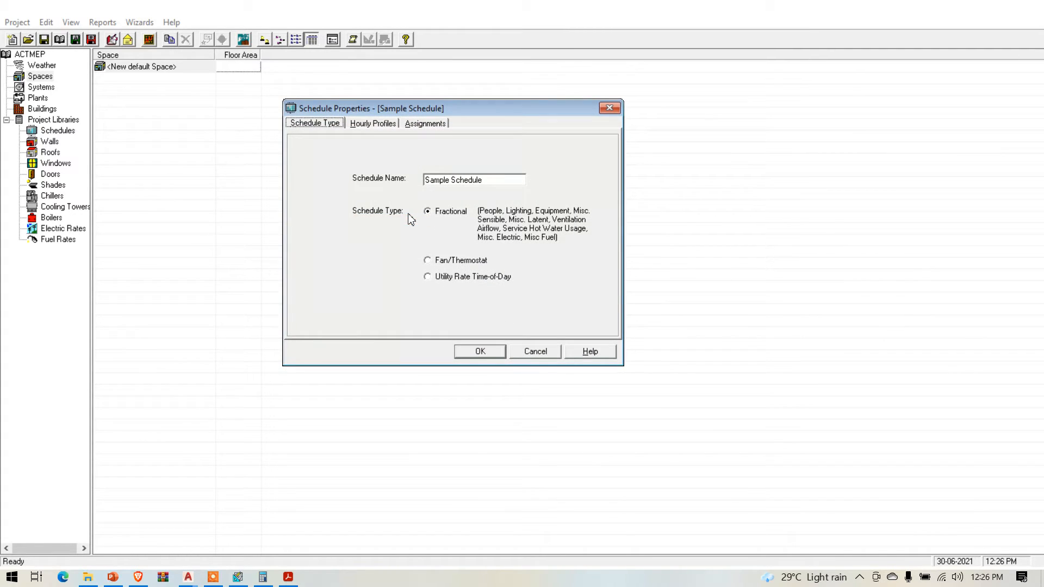
{"action": "left_click", "coordinate": [501, 181]}
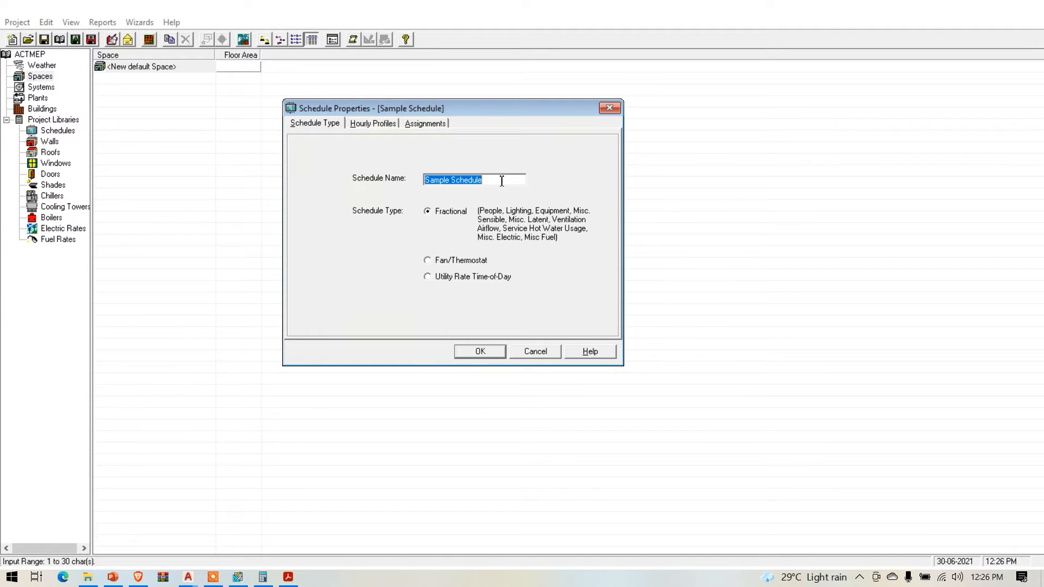
{"action": "key", "text": "BackSpace"}
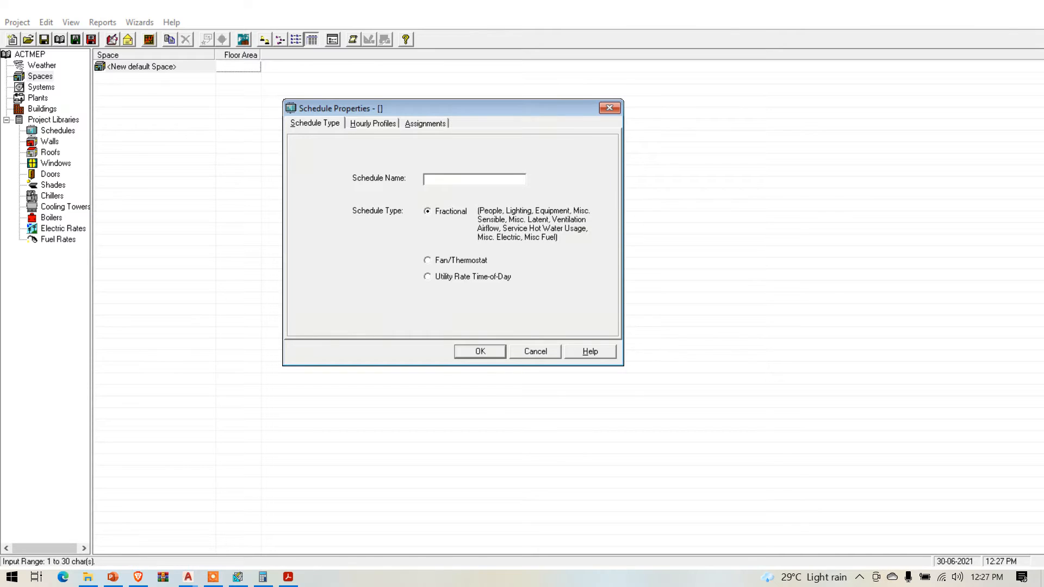
{"action": "type", "text": "9AM - 4PM"}
In the 9AM - 4PM schedule's hourly profiles, set Profile One to 0% for hours 00 through 08
{"action": "left_click", "coordinate": [388, 125]}
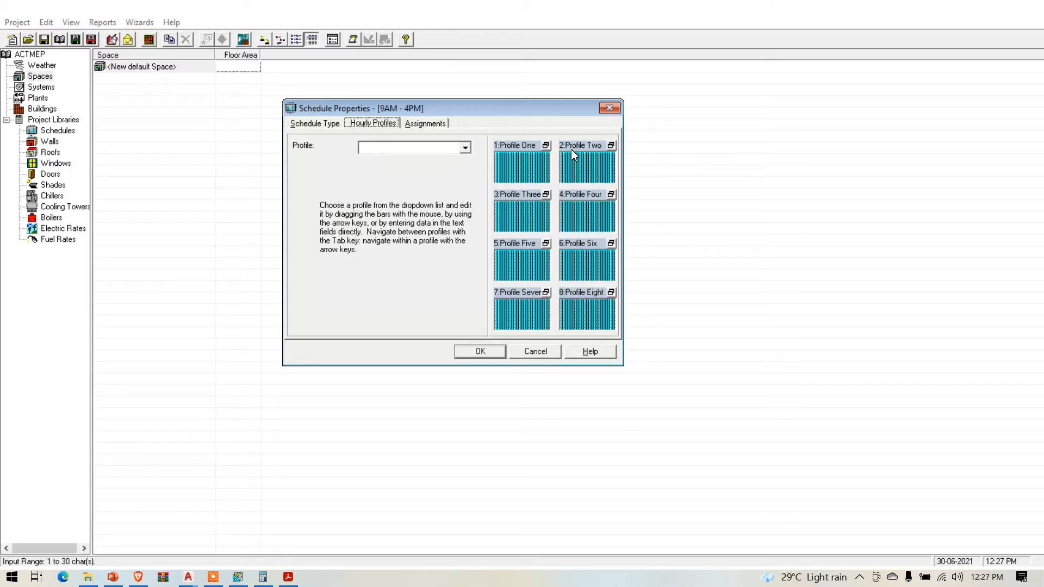
{"action": "double_click", "coordinate": [537, 176]}
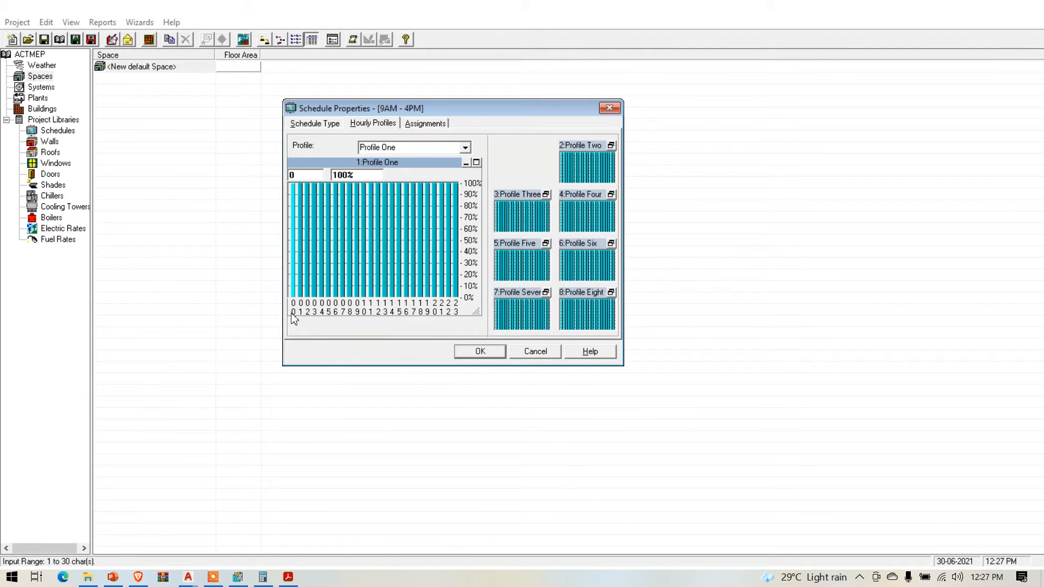
{"action": "left_click", "coordinate": [292, 285]}
{"action": "mouse_move", "coordinate": [292, 286]}
{"action": "left_mouse_down"}
{"action": "mouse_move", "coordinate": [288, 302]}
{"action": "mouse_move", "coordinate": [300, 303]}
{"action": "left_mouse_up"}
{"action": "left_click", "coordinate": [307, 301]}
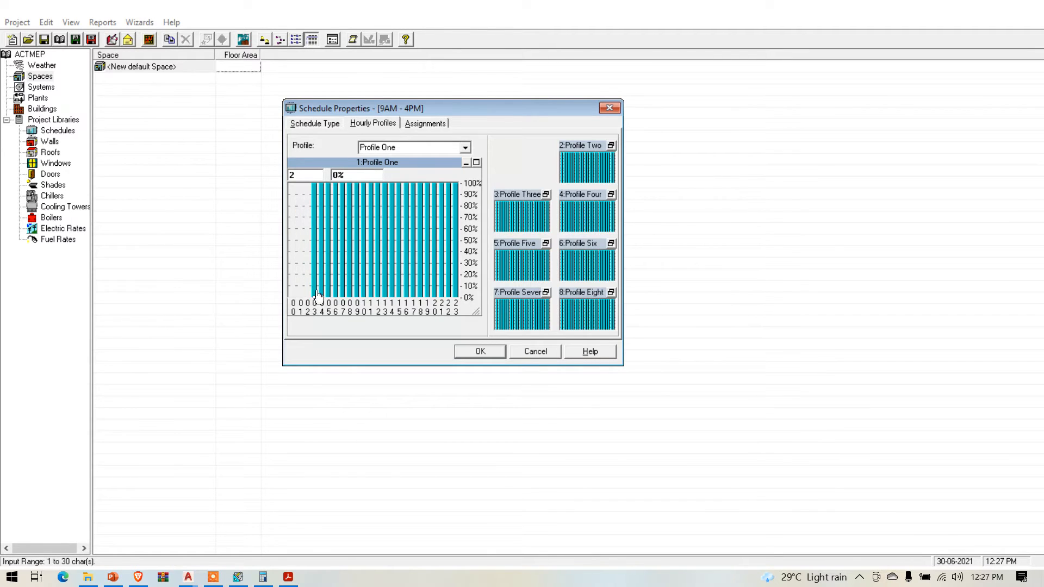
{"action": "left_click", "coordinate": [316, 300]}
{"action": "left_click", "coordinate": [322, 301]}
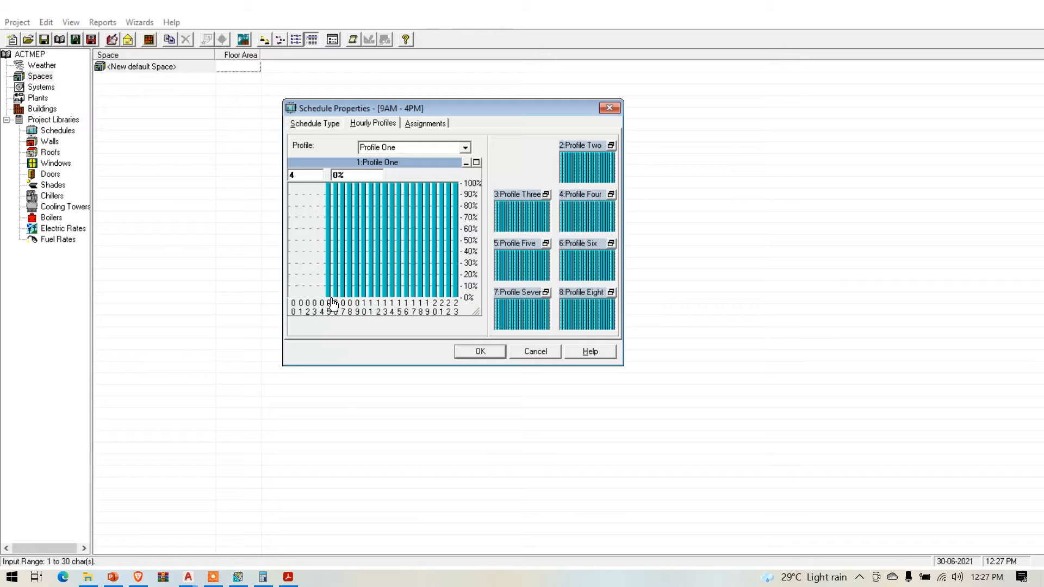
{"action": "left_click", "coordinate": [330, 293]}
{"action": "left_click", "coordinate": [330, 300]}
{"action": "left_click", "coordinate": [336, 300]}
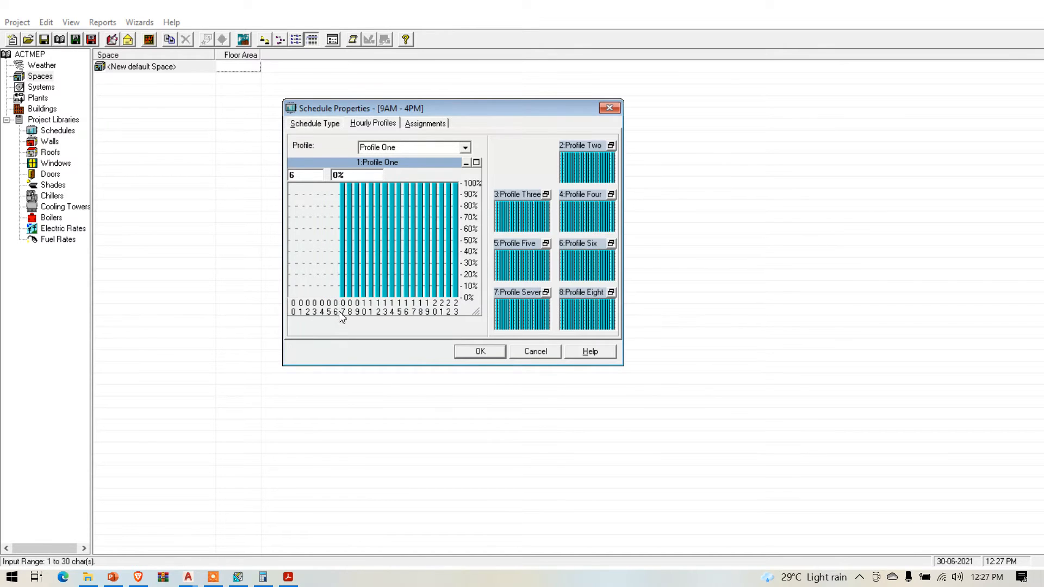
{"action": "left_click", "coordinate": [344, 297]}
{"action": "left_click", "coordinate": [351, 299]}
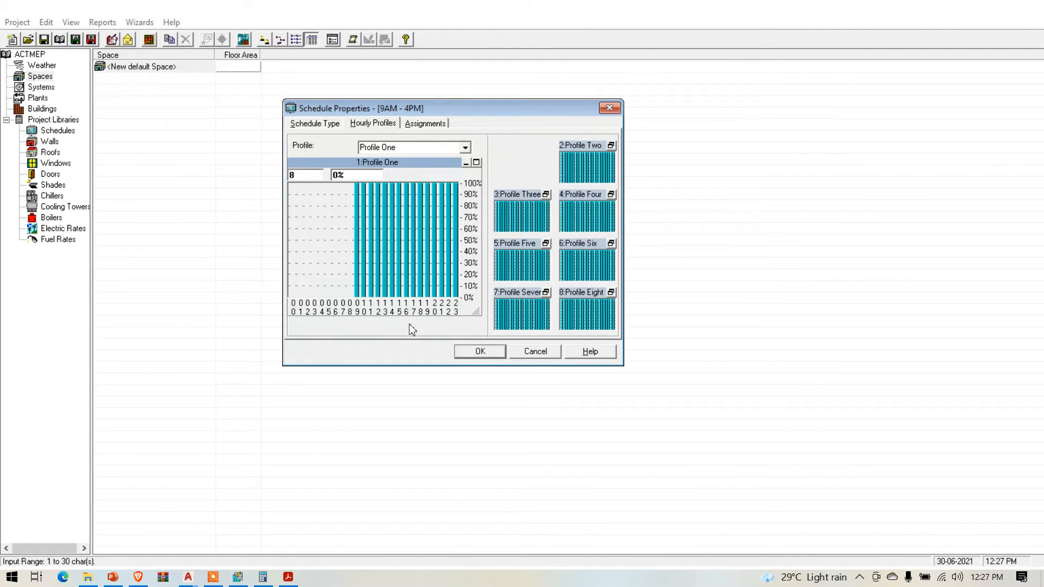
Set Profile One to 0% for the evening hours 17 through 23
{"action": "left_click", "coordinate": [414, 294]}
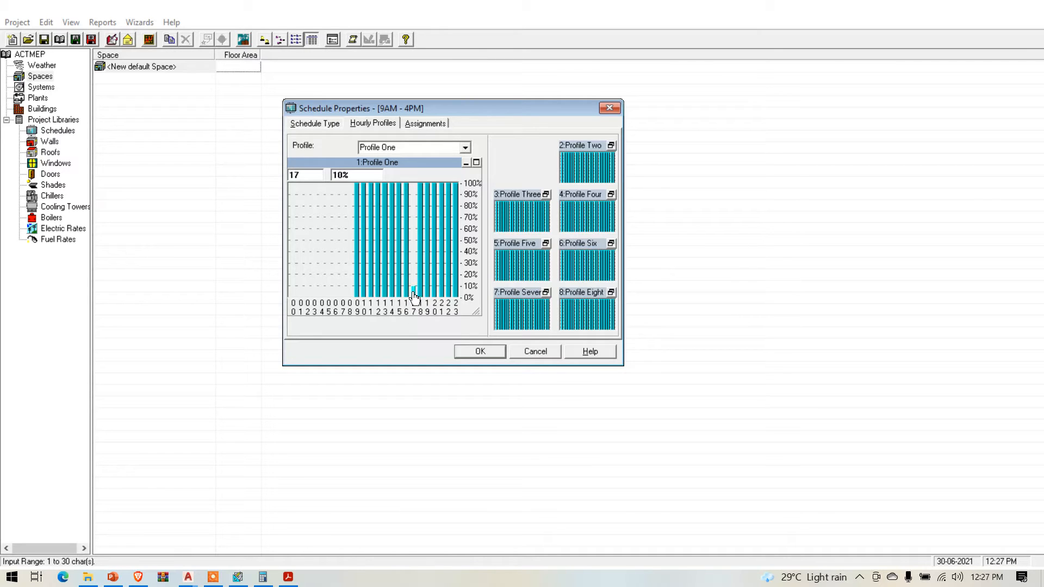
{"action": "left_click", "coordinate": [422, 296]}
{"action": "left_click", "coordinate": [427, 298]}
{"action": "left_click", "coordinate": [435, 294]}
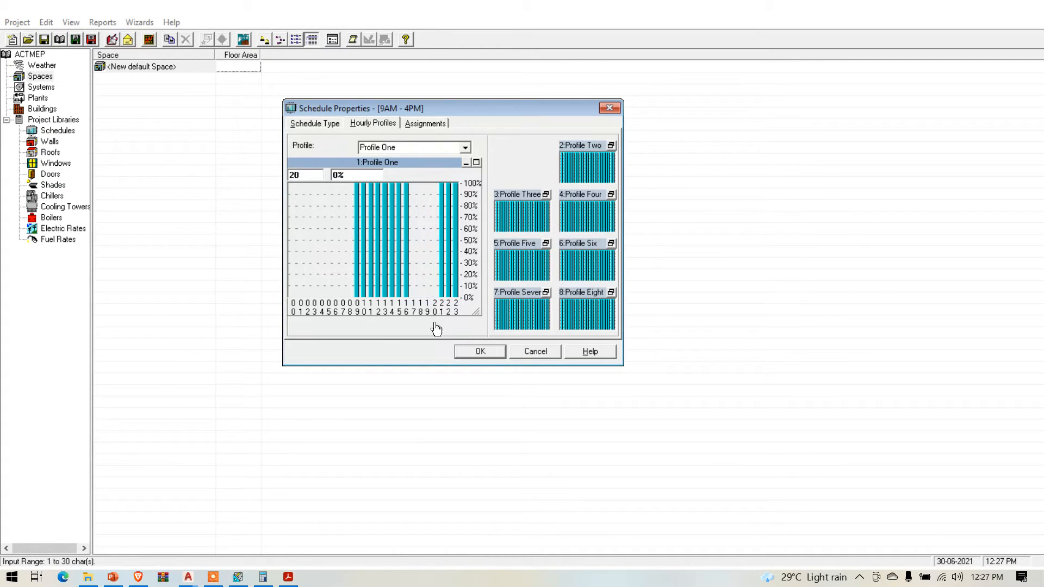
{"action": "left_click", "coordinate": [443, 288]}
{"action": "left_click", "coordinate": [450, 292]}
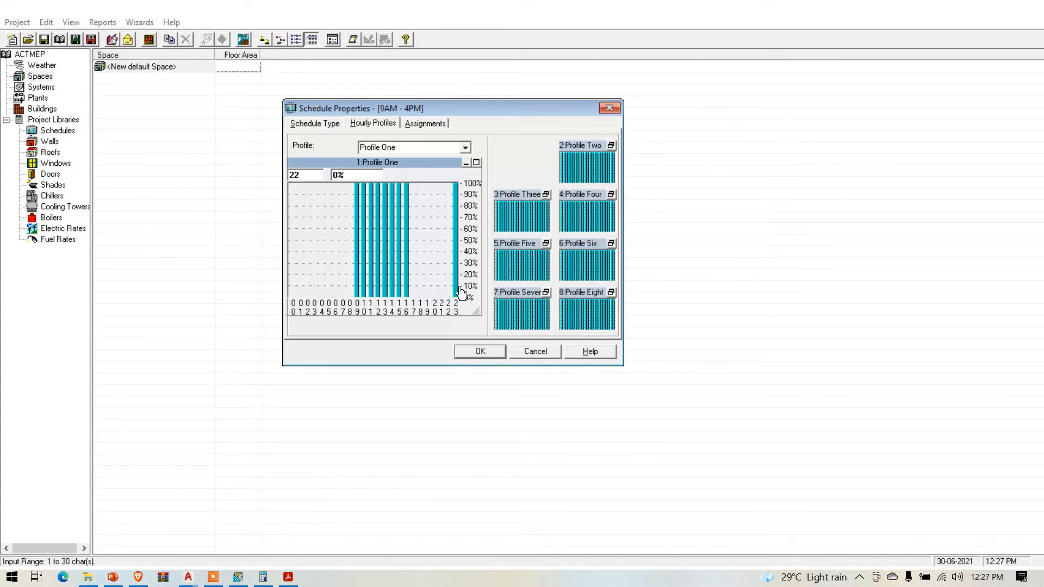
{"action": "left_click", "coordinate": [456, 297]}
{"action": "left_click", "coordinate": [448, 298]}
Assign Profile One to Monday through Saturday for January to April and for June to December
{"action": "left_click", "coordinate": [425, 126]}
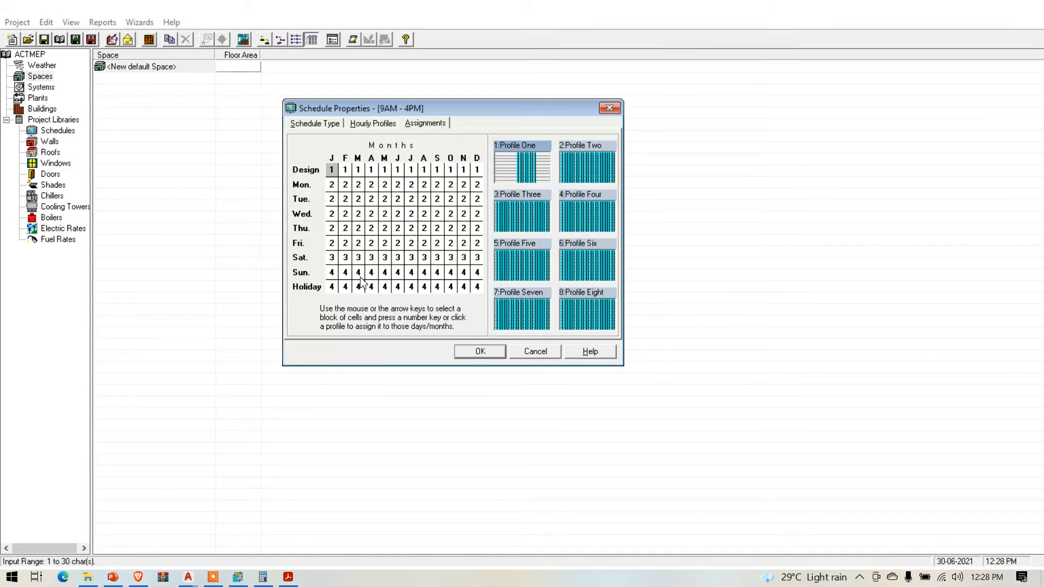
{"action": "left_click_drag", "start_coordinate": [333, 186], "coordinate": [475, 265]}
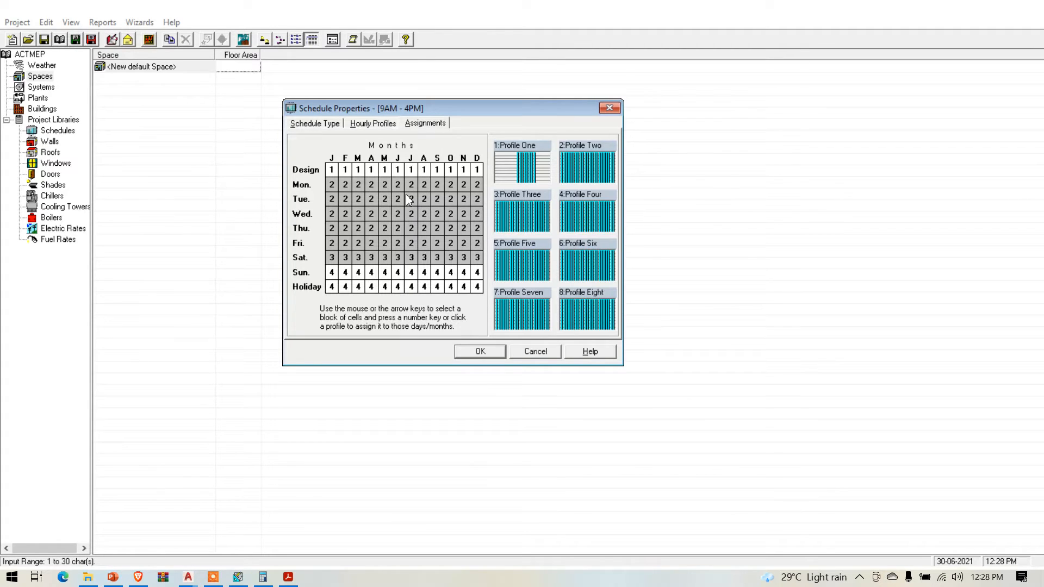
{"action": "left_click_drag", "start_coordinate": [331, 185], "coordinate": [376, 257]}
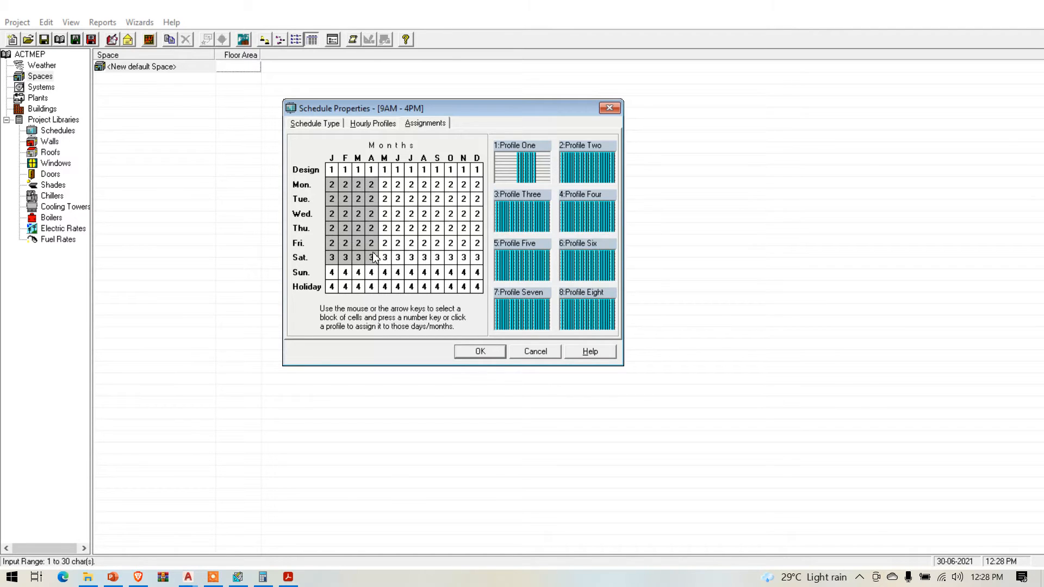
{"action": "left_click", "coordinate": [515, 183]}
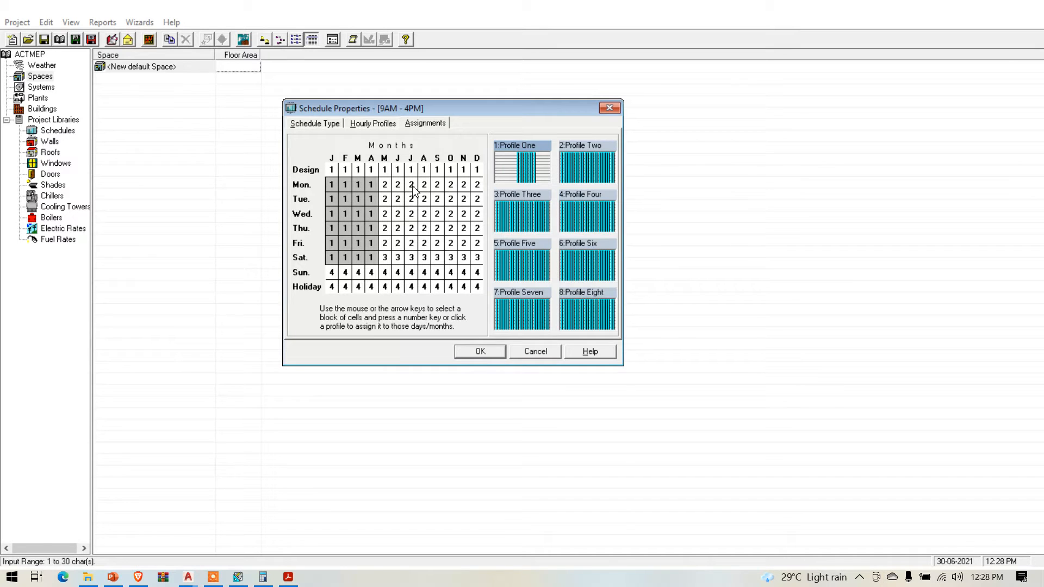
{"action": "left_click_drag", "start_coordinate": [412, 186], "coordinate": [479, 262]}
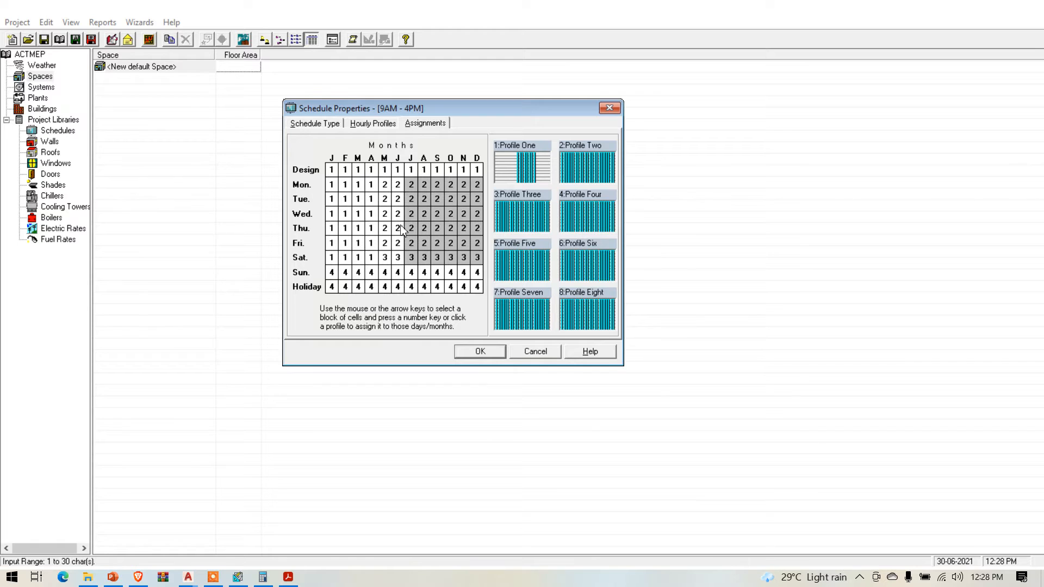
{"action": "left_click", "coordinate": [400, 185]}
{"action": "left_click_drag", "start_coordinate": [402, 187], "coordinate": [478, 256]}
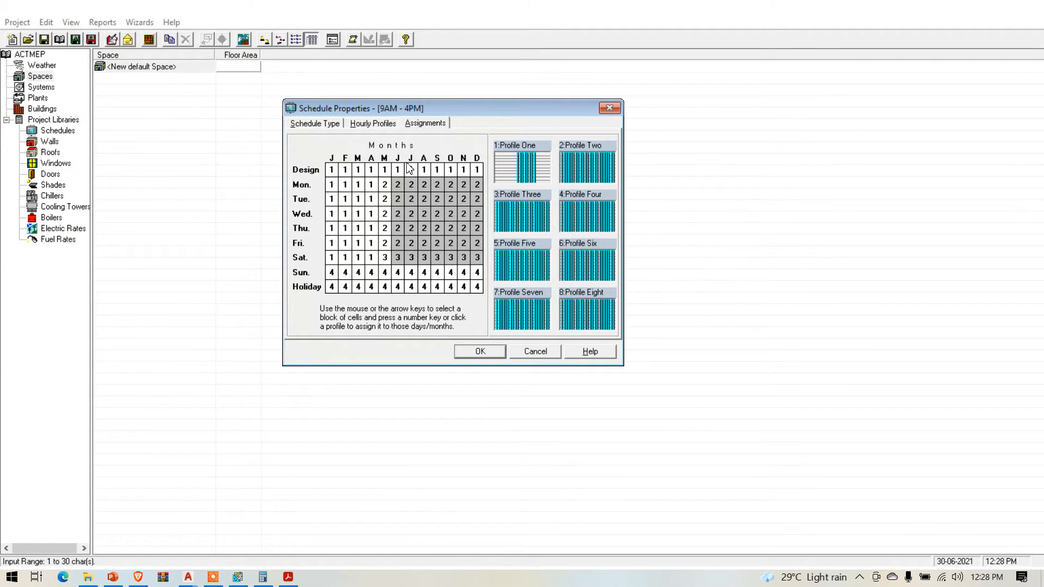
{"action": "left_click", "coordinate": [539, 171]}
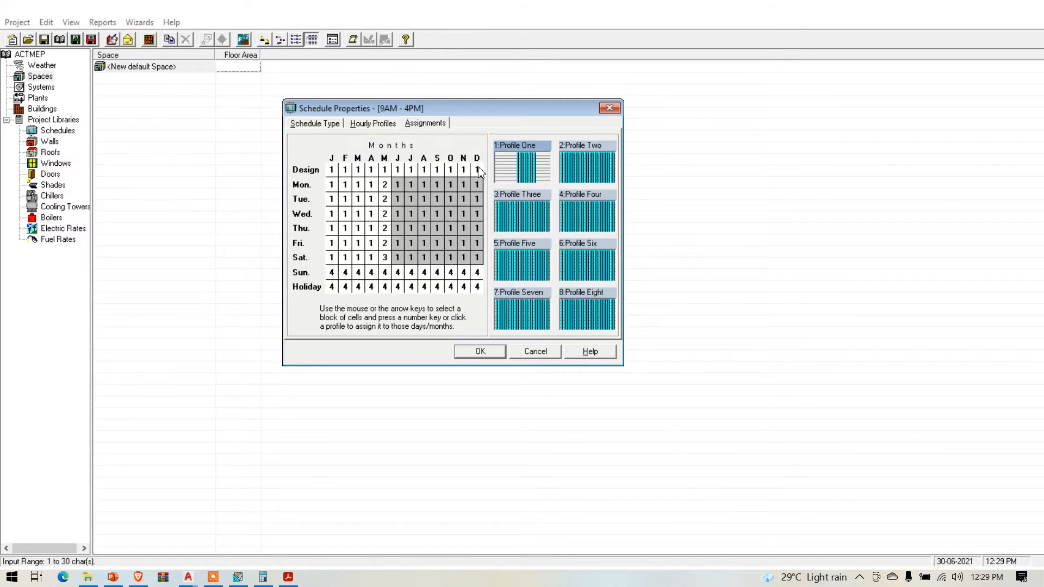
Set Profile Two to 0% for all 24 hours and save the schedule
{"action": "left_click", "coordinate": [380, 125]}
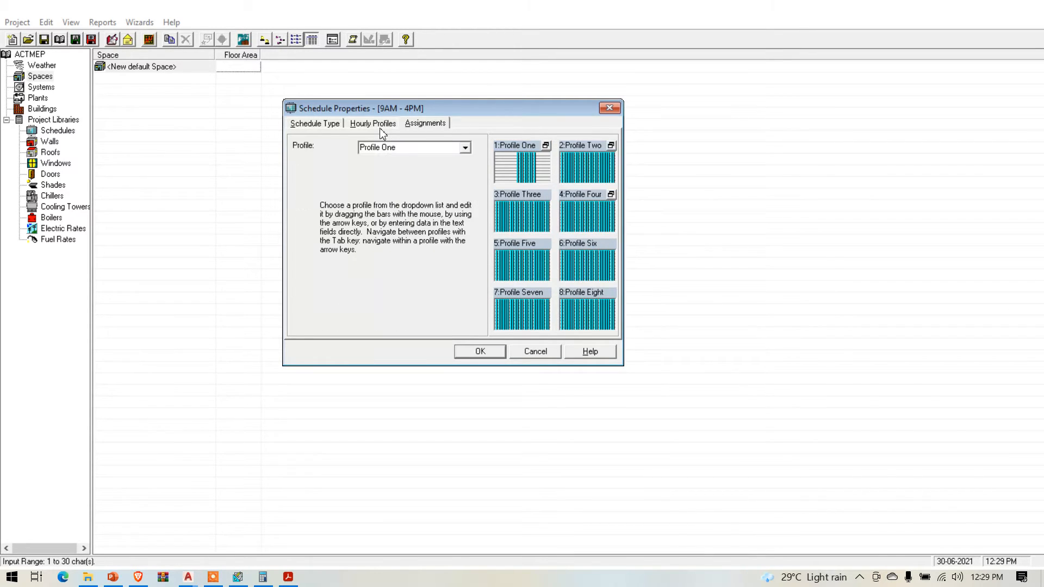
{"action": "double_click", "coordinate": [575, 167]}
{"action": "left_click_drag", "start_coordinate": [293, 209], "coordinate": [304, 341]}
{"action": "mouse_move", "coordinate": [307, 275]}
{"action": "left_mouse_down"}
{"action": "mouse_move", "coordinate": [308, 336]}
{"action": "mouse_move", "coordinate": [324, 337]}
{"action": "left_mouse_up"}
{"action": "mouse_move", "coordinate": [324, 295]}
{"action": "left_mouse_down"}
{"action": "mouse_move", "coordinate": [326, 336]}
{"action": "mouse_move", "coordinate": [338, 331]}
{"action": "mouse_move", "coordinate": [346, 352]}
{"action": "left_mouse_up"}
{"action": "mouse_move", "coordinate": [344, 282]}
{"action": "left_mouse_down"}
{"action": "mouse_move", "coordinate": [361, 288]}
{"action": "mouse_move", "coordinate": [377, 343]}
{"action": "left_mouse_up"}
{"action": "mouse_move", "coordinate": [372, 299]}
{"action": "left_mouse_down"}
{"action": "mouse_move", "coordinate": [382, 345]}
{"action": "mouse_move", "coordinate": [383, 335]}
{"action": "left_mouse_up"}
{"action": "left_click_drag", "start_coordinate": [388, 299], "coordinate": [396, 337]}
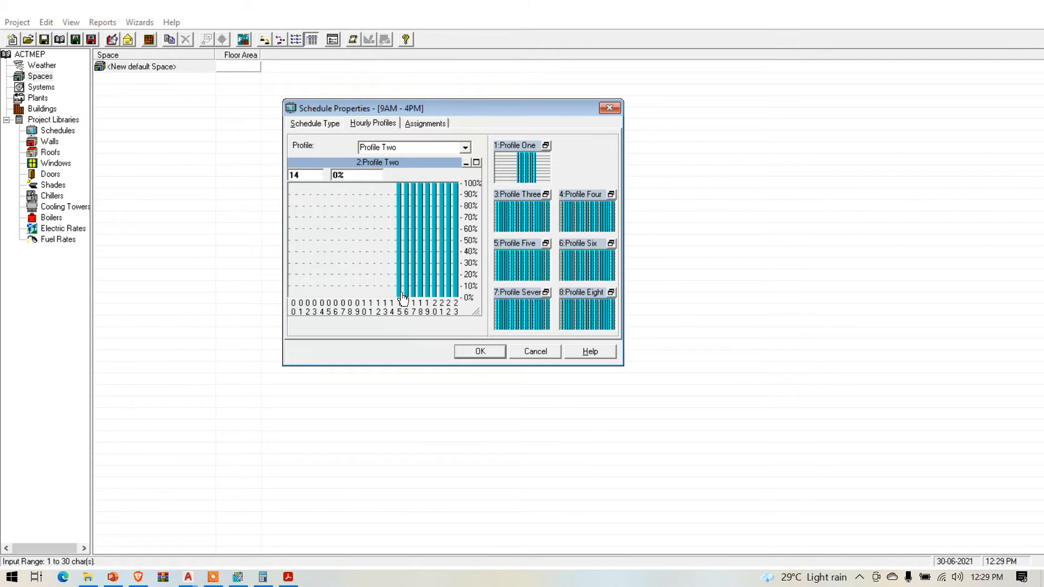
{"action": "left_click_drag", "start_coordinate": [401, 298], "coordinate": [398, 330]}
{"action": "mouse_move", "coordinate": [407, 289]}
{"action": "left_mouse_down"}
{"action": "mouse_move", "coordinate": [409, 324]}
{"action": "mouse_move", "coordinate": [427, 332]}
{"action": "left_mouse_up"}
{"action": "mouse_move", "coordinate": [428, 296]}
{"action": "left_mouse_down"}
{"action": "mouse_move", "coordinate": [432, 328]}
{"action": "mouse_move", "coordinate": [456, 293]}
{"action": "mouse_move", "coordinate": [454, 328]}
{"action": "left_mouse_up"}
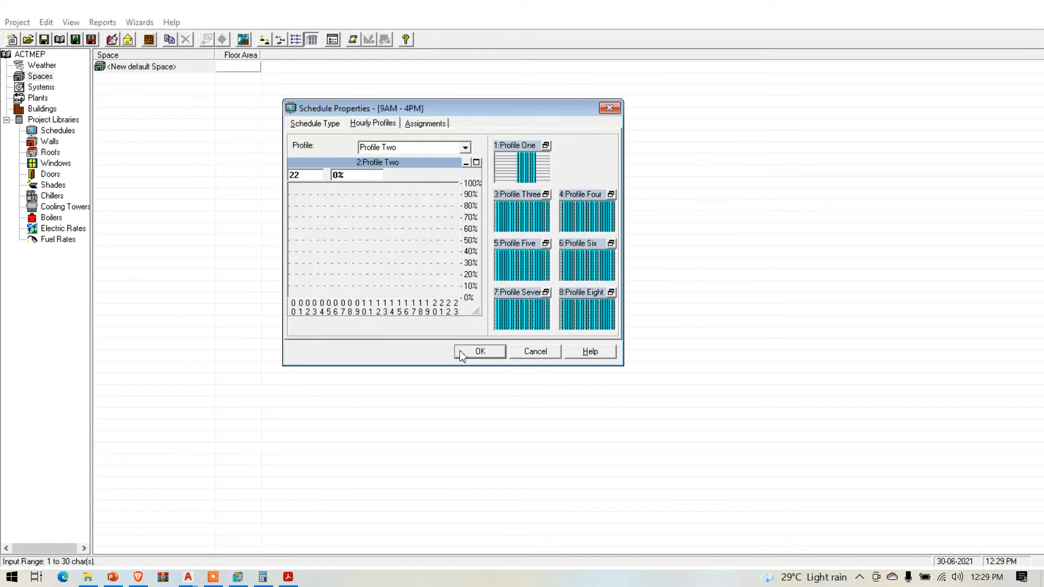
{"action": "left_click", "coordinate": [478, 351]}
Reopen the lighting schedule and assign Profile Two to Sundays and holidays all year and to May's Design through Saturday rows
{"action": "left_click", "coordinate": [389, 268]}
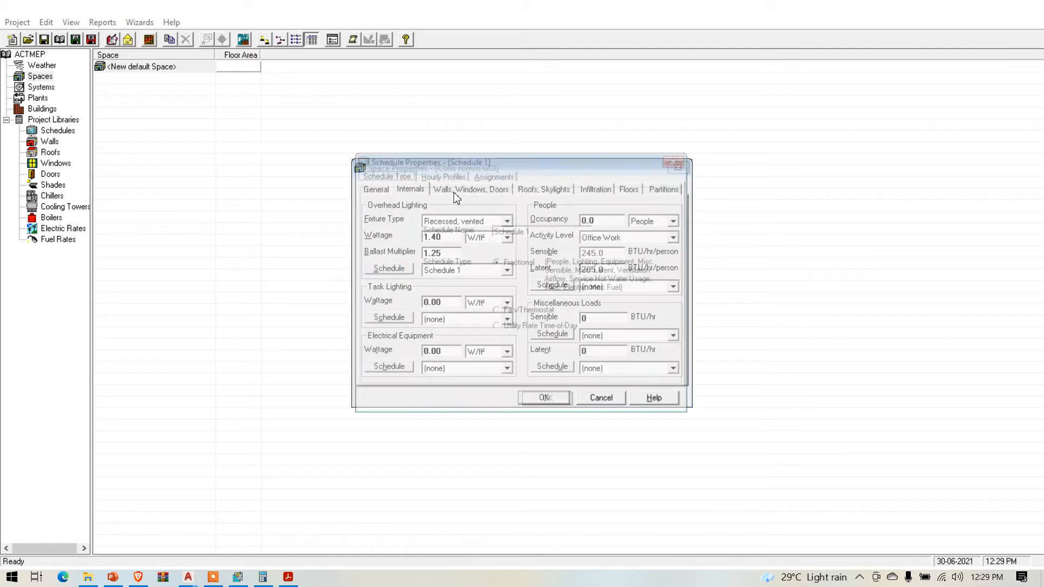
{"action": "left_click", "coordinate": [493, 175]}
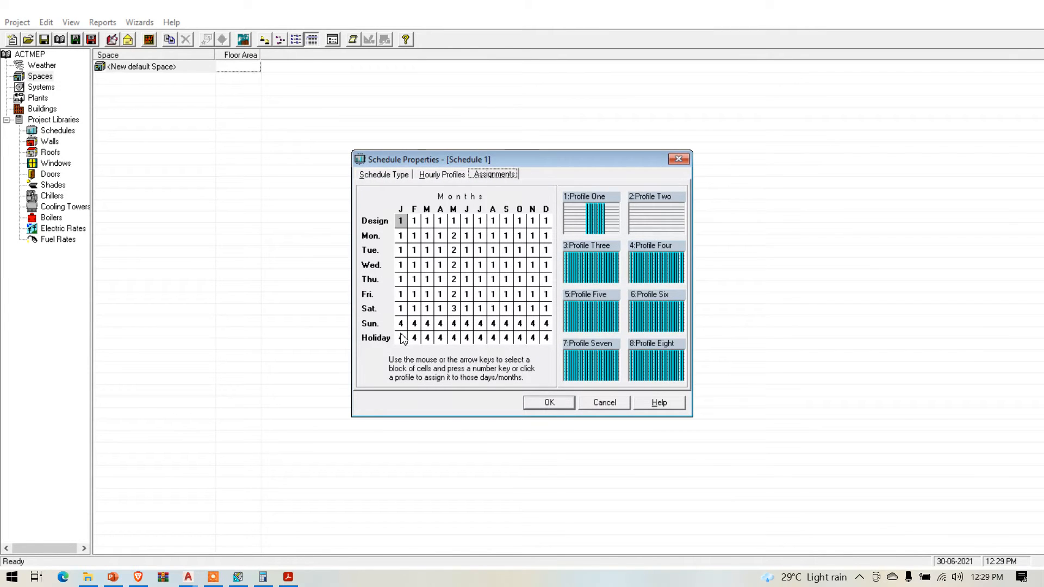
{"action": "mouse_move", "coordinate": [403, 325]}
{"action": "left_mouse_down"}
{"action": "mouse_move", "coordinate": [445, 350]}
{"action": "mouse_move", "coordinate": [548, 357]}
{"action": "left_mouse_up"}
{"action": "left_click", "coordinate": [649, 230]}
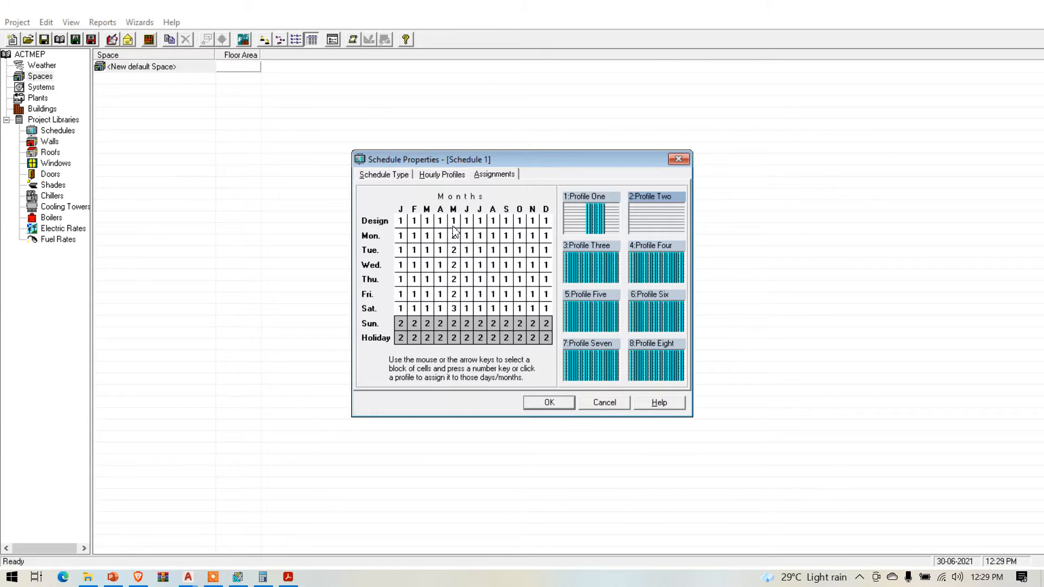
{"action": "left_click_drag", "start_coordinate": [454, 222], "coordinate": [458, 314]}
{"action": "left_click", "coordinate": [679, 218]}
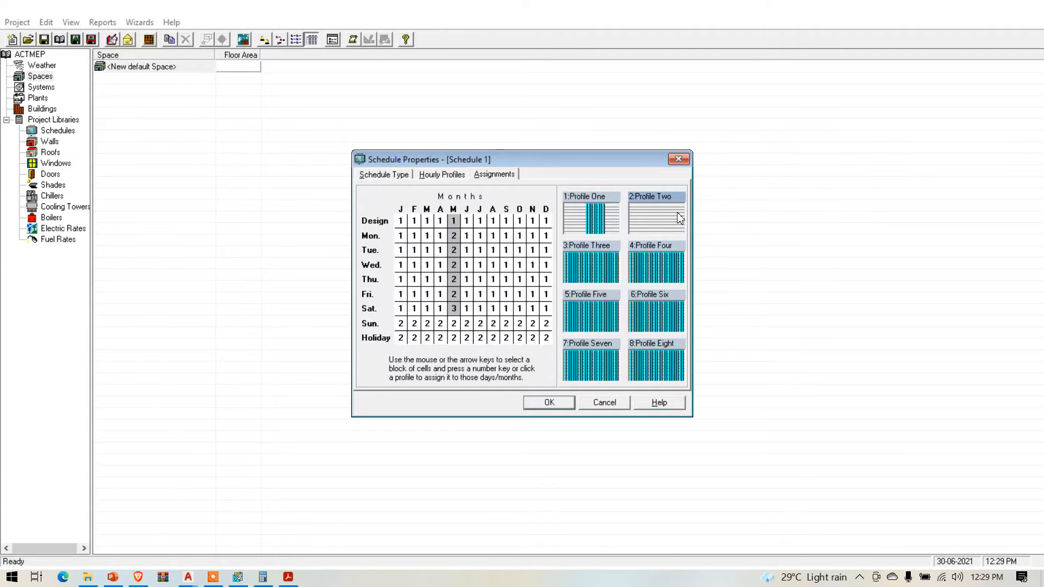
{"action": "left_click", "coordinate": [558, 403]}
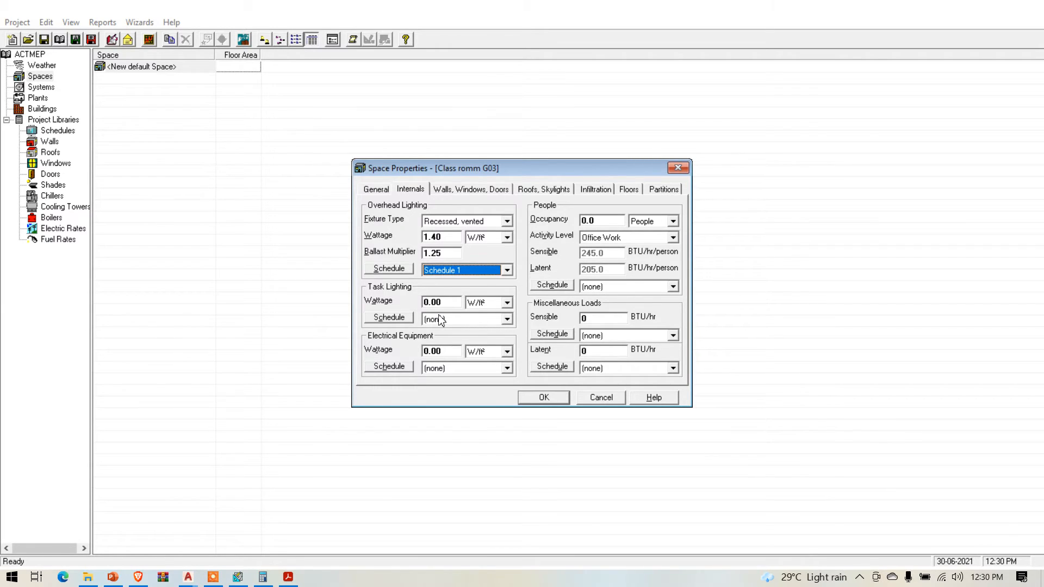
{"action": "left_click", "coordinate": [507, 303]}
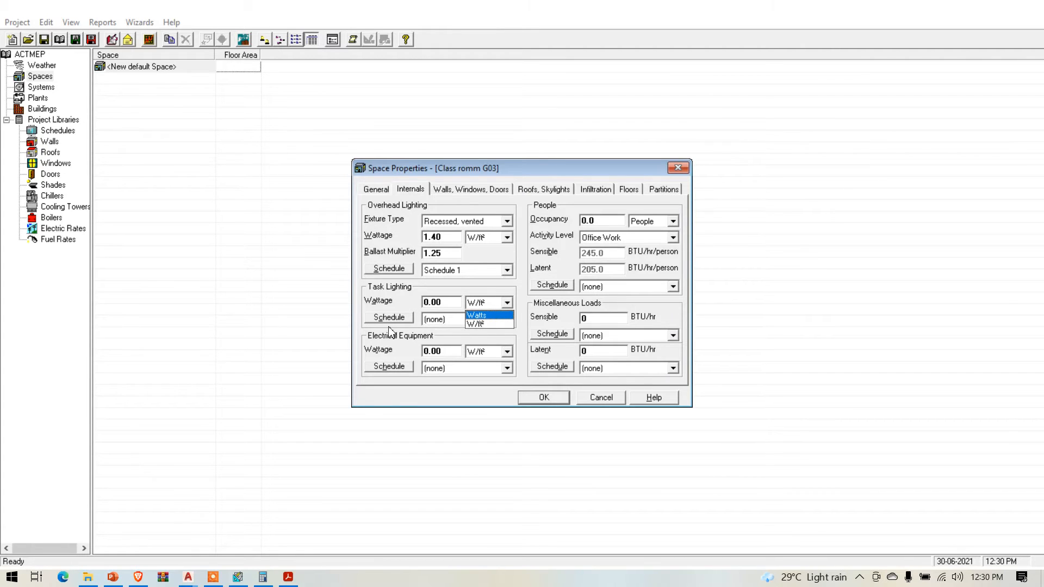
{"action": "left_click", "coordinate": [405, 300]}
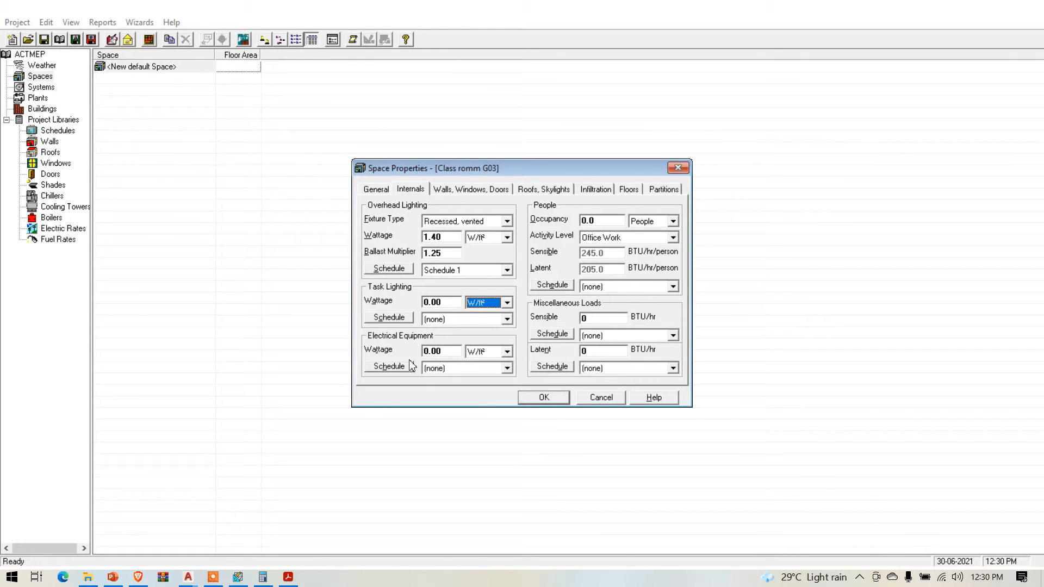
Change the Electrical Equipment wattage unit to Watts and set the wattage to 800
{"action": "left_click", "coordinate": [507, 352]}
{"action": "left_click", "coordinate": [496, 366]}
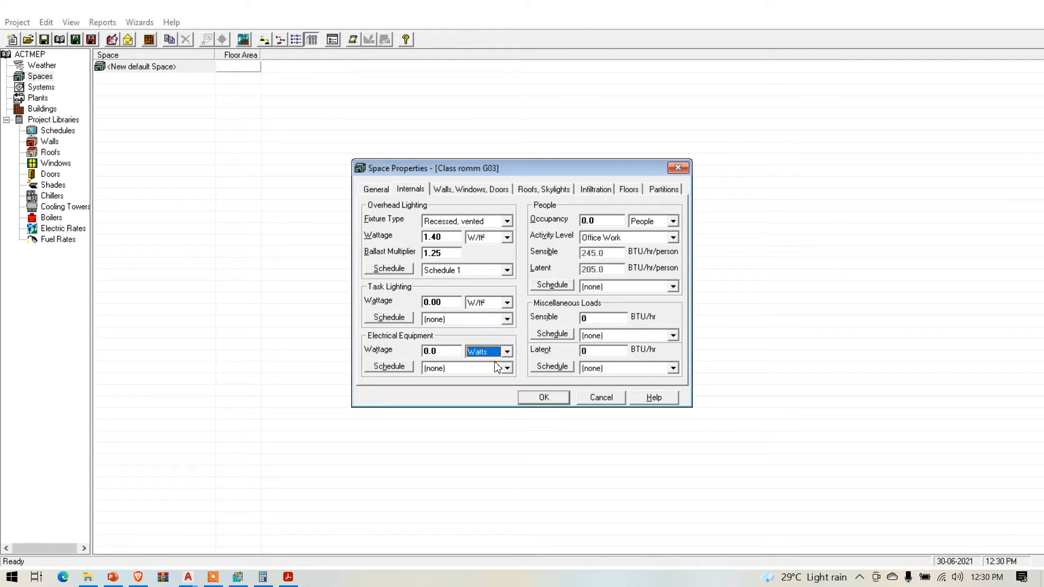
{"action": "left_click", "coordinate": [447, 351]}
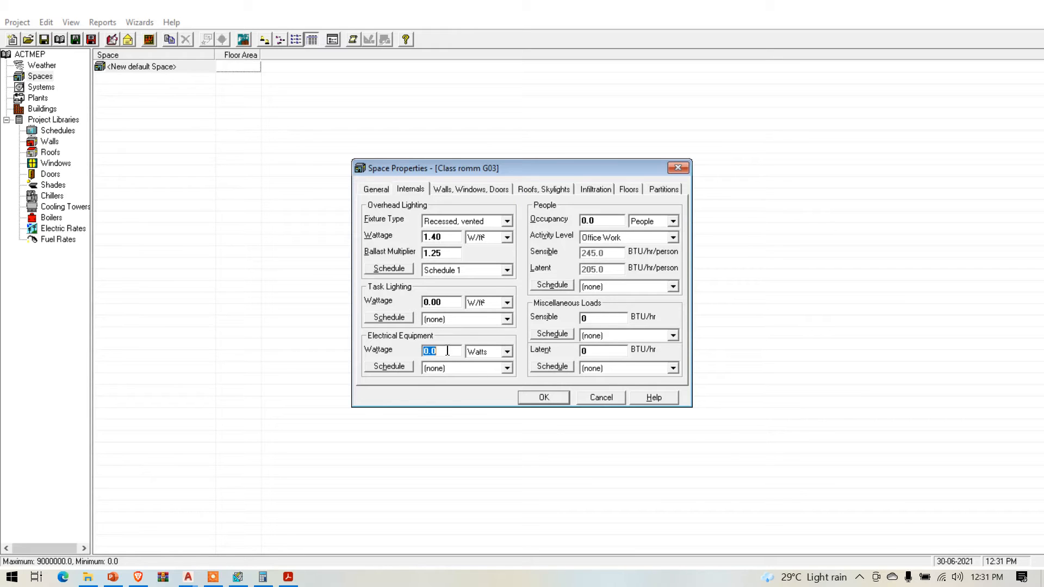
{"action": "left_click", "coordinate": [447, 351]}
{"action": "left_click_drag", "start_coordinate": [455, 354], "coordinate": [412, 355]}
{"action": "type", "text": "800"}
Check the overhead lighting's Schedule 1 and assign the same schedule to the Electrical Equipment
{"action": "left_click", "coordinate": [509, 370]}
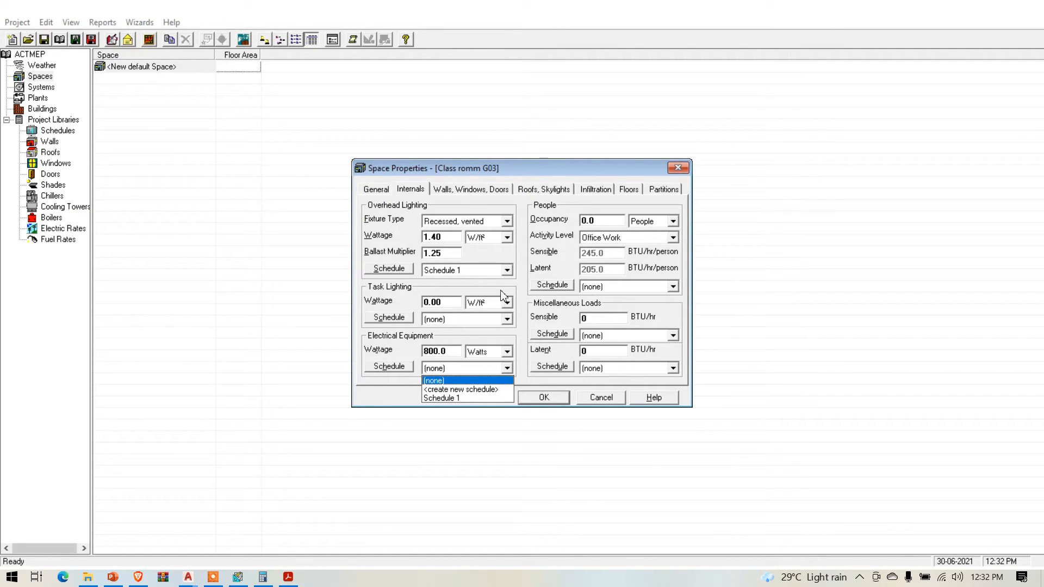
{"action": "left_click", "coordinate": [509, 274]}
{"action": "left_click", "coordinate": [508, 272]}
{"action": "left_click", "coordinate": [507, 271]}
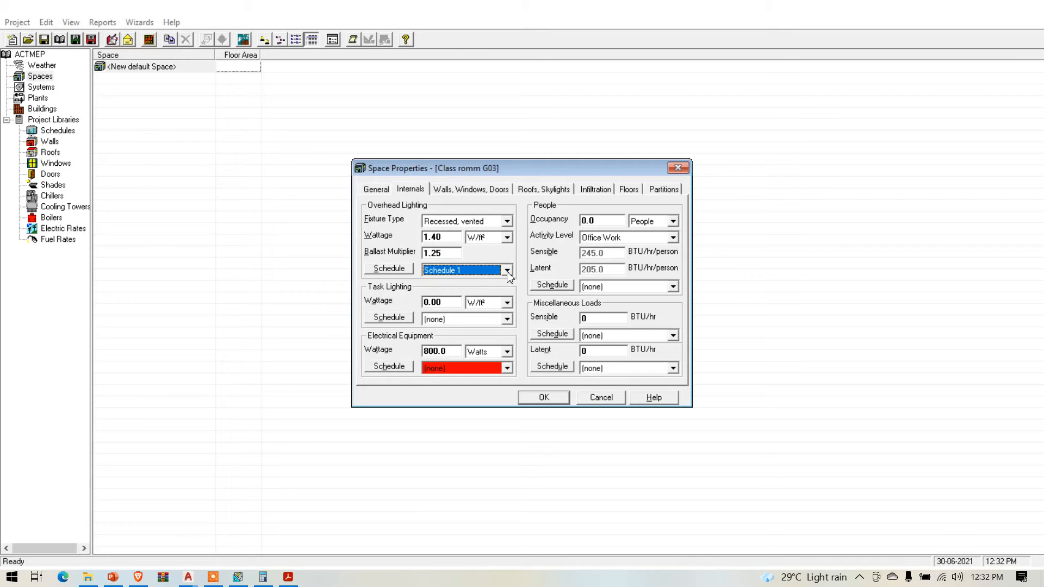
{"action": "left_click", "coordinate": [389, 268]}
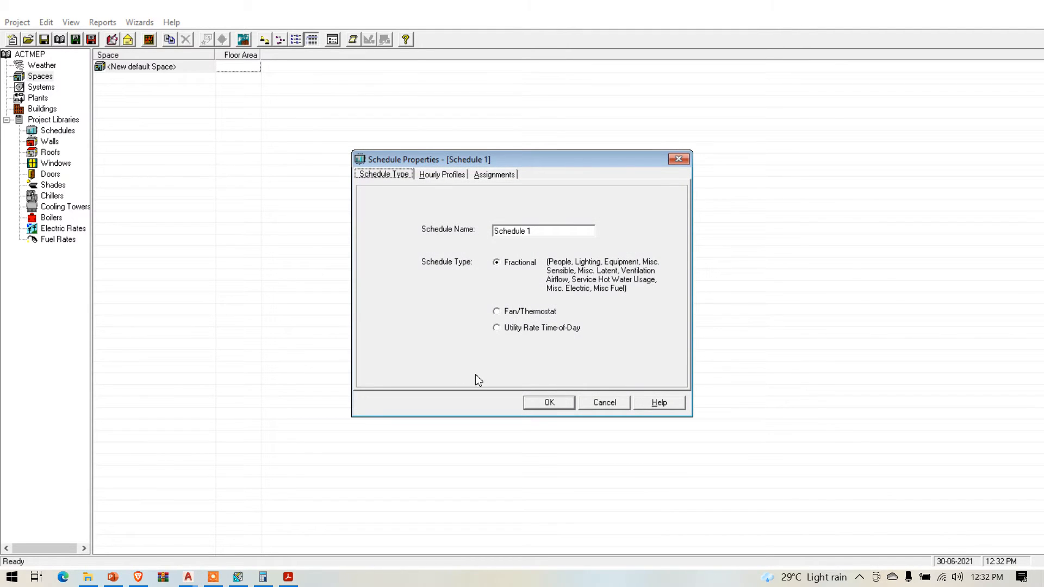
{"action": "left_click", "coordinate": [551, 403]}
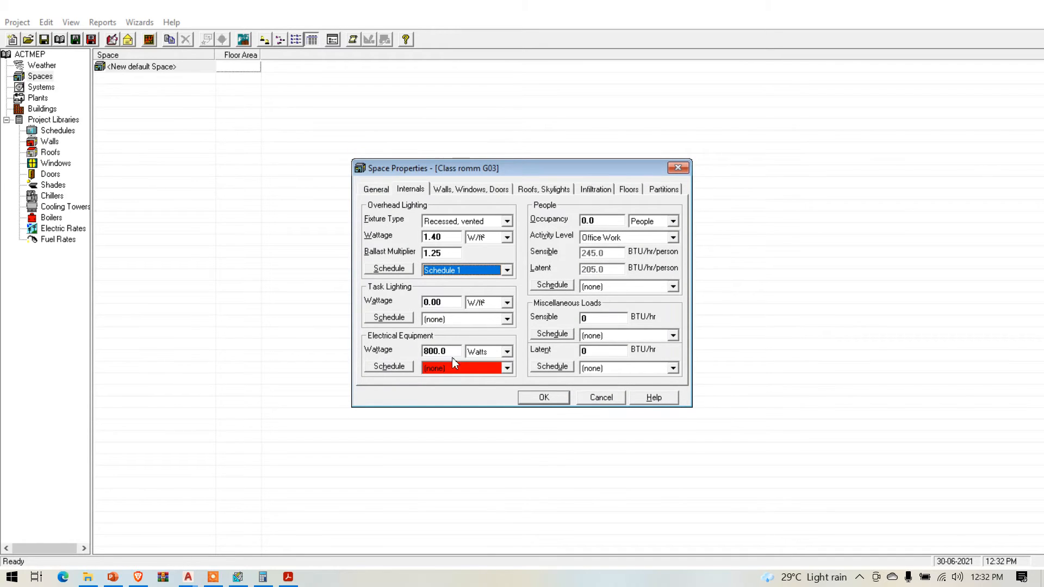
{"action": "left_click", "coordinate": [506, 369]}
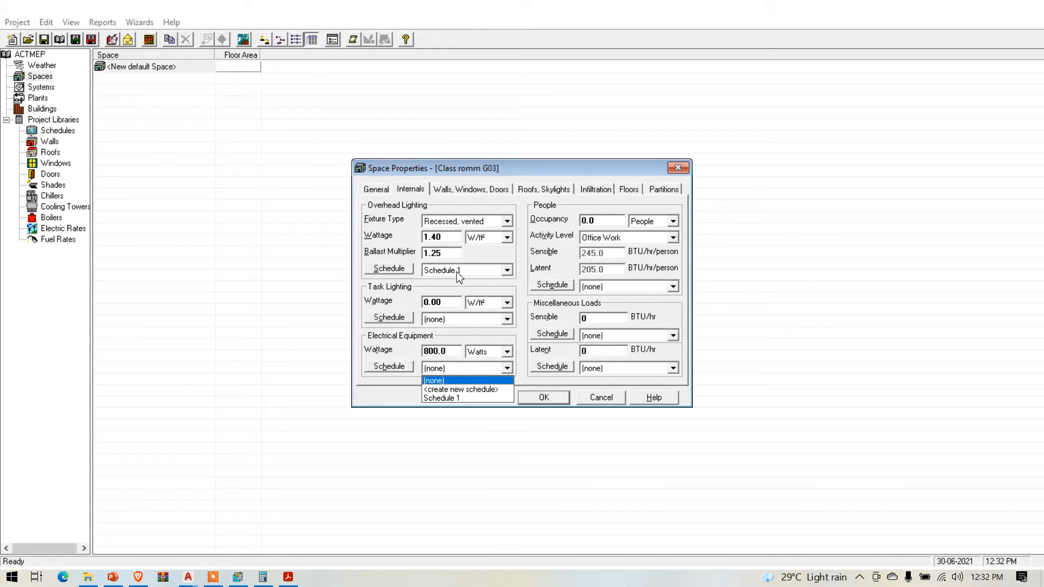
{"action": "left_click", "coordinate": [479, 400]}
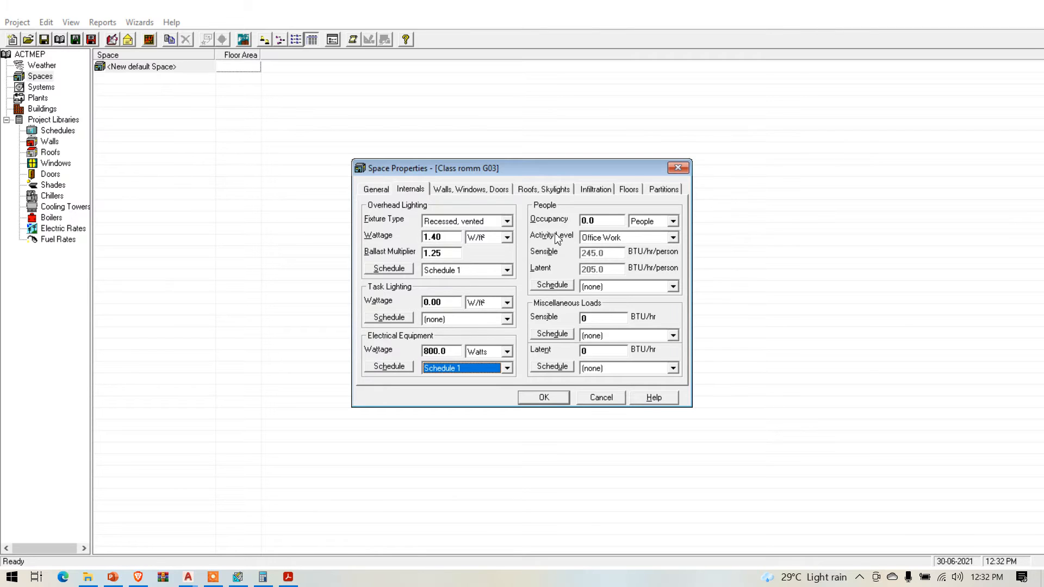
Check the classroom seating in the AutoCAD furniture layout and set the G03 space's occupancy to 65 people in HAP
{"action": "left_click", "coordinate": [188, 577]}
{"action": "left_click", "coordinate": [348, 537]}
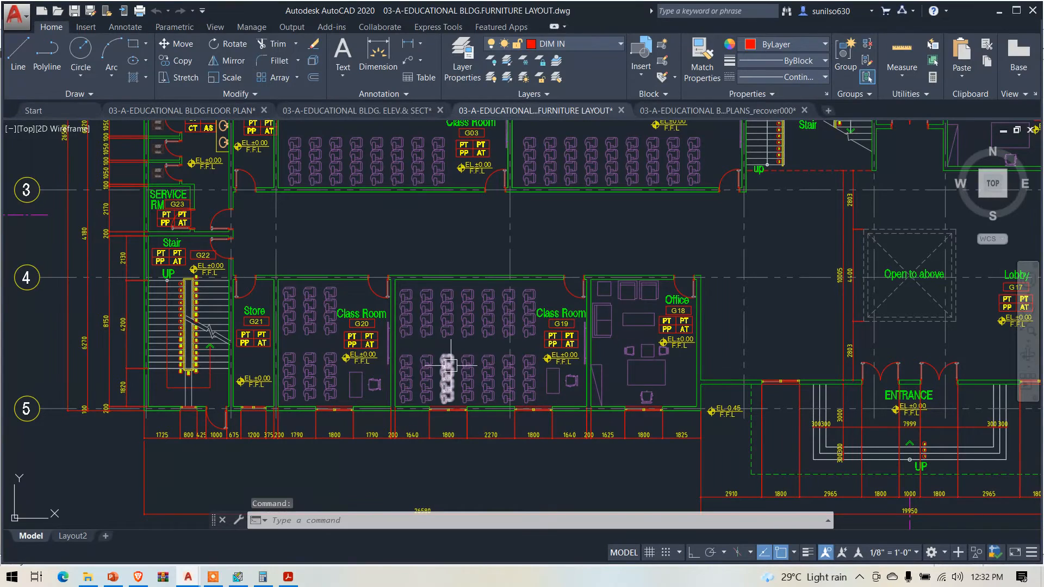
{"action": "scroll", "coordinate": [356, 185], "scroll_direction": "down", "scroll_amount": 5}
{"action": "scroll", "coordinate": [356, 185], "scroll_direction": "up", "scroll_amount": 3}
{"action": "scroll", "coordinate": [356, 185], "scroll_direction": "up", "scroll_amount": 3}
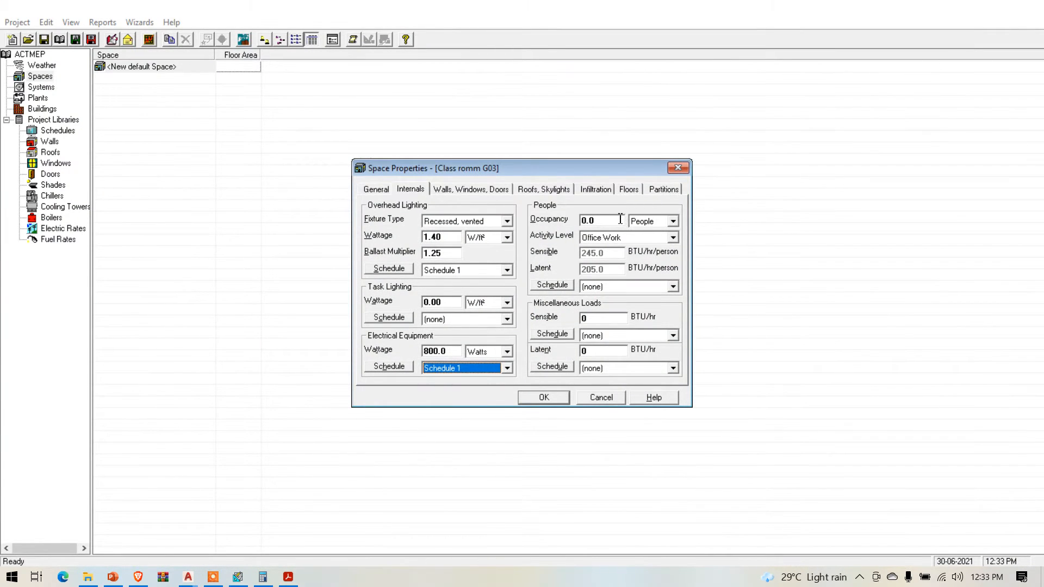
{"action": "left_click", "coordinate": [620, 220]}
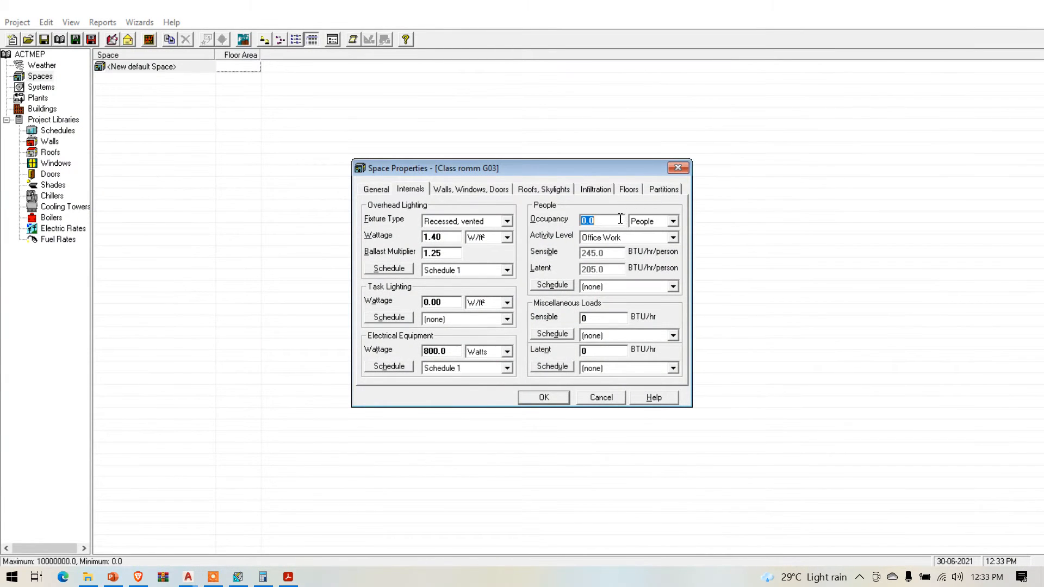
{"action": "type", "text": "65"}
Set the people activity level to Medium Work and assign Schedule 1 to the occupancy
{"action": "left_click", "coordinate": [679, 237]}
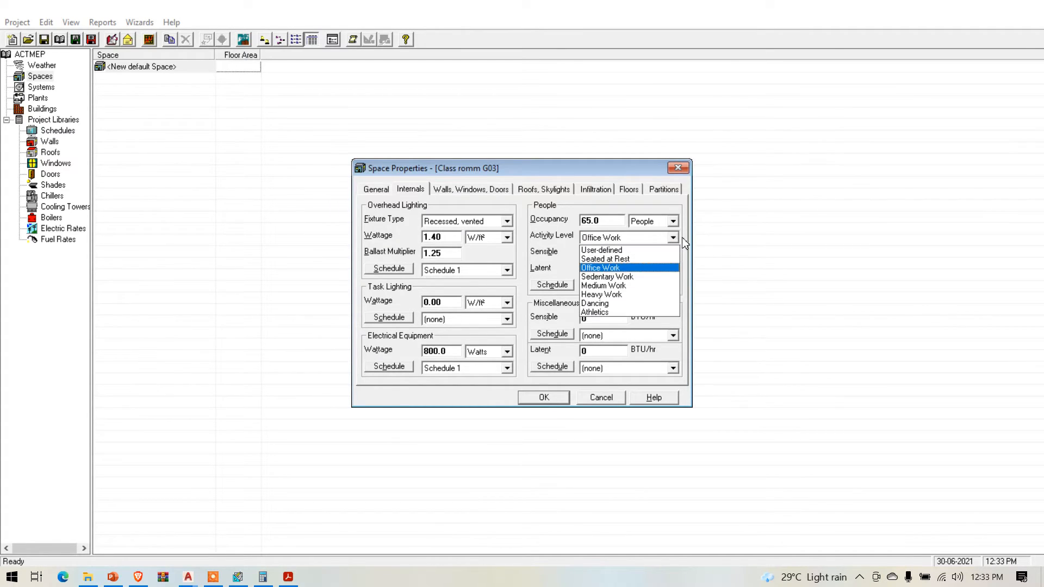
{"action": "left_click", "coordinate": [650, 288]}
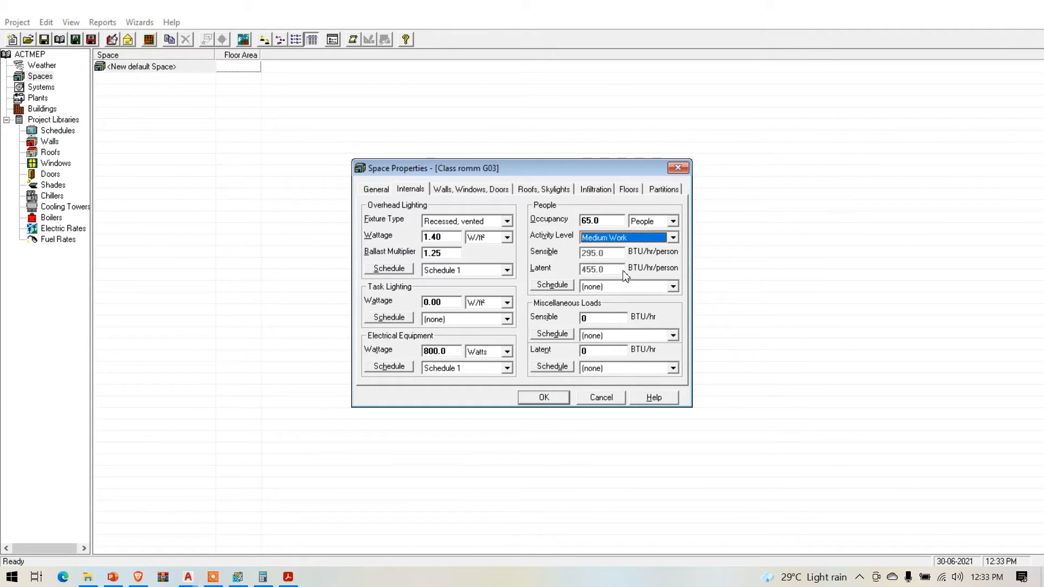
{"action": "left_click", "coordinate": [673, 287]}
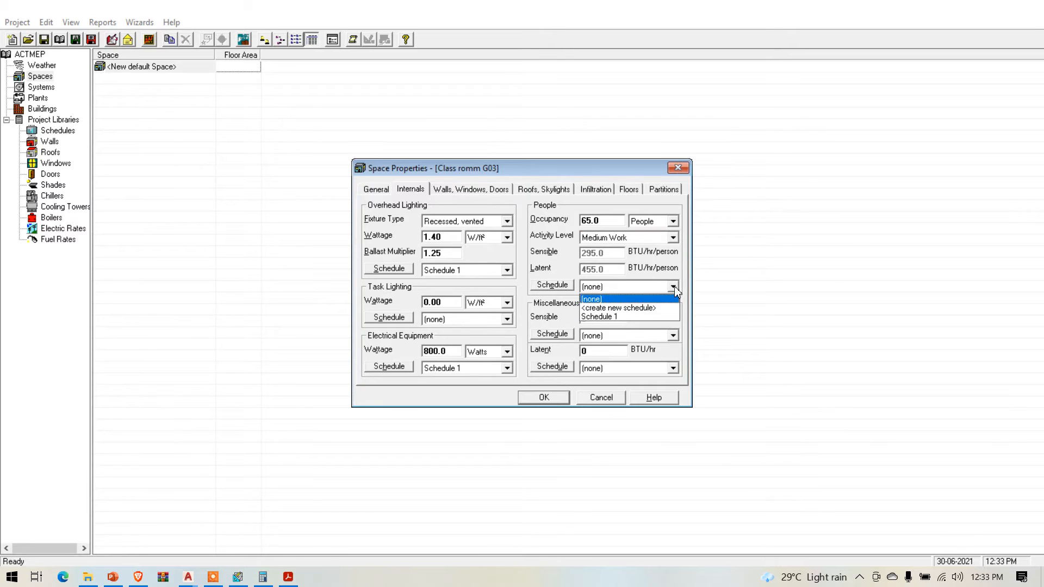
{"action": "left_click", "coordinate": [647, 317]}
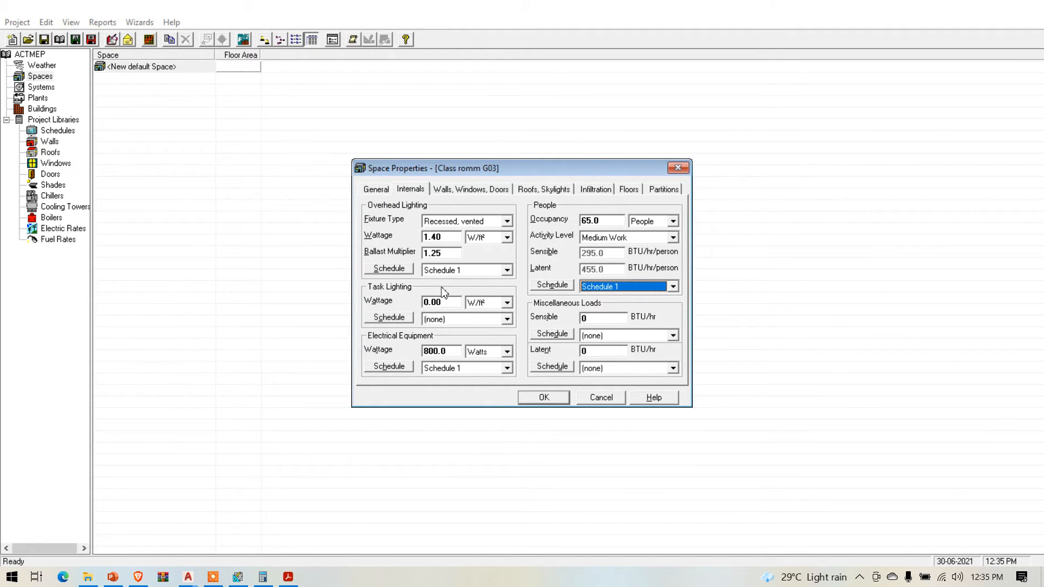
Open the space's wall, window and door properties and examine the AutoCAD floor plan for Class Room G03's exterior wall and its orientation
{"action": "left_click", "coordinate": [476, 194]}
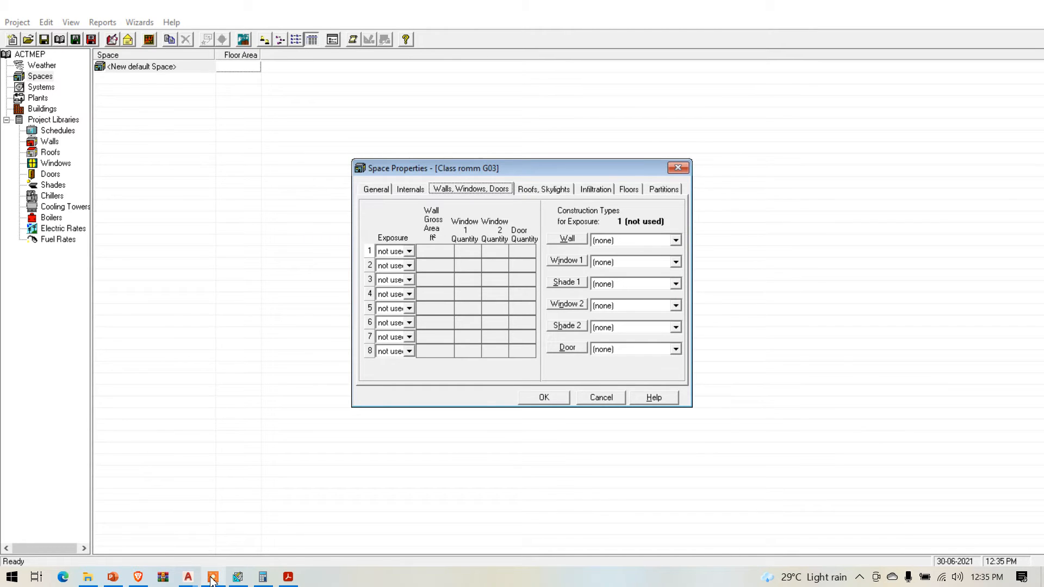
{"action": "mouse_move", "coordinate": [188, 578]}
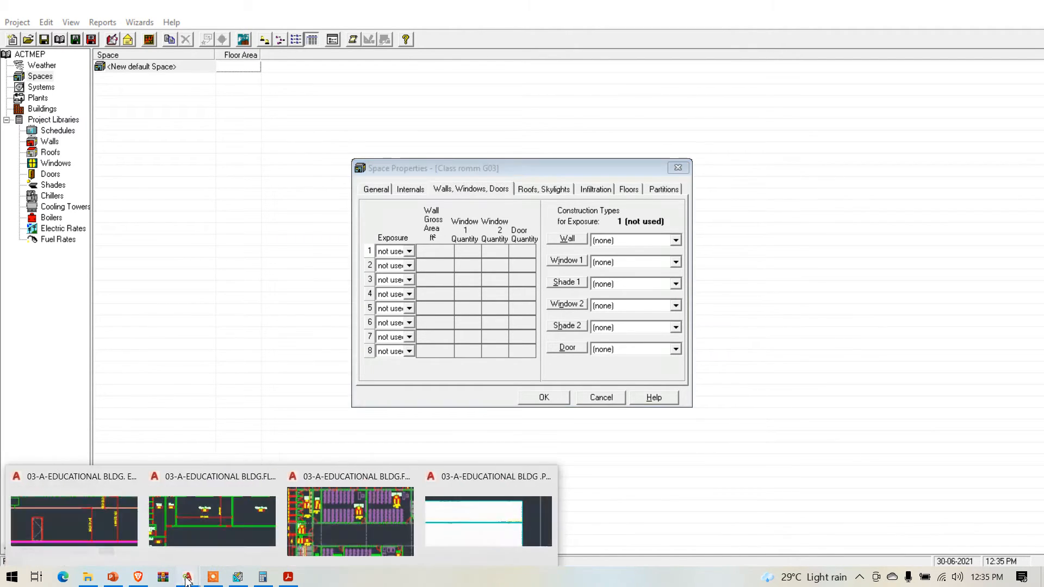
{"action": "left_click", "coordinate": [207, 514]}
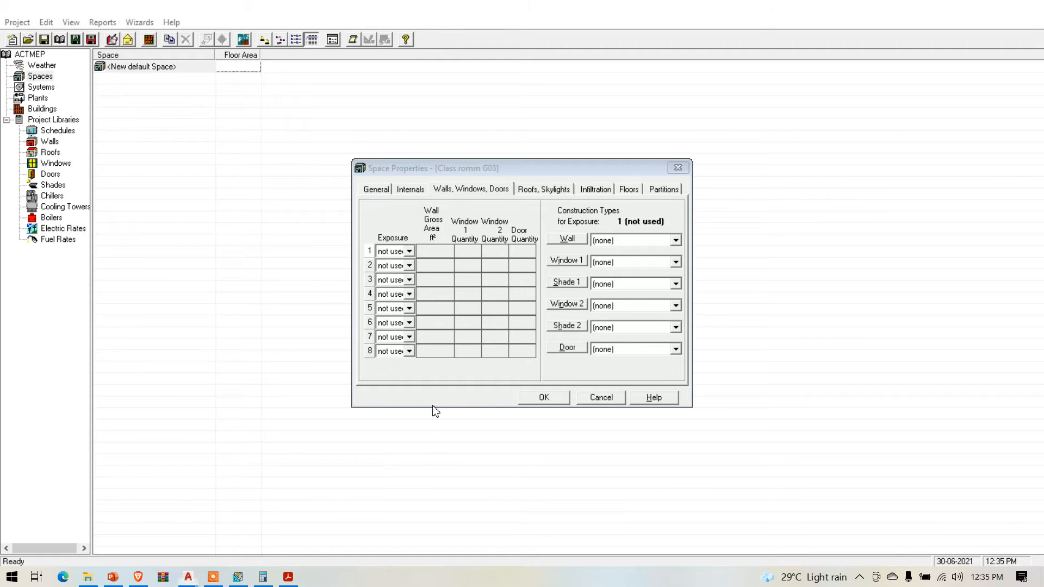
{"action": "scroll", "coordinate": [550, 406], "scroll_direction": "down", "scroll_amount": 6}
{"action": "scroll", "coordinate": [534, 380], "scroll_direction": "up", "scroll_amount": 2}
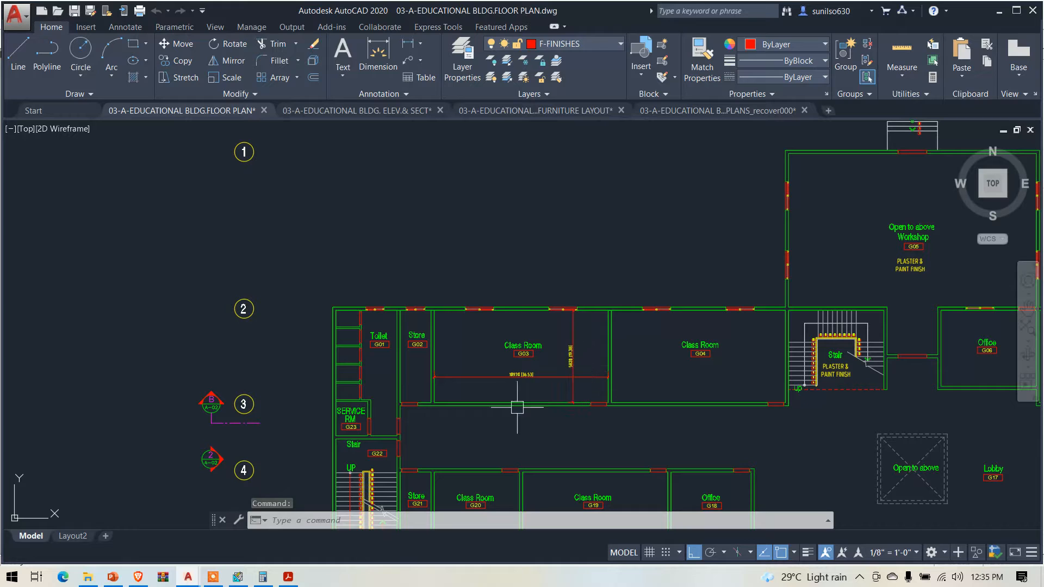
{"action": "scroll", "coordinate": [591, 313], "scroll_direction": "up", "scroll_amount": 2}
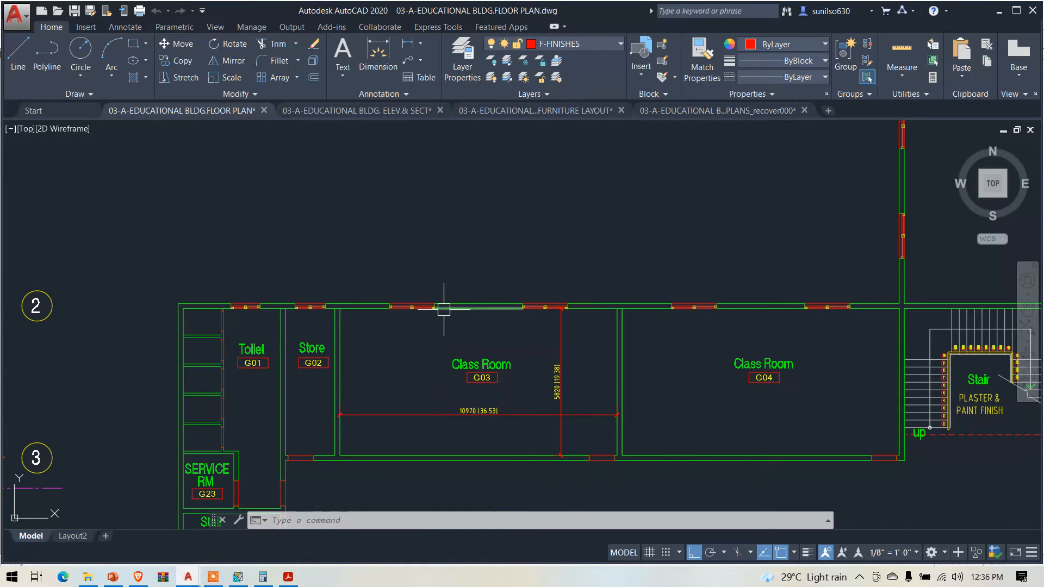
{"action": "scroll", "coordinate": [373, 350], "scroll_direction": "down", "scroll_amount": 8}
{"action": "scroll", "coordinate": [729, 296], "scroll_direction": "up", "scroll_amount": 6}
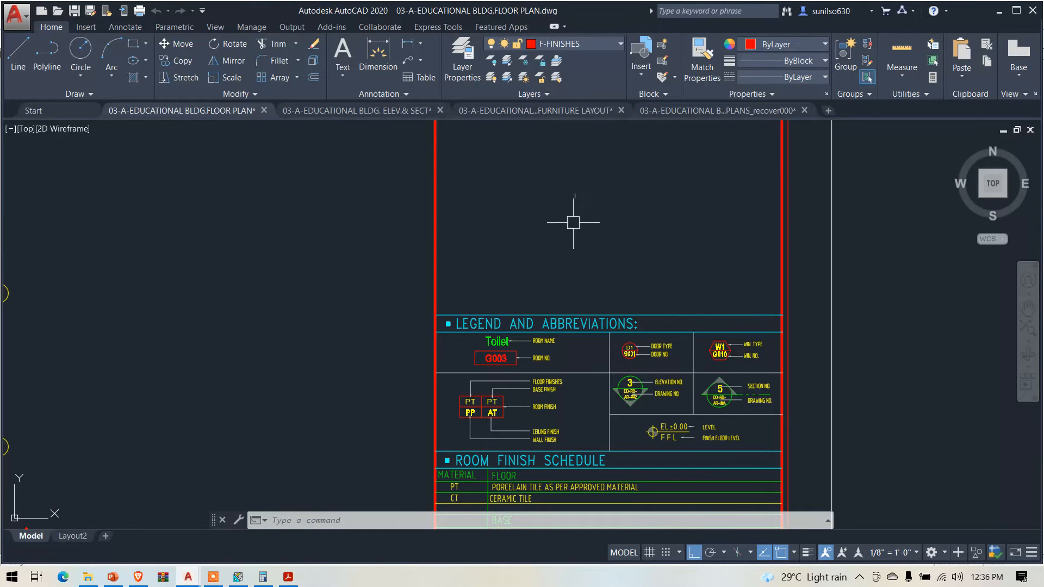
{"action": "scroll", "coordinate": [672, 194], "scroll_direction": "down", "scroll_amount": 2}
{"action": "scroll", "coordinate": [668, 291], "scroll_direction": "down", "scroll_amount": 3}
{"action": "scroll", "coordinate": [638, 266], "scroll_direction": "up", "scroll_amount": 4}
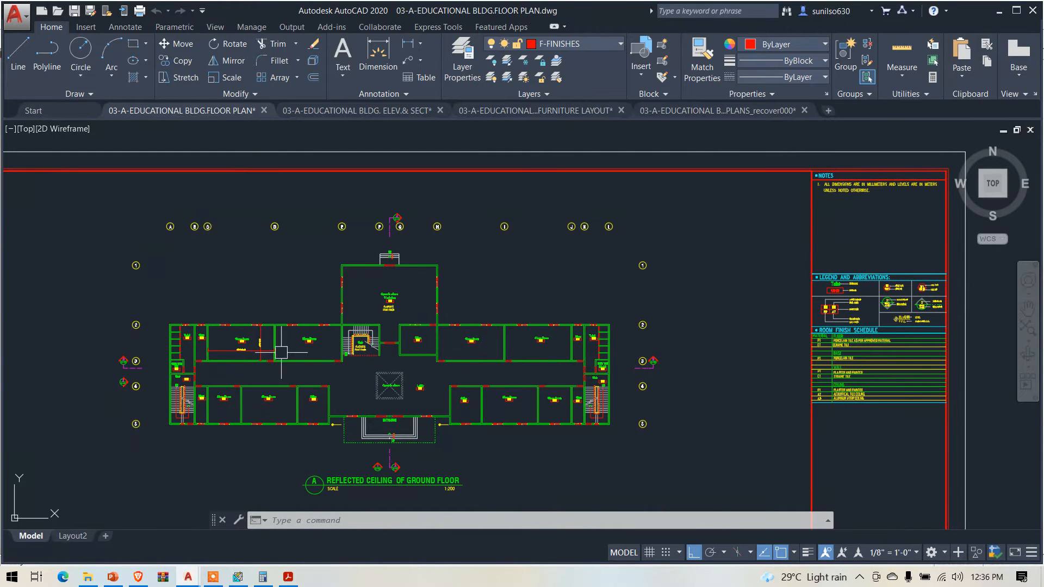
{"action": "scroll", "coordinate": [159, 349], "scroll_direction": "up", "scroll_amount": 3}
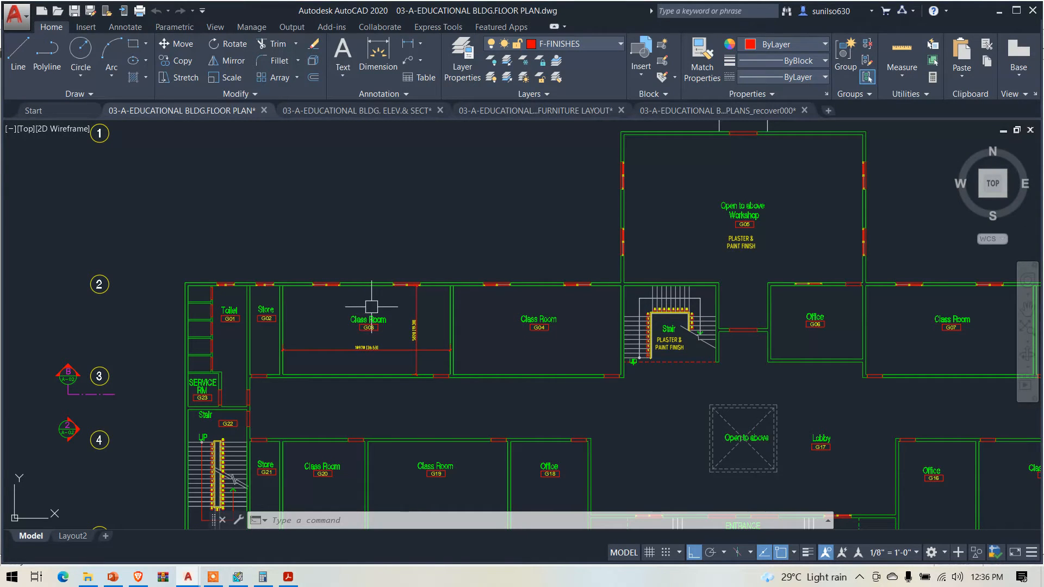
{"action": "scroll", "coordinate": [363, 291], "scroll_direction": "up", "scroll_amount": 2}
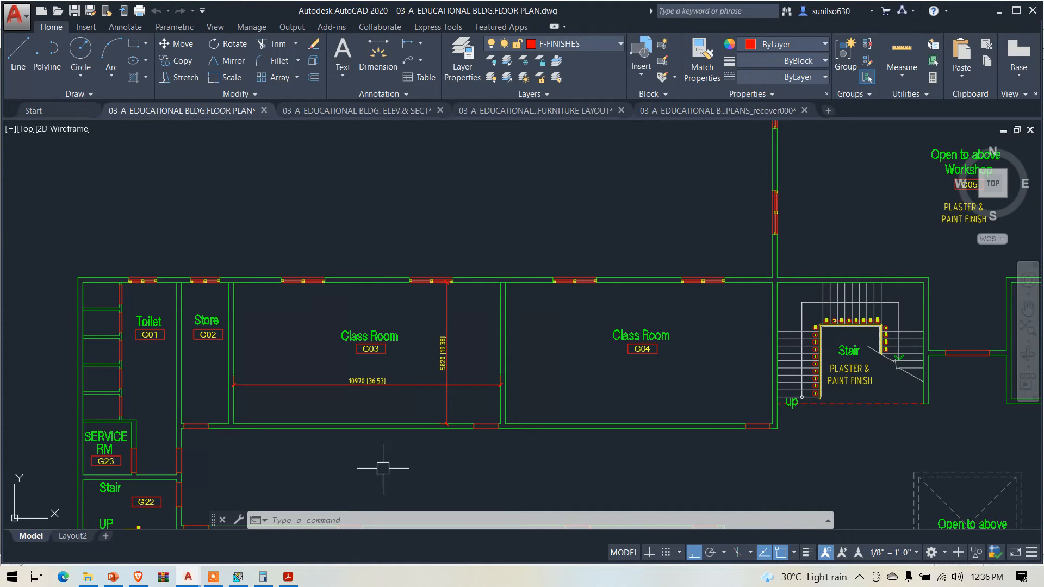
Return to HAP and set the first wall exposure of Class Room G03 to N
{"action": "left_click", "coordinate": [238, 576]}
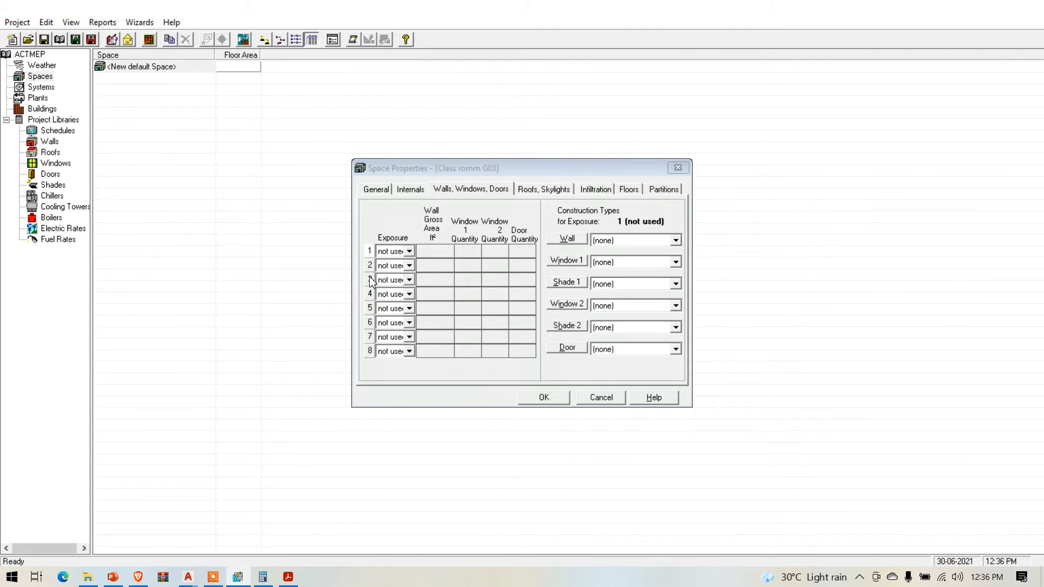
{"action": "left_click", "coordinate": [410, 253]}
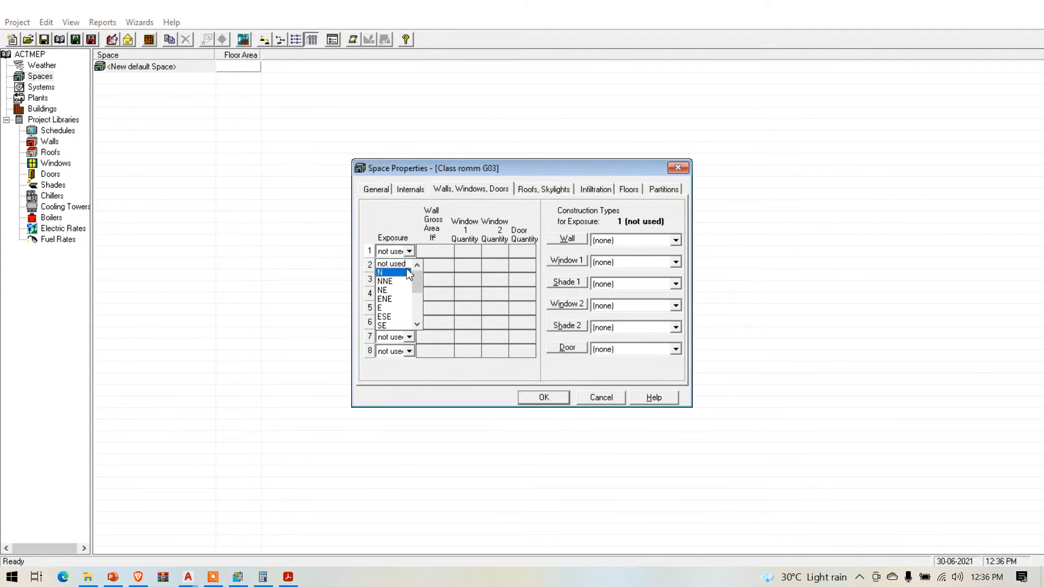
{"action": "left_click", "coordinate": [404, 273]}
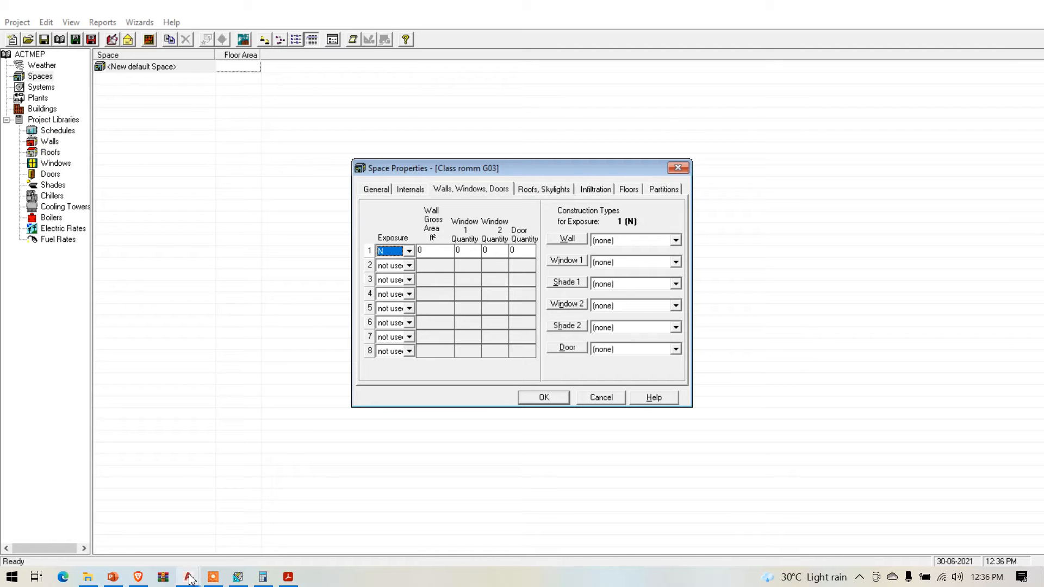
Examine Class Room G03's wall length on the AutoCAD floor plan and the ground-floor height dimensions in Section B-B
{"action": "mouse_move", "coordinate": [188, 577]}
{"action": "left_click", "coordinate": [224, 523]}
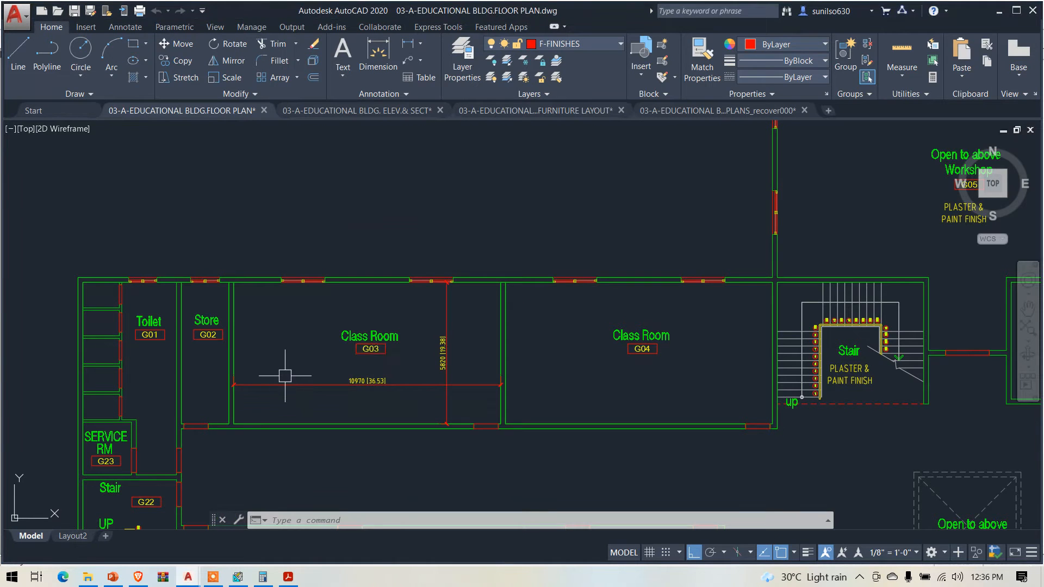
{"action": "scroll", "coordinate": [283, 369], "scroll_direction": "up", "scroll_amount": 2}
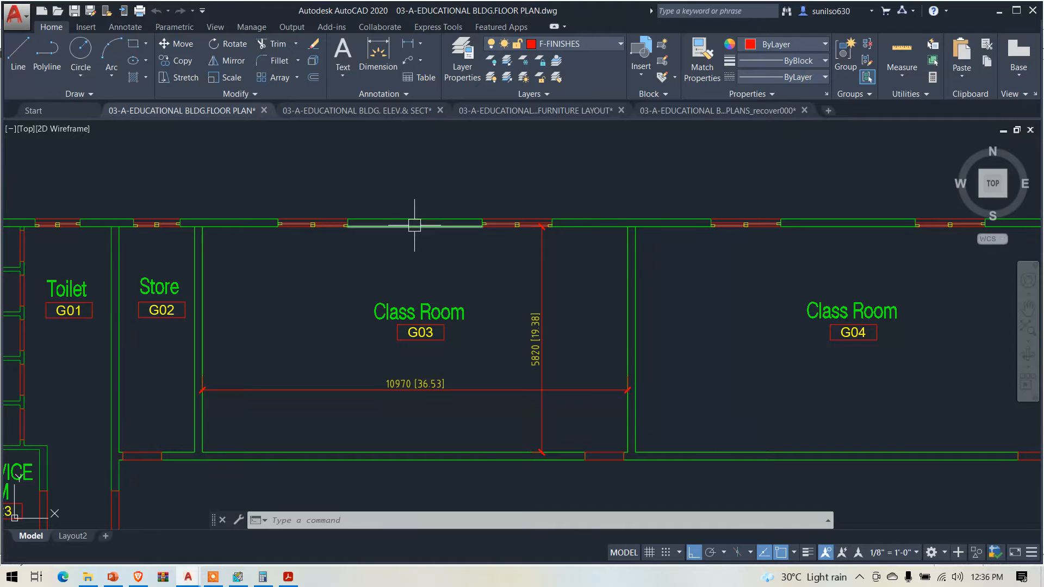
{"action": "left_click", "coordinate": [389, 113]}
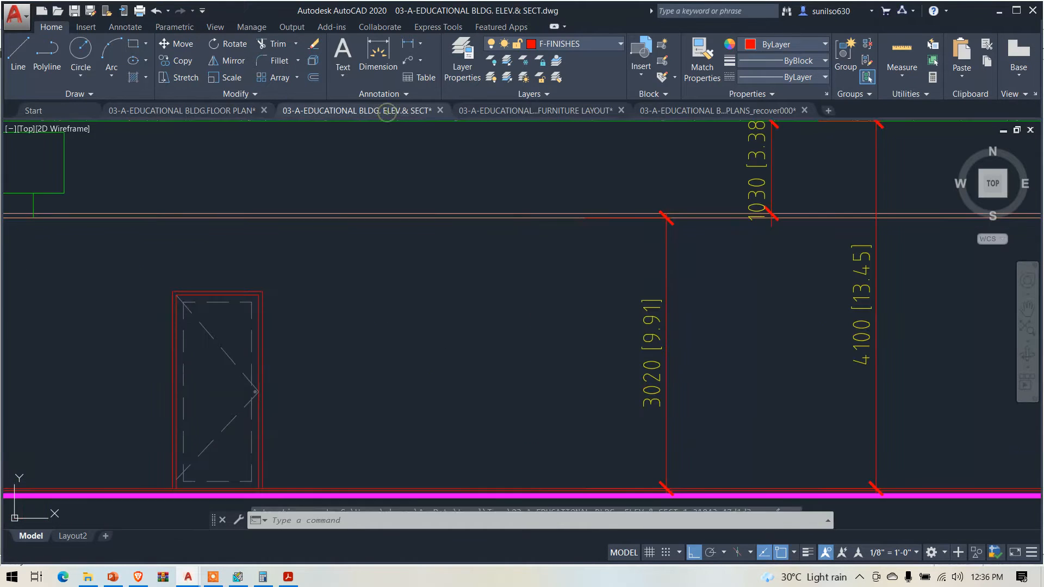
{"action": "scroll", "coordinate": [533, 347], "scroll_direction": "down", "scroll_amount": 3}
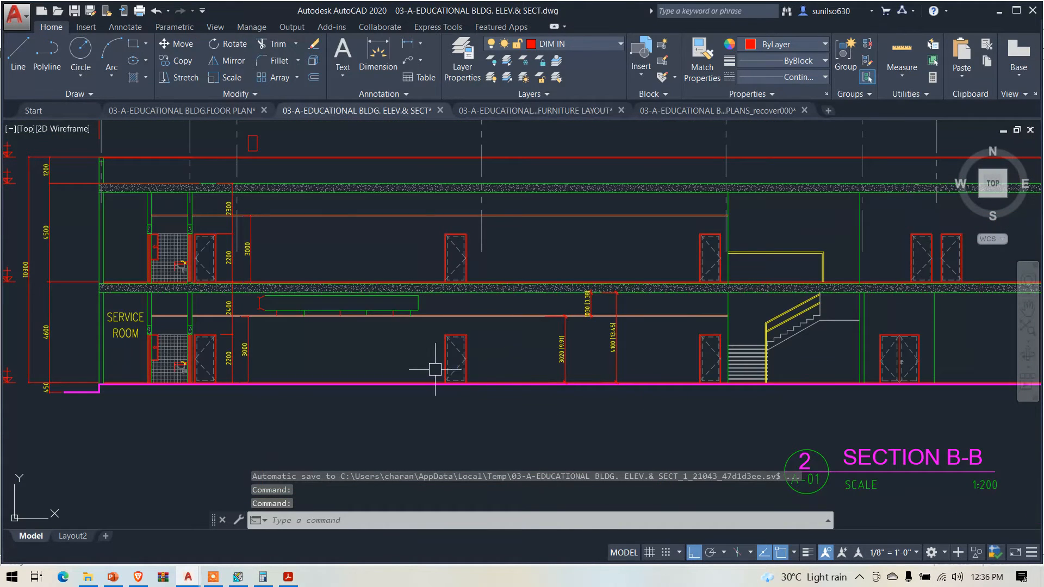
{"action": "scroll", "coordinate": [605, 354], "scroll_direction": "up", "scroll_amount": 4}
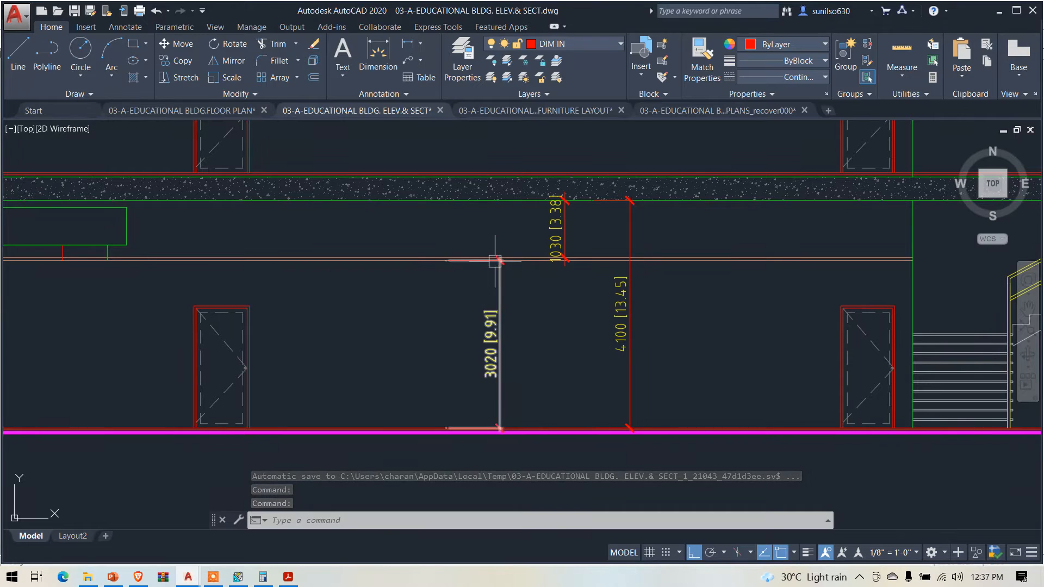
{"action": "scroll", "coordinate": [601, 275], "scroll_direction": "down", "scroll_amount": 4}
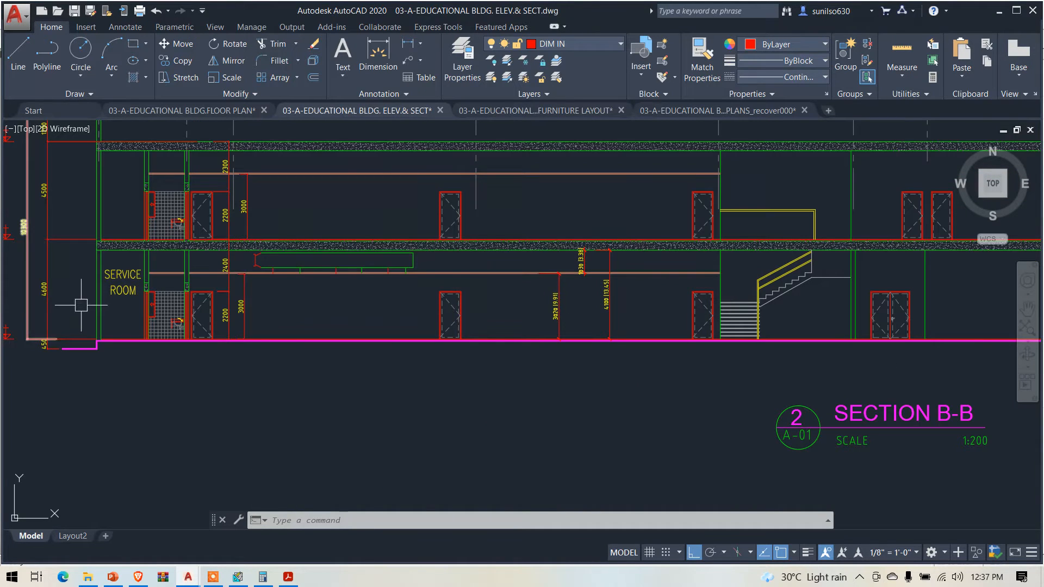
{"action": "scroll", "coordinate": [534, 280], "scroll_direction": "up", "scroll_amount": 2}
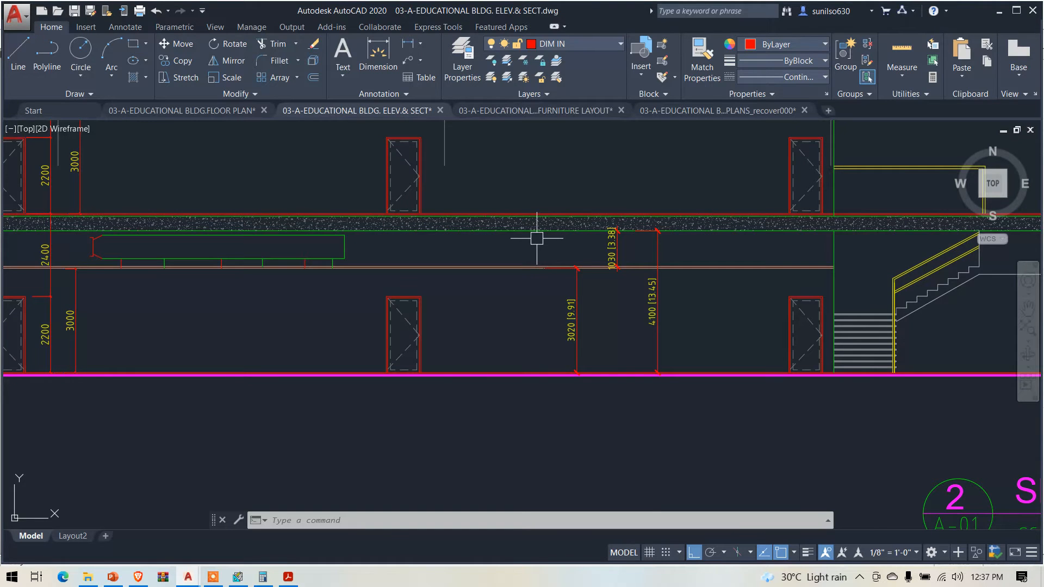
{"action": "scroll", "coordinate": [568, 303], "scroll_direction": "up", "scroll_amount": 2}
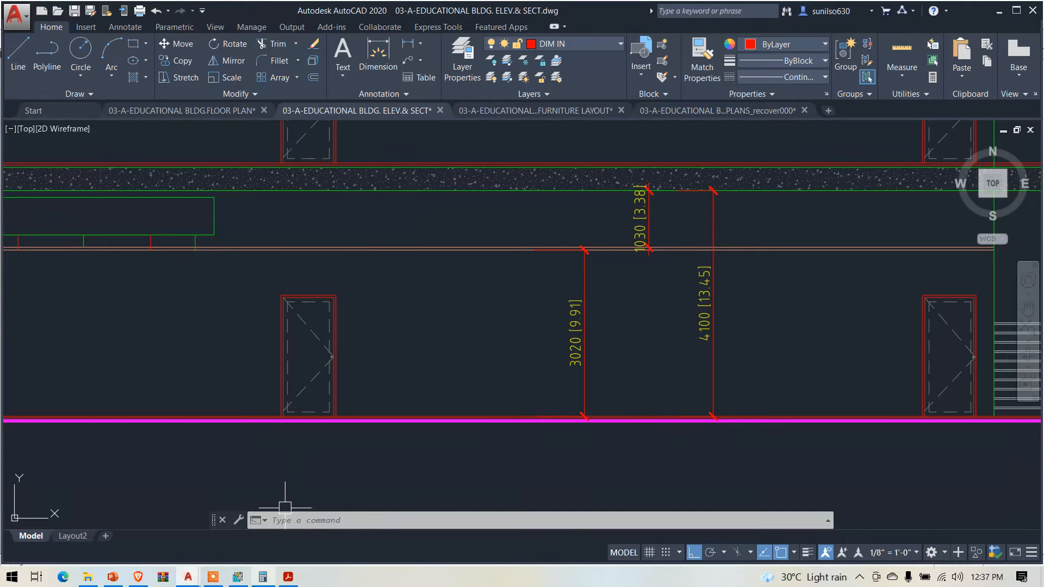
Calculate 36 × 13.38 in Calculator and set the N exposure's wall gross area to 482 ft² in HAP
{"action": "left_click", "coordinate": [262, 577]}
{"action": "left_click", "coordinate": [134, 325]}
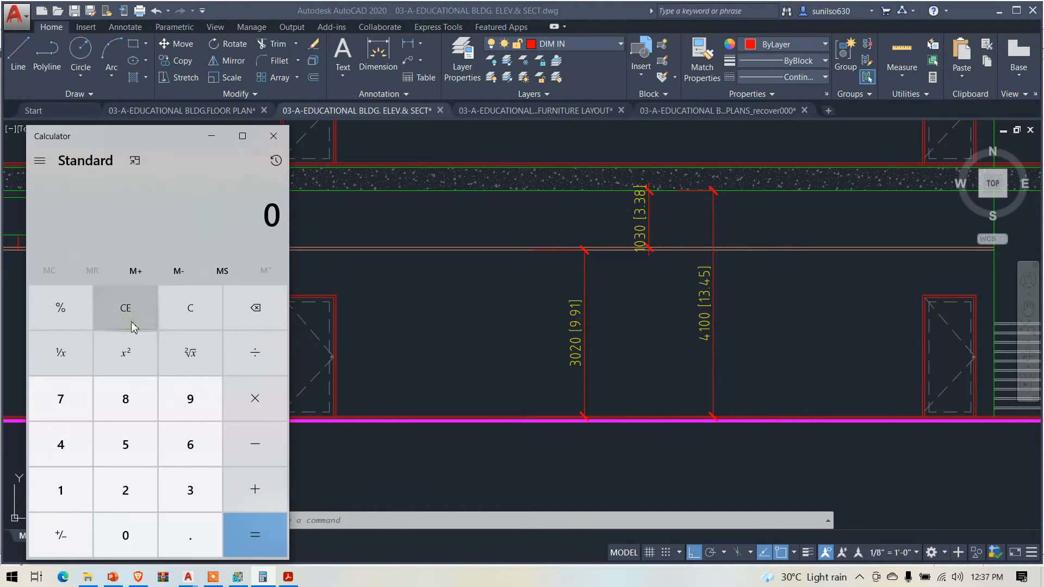
{"action": "type", "text": "36"}
{"action": "left_click", "coordinate": [252, 409]}
{"action": "type", "text": "1"}
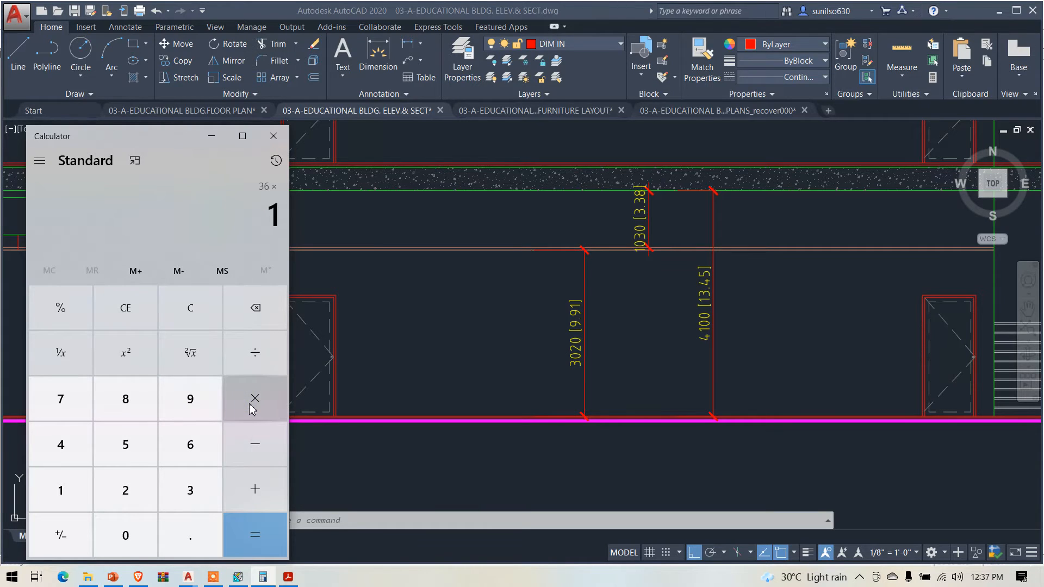
{"action": "type", "text": "3.38"}
{"action": "key", "text": "Return"}
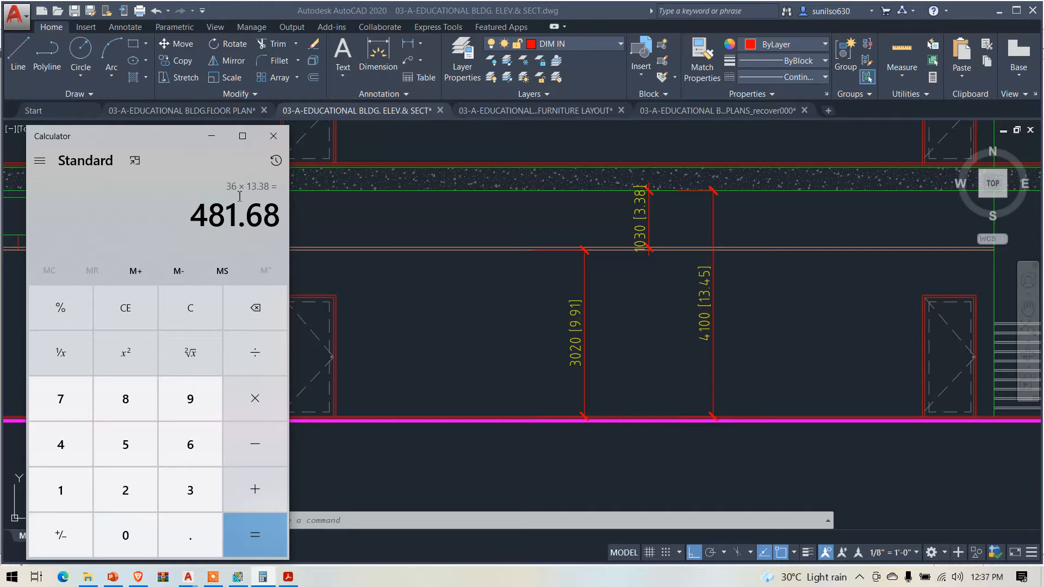
{"action": "left_click", "coordinate": [211, 135]}
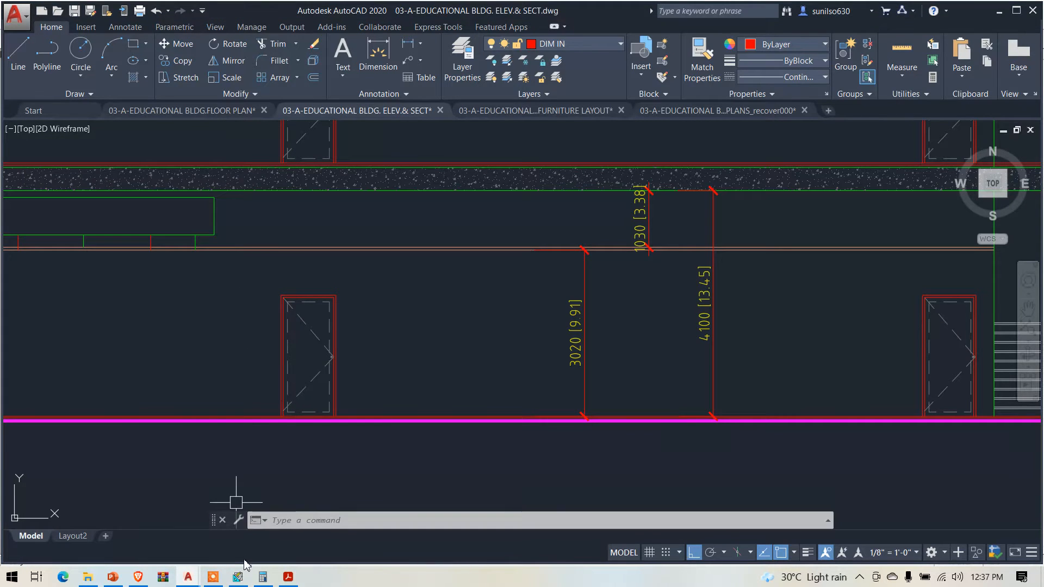
{"action": "left_click", "coordinate": [238, 576]}
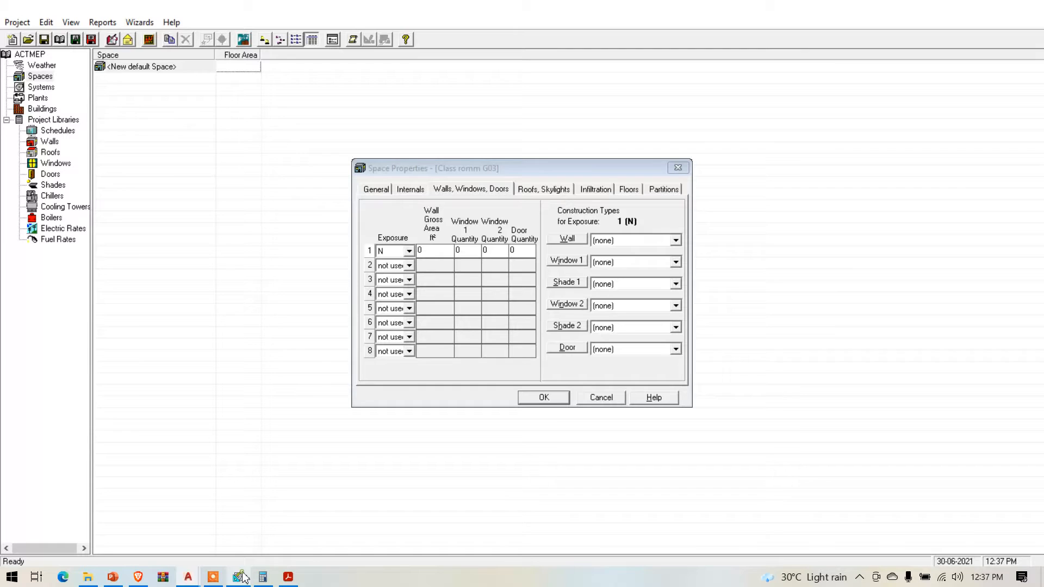
{"action": "left_click", "coordinate": [432, 250]}
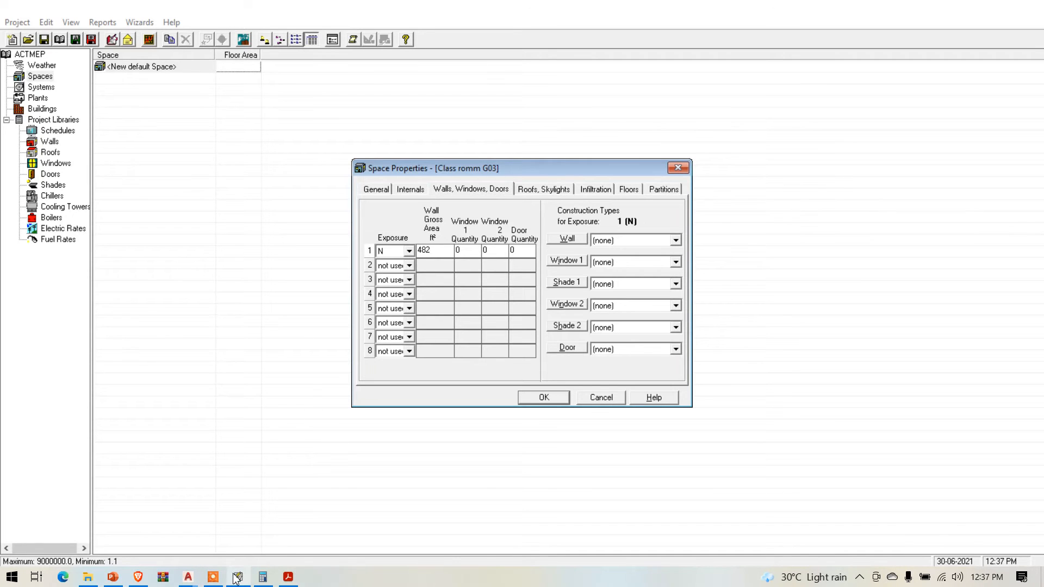
Check Class Room G03's exterior windows on the AutoCAD floor plan and set the N exposure's Window 1 quantity to 2 in HAP
{"action": "left_click", "coordinate": [185, 580]}
{"action": "left_click", "coordinate": [217, 540]}
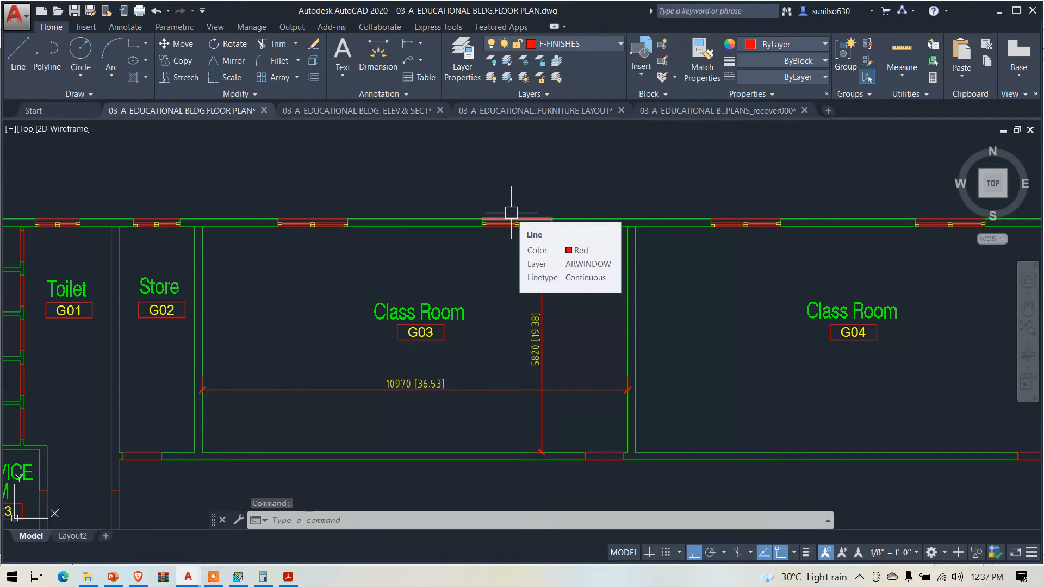
{"action": "key", "text": "alt+Tab"}
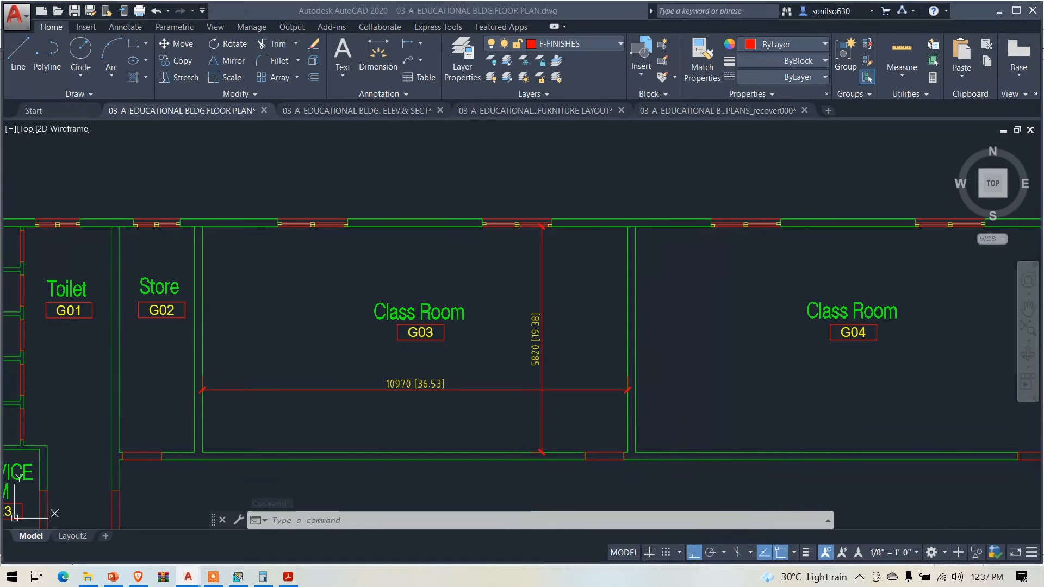
{"action": "key", "text": "alt+Tab"}
{"action": "left_click", "coordinate": [466, 254]}
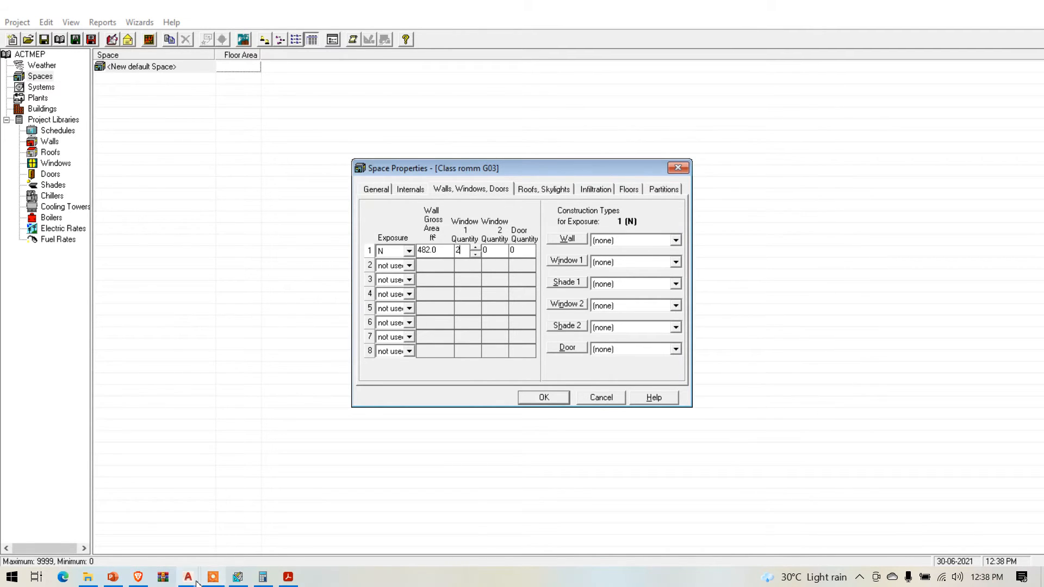
Examine the window dimensions on the building elevation in AutoCAD's elevation and section drawing and return to HAP
{"action": "mouse_move", "coordinate": [191, 577]}
{"action": "left_click", "coordinate": [256, 492]}
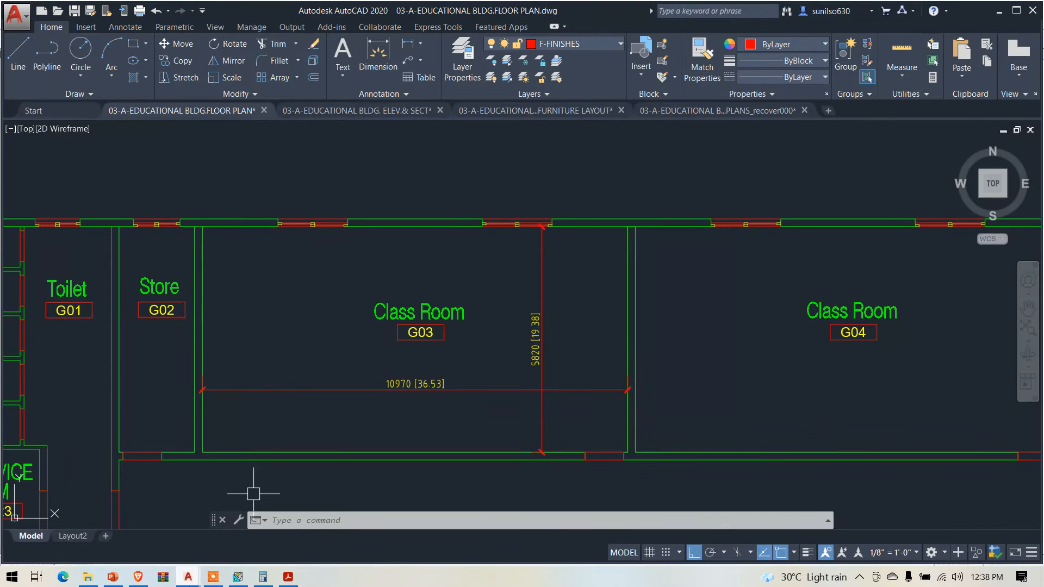
{"action": "left_click", "coordinate": [359, 110]}
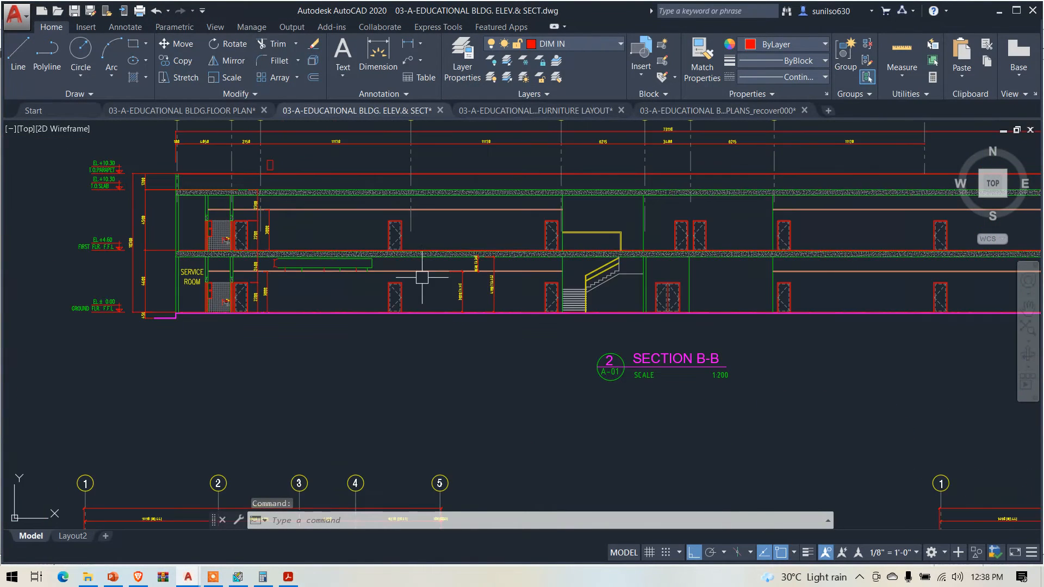
{"action": "scroll", "coordinate": [422, 276], "scroll_direction": "down", "scroll_amount": 4}
{"action": "scroll", "coordinate": [441, 223], "scroll_direction": "up", "scroll_amount": 2}
{"action": "scroll", "coordinate": [494, 435], "scroll_direction": "down", "scroll_amount": 2}
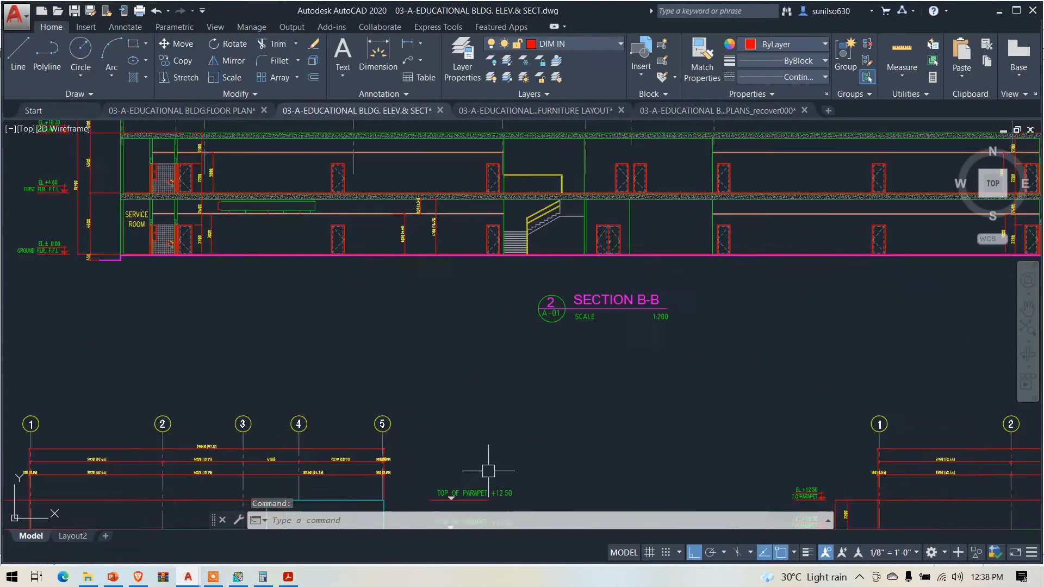
{"action": "scroll", "coordinate": [414, 201], "scroll_direction": "up", "scroll_amount": 4}
{"action": "scroll", "coordinate": [407, 214], "scroll_direction": "up", "scroll_amount": 4}
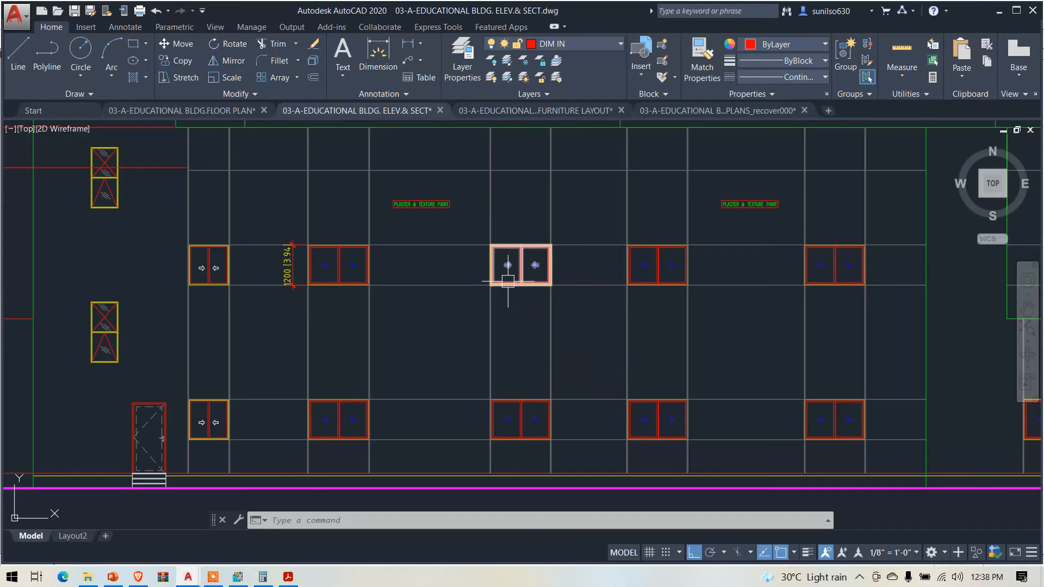
{"action": "key", "text": "alt+Tab"}
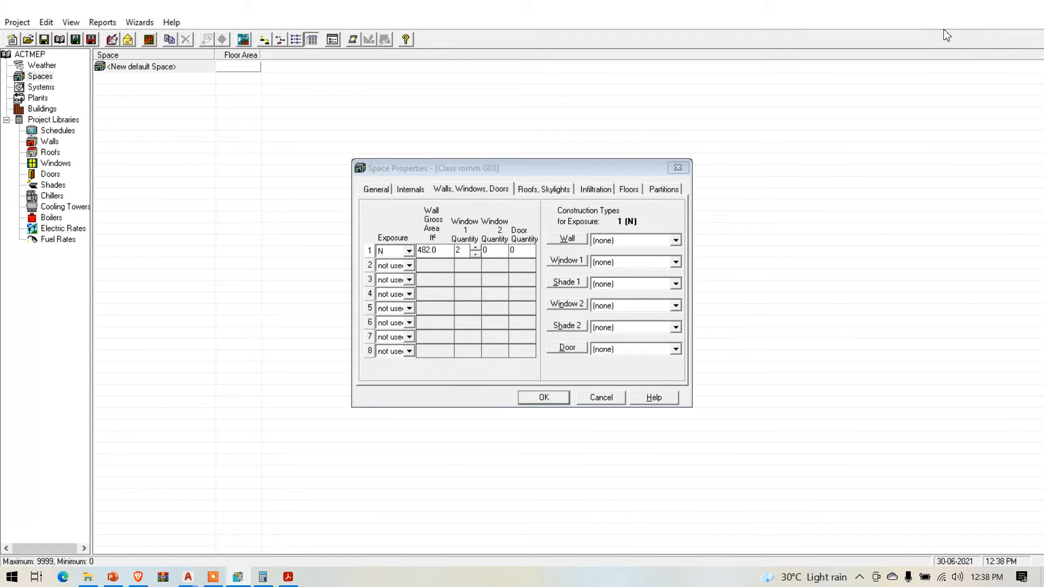
Examine Class Room G03's door and remaining walls on the AutoCAD floor plan and keep HAP's second exposure as not used
{"action": "key", "text": "alt+Tab"}
{"action": "key", "text": "alt+Tab"}
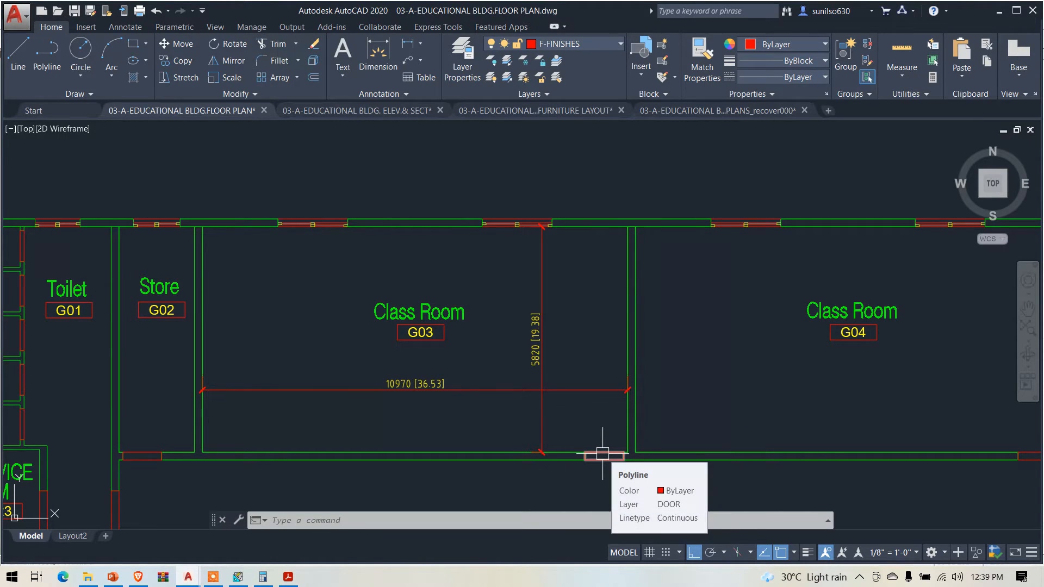
{"action": "mouse_move", "coordinate": [270, 581]}
{"action": "left_click", "coordinate": [238, 577]}
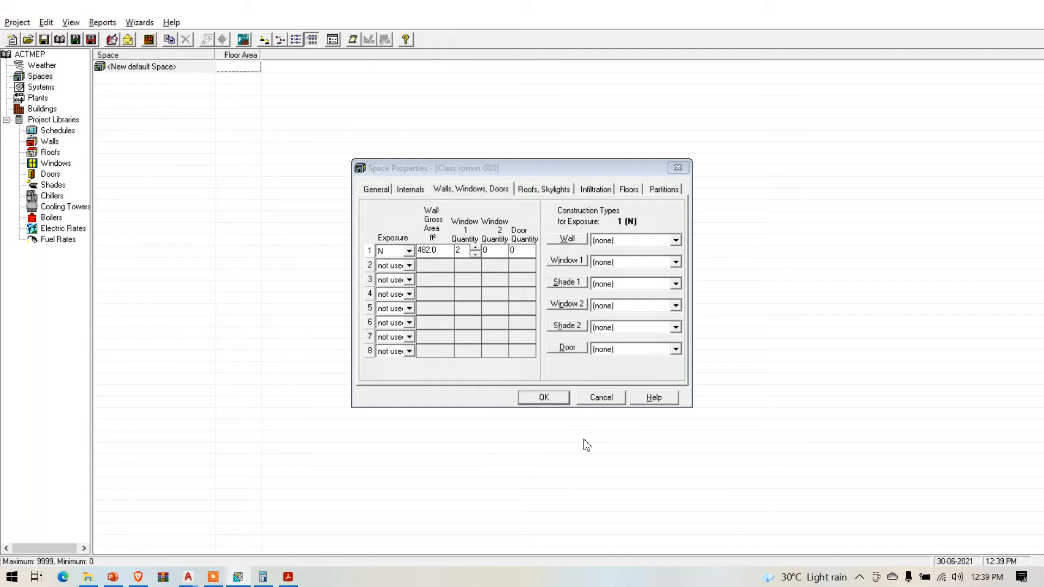
{"action": "key", "text": "alt+Tab"}
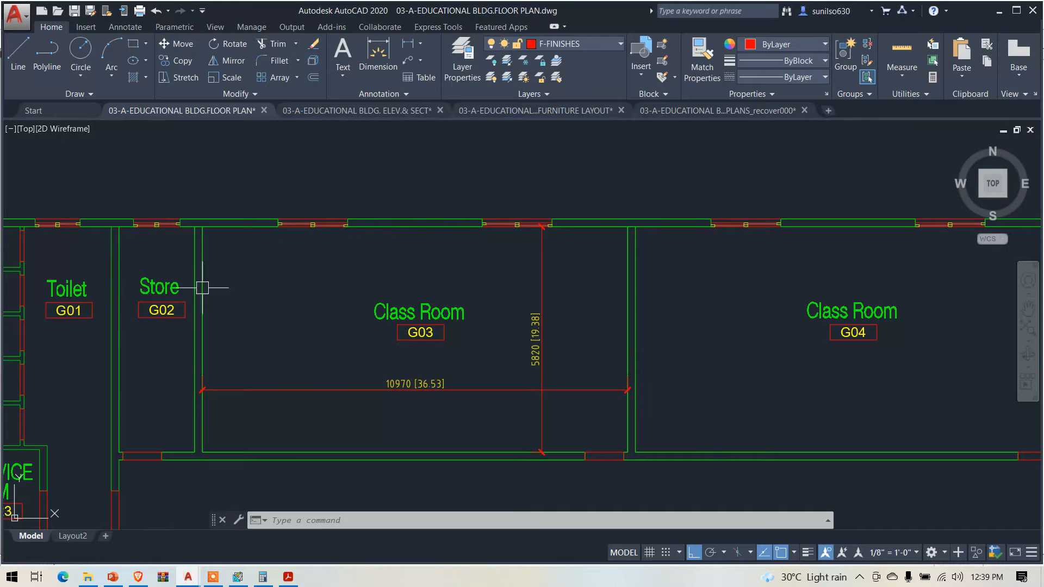
{"action": "mouse_move", "coordinate": [197, 446]}
{"action": "left_click", "coordinate": [237, 577]}
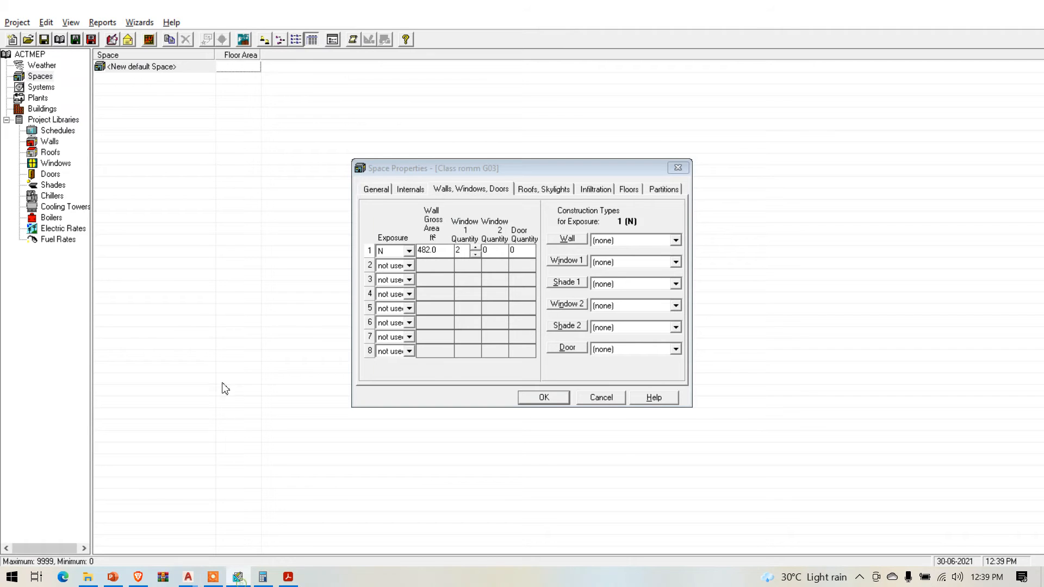
{"action": "left_click", "coordinate": [409, 266]}
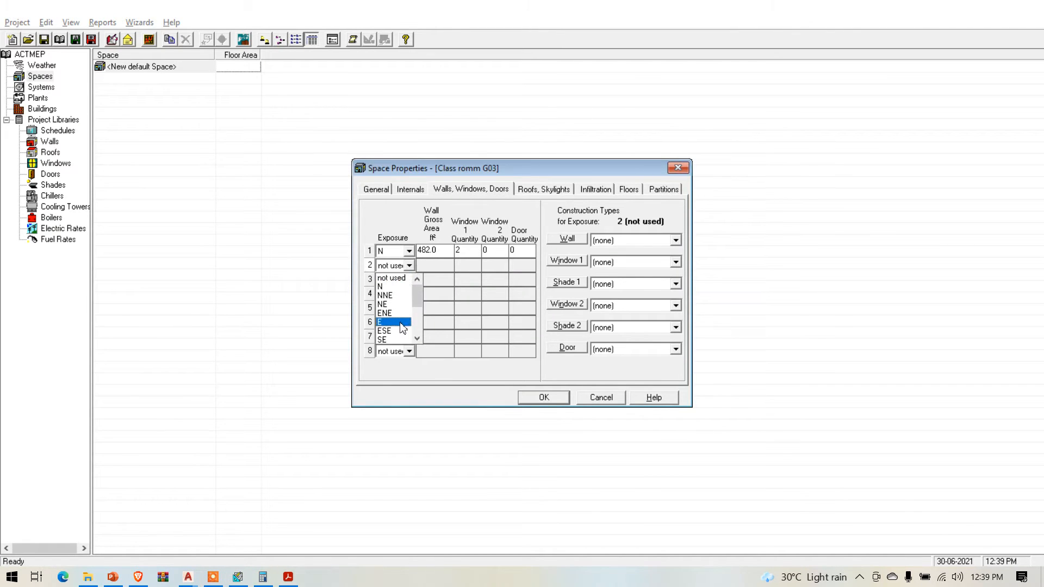
{"action": "left_click", "coordinate": [395, 278]}
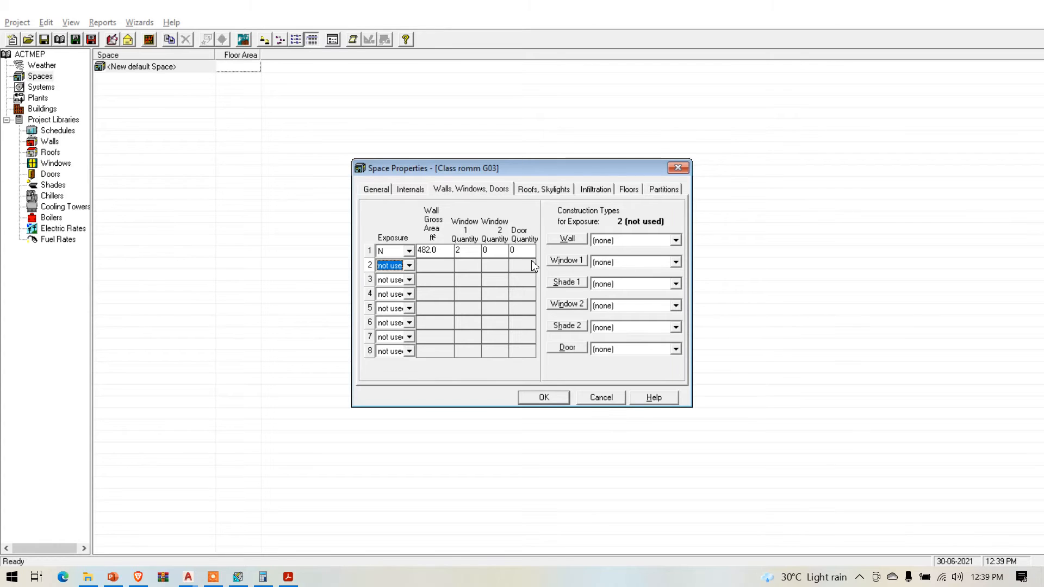
Open the properties for a new wall construction in HAP and examine the External Wall Sec table in the AutoCAD plans drawing
{"action": "left_click", "coordinate": [575, 245]}
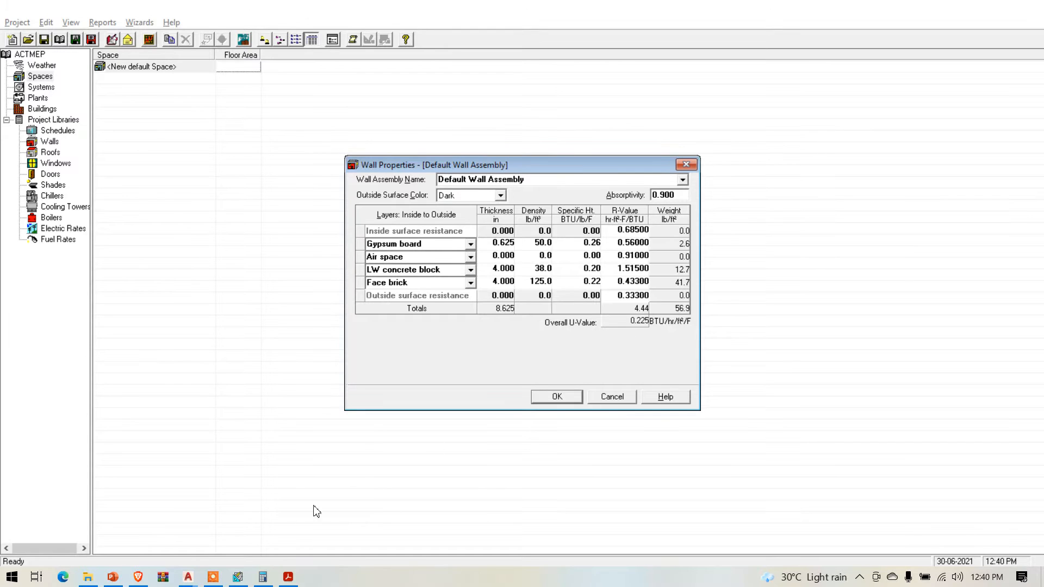
{"action": "left_click", "coordinate": [188, 577]}
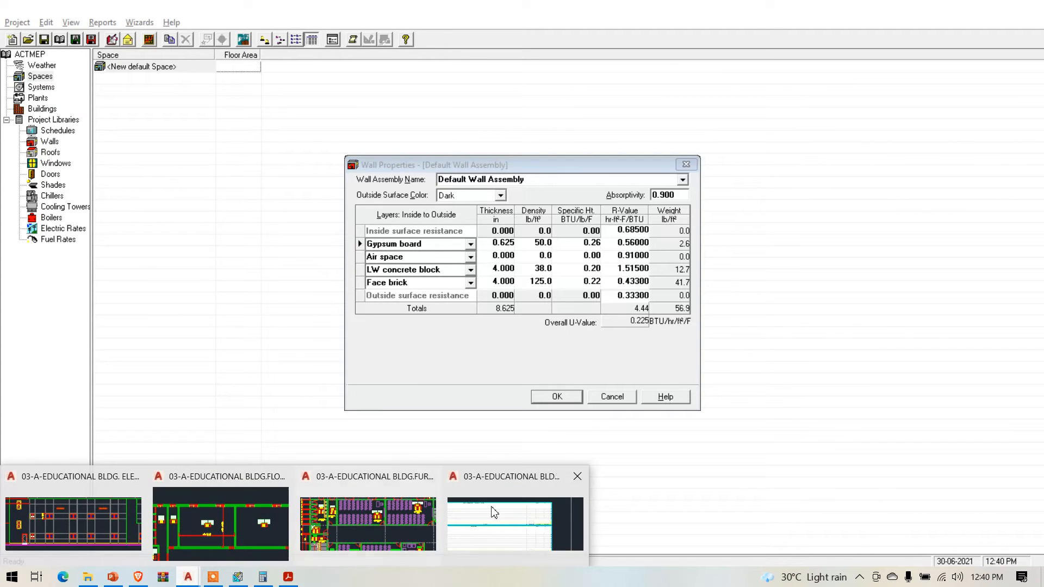
{"action": "left_click", "coordinate": [489, 513]}
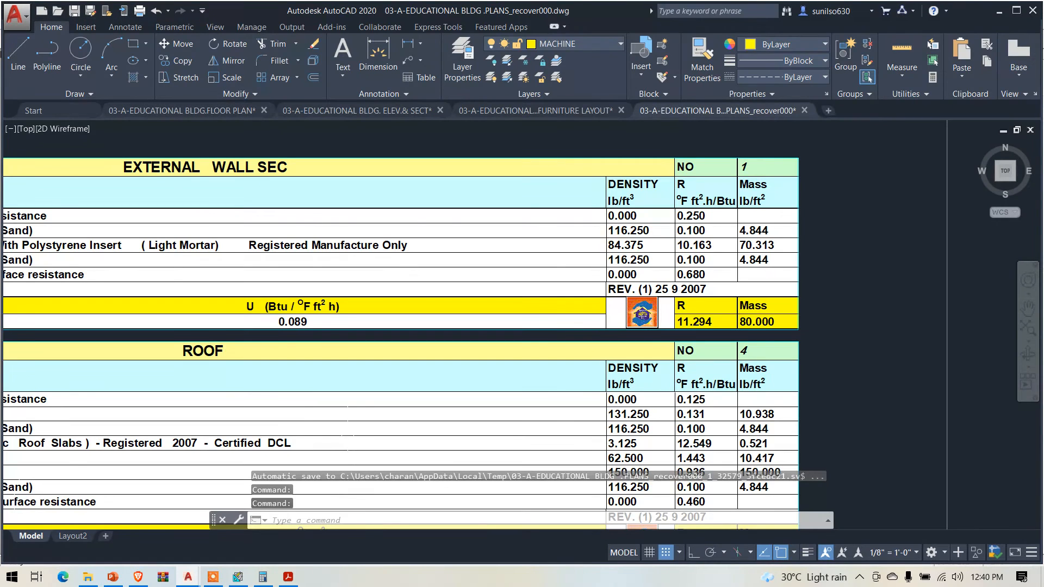
{"action": "scroll", "coordinate": [541, 308], "scroll_direction": "down", "scroll_amount": 2}
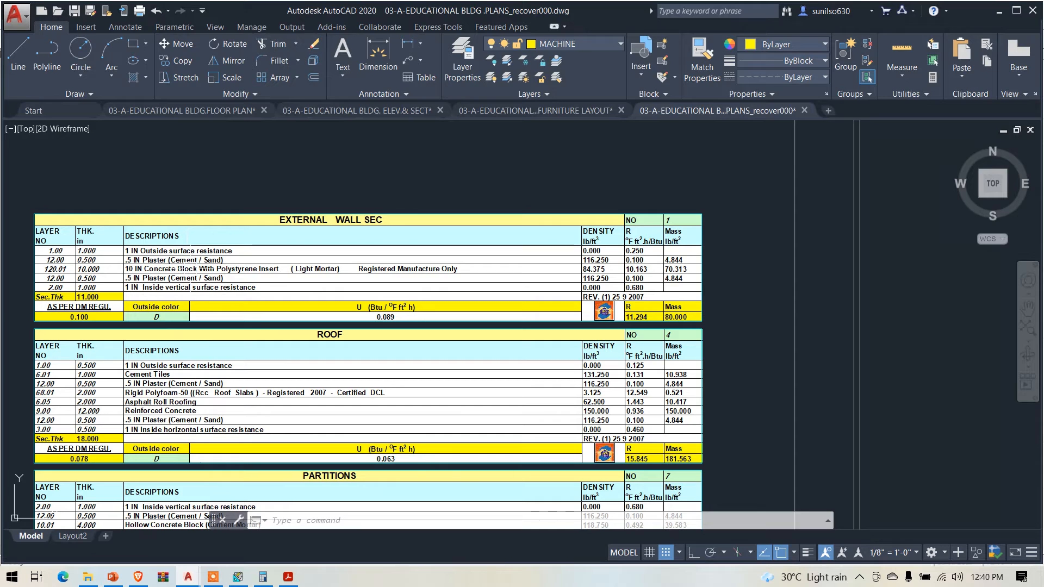
{"action": "left_click", "coordinate": [238, 578]}
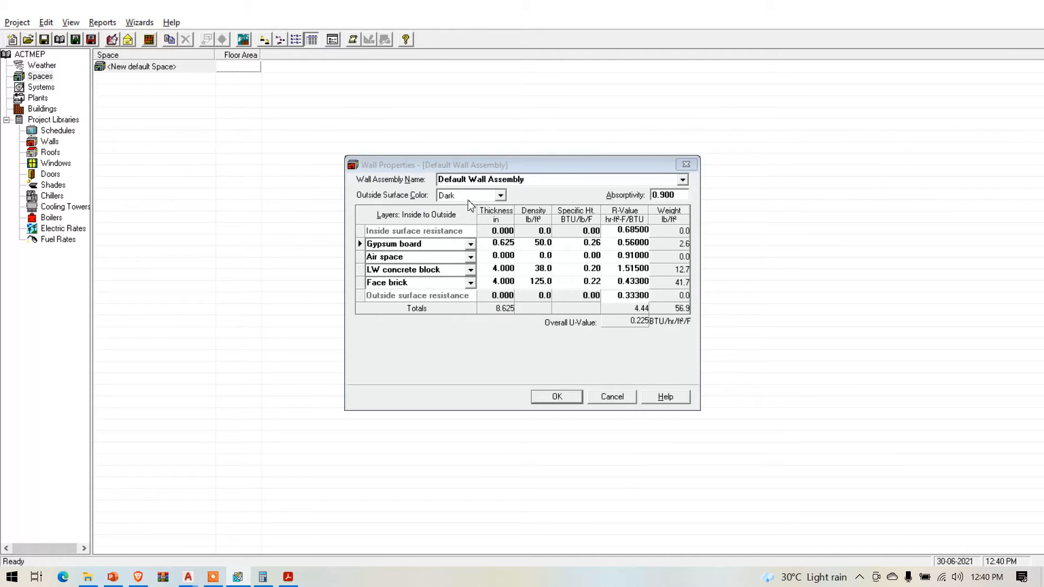
Keep the wall's outside surface color as Dark and name the wall assembly "Extrenal wall"
{"action": "left_click", "coordinate": [500, 195]}
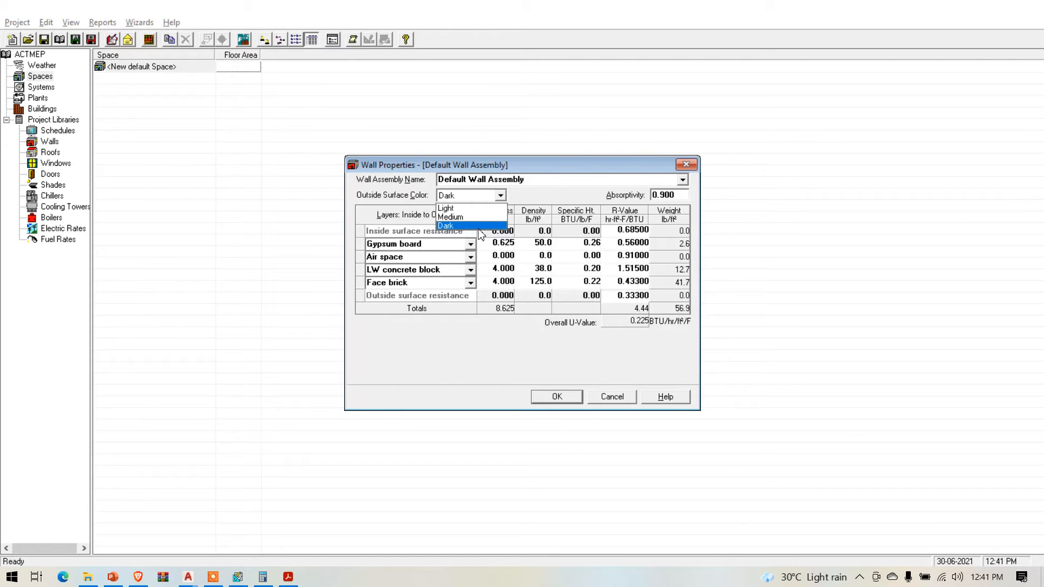
{"action": "left_click", "coordinate": [483, 227]}
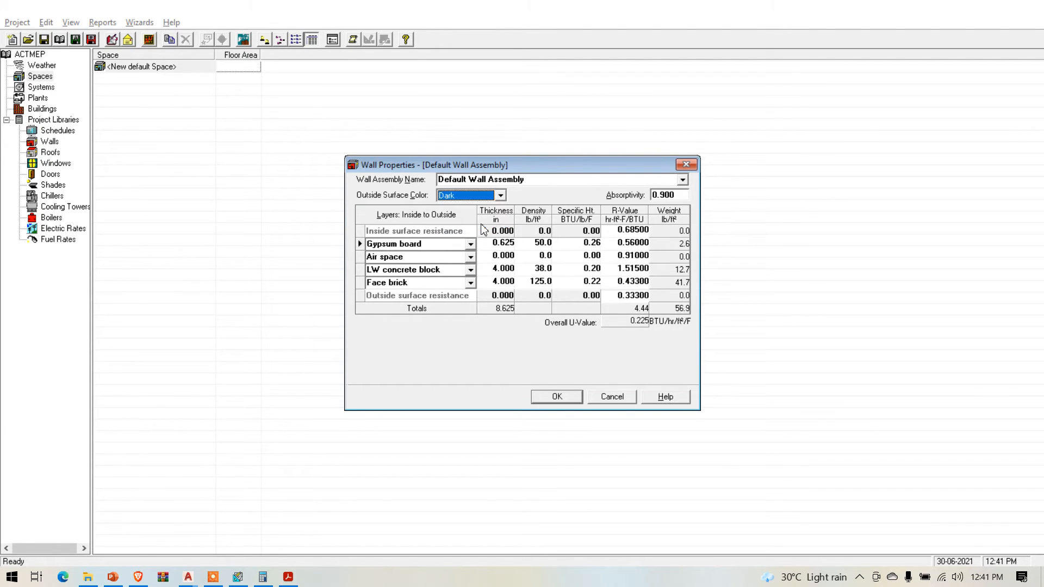
{"action": "left_click", "coordinate": [563, 178]}
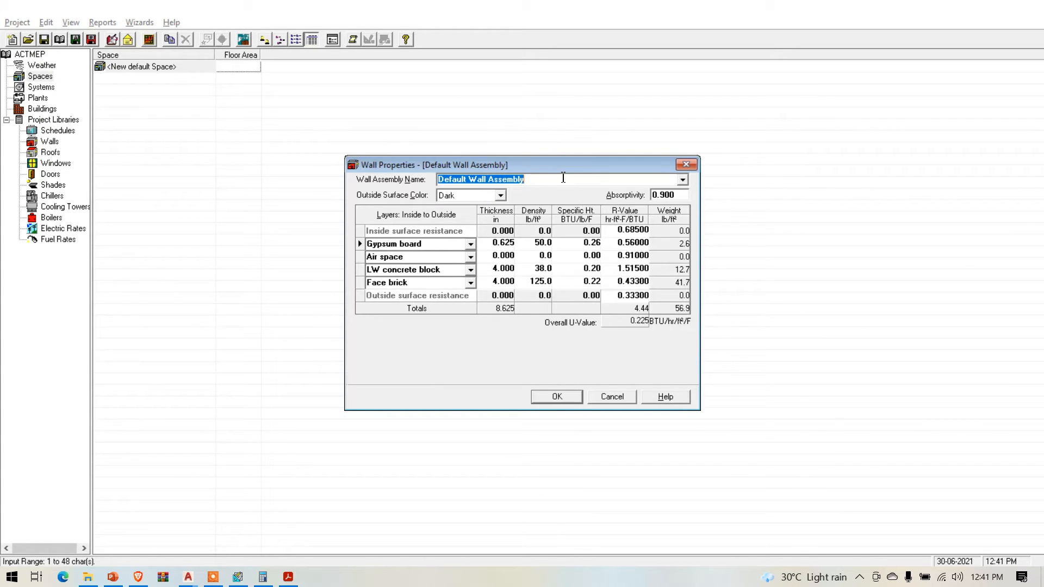
{"action": "type", "text": "Extr"}
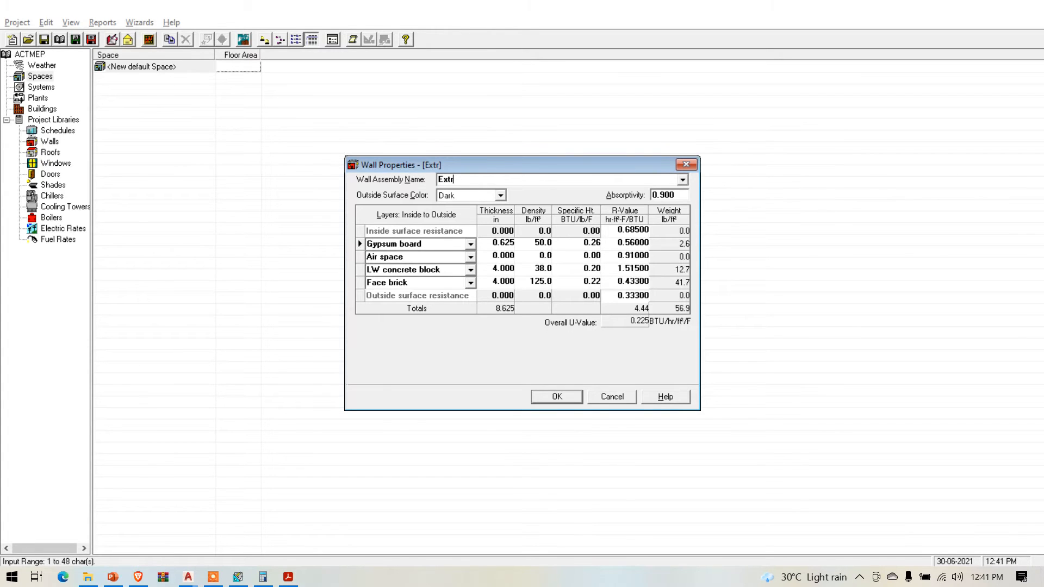
{"action": "type", "text": "enal wall"}
Review the material choices for the wall's first layer and compare them with AutoCAD's External Wall Sec table
{"action": "left_click", "coordinate": [471, 244]}
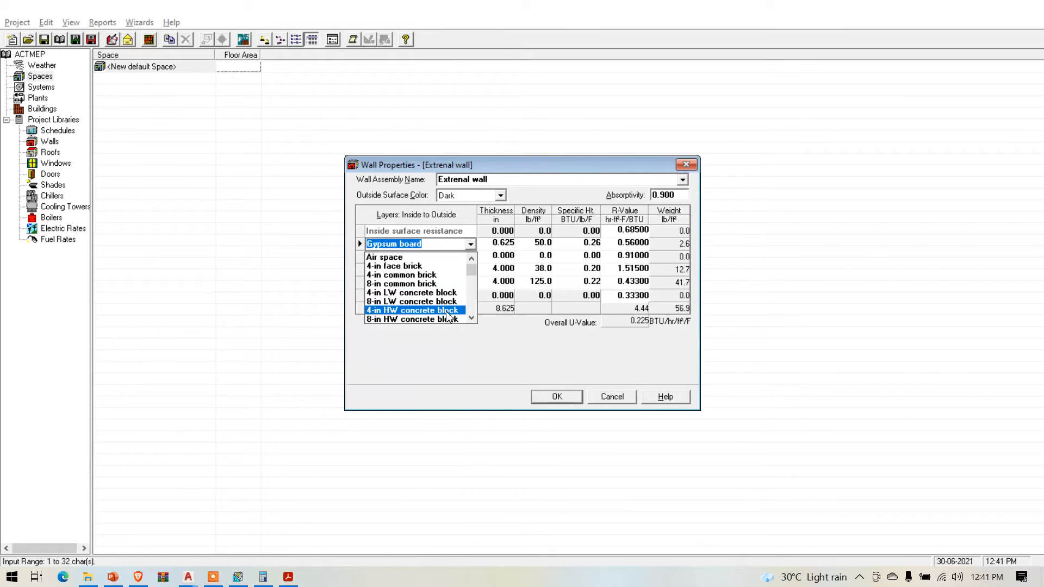
{"action": "left_click", "coordinate": [462, 362]}
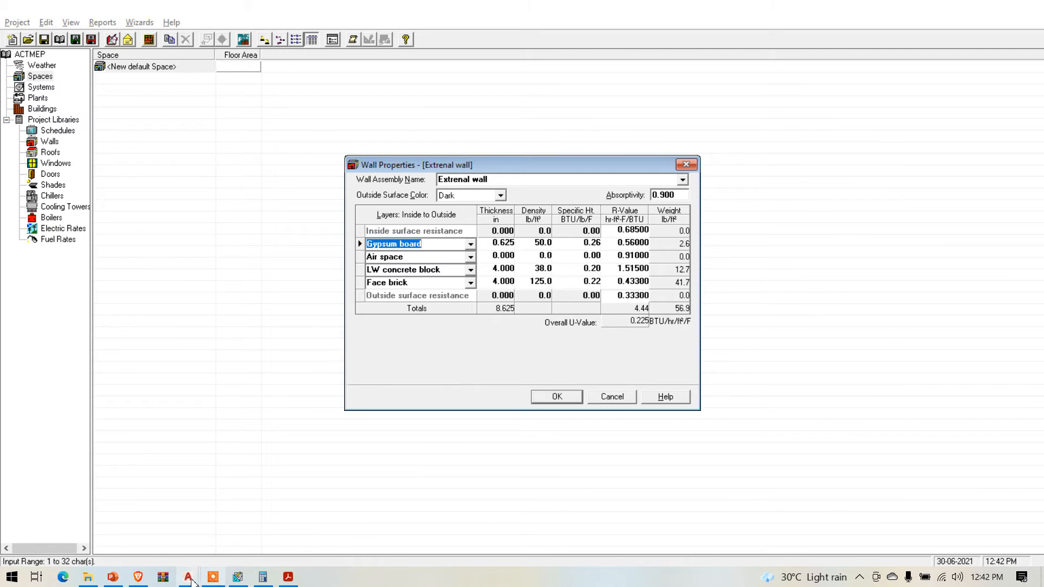
{"action": "mouse_move", "coordinate": [190, 578]}
{"action": "left_click", "coordinate": [507, 527]}
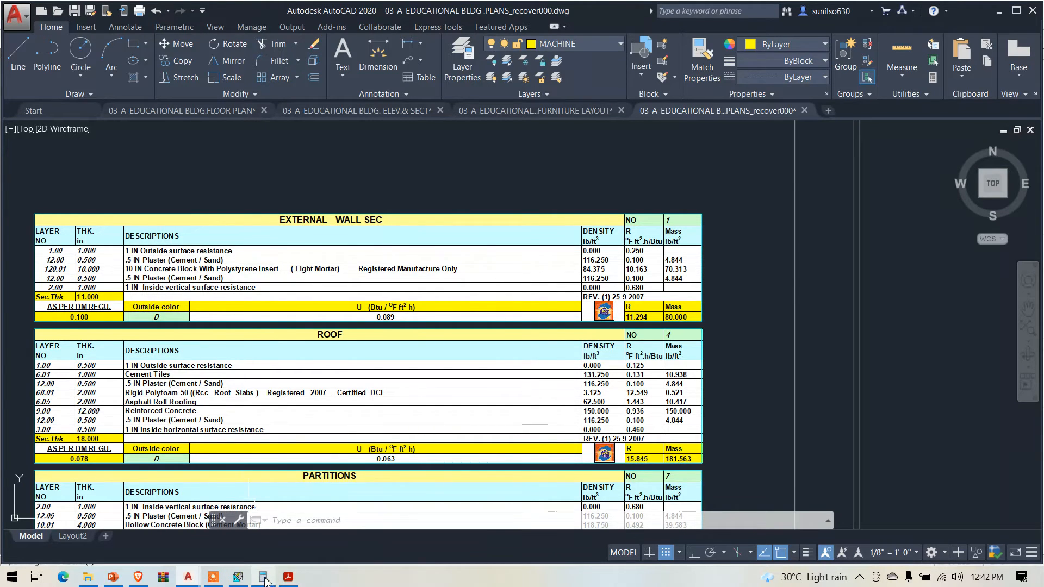
{"action": "left_click", "coordinate": [245, 581]}
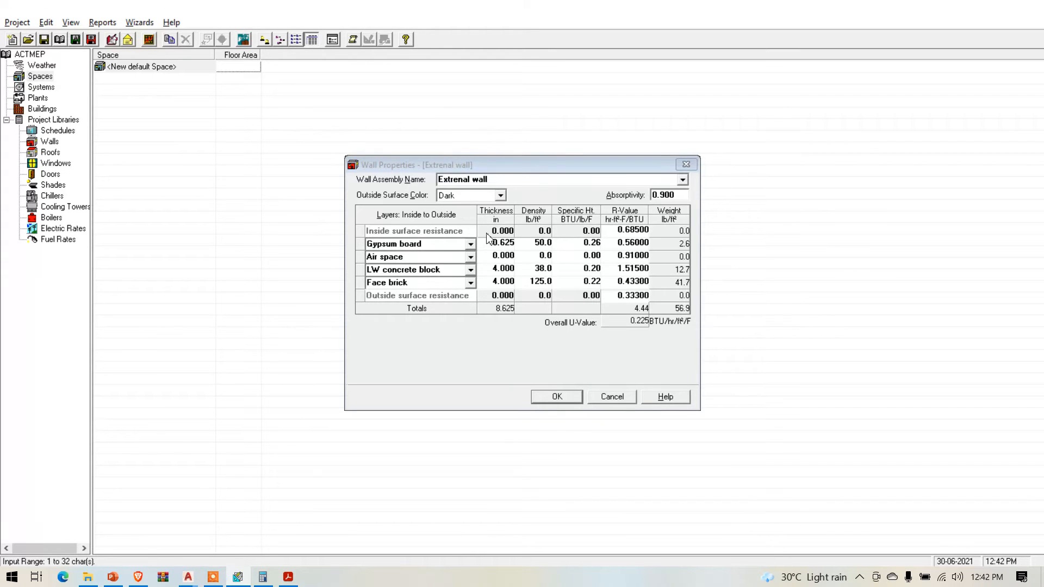
Look up the R-values in AutoCAD's External Wall Sec table and set the inside surface resistance to 0.68 in HAP
{"action": "left_click", "coordinate": [642, 243]}
{"action": "key", "text": "alt+Tab"}
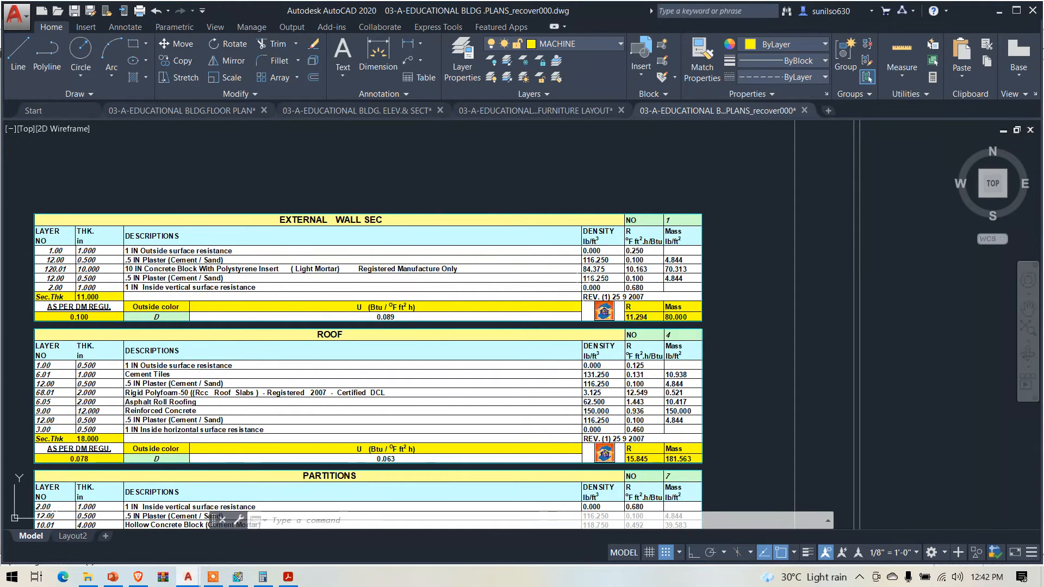
{"action": "scroll", "coordinate": [593, 282], "scroll_direction": "up", "scroll_amount": 2}
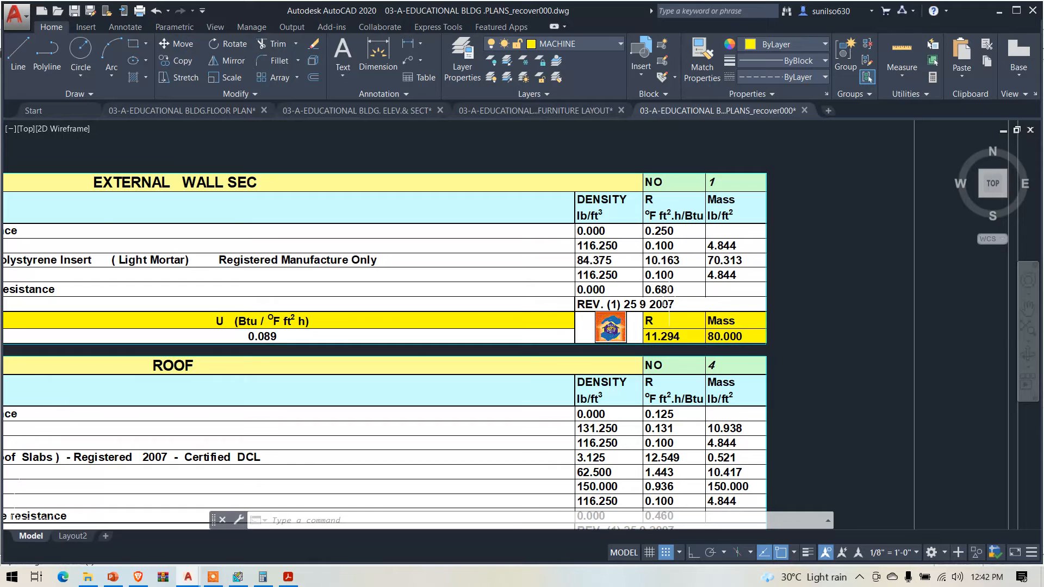
{"action": "key", "text": "alt+Tab"}
{"action": "key", "text": "alt+Tab"}
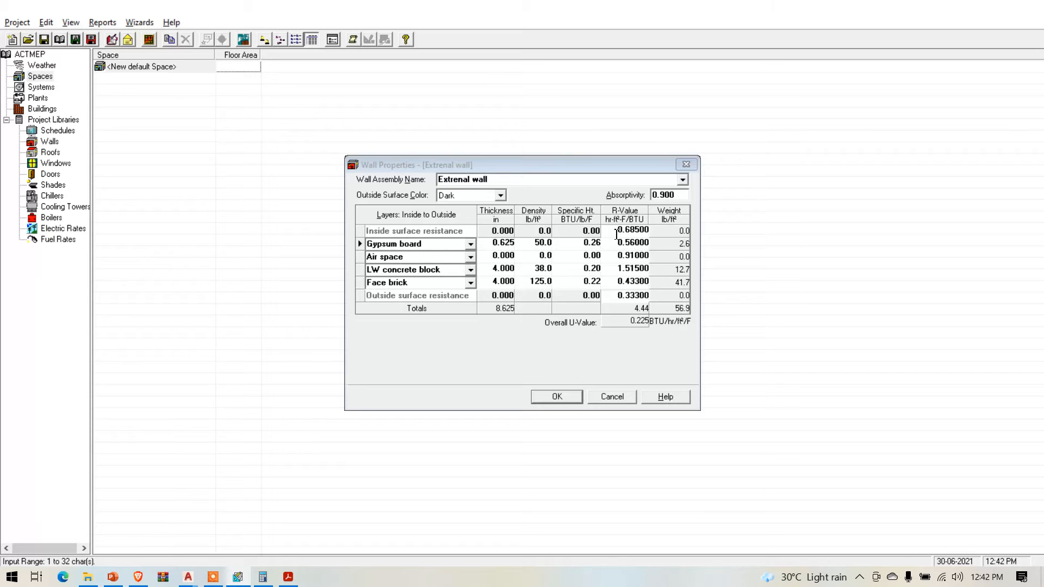
{"action": "left_click", "coordinate": [625, 230]}
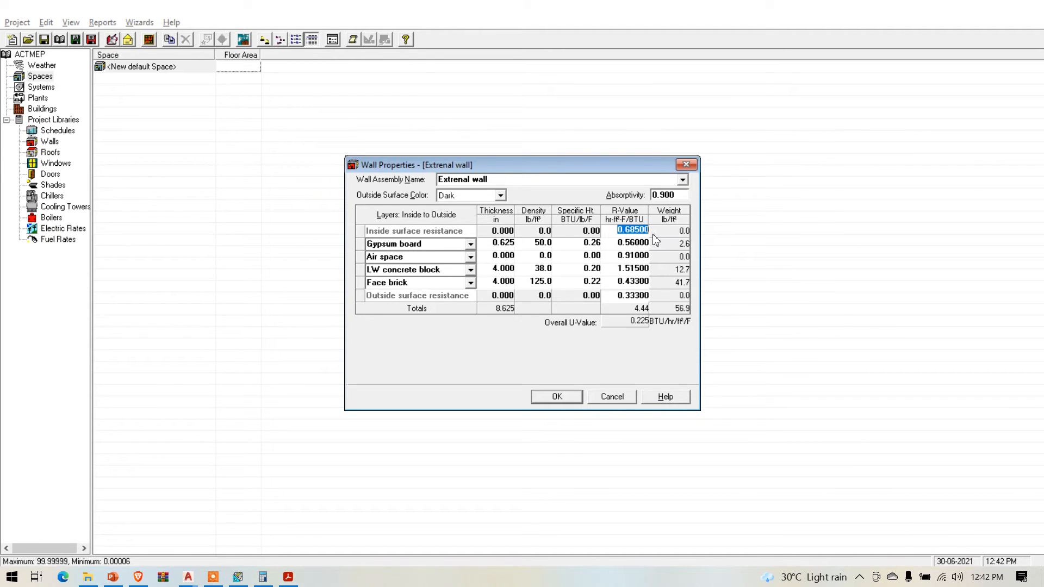
{"action": "type", "text": "0.68"}
{"action": "key", "text": "BackSpace"}
{"action": "key", "text": "BackSpace"}
{"action": "key", "text": "BackSpace"}
{"action": "type", "text": ".68"}
Check the External Wall Sec table in AutoCAD and rename HAP's Gypsum board layer "0.5 in plaster ( cement/sand)"
{"action": "left_click", "coordinate": [440, 243]}
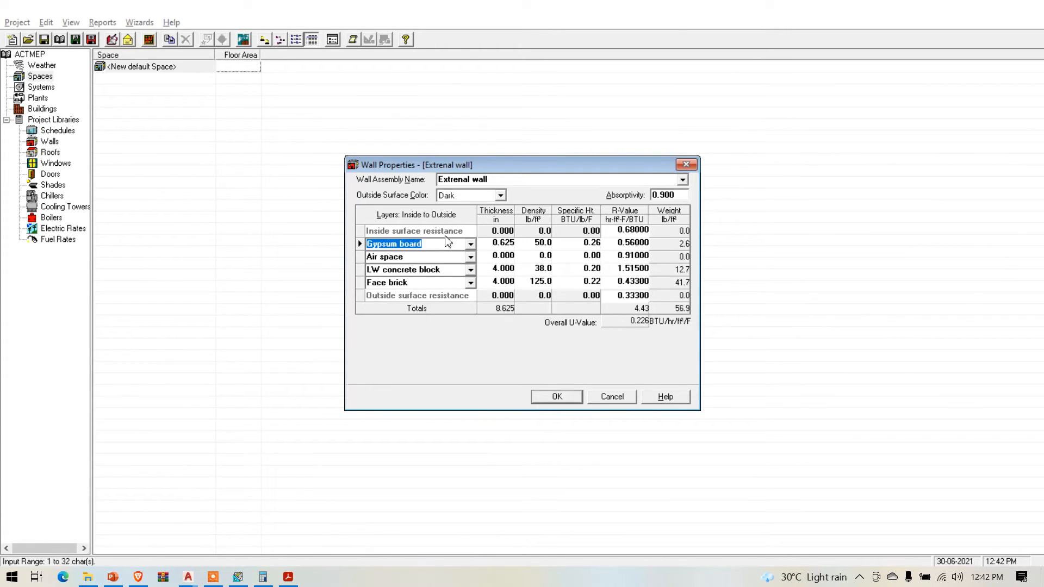
{"action": "key", "text": "alt+Tab"}
{"action": "scroll", "coordinate": [383, 288], "scroll_direction": "down", "scroll_amount": 4}
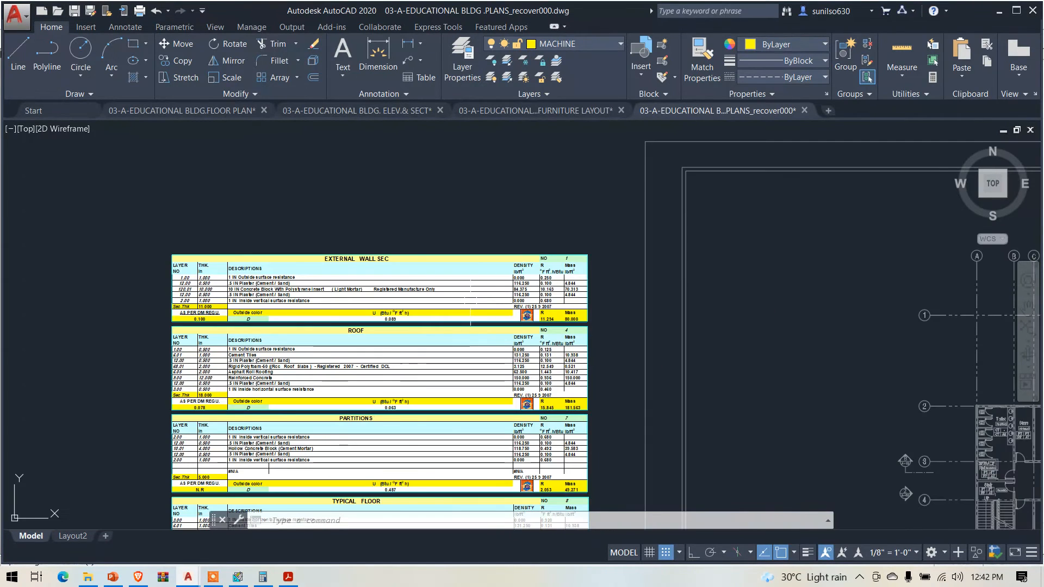
{"action": "scroll", "coordinate": [132, 251], "scroll_direction": "up", "scroll_amount": 4}
{"action": "scroll", "coordinate": [262, 319], "scroll_direction": "up", "scroll_amount": 2}
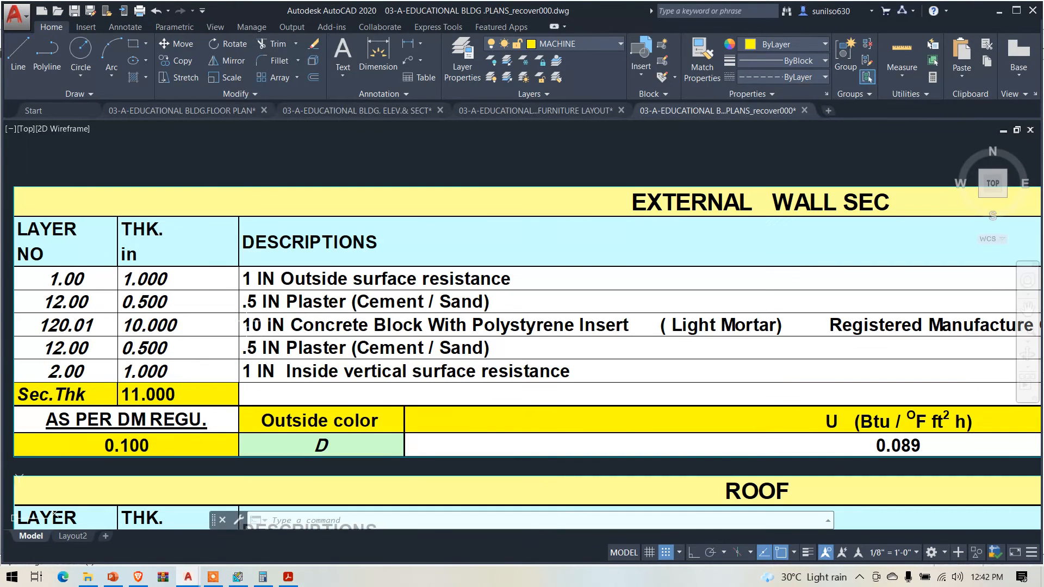
{"action": "key", "text": "alt+Tab"}
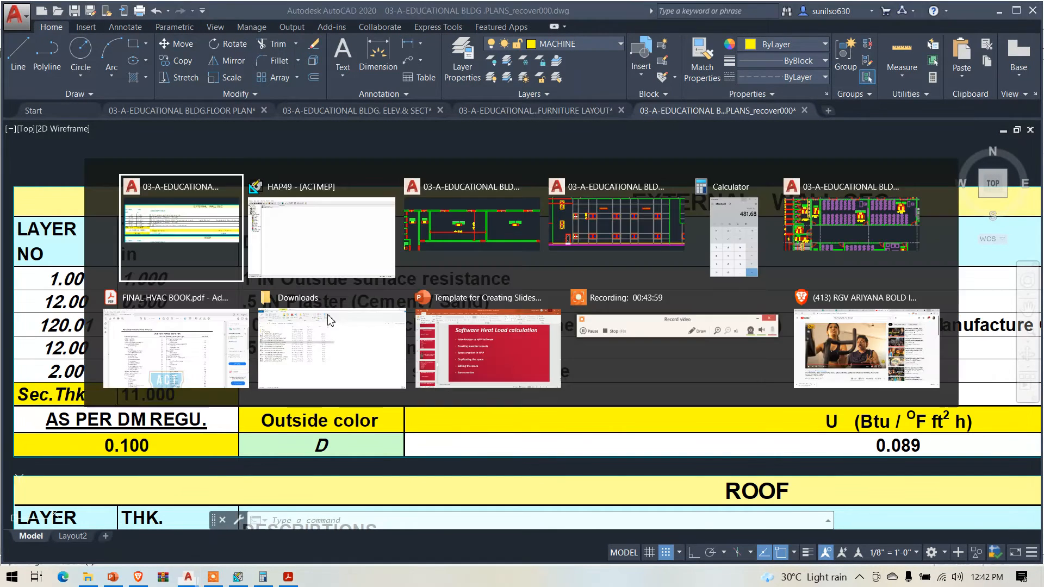
{"action": "key", "text": "alt+Tab"}
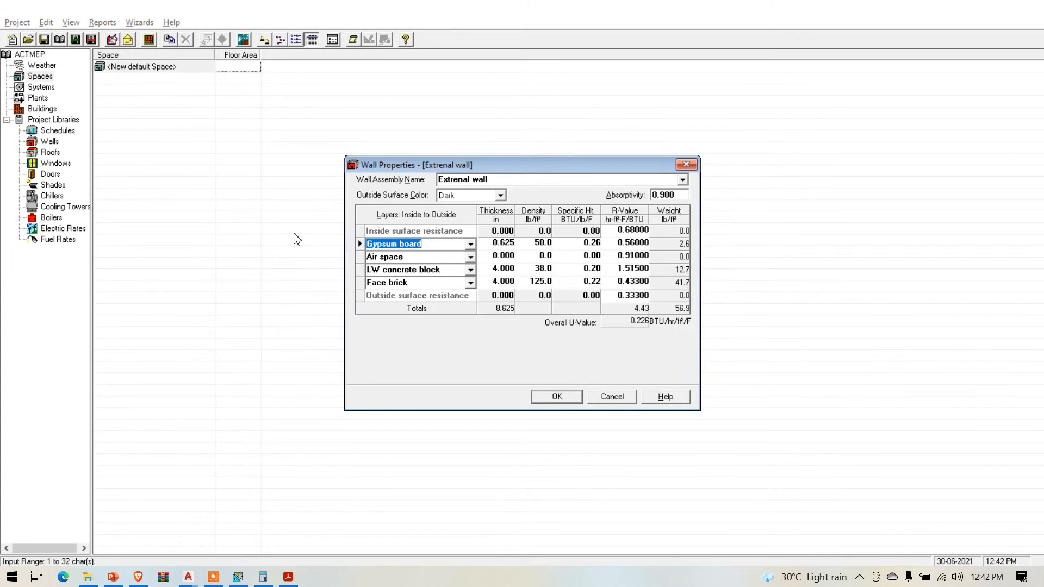
{"action": "type", "text": "0.5 in plaster ( cement"}
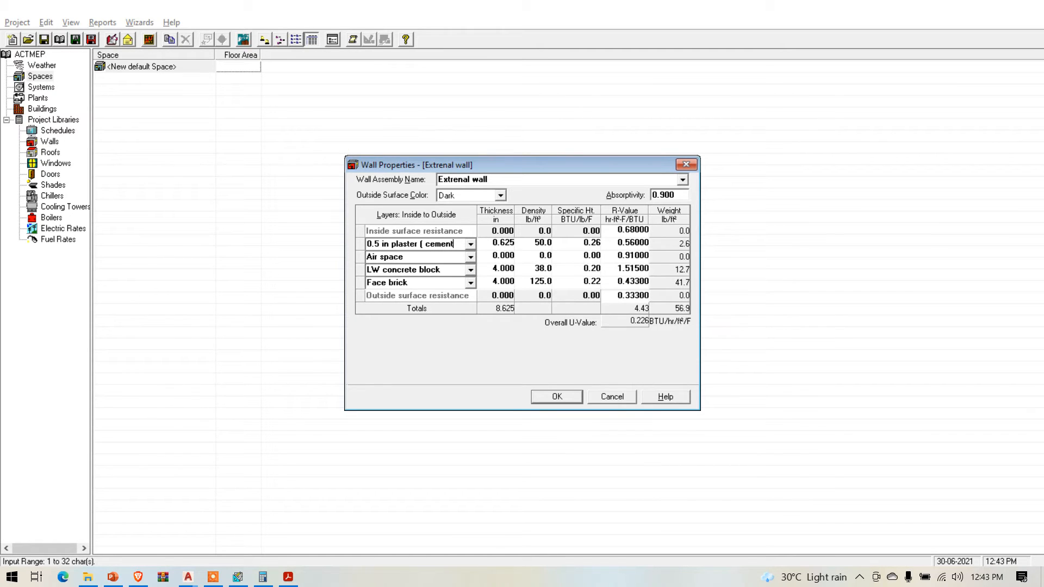
{"action": "type", "text": "/sand)"}
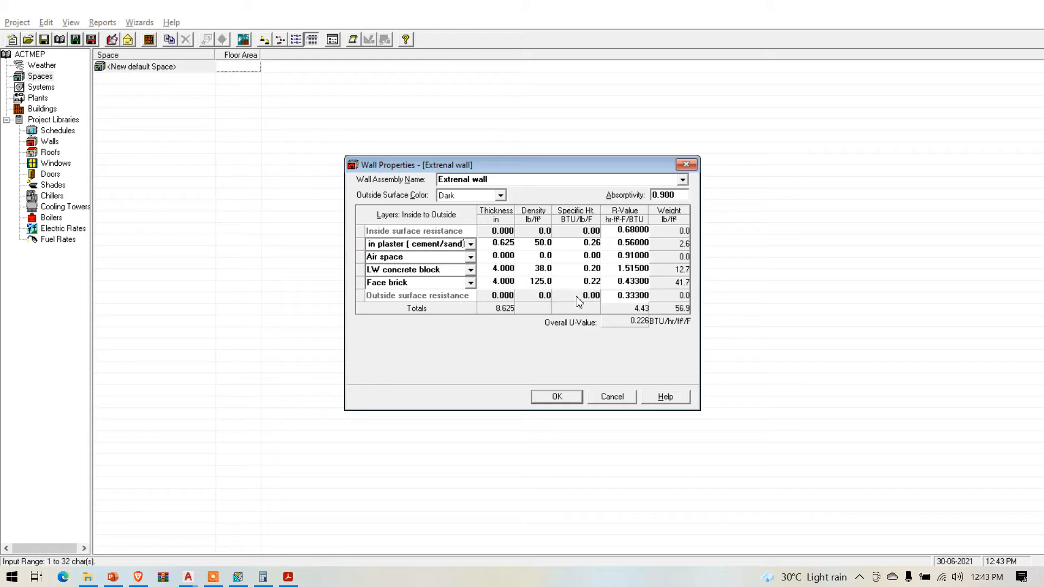
Look up the plaster's R-value in AutoCAD's External Wall Sec table and set that layer's R-value to 0.100 in HAP
{"action": "key", "text": "alt+Tab"}
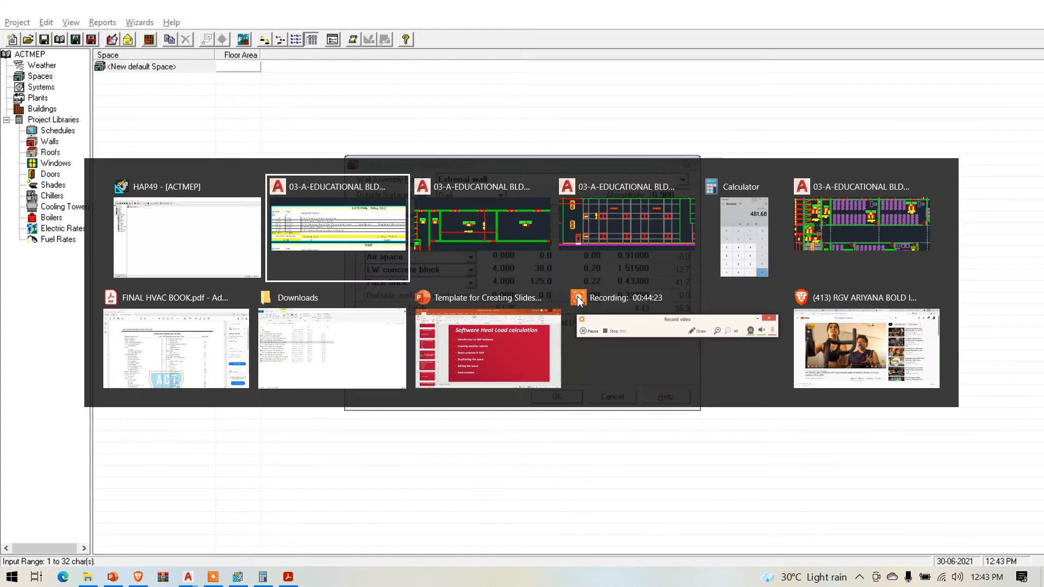
{"action": "scroll", "coordinate": [235, 261], "scroll_direction": "down", "scroll_amount": 2}
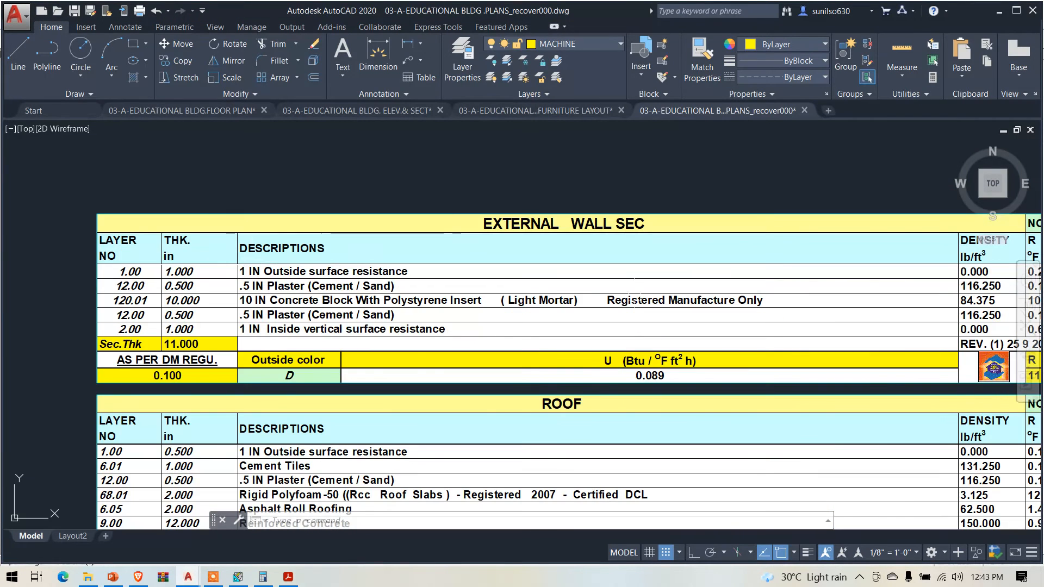
{"action": "scroll", "coordinate": [723, 293], "scroll_direction": "down", "scroll_amount": 2}
{"action": "scroll", "coordinate": [764, 270], "scroll_direction": "up", "scroll_amount": 2}
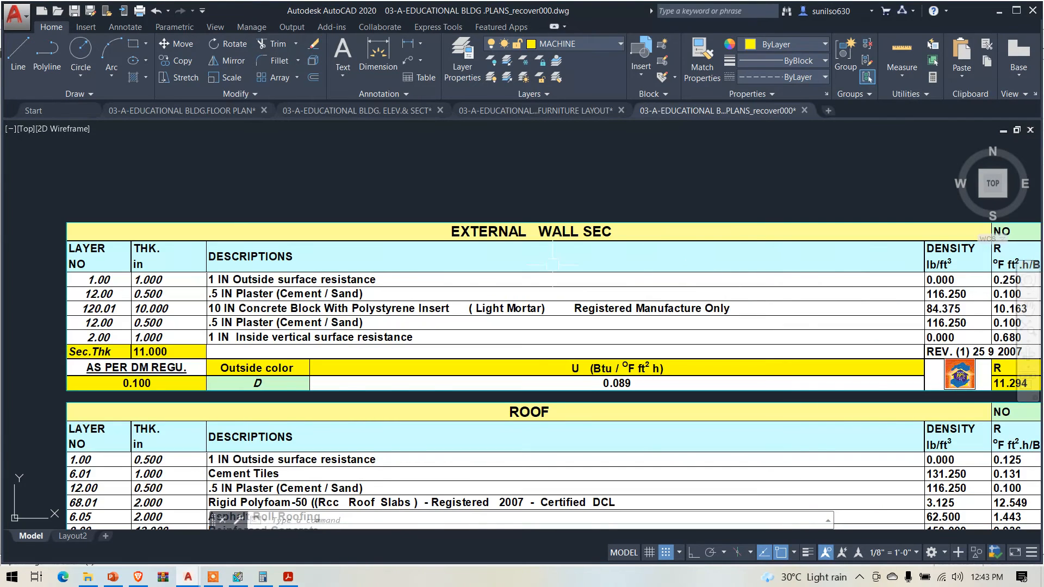
{"action": "scroll", "coordinate": [553, 265], "scroll_direction": "down", "scroll_amount": 2}
{"action": "scroll", "coordinate": [789, 279], "scroll_direction": "up", "scroll_amount": 2}
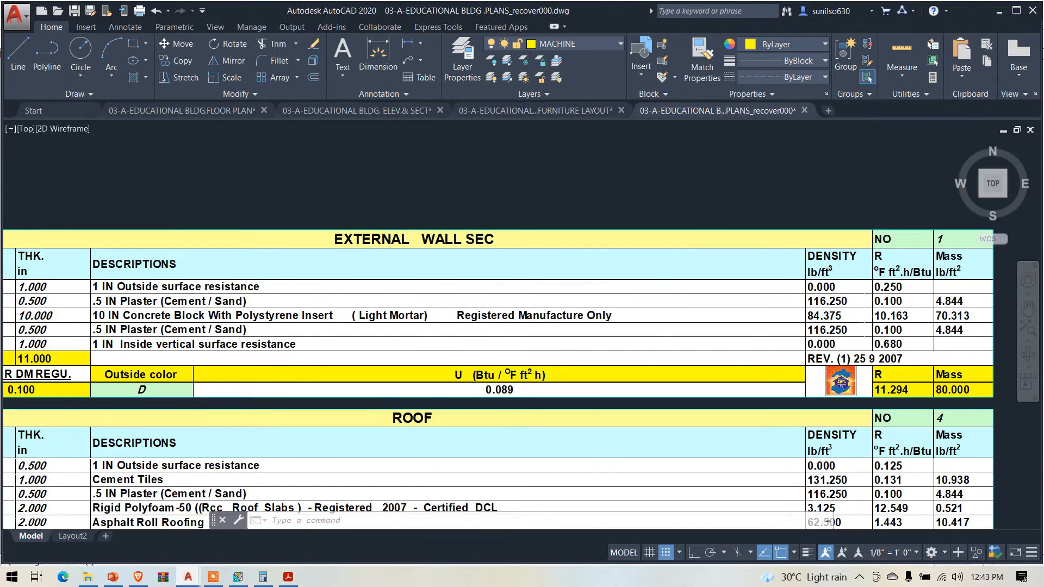
{"action": "key", "text": "alt+Tab"}
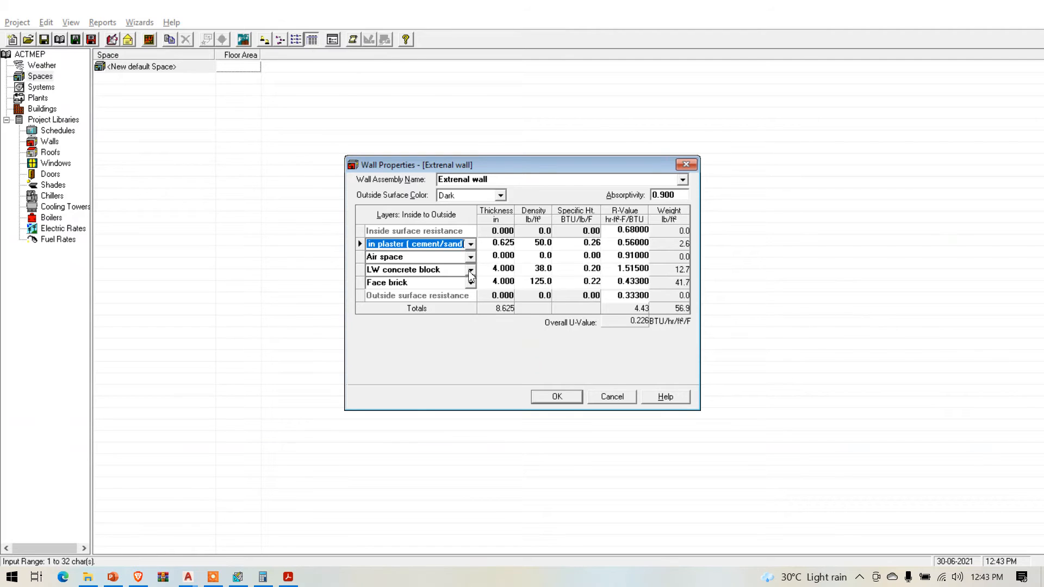
{"action": "left_click", "coordinate": [616, 241]}
{"action": "double_click", "coordinate": [616, 241]}
{"action": "type", "text": "0.100"}
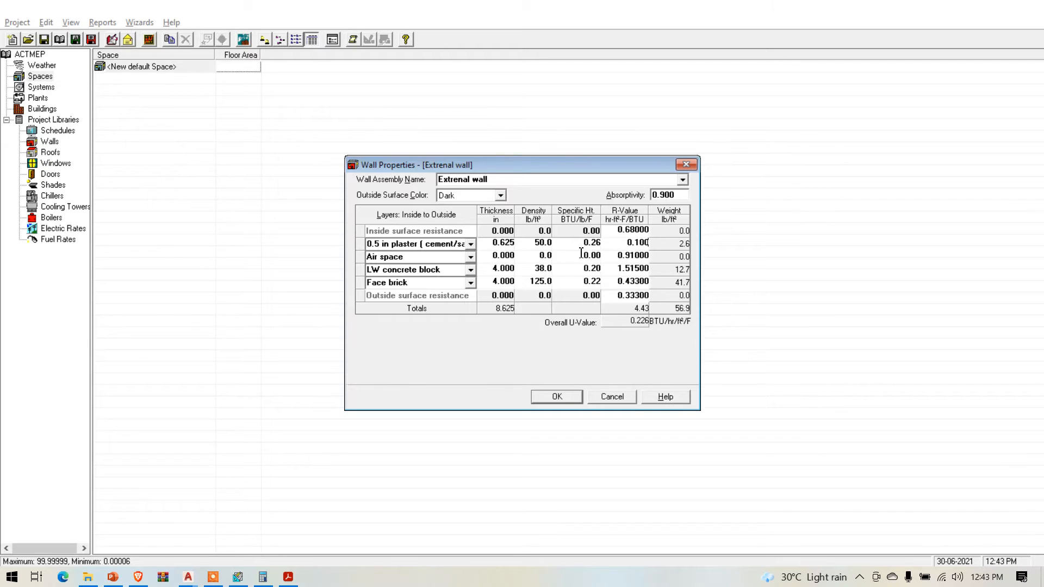
Rename the wall's Air space layer "10 in concrit block"
{"action": "left_click", "coordinate": [423, 256]}
{"action": "type", "text": "10"}
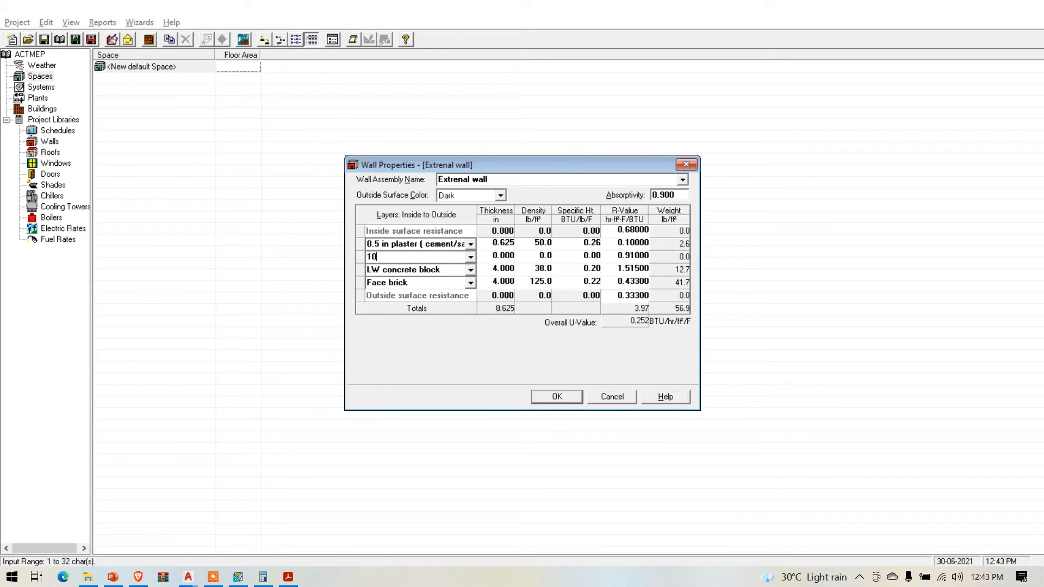
{"action": "type", "text": " in concrit block"}
Look up the concrete block's R-value in AutoCAD's wall table and set that layer's R-value to 10.163 in HAP
{"action": "key", "text": "alt+Tab"}
{"action": "key", "text": "alt+Tab"}
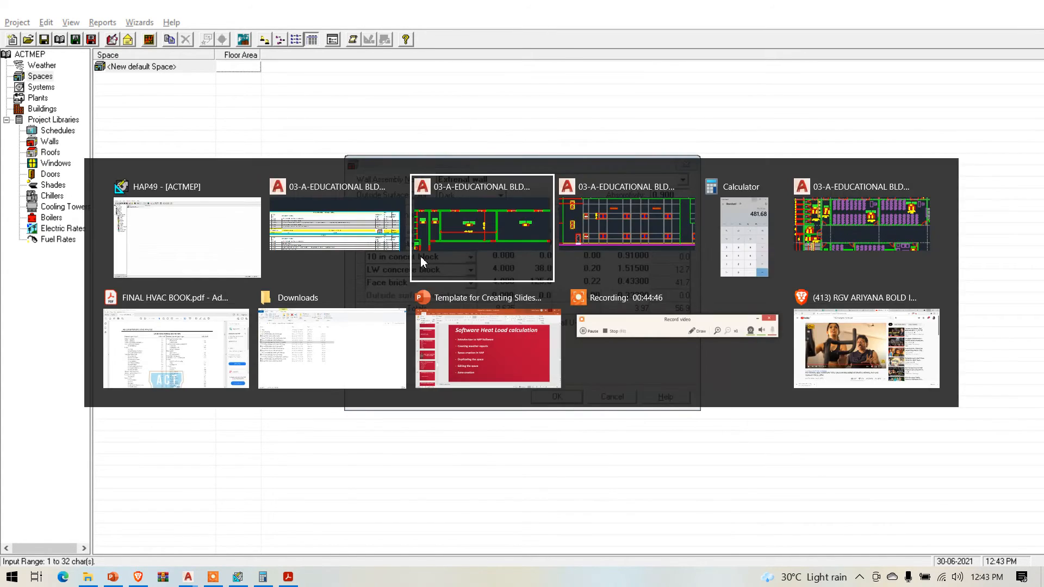
{"action": "key", "text": "alt+Tab"}
{"action": "key", "text": "alt+Tab"}
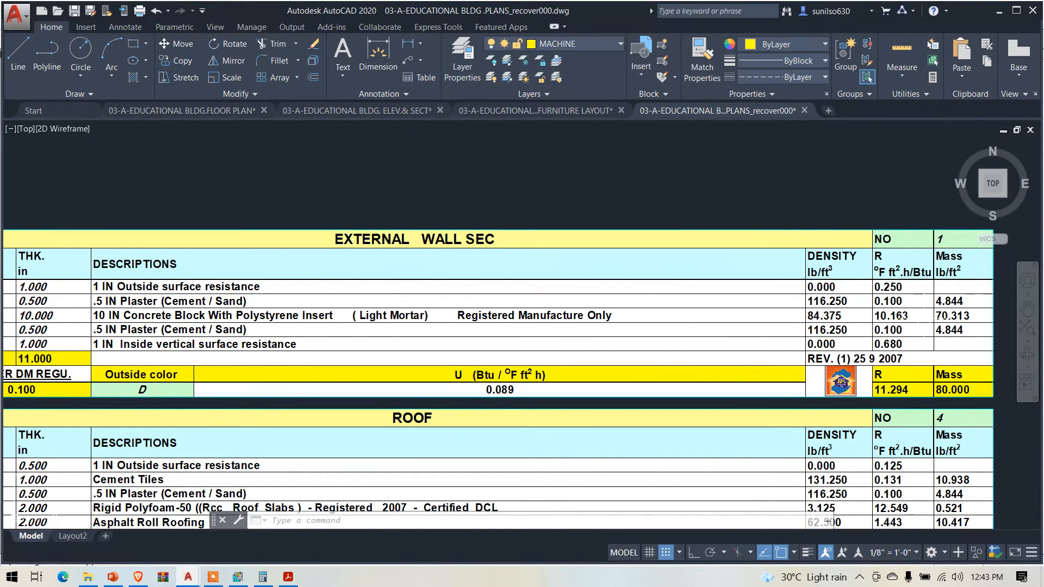
{"action": "key", "text": "alt+Tab"}
{"action": "key", "text": "alt+Tab"}
{"action": "key", "text": "alt+Tab"}
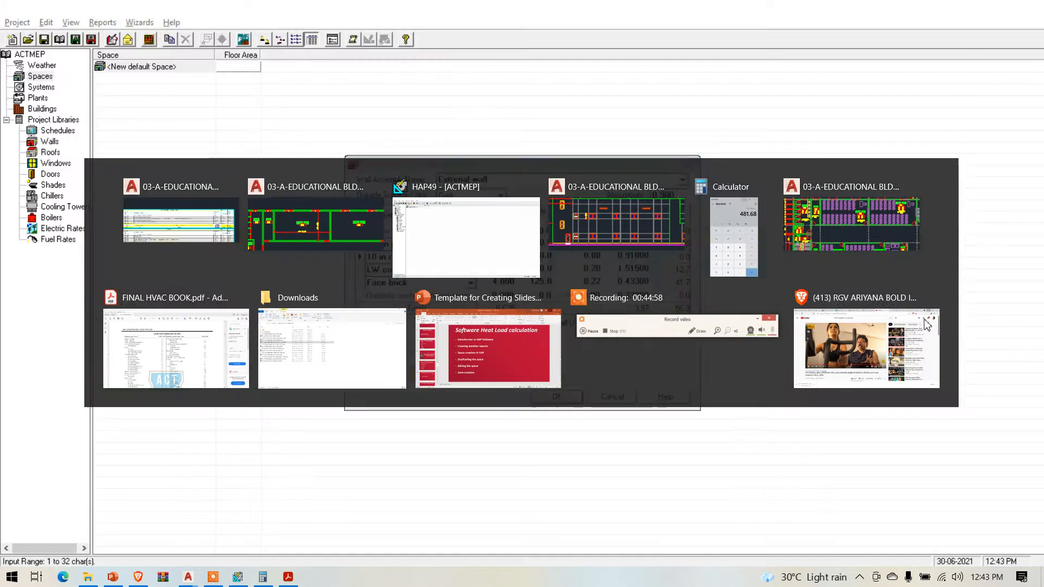
{"action": "left_click", "coordinate": [627, 256]}
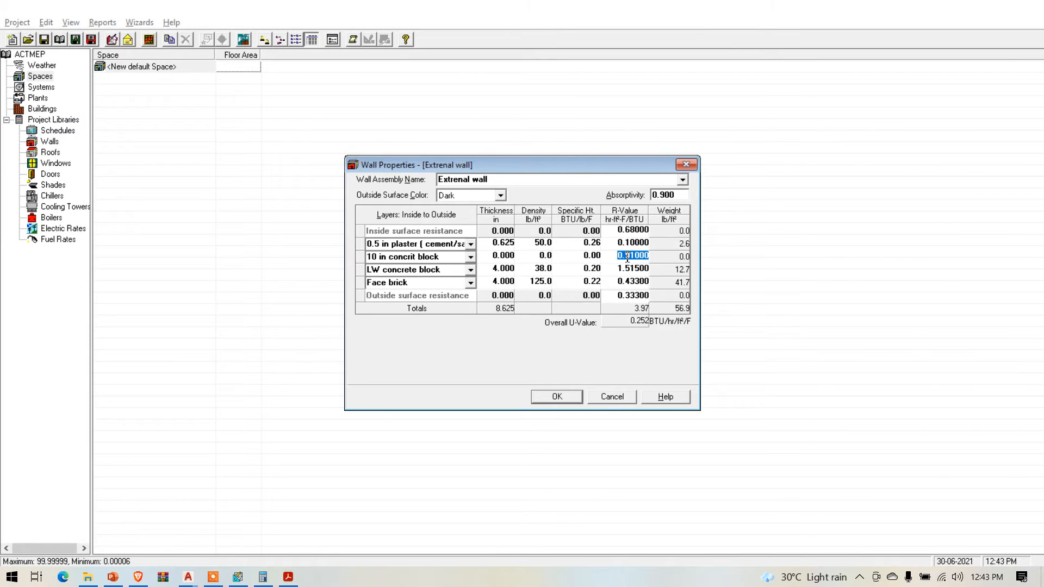
{"action": "type", "text": "10.163"}
{"action": "left_click", "coordinate": [591, 268]}
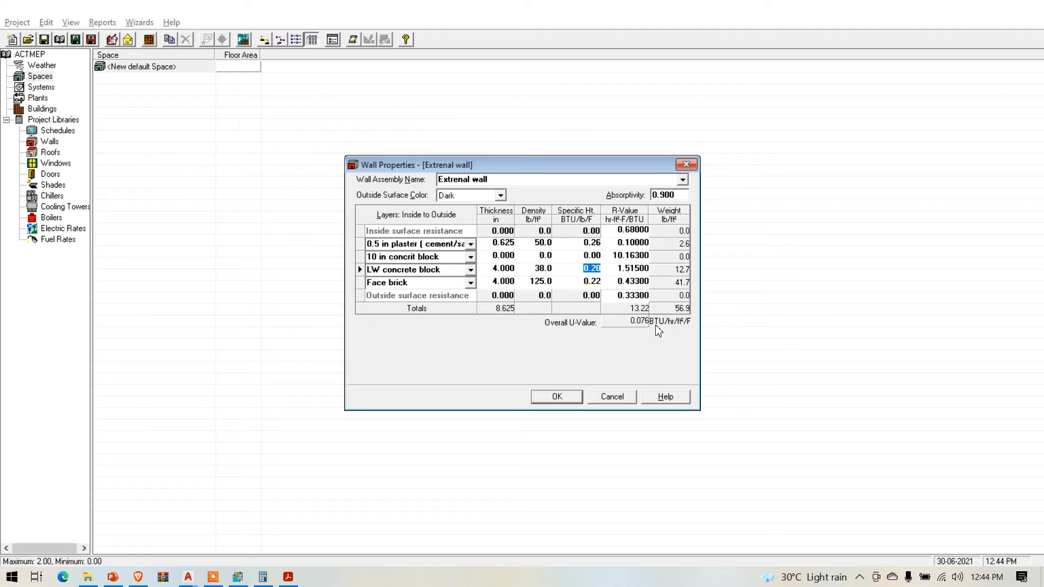
Check the remaining plaster layer in AutoCAD's wall table and rename HAP's LW concrete block layer "0.5 in cement and sand"
{"action": "key", "text": "alt+Tab"}
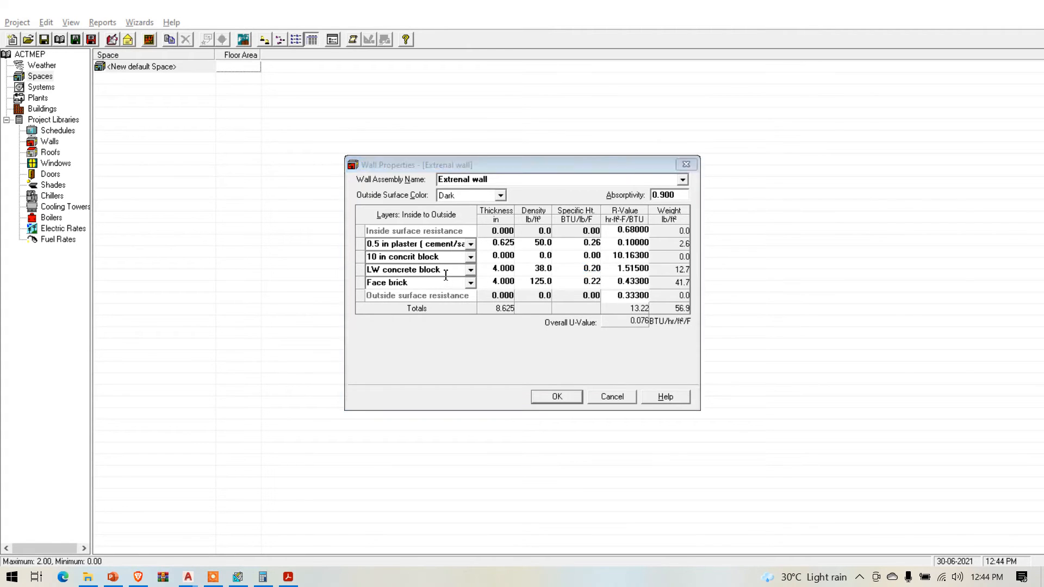
{"action": "key", "text": "alt+Tab"}
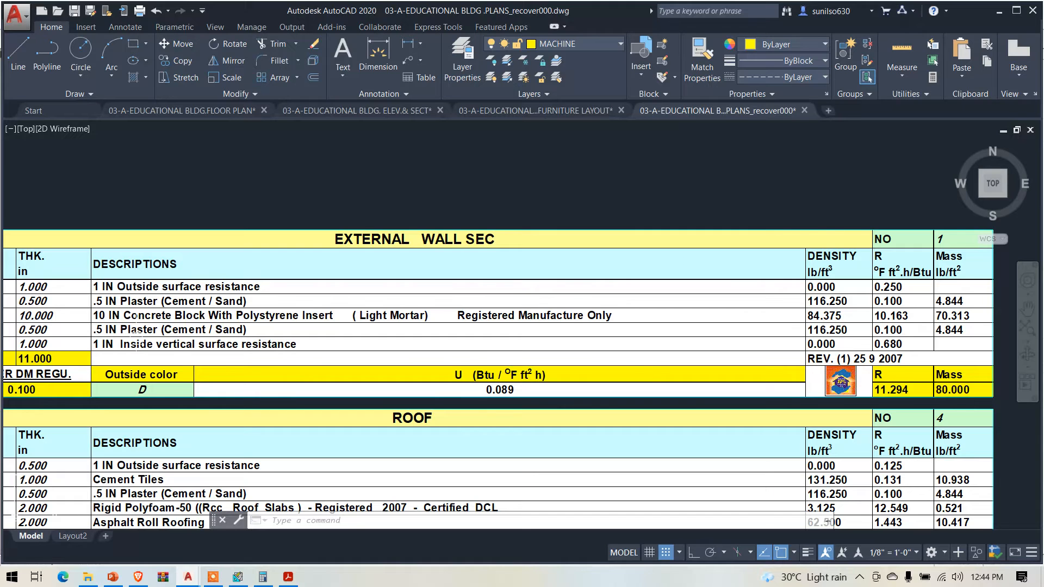
{"action": "key", "text": "alt+Tab"}
{"action": "key", "text": "alt+Tab"}
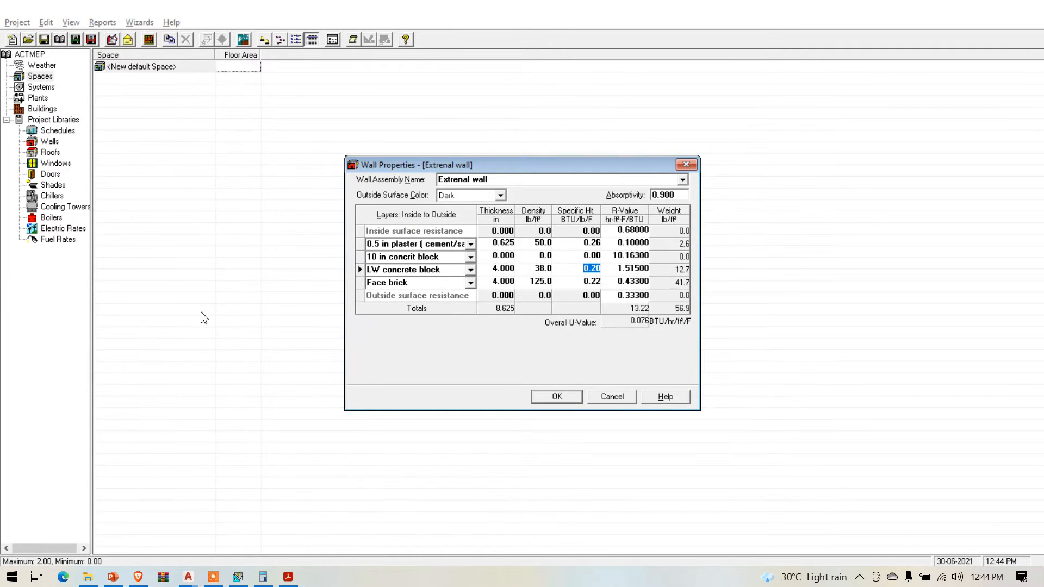
{"action": "left_click", "coordinate": [455, 276]}
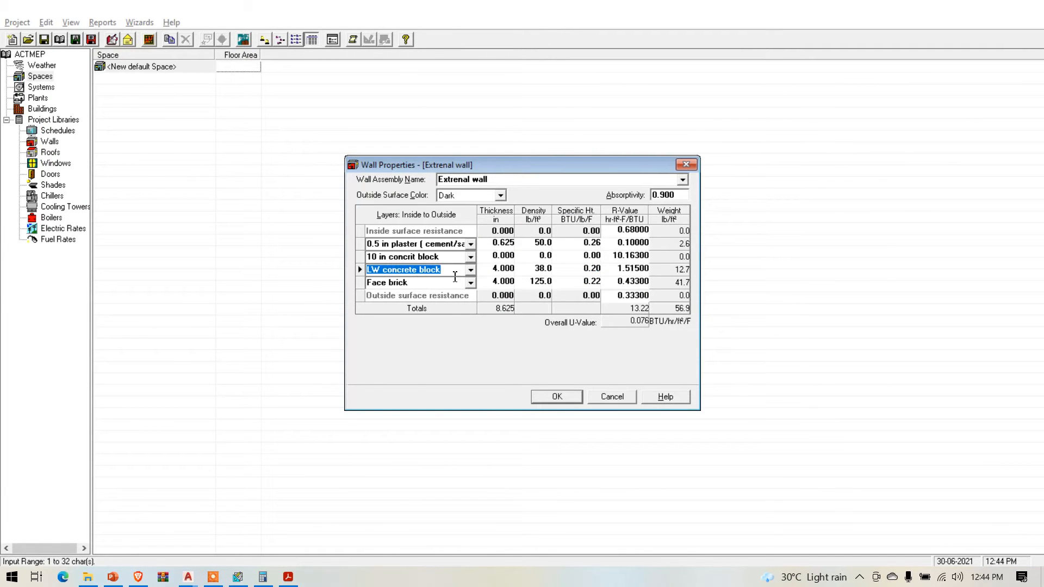
{"action": "type", "text": "0.5 in cement and"}
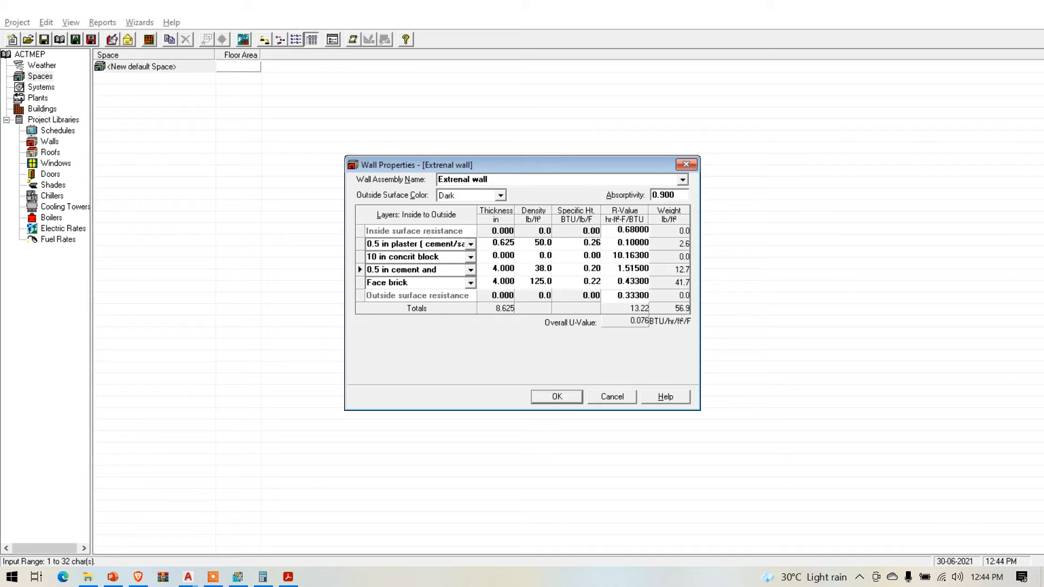
{"action": "type", "text": " sand"}
Check AutoCAD's wall table and set the R-value of HAP's cement and sand layer to 0.100
{"action": "left_click", "coordinate": [622, 271]}
{"action": "key", "text": "alt+Tab"}
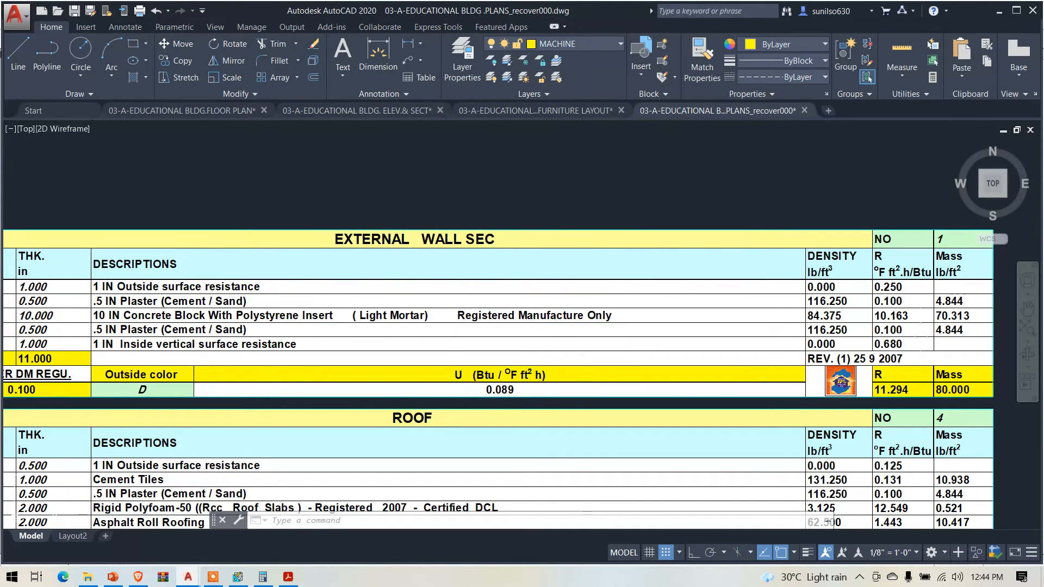
{"action": "left_click", "coordinate": [897, 342]}
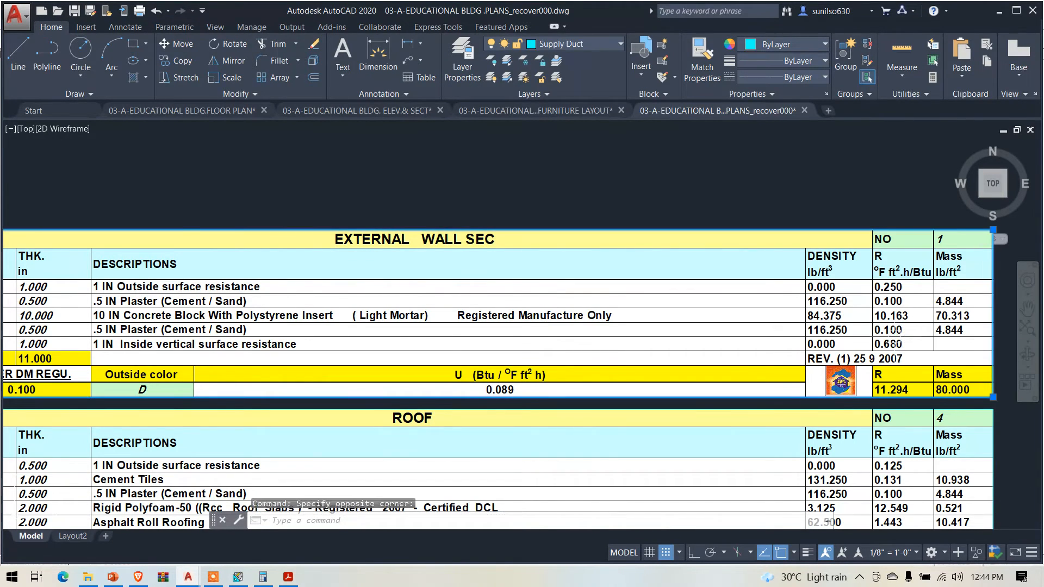
{"action": "key", "text": "alt+Tab"}
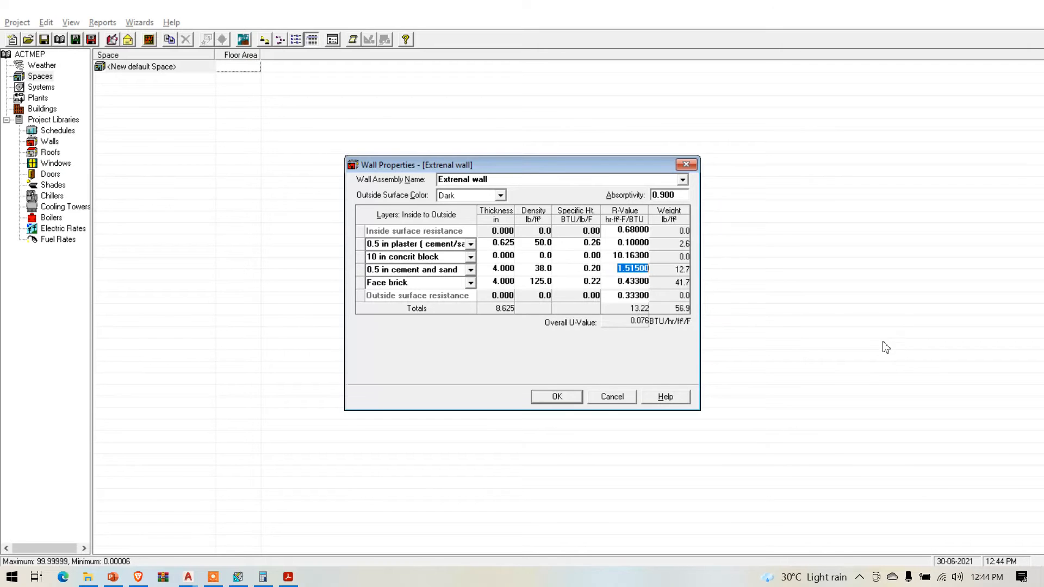
{"action": "type", "text": "0.100"}
Remove the Face brick layer from the external wall assembly
{"action": "right_click", "coordinate": [359, 289]}
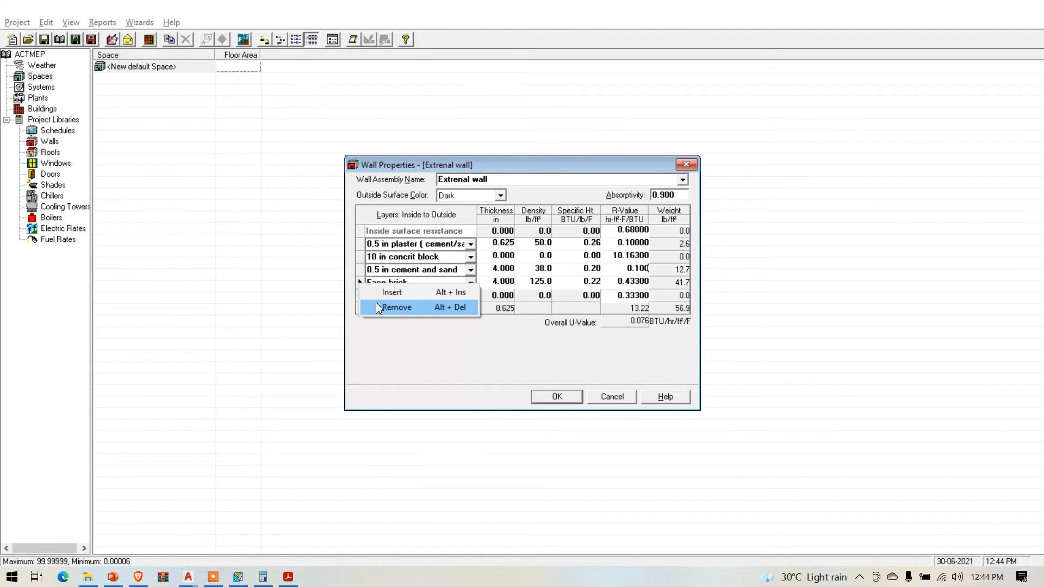
{"action": "left_click", "coordinate": [376, 302]}
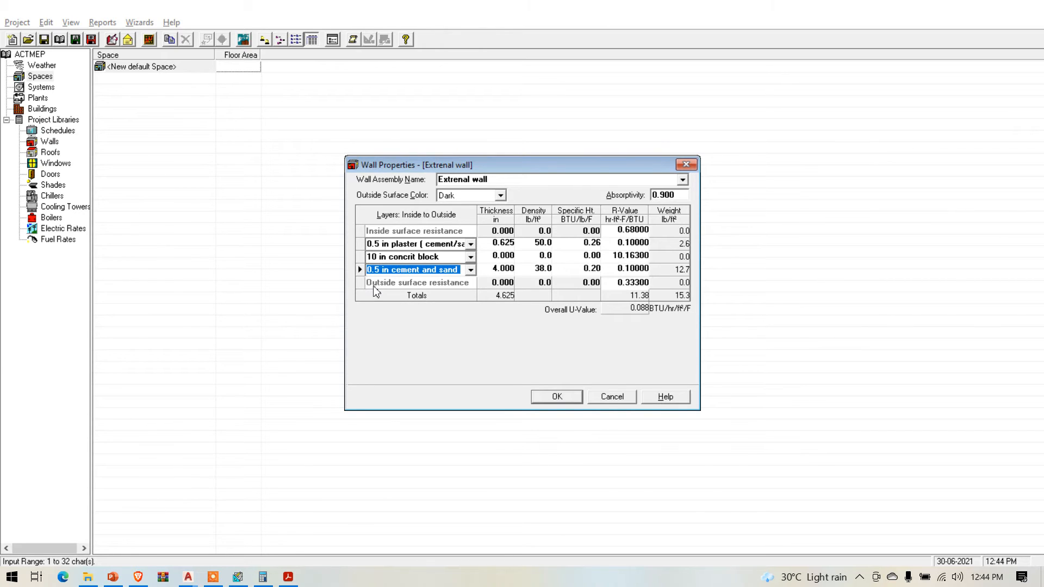
{"action": "left_click", "coordinate": [374, 288]}
Look up the outside surface resistance in AutoCAD's External Wall Sec table and set its R-value to 0.250 in HAP
{"action": "left_click", "coordinate": [619, 284]}
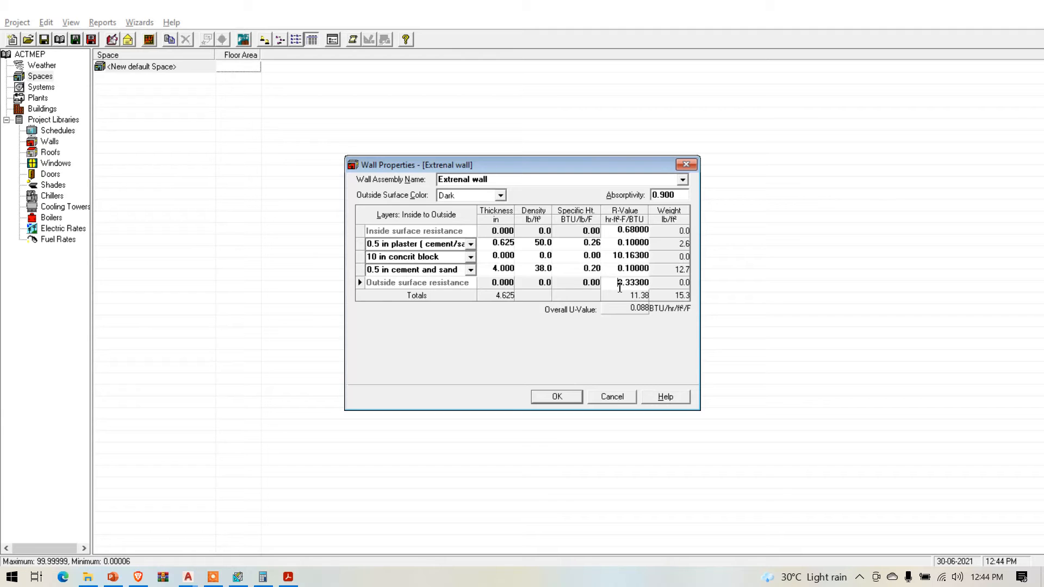
{"action": "left_click_drag", "start_coordinate": [619, 288], "coordinate": [683, 288]}
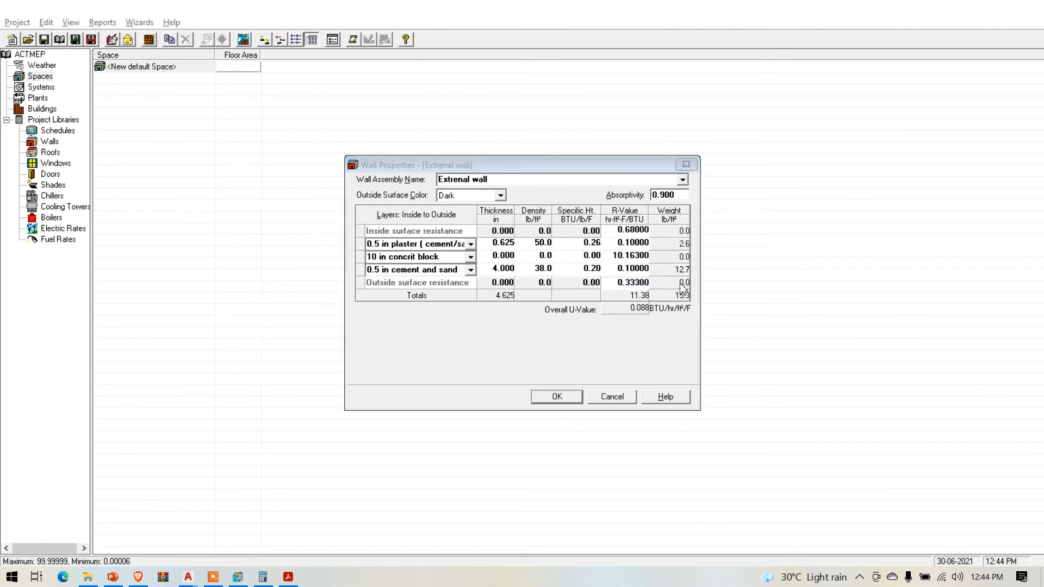
{"action": "key", "text": "alt+Tab"}
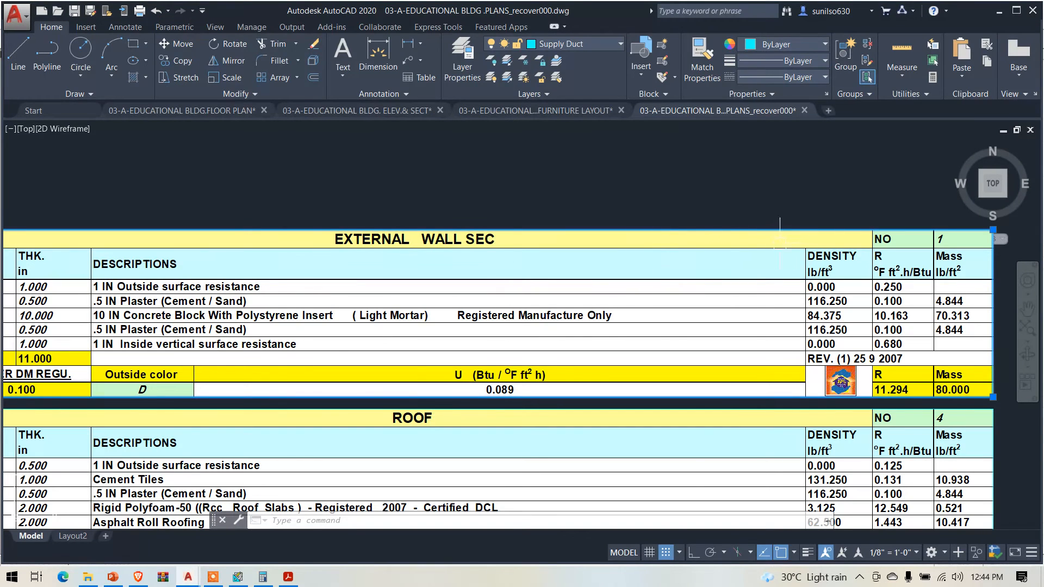
{"action": "left_click", "coordinate": [907, 287]}
{"action": "key", "text": "Escape"}
{"action": "left_click_drag", "start_coordinate": [895, 287], "coordinate": [914, 309]}
{"action": "key", "text": "alt+Tab"}
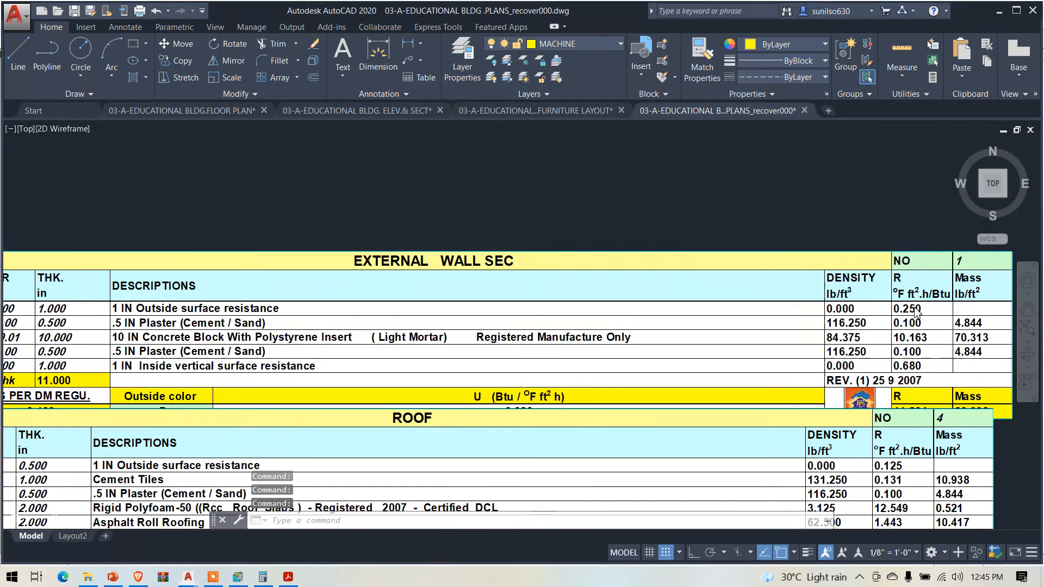
{"action": "key", "text": "alt+Tab"}
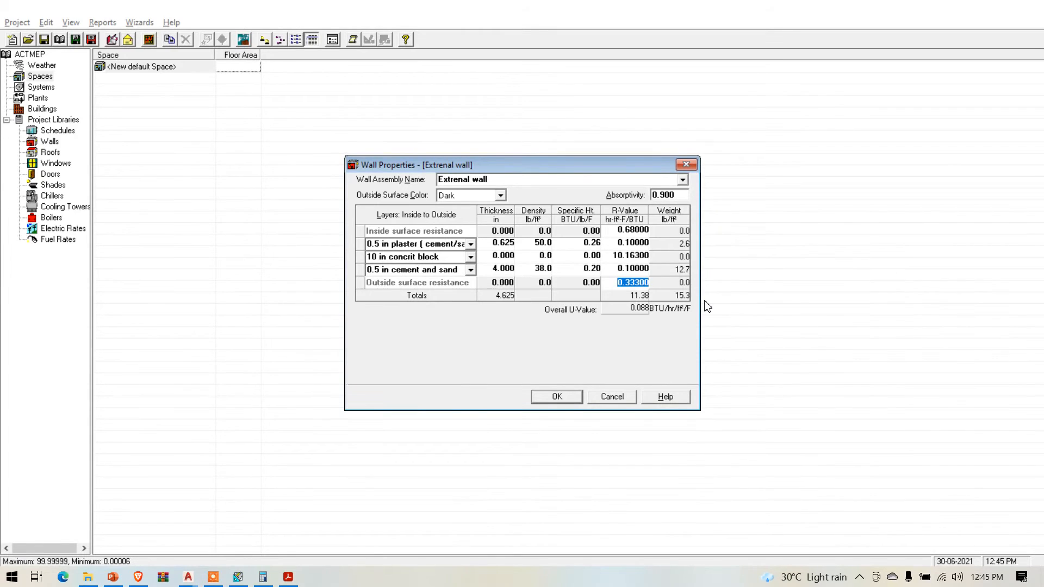
{"action": "type", "text": "250"}
{"action": "left_click", "coordinate": [561, 243]}
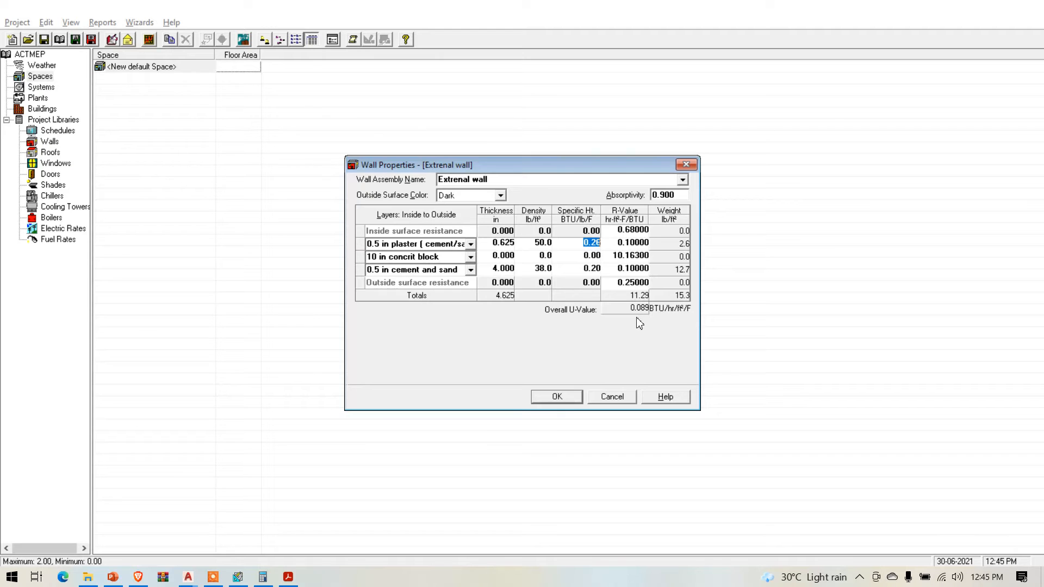
Undo the External Wall Sec table's displacement in AutoCAD to check its U-value, and accept the external wall assembly in HAP
{"action": "key", "text": "alt+Tab"}
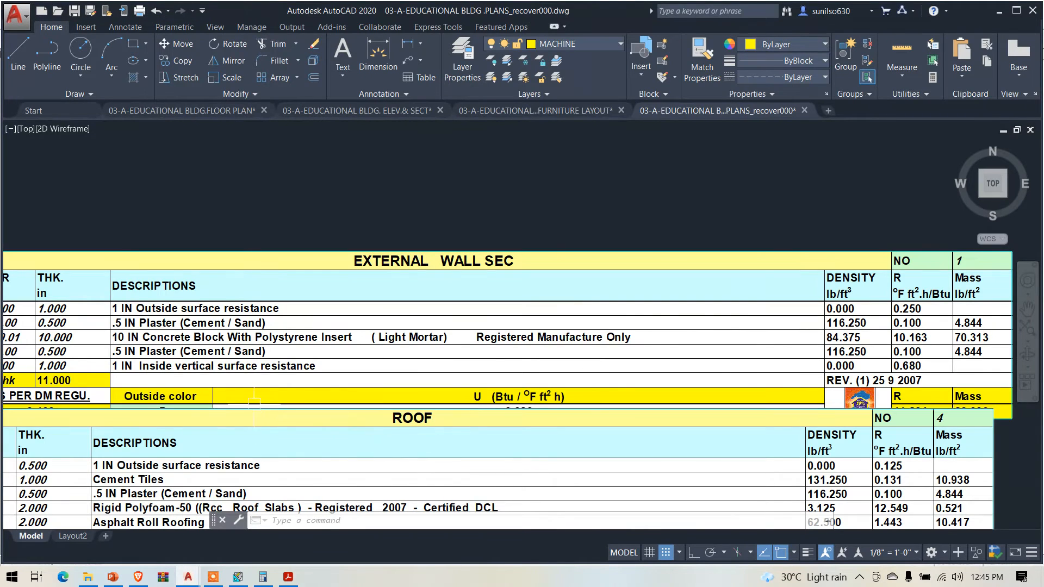
{"action": "scroll", "coordinate": [581, 286], "scroll_direction": "down", "scroll_amount": 2}
{"action": "key", "text": "ctrl+z"}
{"action": "key", "text": "ctrl+z"}
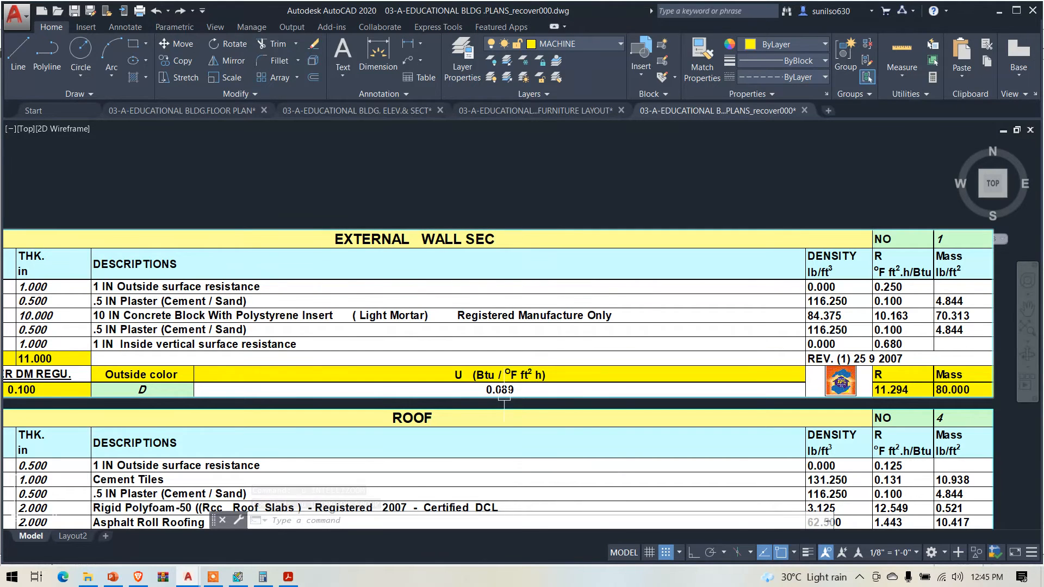
{"action": "key", "text": "alt+Tab"}
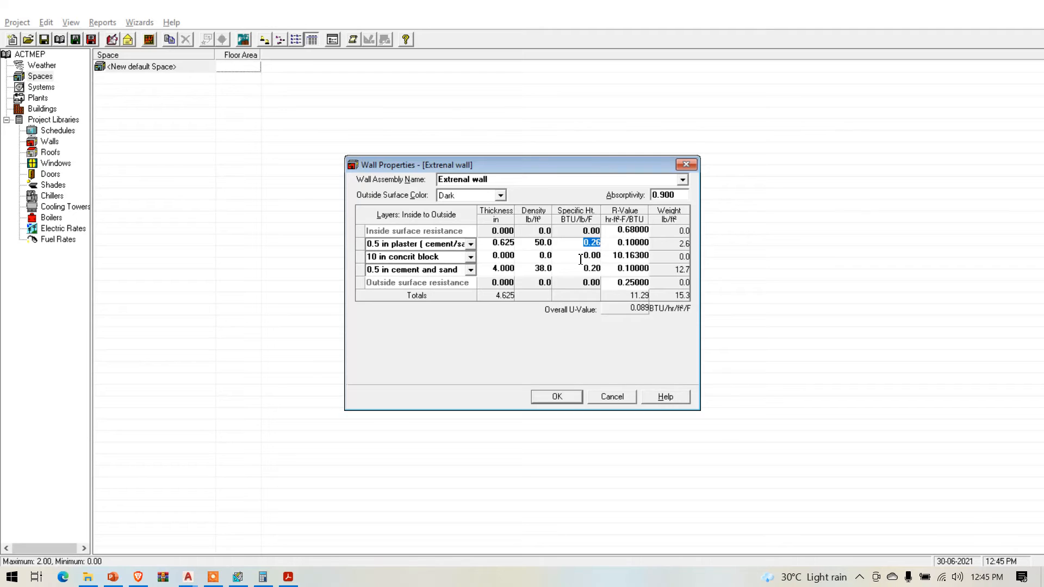
{"action": "left_click", "coordinate": [559, 397]}
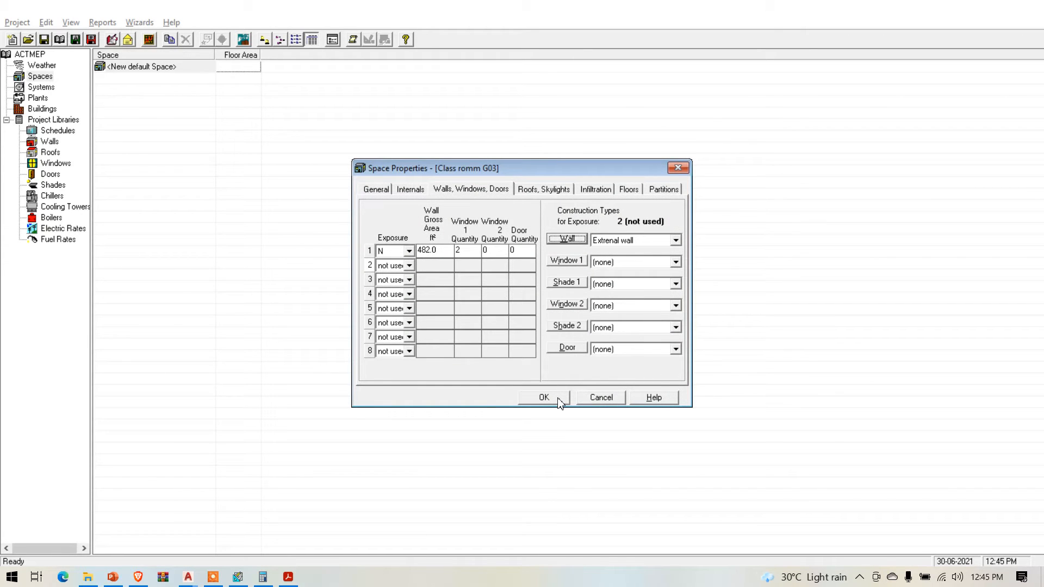
Start a new window assembly for Window 1 of the space and name it "glass window"
{"action": "left_click", "coordinate": [581, 260]}
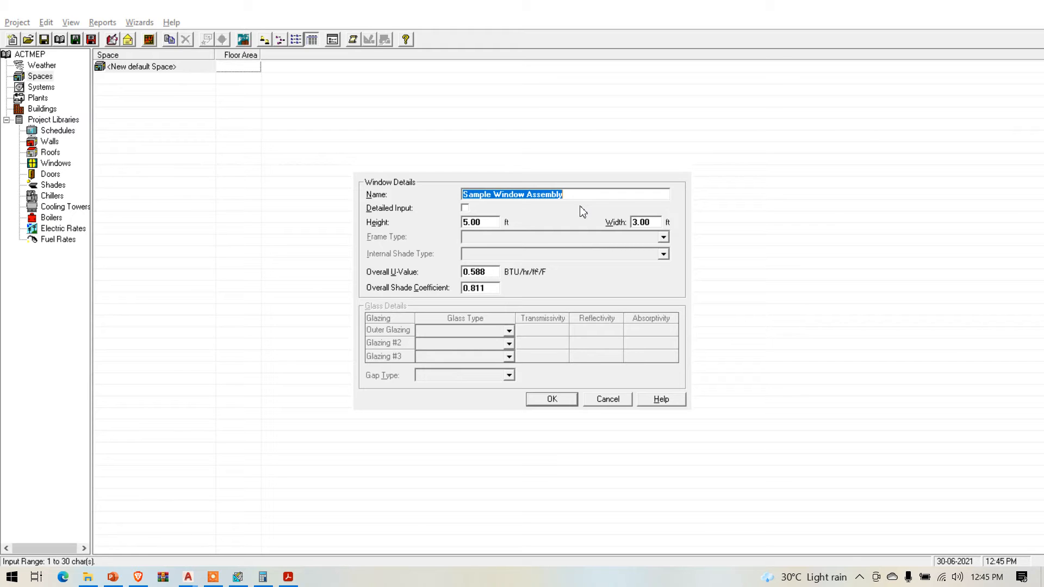
{"action": "key", "text": "BackSpace"}
{"action": "type", "text": "gl"}
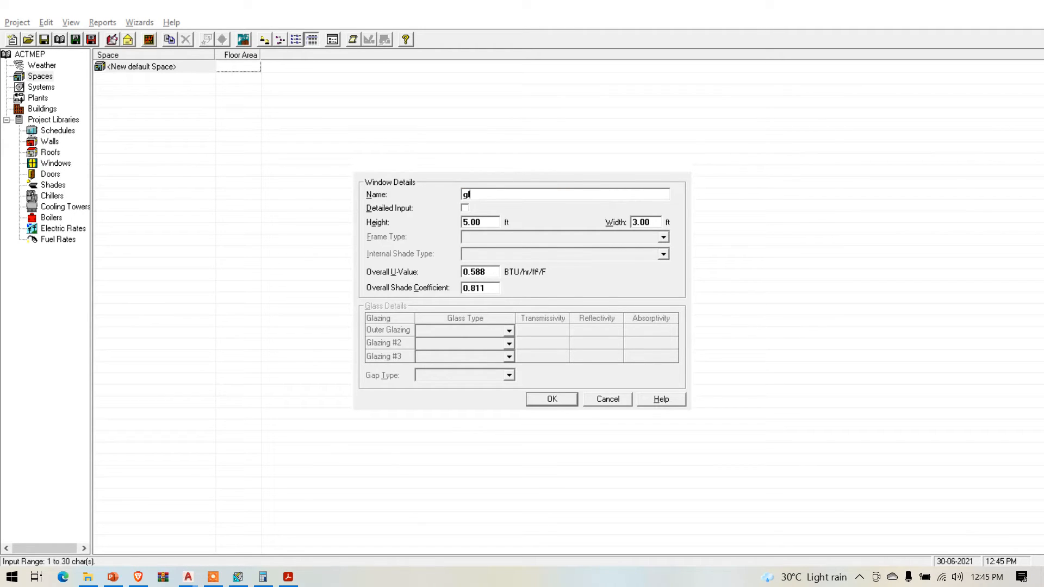
{"action": "type", "text": "ass window"}
Dimension the width of the two-pane window along its lower edge in AutoCAD's elevation drawing and return to HAP
{"action": "key", "text": "alt+Tab"}
{"action": "key", "text": "alt+Tab"}
{"action": "key", "text": "alt+Tab"}
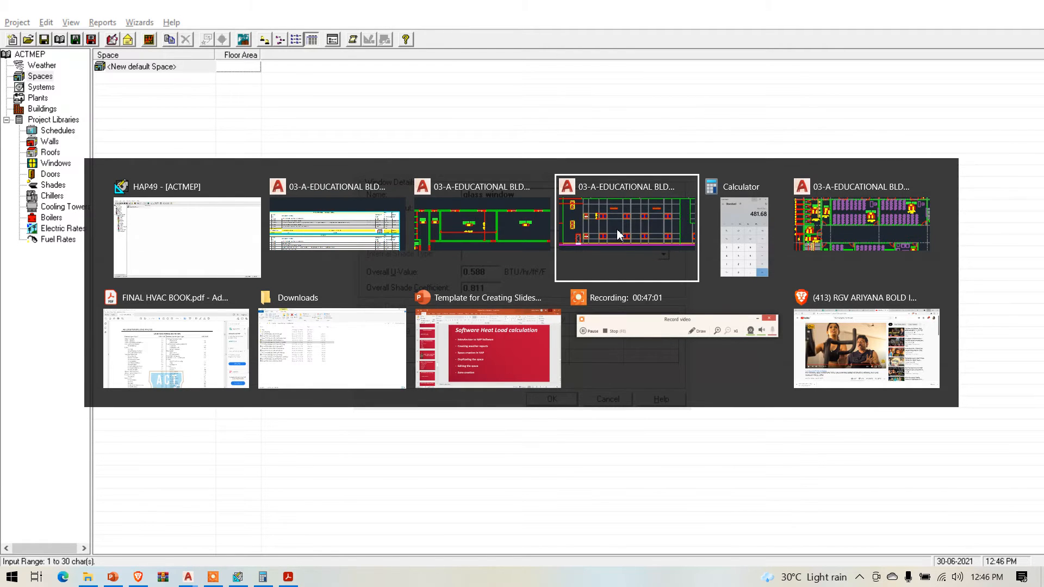
{"action": "left_click", "coordinate": [619, 235]}
{"action": "scroll", "coordinate": [252, 261], "scroll_direction": "up", "scroll_amount": 2}
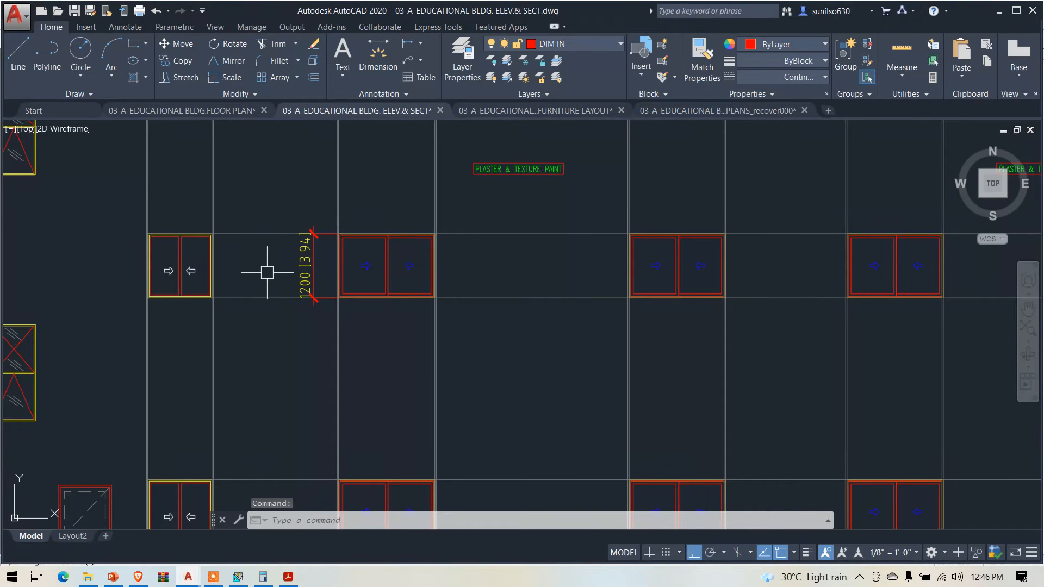
{"action": "scroll", "coordinate": [312, 265], "scroll_direction": "up", "scroll_amount": 4}
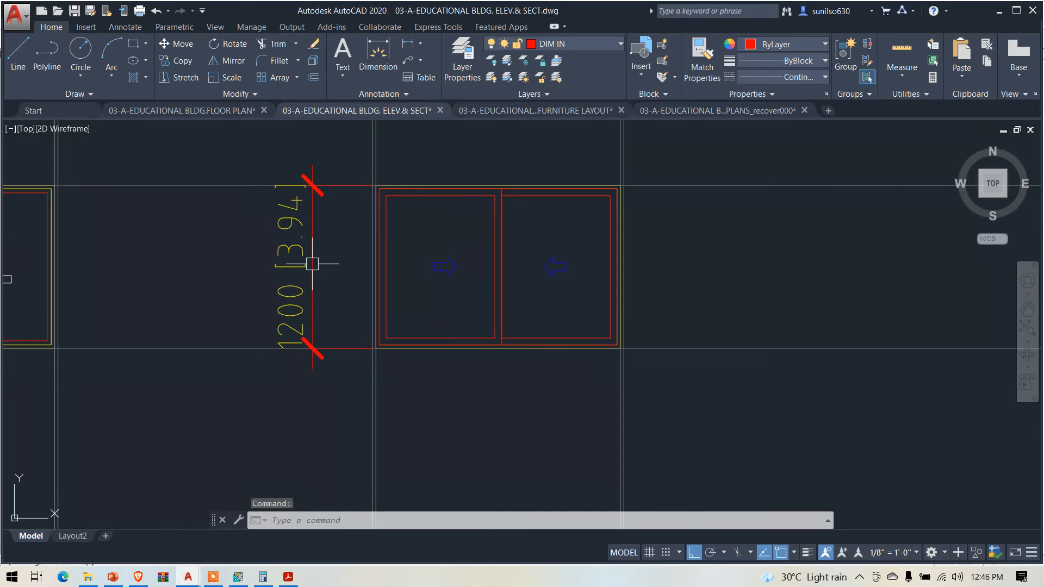
{"action": "left_click", "coordinate": [408, 43]}
{"action": "scroll", "coordinate": [373, 318], "scroll_direction": "up", "scroll_amount": 2}
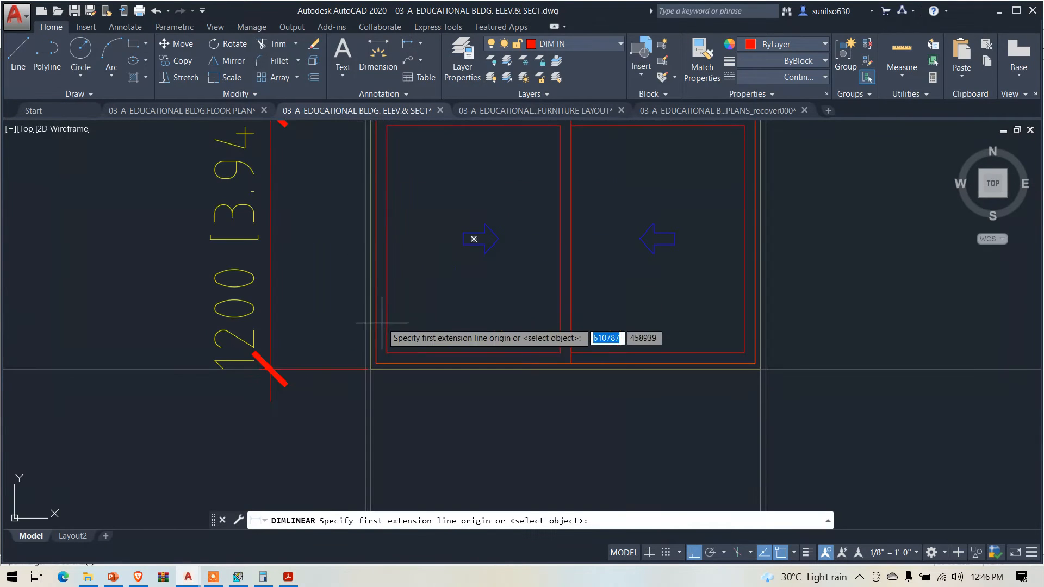
{"action": "left_click", "coordinate": [377, 363]}
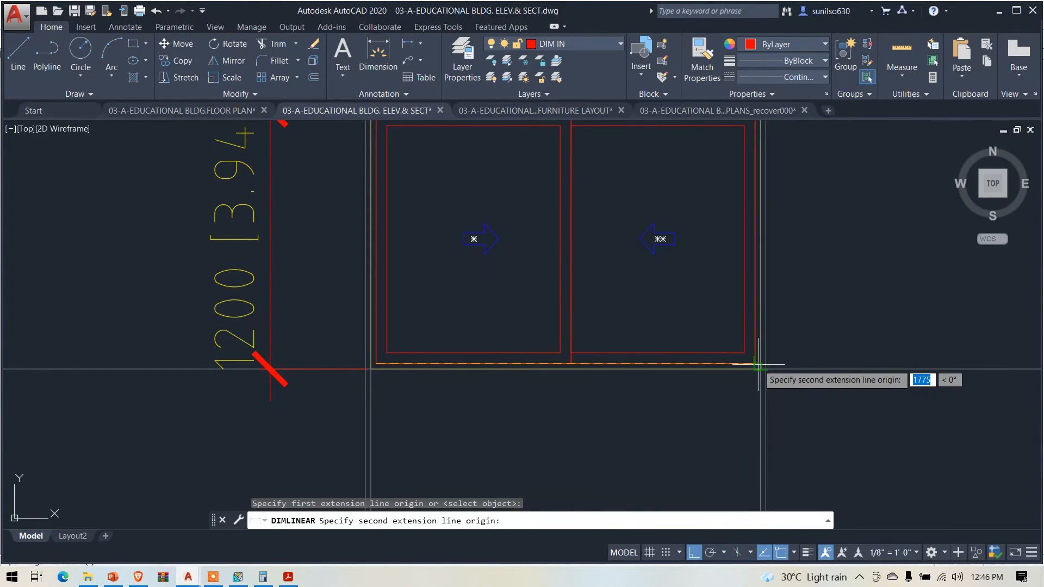
{"action": "left_click", "coordinate": [756, 363]}
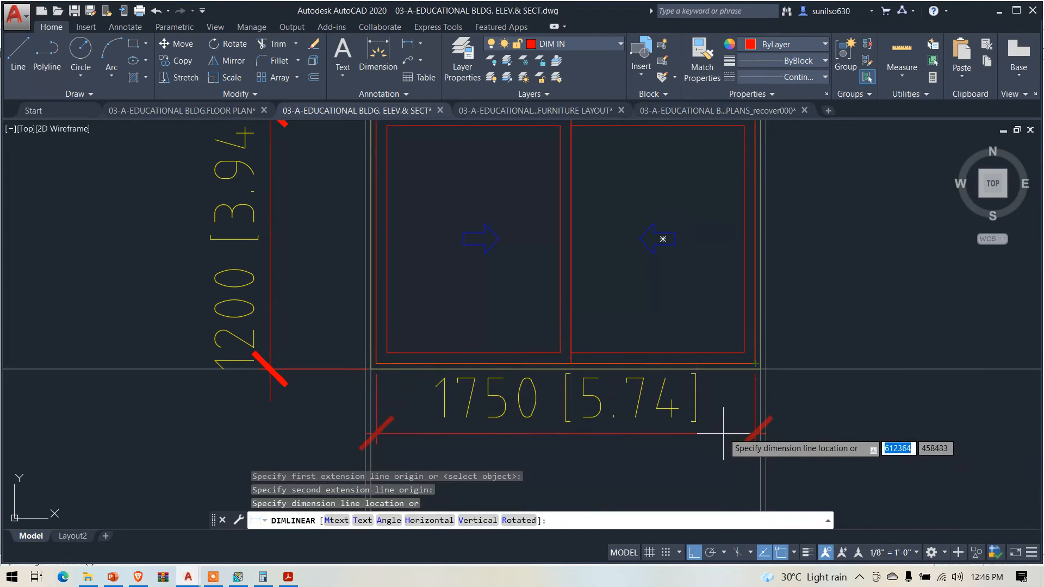
{"action": "left_click", "coordinate": [707, 459]}
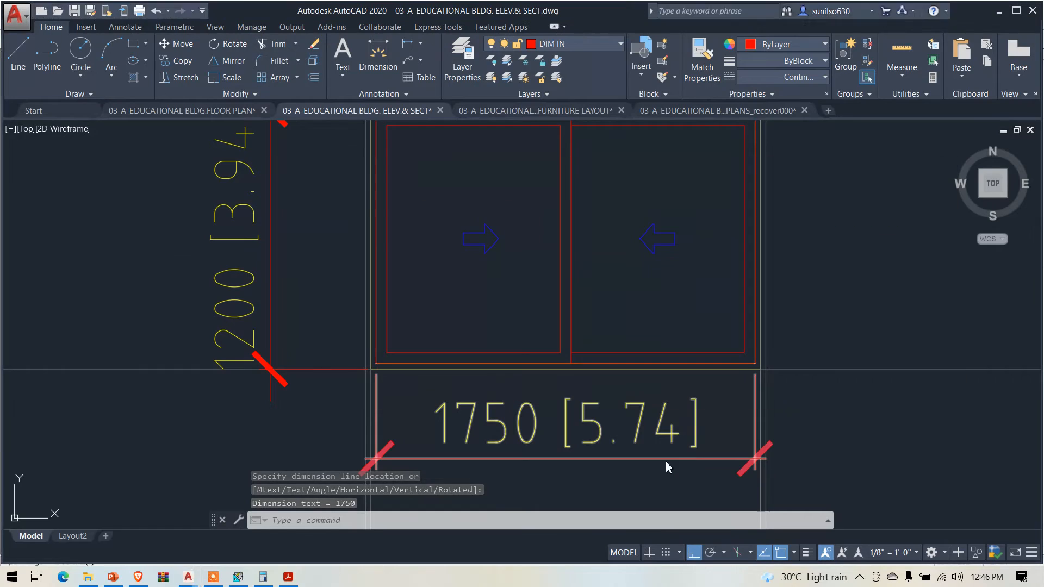
{"action": "key", "text": "alt+Tab"}
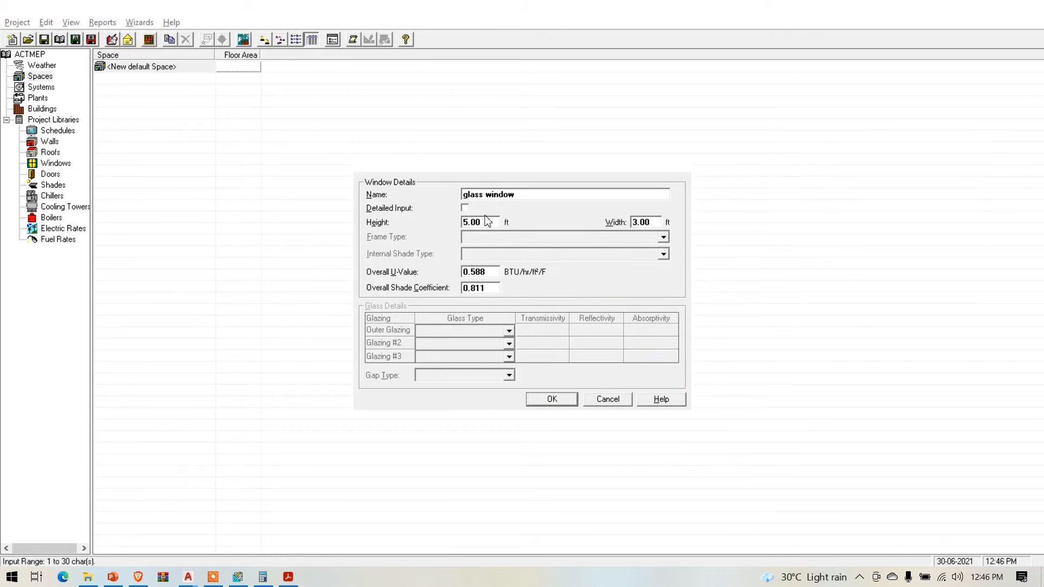
Set the glass window's height to 3.94 ft and its width to 5.57 ft
{"action": "double_click", "coordinate": [487, 222]}
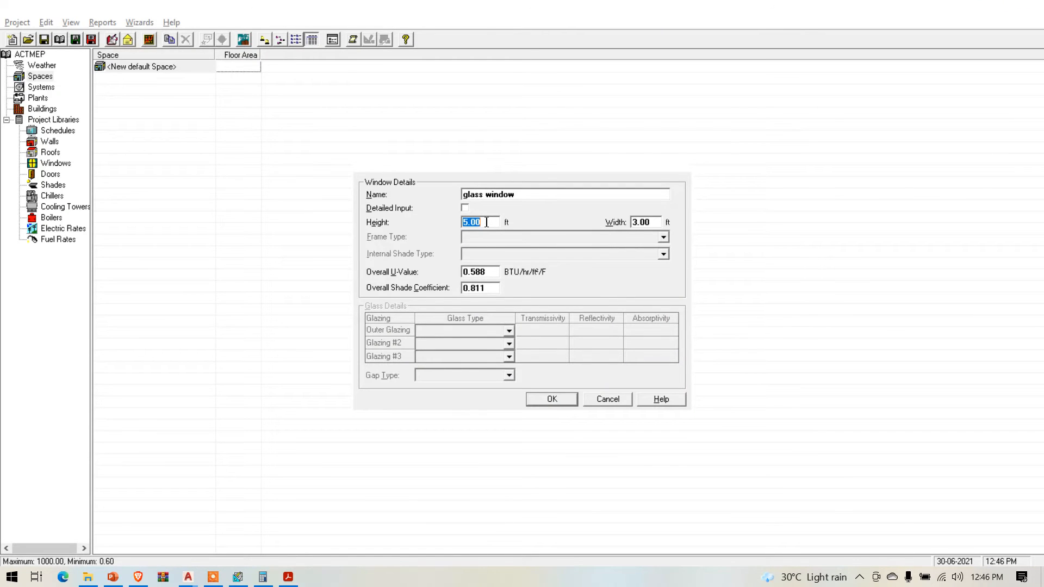
{"action": "type", "text": "3.94"}
{"action": "double_click", "coordinate": [656, 224]}
{"action": "type", "text": "5.57"}
Turn detailed input on and off again to adopt the calculated values for 1/8" clear double glazing, and accept the window
{"action": "left_click", "coordinate": [465, 208]}
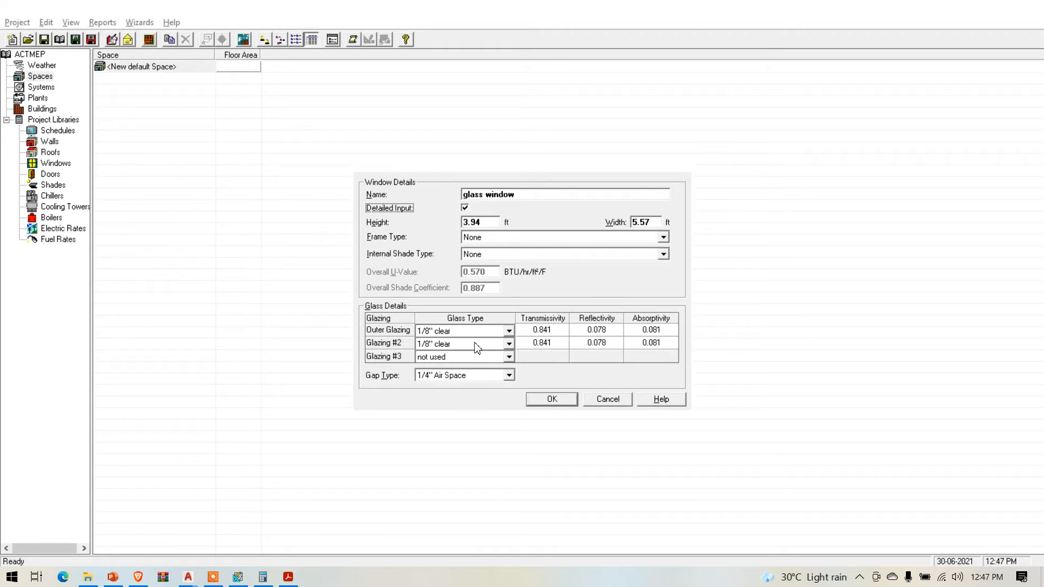
{"action": "left_click", "coordinate": [509, 331]}
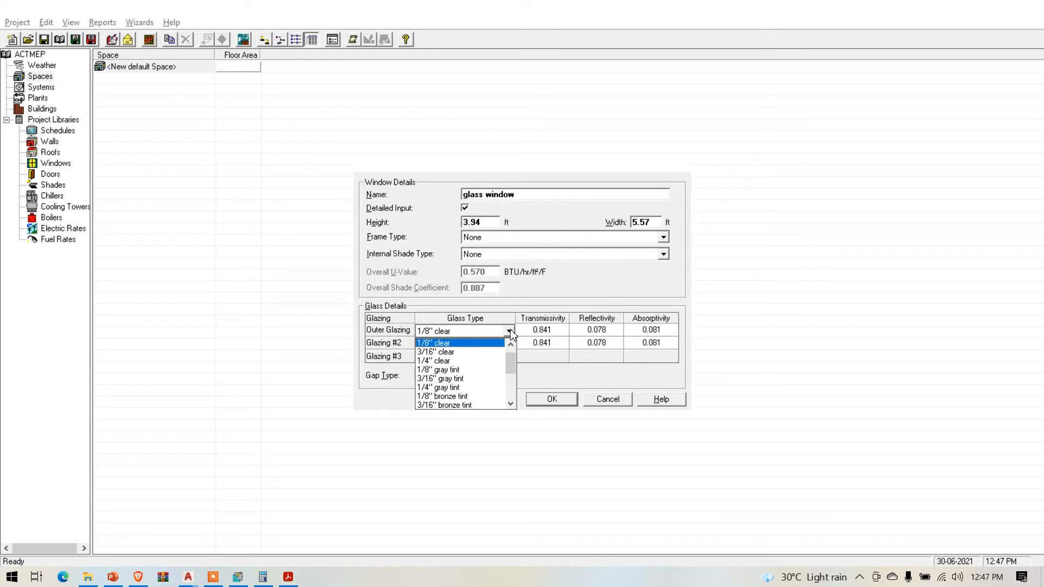
{"action": "left_click", "coordinate": [537, 447]}
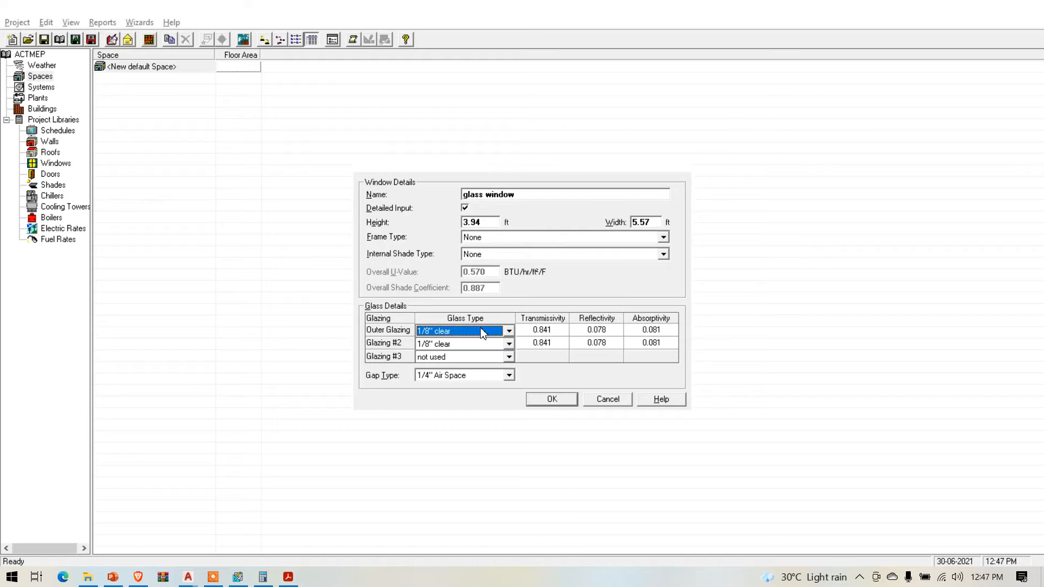
{"action": "left_click", "coordinate": [464, 208]}
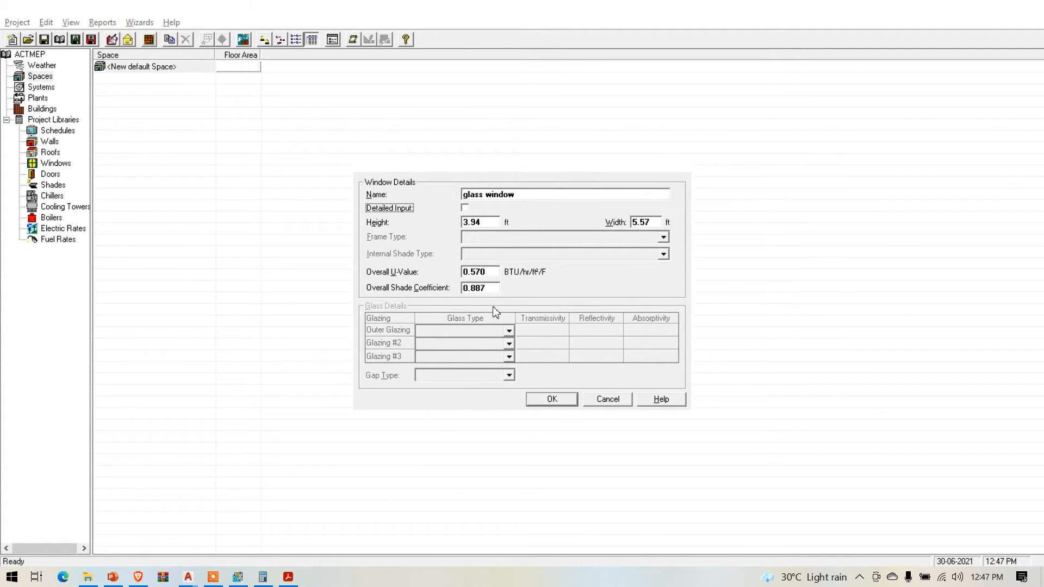
{"action": "left_click", "coordinate": [545, 400]}
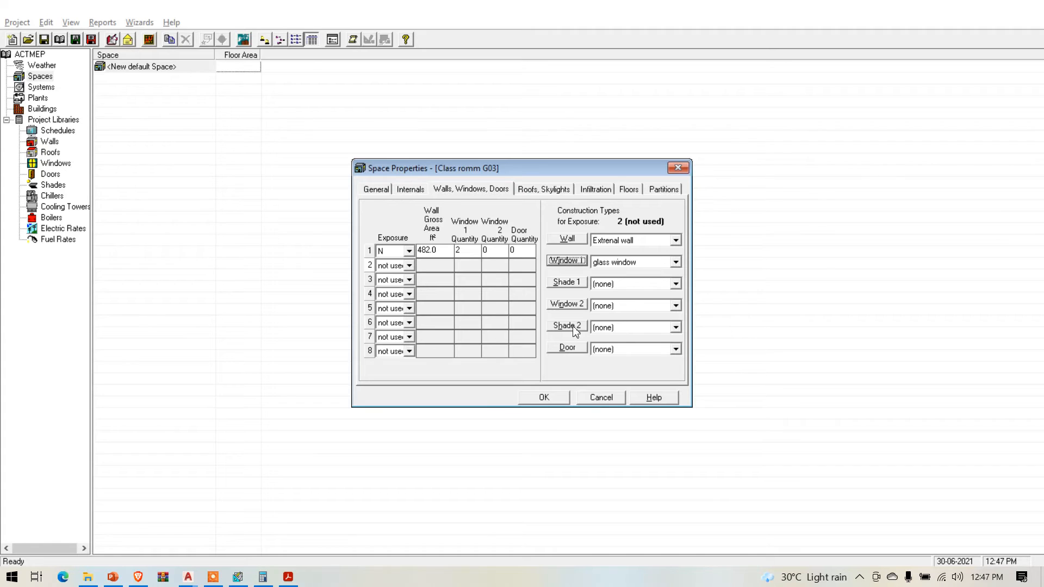
View the properties available for Shade 1 and for the door, cancelling both without adding anything
{"action": "left_click", "coordinate": [568, 282]}
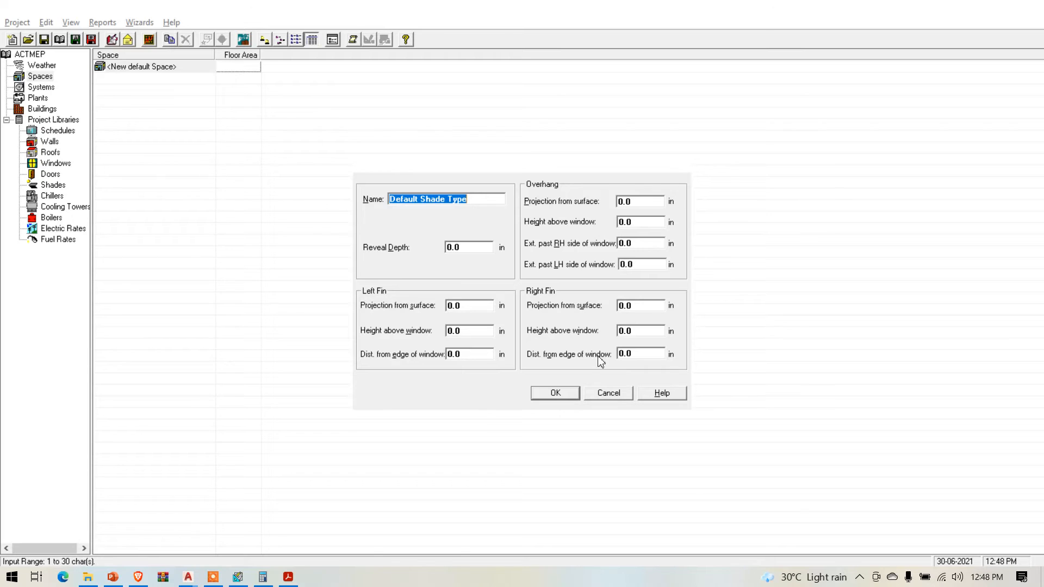
{"action": "left_click", "coordinate": [612, 392]}
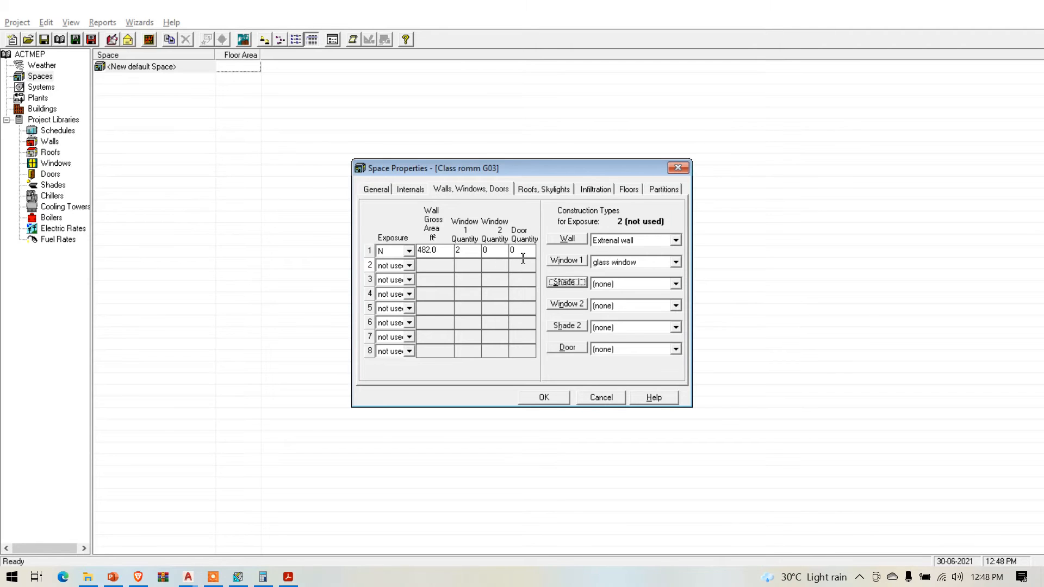
{"action": "left_click", "coordinate": [565, 348]}
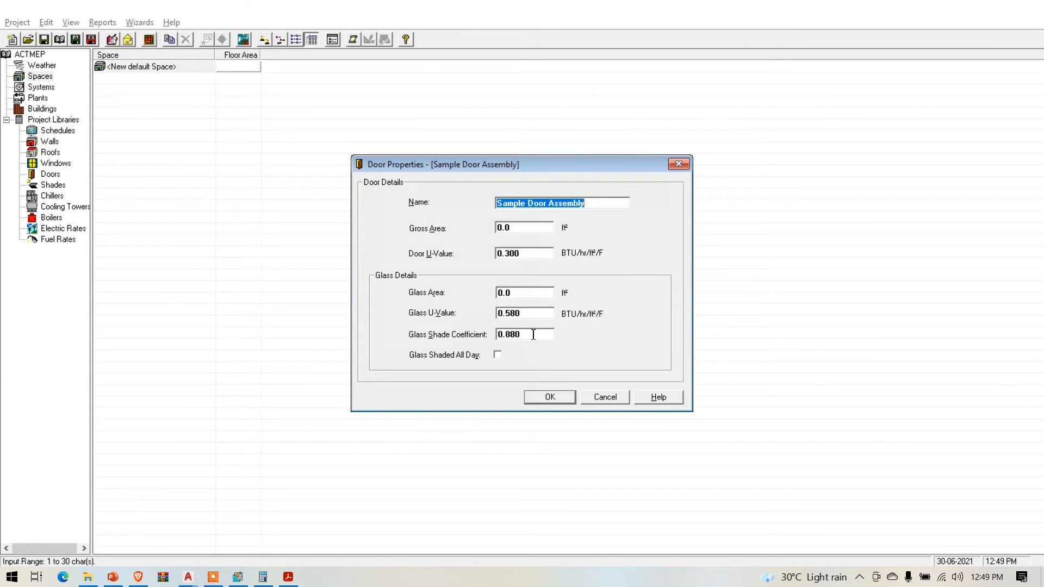
{"action": "left_click", "coordinate": [605, 397]}
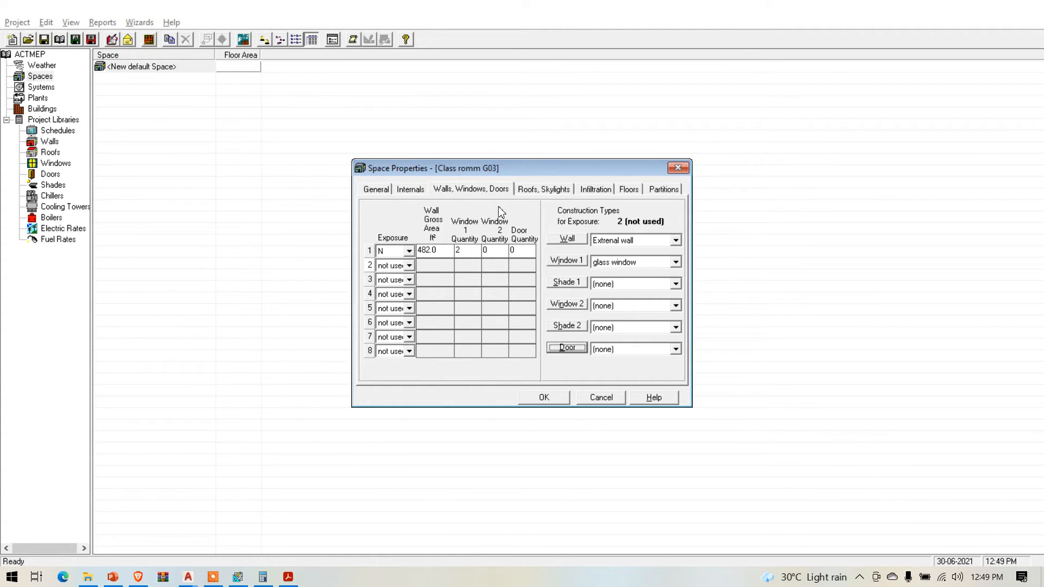
Open the space's roof and skylight settings, and switch to AutoCAD to examine what lies above classroom G03 on the floor plans
{"action": "left_click", "coordinate": [537, 191]}
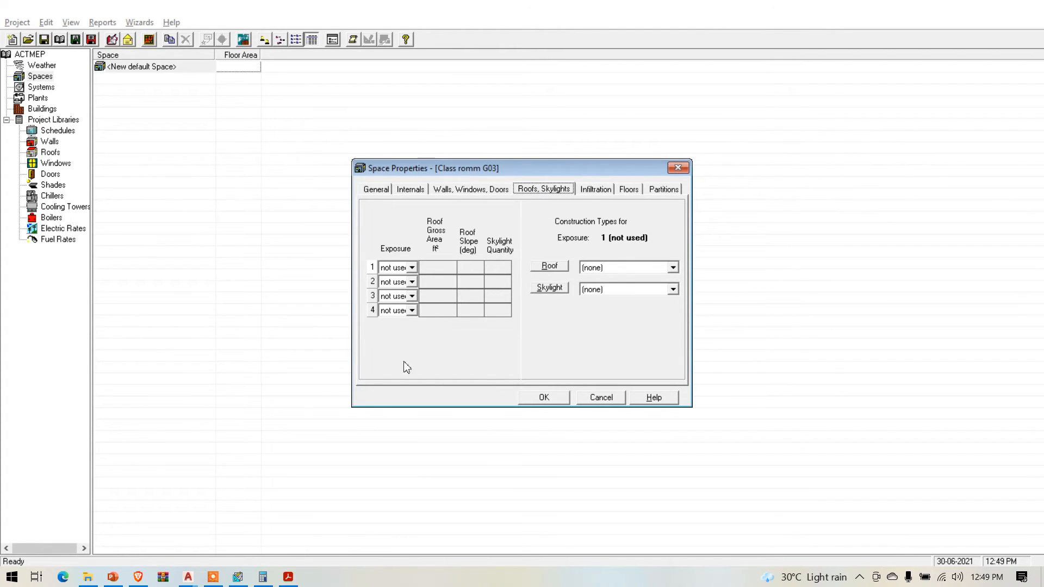
{"action": "mouse_move", "coordinate": [185, 583]}
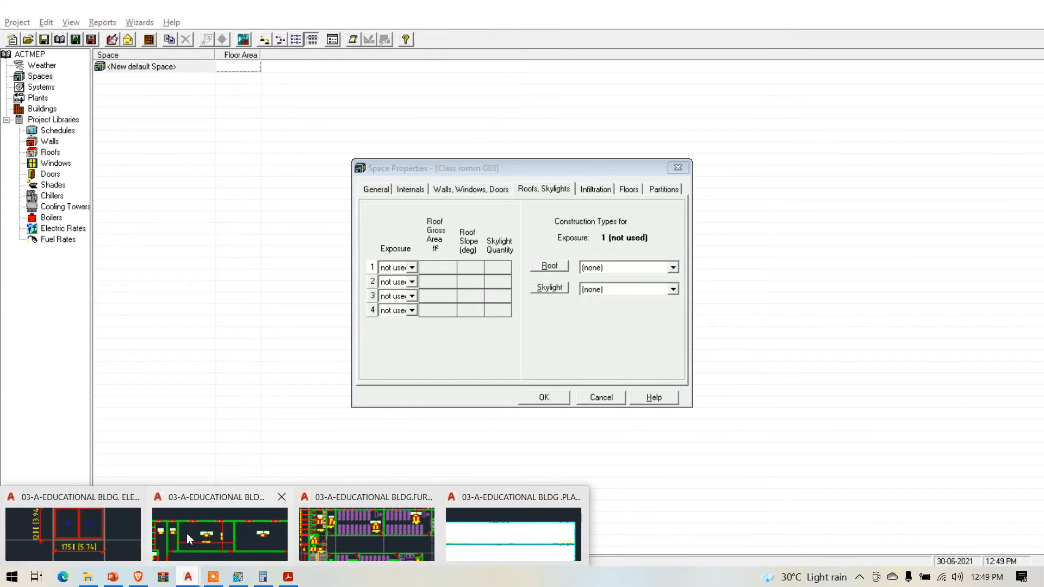
{"action": "left_click", "coordinate": [189, 540]}
{"action": "scroll", "coordinate": [425, 287], "scroll_direction": "down", "scroll_amount": 4}
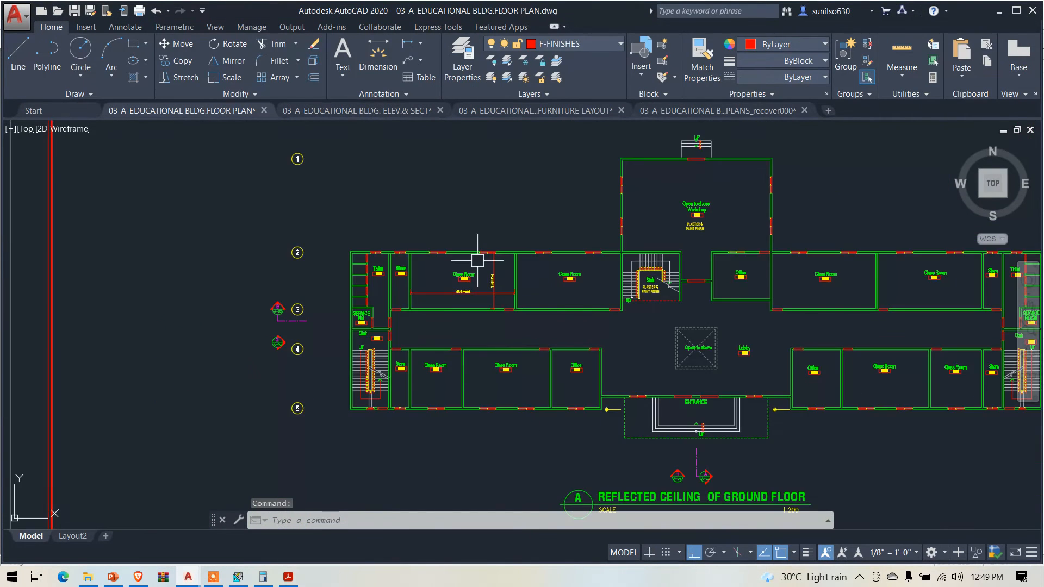
{"action": "scroll", "coordinate": [473, 277], "scroll_direction": "up", "scroll_amount": 2}
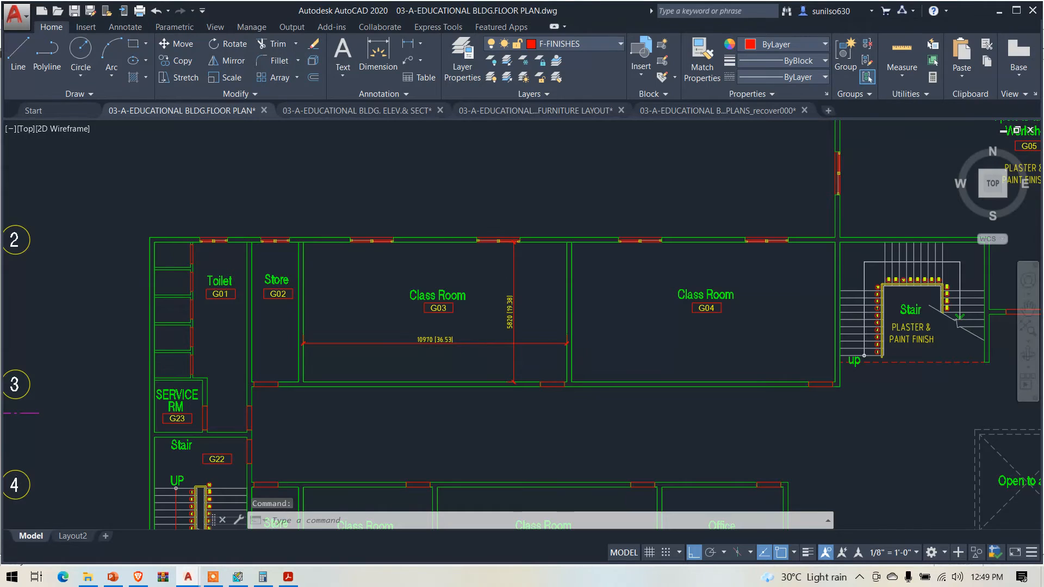
{"action": "scroll", "coordinate": [441, 246], "scroll_direction": "down", "scroll_amount": 4}
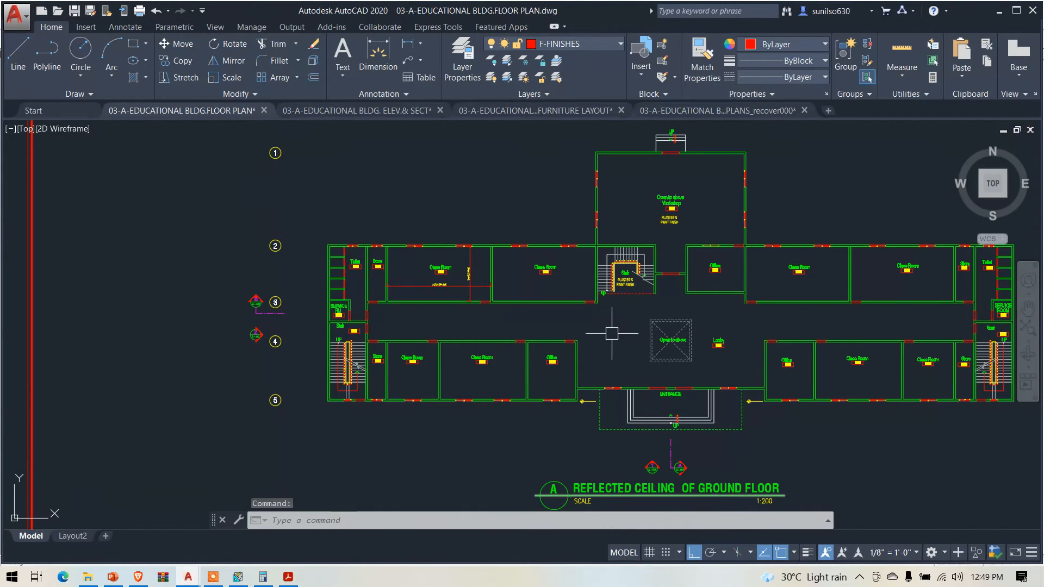
{"action": "scroll", "coordinate": [549, 261], "scroll_direction": "down", "scroll_amount": 4}
{"action": "scroll", "coordinate": [598, 375], "scroll_direction": "down", "scroll_amount": 2}
{"action": "scroll", "coordinate": [581, 427], "scroll_direction": "up", "scroll_amount": 4}
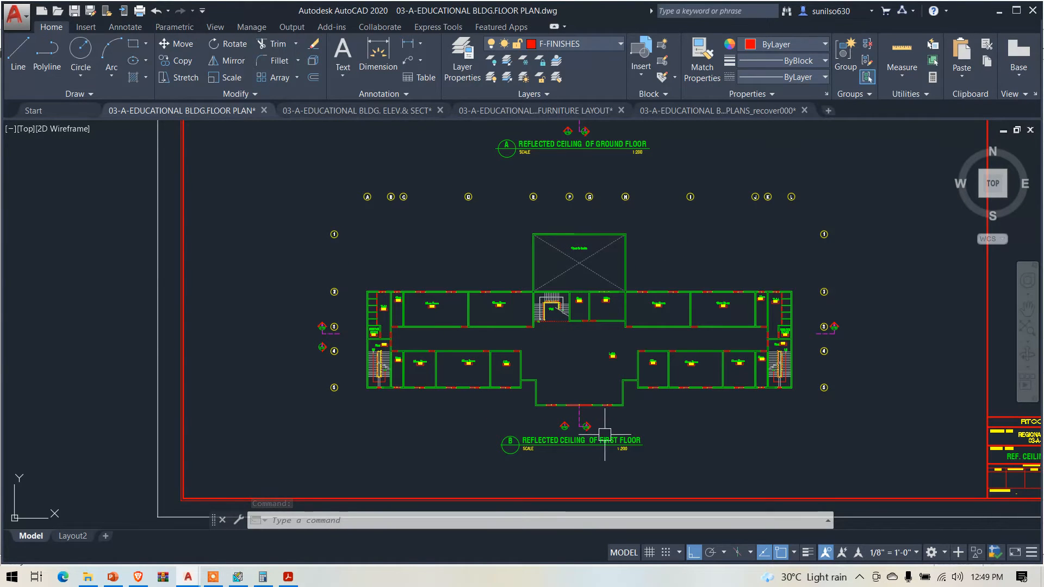
{"action": "scroll", "coordinate": [620, 454], "scroll_direction": "up", "scroll_amount": 2}
{"action": "scroll", "coordinate": [639, 450], "scroll_direction": "down", "scroll_amount": 5}
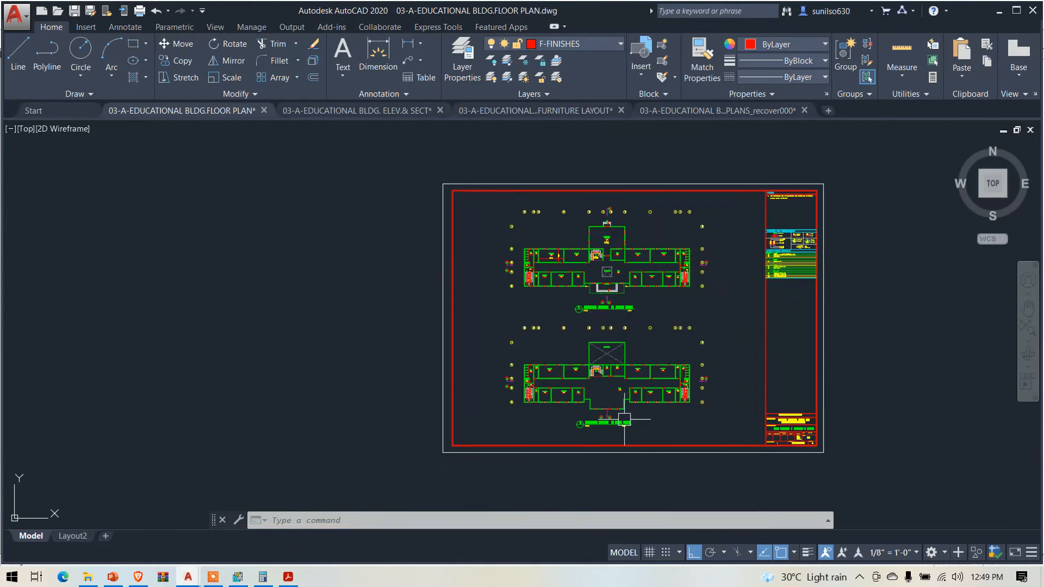
{"action": "scroll", "coordinate": [575, 320], "scroll_direction": "up", "scroll_amount": 3}
{"action": "scroll", "coordinate": [626, 338], "scroll_direction": "up", "scroll_amount": 4}
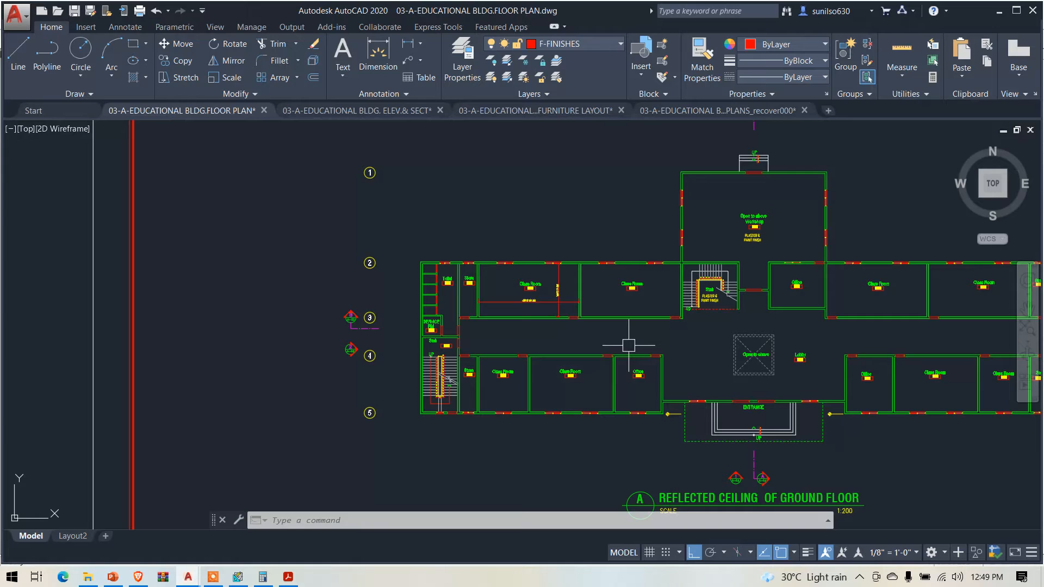
{"action": "mouse_move", "coordinate": [635, 364]}
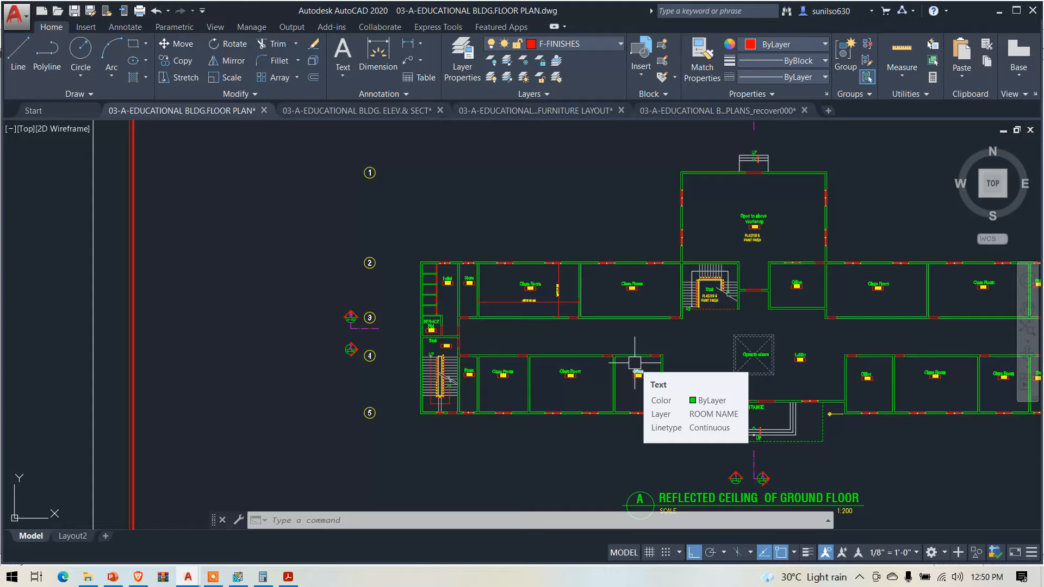
{"action": "scroll", "coordinate": [532, 291], "scroll_direction": "up", "scroll_amount": 4}
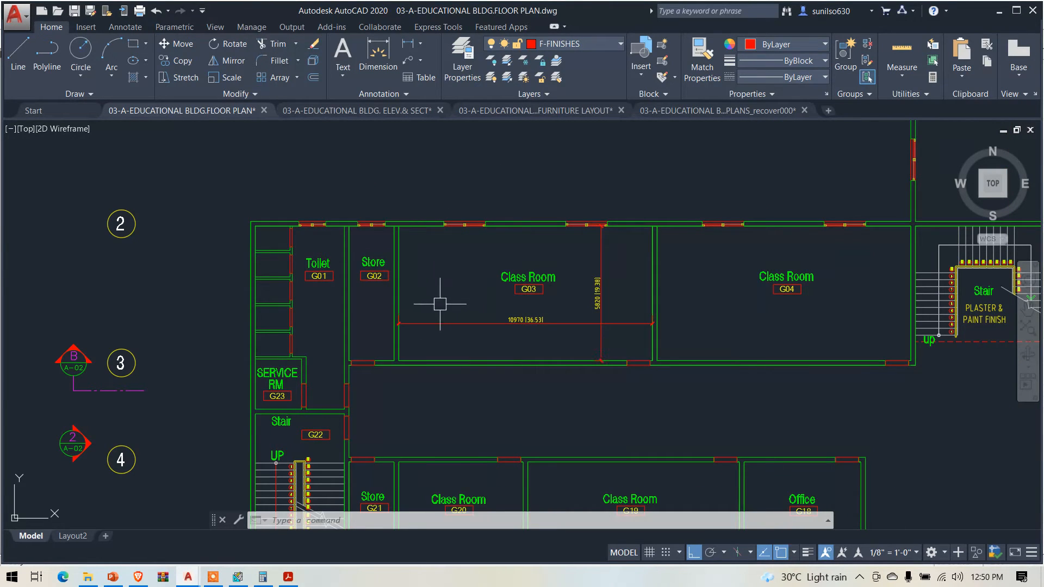
Return to the load calculation program briefly, and examine the first-floor classrooms in the AutoCAD floor plan for roof exposure
{"action": "left_click", "coordinate": [233, 580]}
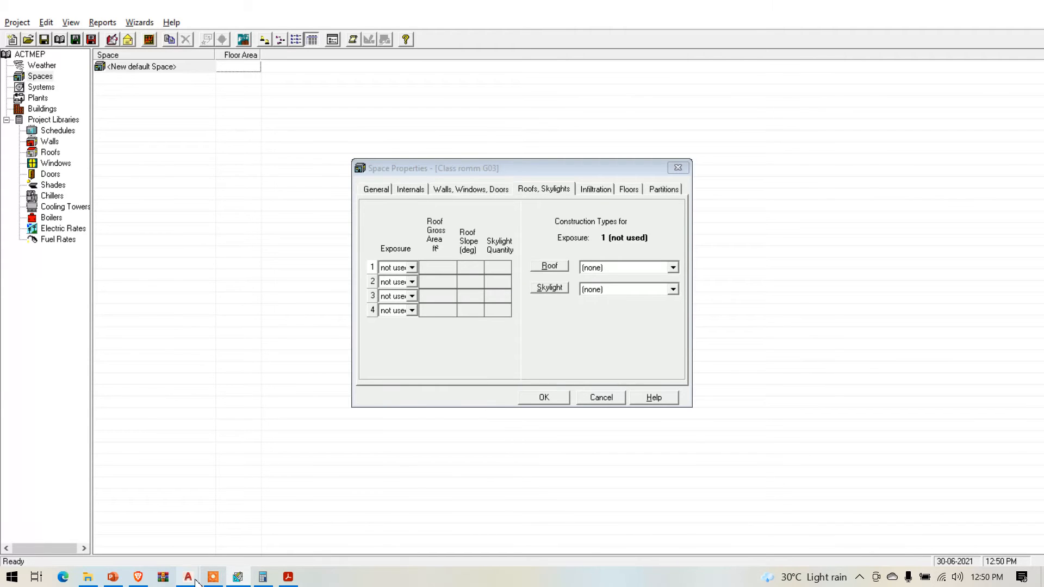
{"action": "mouse_move", "coordinate": [187, 577]}
{"action": "left_click", "coordinate": [221, 559]}
{"action": "scroll", "coordinate": [474, 375], "scroll_direction": "down", "scroll_amount": 5}
{"action": "scroll", "coordinate": [474, 376], "scroll_direction": "up", "scroll_amount": 6}
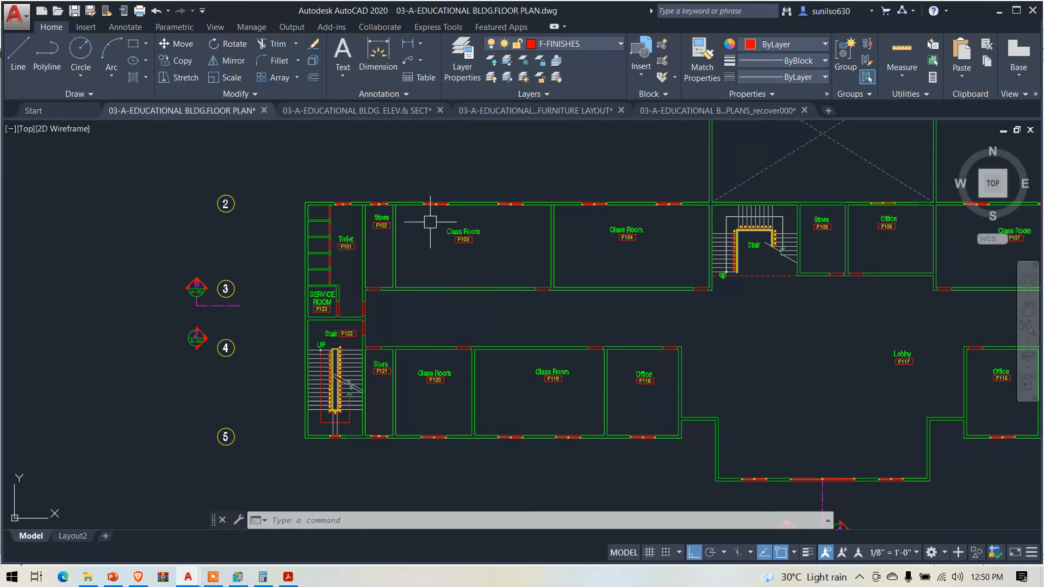
{"action": "scroll", "coordinate": [477, 254], "scroll_direction": "down", "scroll_amount": 2}
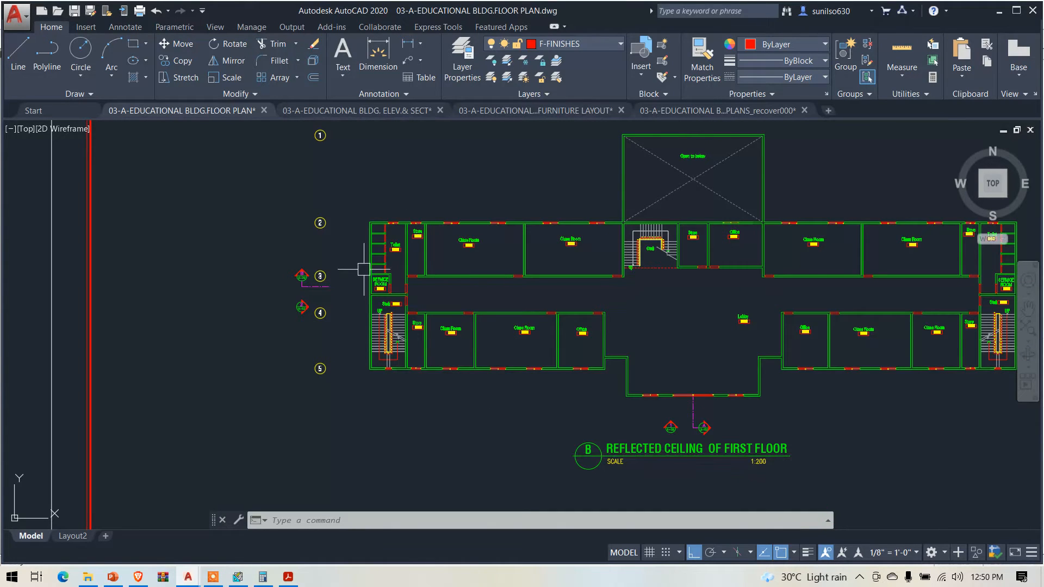
{"action": "scroll", "coordinate": [640, 348], "scroll_direction": "down", "scroll_amount": 3}
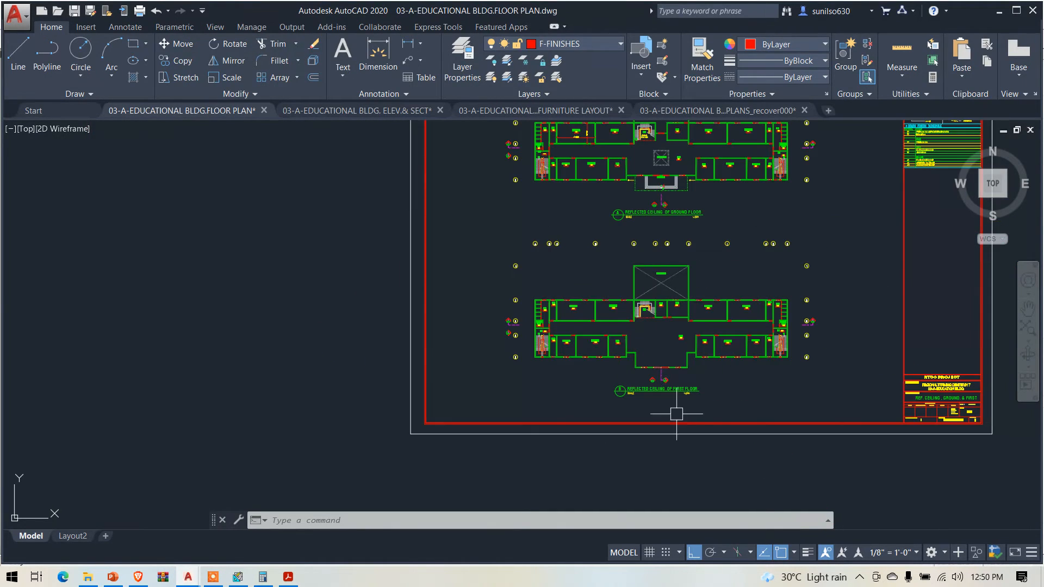
{"action": "scroll", "coordinate": [589, 316], "scroll_direction": "up", "scroll_amount": 5}
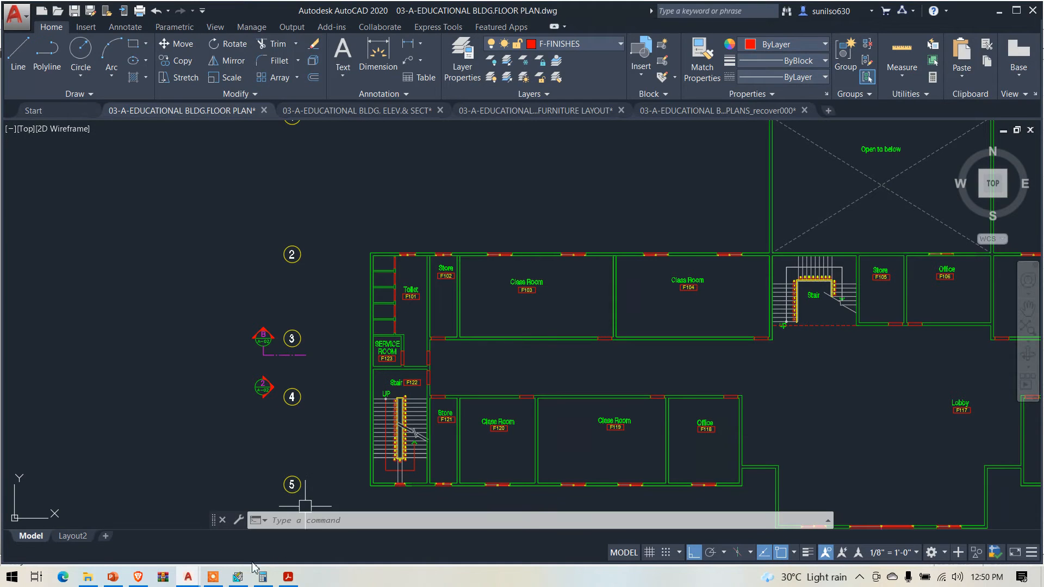
Compare the roof and skylight inputs with the ground-floor plan in AutoCAD around classroom G03
{"action": "left_click", "coordinate": [240, 578]}
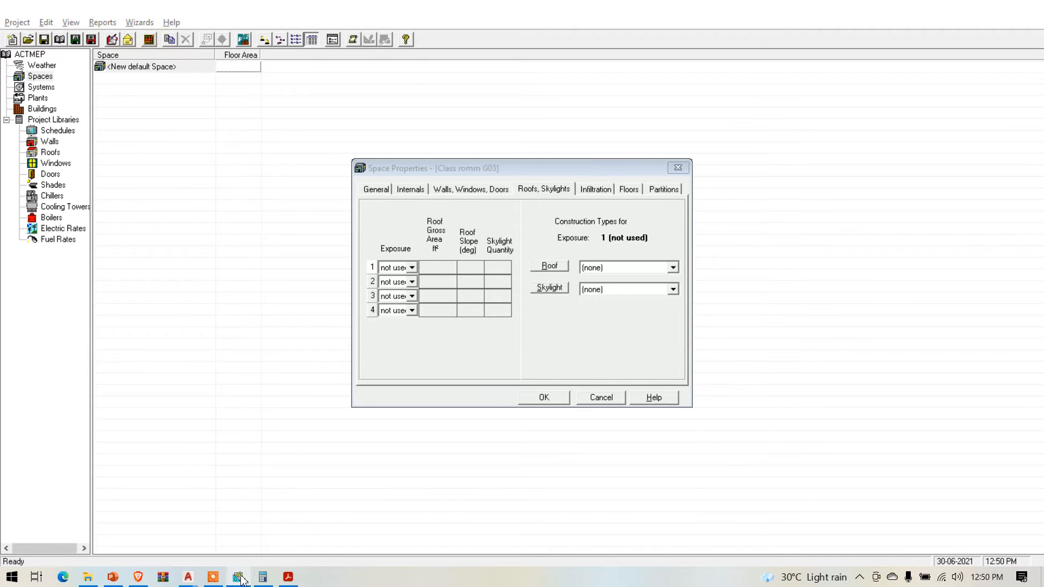
{"action": "mouse_move", "coordinate": [188, 579]}
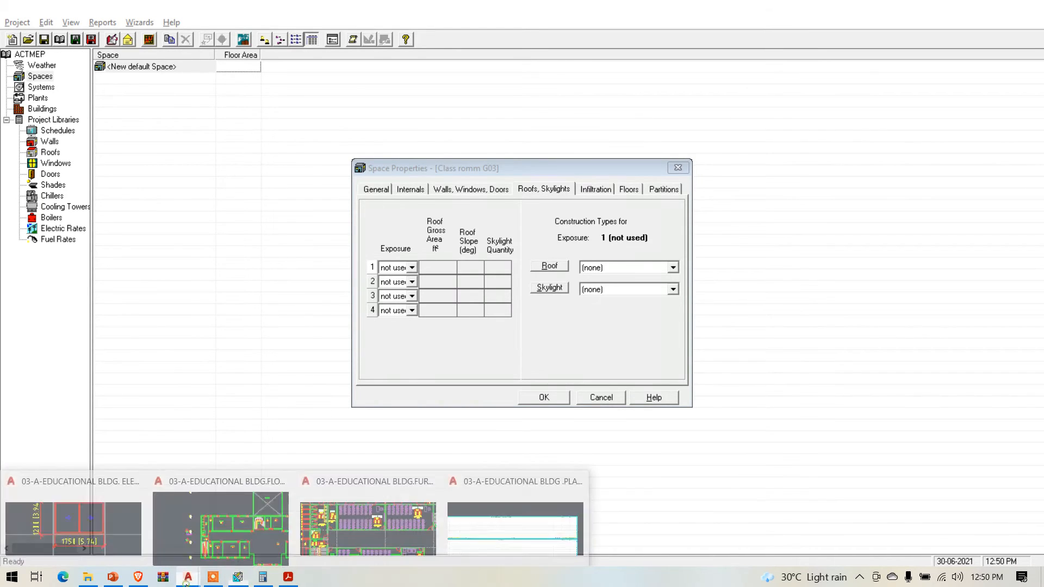
{"action": "left_click", "coordinate": [254, 514]}
{"action": "scroll", "coordinate": [490, 288], "scroll_direction": "down", "scroll_amount": 6}
{"action": "scroll", "coordinate": [491, 289], "scroll_direction": "up", "scroll_amount": 10}
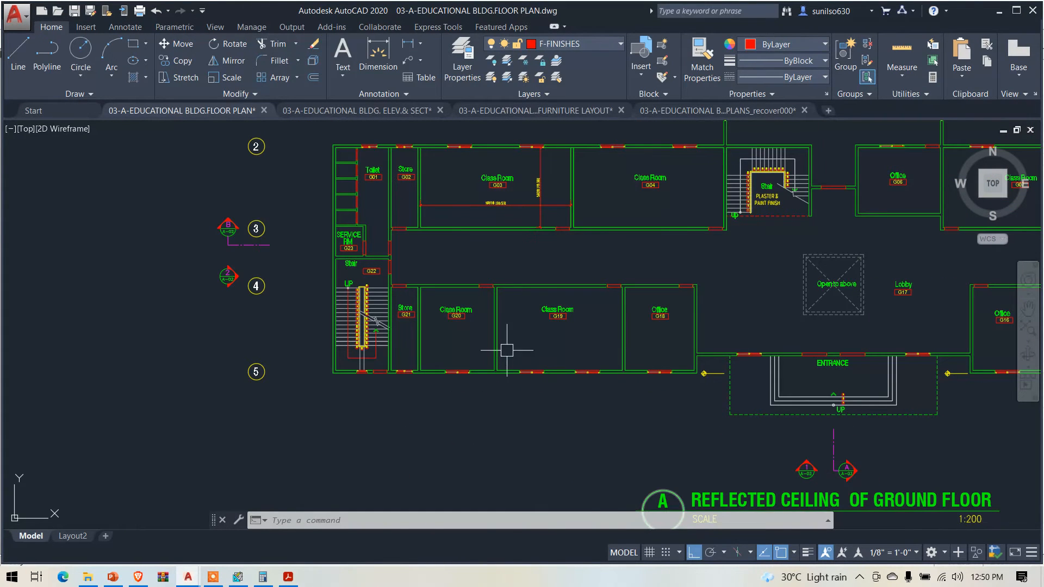
{"action": "scroll", "coordinate": [506, 350], "scroll_direction": "down", "scroll_amount": 5}
{"action": "scroll", "coordinate": [482, 284], "scroll_direction": "up", "scroll_amount": 7}
{"action": "scroll", "coordinate": [523, 279], "scroll_direction": "down", "scroll_amount": 2}
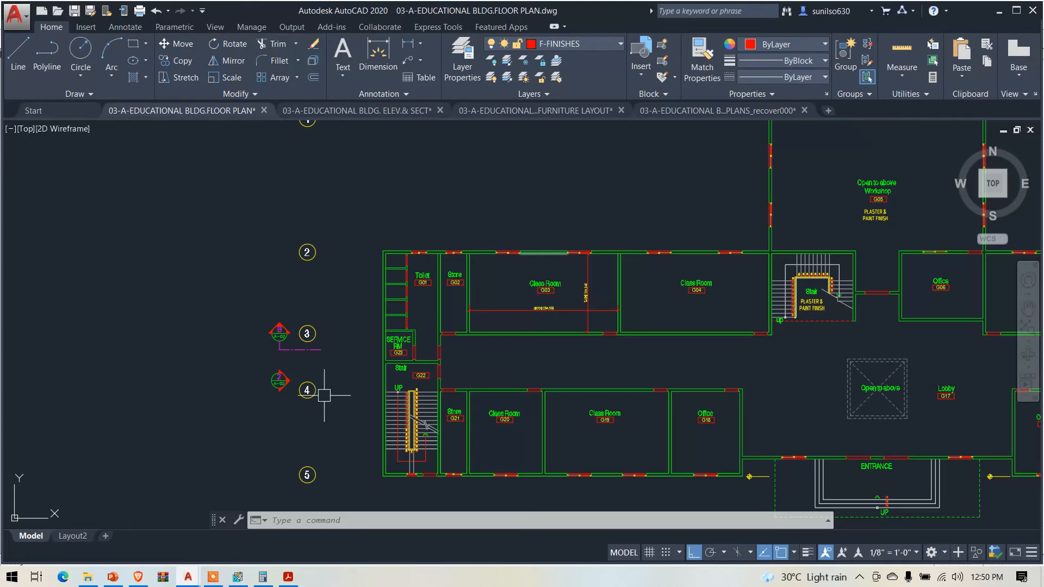
View the exposure options for the first roof row, and examine the roof slab in AutoCAD's elevation and section drawing
{"action": "left_click", "coordinate": [237, 577]}
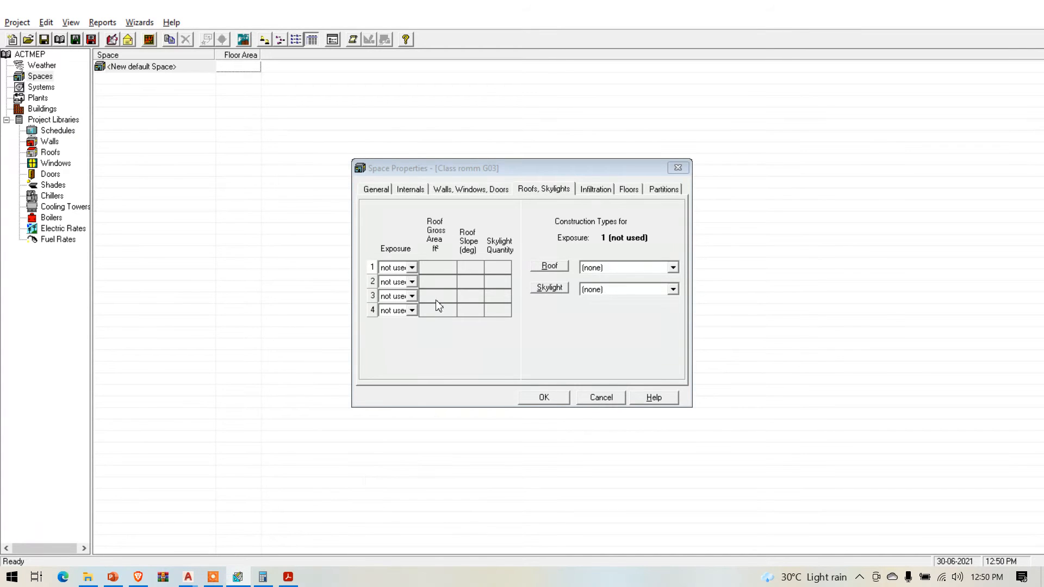
{"action": "left_click", "coordinate": [413, 268]}
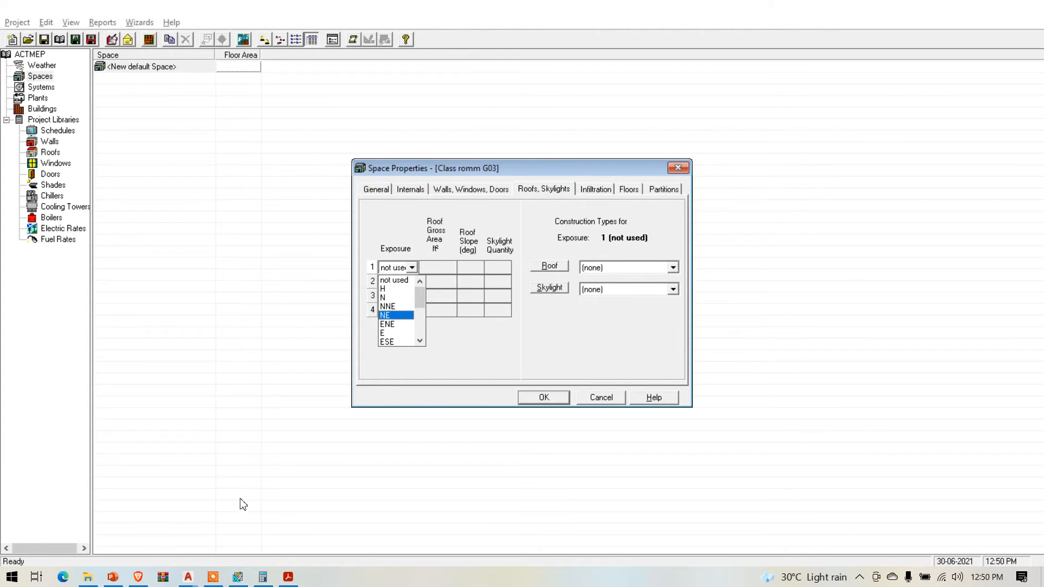
{"action": "left_click", "coordinate": [190, 577]}
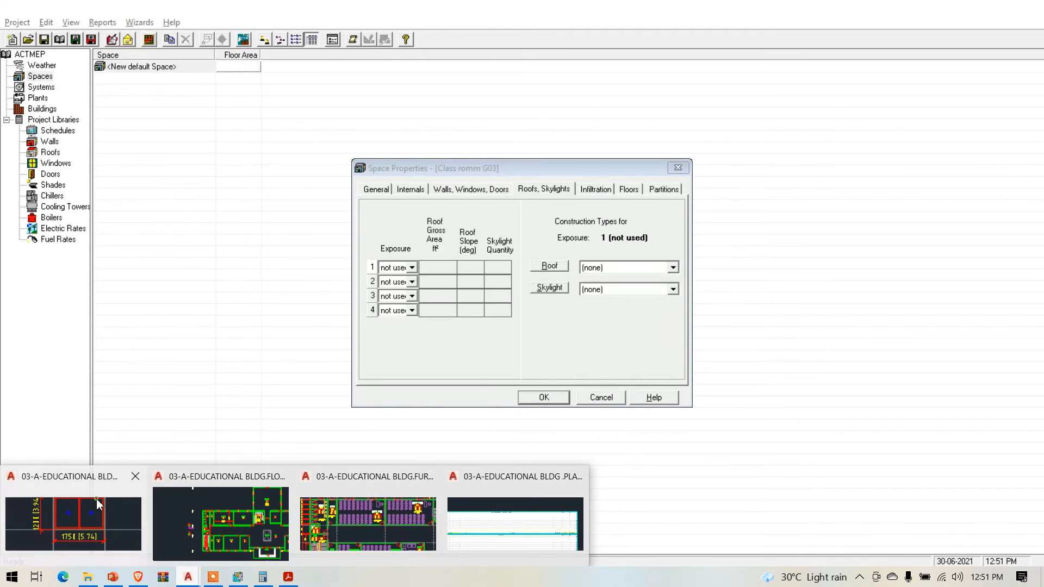
{"action": "left_click", "coordinate": [81, 522]}
{"action": "scroll", "coordinate": [370, 368], "scroll_direction": "down", "scroll_amount": 10}
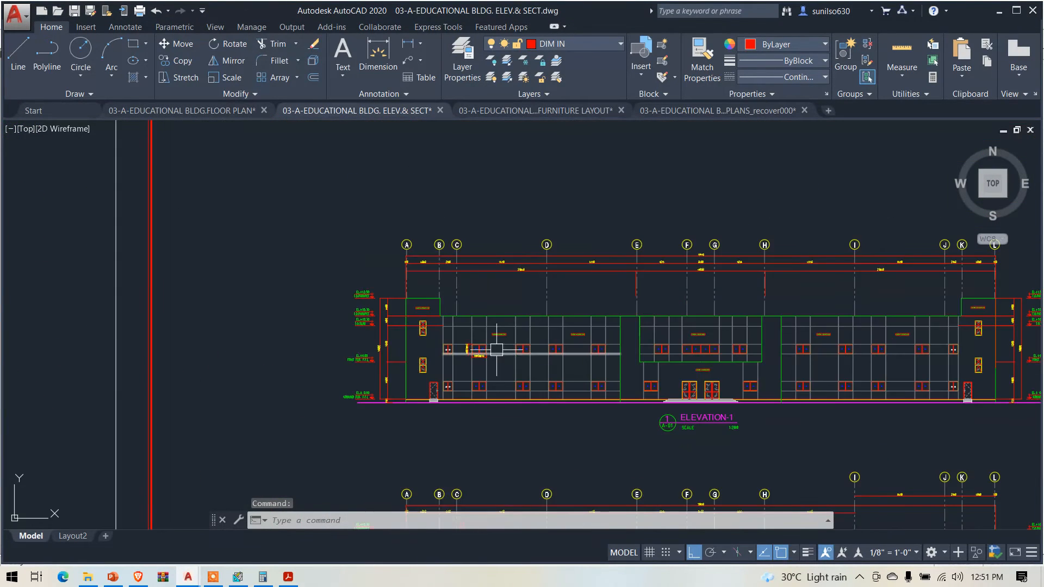
{"action": "scroll", "coordinate": [507, 423], "scroll_direction": "up", "scroll_amount": 5}
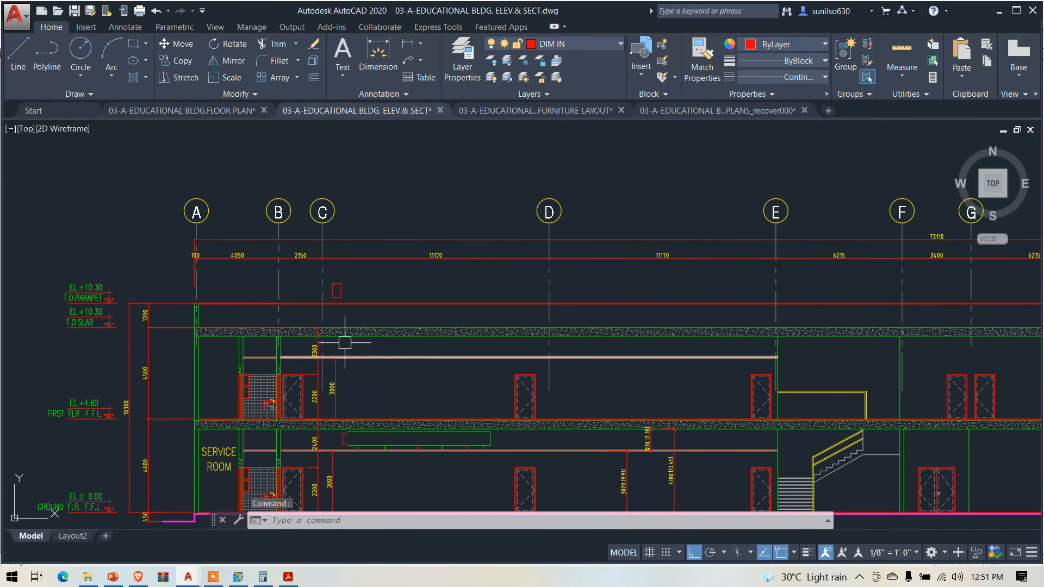
{"action": "scroll", "coordinate": [422, 351], "scroll_direction": "up", "scroll_amount": 5}
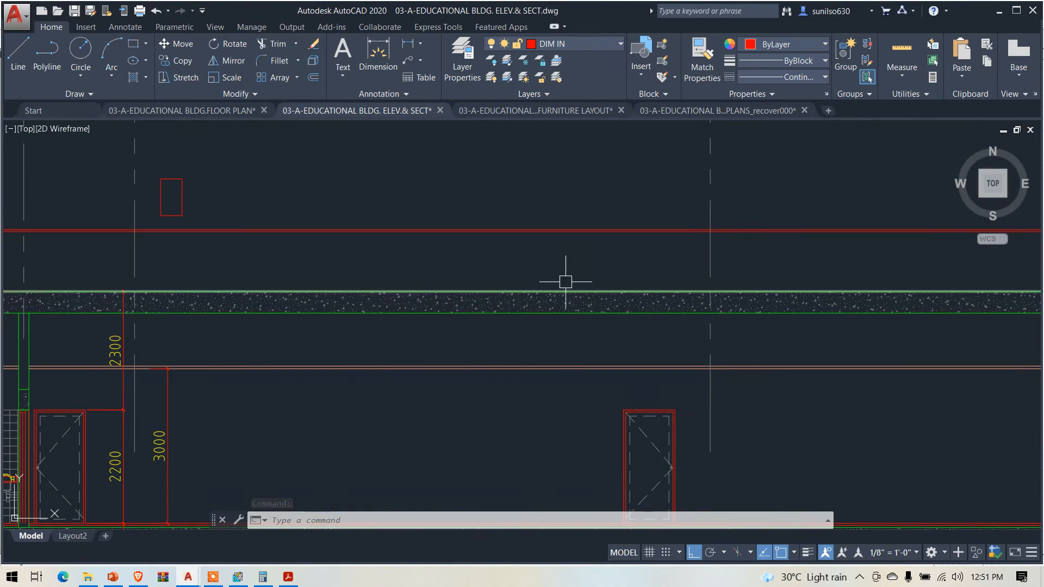
Check the slabs in the section B-B drawing, and set the first roof row's exposure to H in HAP
{"action": "scroll", "coordinate": [554, 282], "scroll_direction": "down", "scroll_amount": 6}
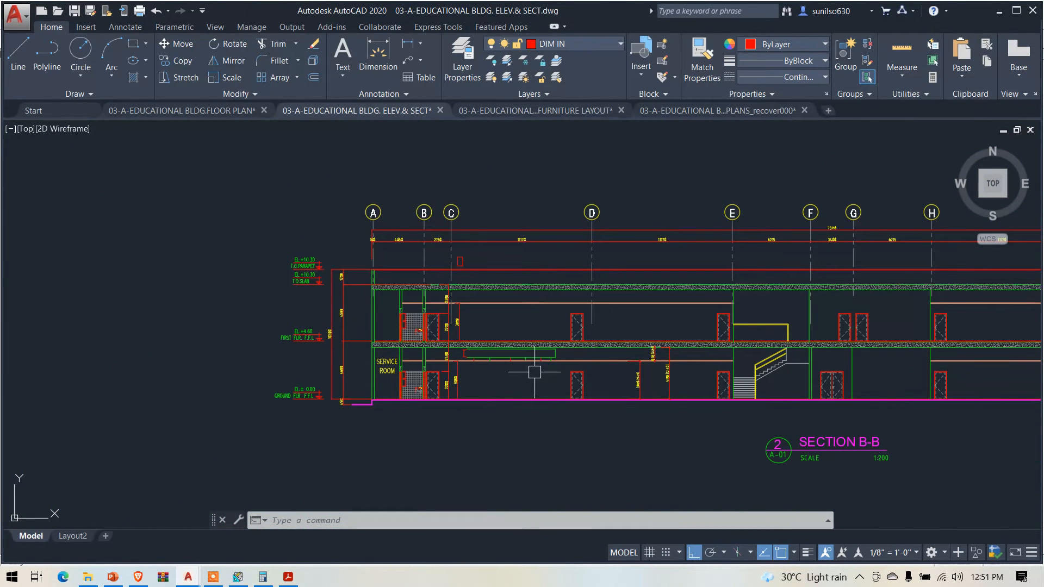
{"action": "scroll", "coordinate": [530, 366], "scroll_direction": "up", "scroll_amount": 4}
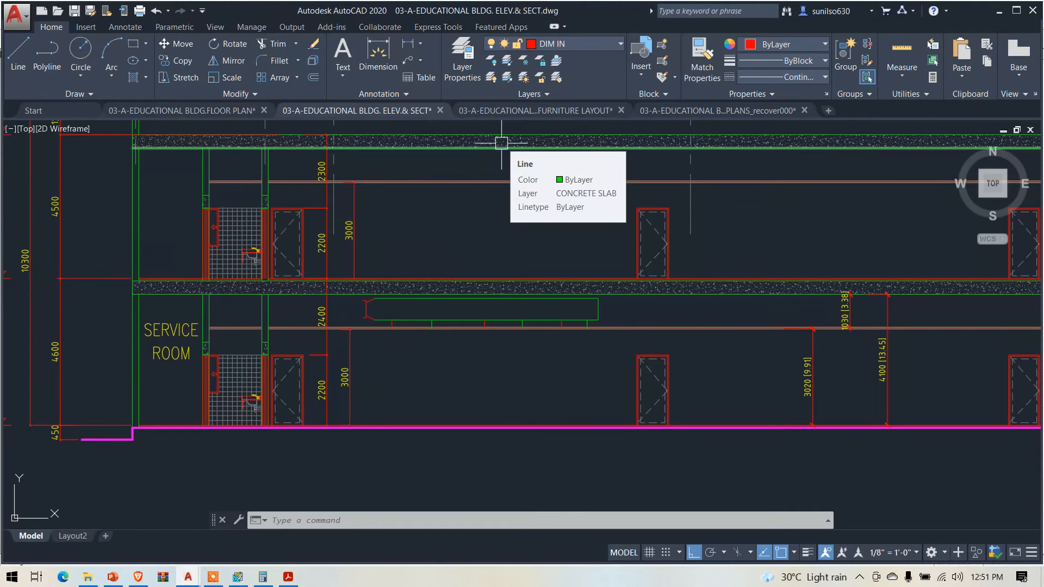
{"action": "left_click", "coordinate": [237, 576]}
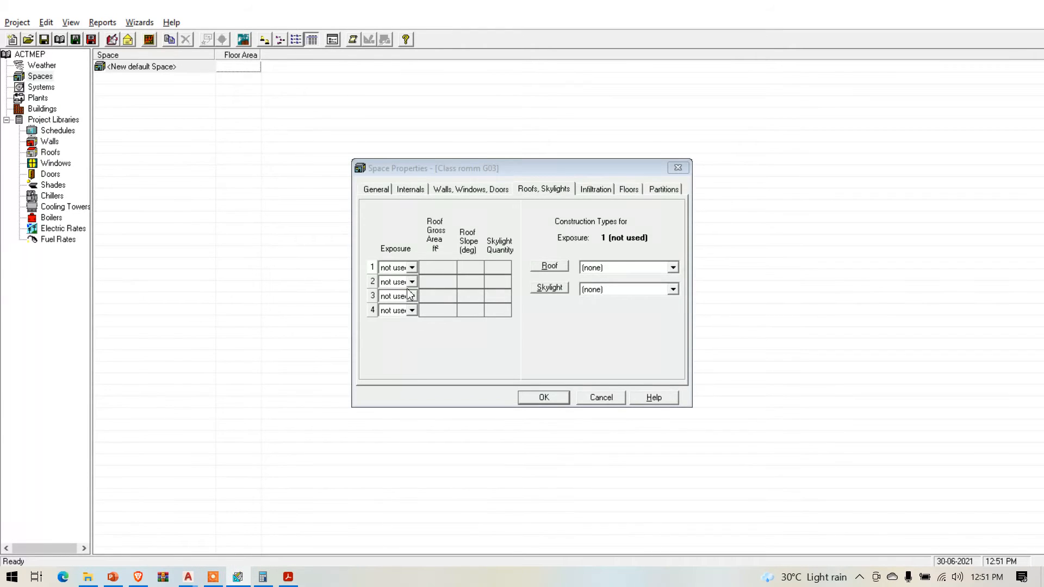
{"action": "left_click", "coordinate": [412, 267]}
{"action": "left_click", "coordinate": [407, 288]}
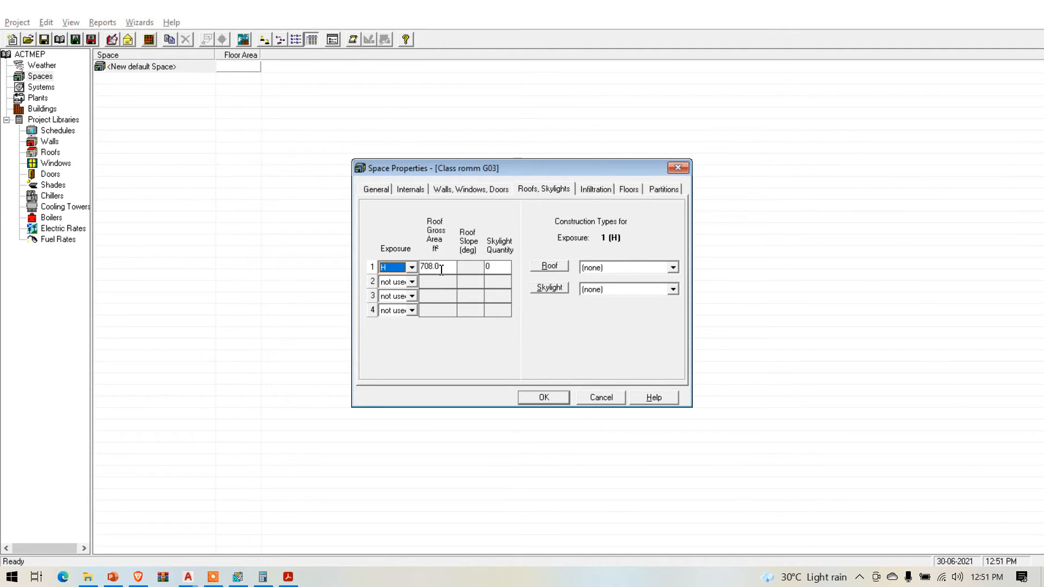
Open the roof construction for exposure 1, and switch to AutoCAD to examine the layers in the ROOF specification table
{"action": "left_click", "coordinate": [562, 266]}
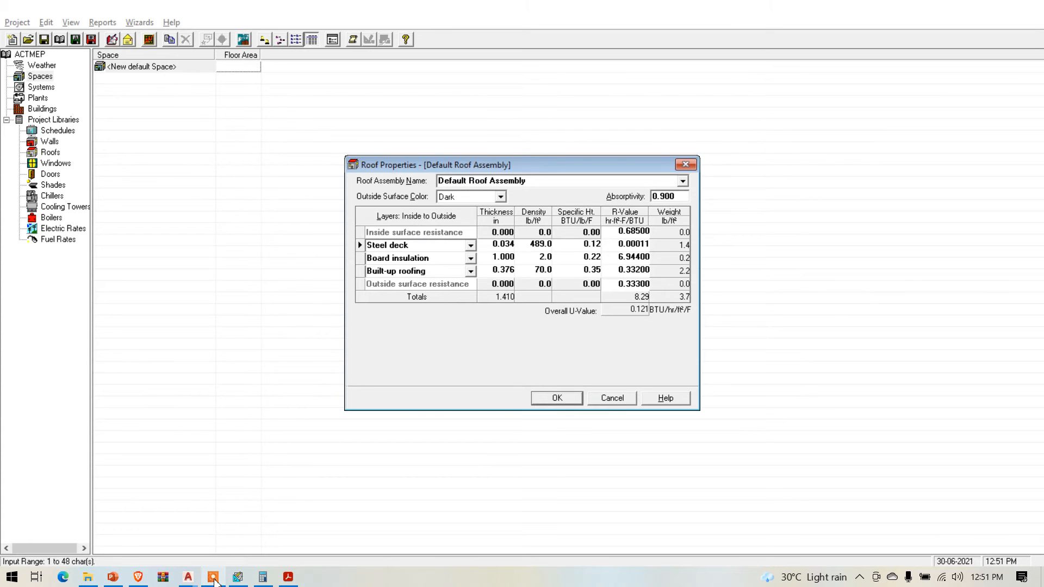
{"action": "left_click", "coordinate": [551, 515]}
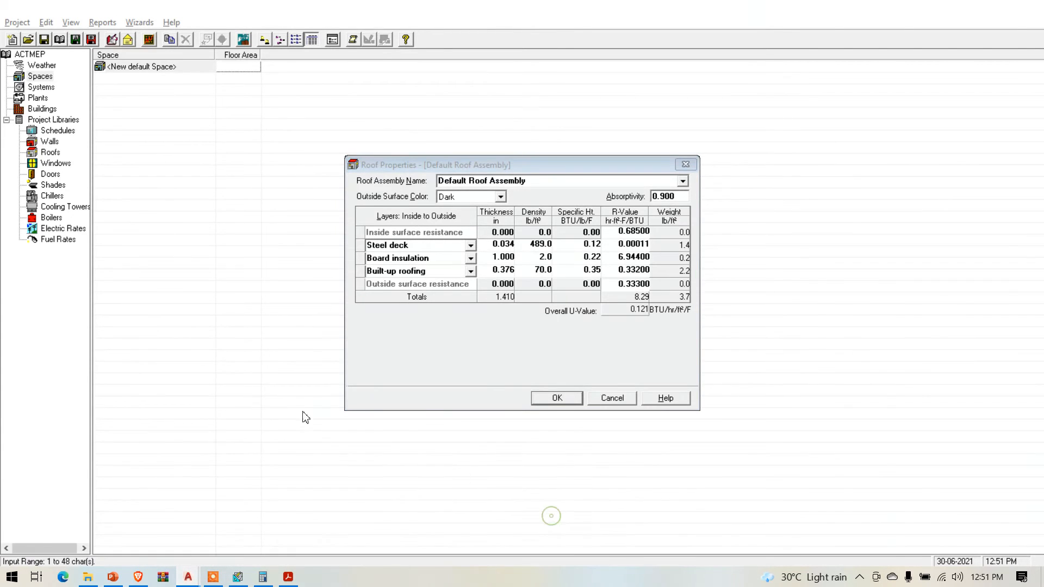
{"action": "scroll", "coordinate": [375, 339], "scroll_direction": "down", "scroll_amount": 7}
{"action": "scroll", "coordinate": [342, 402], "scroll_direction": "up", "scroll_amount": 5}
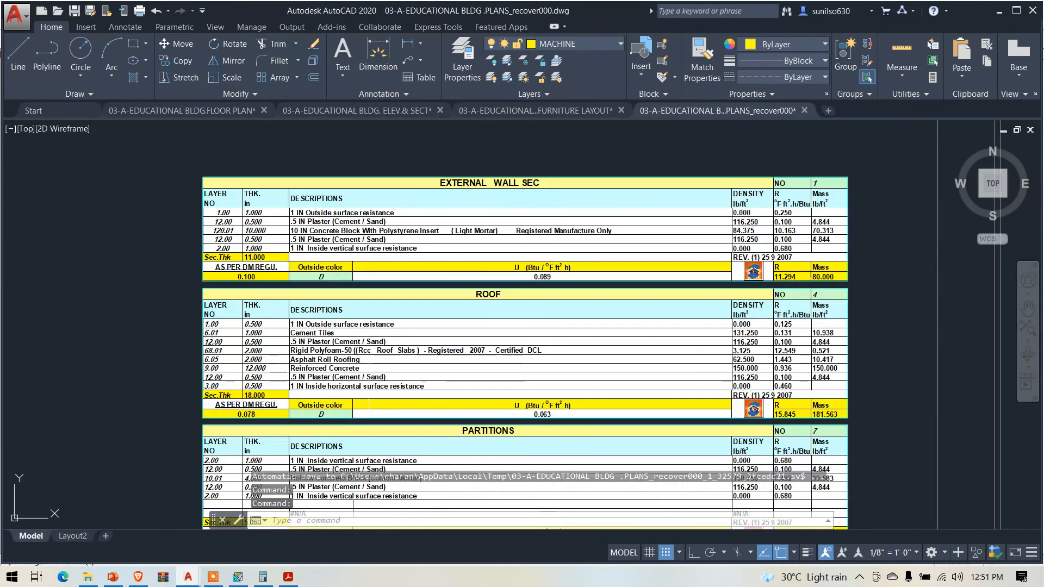
{"action": "scroll", "coordinate": [242, 339], "scroll_direction": "up", "scroll_amount": 2}
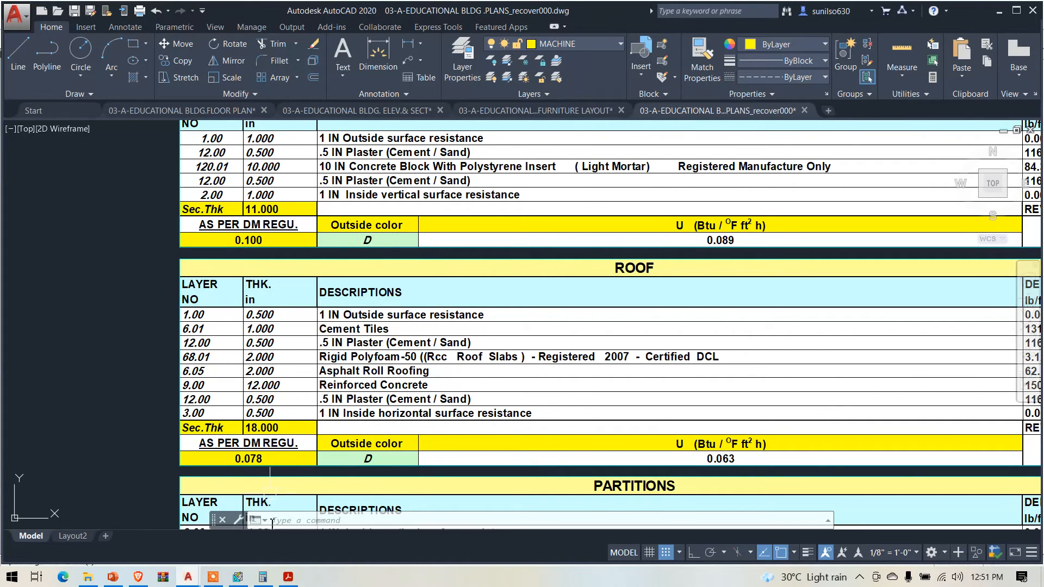
Return to HAP and insert three new layers above the Steel deck layer in the roof assembly
{"action": "left_click", "coordinate": [238, 576]}
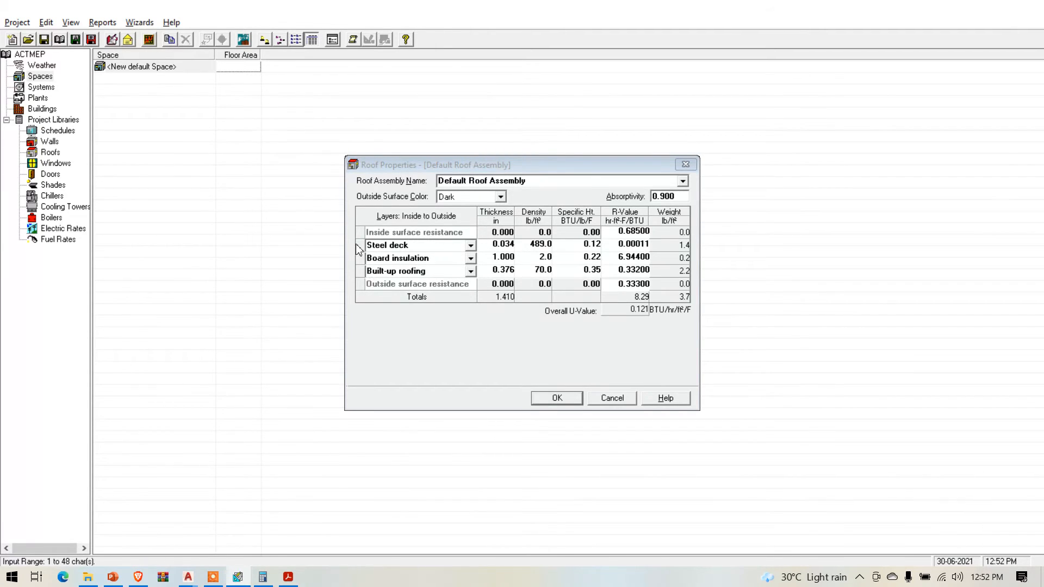
{"action": "right_click", "coordinate": [360, 246]}
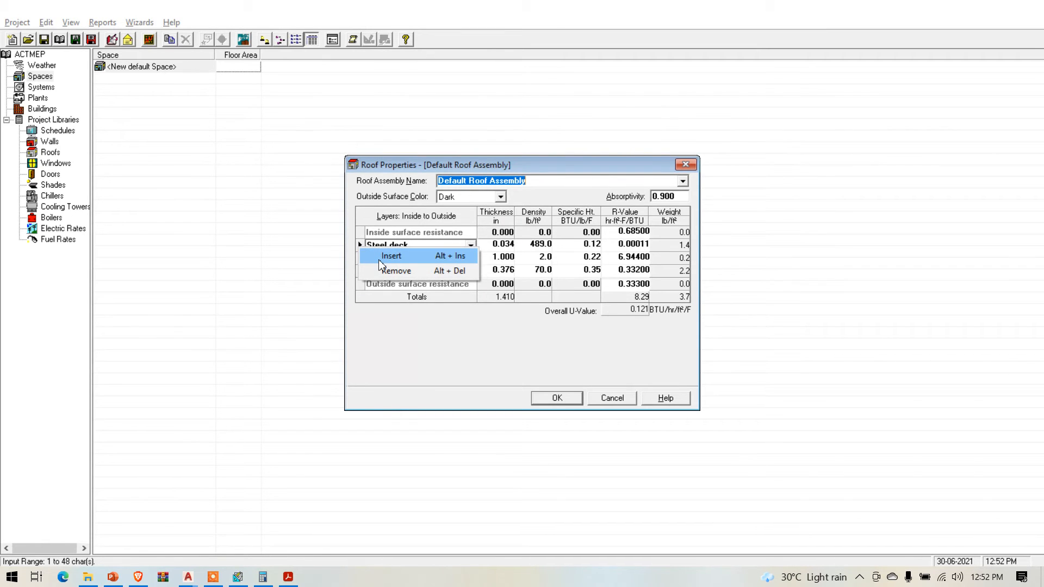
{"action": "left_click", "coordinate": [379, 260]}
{"action": "right_click", "coordinate": [359, 258]}
{"action": "left_click", "coordinate": [373, 267]}
{"action": "right_click", "coordinate": [360, 271]}
{"action": "left_click", "coordinate": [375, 281]}
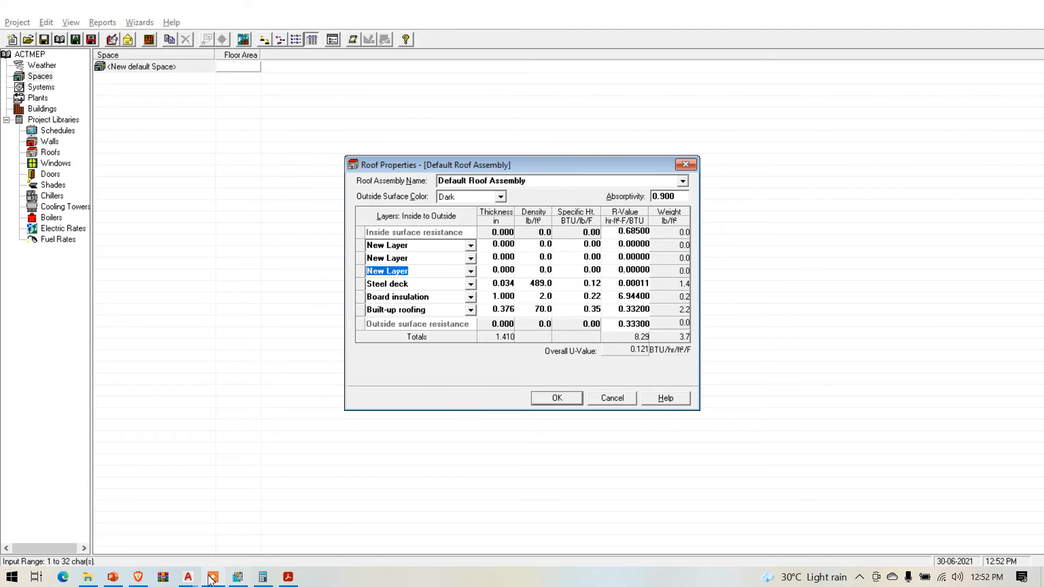
Switch to AutoCAD and examine the density, R-value and mass columns of the ROOF specification table
{"action": "left_click", "coordinate": [187, 577]}
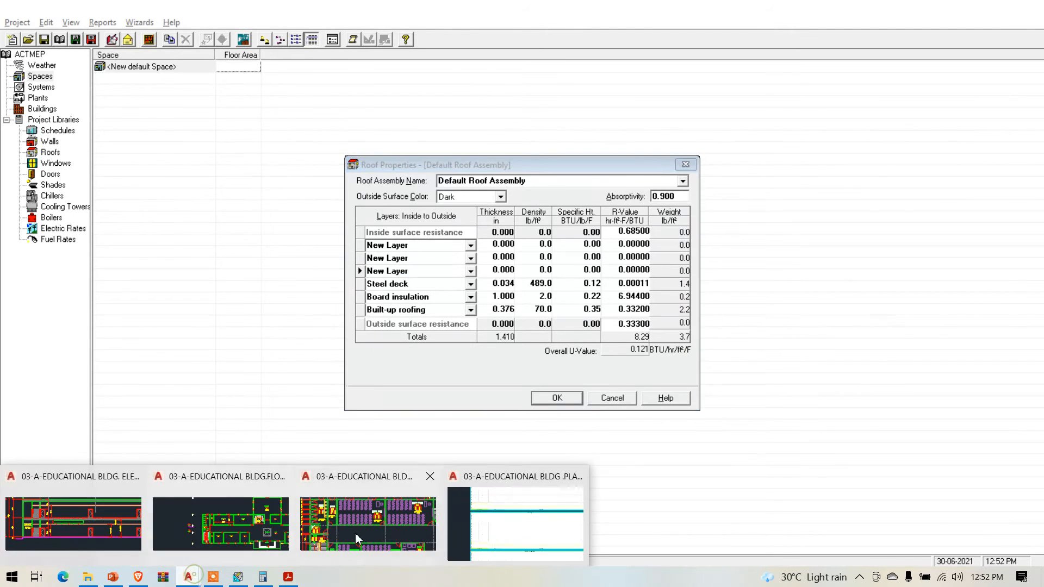
{"action": "left_click", "coordinate": [523, 521]}
{"action": "scroll", "coordinate": [217, 350], "scroll_direction": "down", "scroll_amount": 4}
{"action": "scroll", "coordinate": [538, 351], "scroll_direction": "up", "scroll_amount": 4}
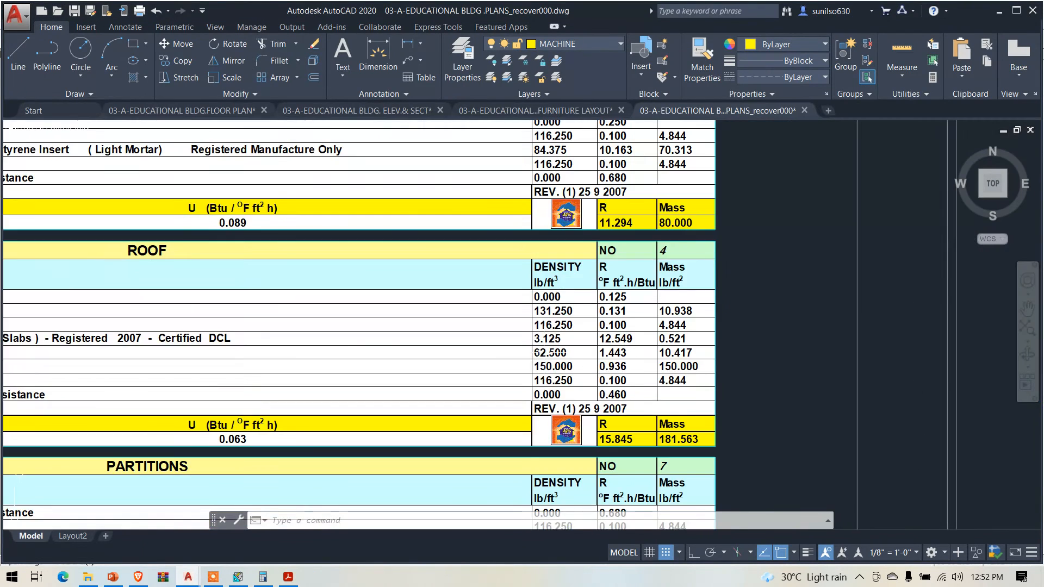
{"action": "scroll", "coordinate": [628, 312], "scroll_direction": "up", "scroll_amount": 2}
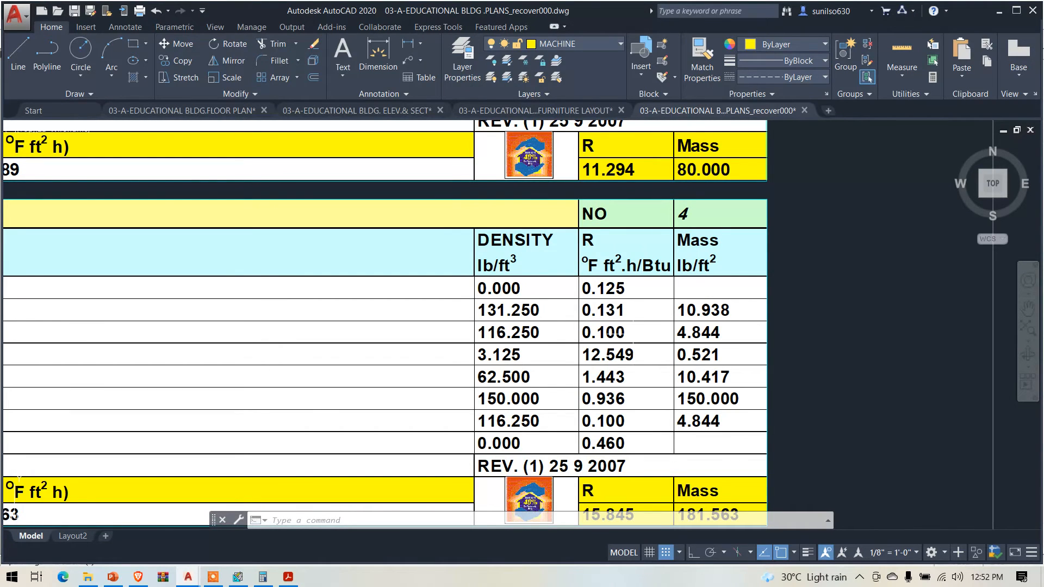
Set the roof assembly's inside surface resistance R-value to 0.125 in HAP, checking it against the ROOF table in AutoCAD
{"action": "left_click", "coordinate": [238, 576]}
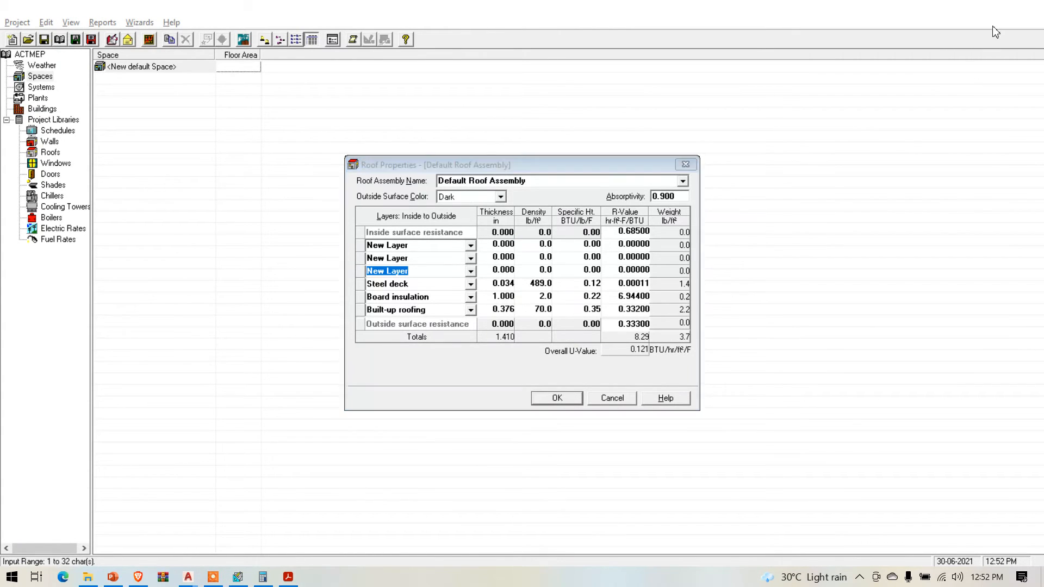
{"action": "left_click", "coordinate": [628, 234]}
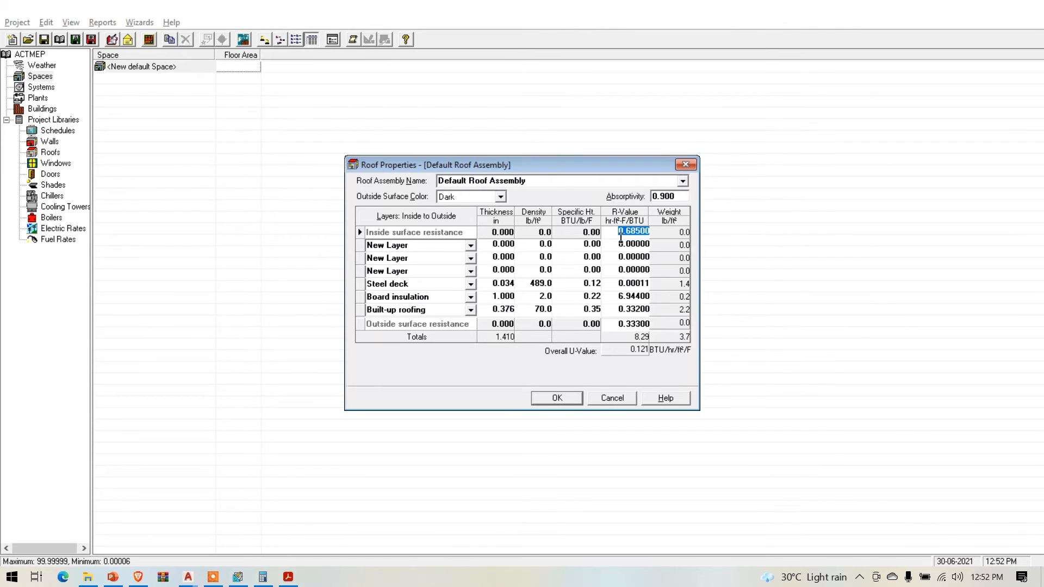
{"action": "type", "text": "o.125"}
{"action": "left_click_drag", "start_coordinate": [628, 234], "coordinate": [770, 217]}
{"action": "type", "text": "0.125"}
{"action": "key", "text": "alt+Tab"}
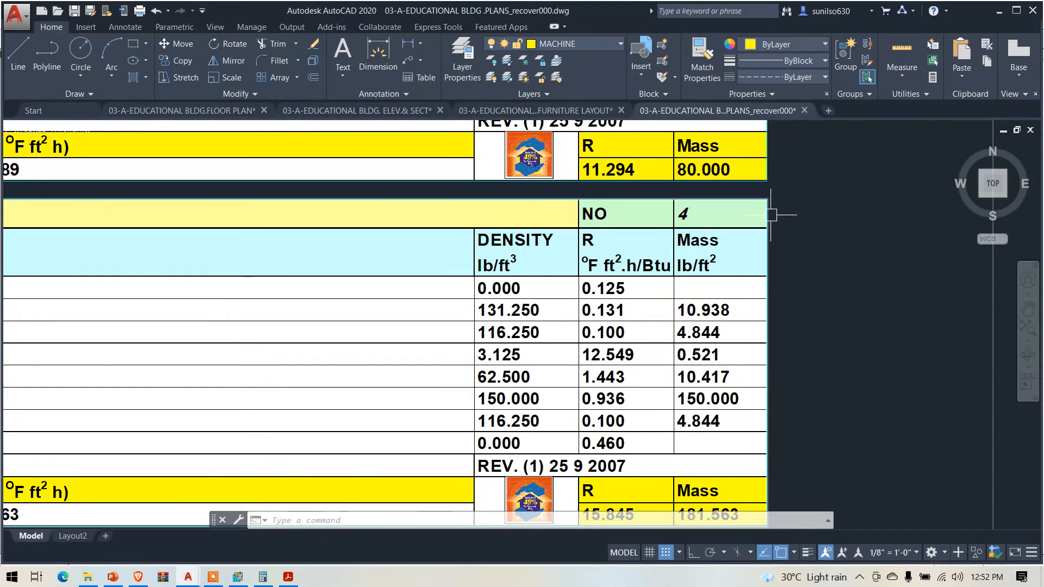
{"action": "key", "text": "alt+Tab"}
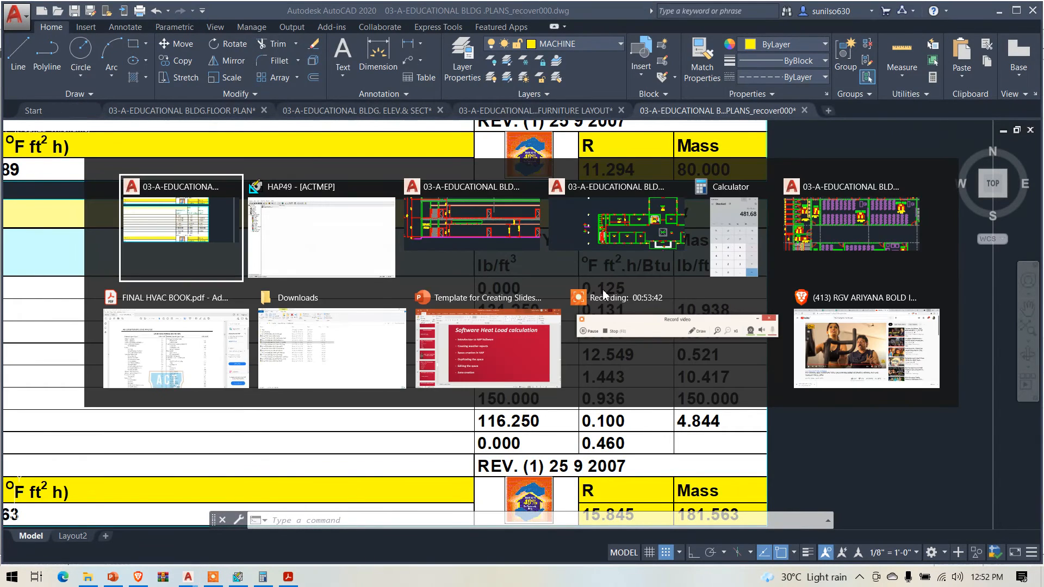
{"action": "key", "text": "alt+Tab"}
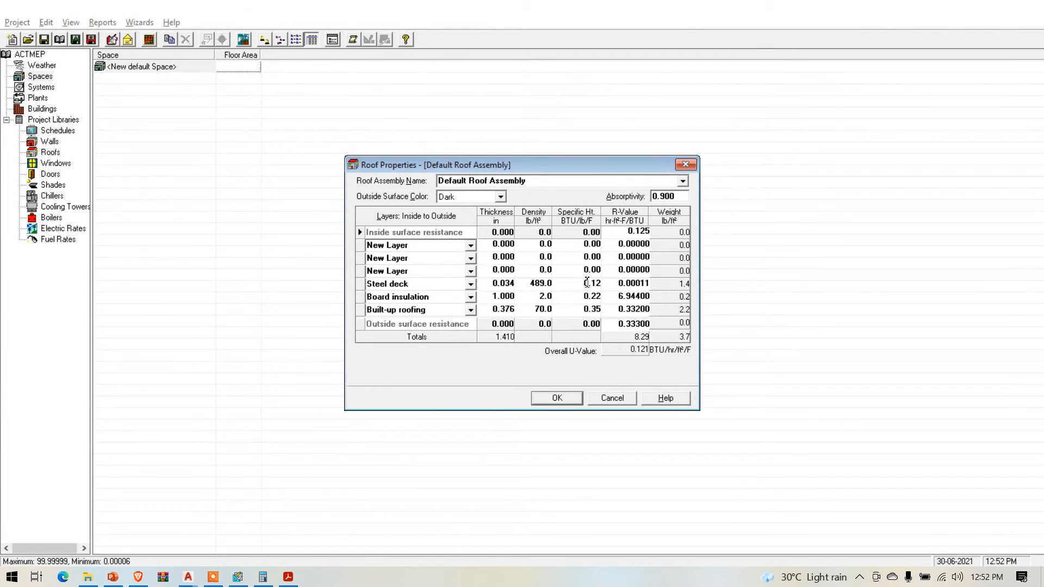
{"action": "key", "text": "Return"}
Set the first new layer's R-value to 0.131, and consult AutoCAD's ROOF table for the following layer's value
{"action": "left_click", "coordinate": [623, 240]}
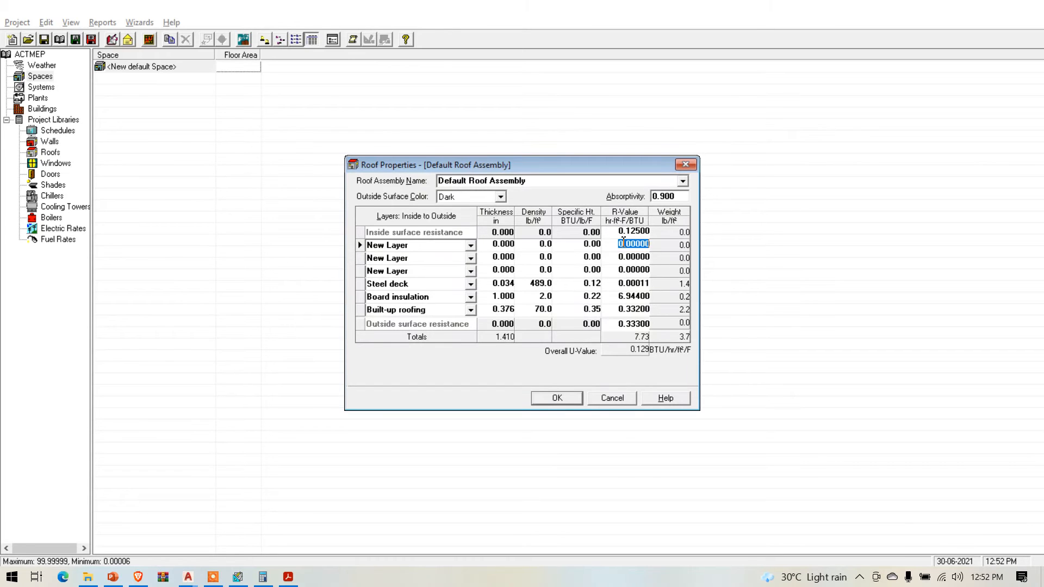
{"action": "type", "text": "0.131"}
{"action": "key", "text": "alt+Tab"}
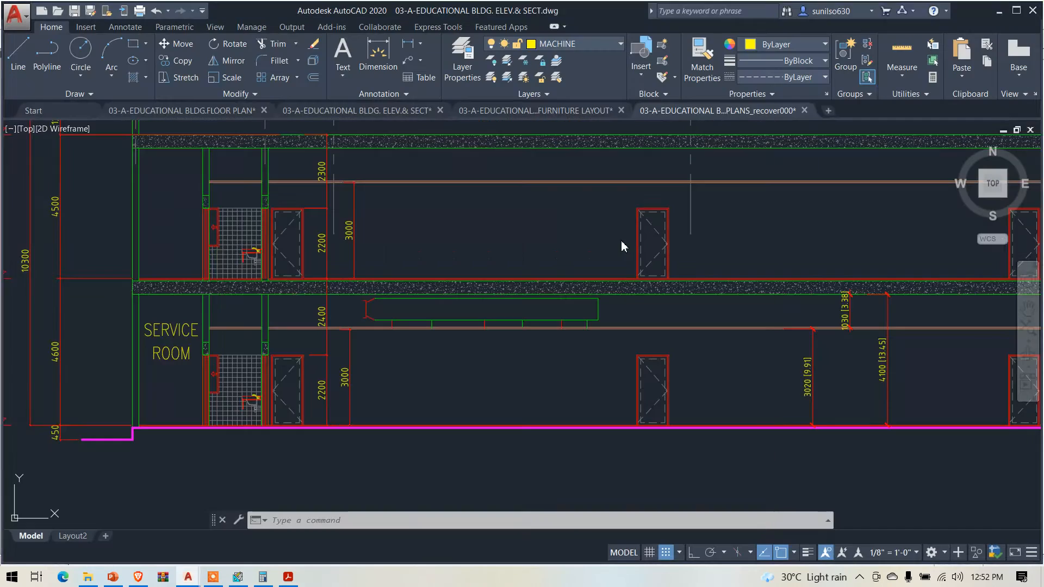
{"action": "key", "text": "alt+Tab"}
{"action": "key", "text": "alt+Tab"}
{"action": "key", "text": "alt+Tab"}
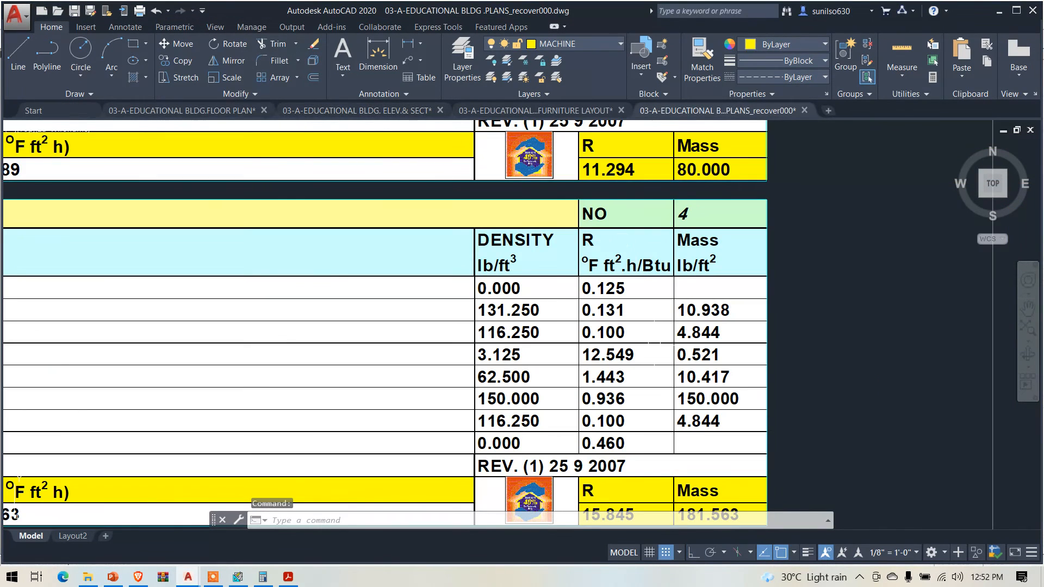
{"action": "key", "text": "alt+Tab"}
{"action": "key", "text": "alt+Tab"}
{"action": "key", "text": "alt+Tab"}
Set the R-values of the second and third new roof layers to 0.100 and 12.549, following the ROOF table in AutoCAD
{"action": "left_click", "coordinate": [620, 261]}
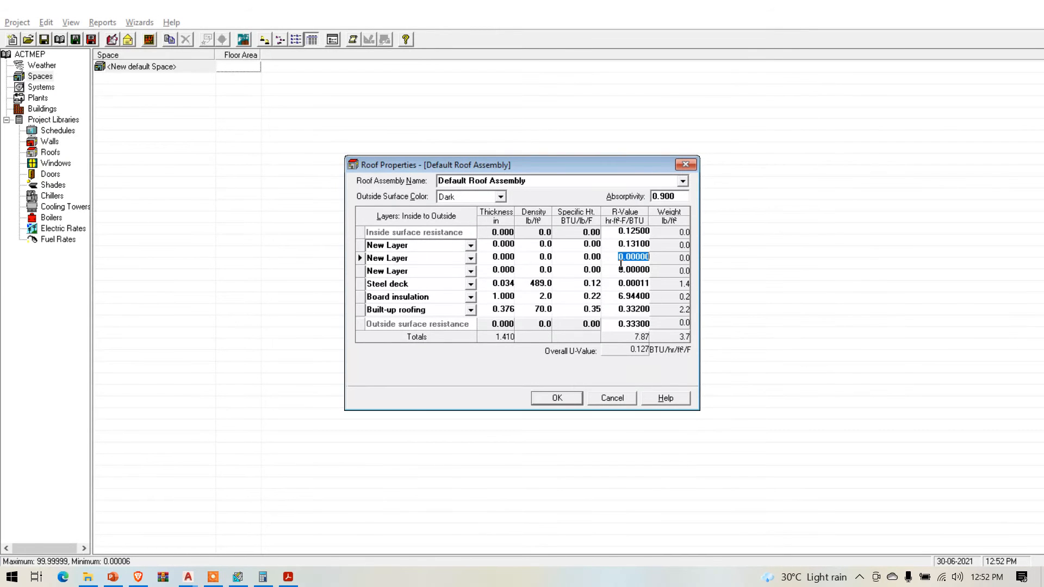
{"action": "type", "text": "0.100"}
{"action": "key", "text": "alt+Tab"}
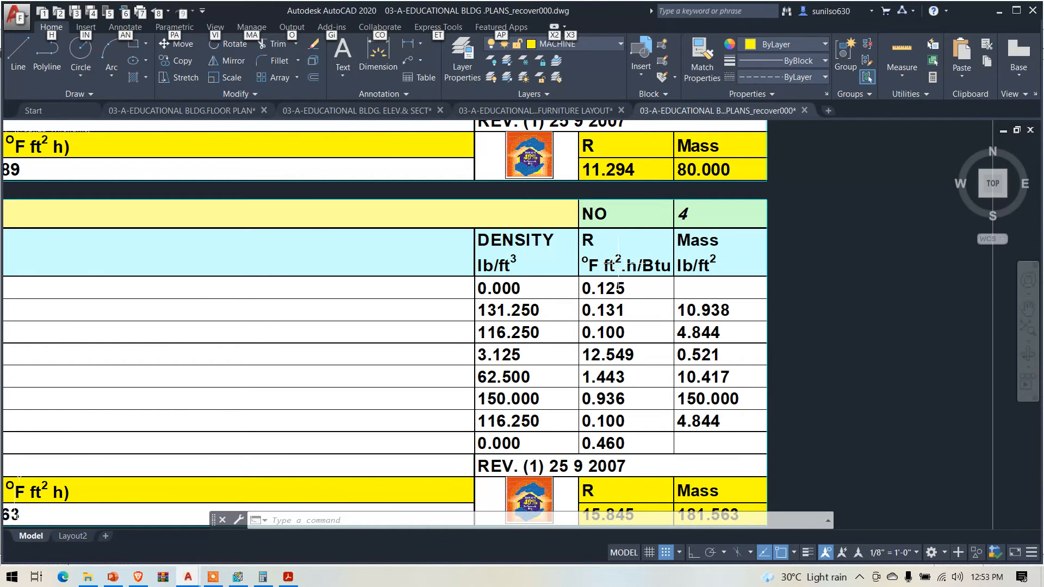
{"action": "key", "text": "alt+Tab"}
{"action": "key", "text": "alt+Tab"}
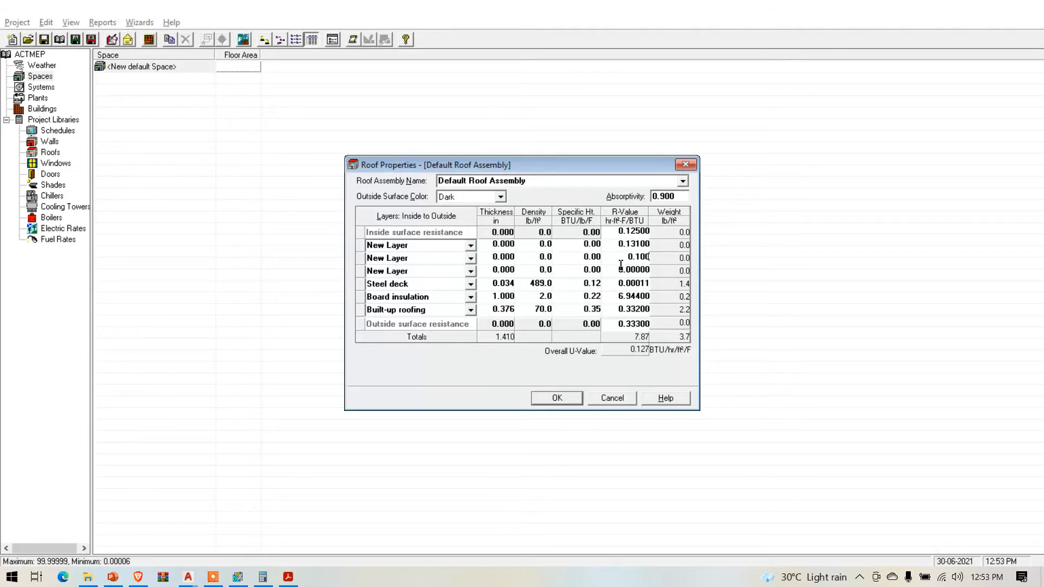
{"action": "key", "text": "Down"}
{"action": "type", "text": "12.549"}
{"action": "key", "text": "alt+Tab"}
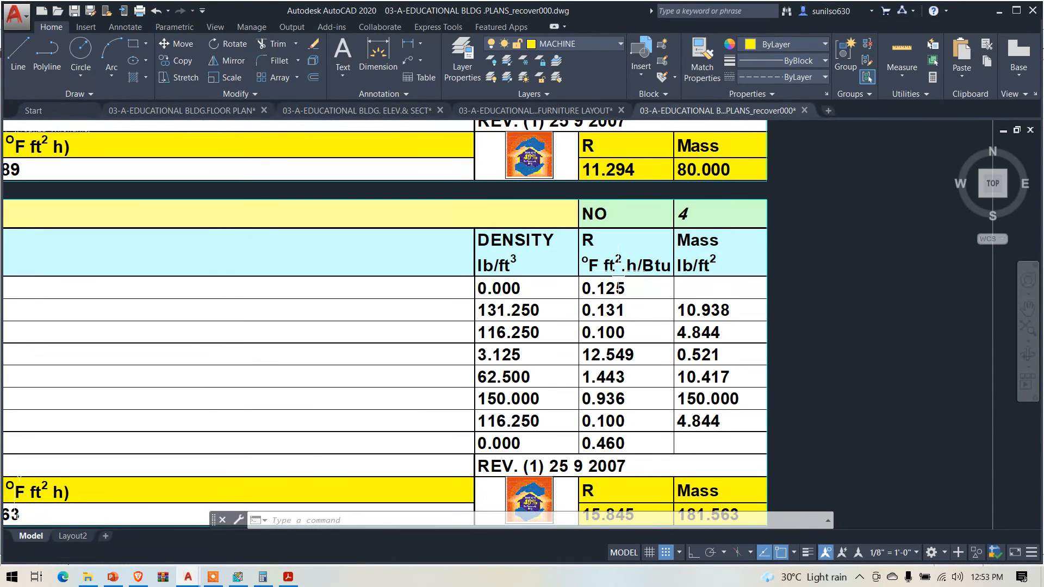
{"action": "key", "text": "alt+Tab"}
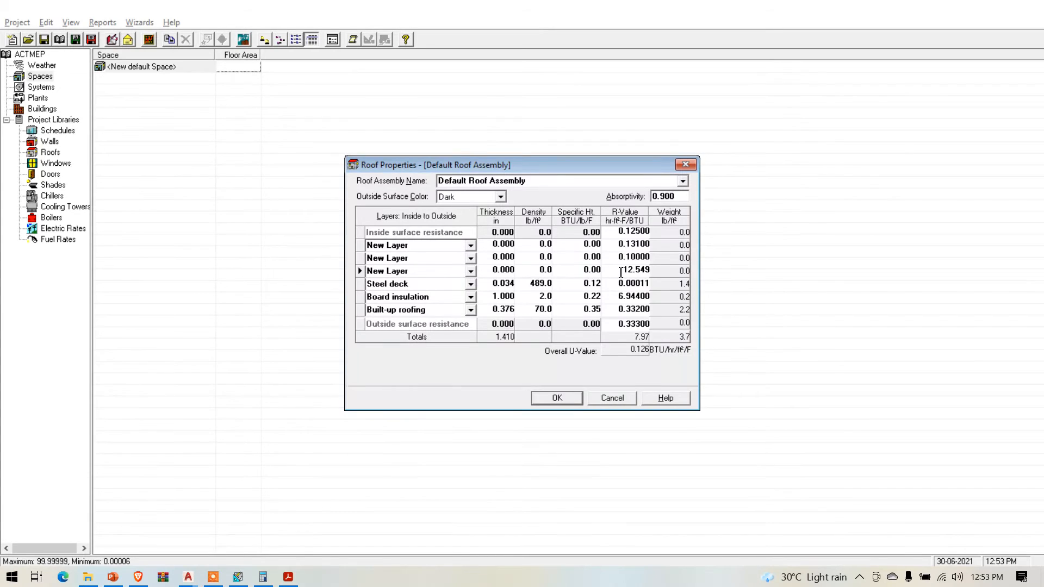
Set the R-value of the Steel deck layer to 1.443 and of the Board insulation layer to 0.936, following AutoCAD's ROOF table
{"action": "left_click", "coordinate": [630, 284]}
{"action": "type", "text": "1.443"}
{"action": "key", "text": "alt+Tab"}
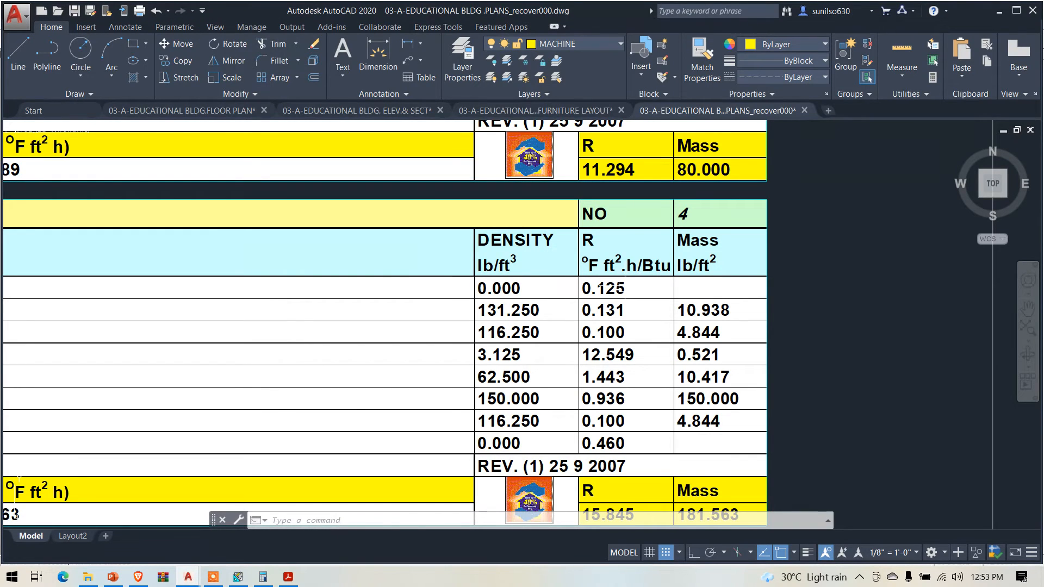
{"action": "key", "text": "alt+Tab"}
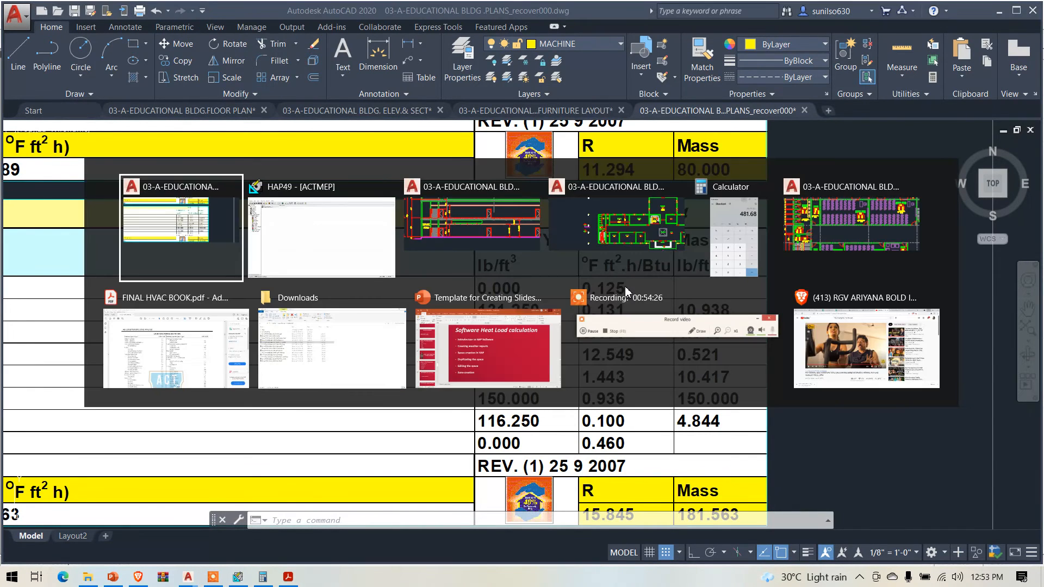
{"action": "left_click", "coordinate": [616, 295]}
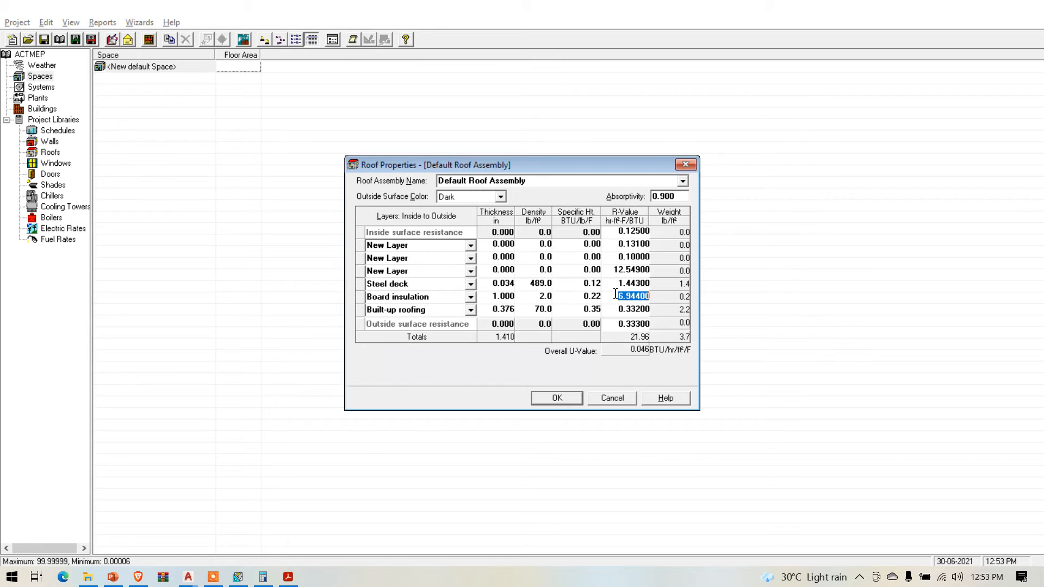
{"action": "type", "text": "0.936"}
{"action": "key", "text": "alt+Tab"}
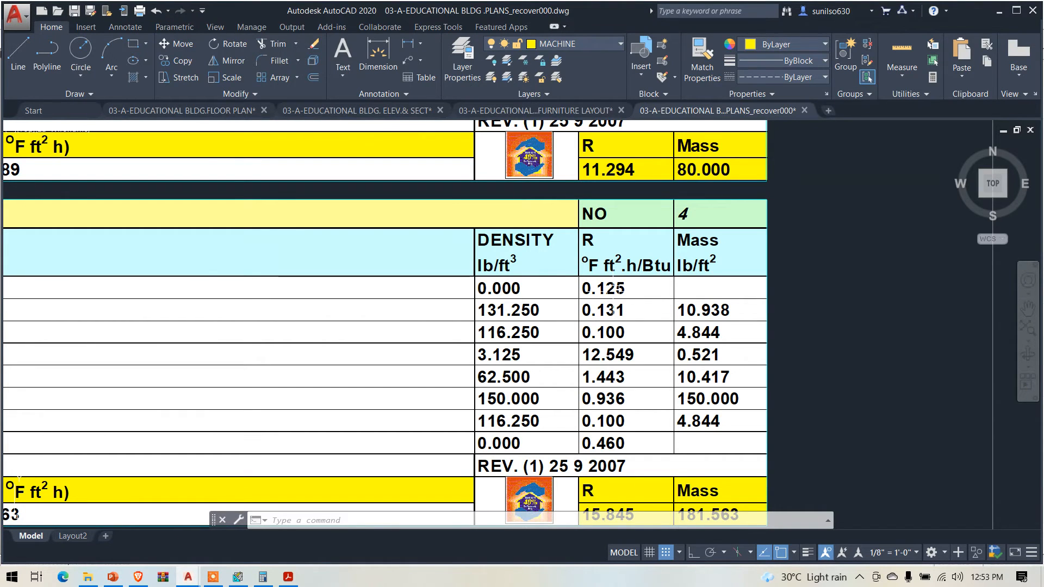
{"action": "key", "text": "alt+Tab"}
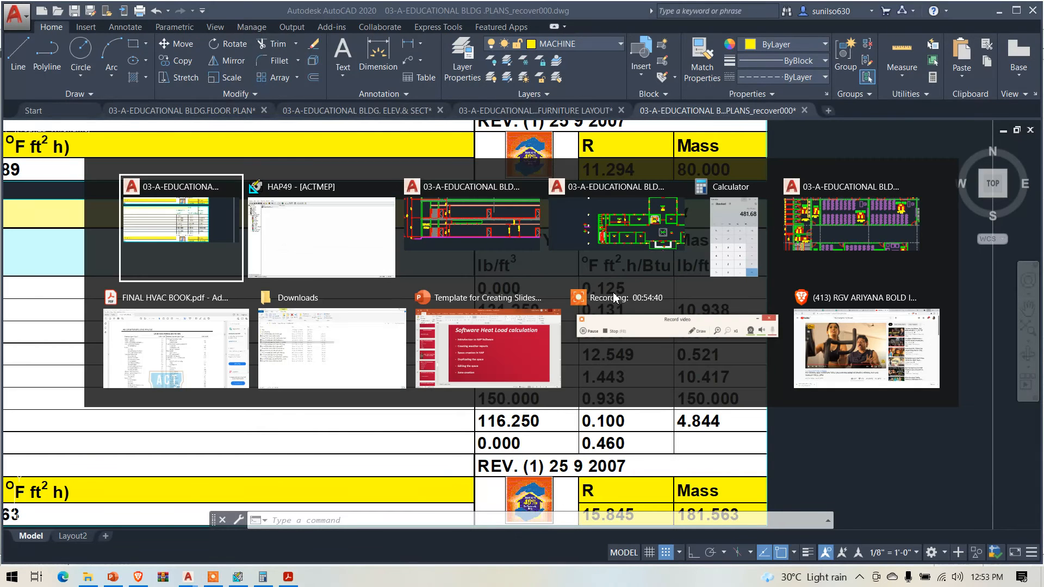
Set the Built-up roofing layer's R-value to 0.100 and the outside surface resistance to 0.460
{"action": "left_click", "coordinate": [616, 309]}
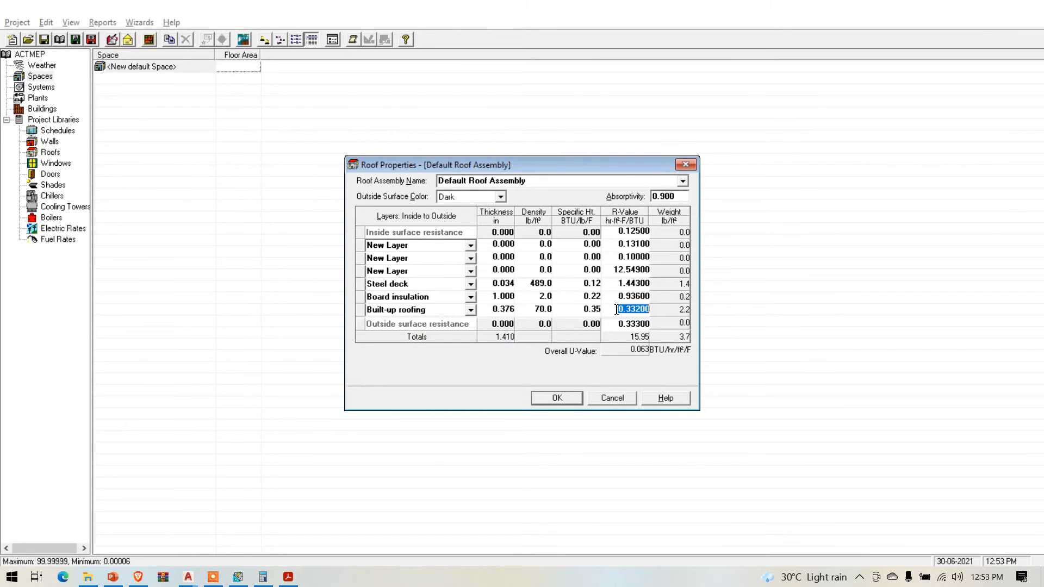
{"action": "type", "text": "0.100"}
{"action": "left_click", "coordinate": [628, 326]}
{"action": "type", "text": "0.460"}
Check the roof assembly's overall U-value against the ROOF table in AutoCAD, and accept the roof assembly in HAP
{"action": "left_click", "coordinate": [590, 295]}
{"action": "left_click", "coordinate": [637, 295]}
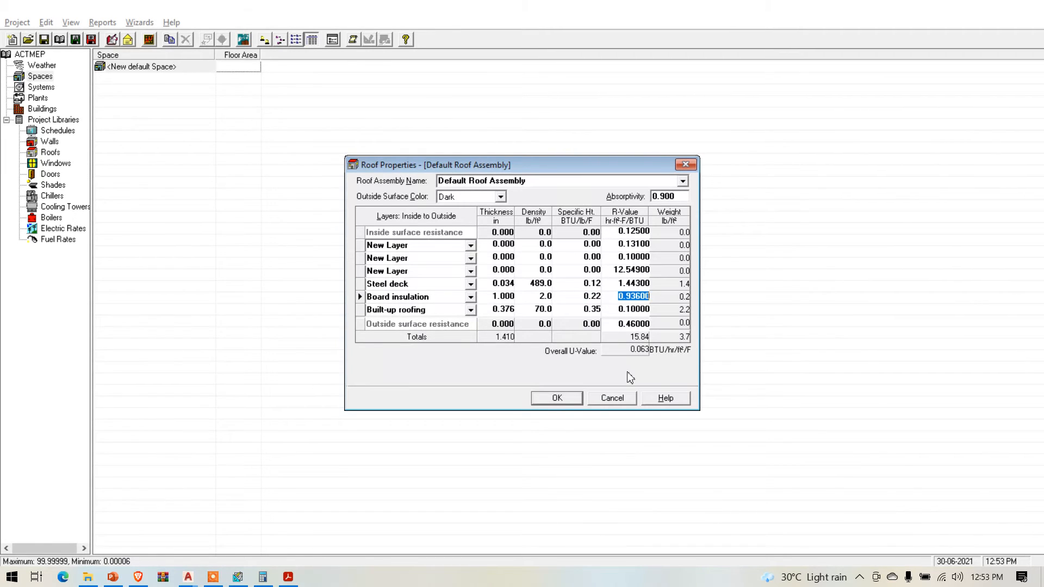
{"action": "key", "text": "alt+Tab"}
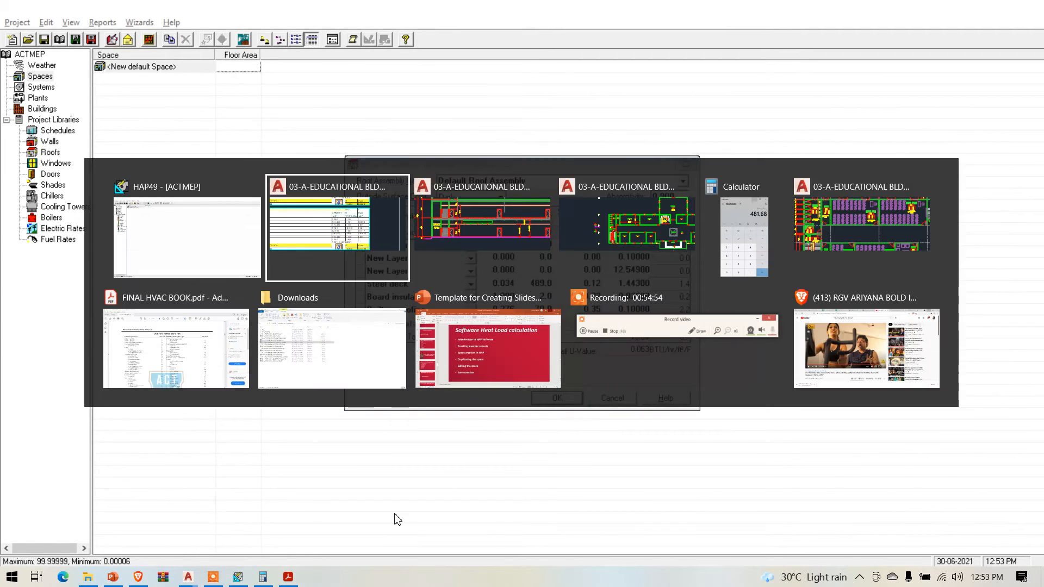
{"action": "scroll", "coordinate": [394, 428], "scroll_direction": "down", "scroll_amount": 1}
{"action": "scroll", "coordinate": [257, 429], "scroll_direction": "up", "scroll_amount": 3}
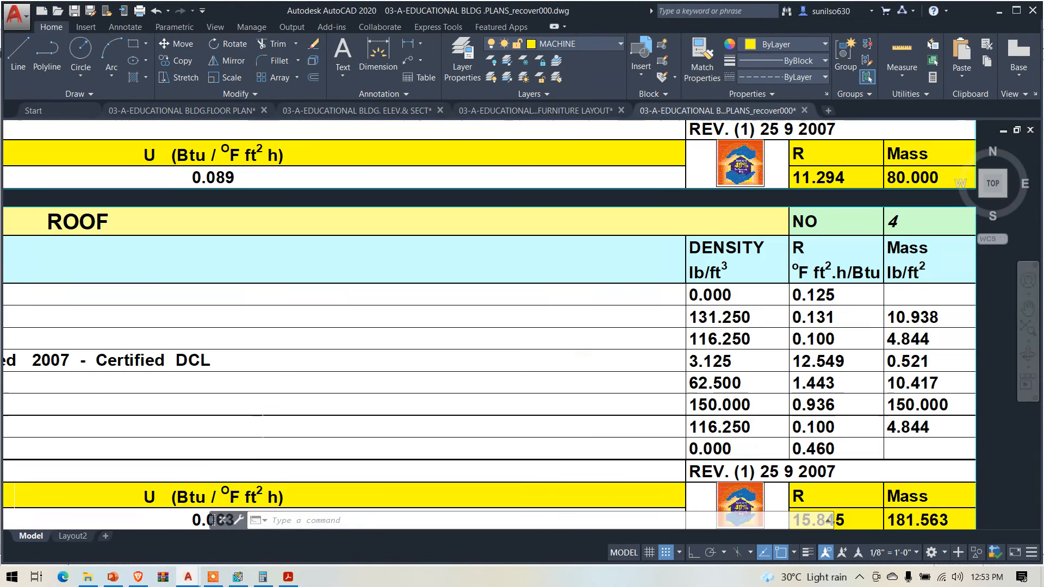
{"action": "scroll", "coordinate": [322, 381], "scroll_direction": "down", "scroll_amount": 5}
{"action": "scroll", "coordinate": [307, 405], "scroll_direction": "up", "scroll_amount": 6}
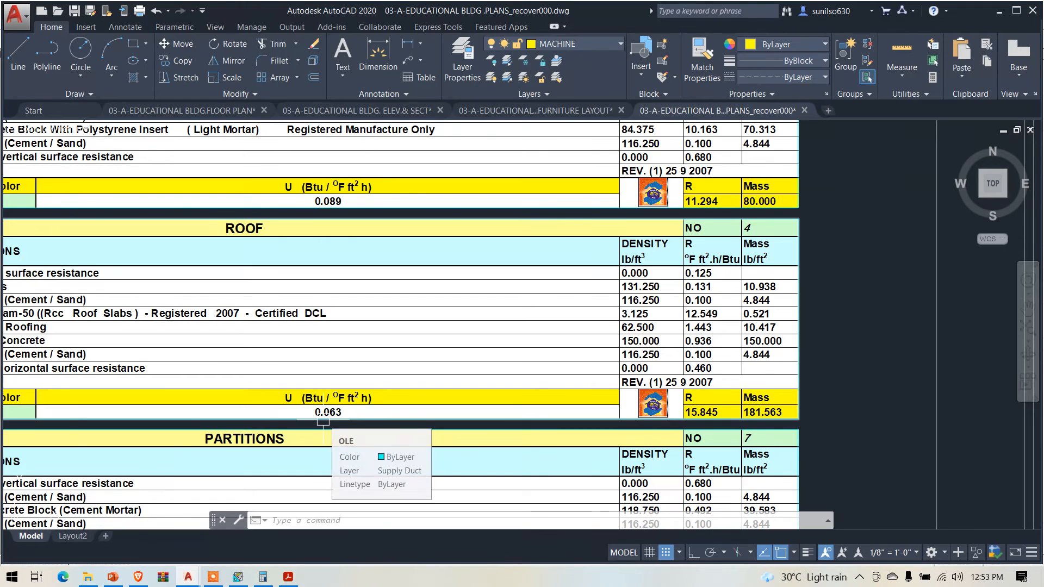
{"action": "key", "text": "alt+Tab"}
{"action": "key", "text": "alt+Tab"}
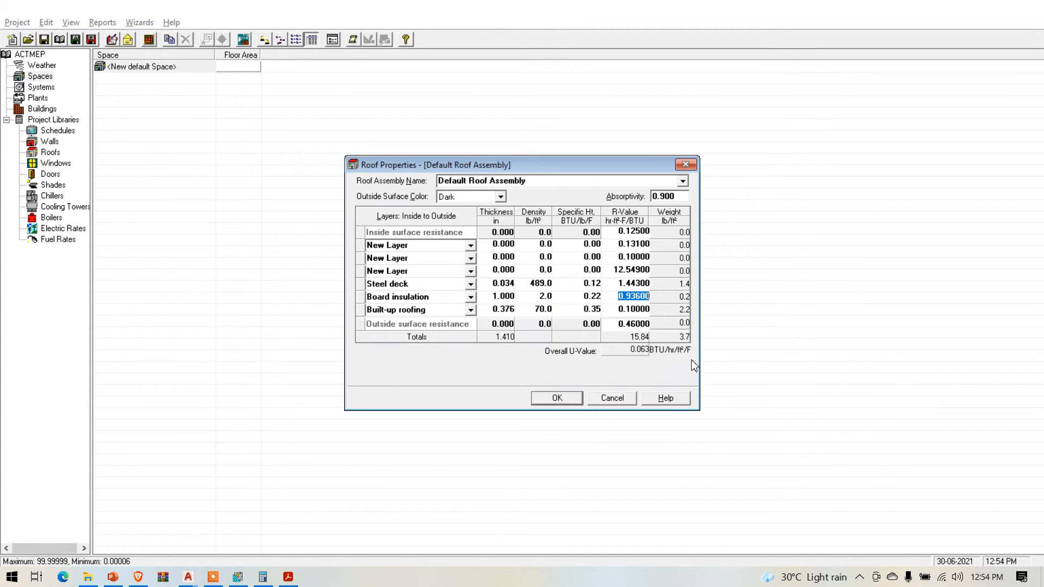
{"action": "left_click", "coordinate": [547, 400]}
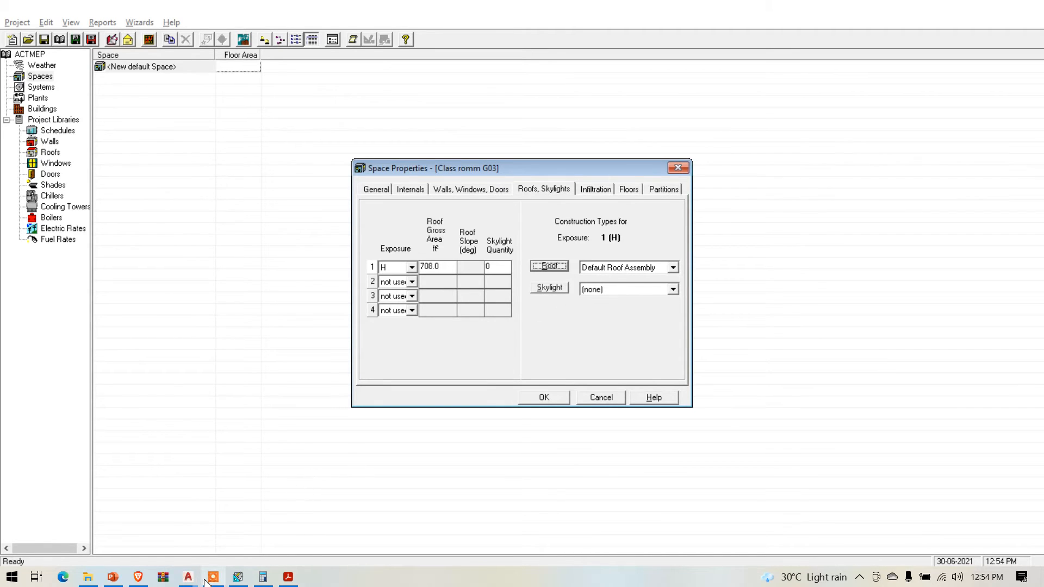
Examine the lobby's open-to-above area and Class Room G03 on the AutoCAD floor plan, and return to HAP
{"action": "mouse_move", "coordinate": [188, 578]}
{"action": "left_click", "coordinate": [242, 544]}
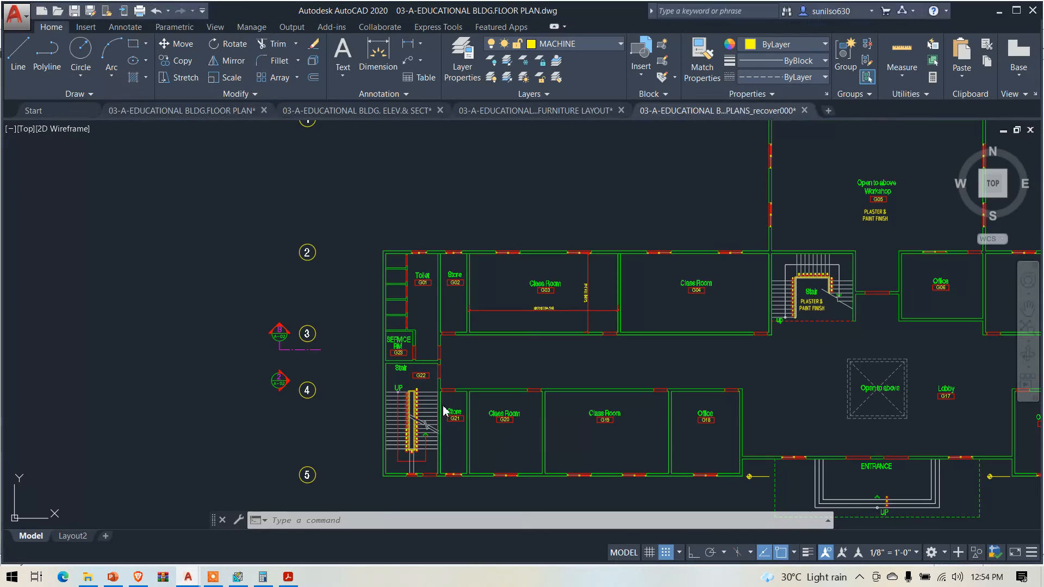
{"action": "scroll", "coordinate": [779, 404], "scroll_direction": "up", "scroll_amount": 5}
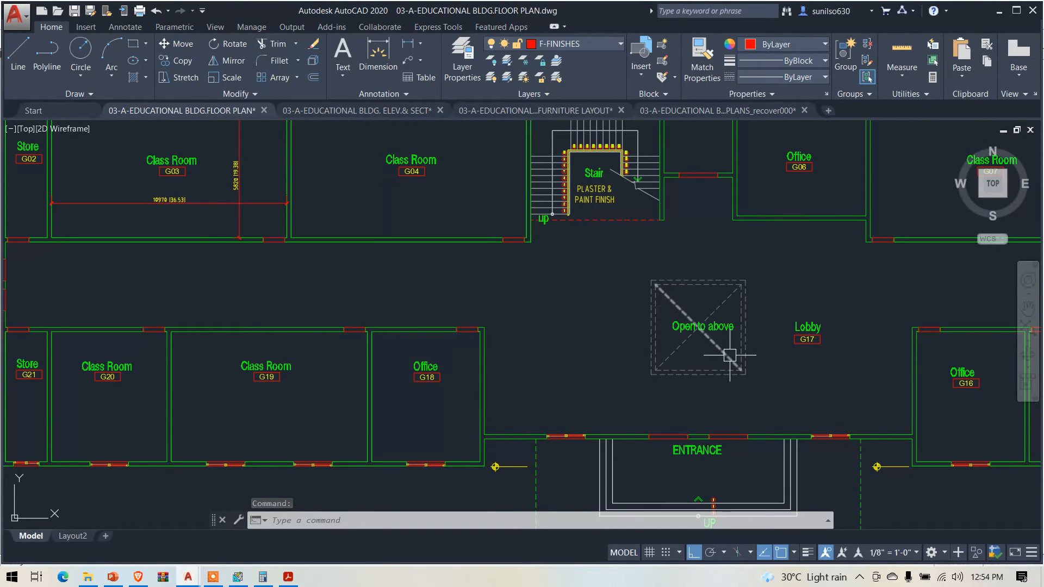
{"action": "mouse_move", "coordinate": [729, 355]}
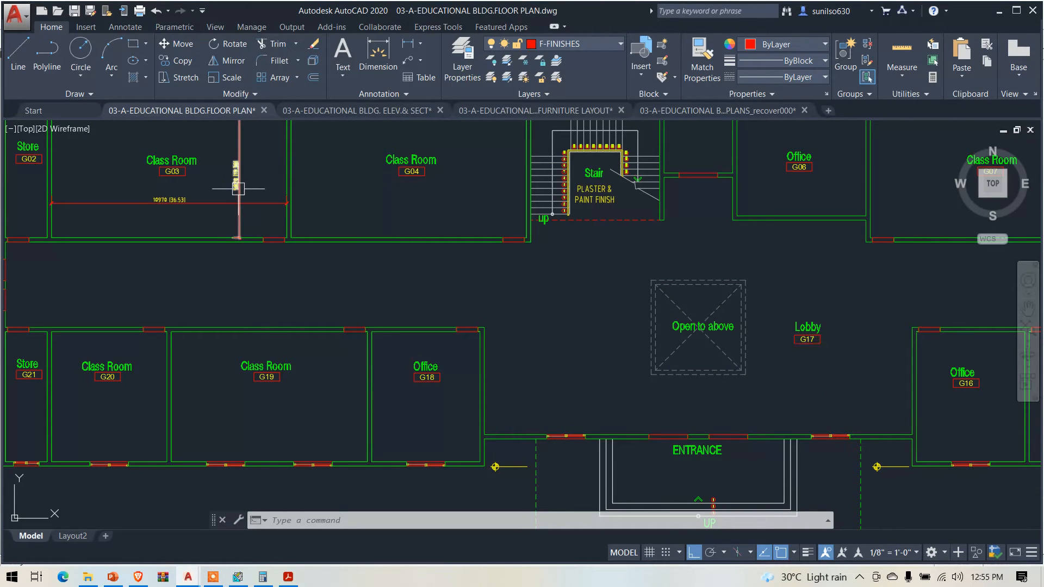
{"action": "left_click", "coordinate": [237, 576]}
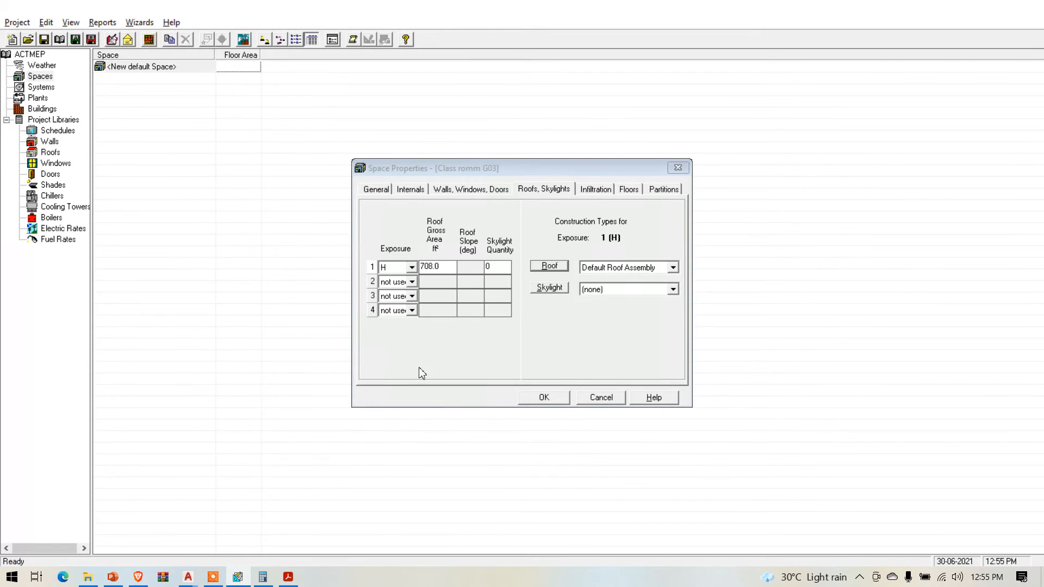
Inspect the skylight's window assembly details without saving, and look at the skylight quantity for roof exposure 1
{"action": "left_click", "coordinate": [558, 290]}
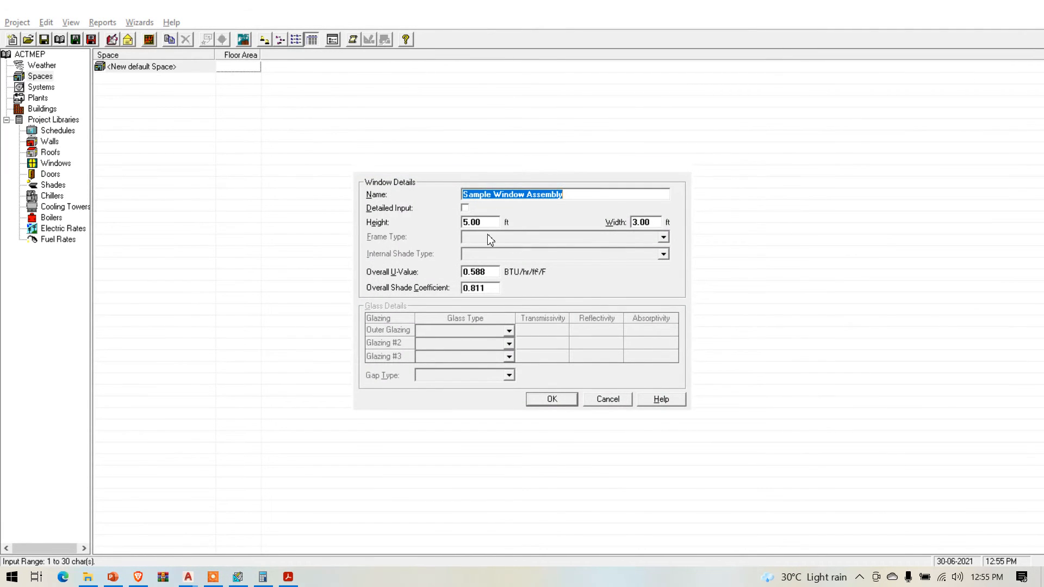
{"action": "left_click", "coordinate": [608, 399]}
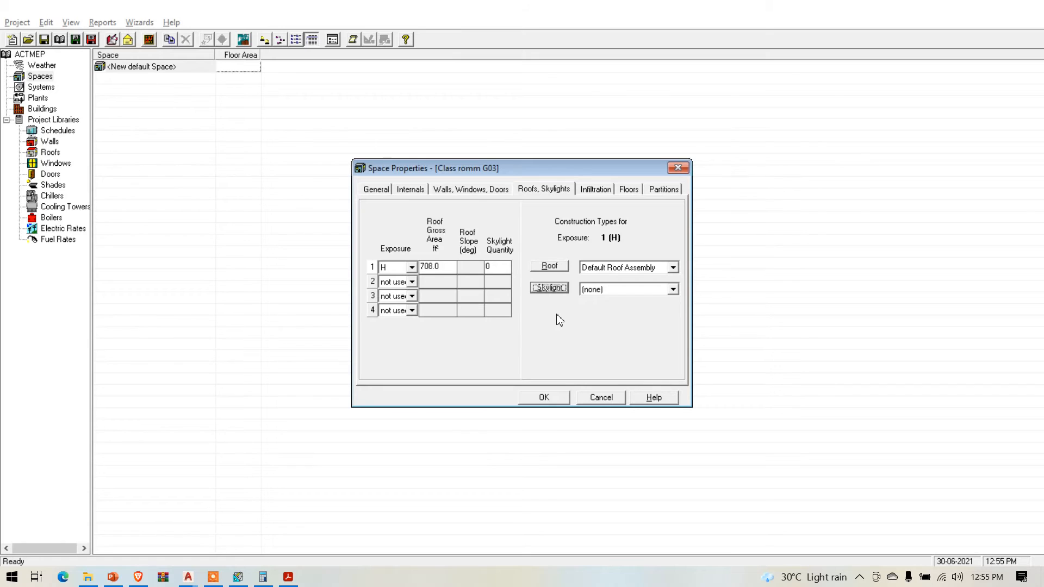
{"action": "left_click", "coordinate": [499, 267]}
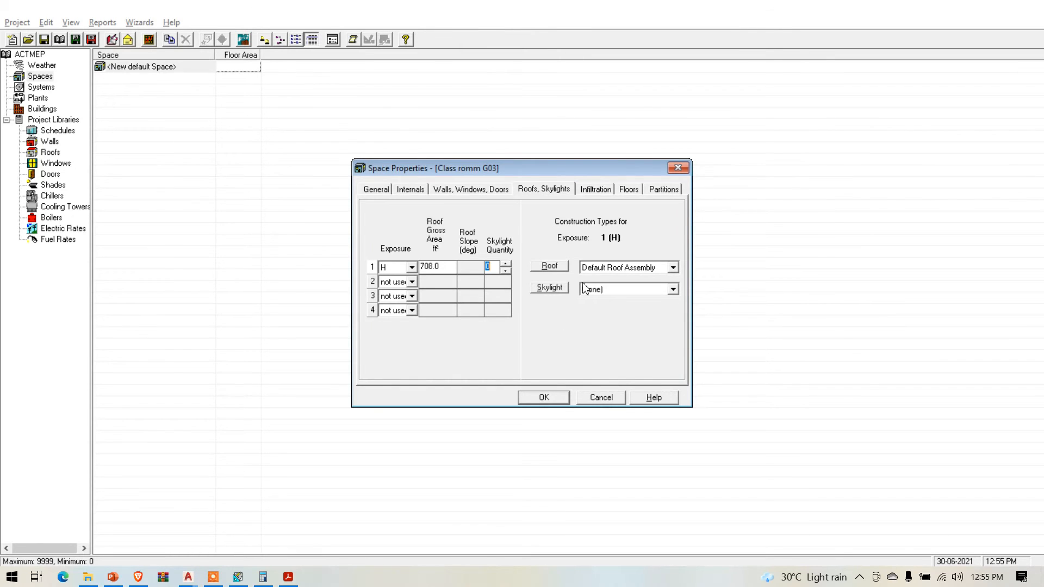
Open the space's infiltration settings, and examine the exterior windows of Class Room G03 on the AutoCAD floor plan
{"action": "left_click", "coordinate": [597, 189]}
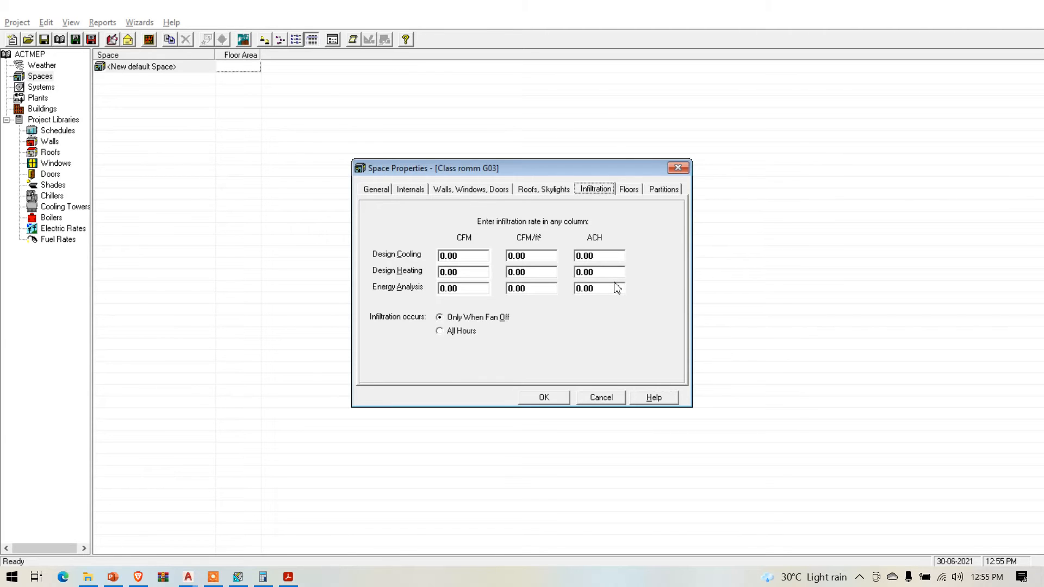
{"action": "left_click", "coordinate": [188, 576]}
{"action": "left_click", "coordinate": [202, 547]}
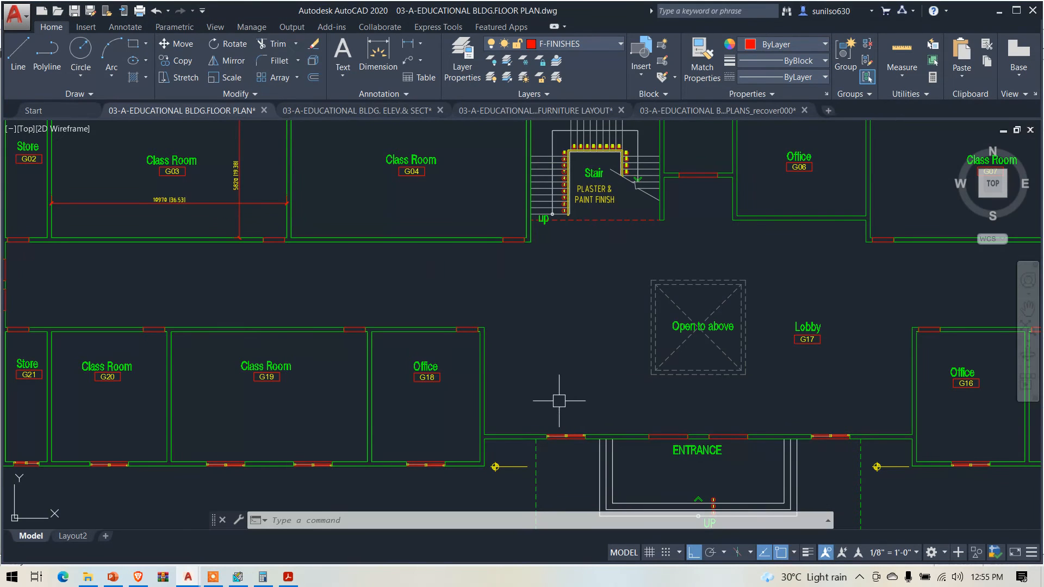
{"action": "scroll", "coordinate": [292, 365], "scroll_direction": "down", "scroll_amount": 5}
{"action": "scroll", "coordinate": [261, 337], "scroll_direction": "up", "scroll_amount": 5}
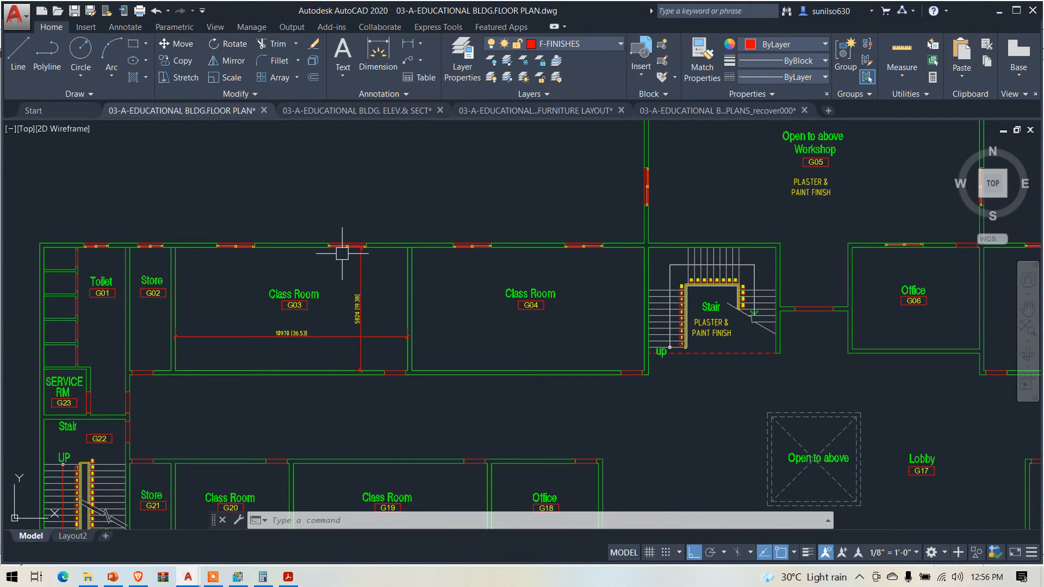
{"action": "left_click", "coordinate": [239, 577]}
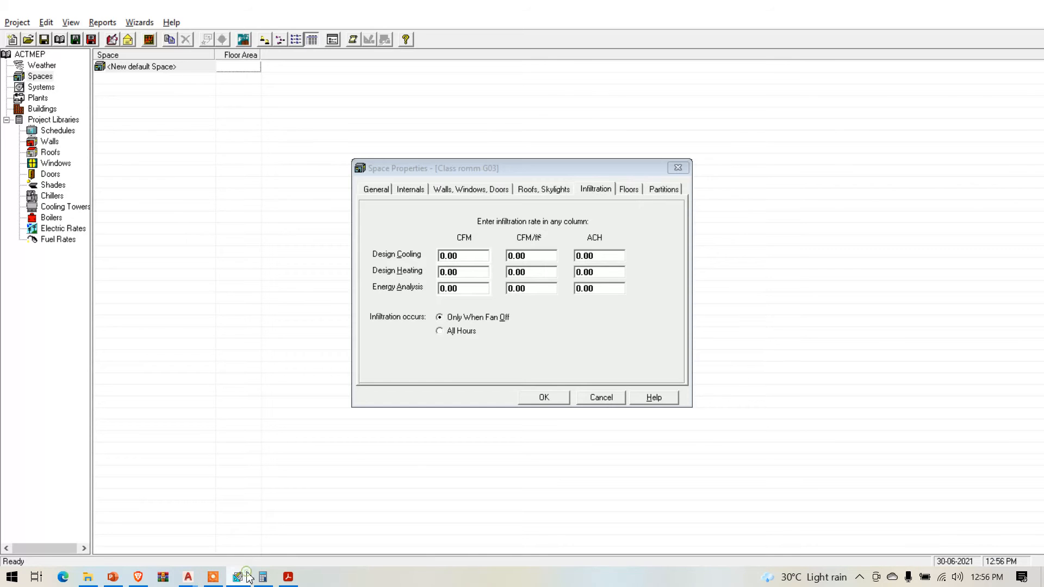
Set the infiltration rate to 0.5 ACH for design cooling, design heating and energy analysis, occurring at all hours
{"action": "left_click", "coordinate": [595, 256]}
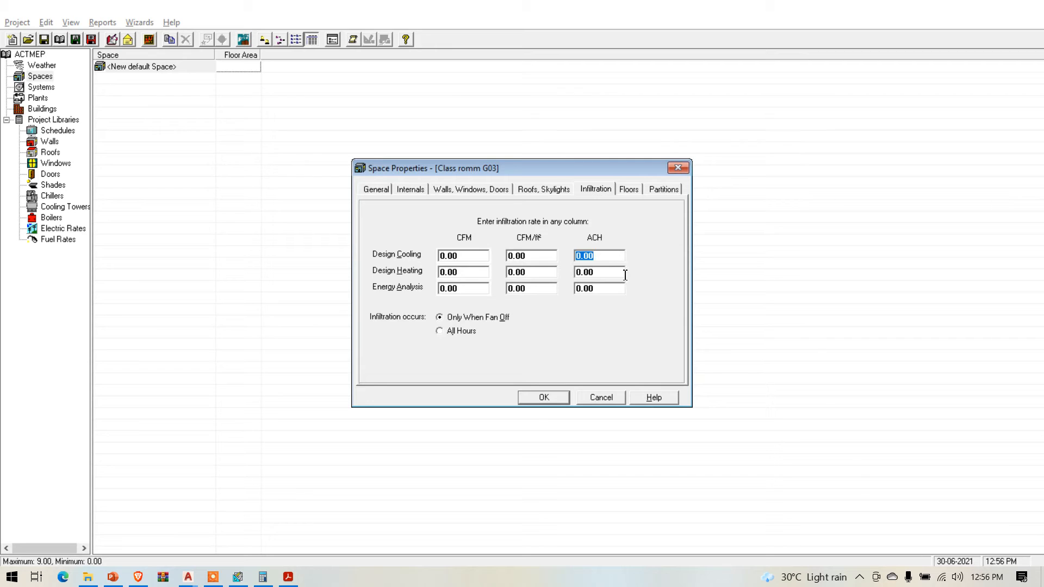
{"action": "type", "text": "0.5"}
{"action": "left_click", "coordinate": [613, 275]}
{"action": "type", "text": "0.5"}
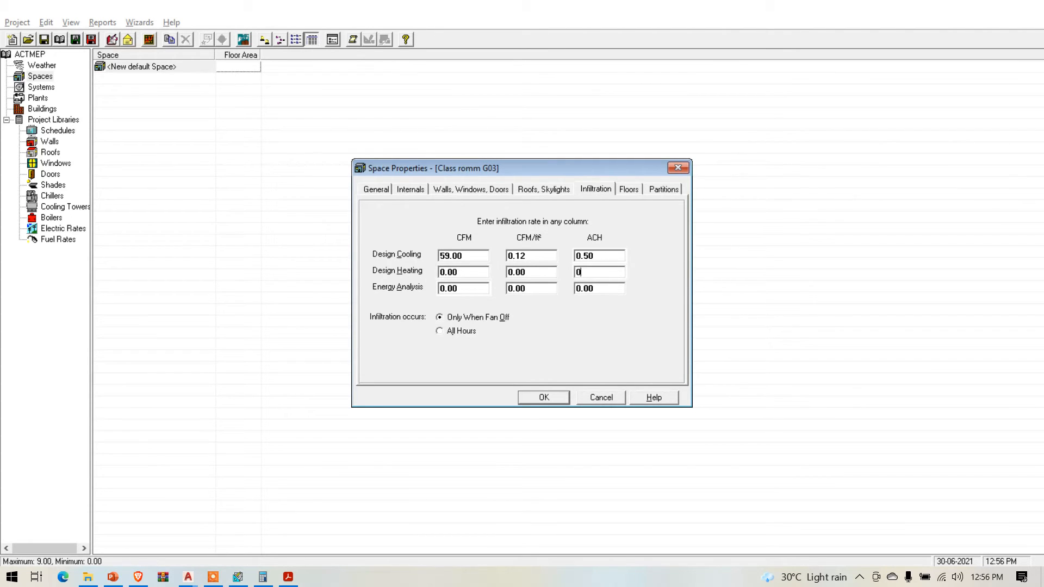
{"action": "left_click", "coordinate": [609, 291]}
{"action": "type", "text": "0.5"}
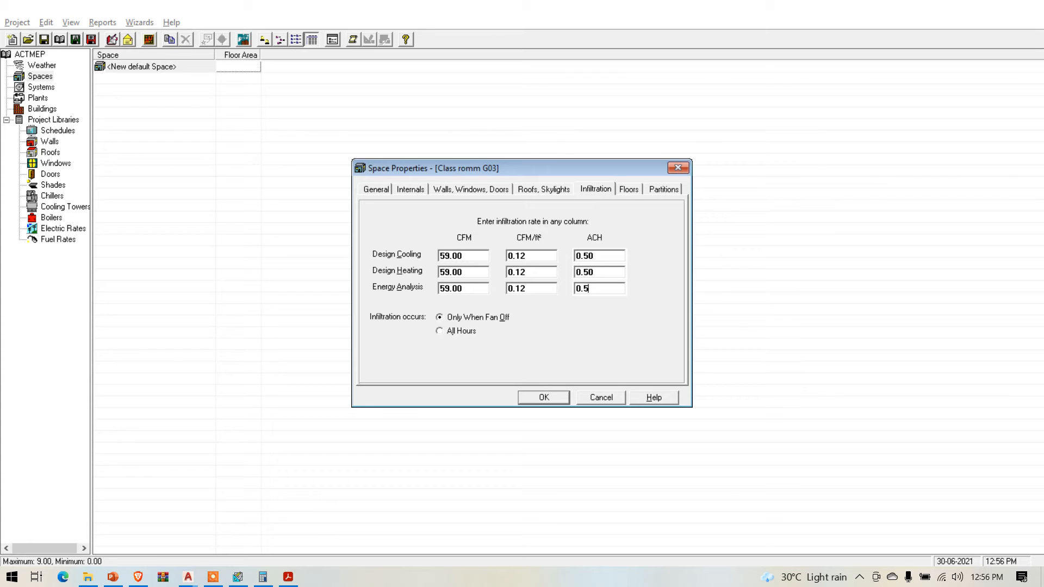
{"action": "left_click", "coordinate": [465, 334]}
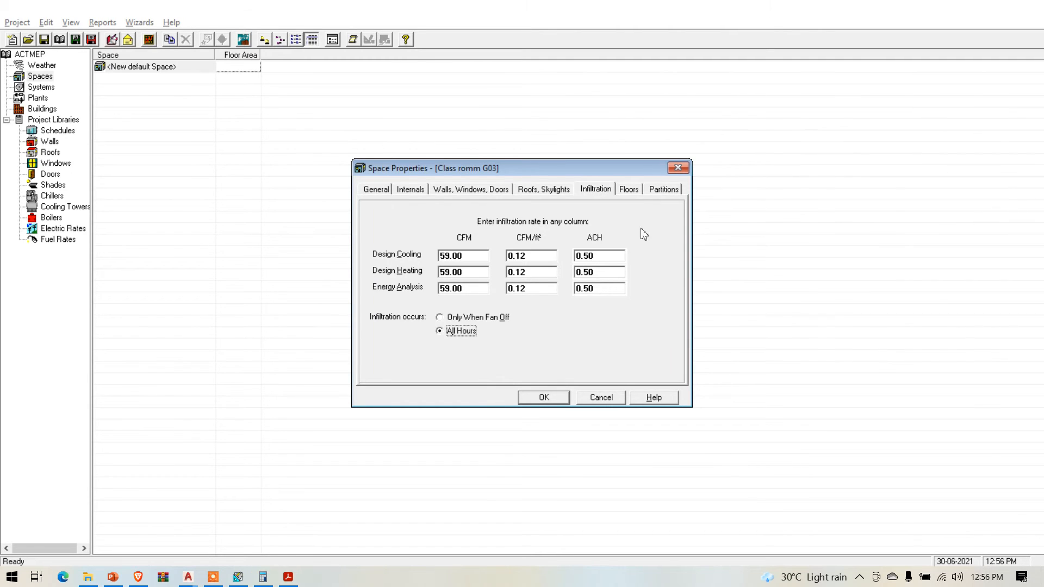
Open the space's floor settings, and examine the ground and first floor slabs in AutoCAD's elevation and section drawing
{"action": "left_click", "coordinate": [629, 190]}
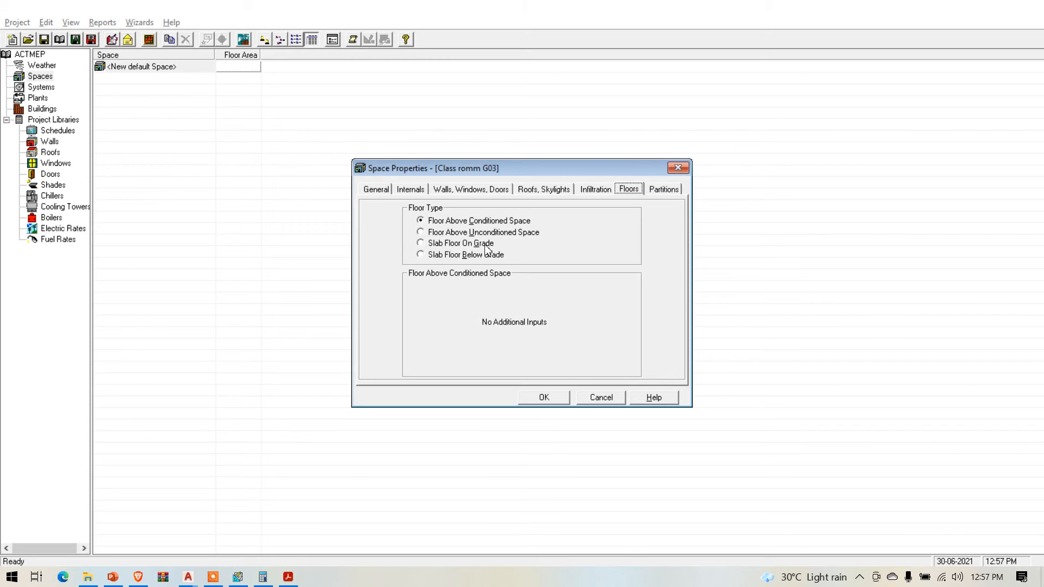
{"action": "left_click", "coordinate": [188, 577]}
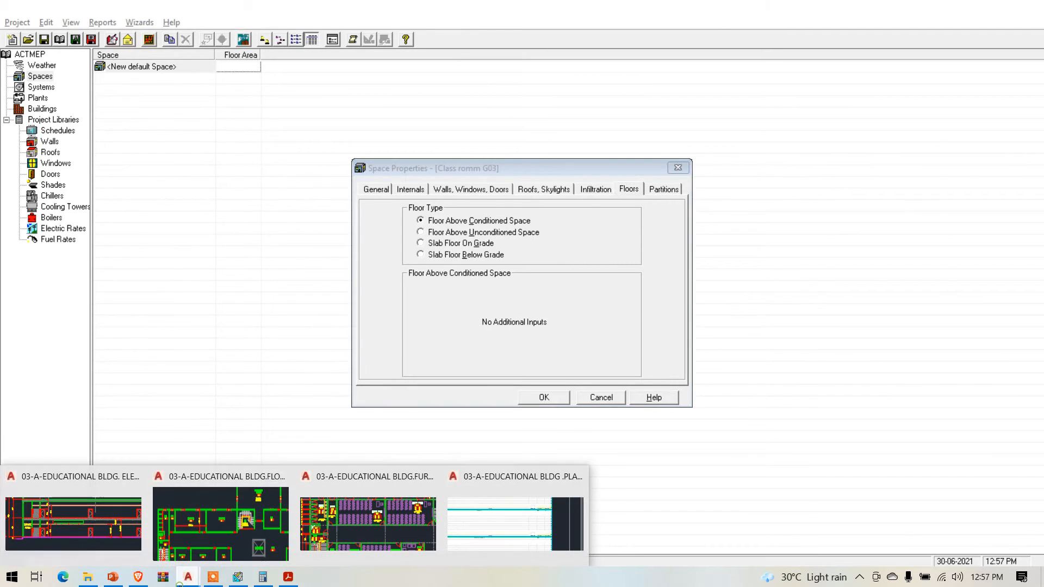
{"action": "left_click", "coordinate": [81, 536]}
{"action": "scroll", "coordinate": [564, 288], "scroll_direction": "down", "scroll_amount": 3}
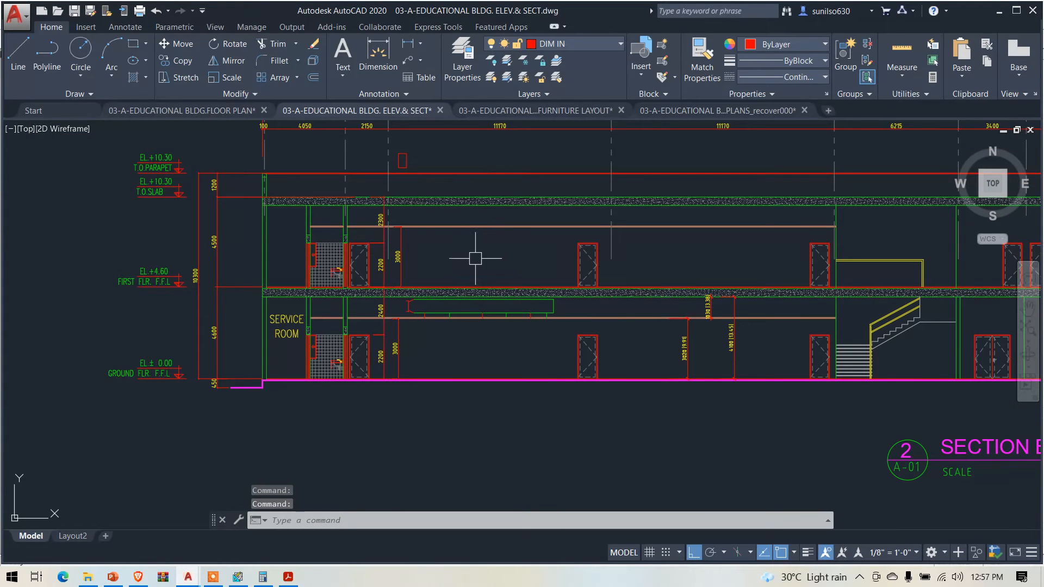
{"action": "scroll", "coordinate": [459, 271], "scroll_direction": "up", "scroll_amount": 2}
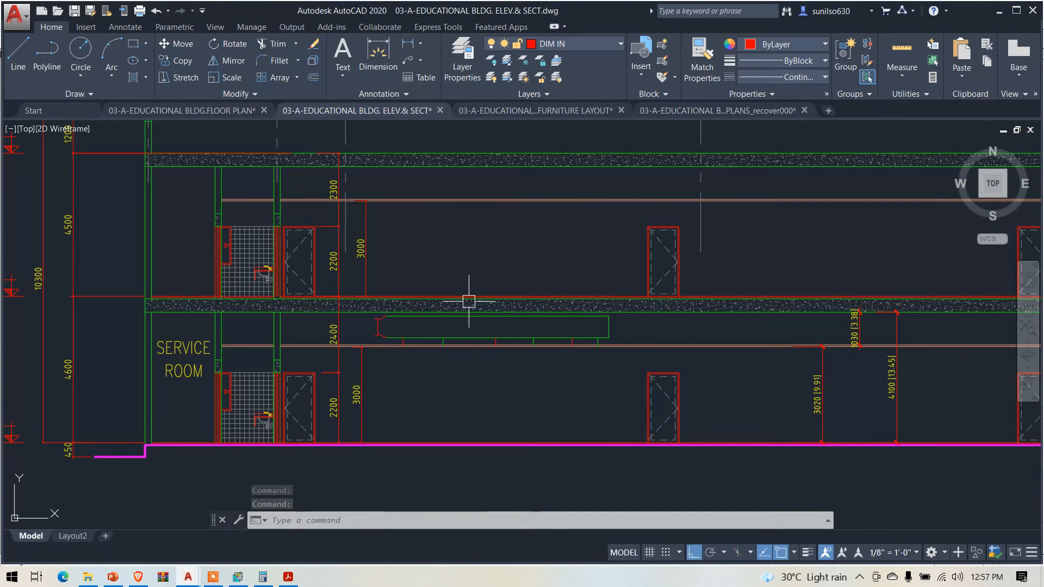
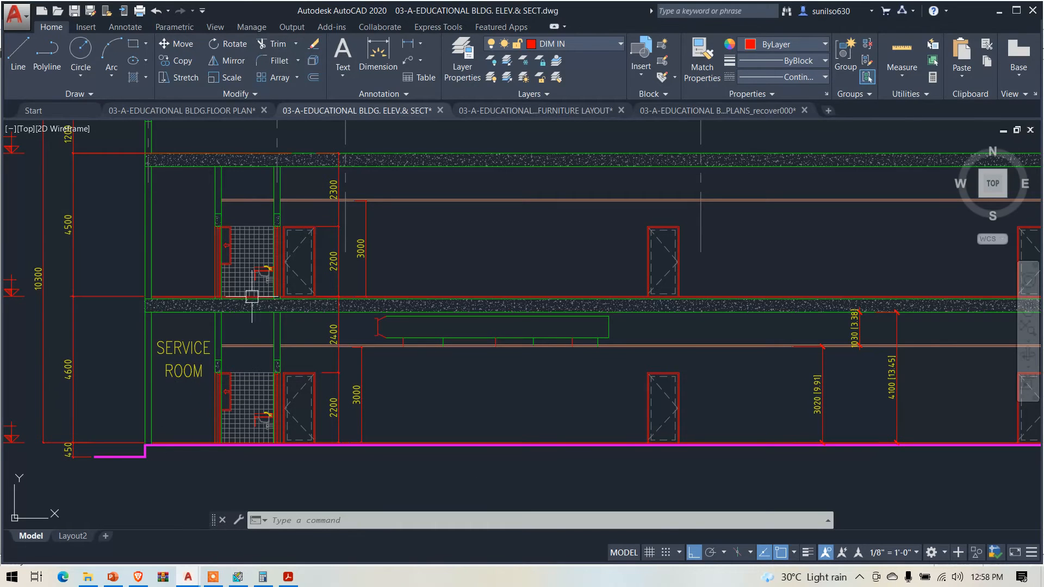
Compare Class Room G03 on the AutoCAD floor plan with the building section, and return to HAP's floor settings
{"action": "left_click", "coordinate": [211, 113]}
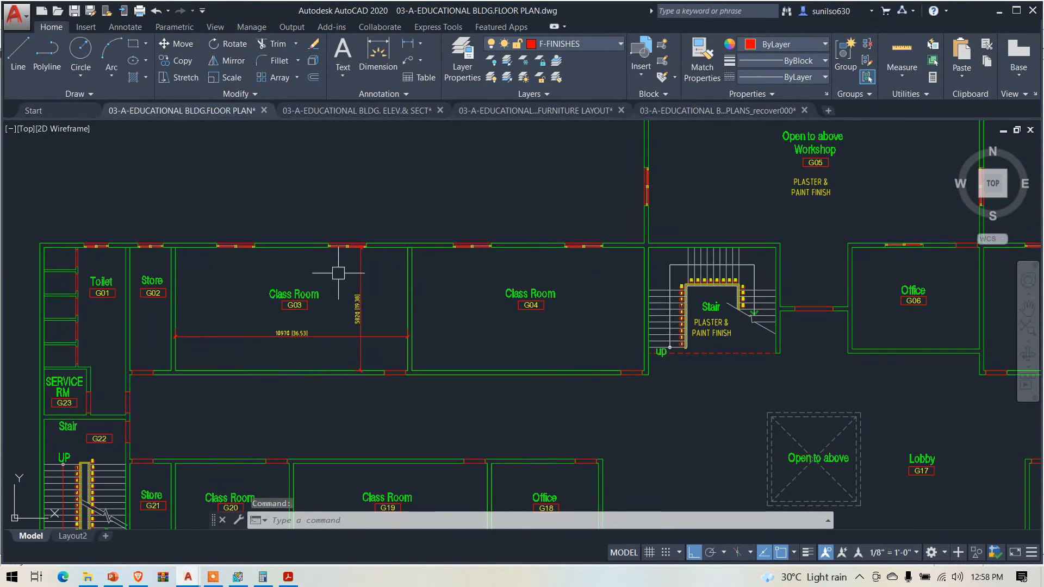
{"action": "scroll", "coordinate": [452, 253], "scroll_direction": "down", "scroll_amount": 2}
{"action": "scroll", "coordinate": [539, 468], "scroll_direction": "up", "scroll_amount": 5}
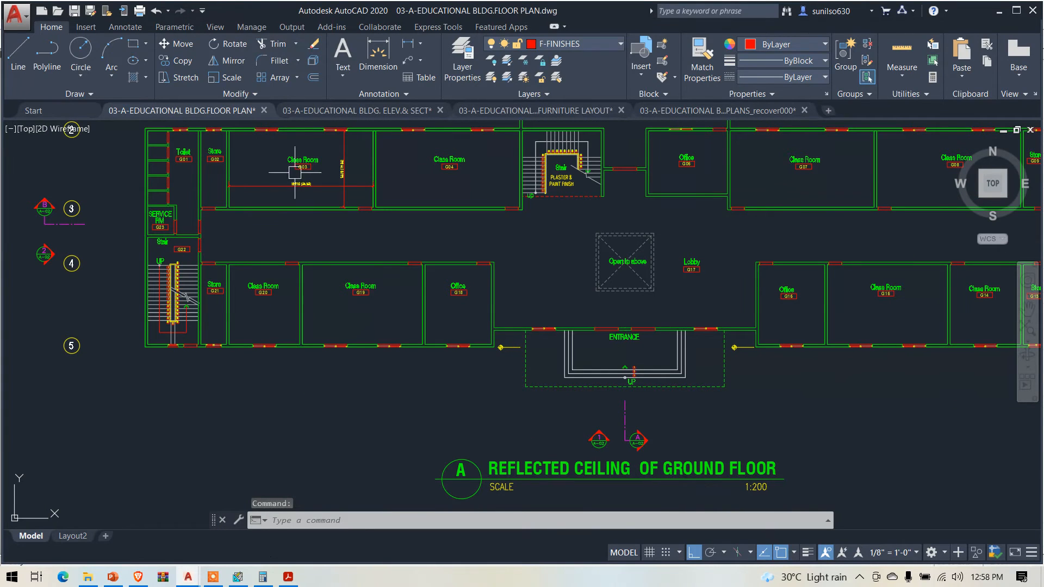
{"action": "left_click", "coordinate": [357, 110]}
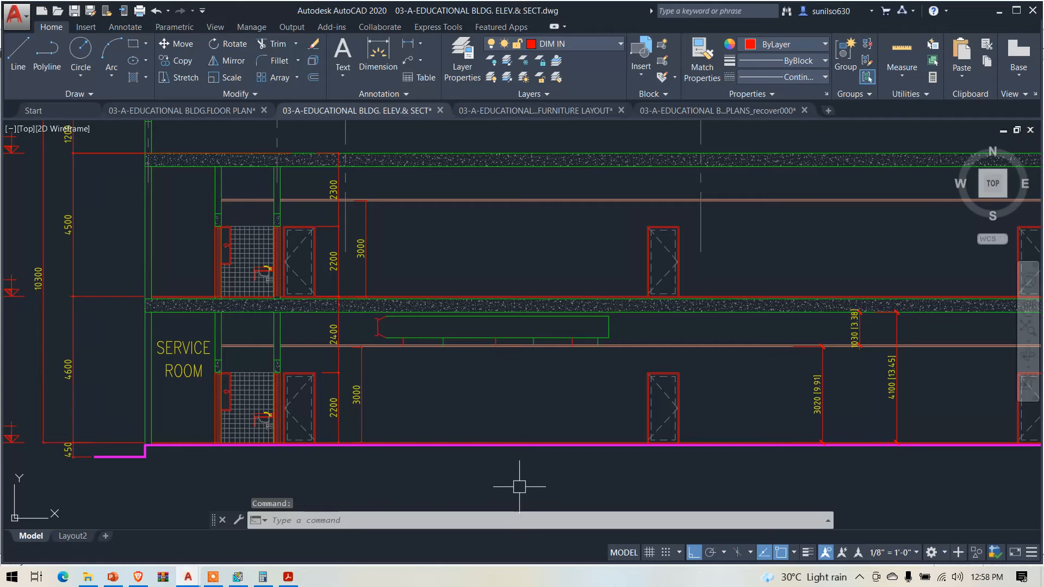
{"action": "scroll", "coordinate": [483, 375], "scroll_direction": "down", "scroll_amount": 1}
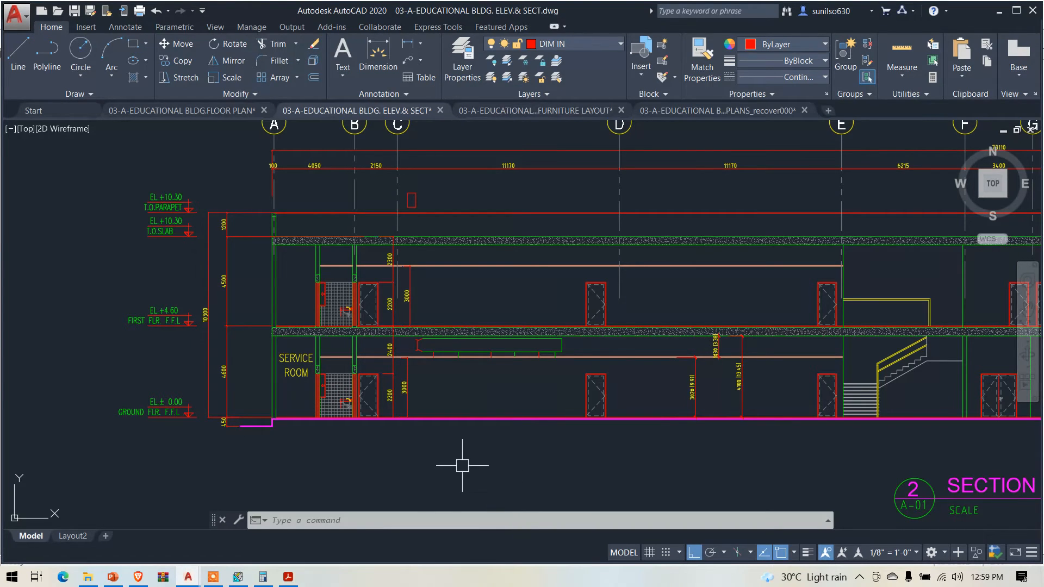
{"action": "left_click", "coordinate": [239, 577]}
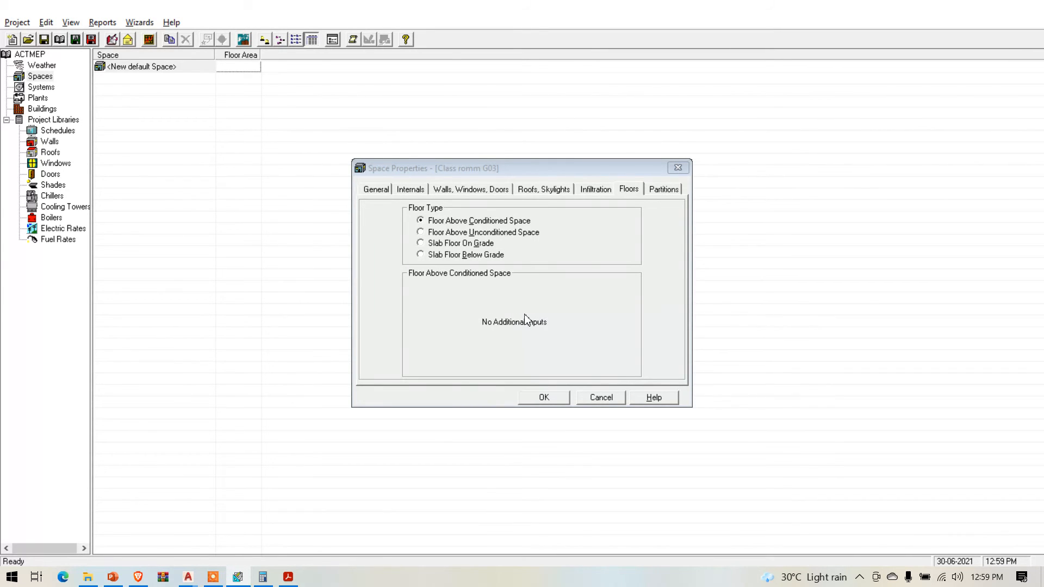
Set the floor type to Floor Above Unconditioned Space, and enter the total floor U-value from AutoCAD's Typical Floor construction table
{"action": "left_click", "coordinate": [440, 236]}
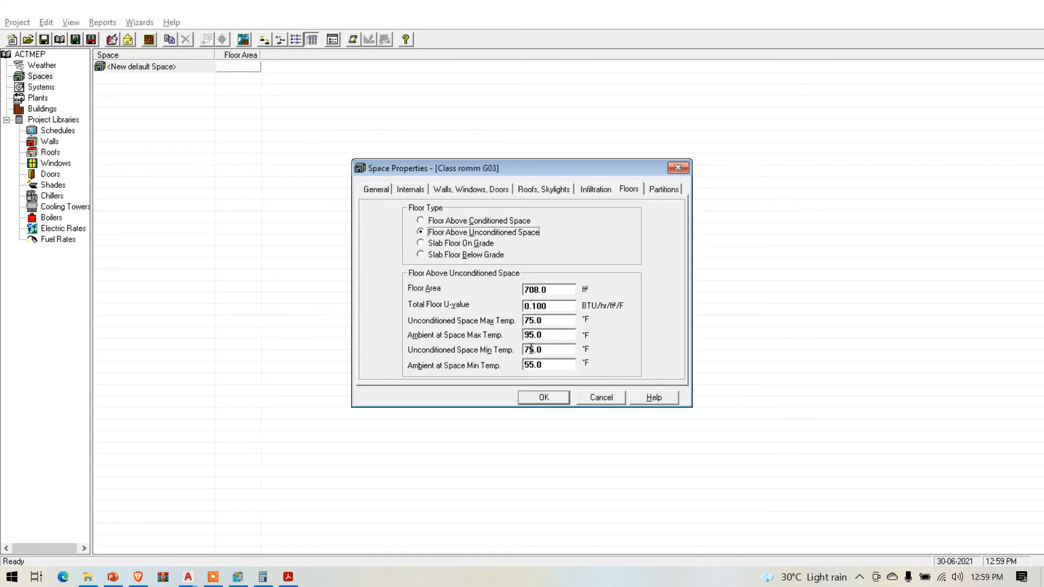
{"action": "left_click", "coordinate": [559, 305]}
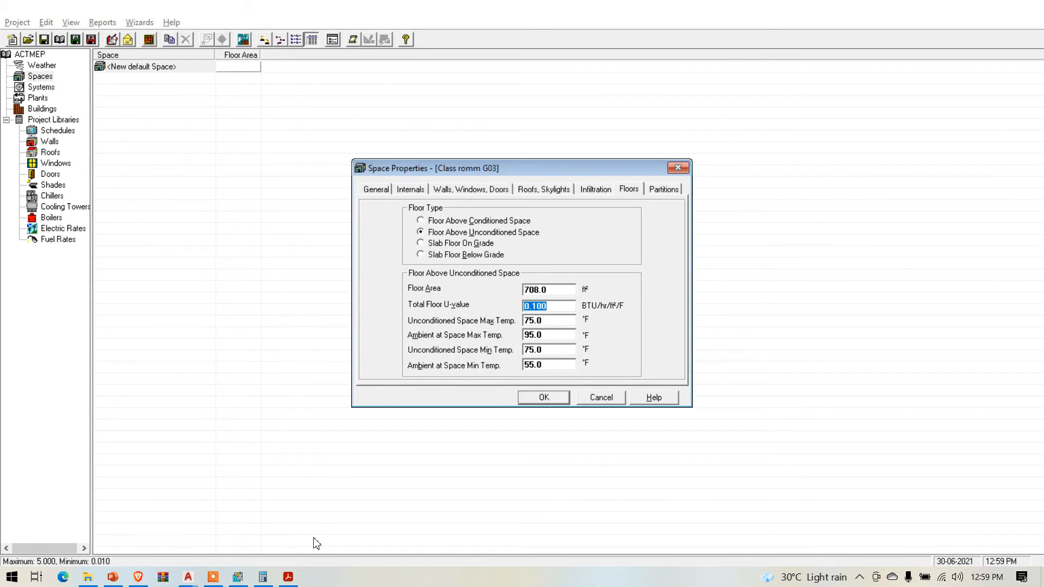
{"action": "key", "text": "alt+Tab"}
{"action": "key", "text": "alt+Tab"}
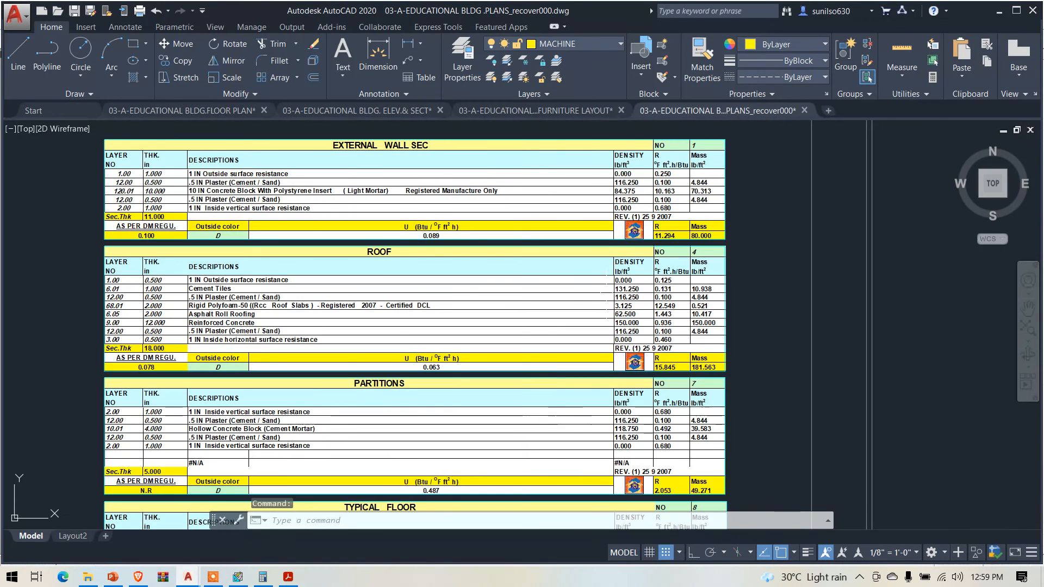
{"action": "scroll", "coordinate": [493, 312], "scroll_direction": "down", "scroll_amount": 2}
{"action": "scroll", "coordinate": [484, 337], "scroll_direction": "up", "scroll_amount": 5}
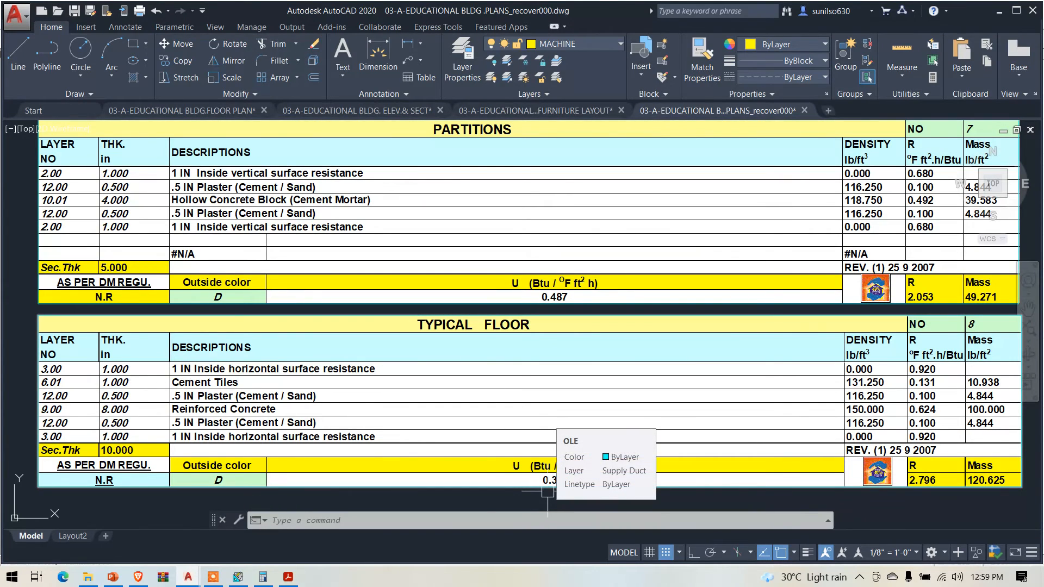
{"action": "key", "text": "alt+Tab"}
{"action": "key", "text": "Tab"}
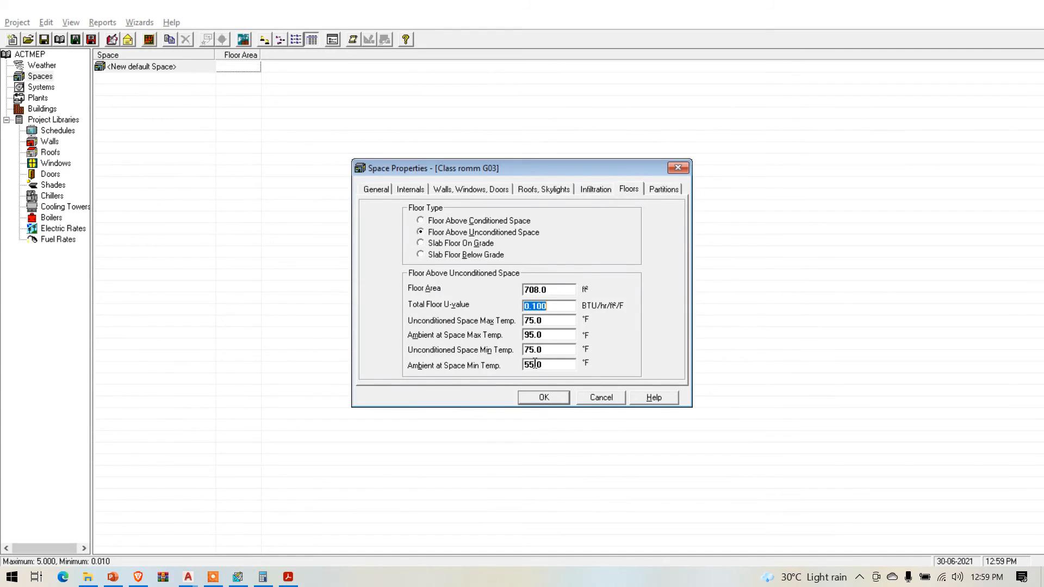
{"action": "type", "text": "0."}
Open the space's partition settings, and examine the wall between Store G02 and Class Room G03 on the AutoCAD floor plan
{"action": "left_click", "coordinate": [669, 190]}
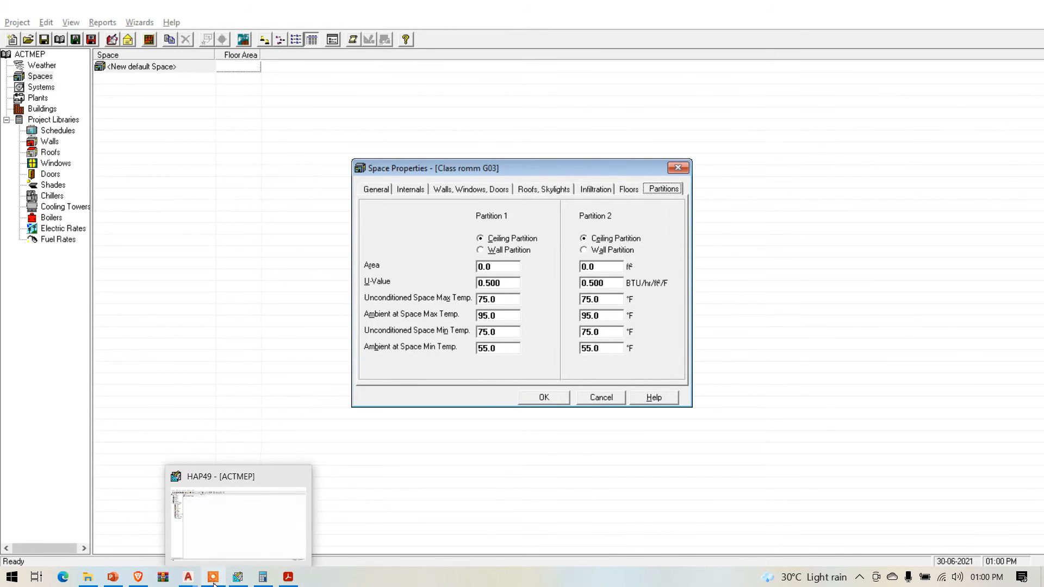
{"action": "mouse_move", "coordinate": [198, 584]}
{"action": "left_click", "coordinate": [76, 552]}
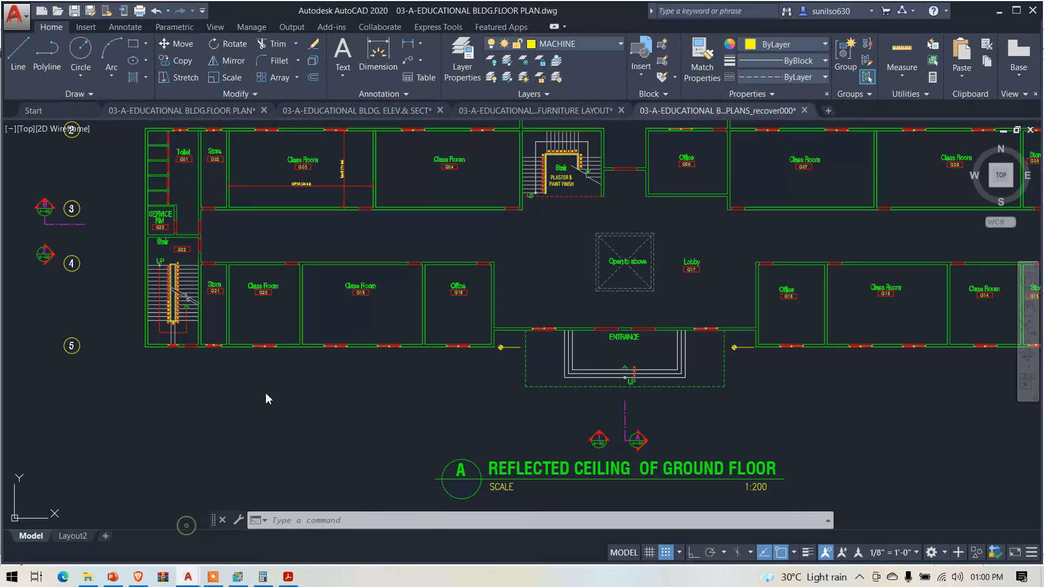
{"action": "scroll", "coordinate": [411, 267], "scroll_direction": "down", "scroll_amount": 1}
{"action": "scroll", "coordinate": [345, 233], "scroll_direction": "up", "scroll_amount": 3}
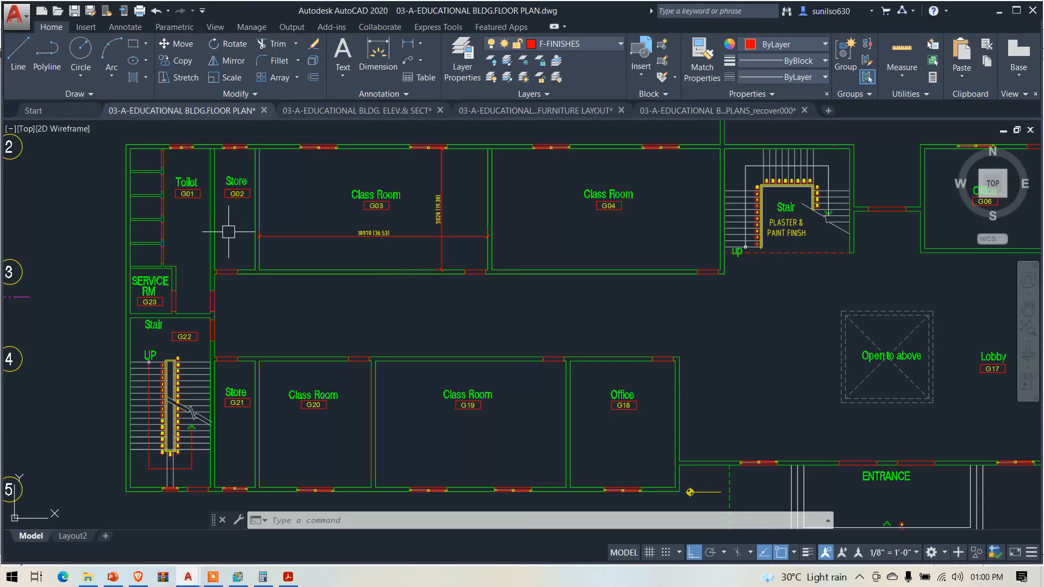
{"action": "scroll", "coordinate": [230, 183], "scroll_direction": "up", "scroll_amount": 2}
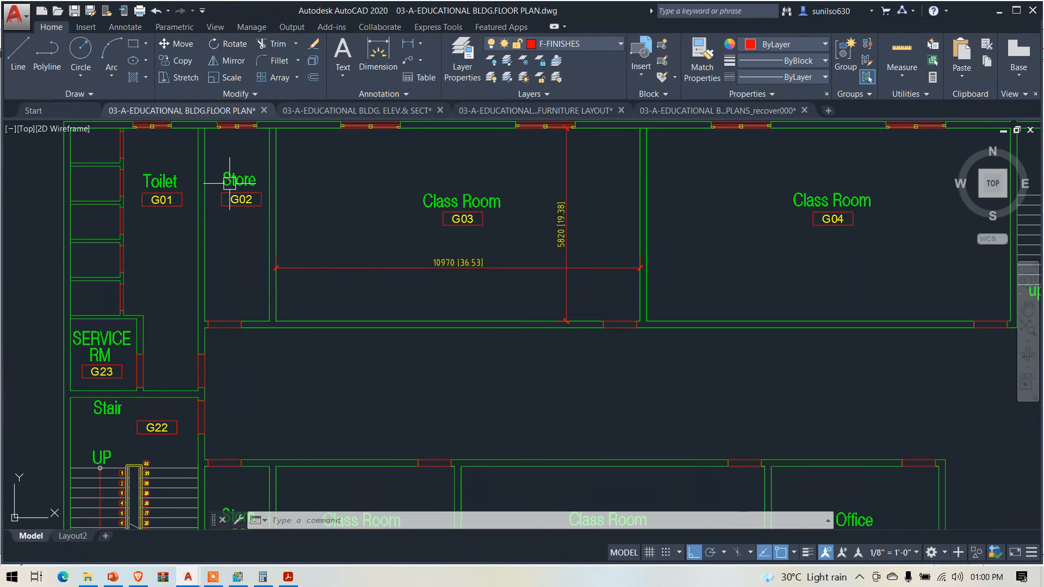
{"action": "mouse_move", "coordinate": [235, 199]}
{"action": "mouse_move", "coordinate": [270, 241]}
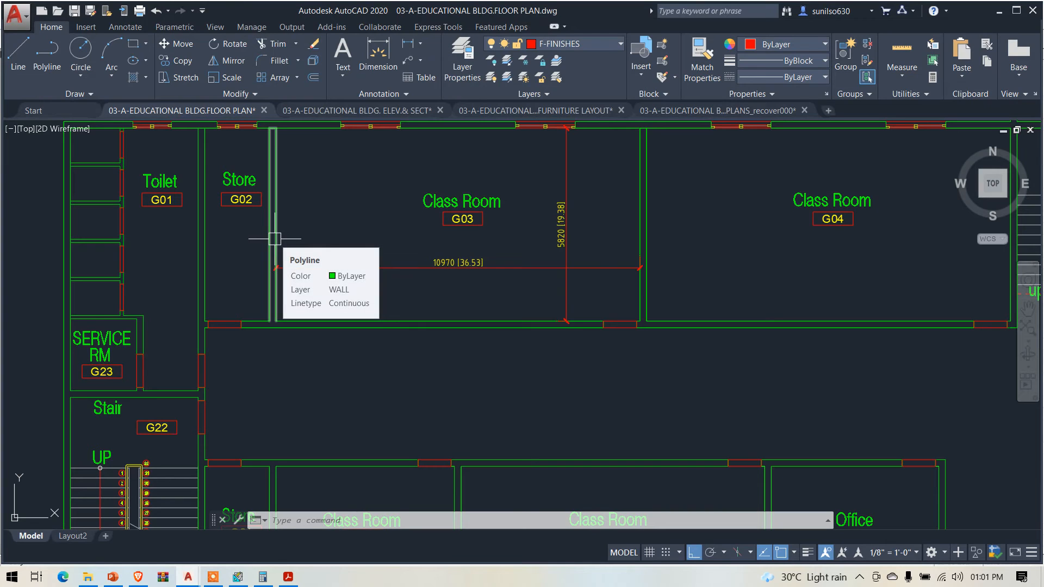
{"action": "scroll", "coordinate": [561, 207], "scroll_direction": "up", "scroll_amount": 2}
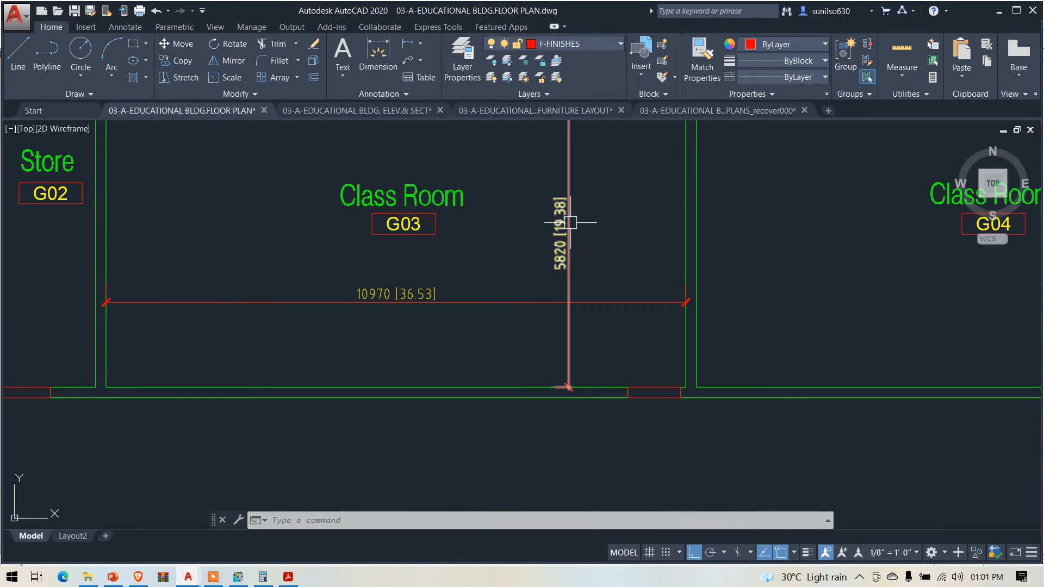
Examine the ground floor height dimensions in AutoCAD's elevation and section drawing, and return to HAP's partition settings
{"action": "left_click", "coordinate": [380, 110]}
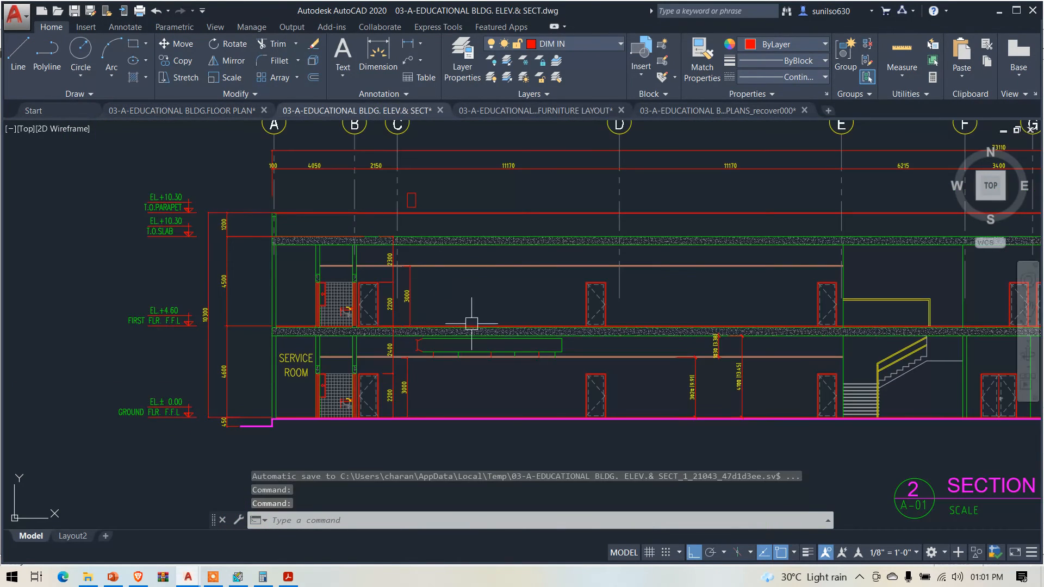
{"action": "scroll", "coordinate": [653, 391], "scroll_direction": "up", "scroll_amount": 5}
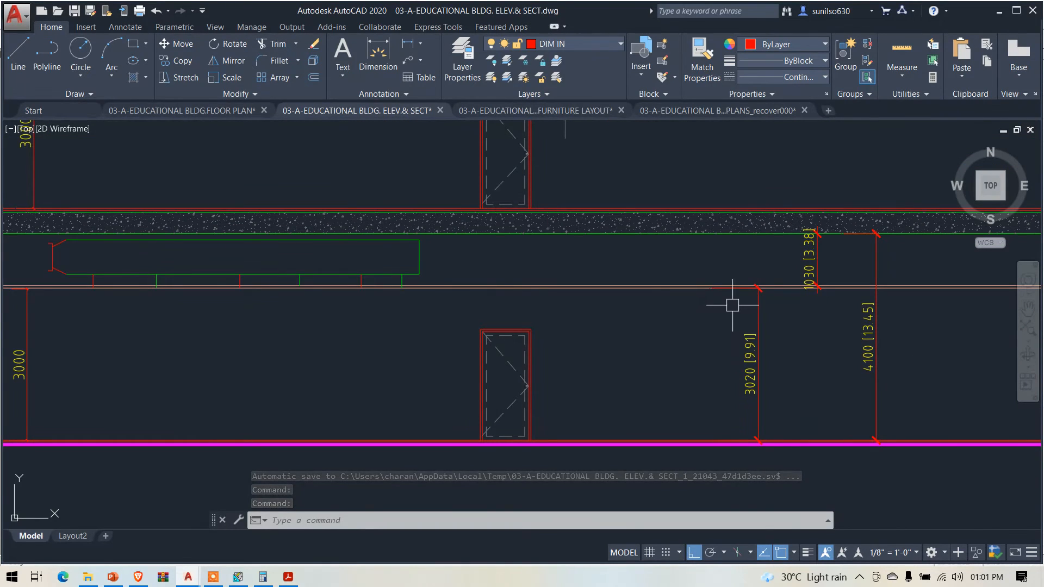
{"action": "scroll", "coordinate": [733, 394], "scroll_direction": "up", "scroll_amount": 2}
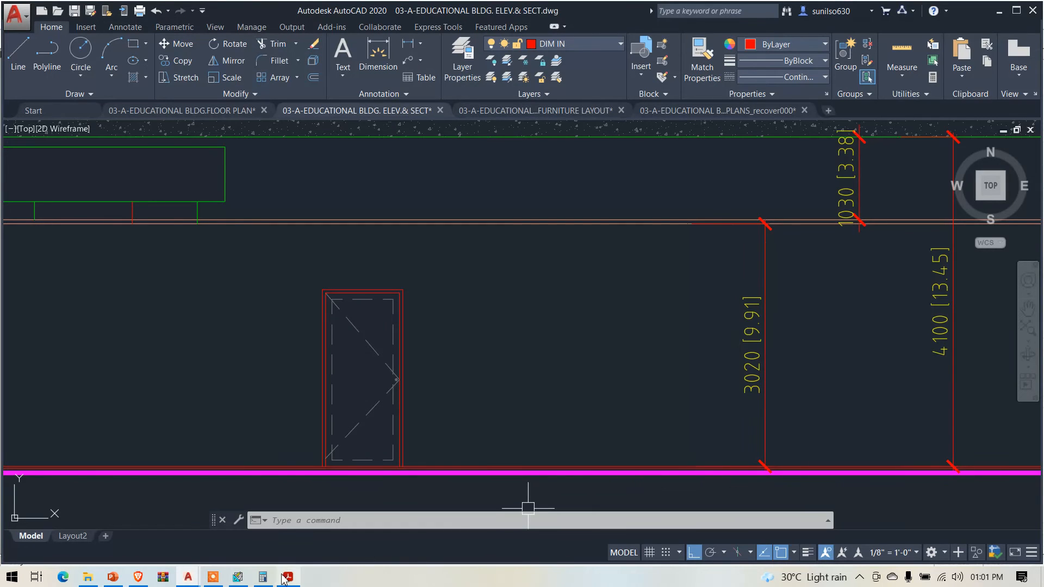
{"action": "left_click", "coordinate": [238, 577]}
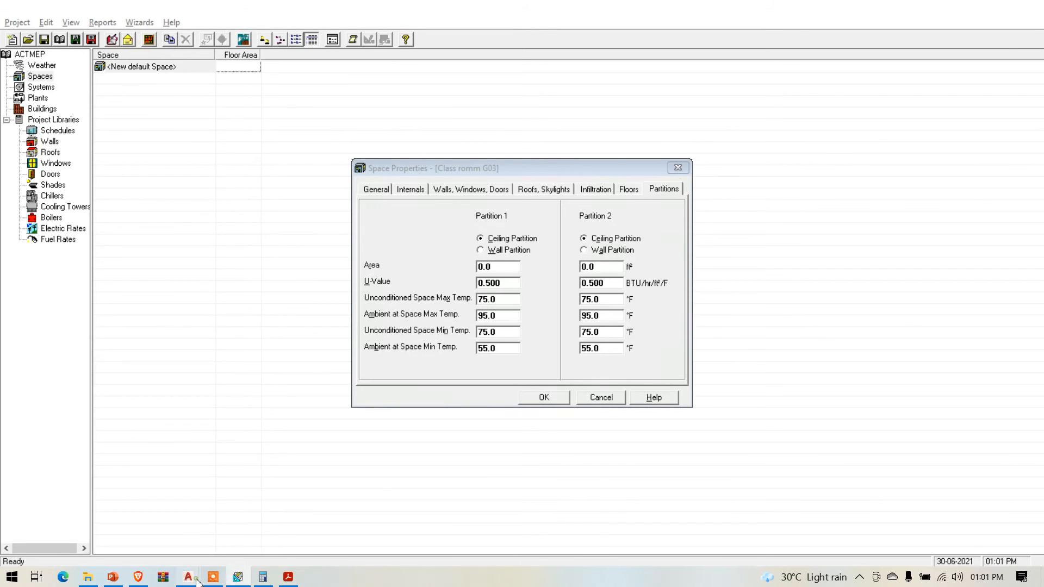
Check Class Room G03's dimensions on the AutoCAD floor plan, and define Partition 1 in HAP as a wall partition of 193 ft²
{"action": "mouse_move", "coordinate": [197, 580]}
{"action": "left_click", "coordinate": [239, 521]}
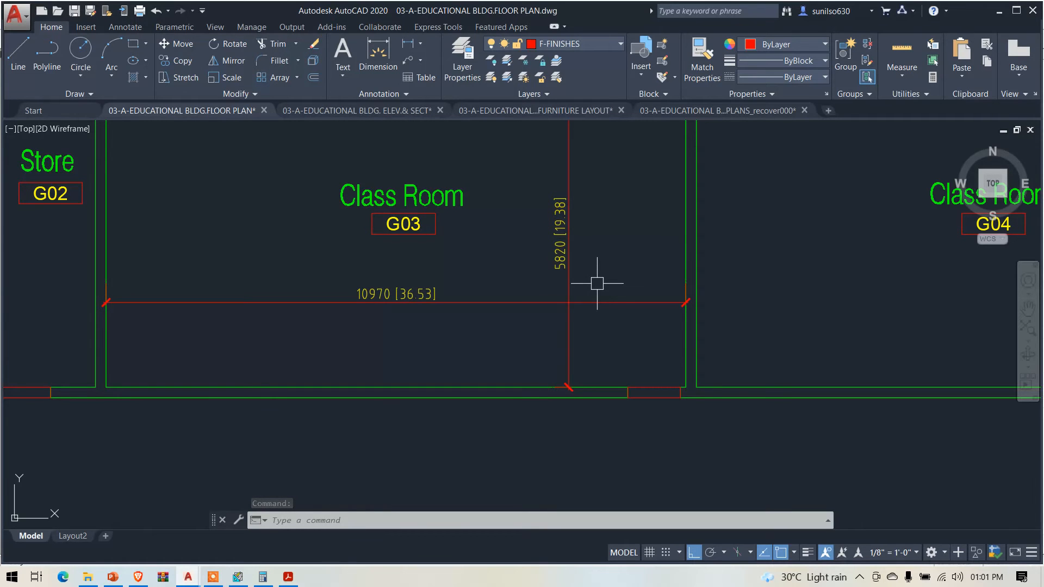
{"action": "left_click", "coordinate": [263, 577]}
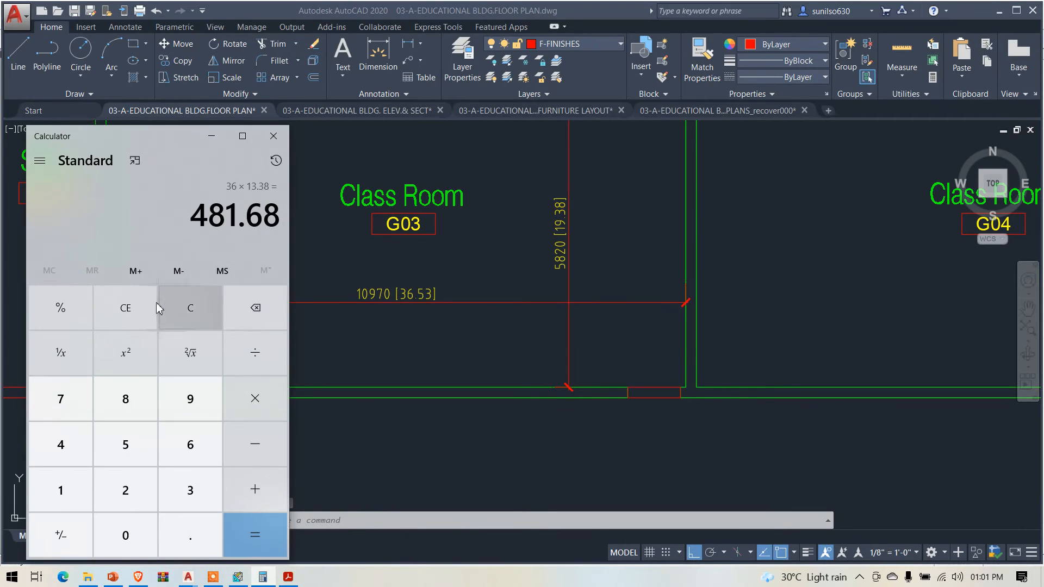
{"action": "left_click", "coordinate": [237, 577]}
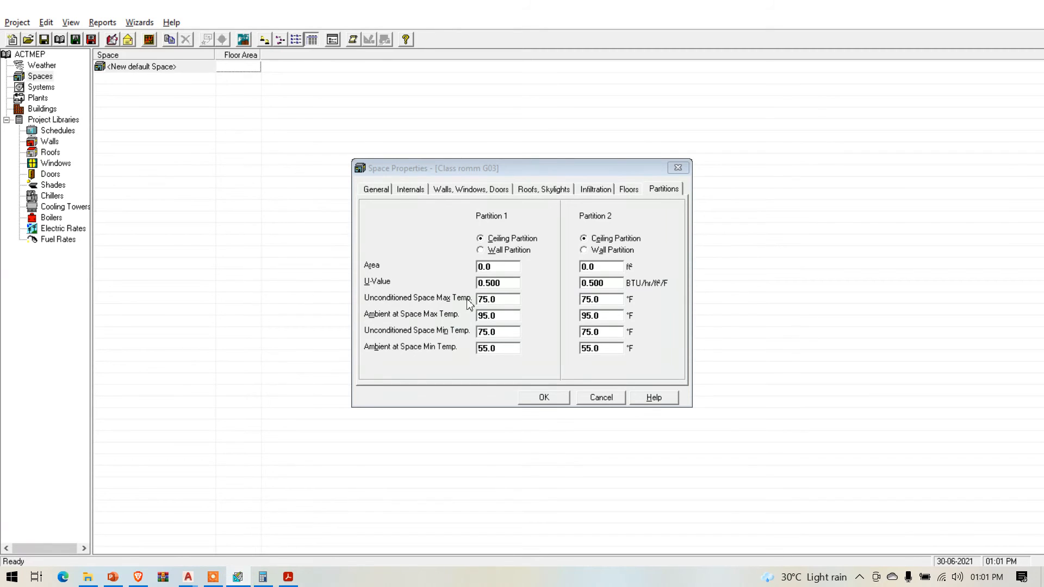
{"action": "left_click", "coordinate": [501, 269]}
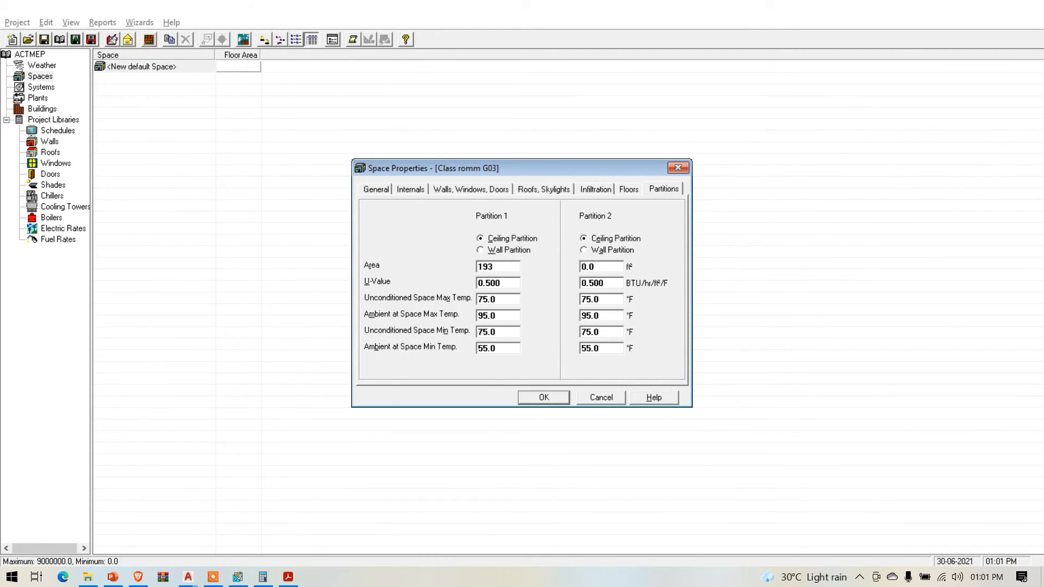
{"action": "left_click", "coordinate": [480, 251]}
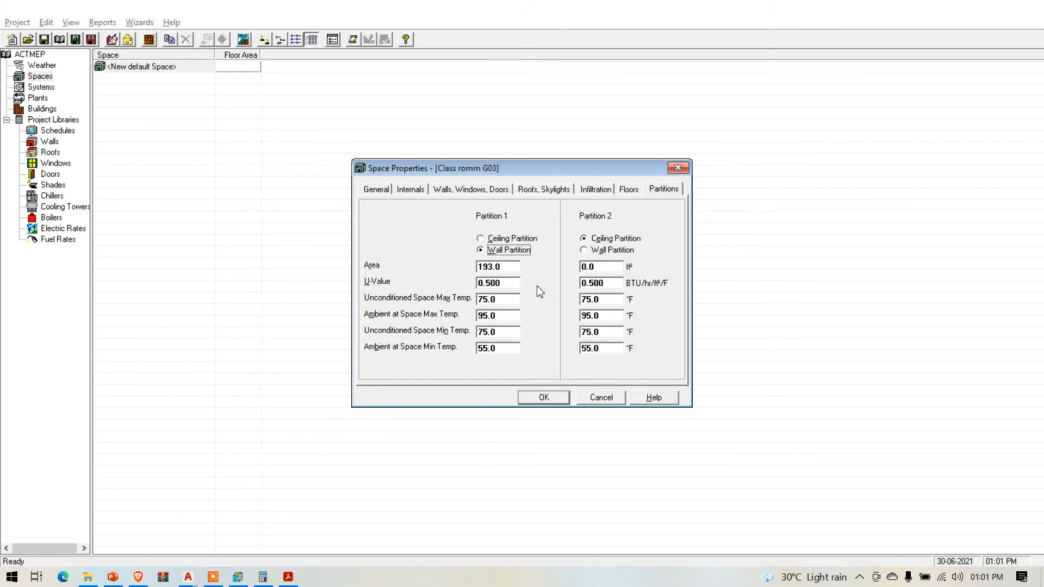
Look up the partition U-value in AutoCAD's construction table, and set Partition 1's U-value to 0.487 in HAP
{"action": "key", "text": "alt+Tab"}
{"action": "key", "text": "alt+Tab"}
{"action": "key", "text": "alt+Tab"}
{"action": "key", "text": "alt+Tab"}
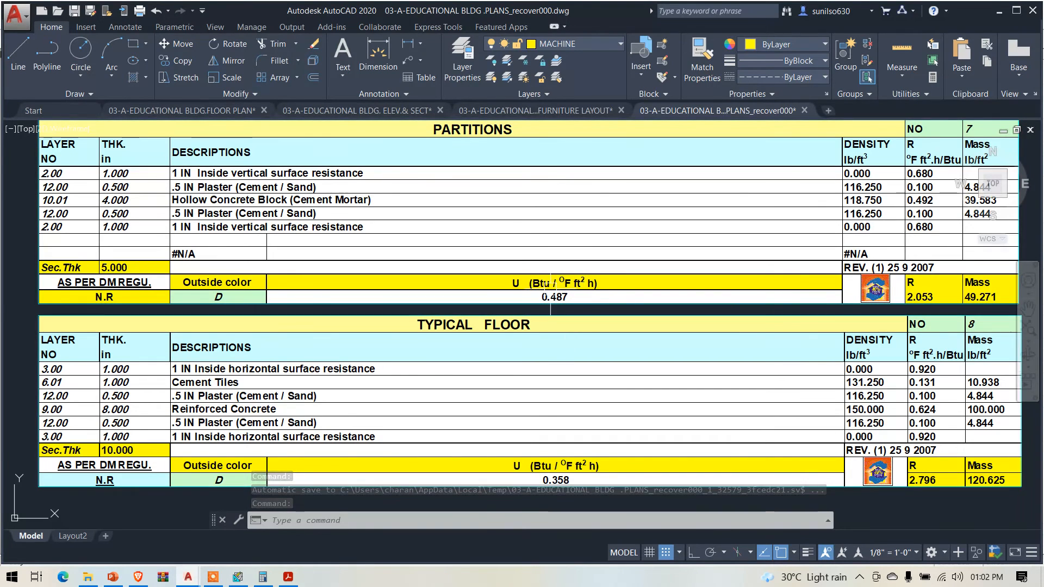
{"action": "key", "text": "alt+Tab"}
{"action": "key", "text": "alt+Tab"}
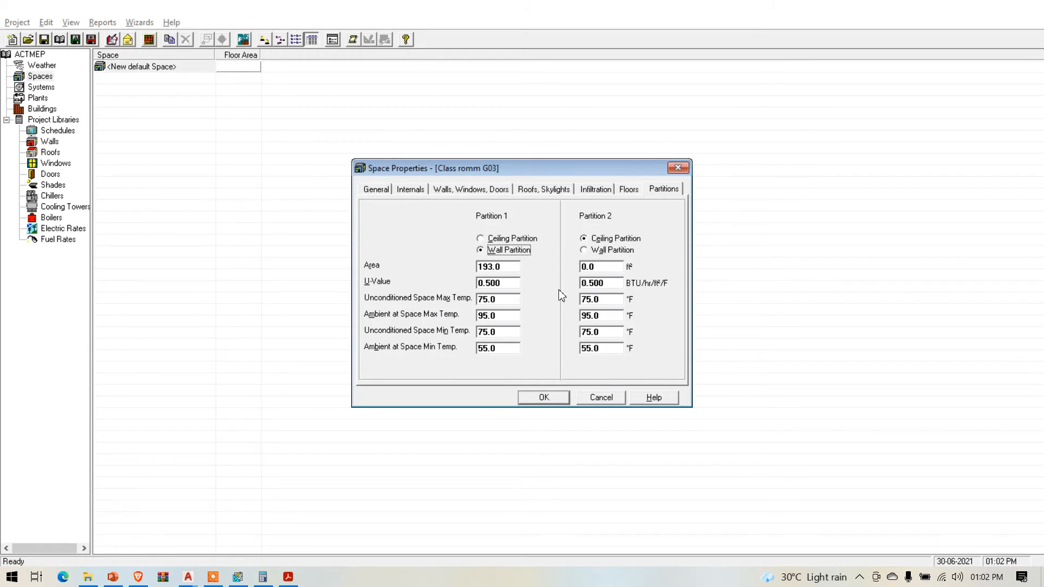
{"action": "double_click", "coordinate": [513, 286]}
{"action": "type", "text": "0.487"}
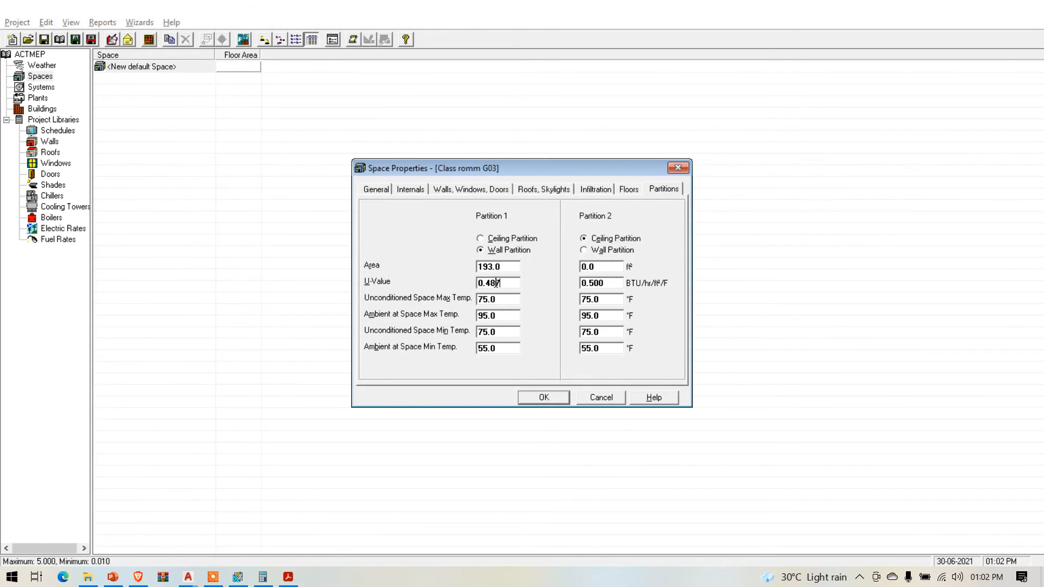
Assign the Extrenal wall and glass window constructions to the north exposure, and save the Class romm G03 space
{"action": "left_click", "coordinate": [546, 399]}
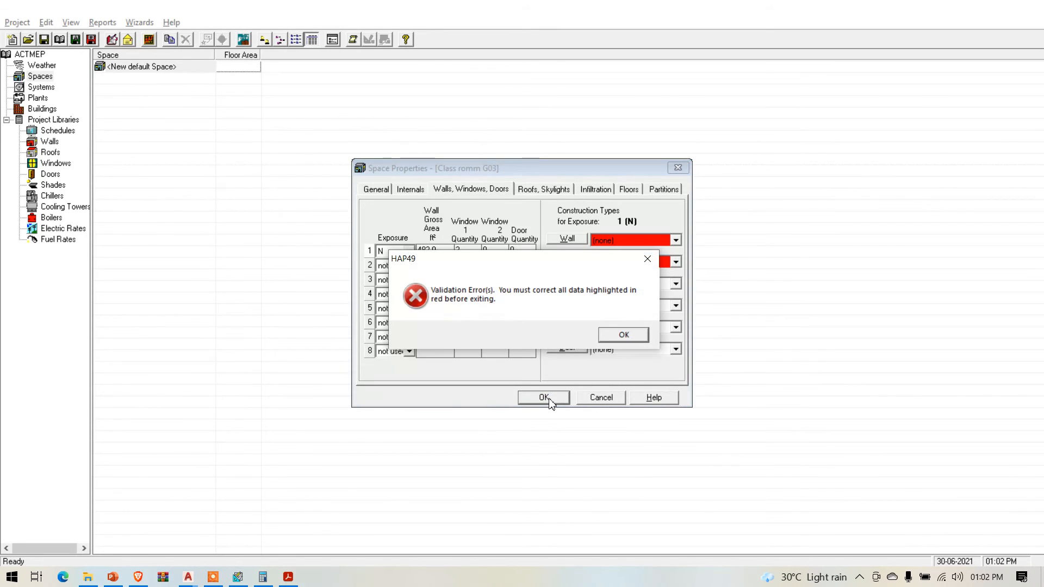
{"action": "left_click", "coordinate": [646, 341]}
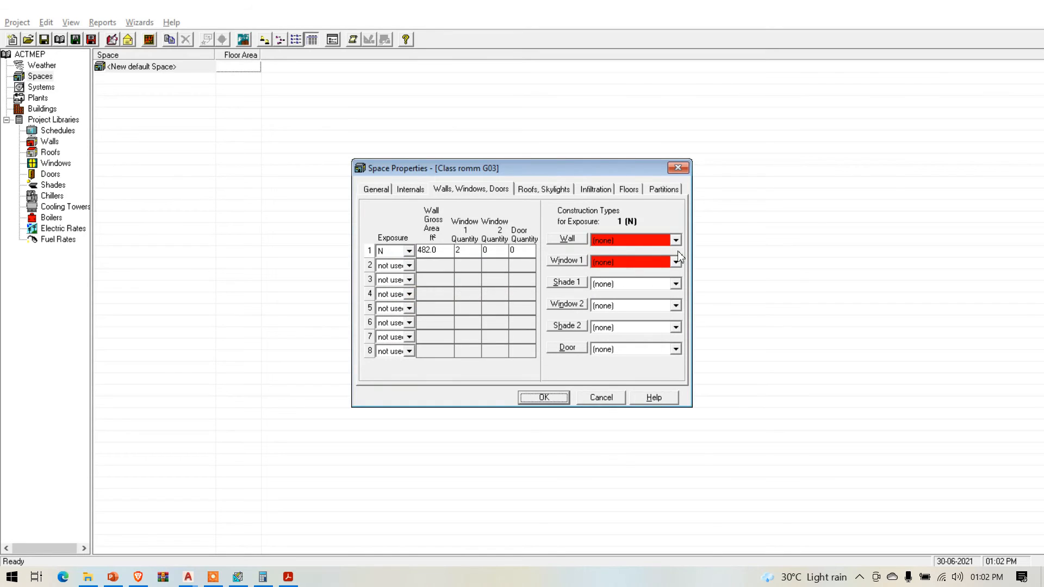
{"action": "left_click", "coordinate": [676, 240]}
{"action": "left_click", "coordinate": [657, 271]}
{"action": "left_click", "coordinate": [676, 264]}
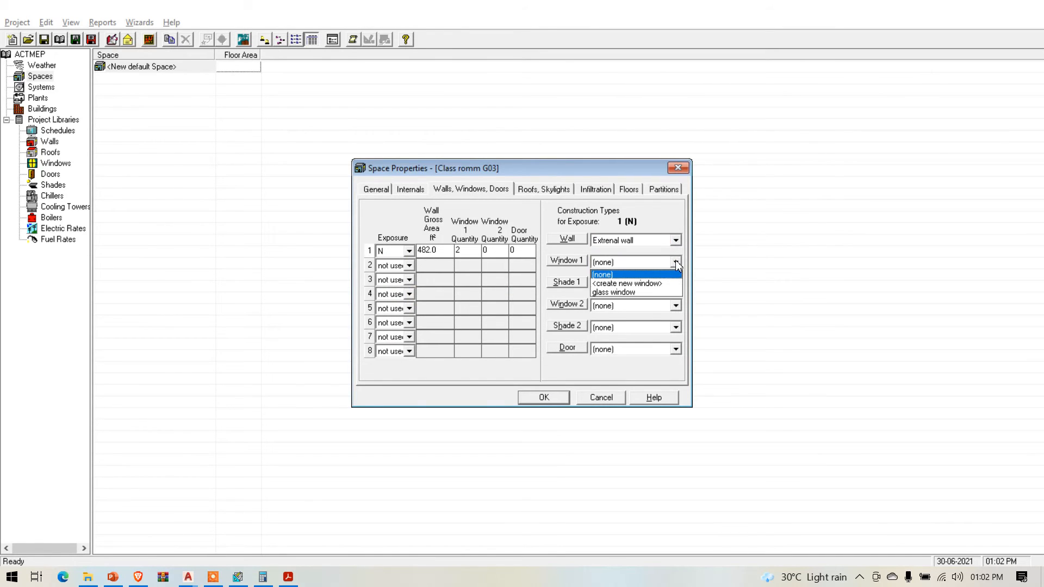
{"action": "left_click", "coordinate": [652, 291]}
{"action": "left_click", "coordinate": [528, 400]}
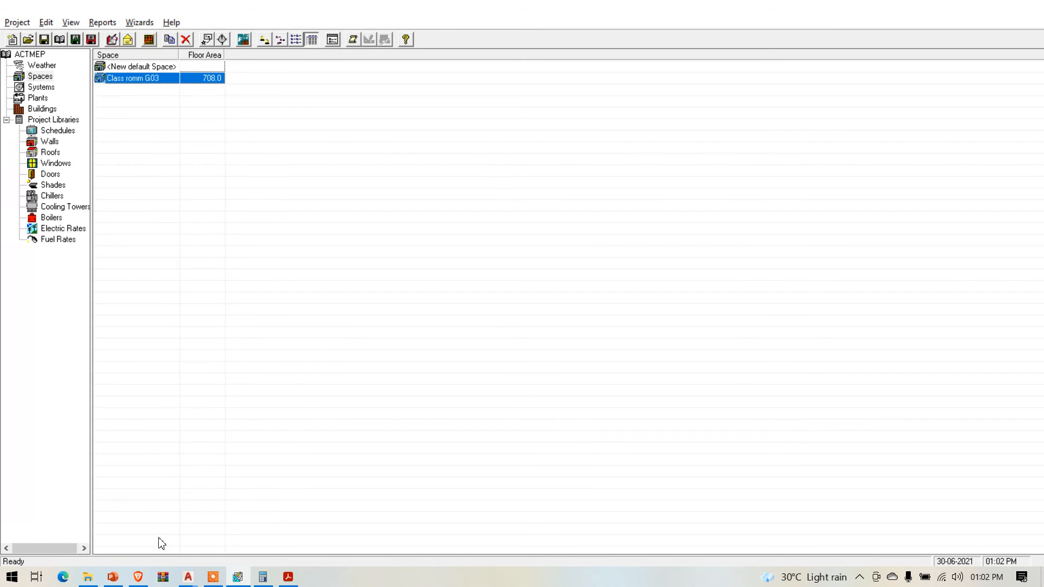
Switch to the AutoCAD floor plan and add a horizontal linear dimension across the inside of Class Room G04
{"action": "key", "text": "alt+Tab"}
{"action": "key", "text": "alt+Tab"}
{"action": "key", "text": "alt+Tab"}
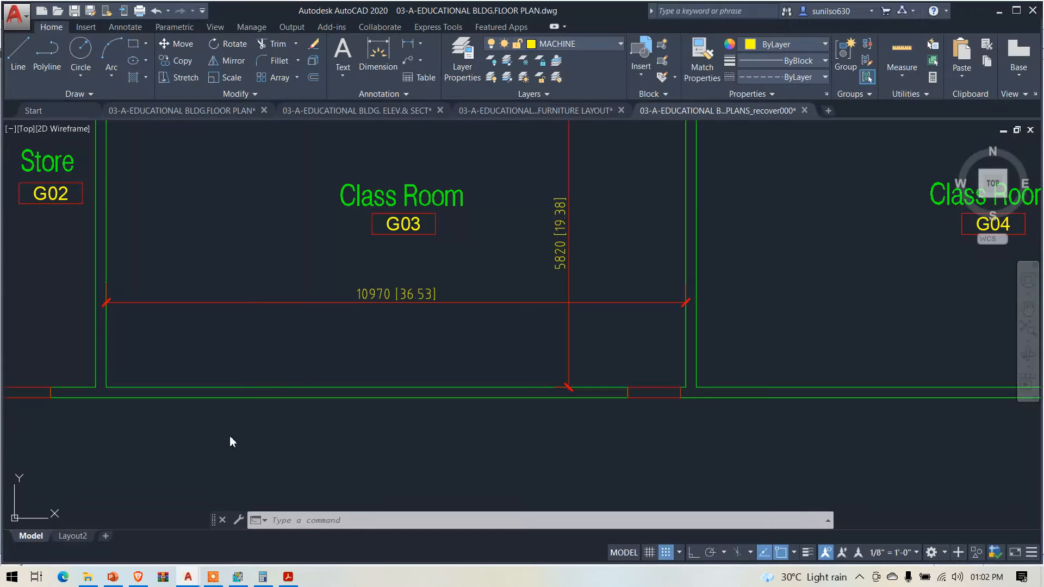
{"action": "key", "text": "ctrl+Tab"}
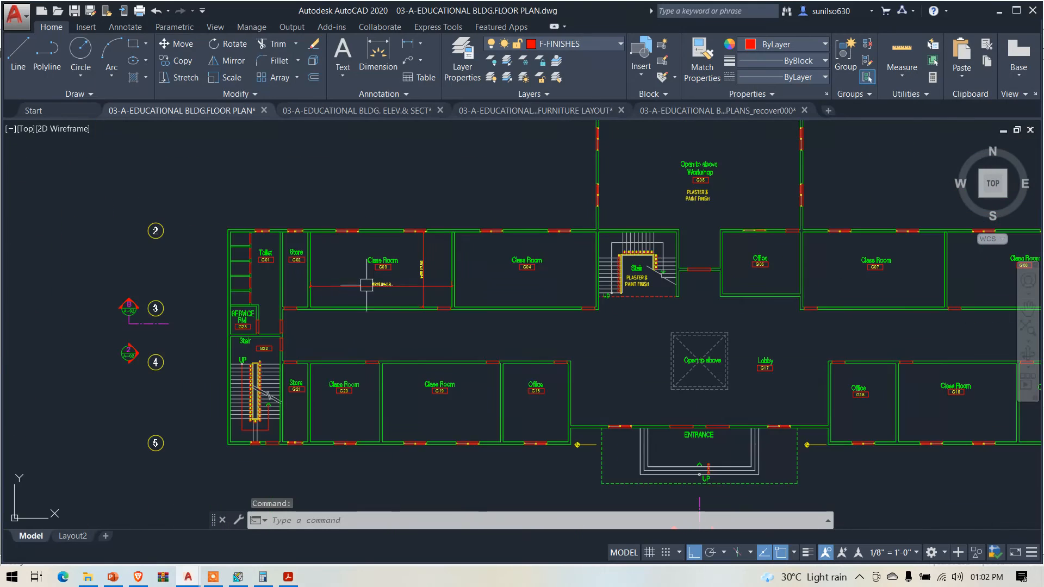
{"action": "scroll", "coordinate": [490, 269], "scroll_direction": "up", "scroll_amount": 4}
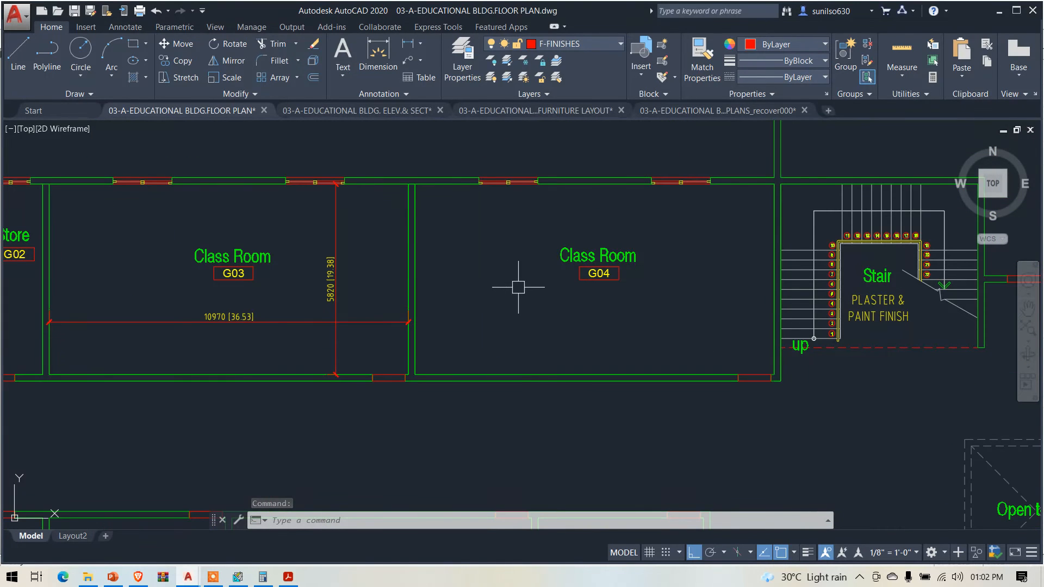
{"action": "left_click", "coordinate": [409, 48]}
{"action": "left_click", "coordinate": [420, 322]}
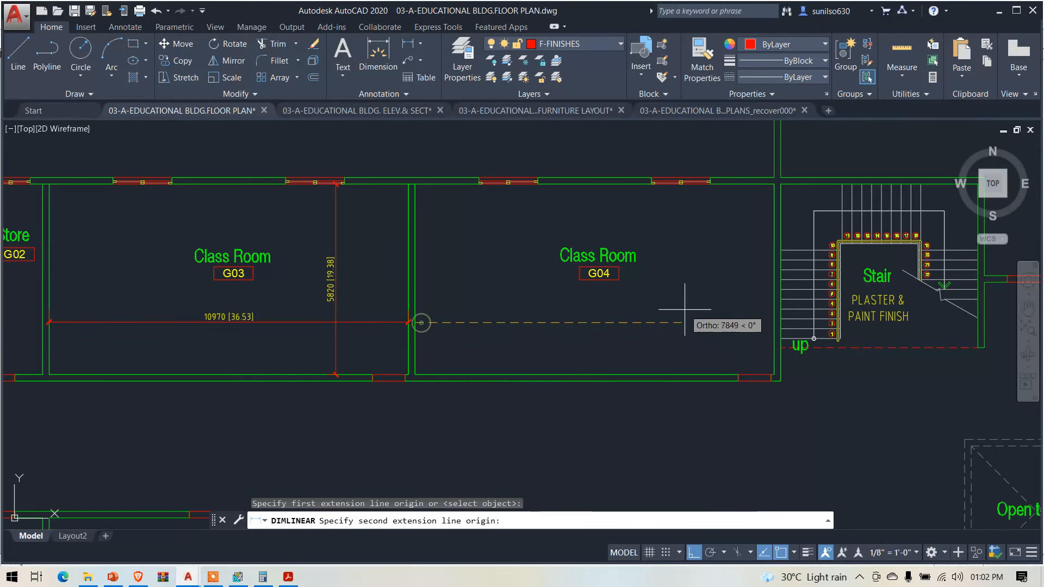
{"action": "left_click", "coordinate": [774, 324]}
{"action": "left_click", "coordinate": [771, 330]}
Add a vertical linear dimension between the inner wall faces of Class Room G04, and return to HAP's space list
{"action": "key", "text": "Return"}
{"action": "left_click", "coordinate": [712, 374]}
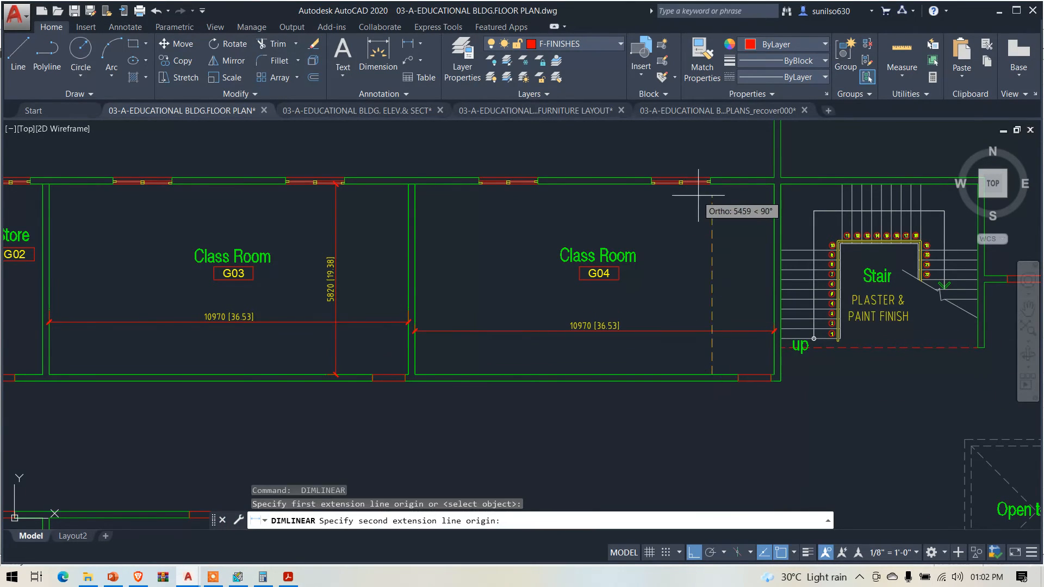
{"action": "left_click", "coordinate": [711, 182]}
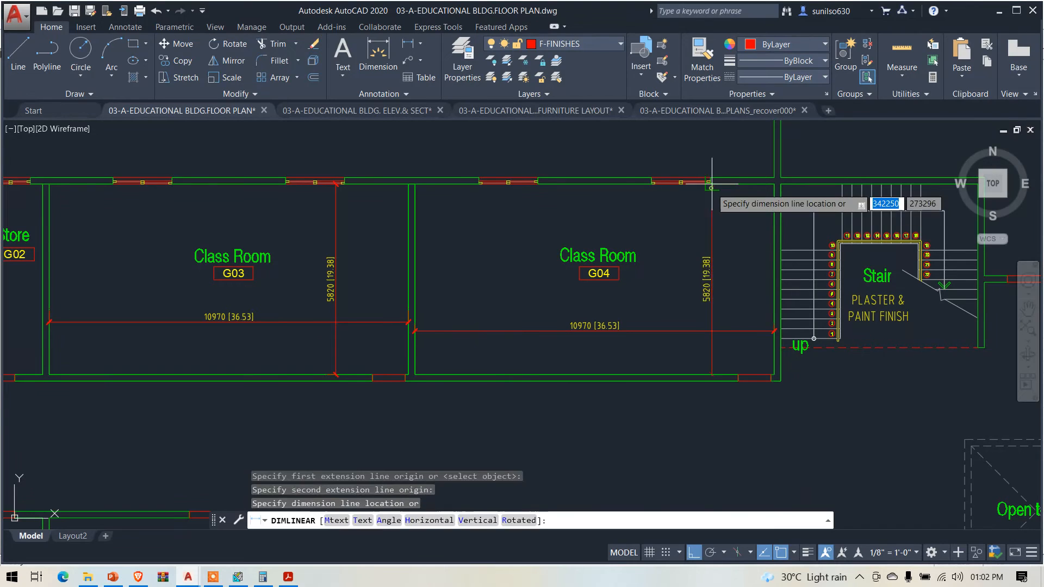
{"action": "left_click", "coordinate": [716, 219]}
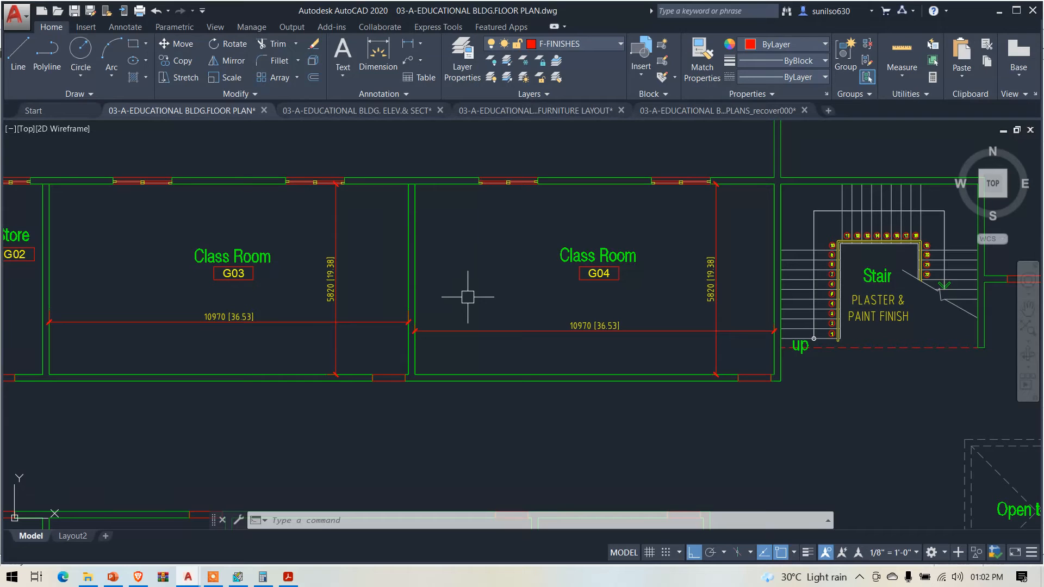
{"action": "left_click", "coordinate": [238, 577]}
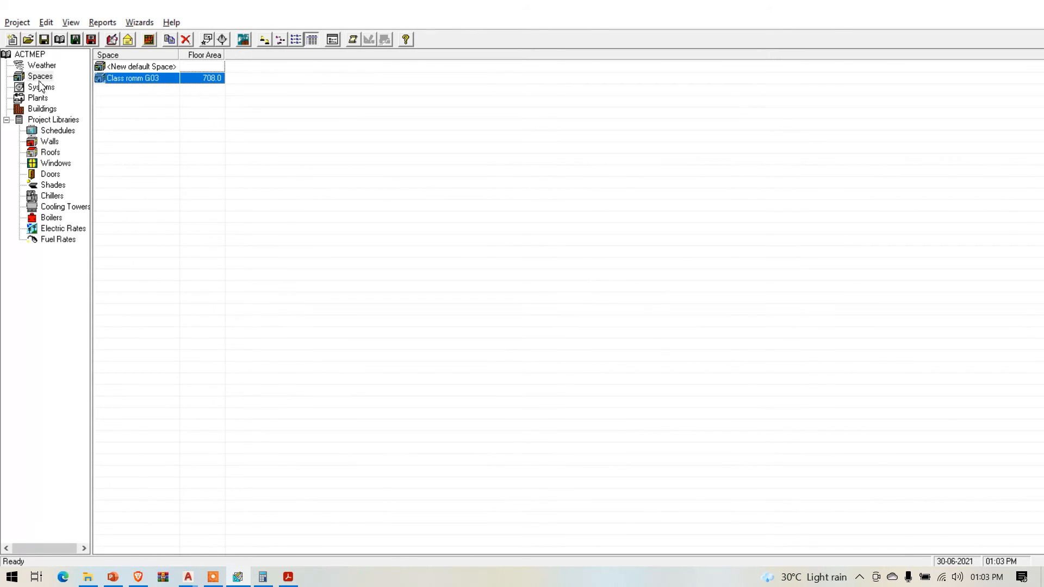
Duplicate the Class romm G03 space and save the copy under the name Class romm G04
{"action": "right_click", "coordinate": [166, 82]}
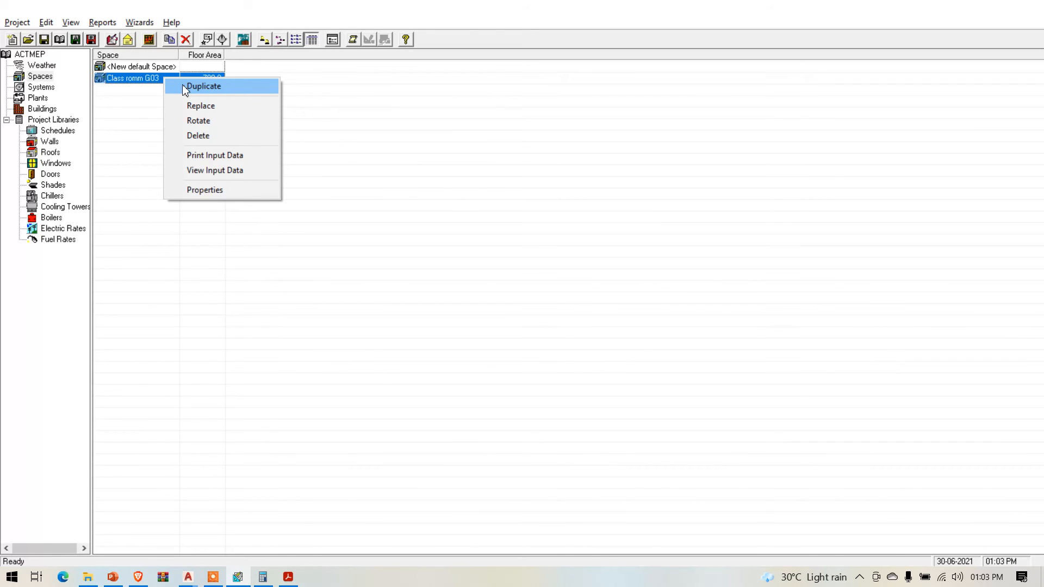
{"action": "left_click", "coordinate": [184, 87]}
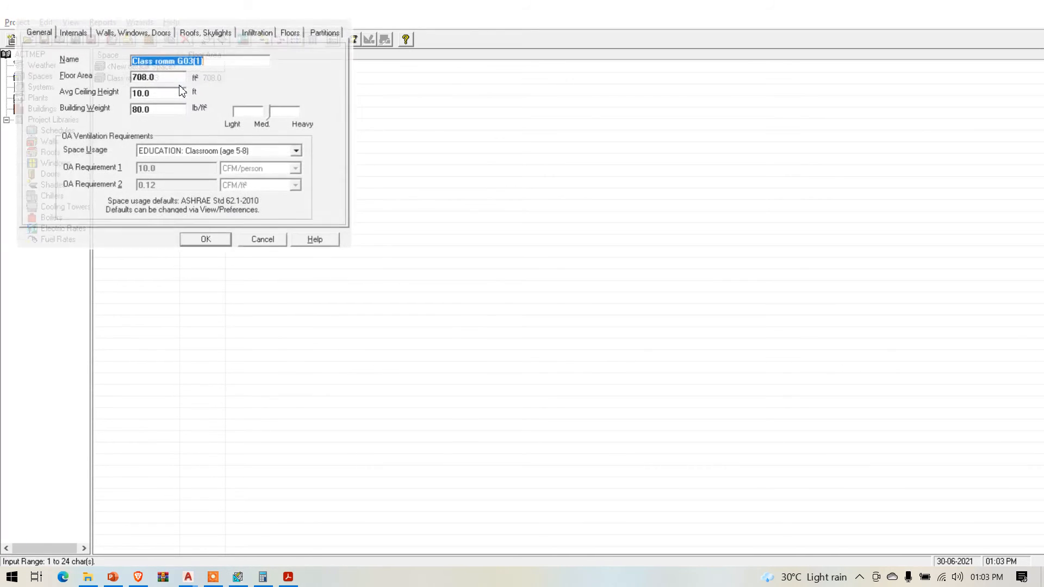
{"action": "left_click", "coordinate": [205, 61]}
{"action": "left_click_drag", "start_coordinate": [204, 60], "coordinate": [76, 82]}
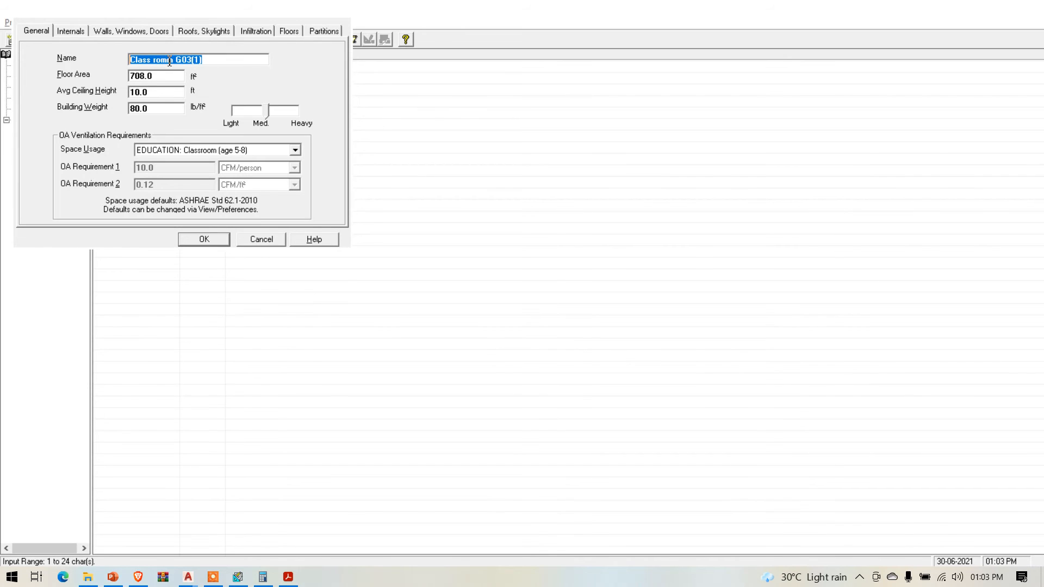
{"action": "left_click", "coordinate": [208, 57]}
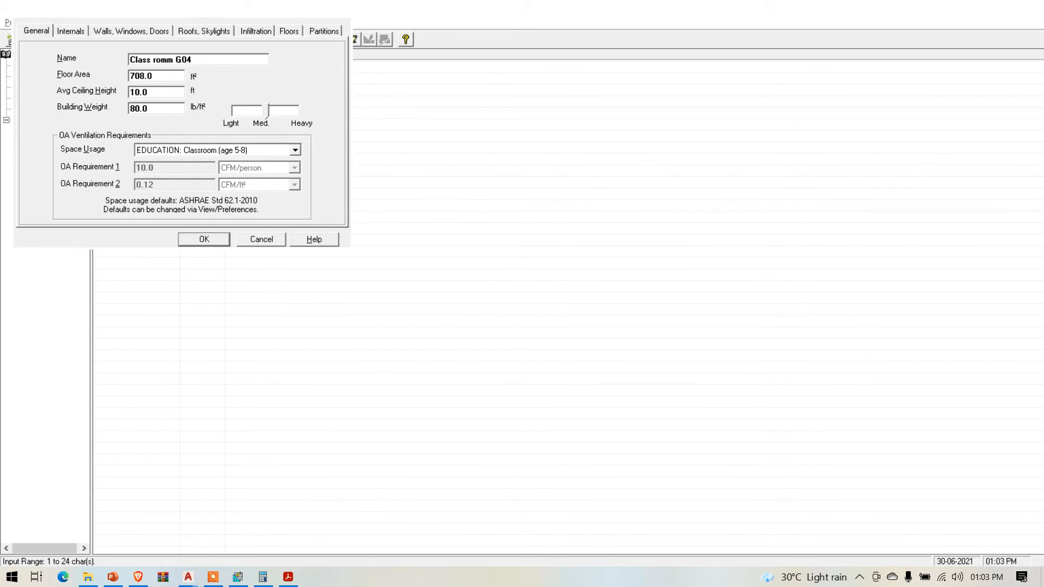
{"action": "key", "text": "Return"}
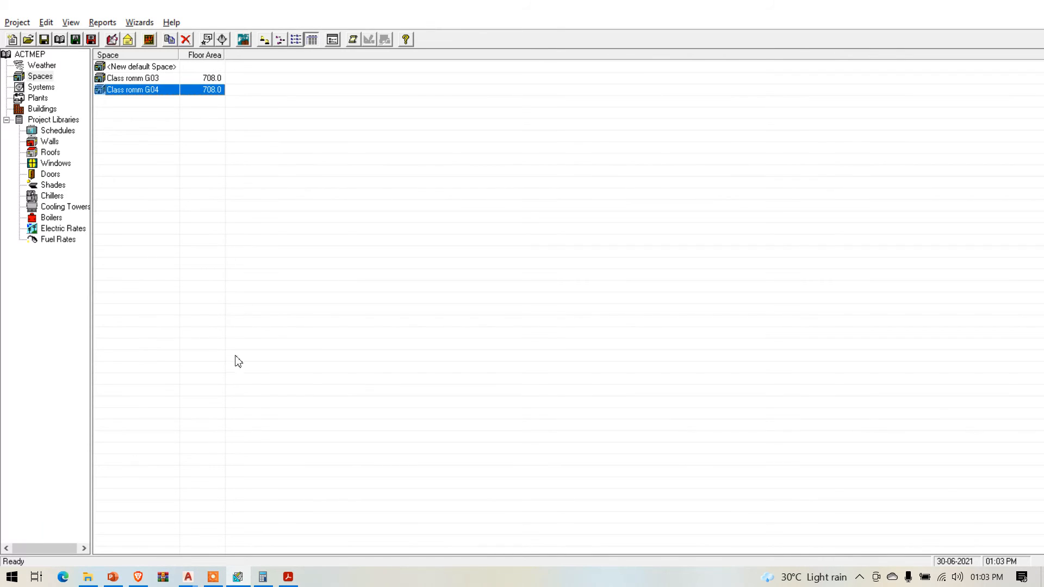
Switch to the AutoCAD floor plan and add a horizontal linear dimension between the inner side walls of Class Room G19
{"action": "mouse_move", "coordinate": [187, 579]}
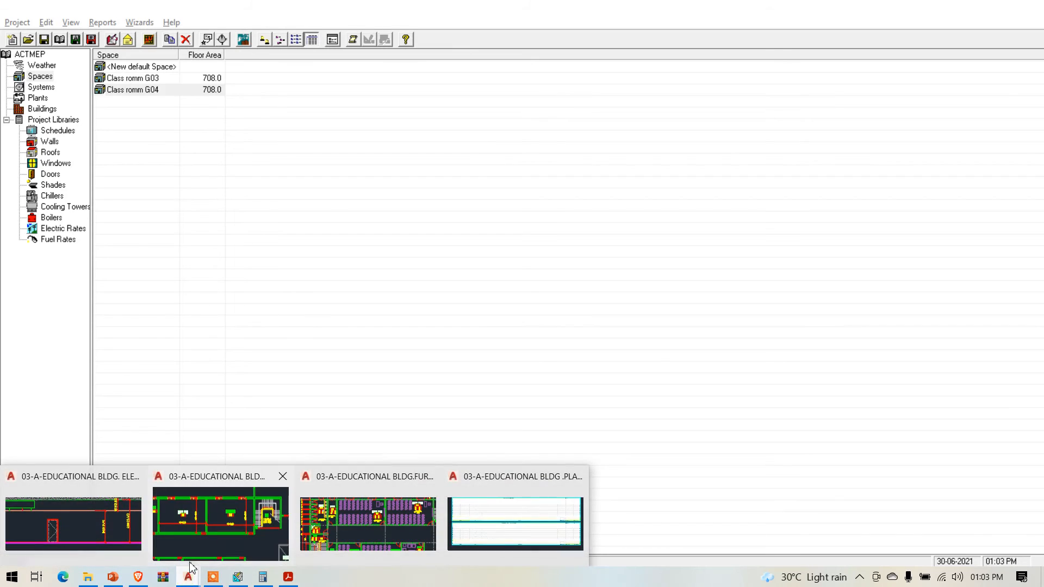
{"action": "left_click", "coordinate": [230, 538]}
{"action": "scroll", "coordinate": [401, 292], "scroll_direction": "down", "scroll_amount": 10}
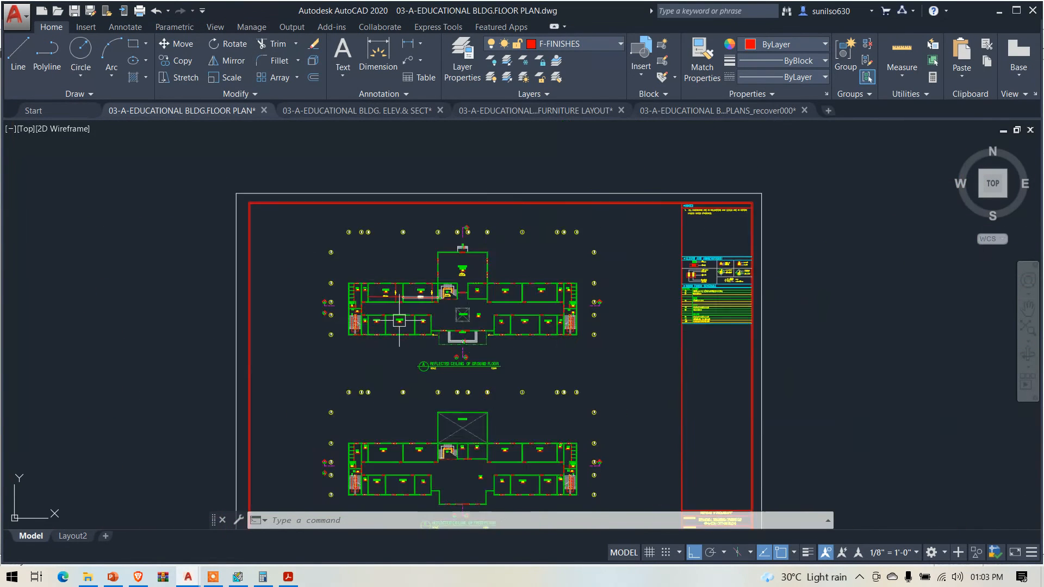
{"action": "scroll", "coordinate": [397, 326], "scroll_direction": "up", "scroll_amount": 8}
{"action": "scroll", "coordinate": [384, 303], "scroll_direction": "up", "scroll_amount": 2}
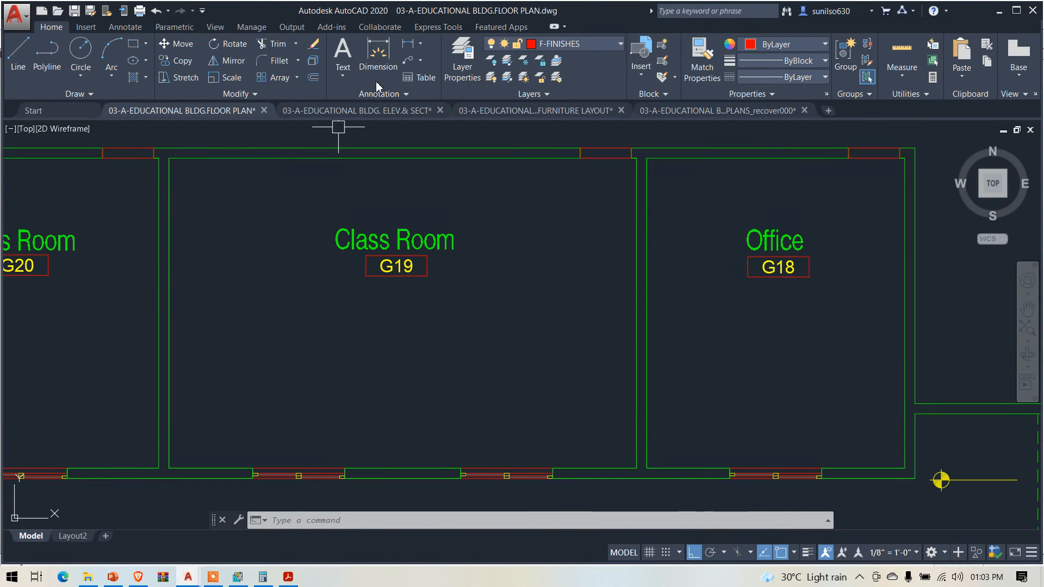
{"action": "left_click", "coordinate": [407, 44]}
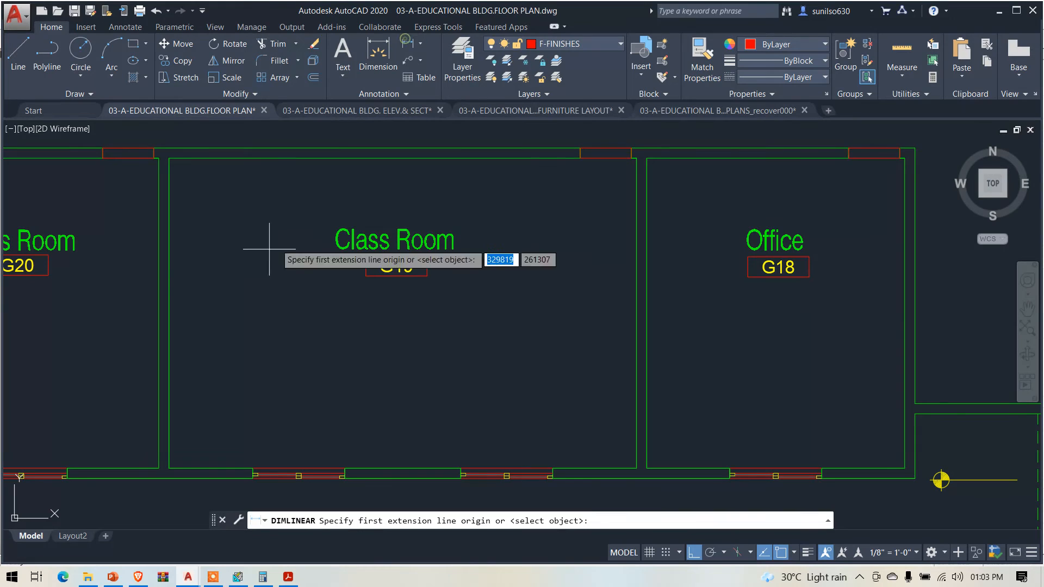
{"action": "left_click", "coordinate": [161, 314]}
{"action": "left_click", "coordinate": [637, 313]}
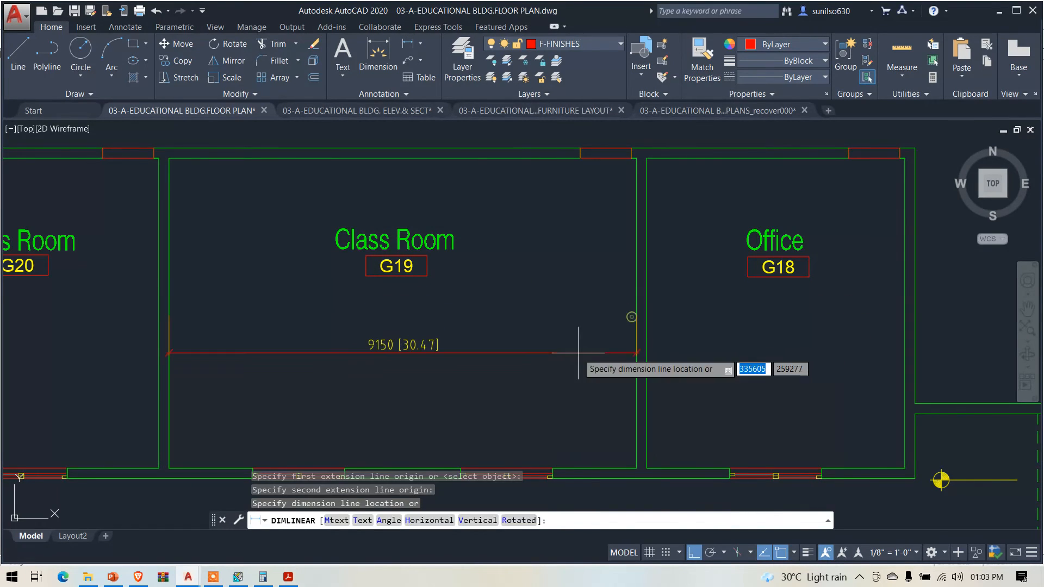
{"action": "left_click", "coordinate": [579, 354]}
Add a vertical linear dimension between the inner wall faces of Class Room G19
{"action": "key", "text": "Return"}
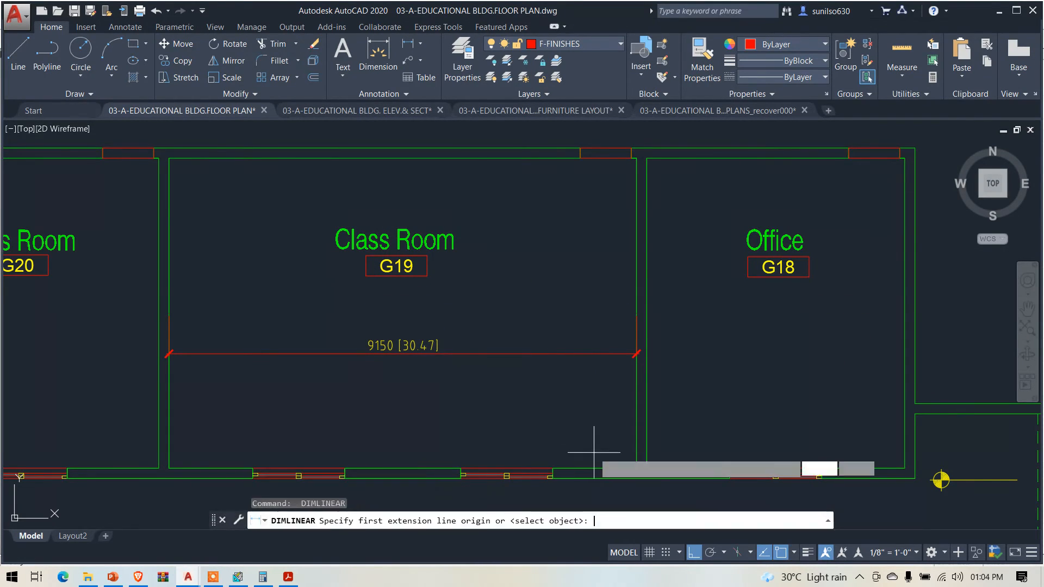
{"action": "left_click", "coordinate": [596, 467]}
{"action": "left_click", "coordinate": [594, 158]}
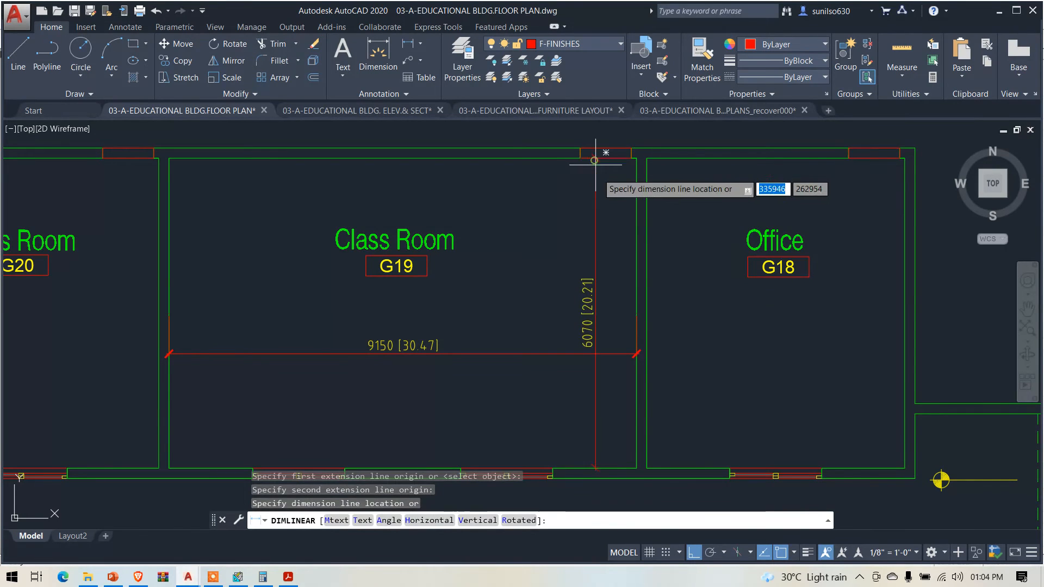
{"action": "left_click", "coordinate": [559, 211]}
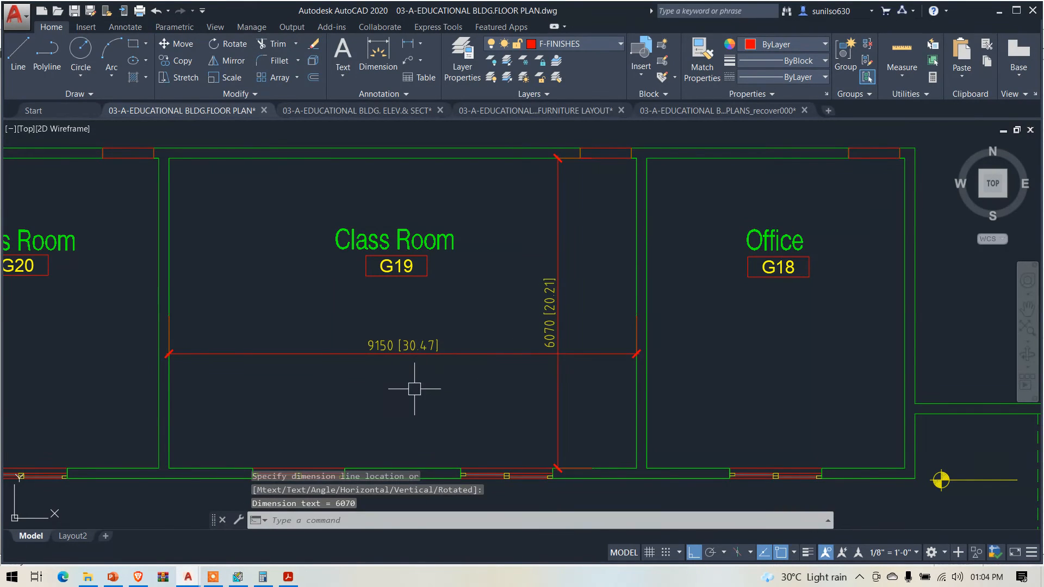
Calculate the floor area of Class Room G19 in Calculator by multiplying 30.47 by 20.21
{"action": "scroll", "coordinate": [476, 292], "scroll_direction": "down", "scroll_amount": 4}
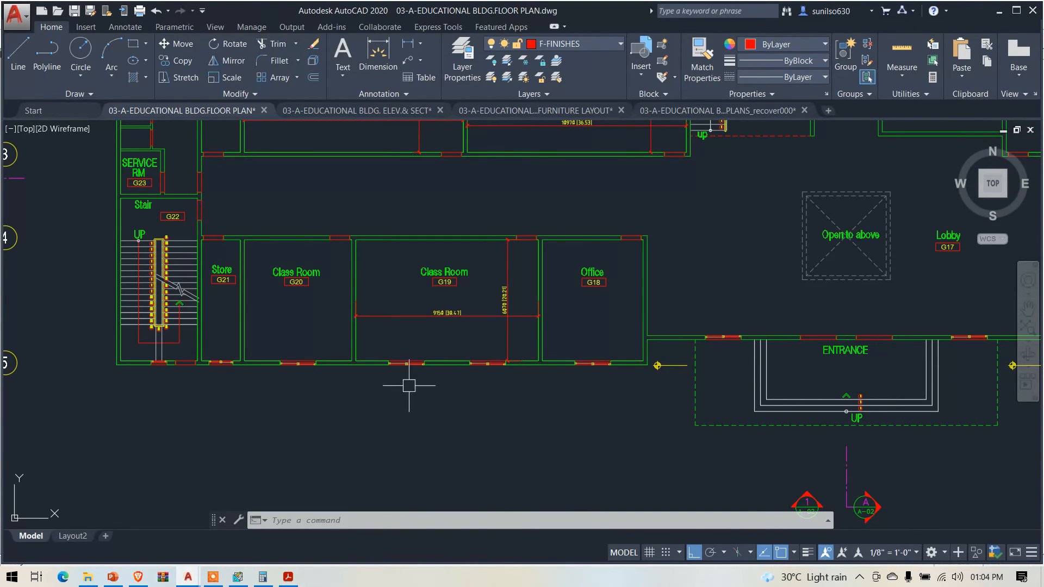
{"action": "scroll", "coordinate": [449, 363], "scroll_direction": "up", "scroll_amount": 2}
{"action": "scroll", "coordinate": [441, 315], "scroll_direction": "up", "scroll_amount": 2}
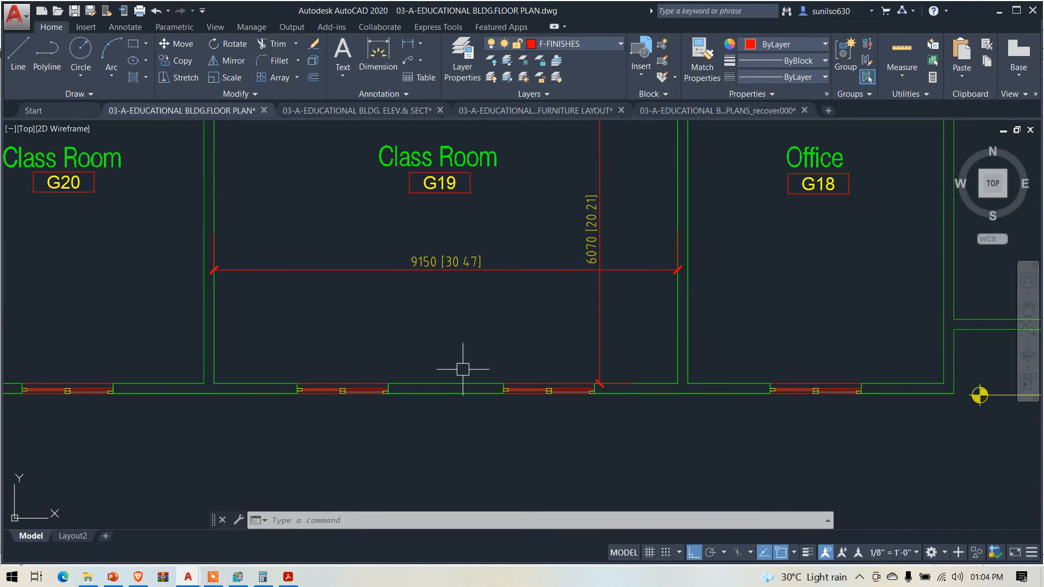
{"action": "left_click", "coordinate": [262, 577]}
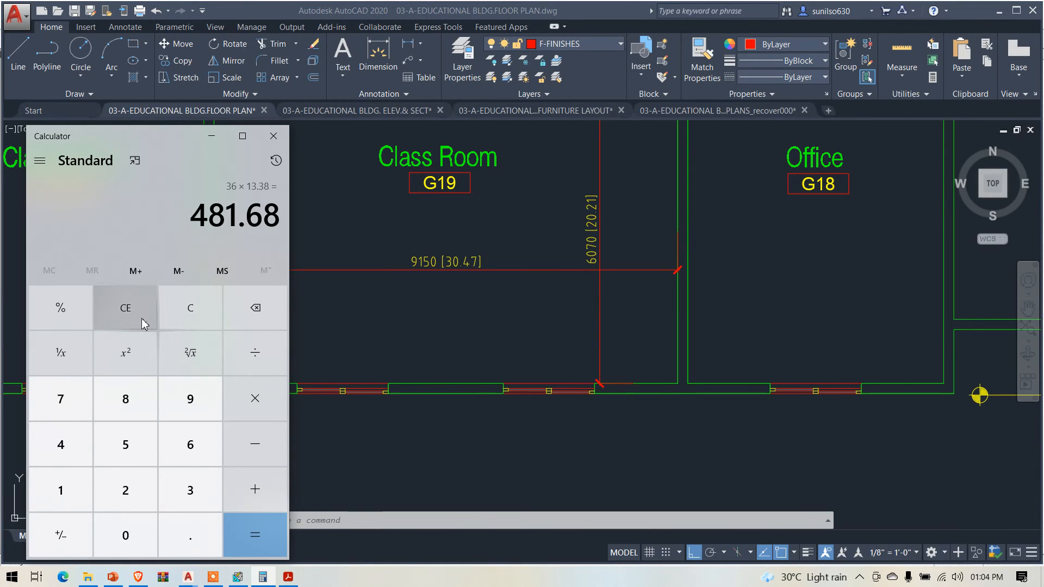
{"action": "left_click", "coordinate": [139, 318]}
{"action": "type", "text": "30"}
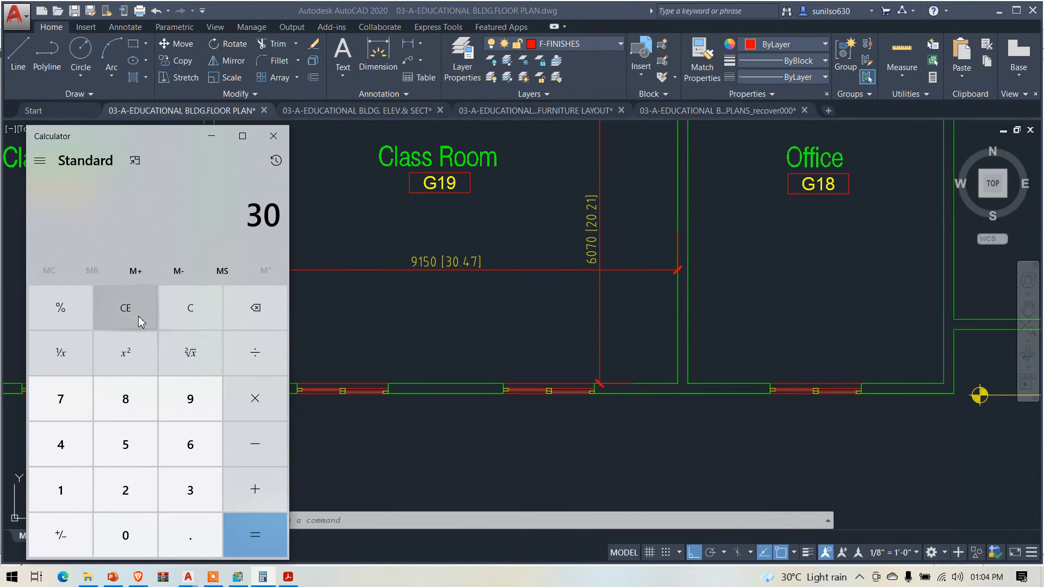
{"action": "type", "text": ".47"}
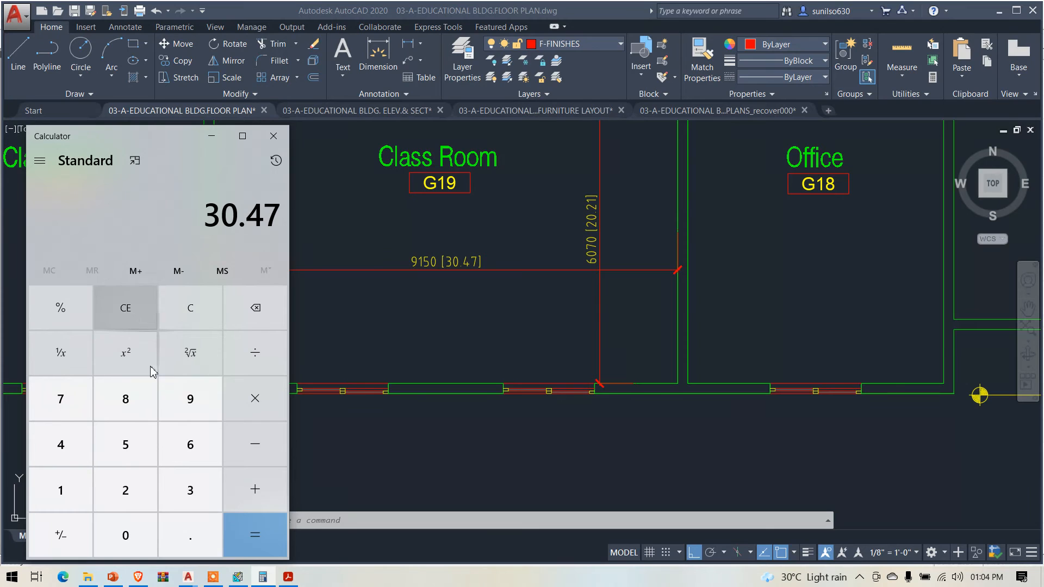
{"action": "left_click", "coordinate": [254, 408]}
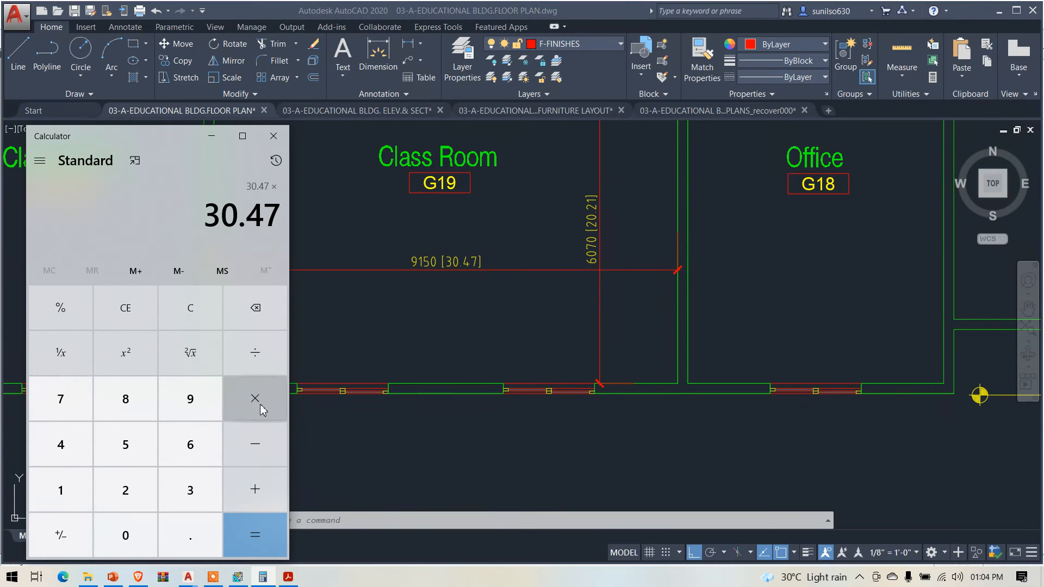
{"action": "type", "text": "20.21"}
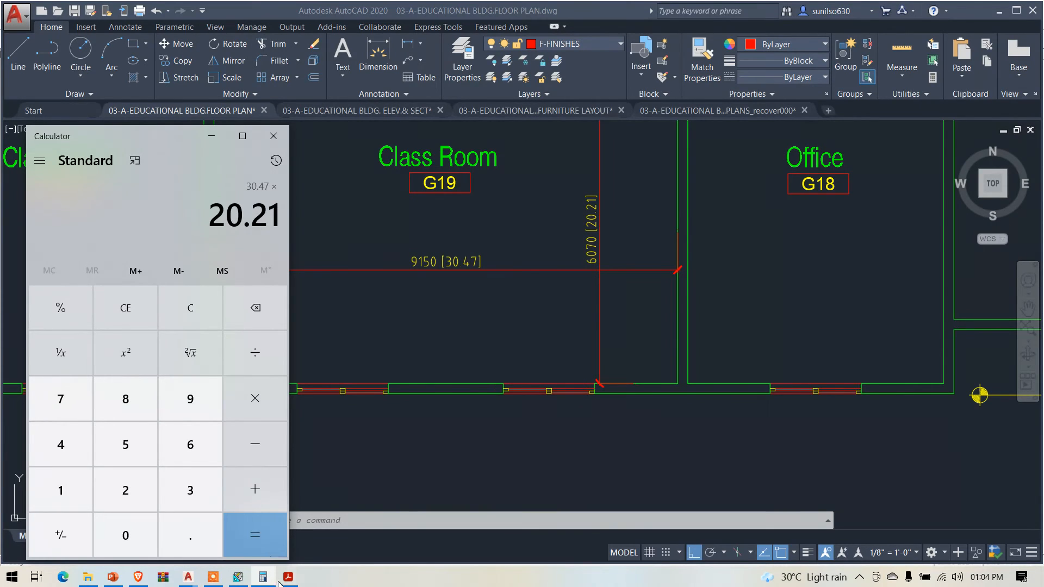
{"action": "left_click", "coordinate": [256, 535]}
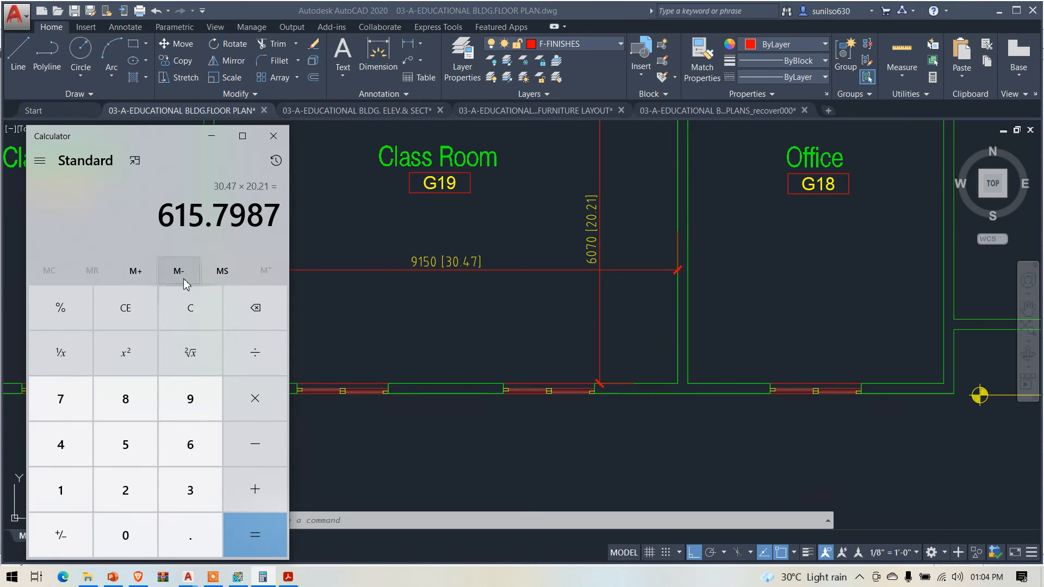
Return to HAP, duplicate the Class romm G04 space as Class romm G09, and replace its floor area with the calculated area
{"action": "mouse_move", "coordinate": [236, 582]}
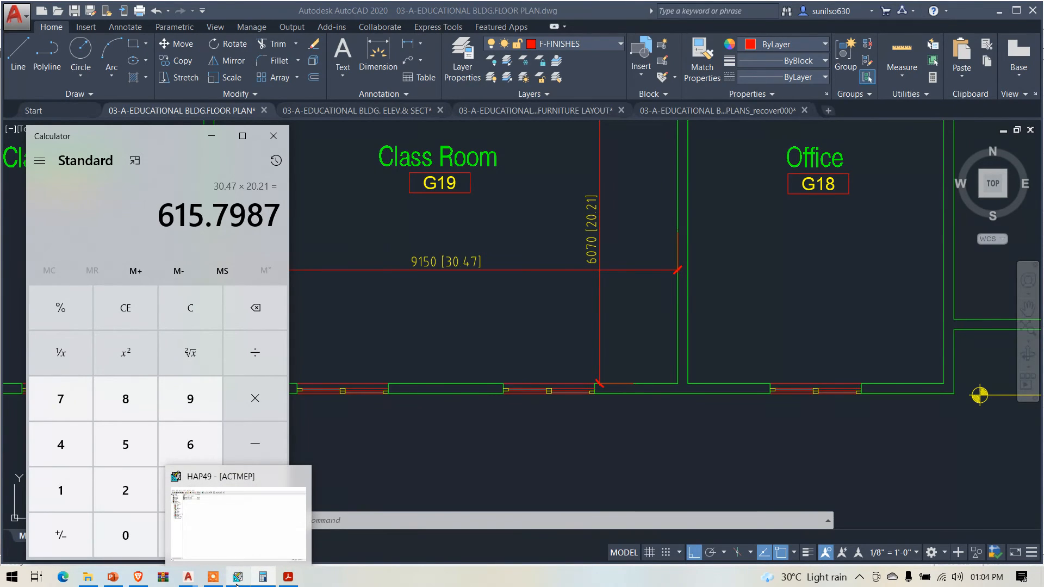
{"action": "left_click", "coordinate": [237, 581]}
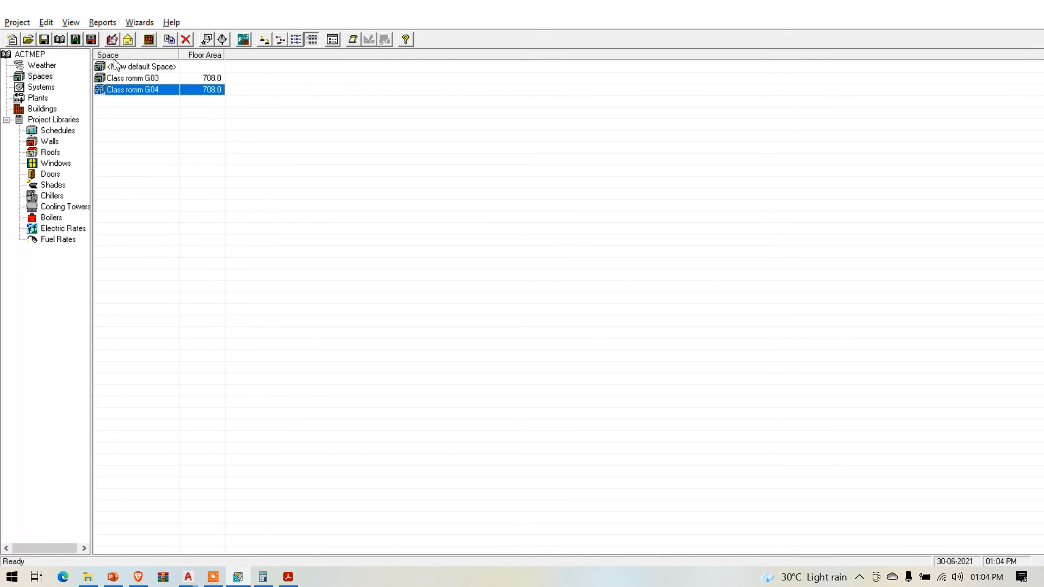
{"action": "right_click", "coordinate": [153, 89]}
{"action": "left_click", "coordinate": [180, 98]}
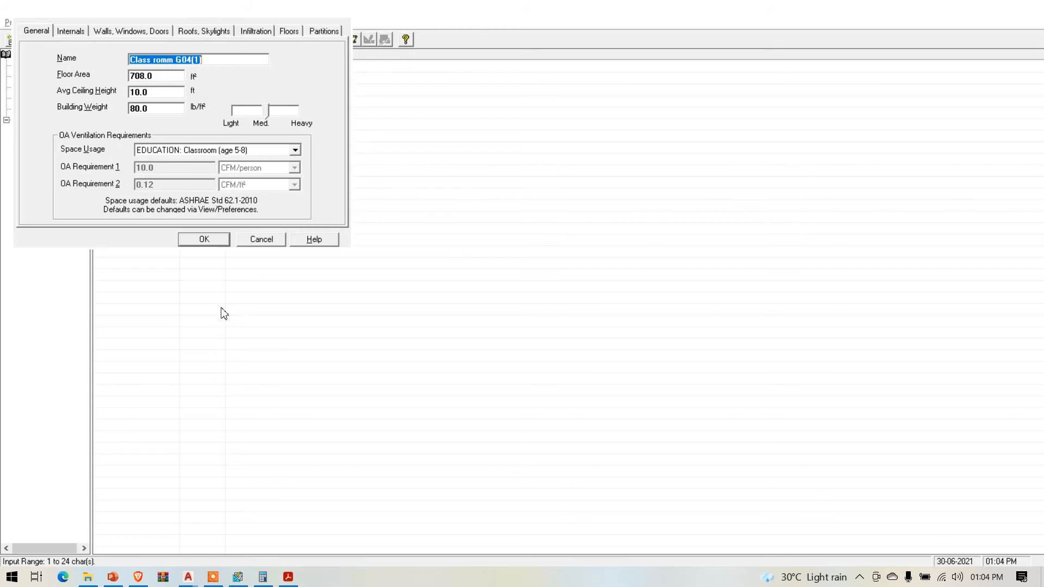
{"action": "left_click", "coordinate": [222, 64]}
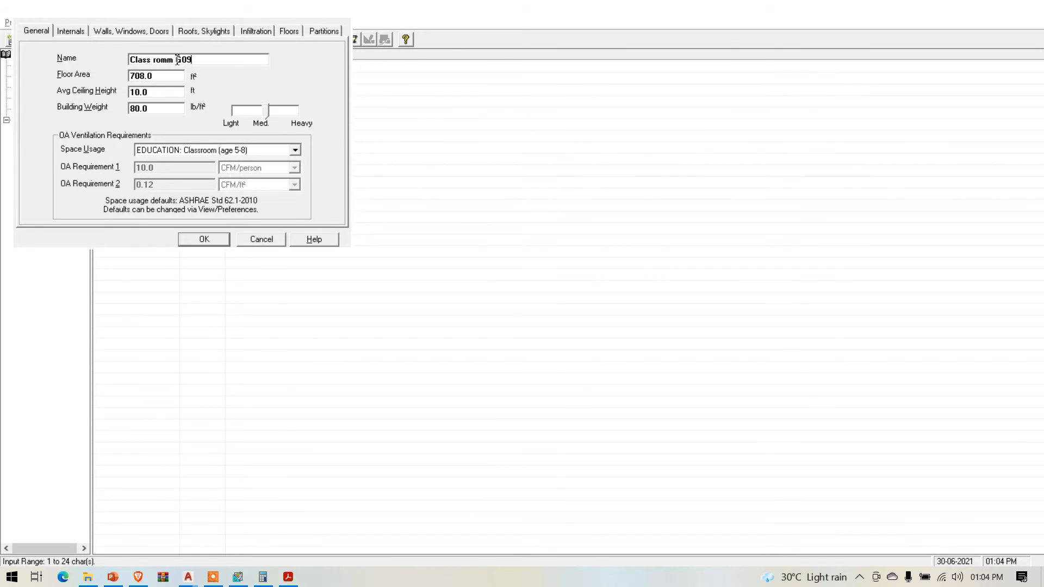
{"action": "left_click_drag", "start_coordinate": [120, 11], "coordinate": [389, 125]}
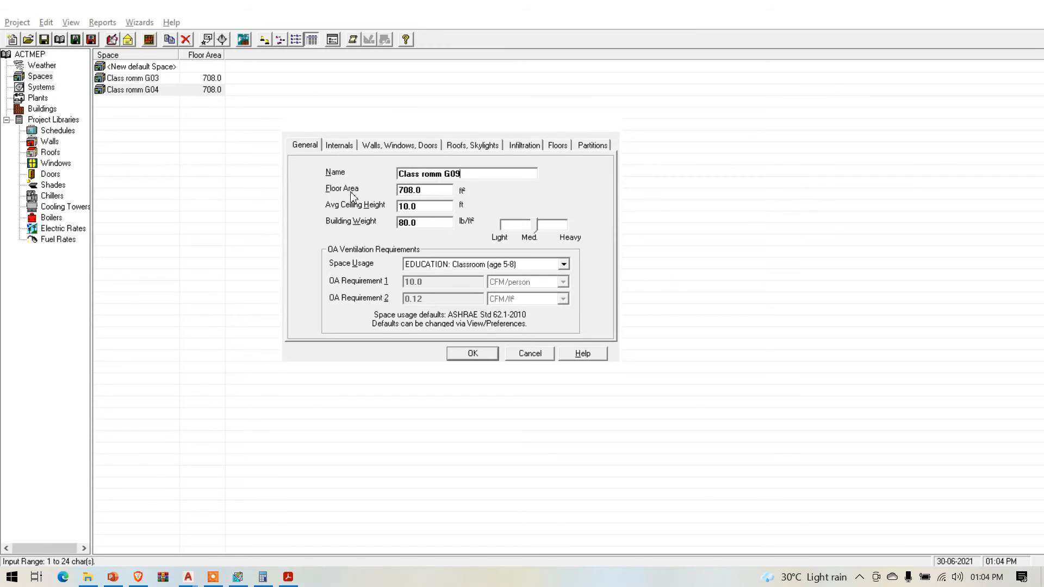
{"action": "left_click", "coordinate": [428, 193]}
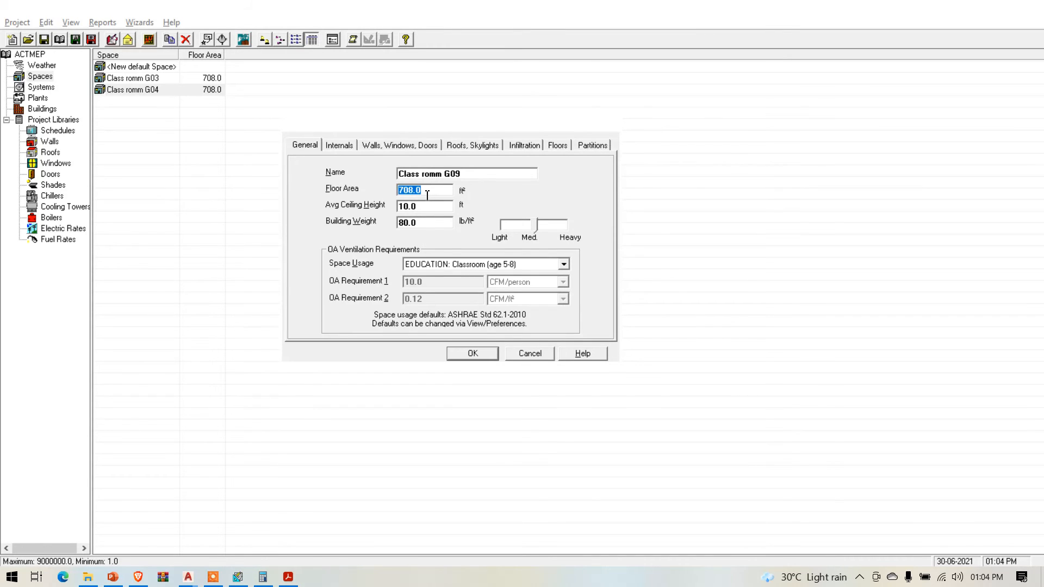
{"action": "type", "text": "6"}
Open the new space's internal loads, and examine the seating in Class Room G19 on AutoCAD's furniture layout
{"action": "left_click", "coordinate": [342, 146]}
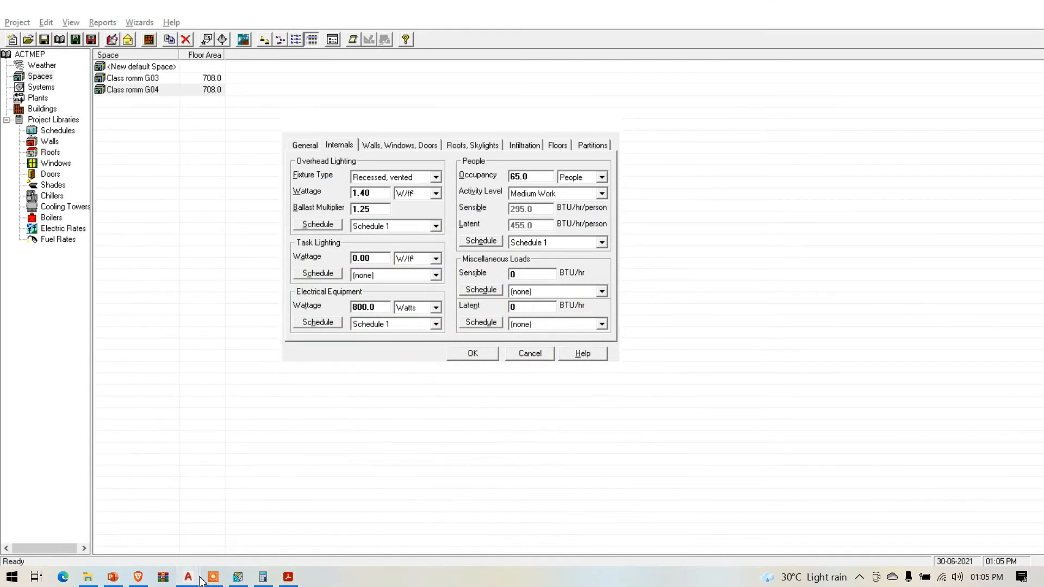
{"action": "mouse_move", "coordinate": [180, 551]}
{"action": "left_click", "coordinate": [325, 547]}
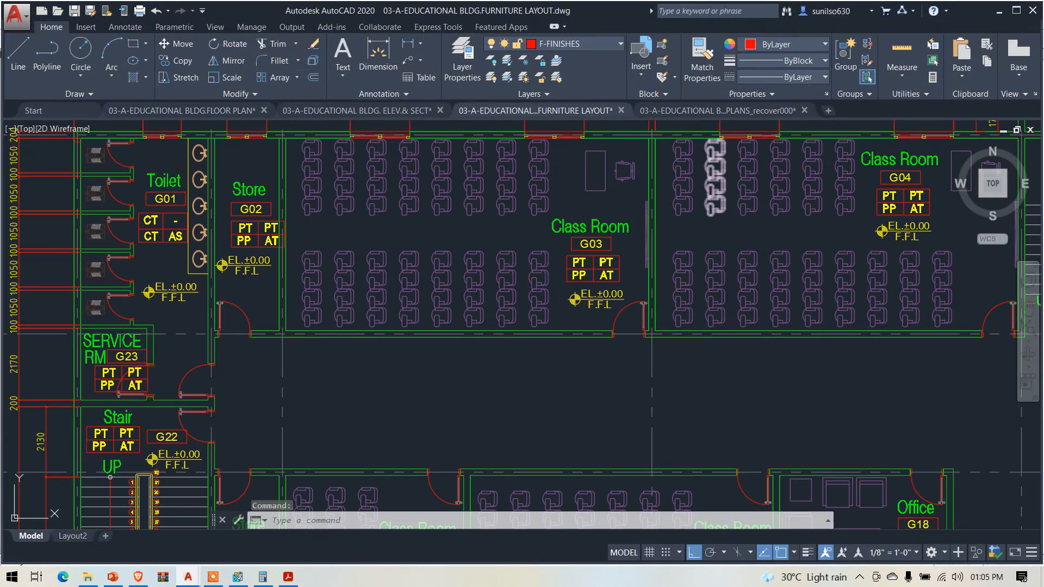
{"action": "scroll", "coordinate": [435, 424], "scroll_direction": "down", "scroll_amount": 5}
{"action": "scroll", "coordinate": [435, 424], "scroll_direction": "up", "scroll_amount": 9}
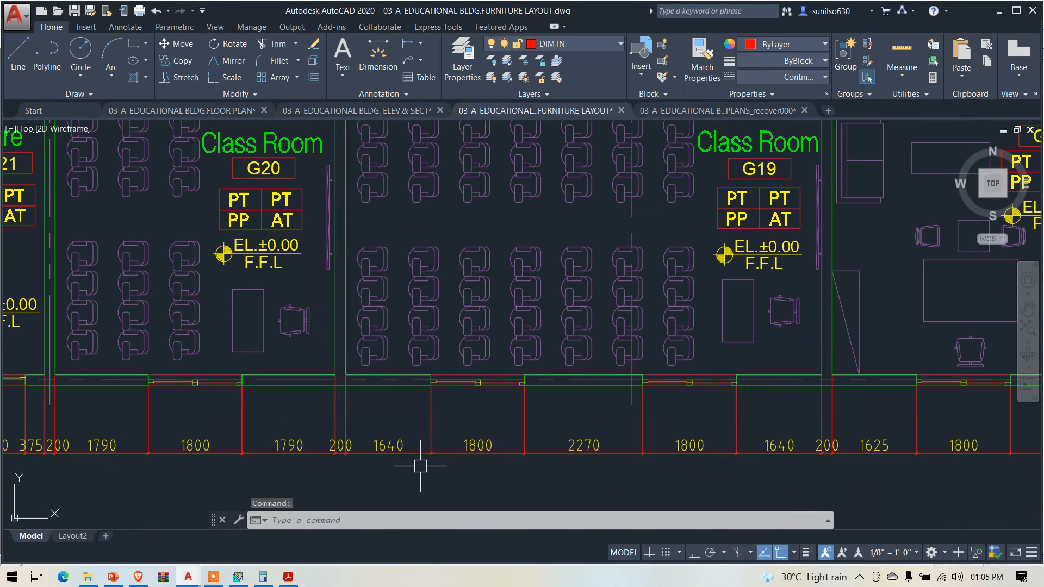
{"action": "scroll", "coordinate": [462, 353], "scroll_direction": "down", "scroll_amount": 5}
{"action": "scroll", "coordinate": [459, 291], "scroll_direction": "up", "scroll_amount": 3}
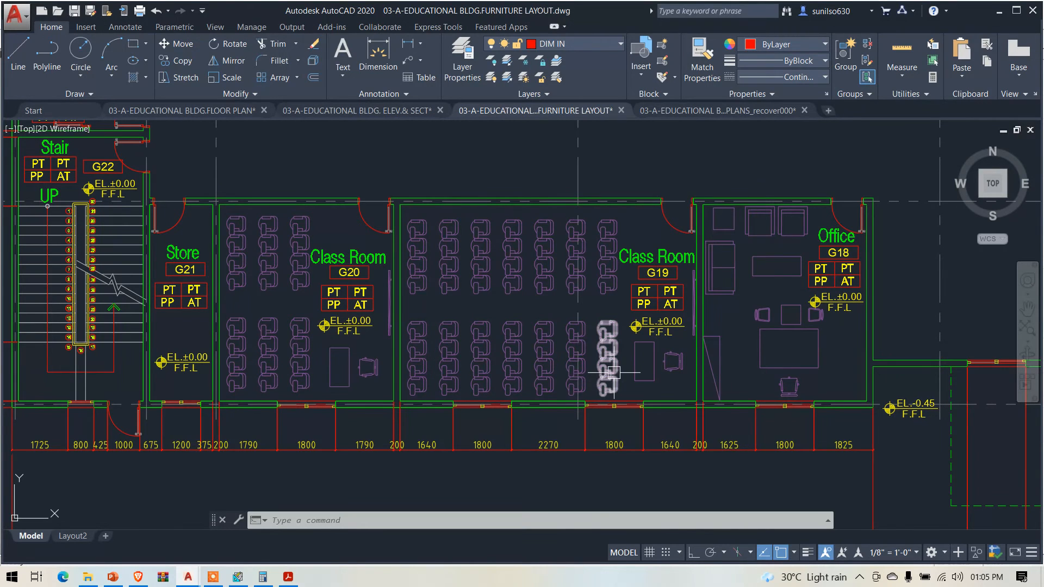
{"action": "mouse_move", "coordinate": [613, 372]}
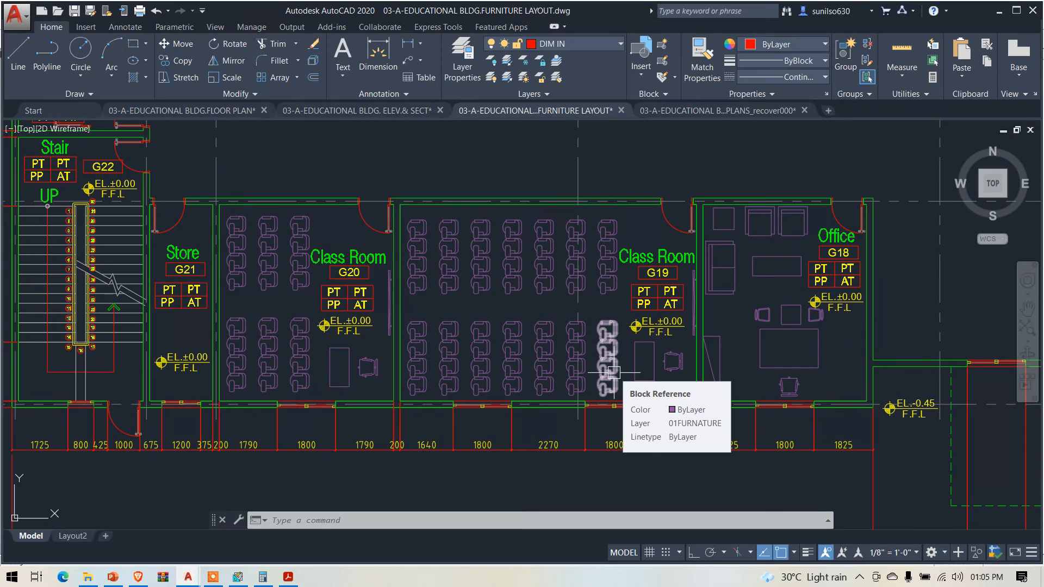
Calculate the seat count of Class Room G19 in Calculator by multiplying 7 by 8, and minimize Calculator
{"action": "left_click", "coordinate": [262, 576]}
{"action": "left_click", "coordinate": [123, 324]}
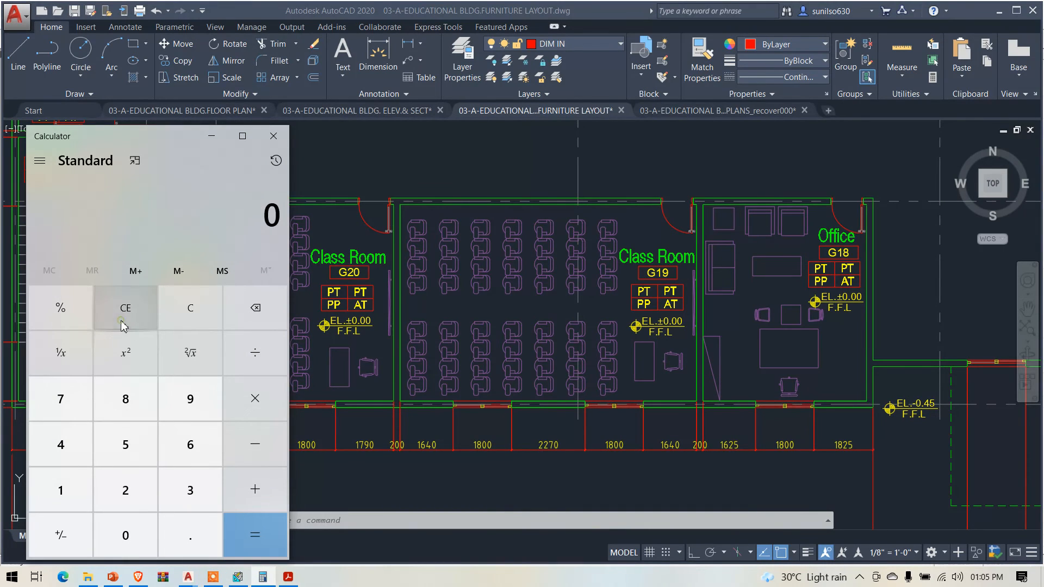
{"action": "type", "text": "7"}
{"action": "left_click", "coordinate": [245, 387]}
{"action": "left_click", "coordinate": [148, 400]}
{"action": "left_click", "coordinate": [255, 527]}
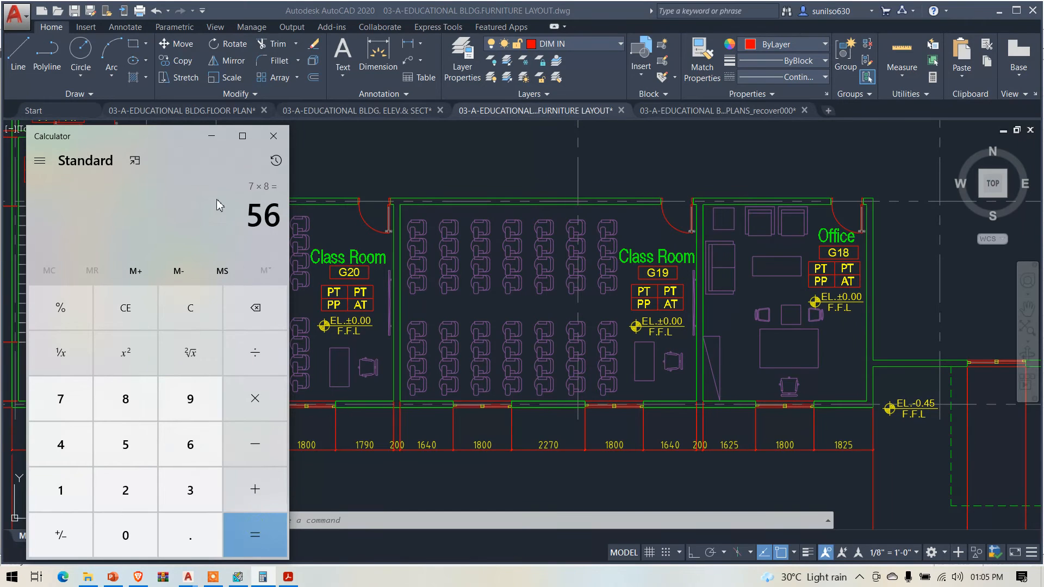
{"action": "left_click", "coordinate": [211, 136]}
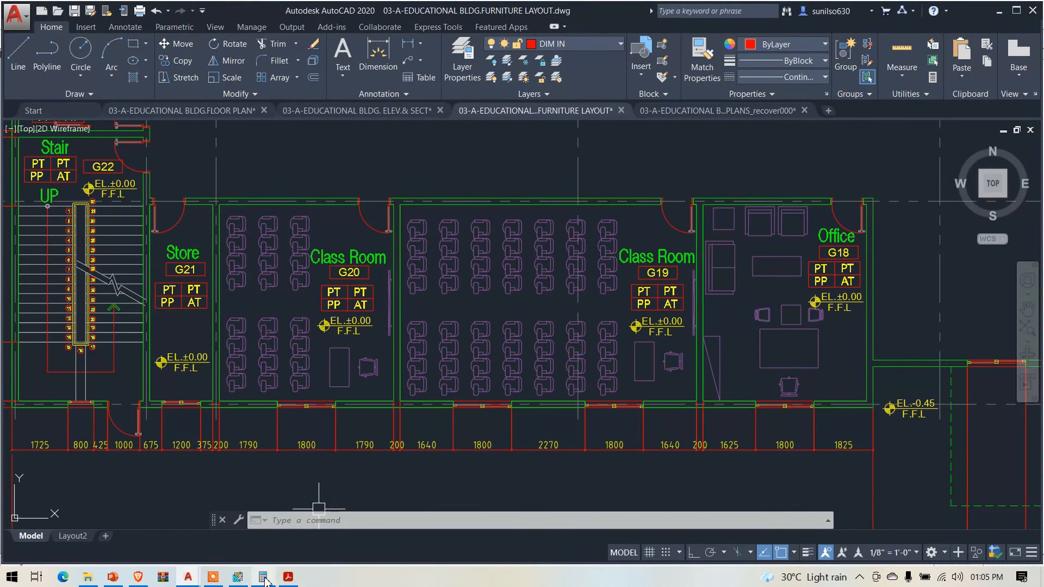
Return to HAP, set the new space's occupancy to 57 people, and change its first wall exposure to S
{"action": "left_click", "coordinate": [234, 578]}
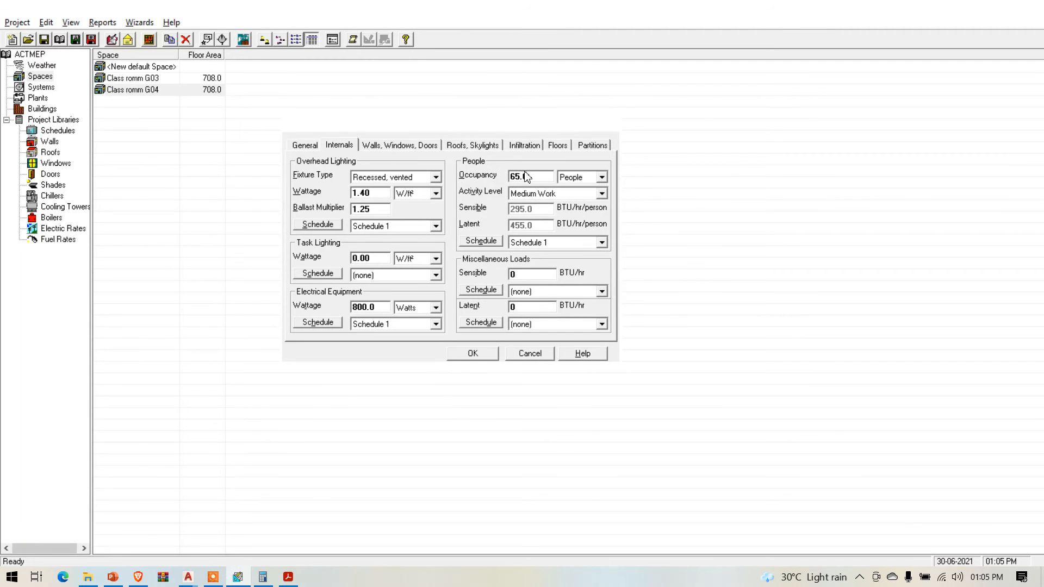
{"action": "type", "text": "57"}
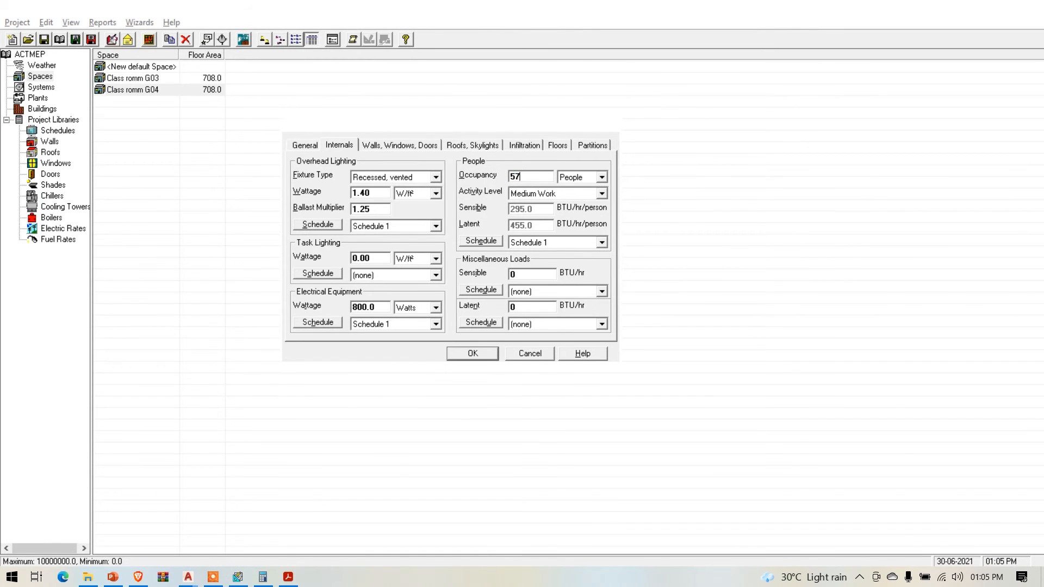
{"action": "left_click", "coordinate": [389, 151]}
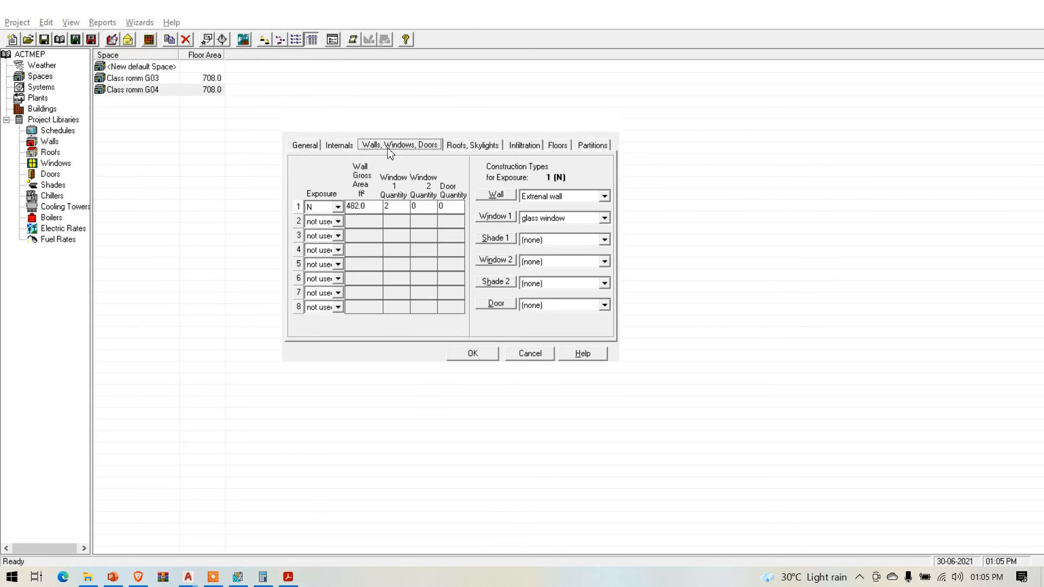
{"action": "left_click", "coordinate": [338, 210]}
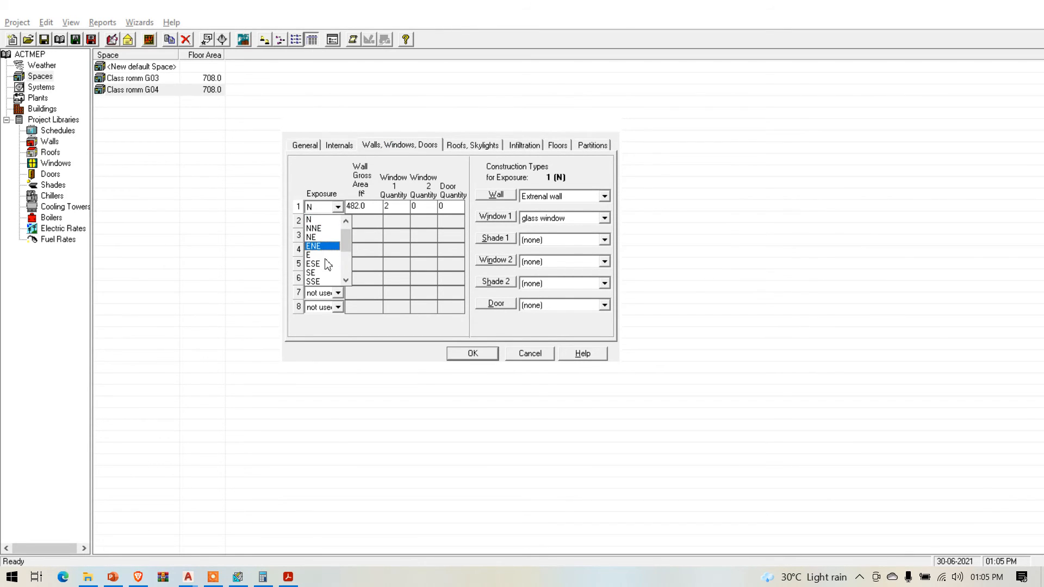
{"action": "scroll", "coordinate": [327, 244], "scroll_direction": "down", "scroll_amount": 3}
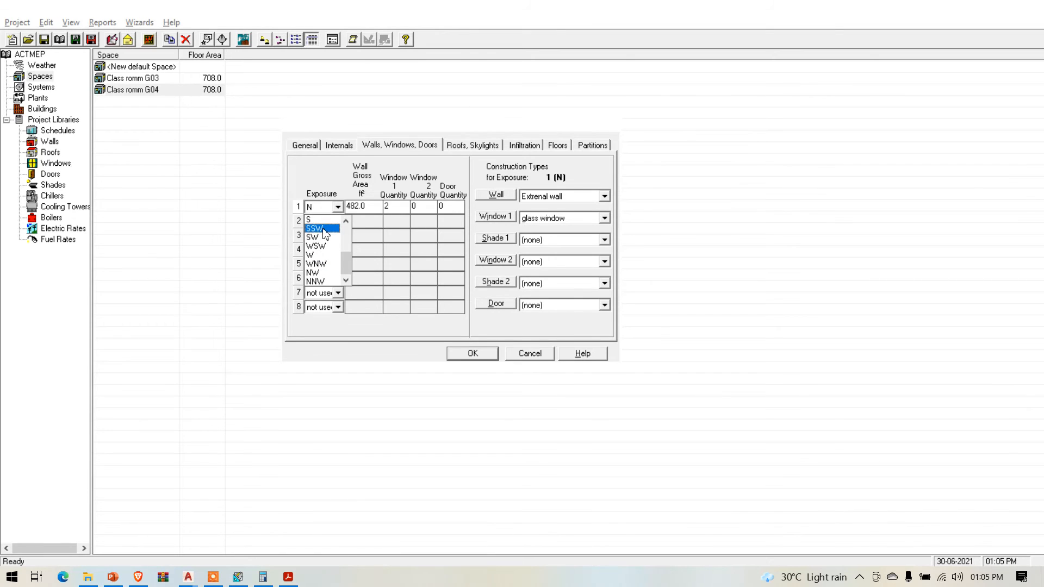
{"action": "left_click", "coordinate": [323, 220]}
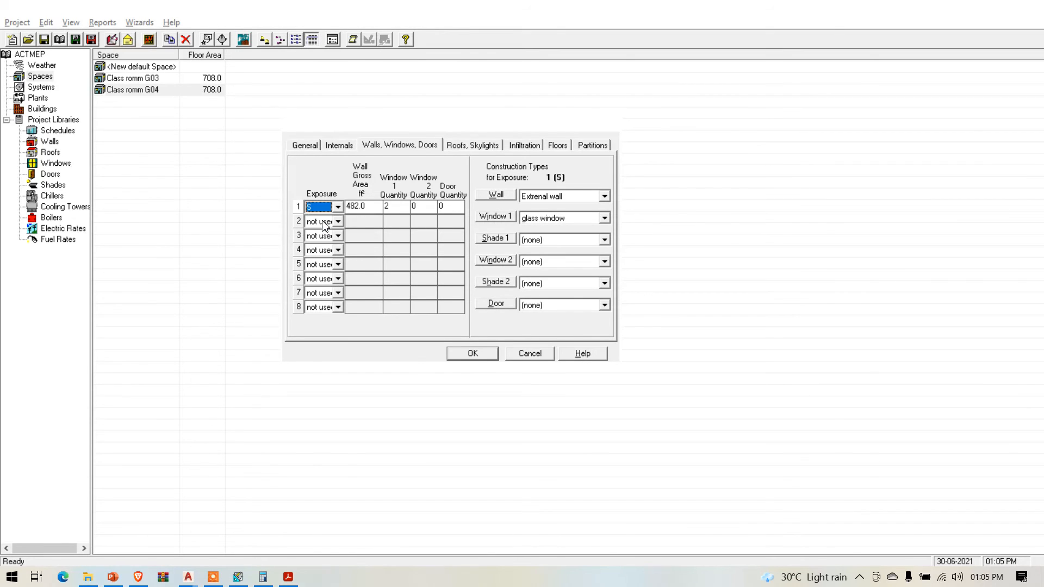
Switch to AutoCAD's floor plan and calculate Class Room G19's exterior wall area in Calculator by multiplying 30.47 by 13
{"action": "left_click", "coordinate": [370, 208]}
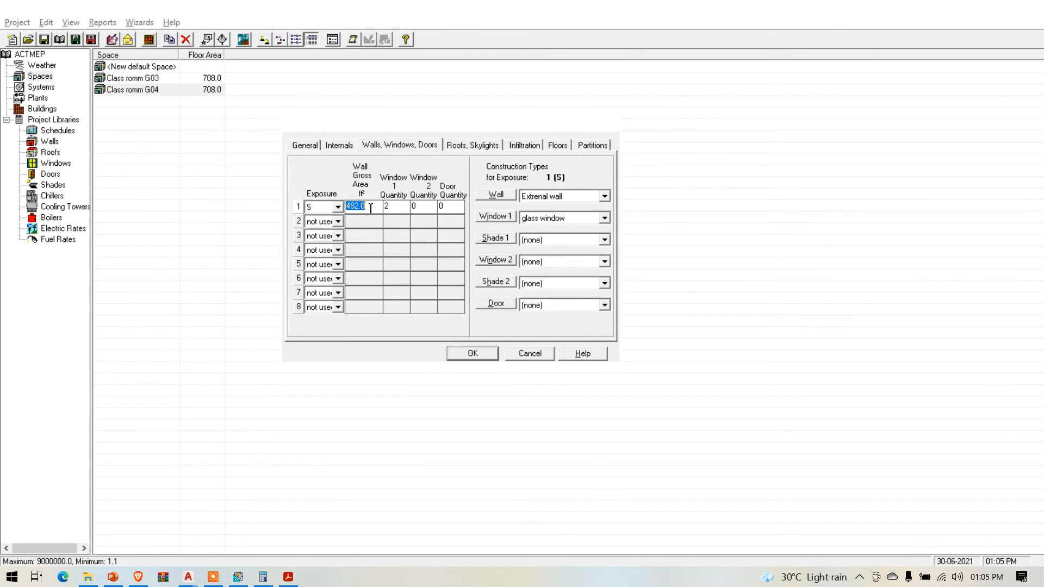
{"action": "left_click", "coordinate": [187, 577]}
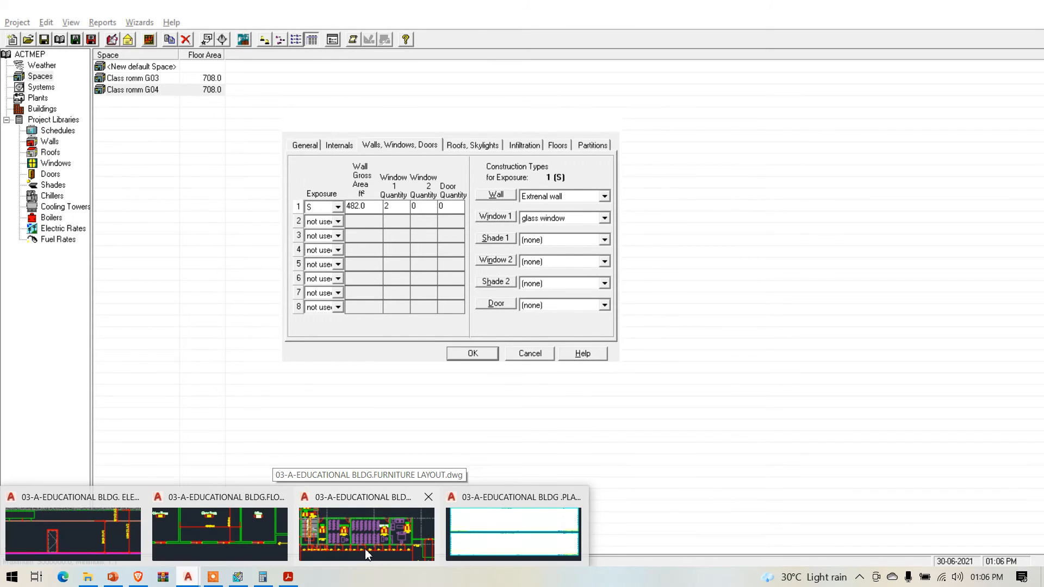
{"action": "left_click", "coordinate": [251, 532]}
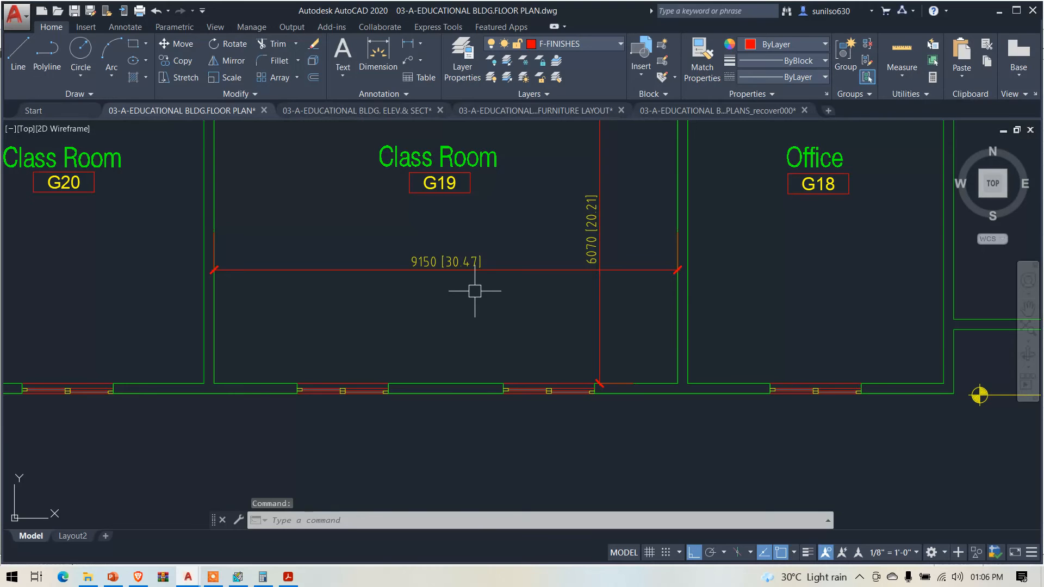
{"action": "left_click", "coordinate": [258, 575]}
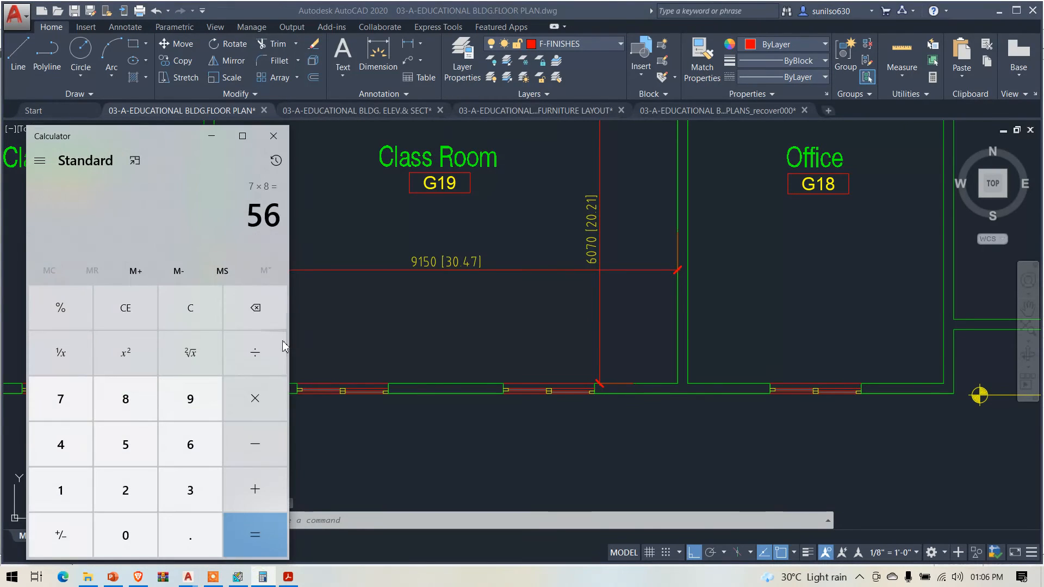
{"action": "left_click", "coordinate": [125, 318]}
{"action": "type", "text": "30.47"}
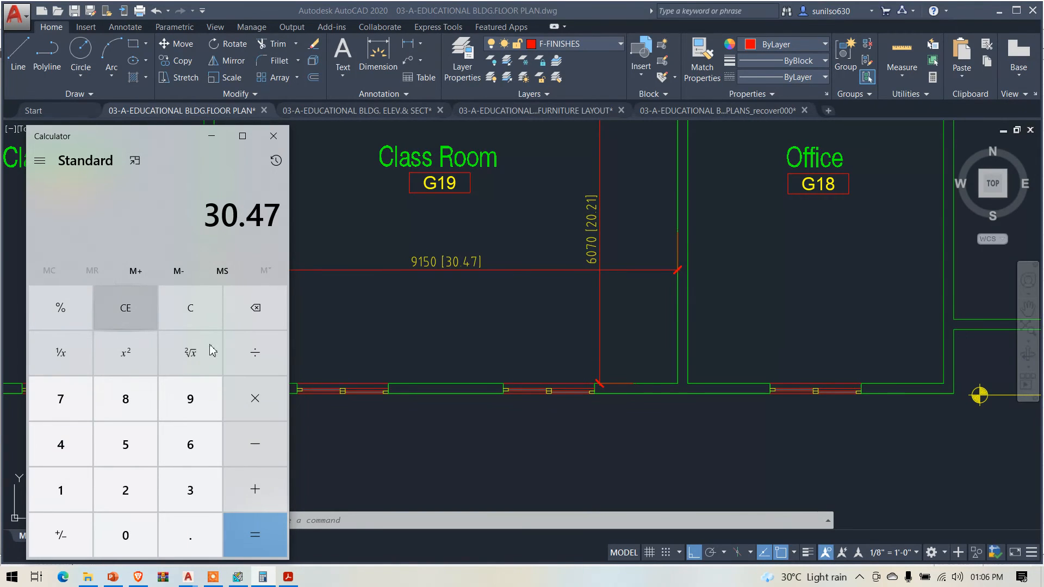
{"action": "left_click", "coordinate": [276, 412]}
{"action": "type", "text": "13"}
{"action": "key", "text": "Return"}
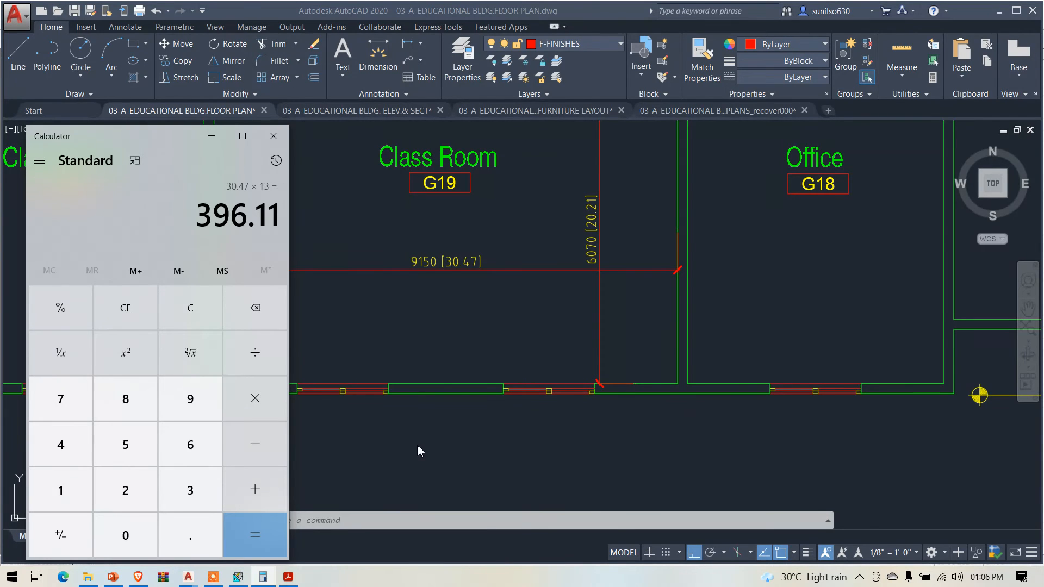
{"action": "left_click", "coordinate": [373, 479]}
Return to HAP, set the S wall's gross area to 396 ft², and check Class Room G19's windows on AutoCAD's floor plan
{"action": "left_click", "coordinate": [238, 578]}
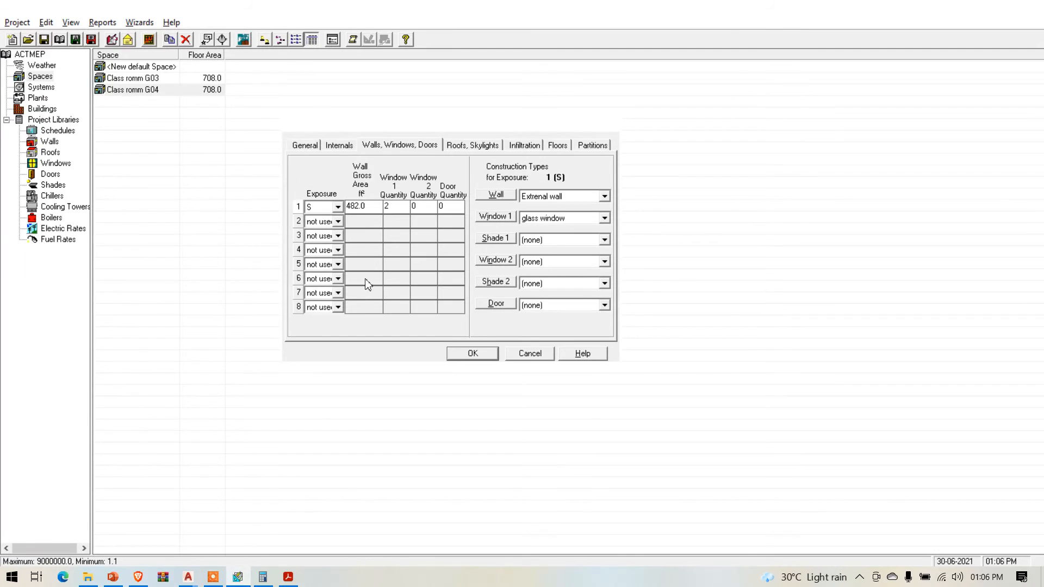
{"action": "left_click_drag", "start_coordinate": [371, 207], "coordinate": [331, 209]}
{"action": "type", "text": "396"}
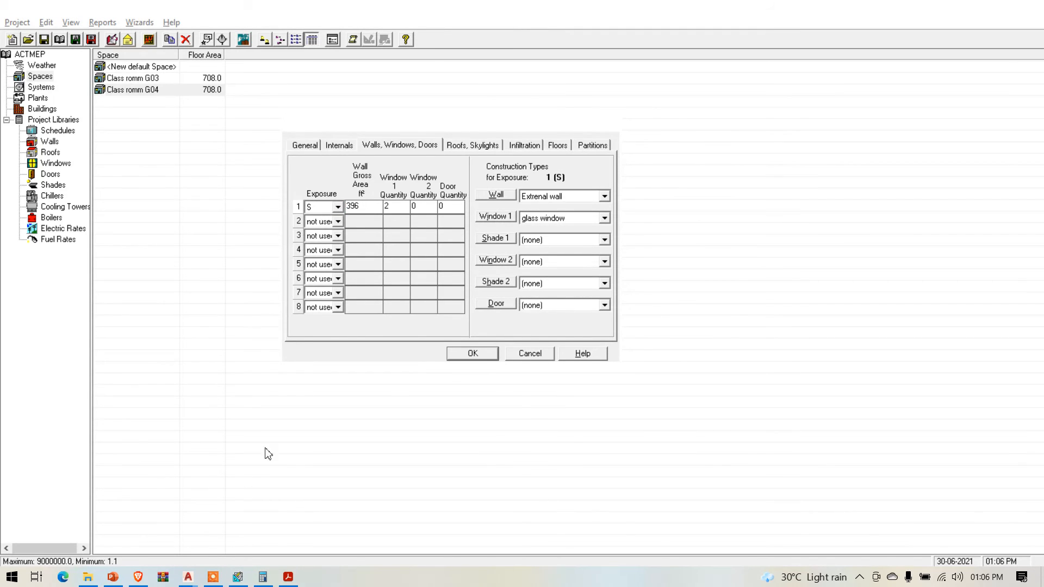
{"action": "mouse_move", "coordinate": [189, 577]}
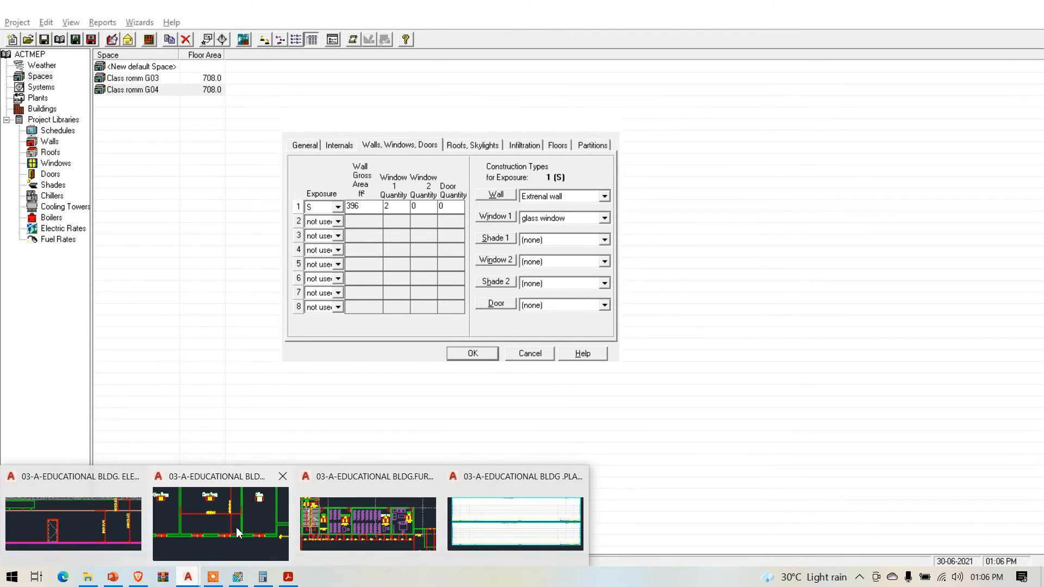
{"action": "left_click", "coordinate": [237, 532]}
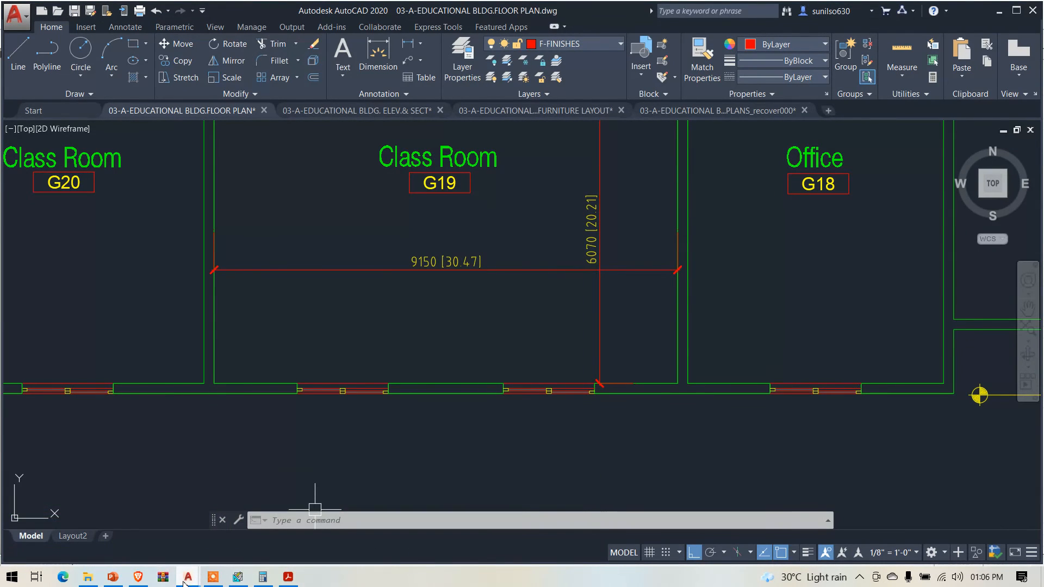
{"action": "left_click", "coordinate": [238, 577]}
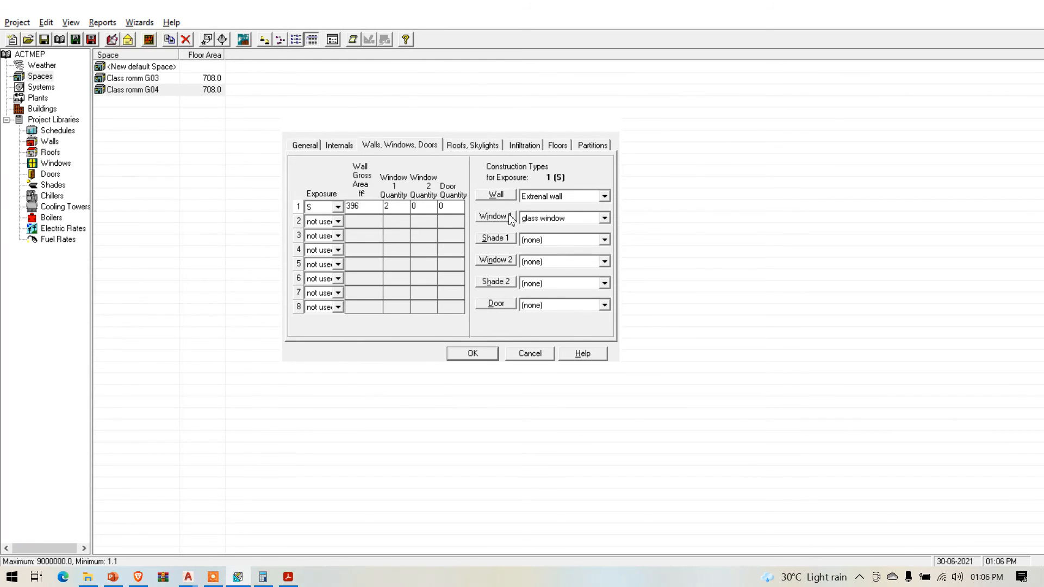
Review the space's roof, infiltration, floor and partition data, and examine the walls around Class Room G19 on AutoCAD's floor plan
{"action": "left_click", "coordinate": [471, 145]}
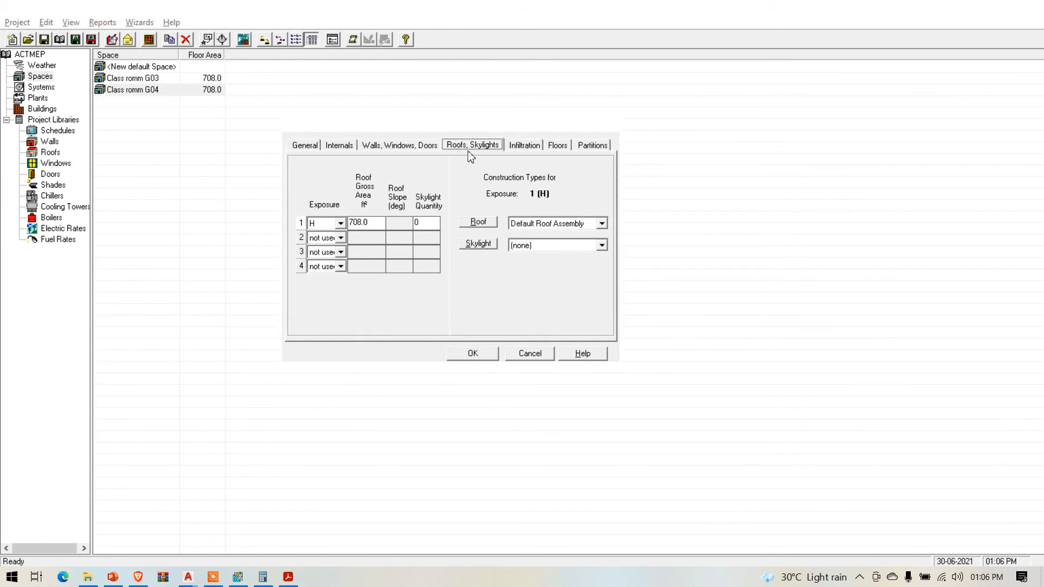
{"action": "left_click", "coordinate": [524, 146]}
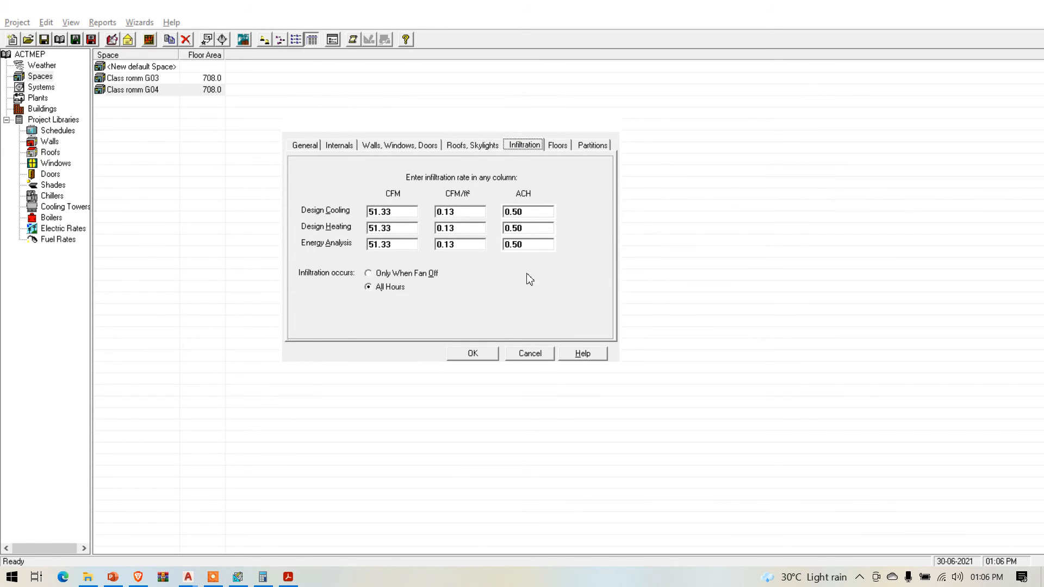
{"action": "left_click", "coordinate": [557, 146]}
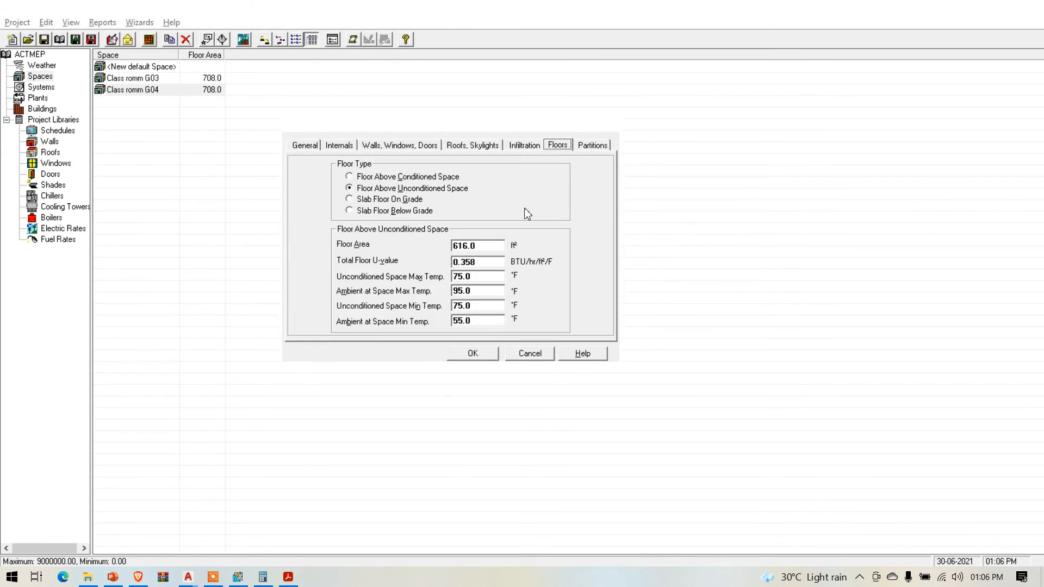
{"action": "left_click", "coordinate": [586, 155]}
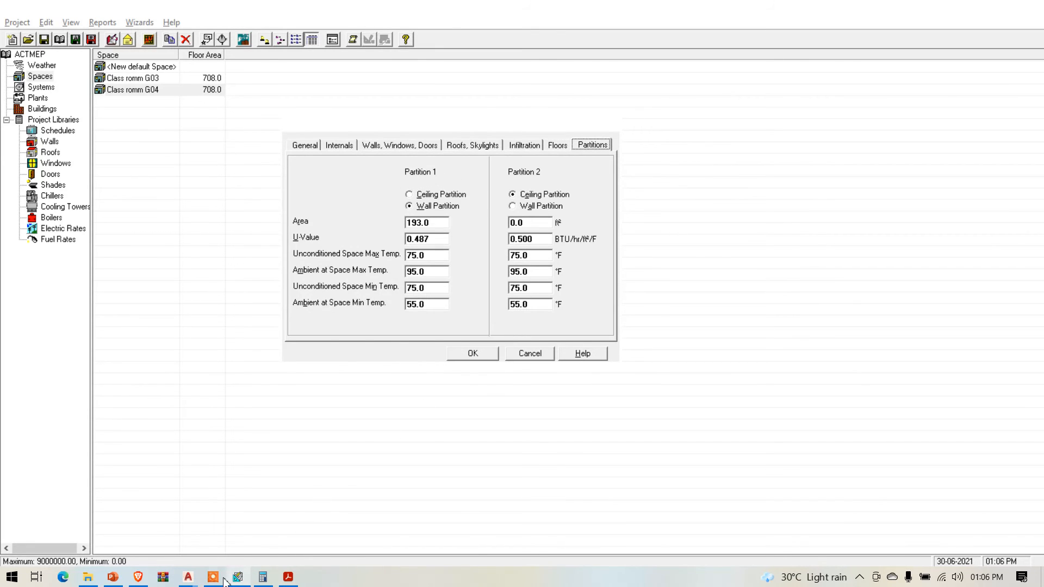
{"action": "mouse_move", "coordinate": [187, 580]}
{"action": "left_click", "coordinate": [213, 526]}
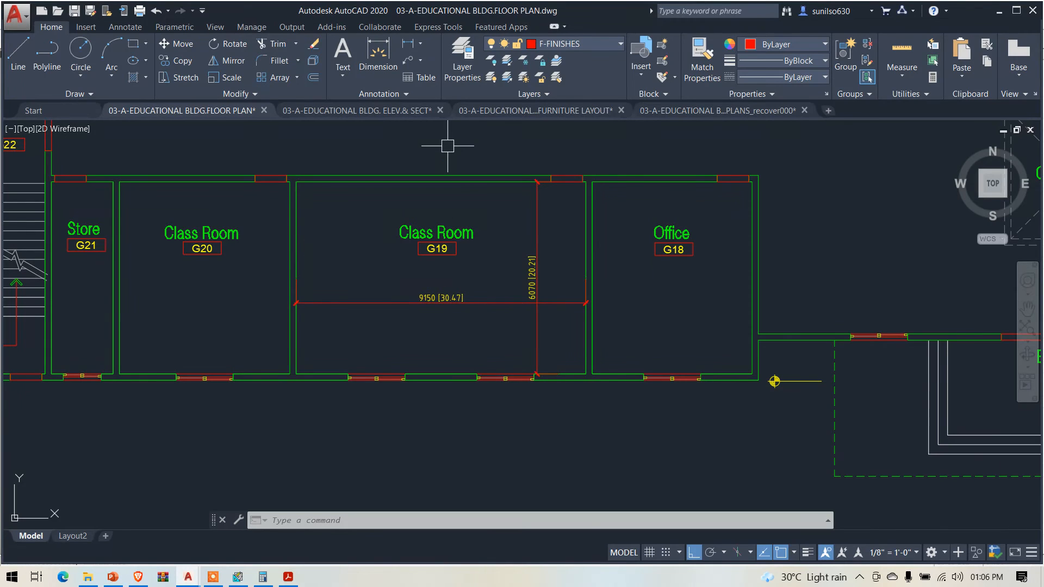
Return to HAP, set the area of Partition 1 to 0, and save the space
{"action": "left_click", "coordinate": [261, 578]}
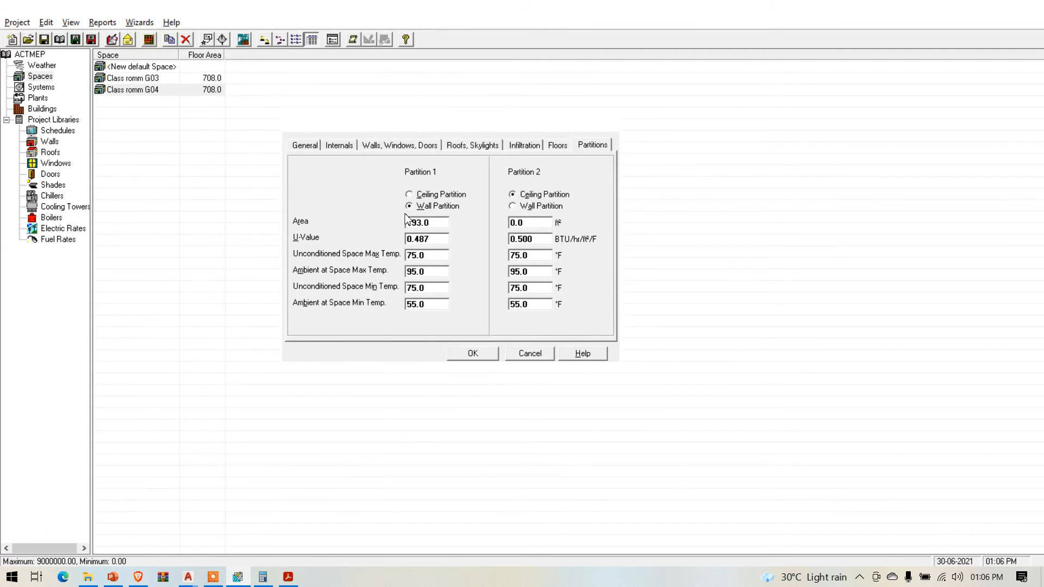
{"action": "left_click_drag", "start_coordinate": [436, 224], "coordinate": [178, 283]}
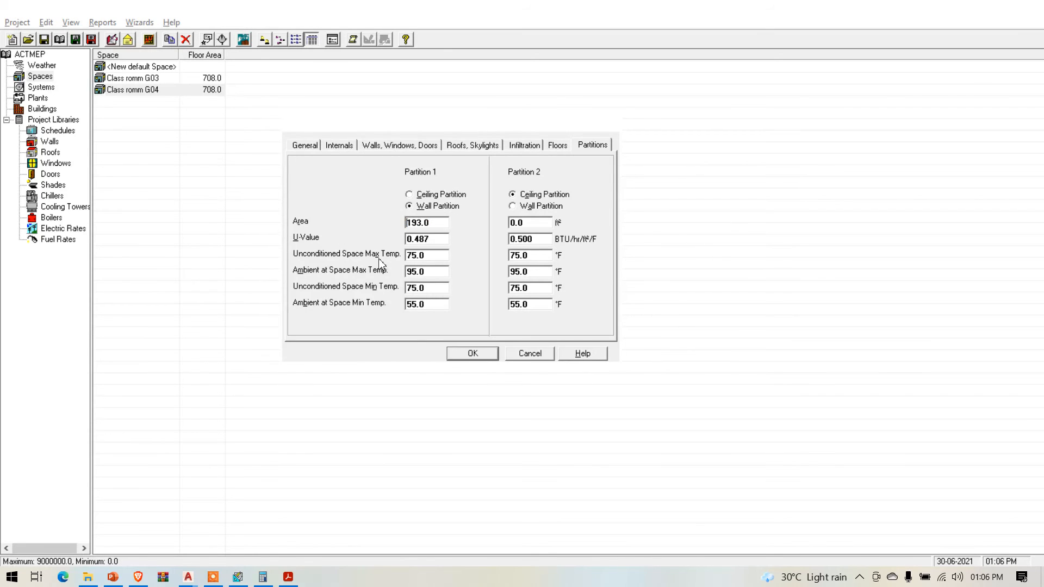
{"action": "left_click_drag", "start_coordinate": [439, 223], "coordinate": [321, 235]}
{"action": "type", "text": "0"}
{"action": "left_click", "coordinate": [455, 354]}
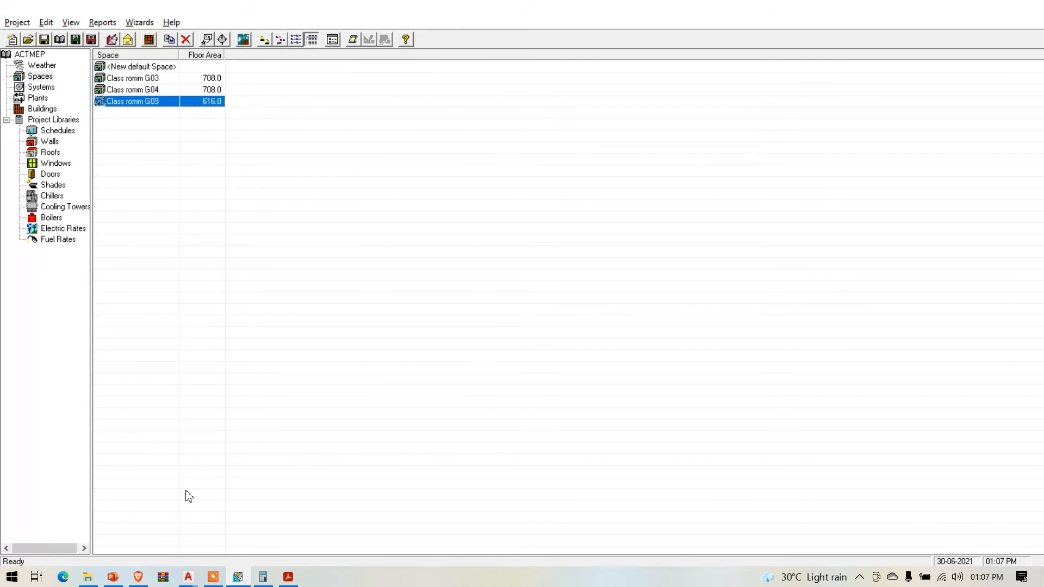
Switch to AutoCAD's floor plan and examine the rooms on the ground floor
{"action": "left_click", "coordinate": [191, 578]}
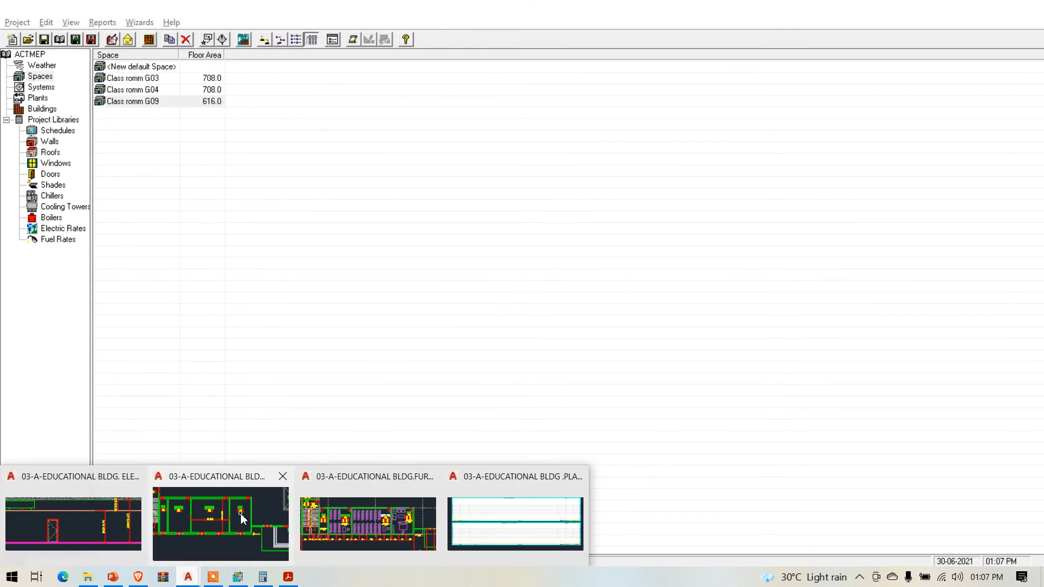
{"action": "left_click", "coordinate": [247, 519]}
{"action": "scroll", "coordinate": [493, 213], "scroll_direction": "up", "scroll_amount": 1}
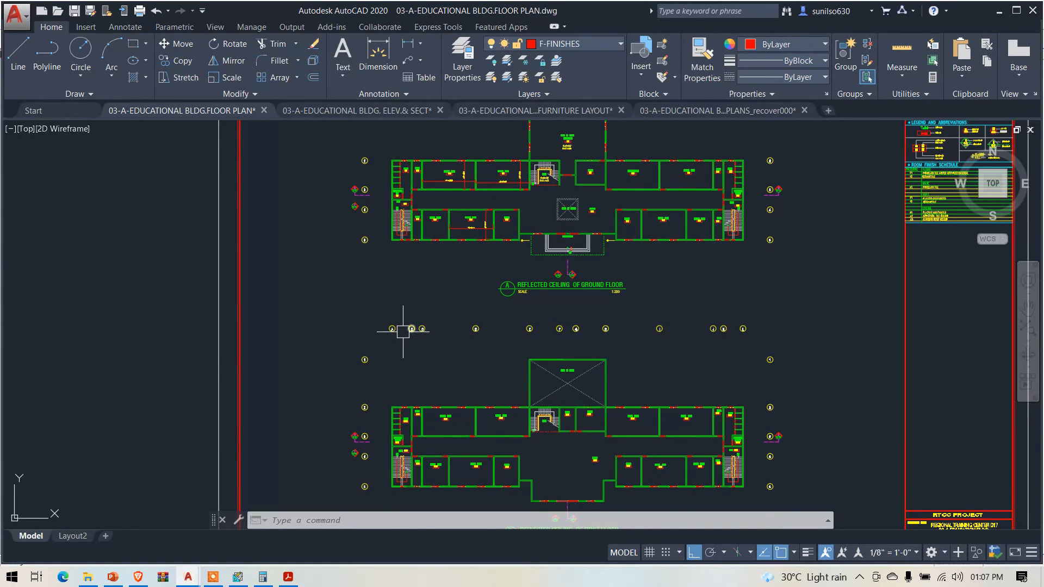
{"action": "scroll", "coordinate": [414, 139], "scroll_direction": "up", "scroll_amount": 4}
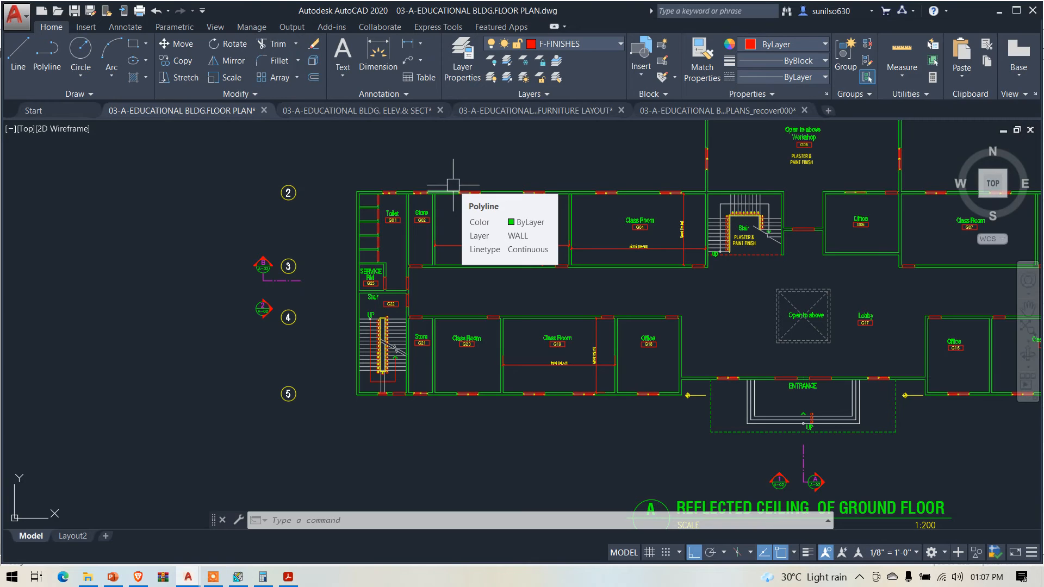
Return to the spaces list in HAP, generate the input data report for Class romm G03, and review its contents
{"action": "left_click", "coordinate": [237, 577]}
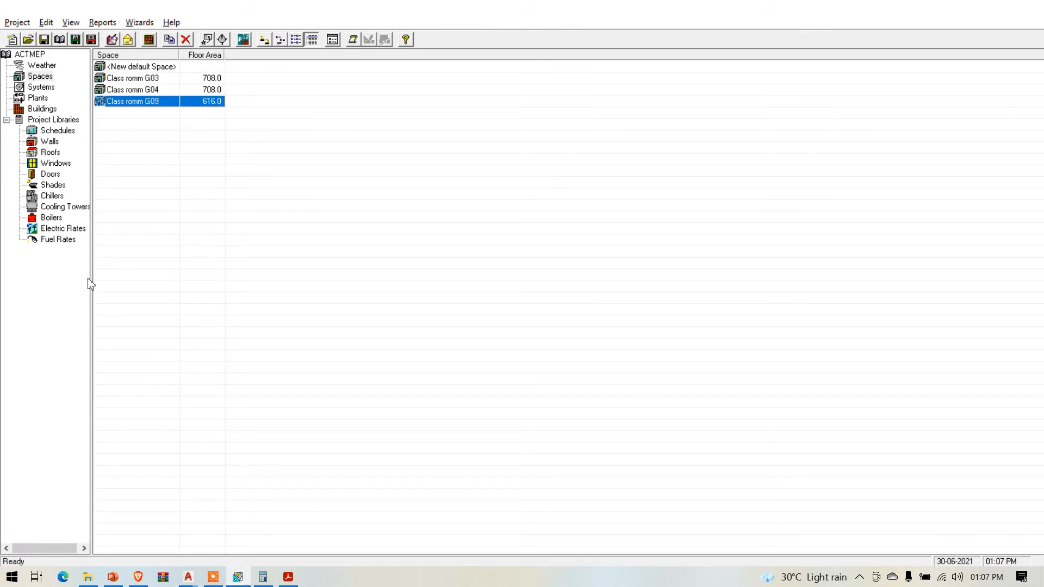
{"action": "left_click", "coordinate": [41, 87]}
{"action": "left_click", "coordinate": [46, 78]}
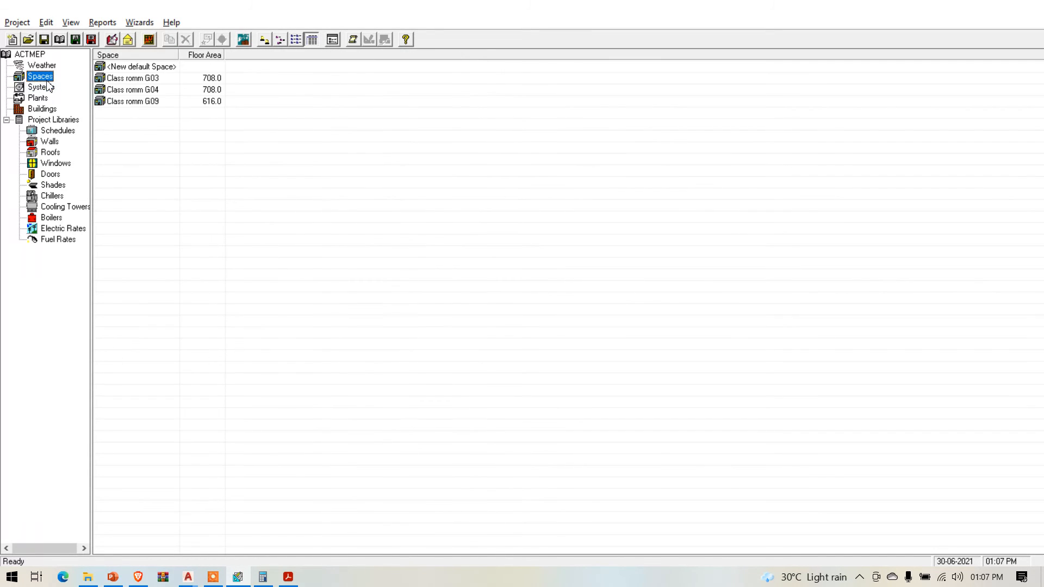
{"action": "right_click", "coordinate": [158, 79]}
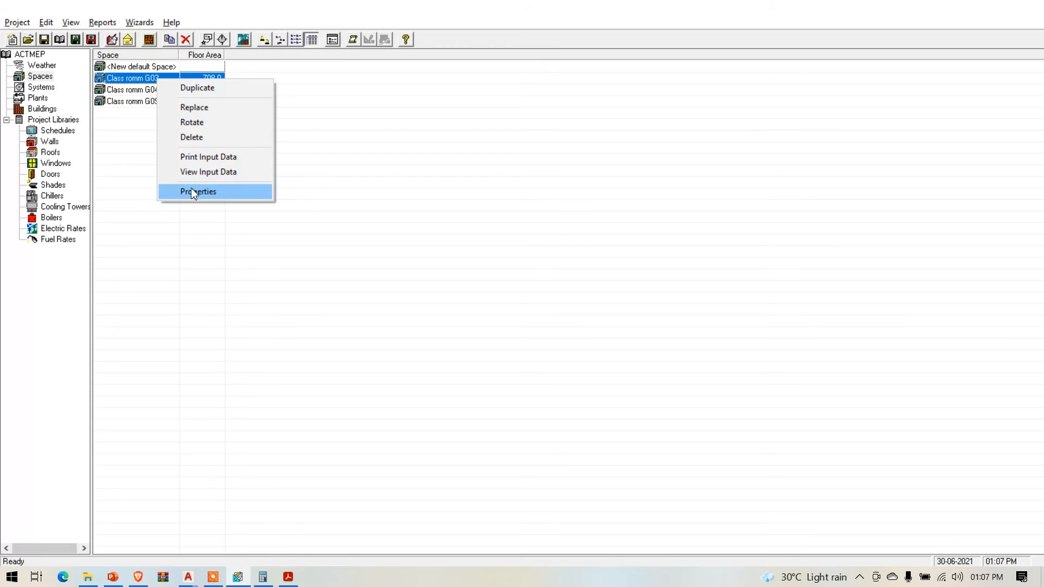
{"action": "left_click", "coordinate": [215, 173]}
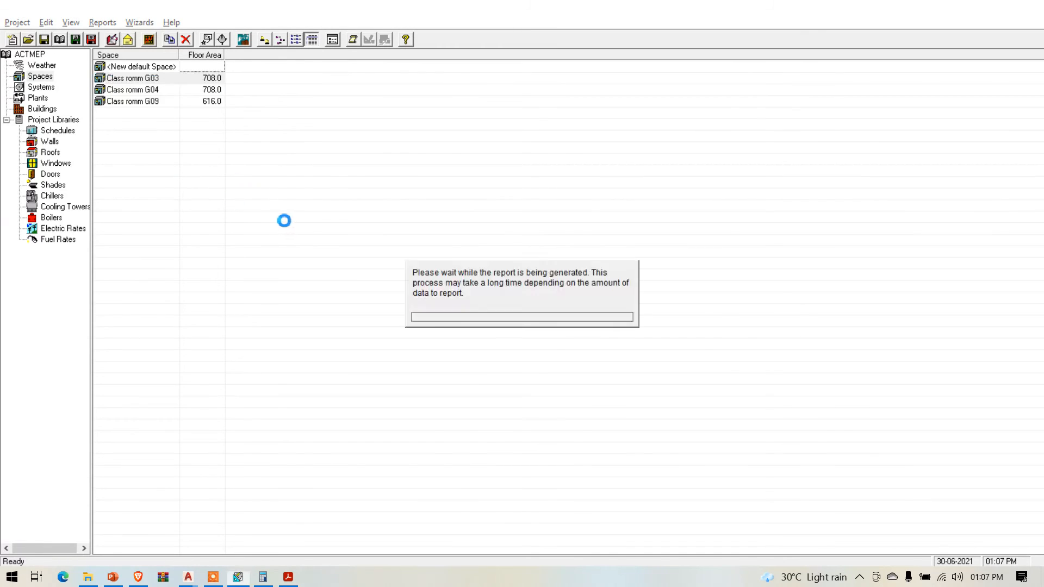
{"action": "scroll", "coordinate": [446, 214], "scroll_direction": "down", "scroll_amount": 1}
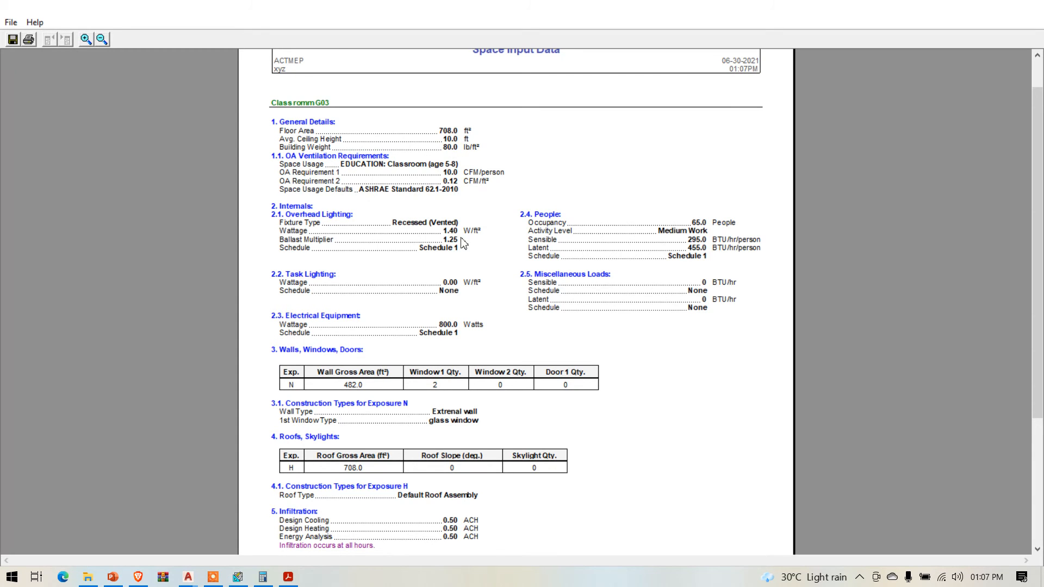
{"action": "scroll", "coordinate": [416, 198], "scroll_direction": "down", "scroll_amount": 5}
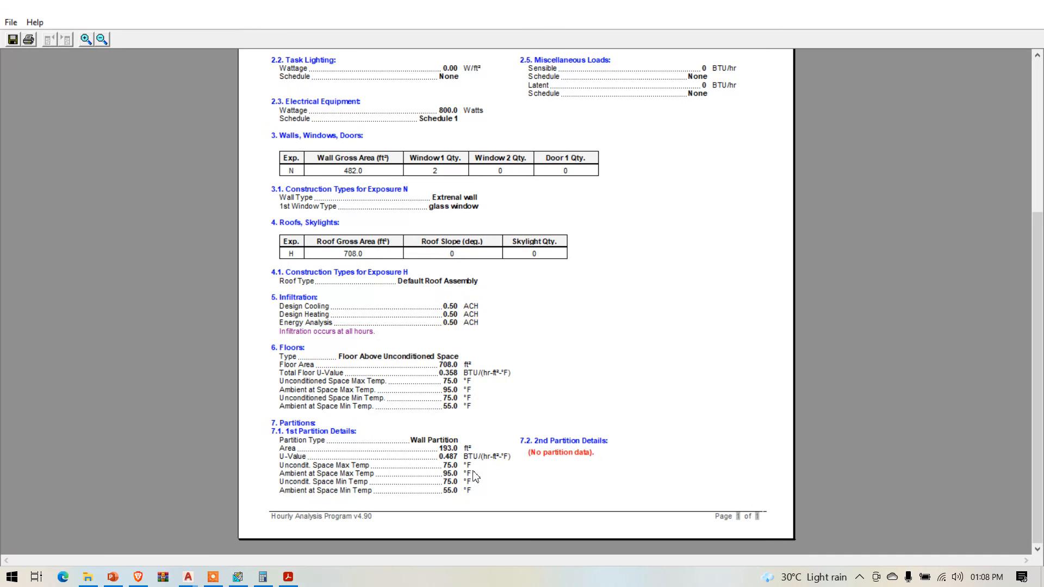
{"action": "scroll", "coordinate": [395, 419], "scroll_direction": "up", "scroll_amount": 6}
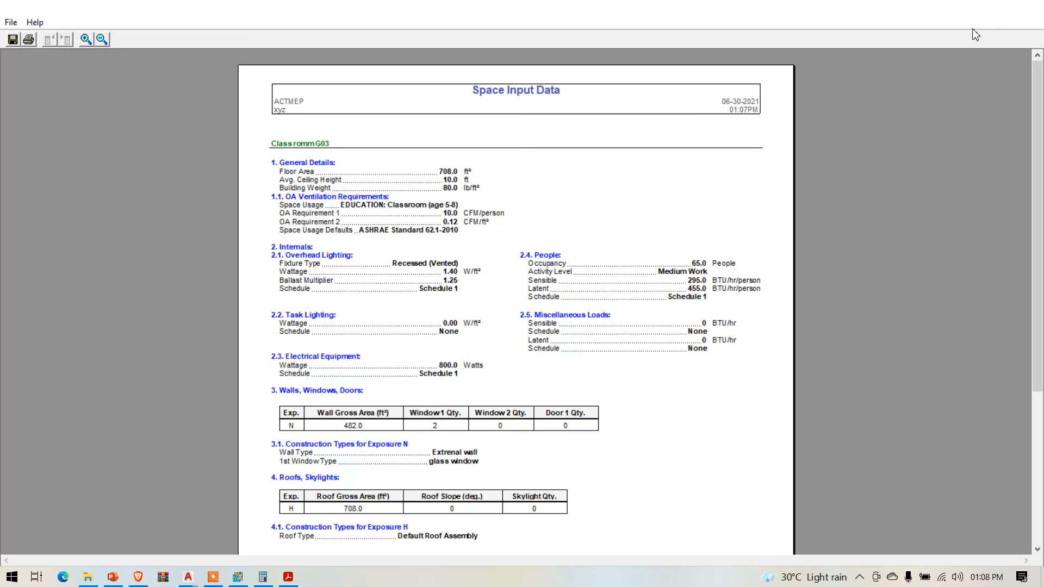
Close the space input data report and open the project's list of air systems
{"action": "left_click", "coordinate": [1042, 1]}
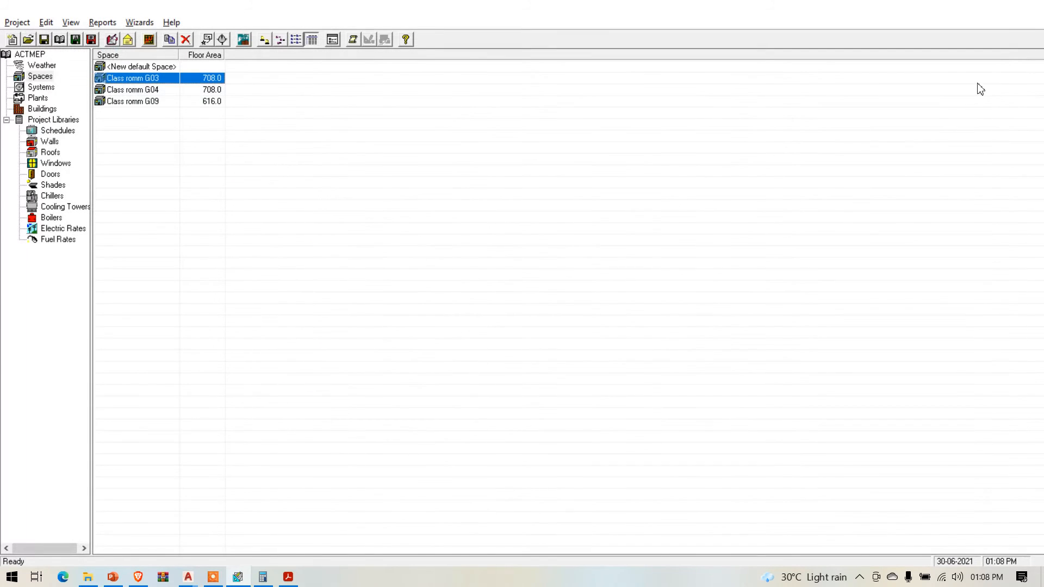
{"action": "left_click", "coordinate": [43, 91]}
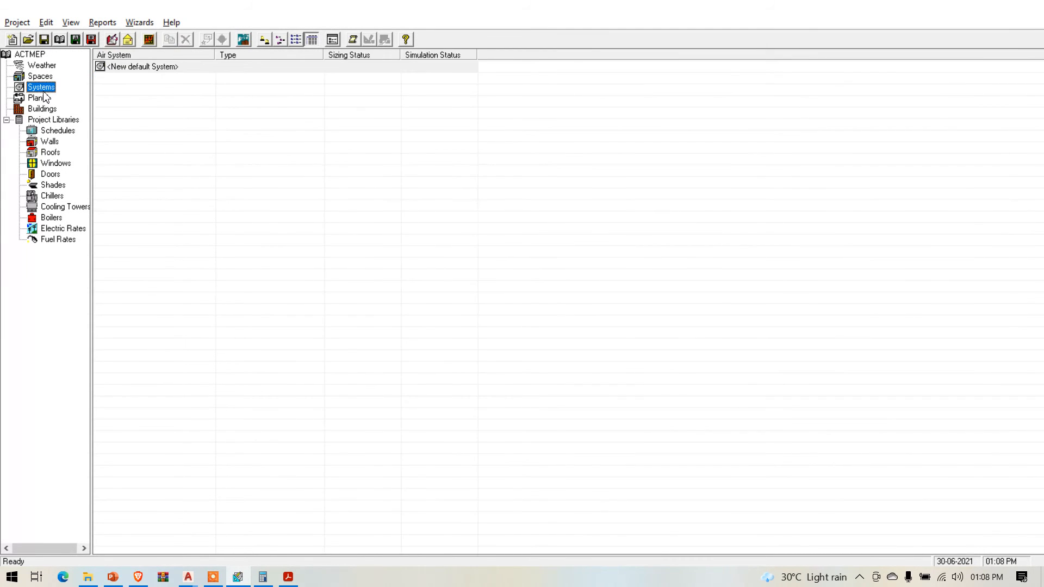
{"action": "double_click", "coordinate": [157, 67]}
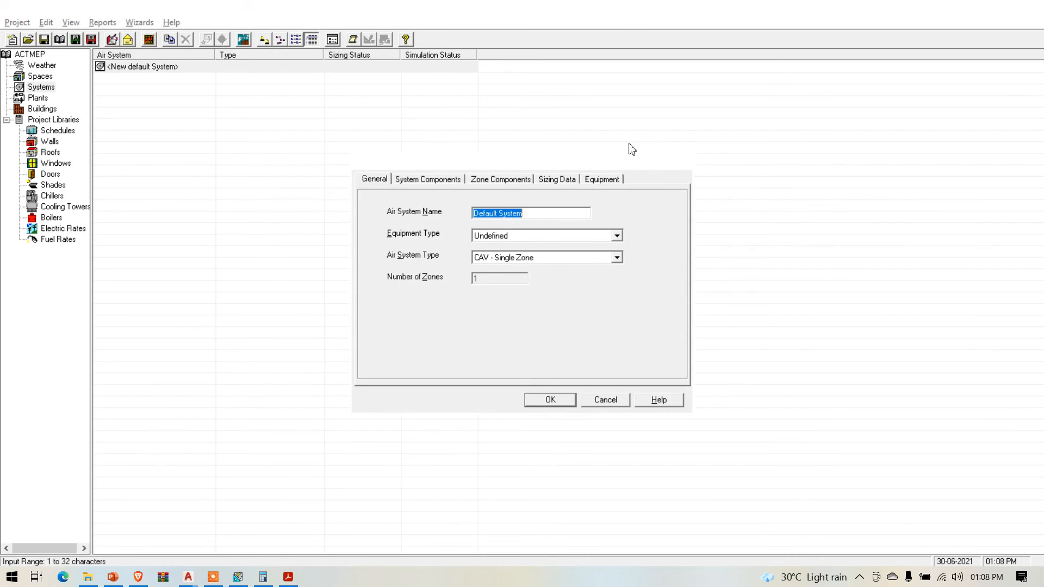
{"action": "left_click_drag", "start_coordinate": [397, 163], "coordinate": [386, 148]}
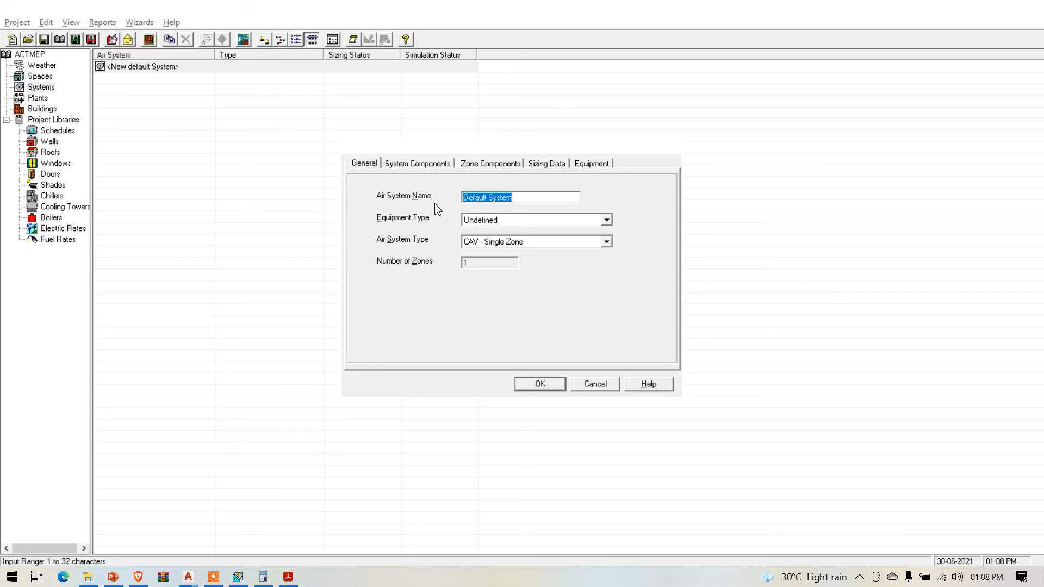
{"action": "left_click_drag", "start_coordinate": [571, 201], "coordinate": [401, 197]}
{"action": "type", "text": "dx system"}
{"action": "left_click", "coordinate": [606, 223]}
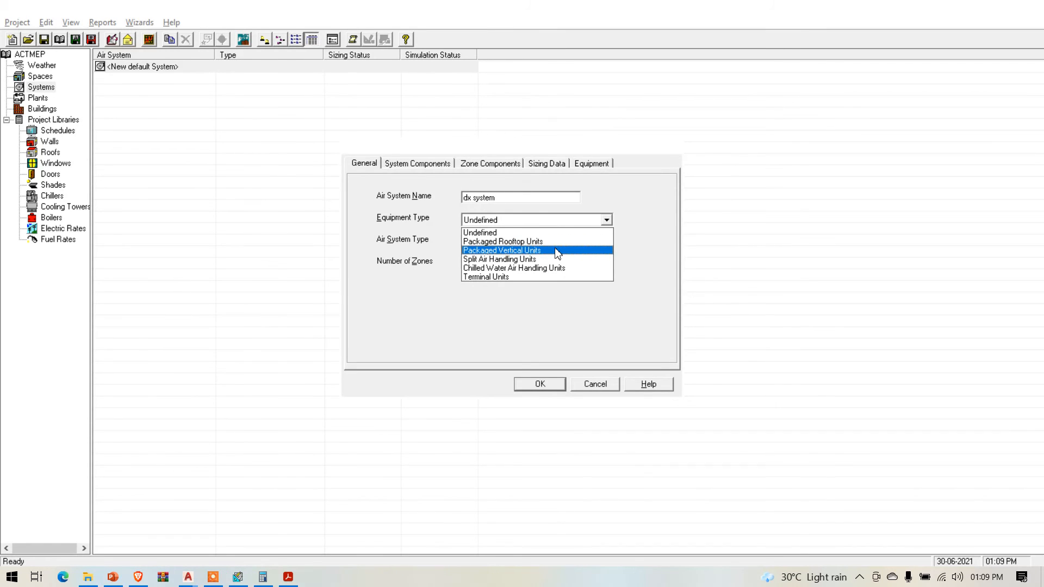
{"action": "left_click", "coordinate": [539, 261]}
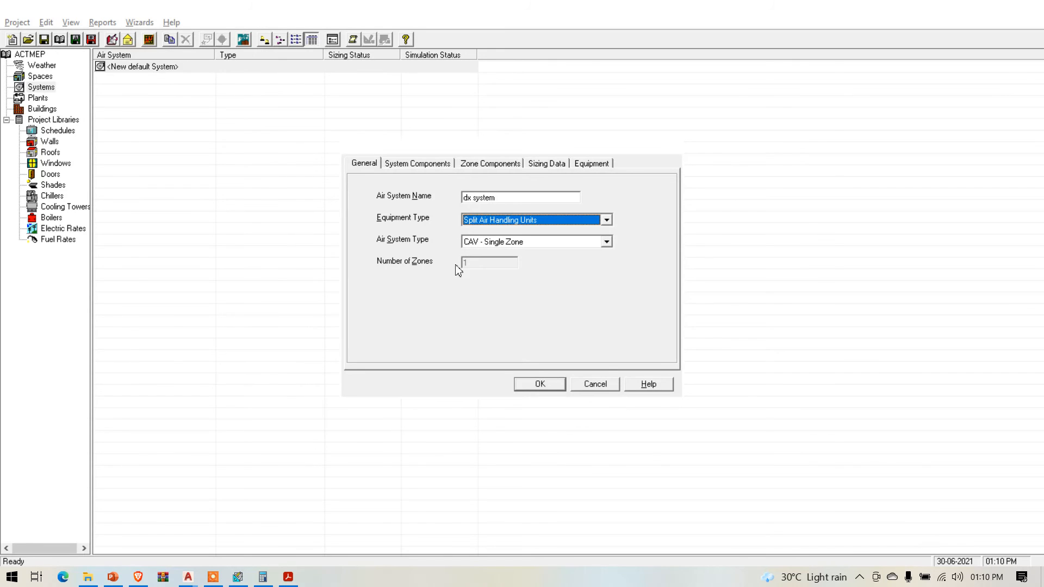
{"action": "left_click", "coordinate": [606, 242]}
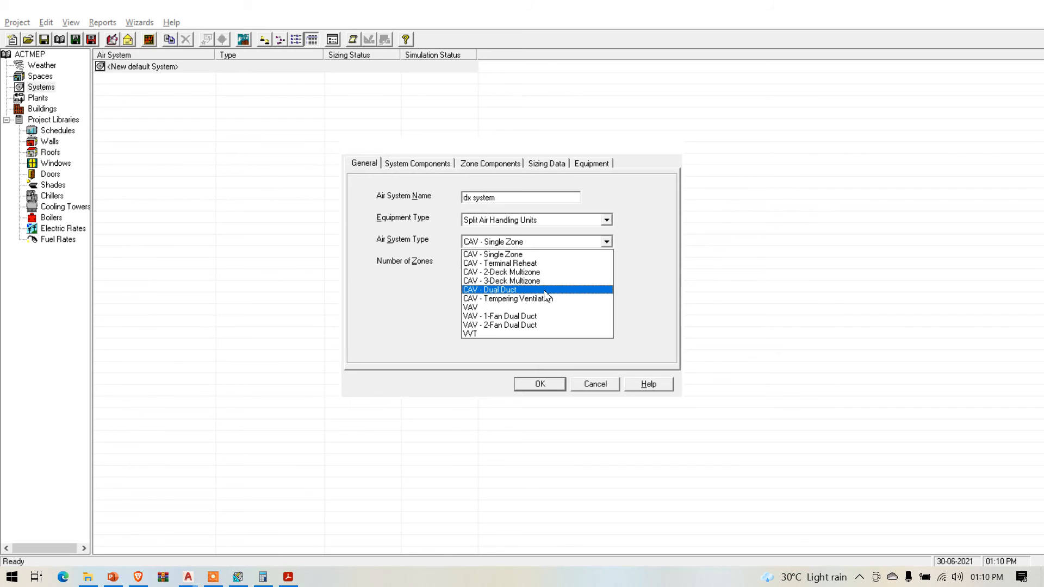
{"action": "left_click", "coordinate": [541, 256]}
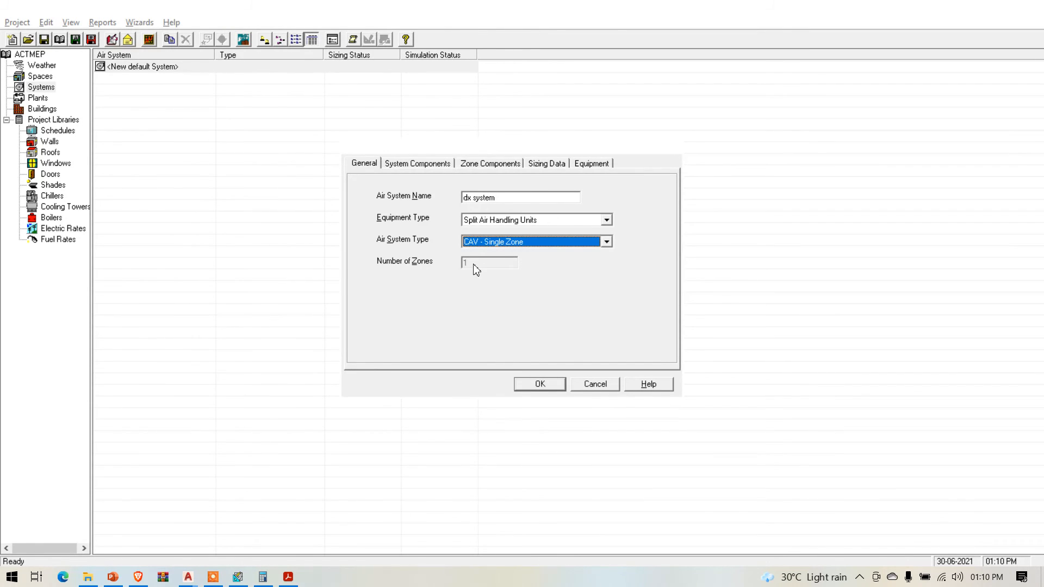
{"action": "left_click", "coordinate": [605, 220]}
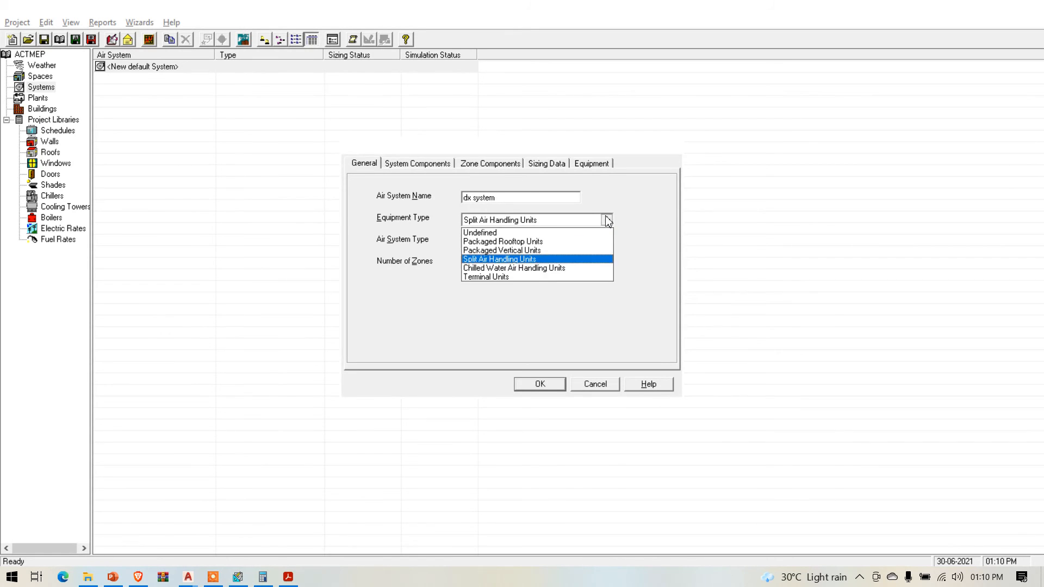
{"action": "left_click", "coordinate": [557, 277]}
{"action": "left_click", "coordinate": [605, 242]}
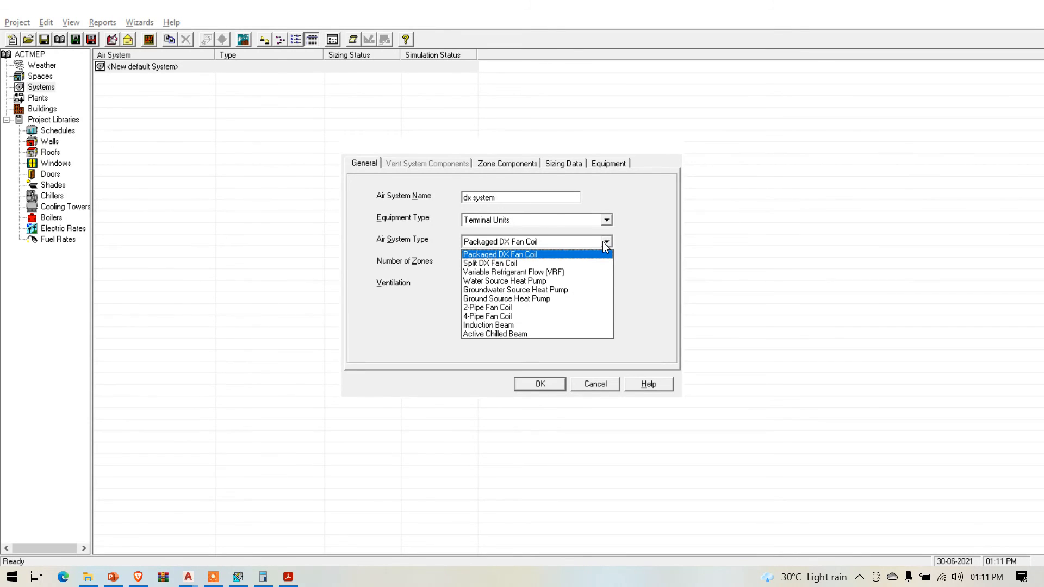
{"action": "left_click", "coordinate": [549, 264]}
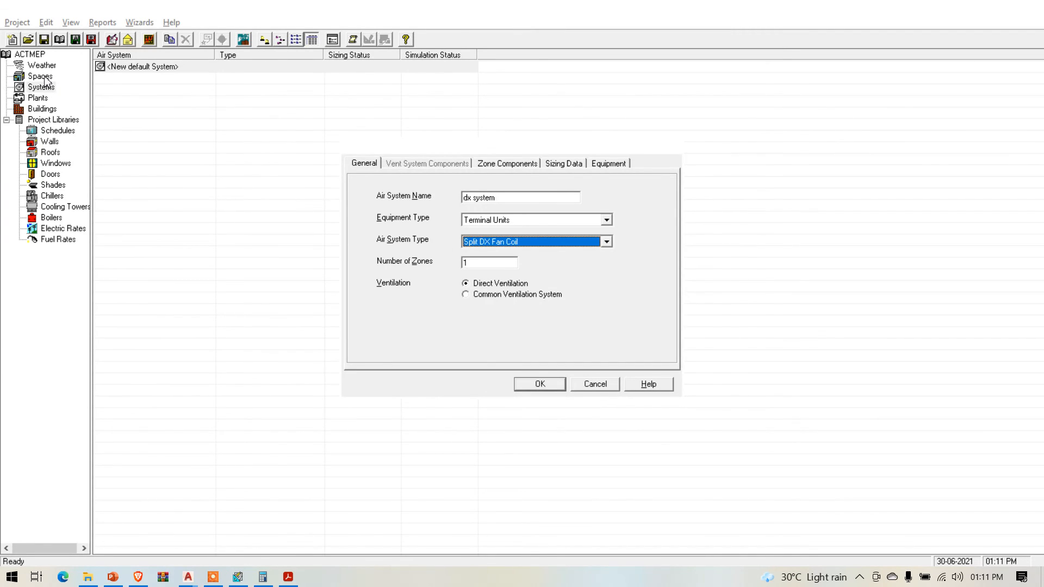
{"action": "left_click", "coordinate": [598, 386]}
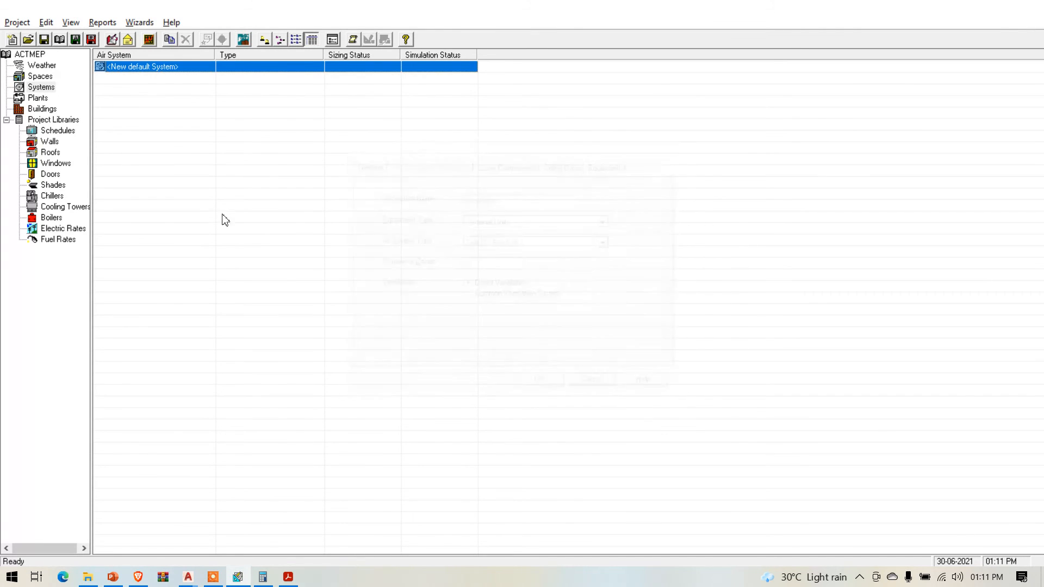
{"action": "left_click", "coordinate": [42, 65]}
{"action": "left_click", "coordinate": [40, 76]}
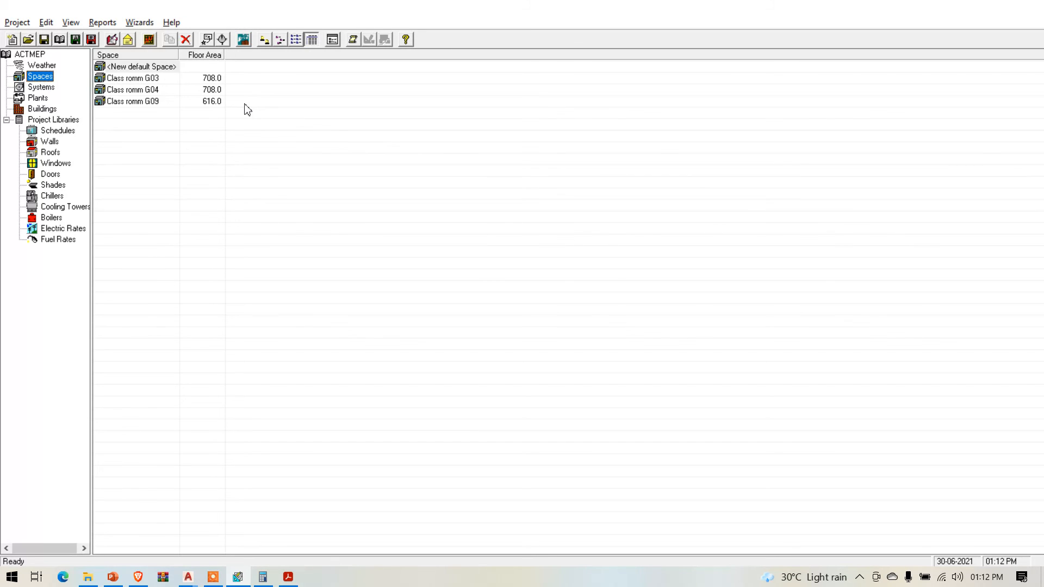
Create an air system named dx fan coil with Terminal Units equipment, the Split DX Fan Coil system type and 3 zones
{"action": "left_click", "coordinate": [42, 88]}
{"action": "double_click", "coordinate": [153, 68]}
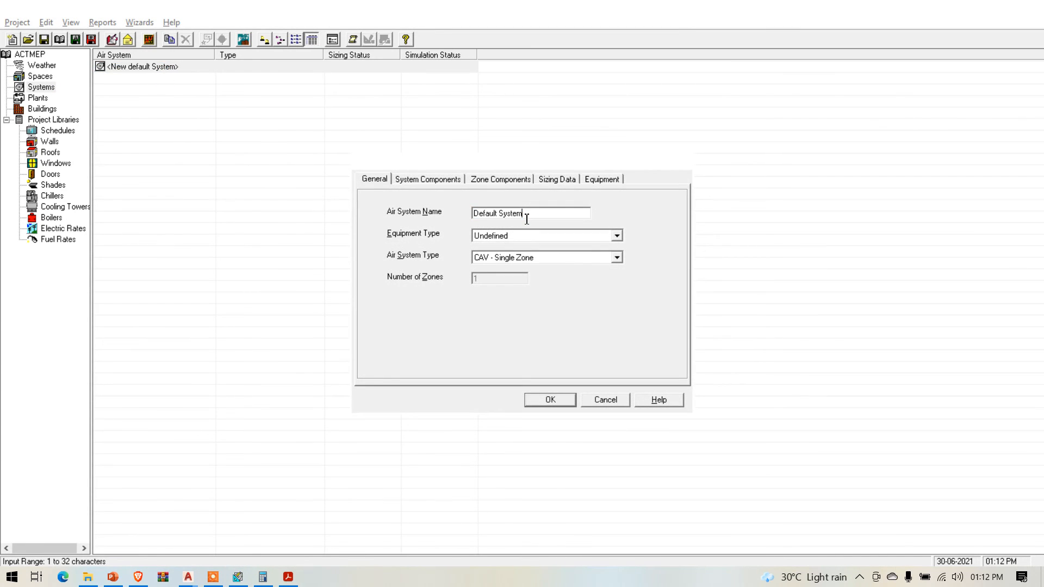
{"action": "type", "text": "dx fan coil"}
{"action": "left_click", "coordinate": [617, 237]}
{"action": "left_click", "coordinate": [547, 292]}
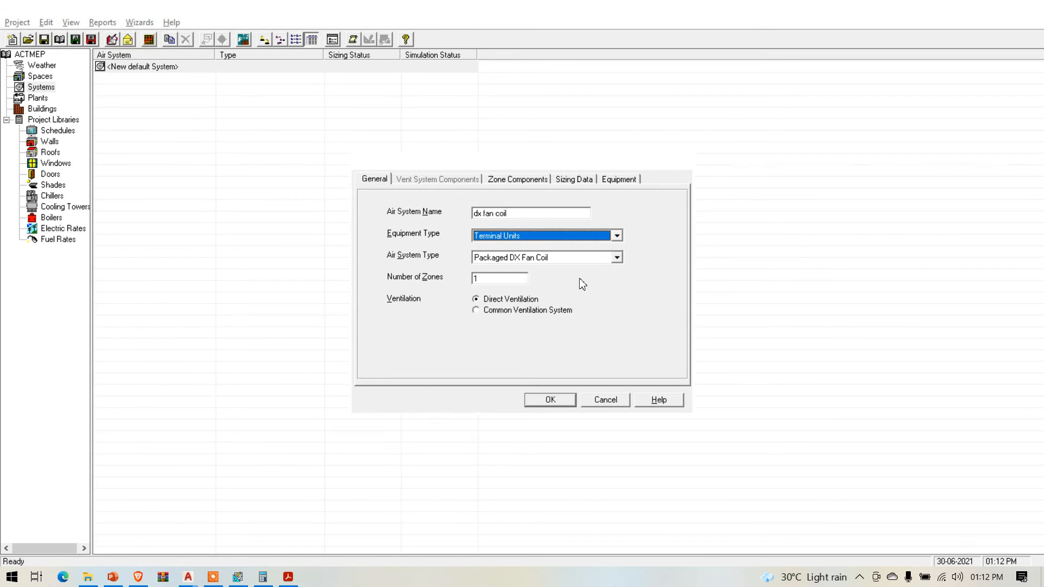
{"action": "left_click", "coordinate": [616, 259]}
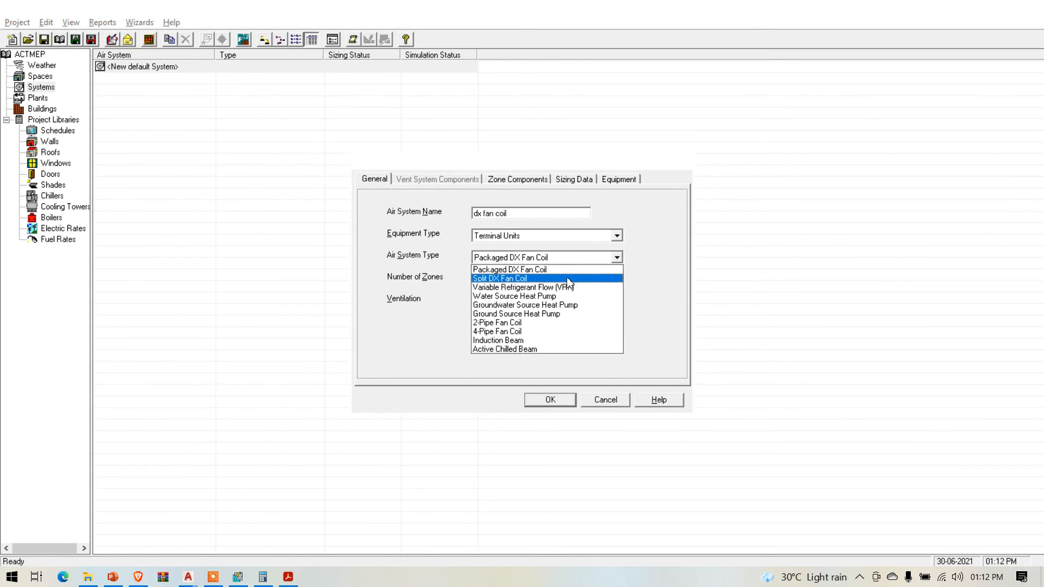
{"action": "left_click", "coordinate": [545, 281]}
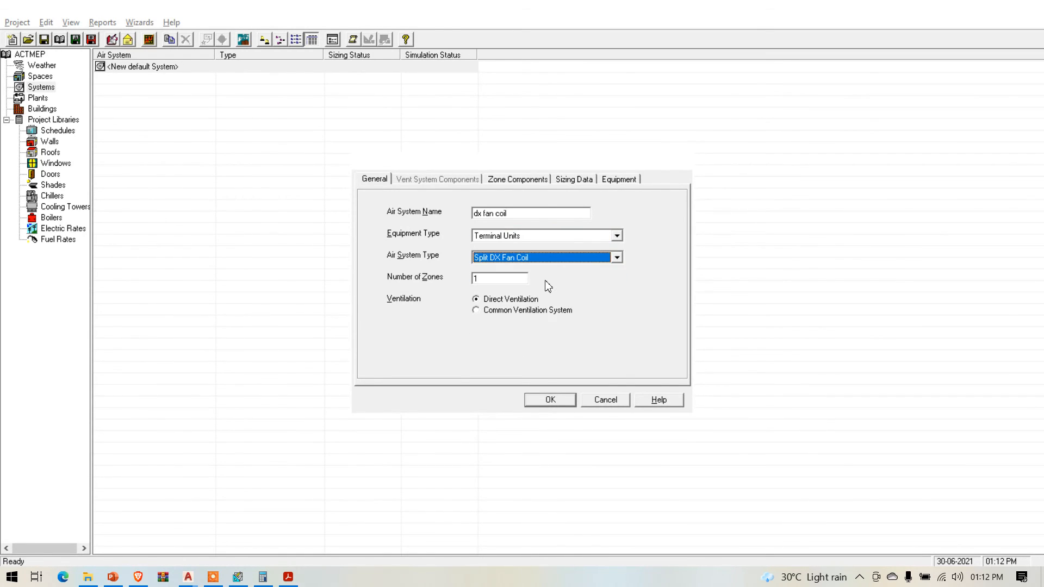
{"action": "left_click", "coordinate": [469, 280]}
{"action": "double_click", "coordinate": [477, 278]}
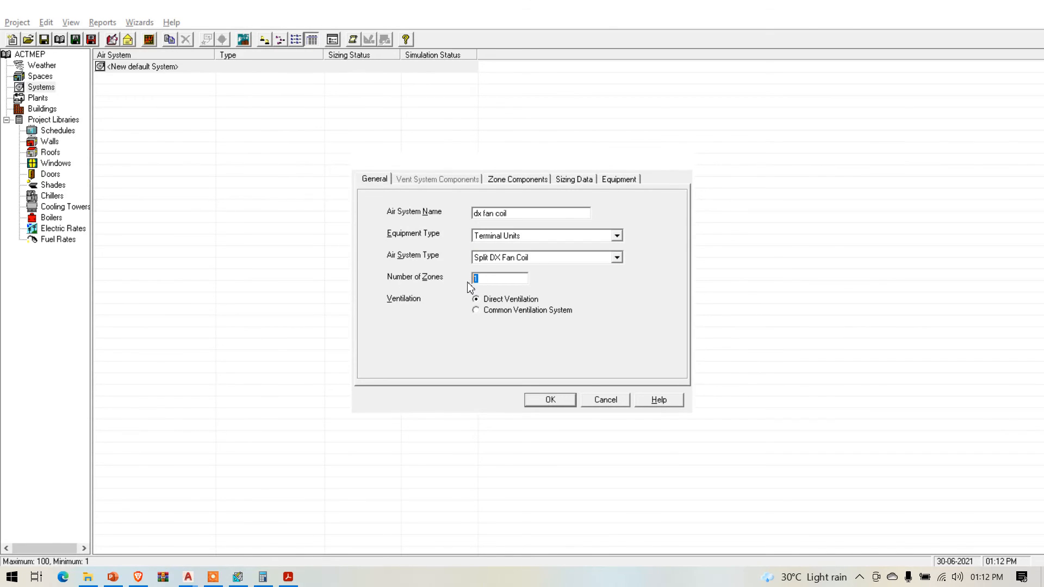
{"action": "type", "text": "3"}
Assign Class romm G03 to Zone 1, Class romm G04 to Zone 2 and Class romm G09 to Zone 3
{"action": "left_click", "coordinate": [519, 181]}
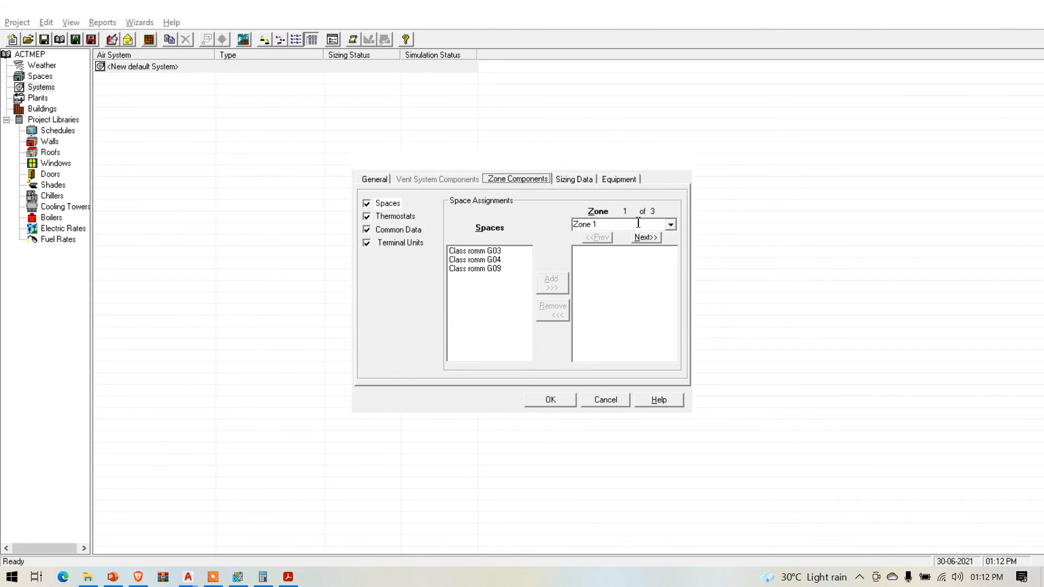
{"action": "left_click", "coordinate": [497, 251]}
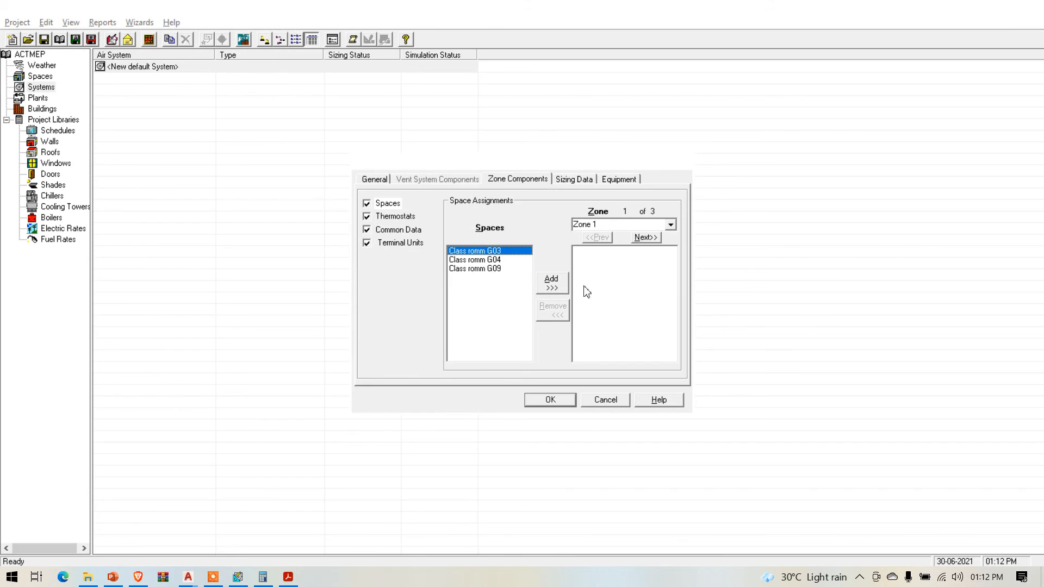
{"action": "left_click", "coordinate": [565, 293]}
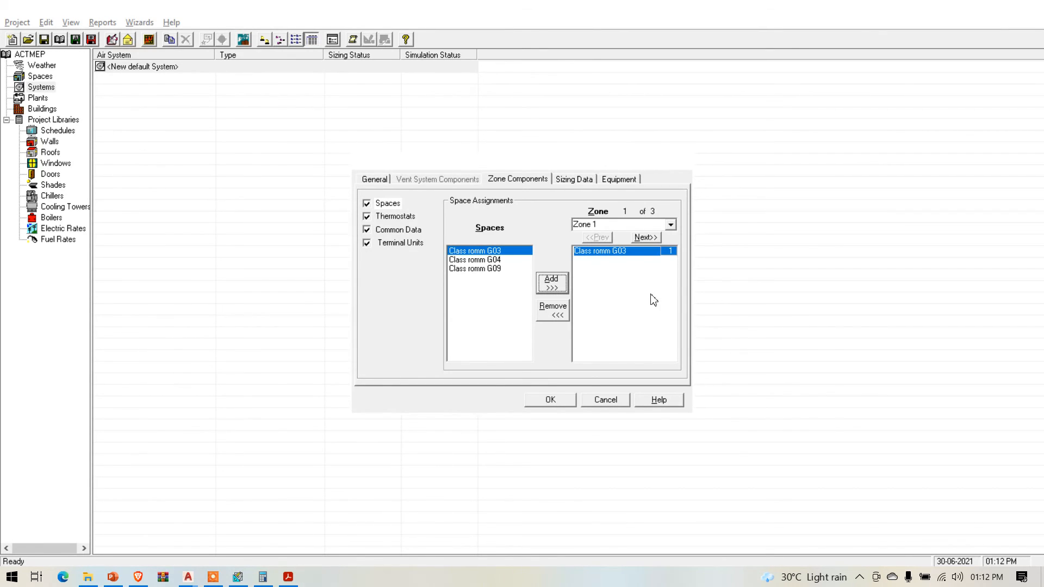
{"action": "left_click", "coordinate": [670, 225]}
{"action": "left_click", "coordinate": [657, 247]}
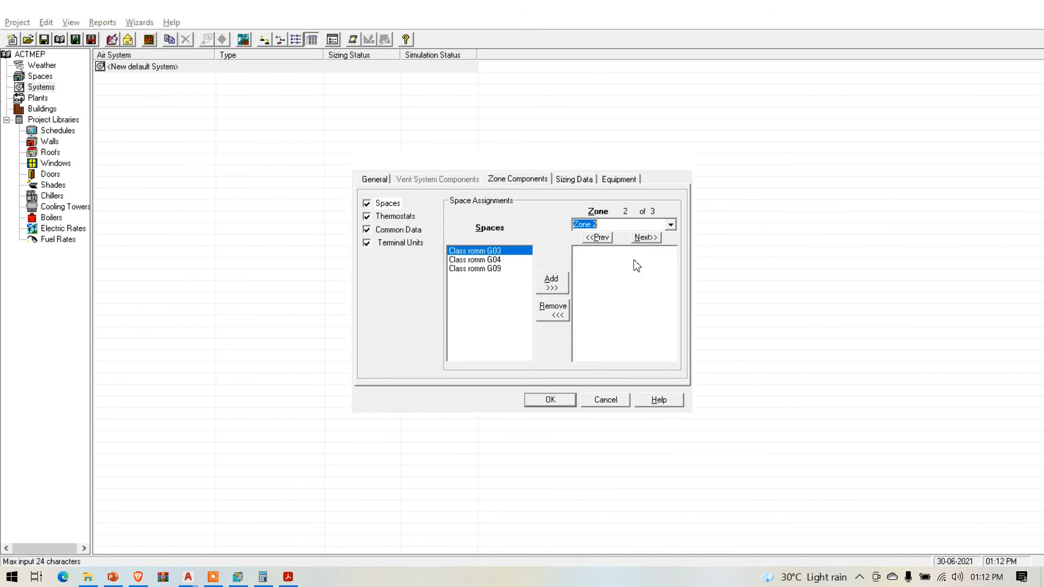
{"action": "left_click", "coordinate": [485, 260]}
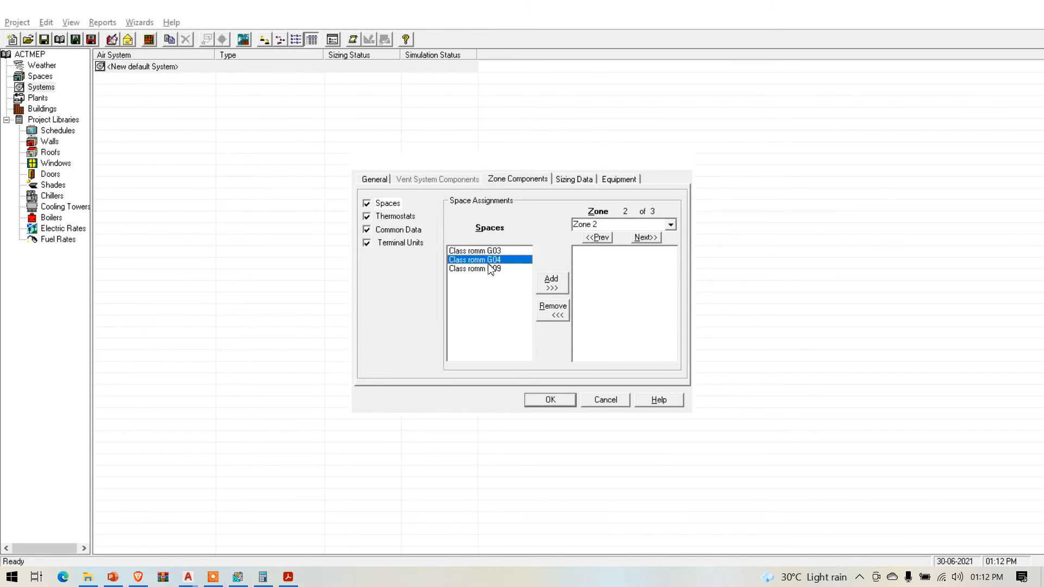
{"action": "left_click", "coordinate": [551, 282]}
{"action": "left_click", "coordinate": [671, 225]}
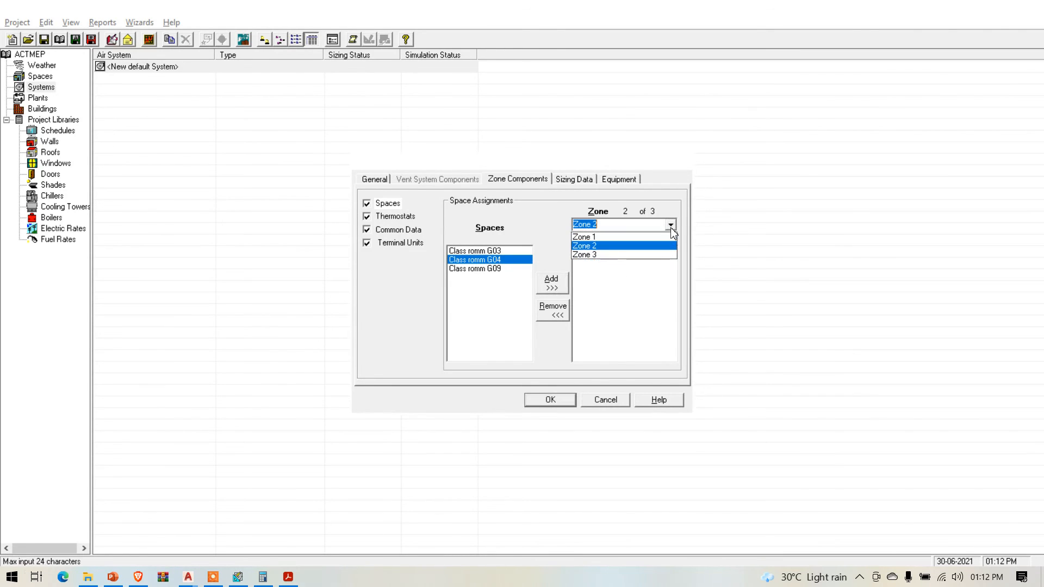
{"action": "left_click", "coordinate": [638, 256]}
{"action": "left_click", "coordinate": [469, 269]}
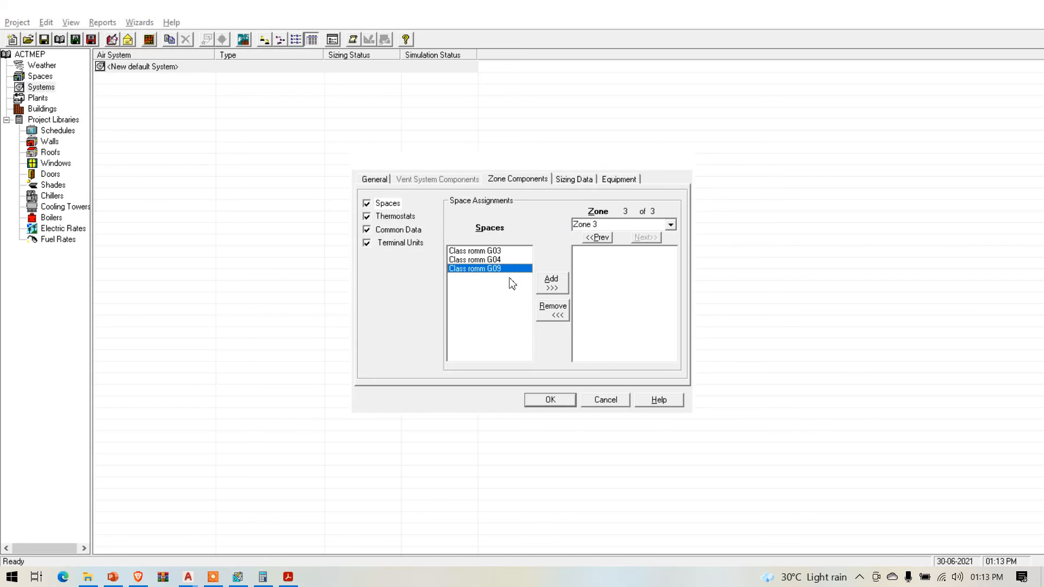
{"action": "left_click", "coordinate": [551, 282]}
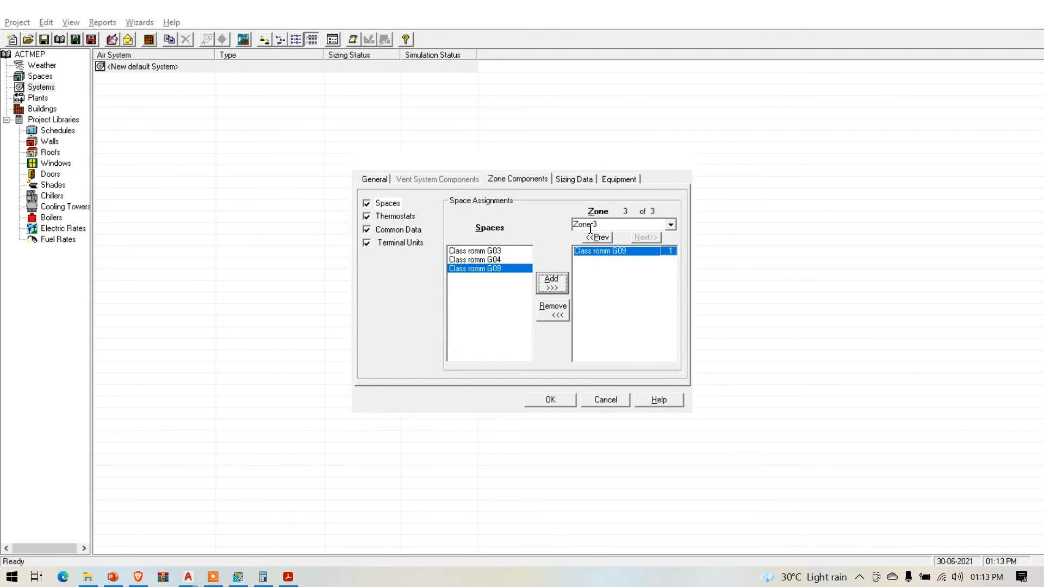
Try adding all three classrooms to Zone 1, remove them, and assign only Class romm G03 to that zone again
{"action": "left_click", "coordinate": [670, 225]}
{"action": "left_click", "coordinate": [604, 235]}
{"action": "left_click", "coordinate": [514, 251], "text": "shift"}
{"action": "left_click", "coordinate": [552, 282]}
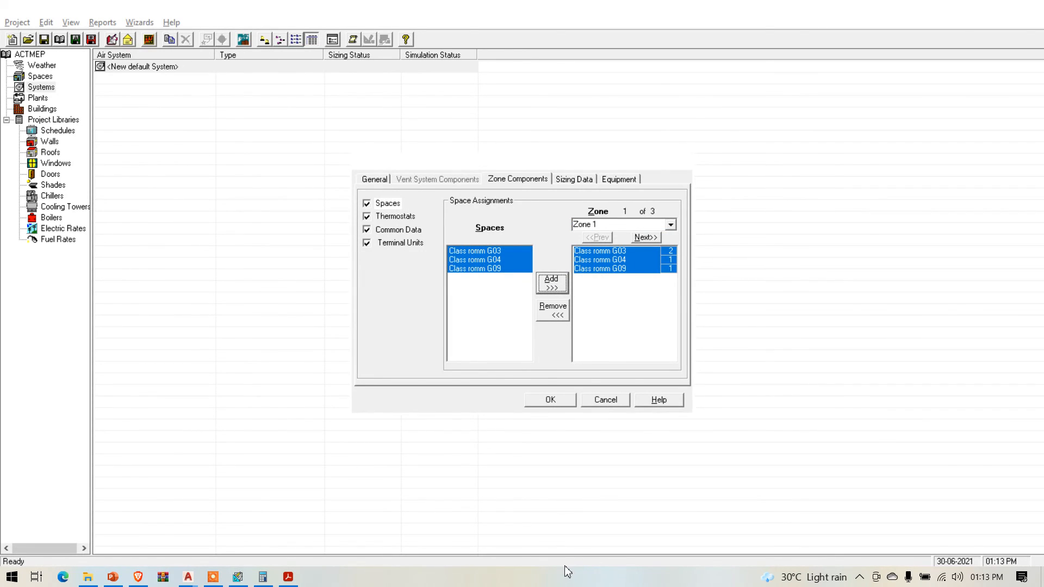
{"action": "left_click", "coordinate": [557, 317]}
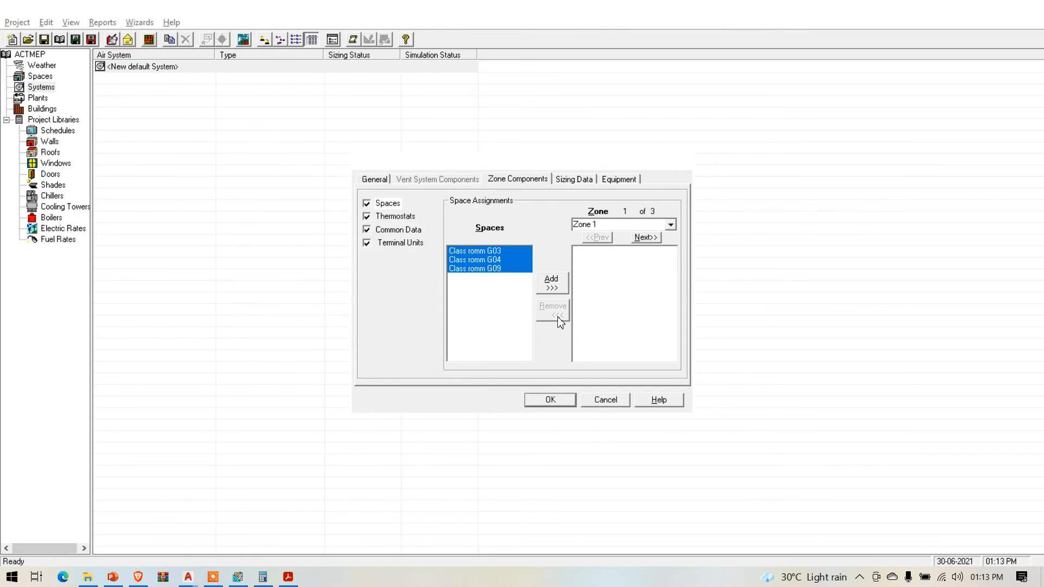
{"action": "left_click", "coordinate": [499, 251]}
{"action": "left_click", "coordinate": [551, 282]}
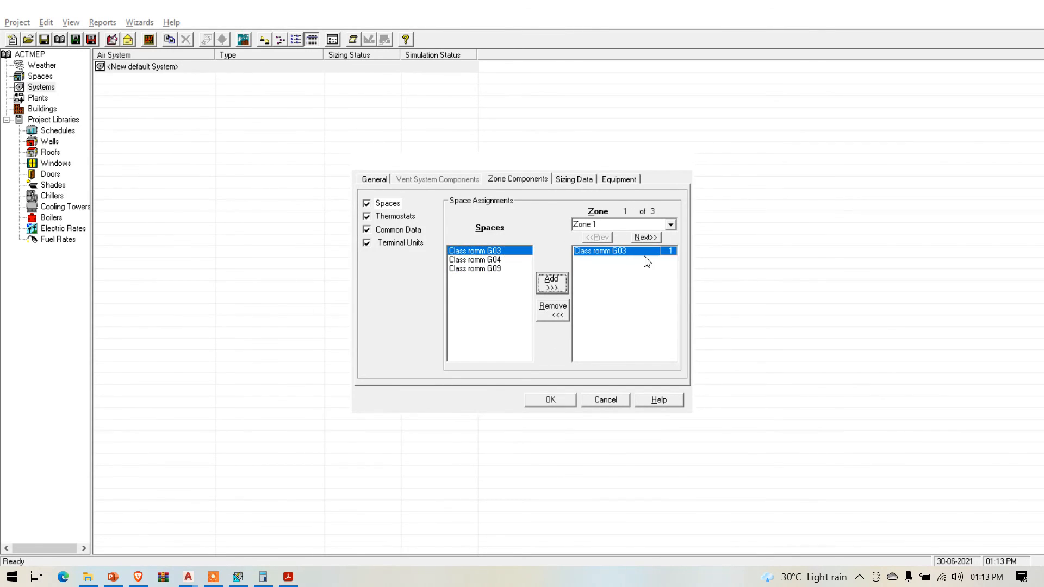
Check the spaces assigned to Zone 2 and Zone 3
{"action": "left_click", "coordinate": [669, 224]}
{"action": "left_click", "coordinate": [645, 244]}
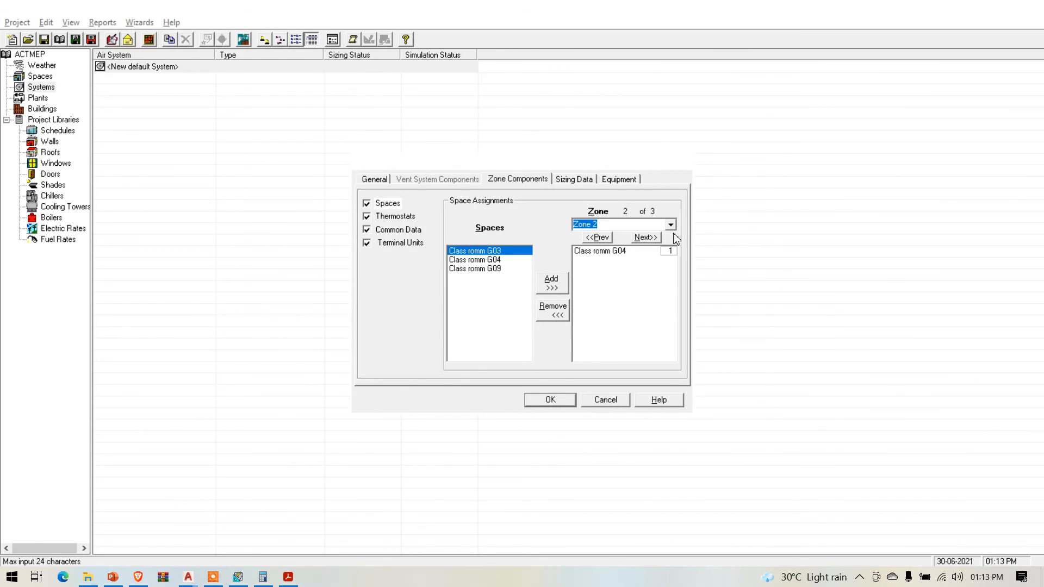
{"action": "left_click", "coordinate": [671, 225]}
{"action": "left_click", "coordinate": [638, 252]}
Create a Fan/Thermostat schedule named 9-4 from the thermostat settings for all zones
{"action": "left_click", "coordinate": [398, 218]}
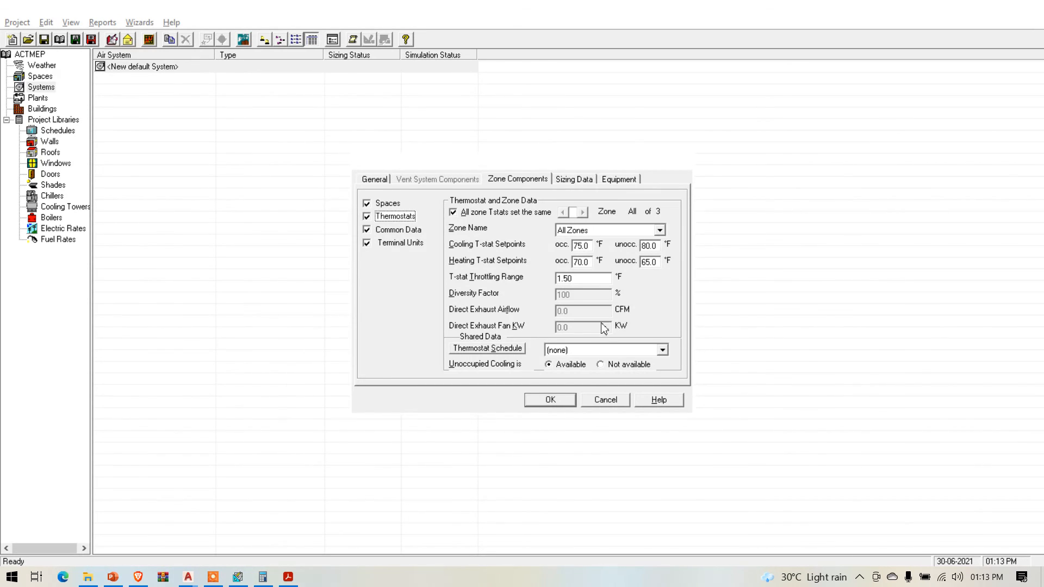
{"action": "left_click", "coordinate": [481, 351]}
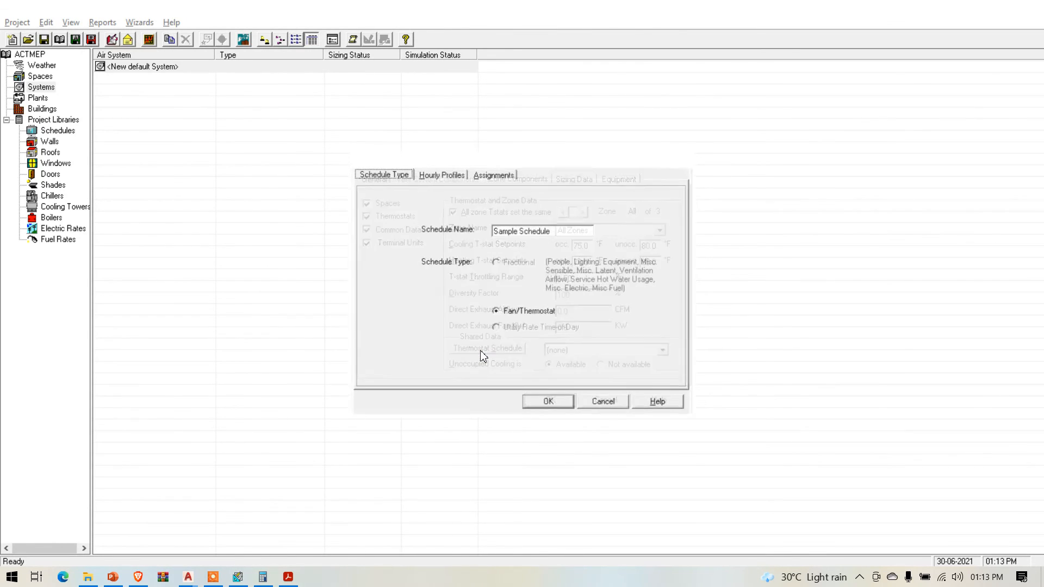
{"action": "left_click", "coordinate": [567, 233]}
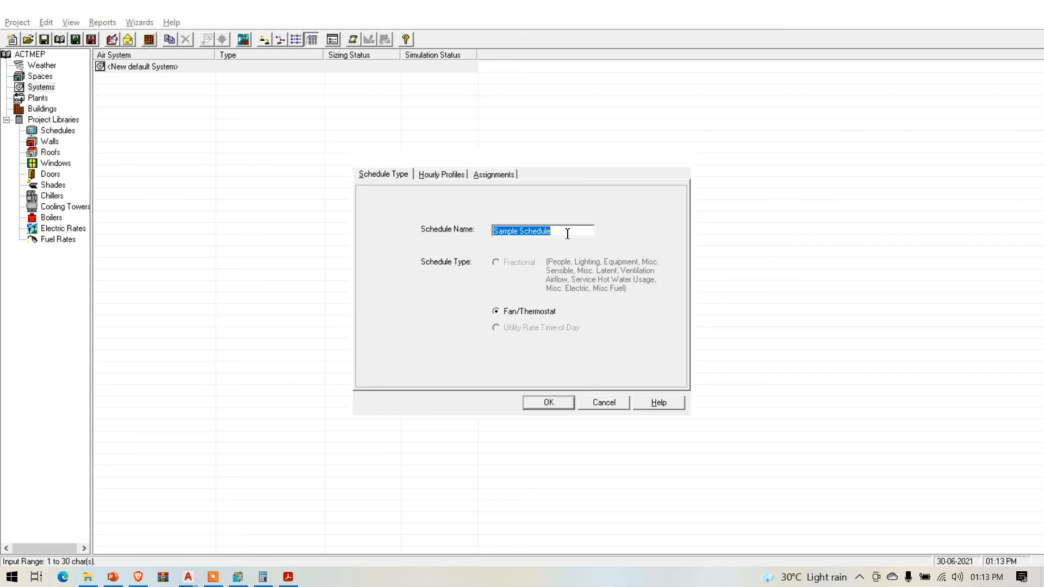
{"action": "type", "text": "S"}
{"action": "type", "text": "-4"}
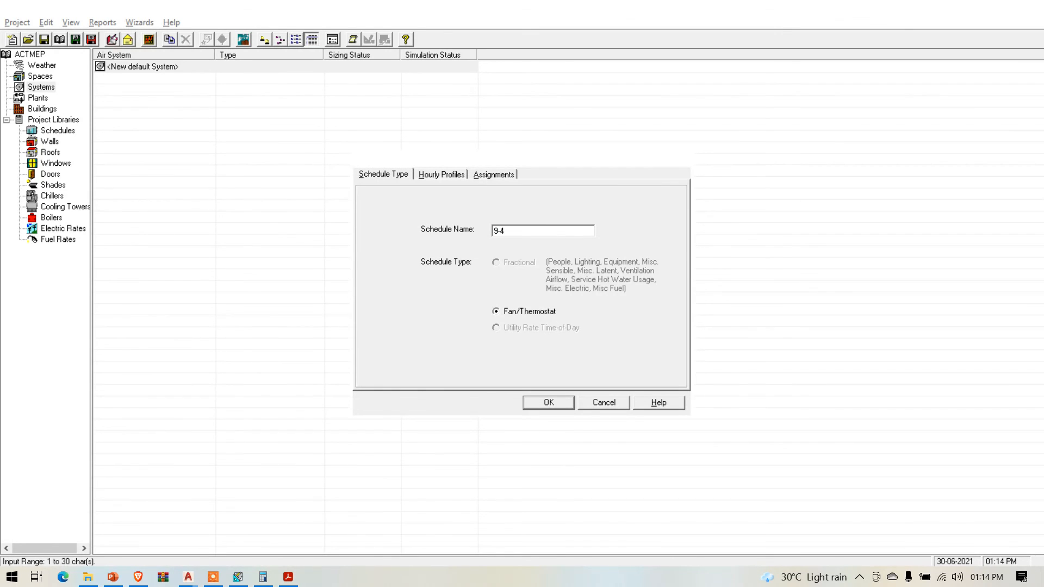
Set Profile One of the 9-4 schedule to unoccupied for hours 00 to 08 and 17 to 23, and save the schedule
{"action": "left_click", "coordinate": [435, 177]}
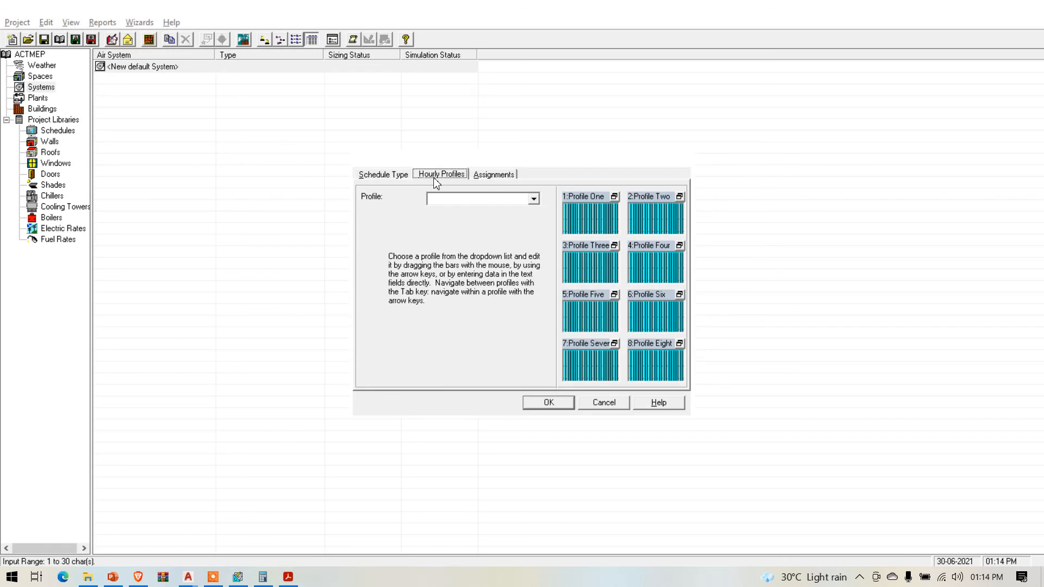
{"action": "double_click", "coordinate": [599, 216]}
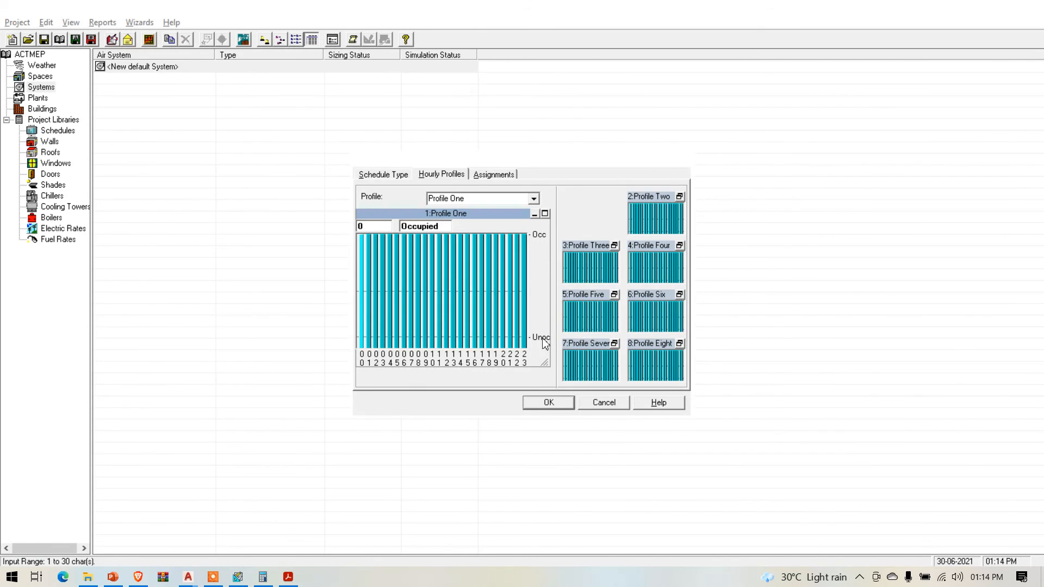
{"action": "left_click", "coordinate": [362, 341]}
{"action": "left_click_drag", "start_coordinate": [367, 350], "coordinate": [420, 352]}
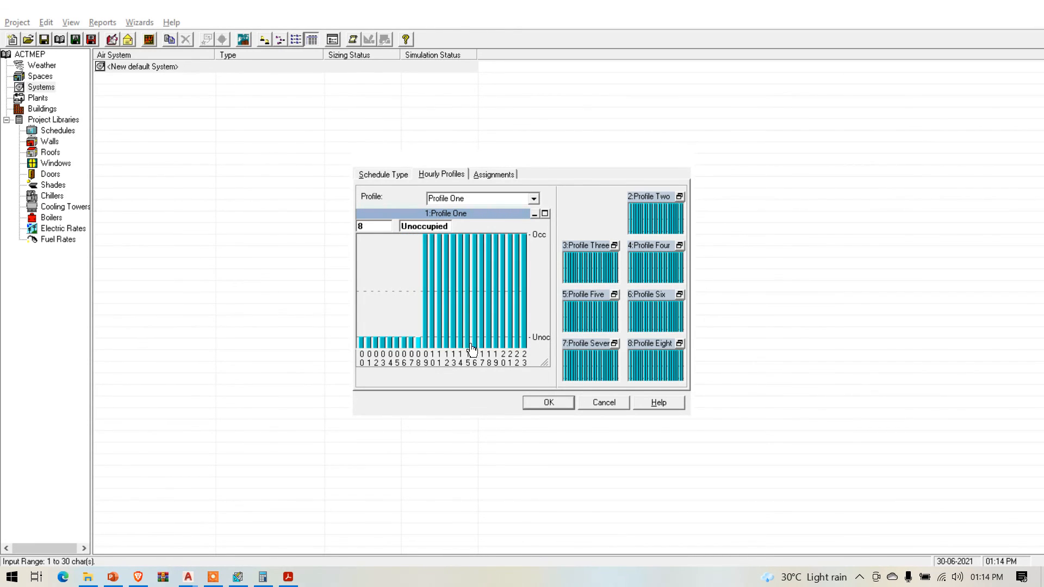
{"action": "left_click_drag", "start_coordinate": [481, 348], "coordinate": [535, 346]}
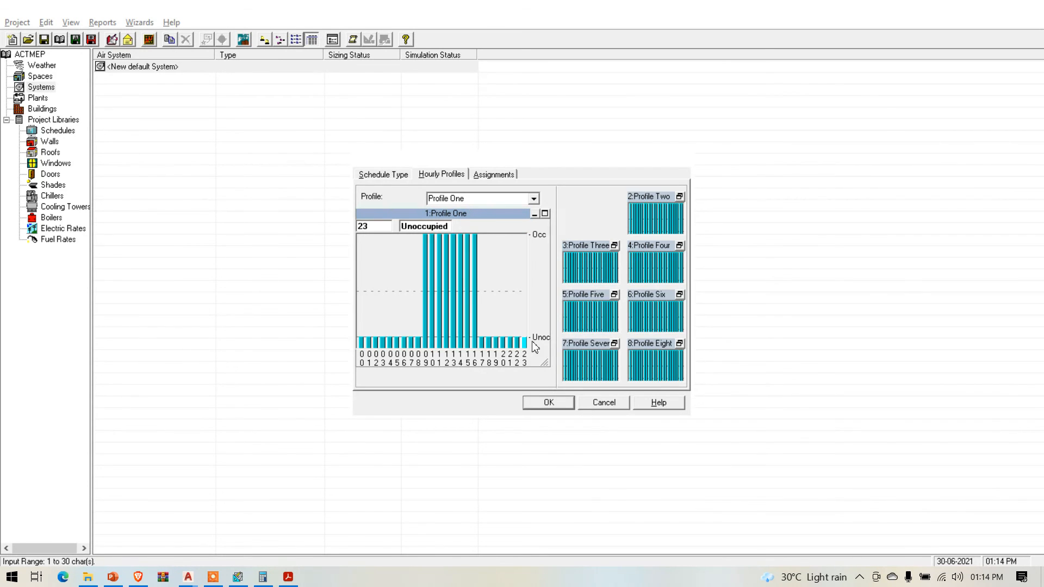
{"action": "left_click", "coordinate": [548, 403]}
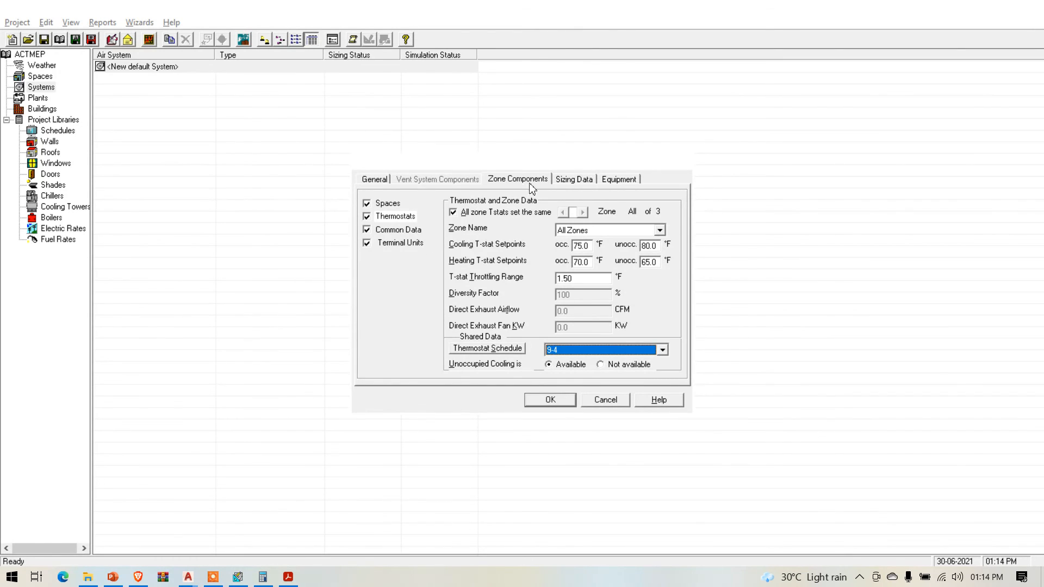
Set the Cooling Sensible safety factor to 10% in the system sizing data and save the air system
{"action": "left_click", "coordinate": [575, 181]}
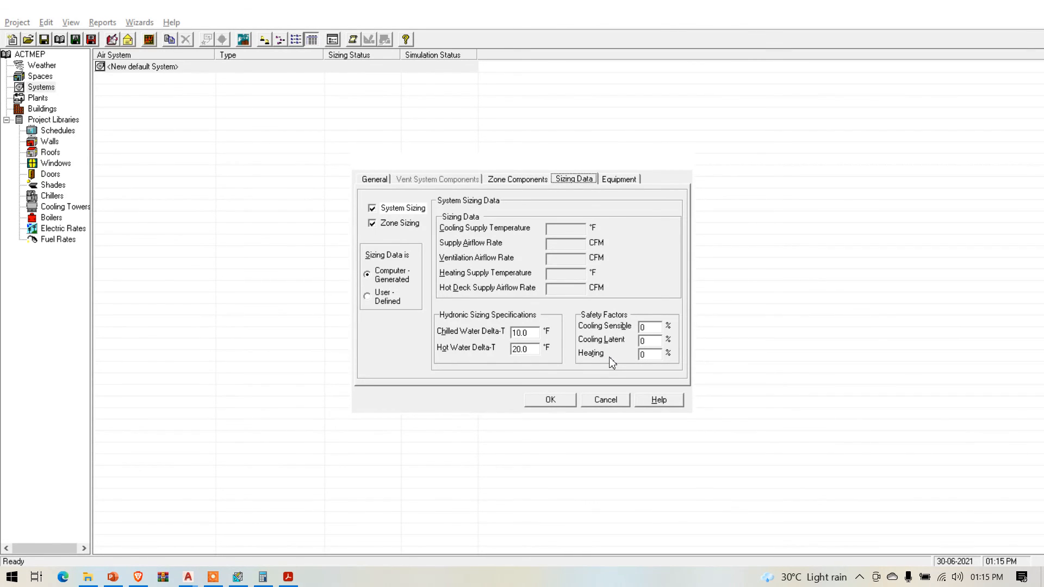
{"action": "left_click", "coordinate": [658, 327]}
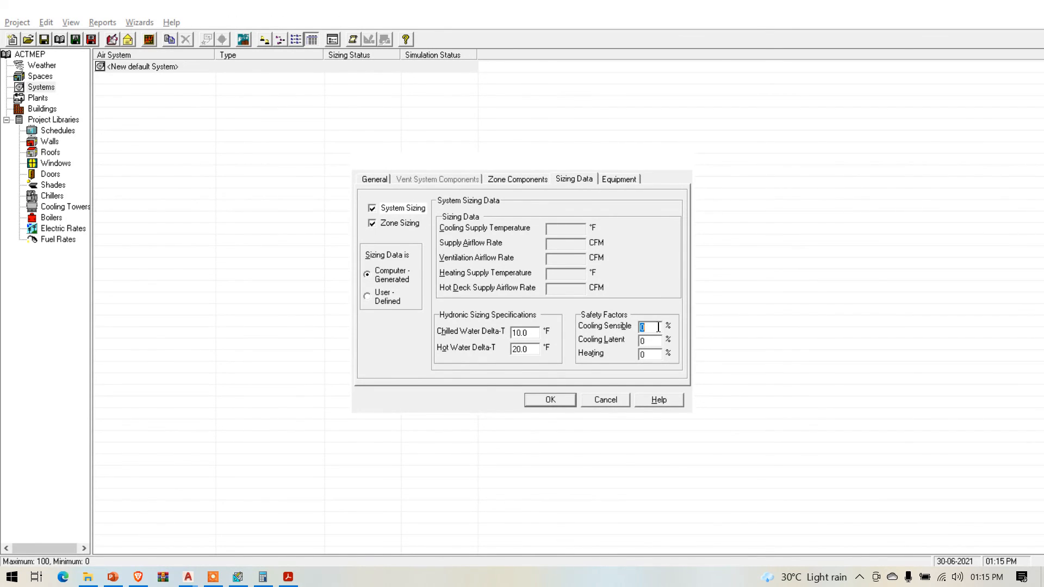
{"action": "type", "text": "10"}
{"action": "left_click", "coordinate": [661, 343]}
{"action": "left_click", "coordinate": [564, 403]}
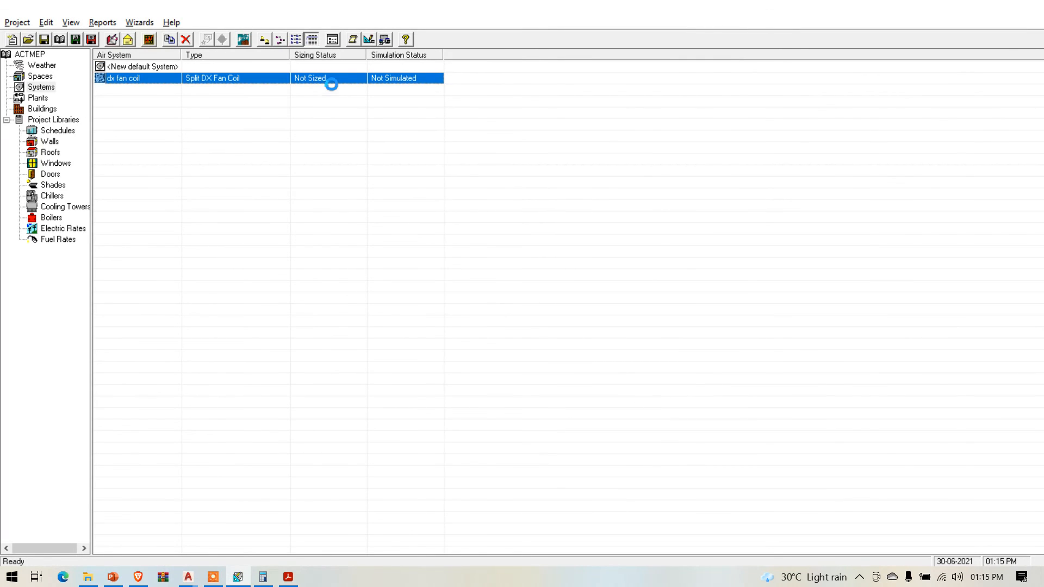
Review the terminal cooling unit equipment data for all zones of the dx fan coil system
{"action": "double_click", "coordinate": [329, 79]}
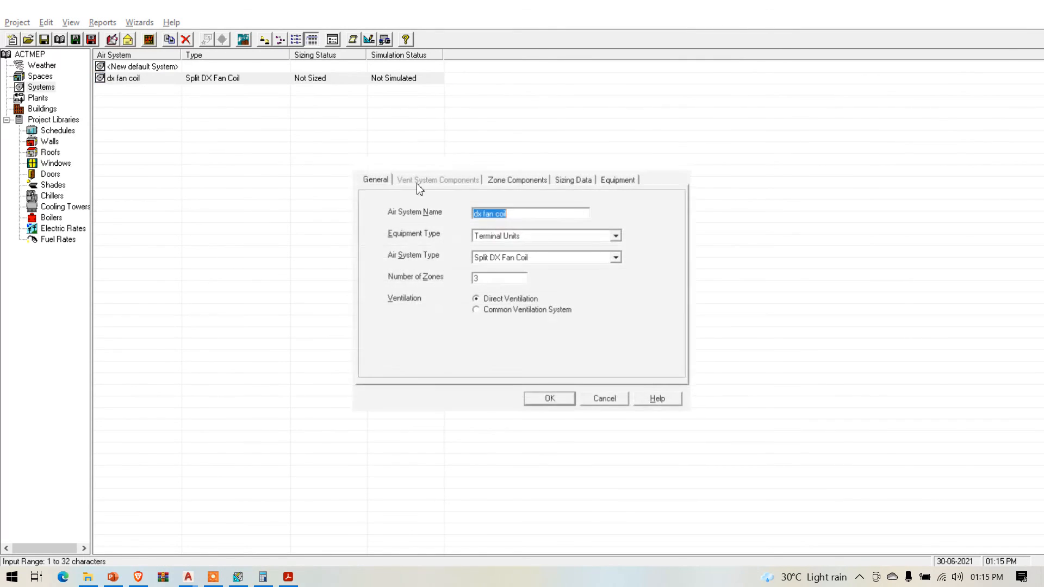
{"action": "left_click", "coordinate": [617, 182]}
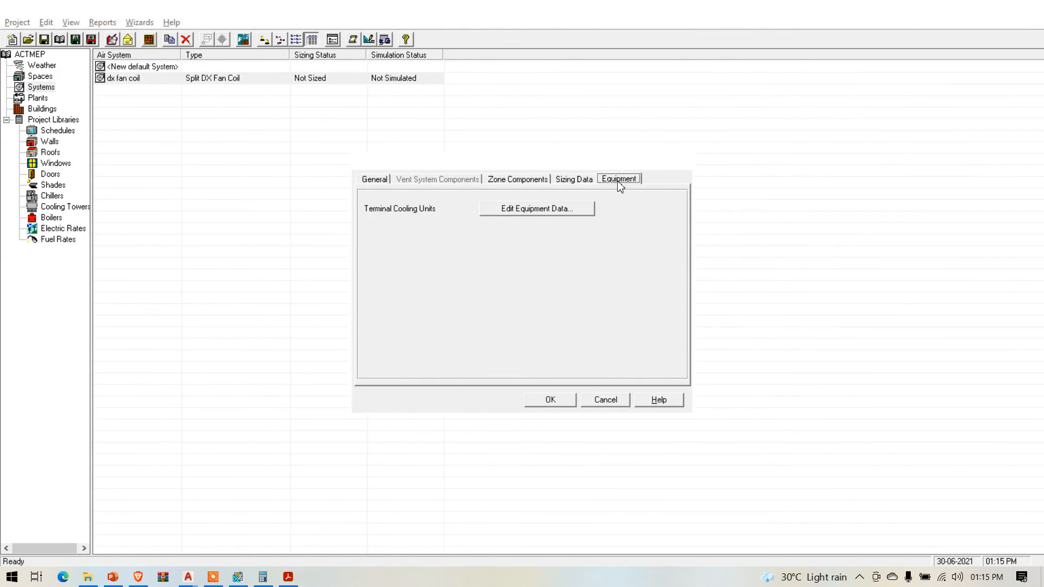
{"action": "left_click", "coordinate": [564, 211]}
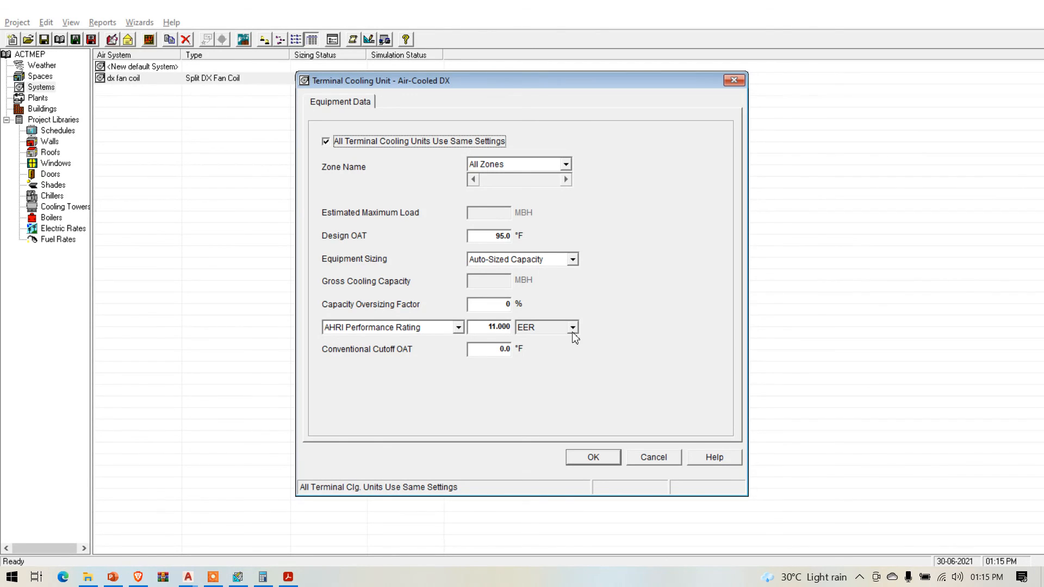
{"action": "left_click", "coordinate": [566, 164]}
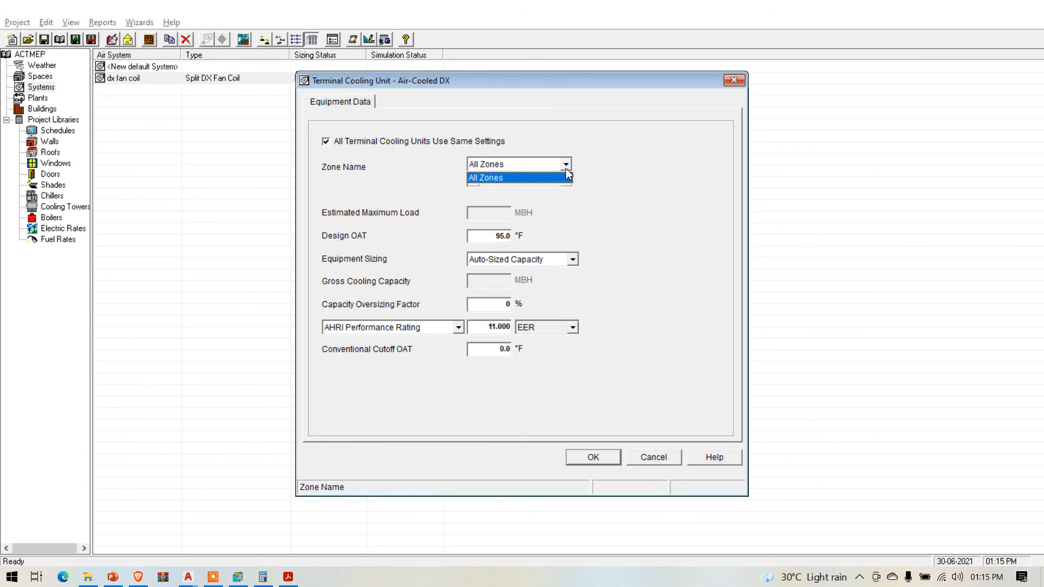
{"action": "left_click", "coordinate": [546, 175]}
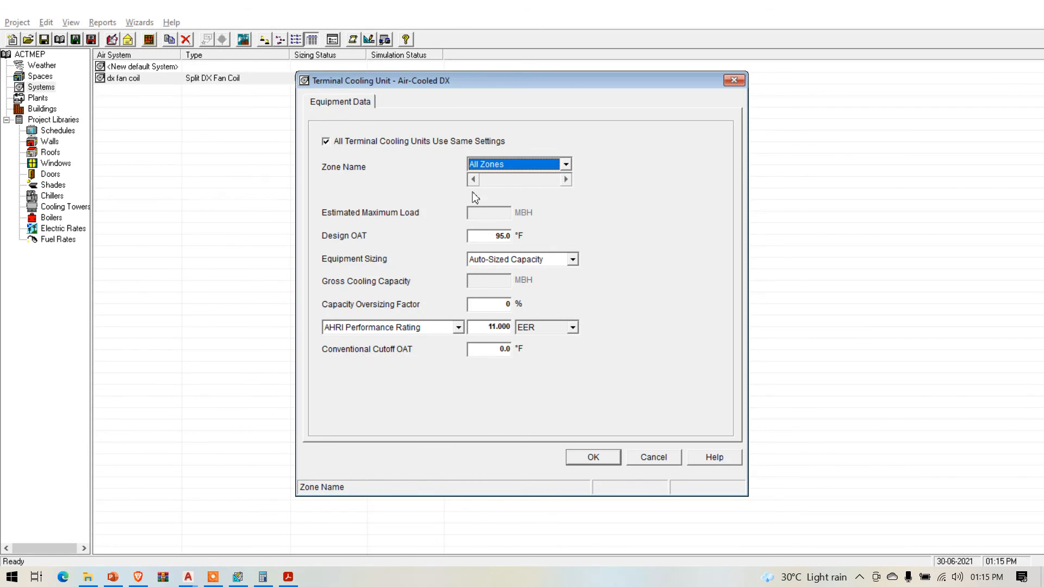
{"action": "left_click", "coordinate": [590, 461]}
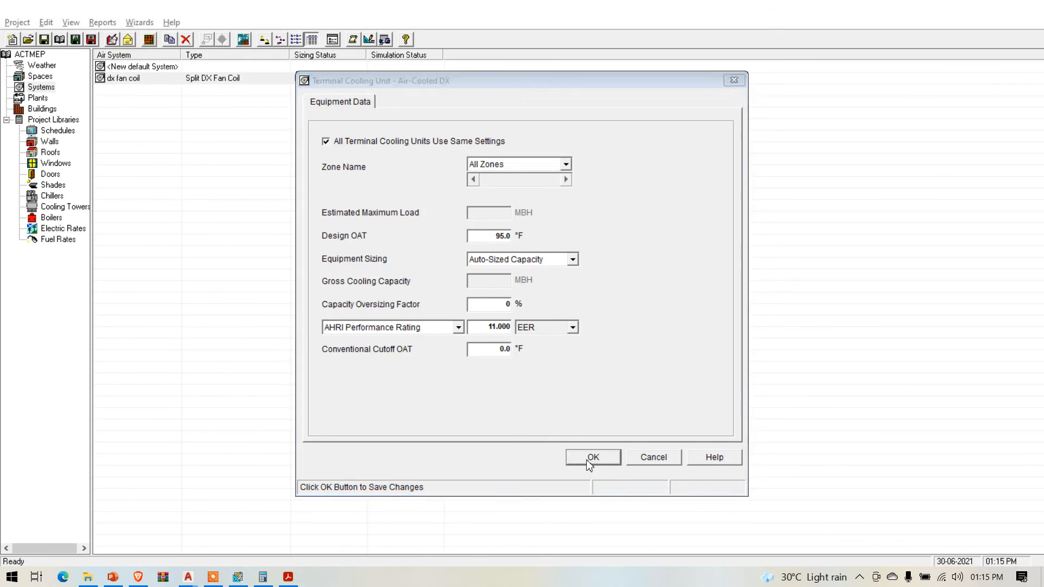
{"action": "left_click", "coordinate": [548, 401]}
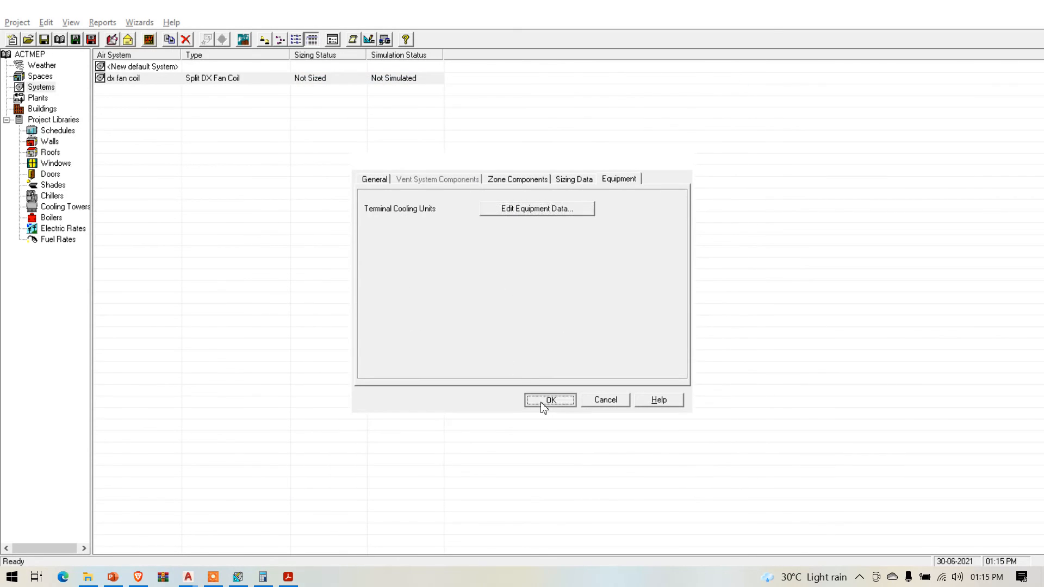
Try to preview the dx fan coil simulation reports with Monthly, Daily and Hourly Simulation Results tables and the Unmet Loads Report
{"action": "right_click", "coordinate": [243, 81]}
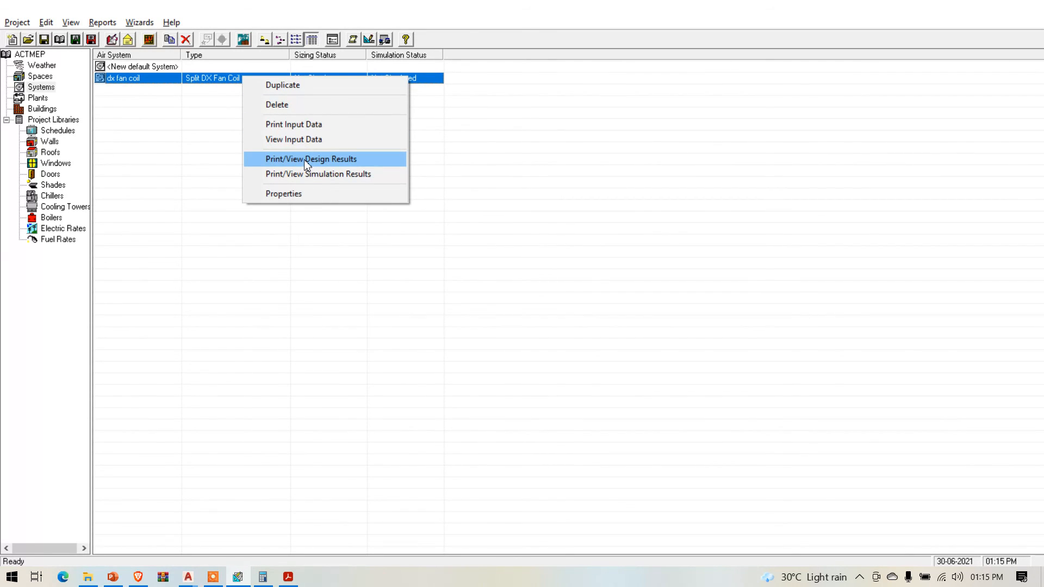
{"action": "left_click", "coordinate": [315, 173]}
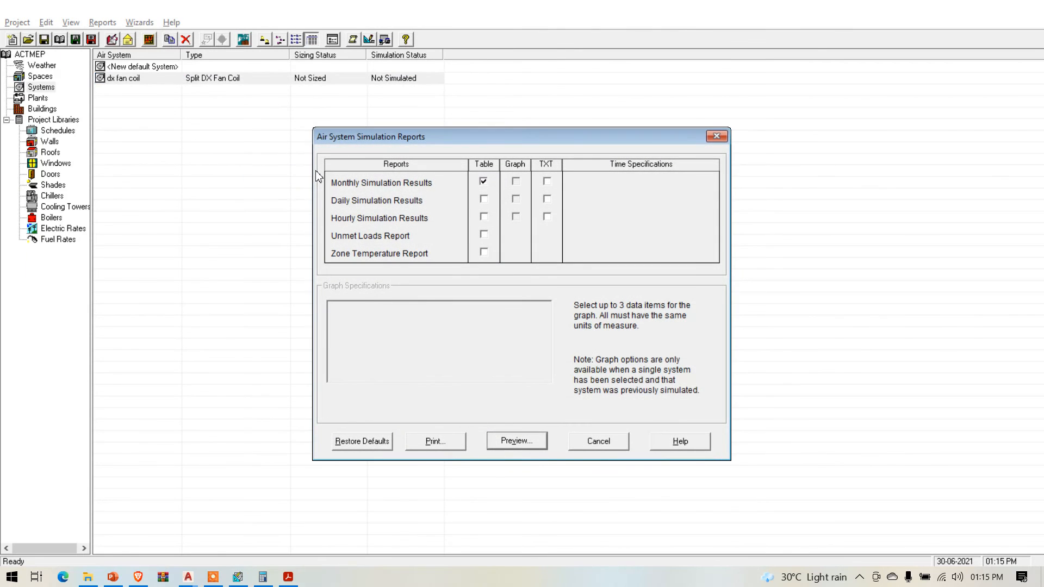
{"action": "left_click", "coordinate": [483, 199]}
{"action": "left_click", "coordinate": [484, 217]}
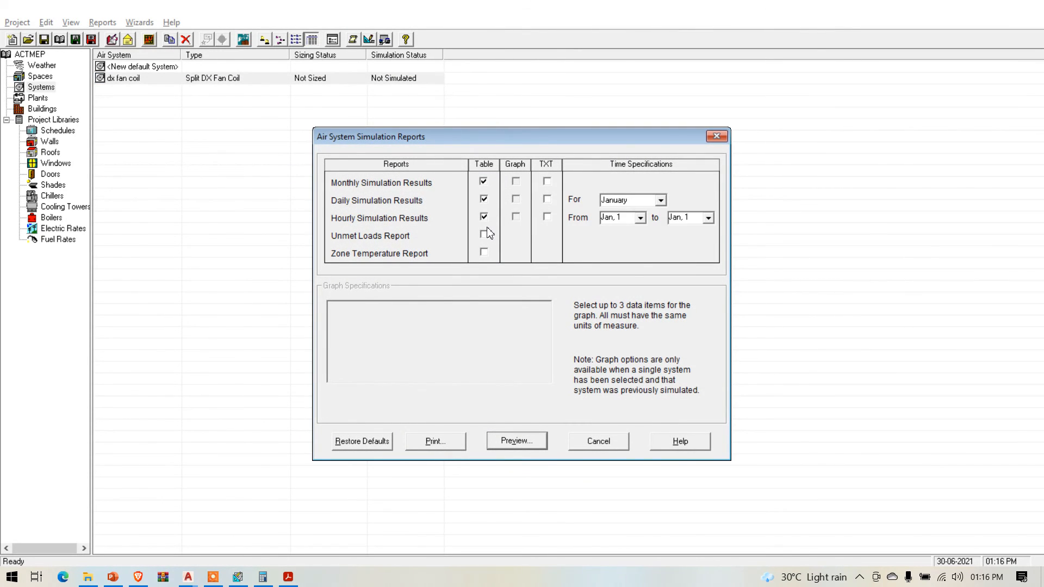
{"action": "left_click", "coordinate": [485, 234]}
{"action": "left_click", "coordinate": [516, 441]}
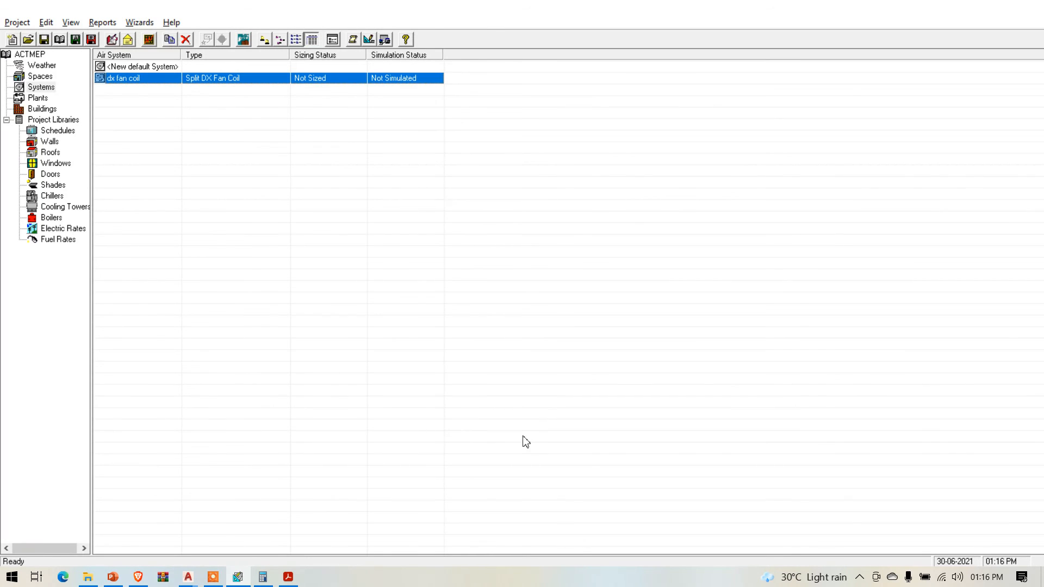
{"action": "left_click", "coordinate": [568, 338]}
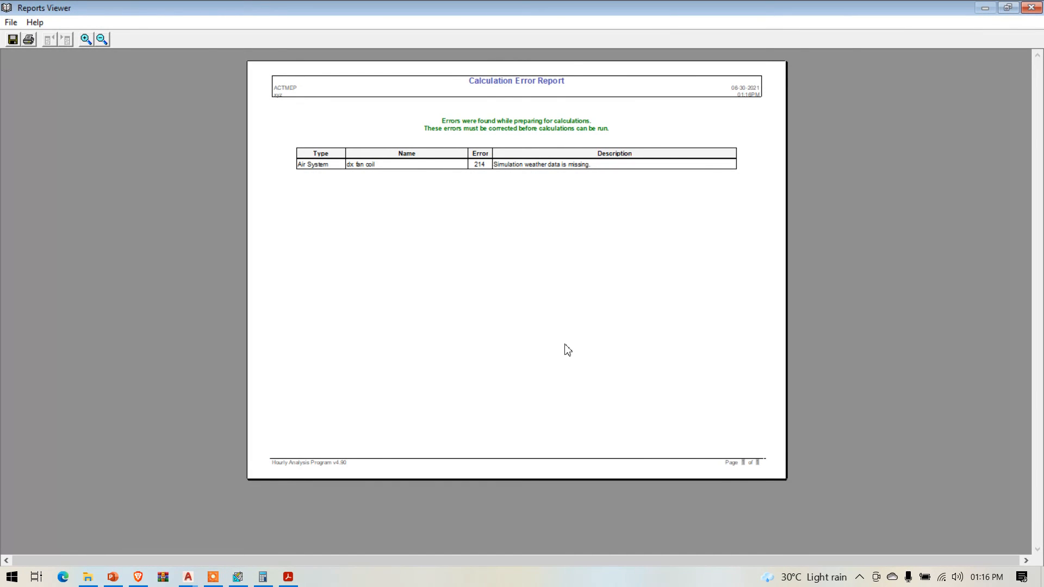
{"action": "left_click", "coordinate": [1032, 8]}
Preview the dx fan coil design results, adding tables for Ventilation Sizing, Zone Load and Space Load summaries, Hourly Air System Loads and Hourly Zone Loads
{"action": "right_click", "coordinate": [396, 79]}
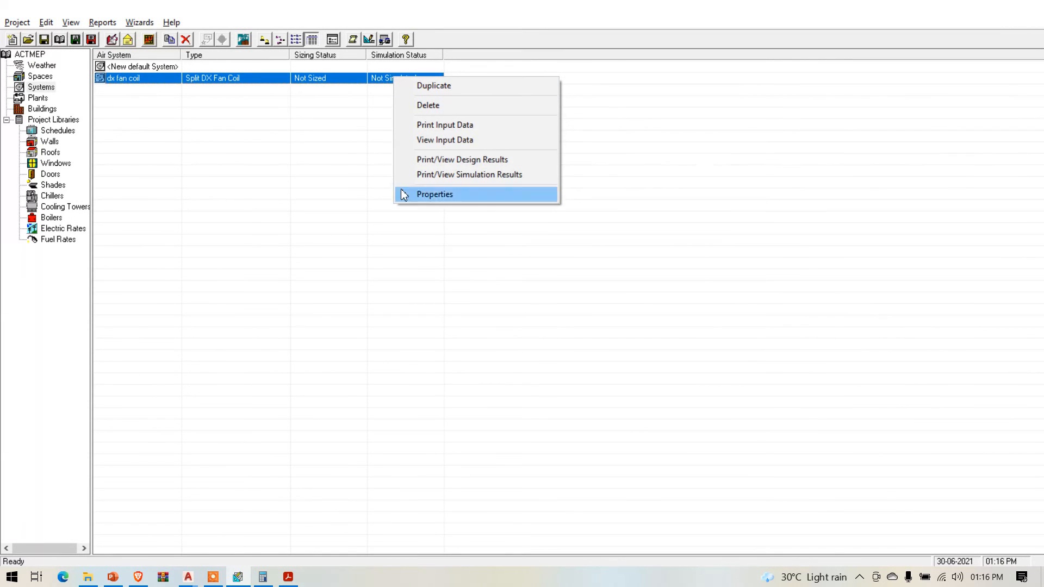
{"action": "left_click", "coordinate": [442, 166]}
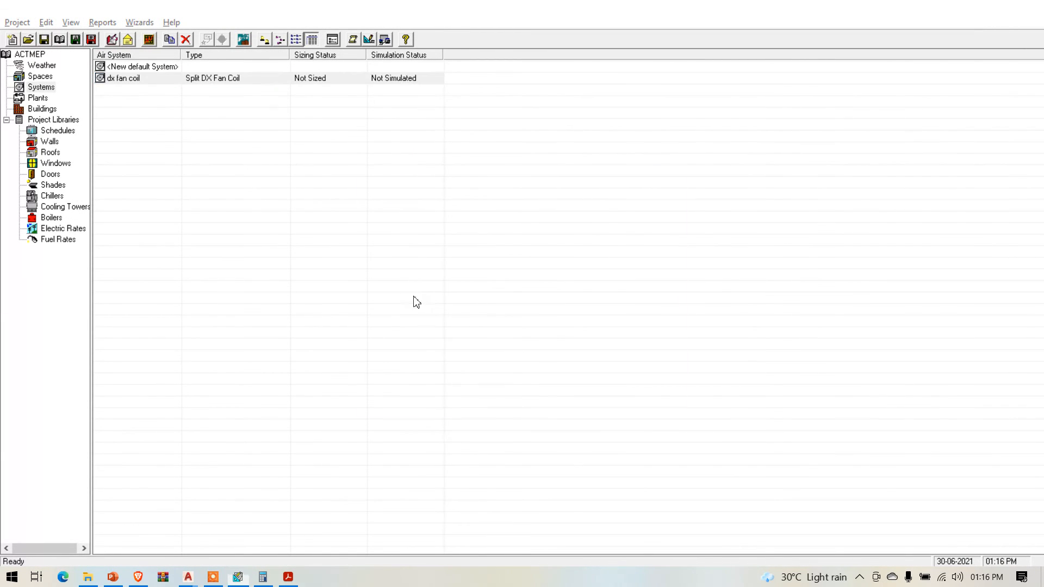
{"action": "left_click", "coordinate": [484, 258]}
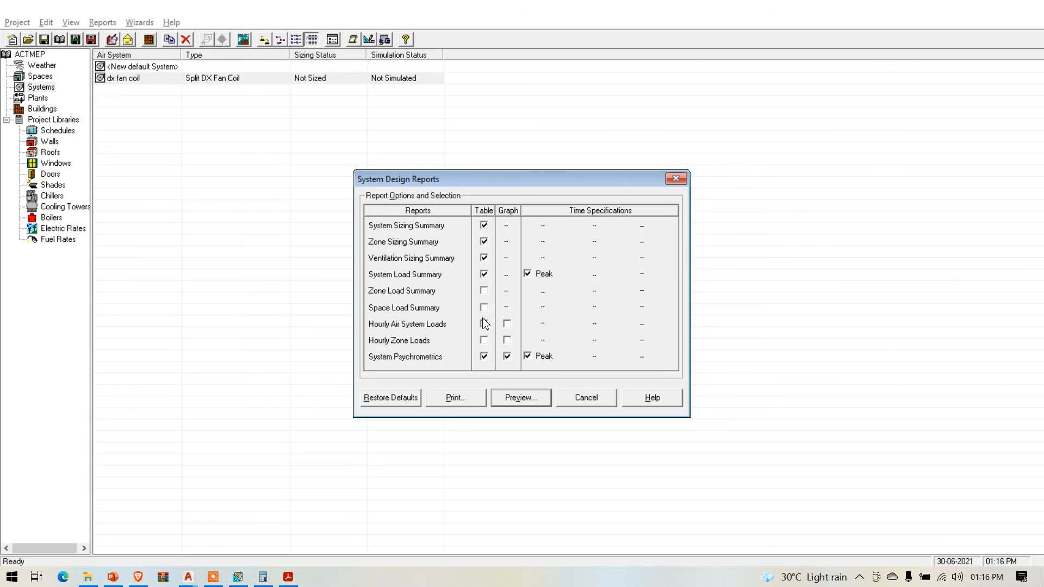
{"action": "left_click", "coordinate": [484, 290]}
{"action": "left_click", "coordinate": [484, 307]}
{"action": "left_click", "coordinate": [484, 324]}
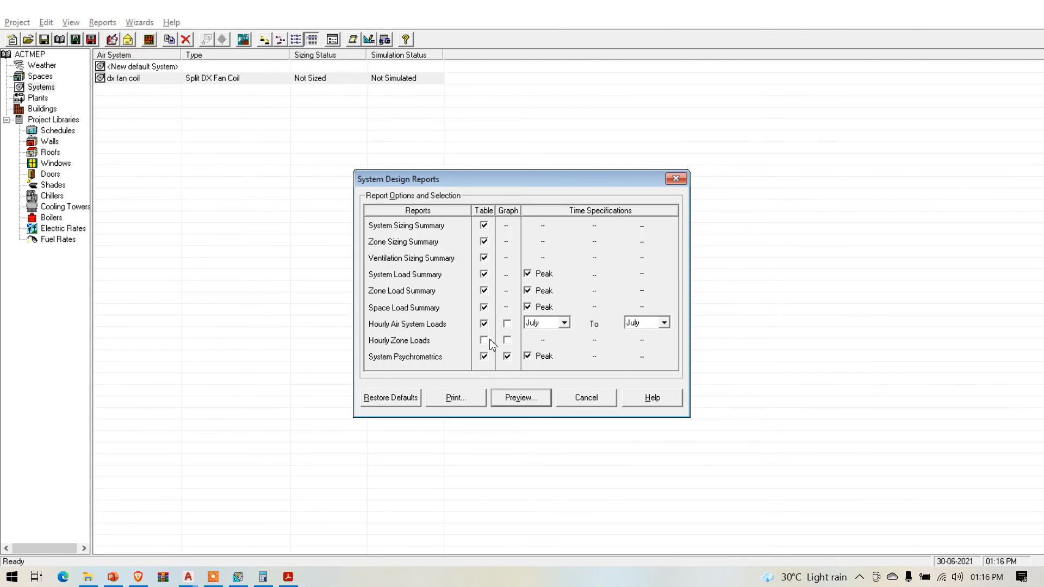
{"action": "left_click", "coordinate": [484, 342]}
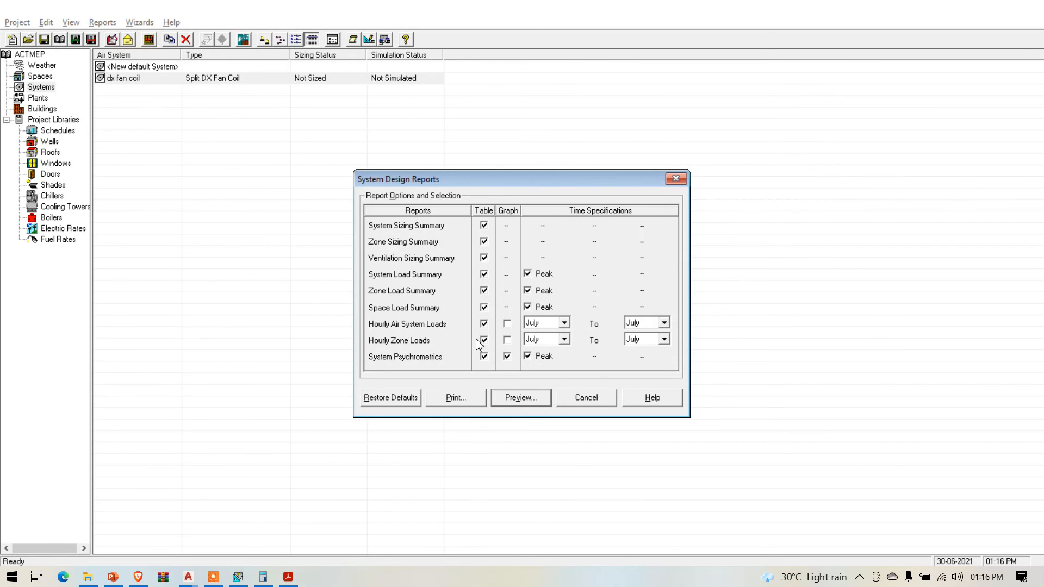
{"action": "left_click", "coordinate": [515, 399]}
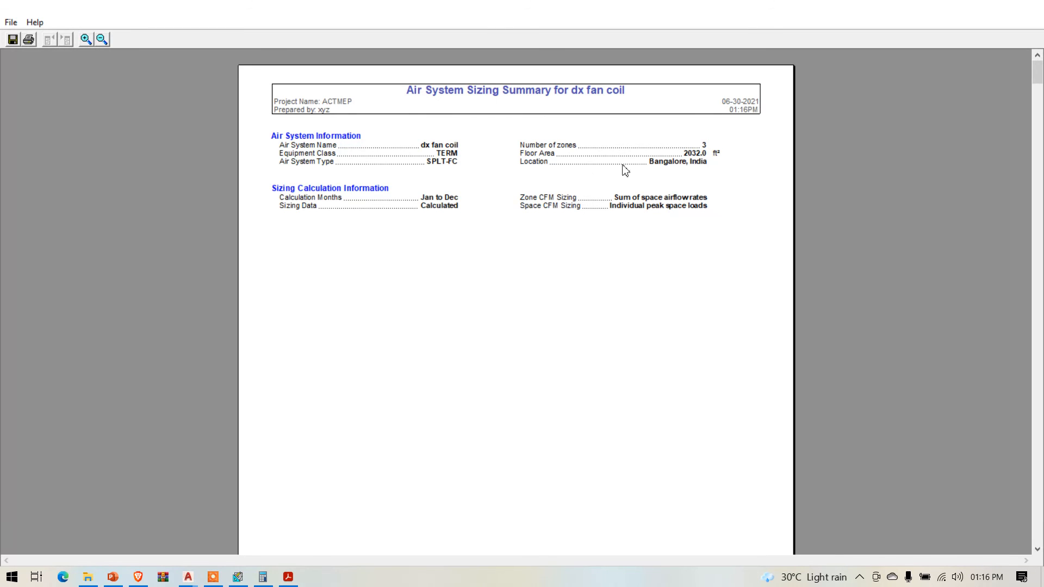
Examine the zone sizing and terminal unit cooling data in the Zone Sizing Summary for dx fan coil
{"action": "scroll", "coordinate": [534, 211], "scroll_direction": "down", "scroll_amount": 3}
{"action": "scroll", "coordinate": [534, 226], "scroll_direction": "down", "scroll_amount": 5}
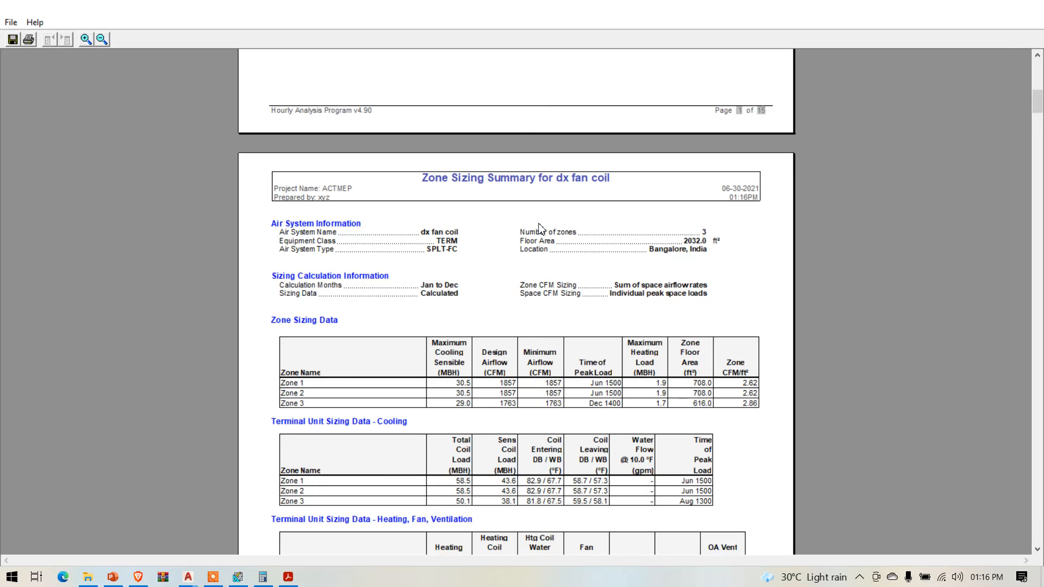
{"action": "scroll", "coordinate": [538, 227], "scroll_direction": "down", "scroll_amount": 1}
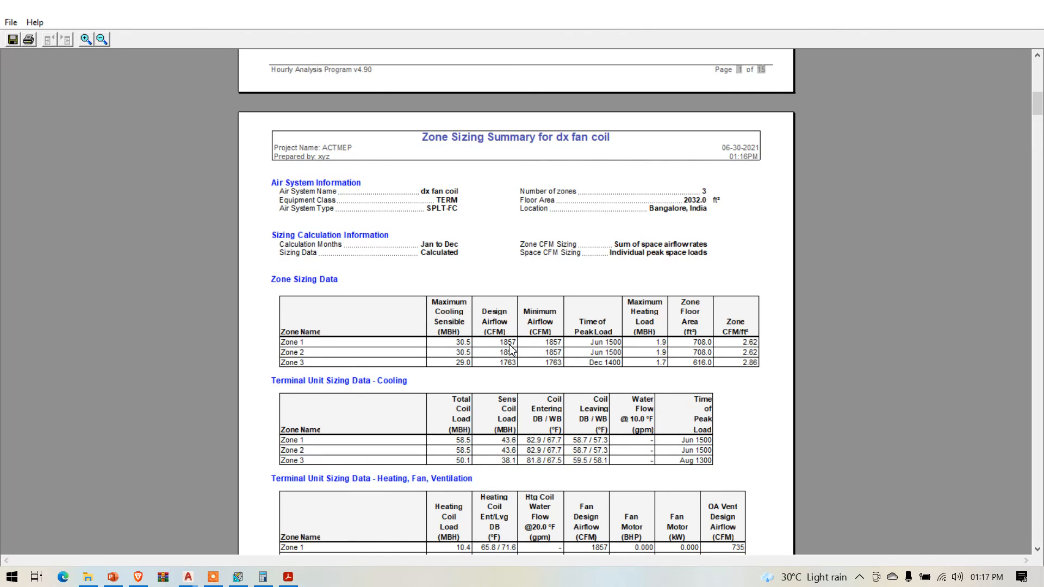
{"action": "scroll", "coordinate": [514, 372], "scroll_direction": "up", "scroll_amount": 1}
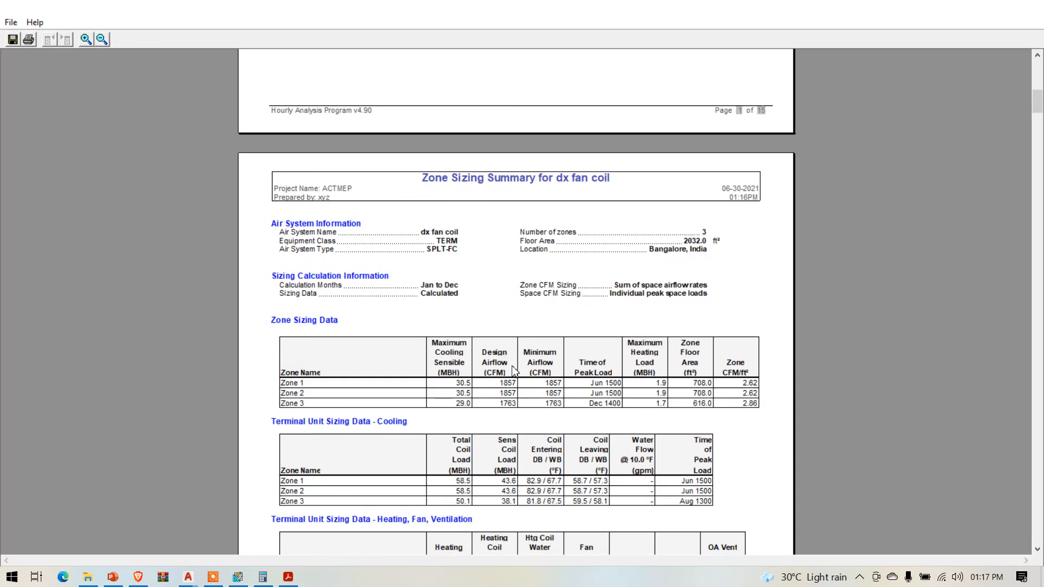
{"action": "left_click", "coordinate": [86, 39]}
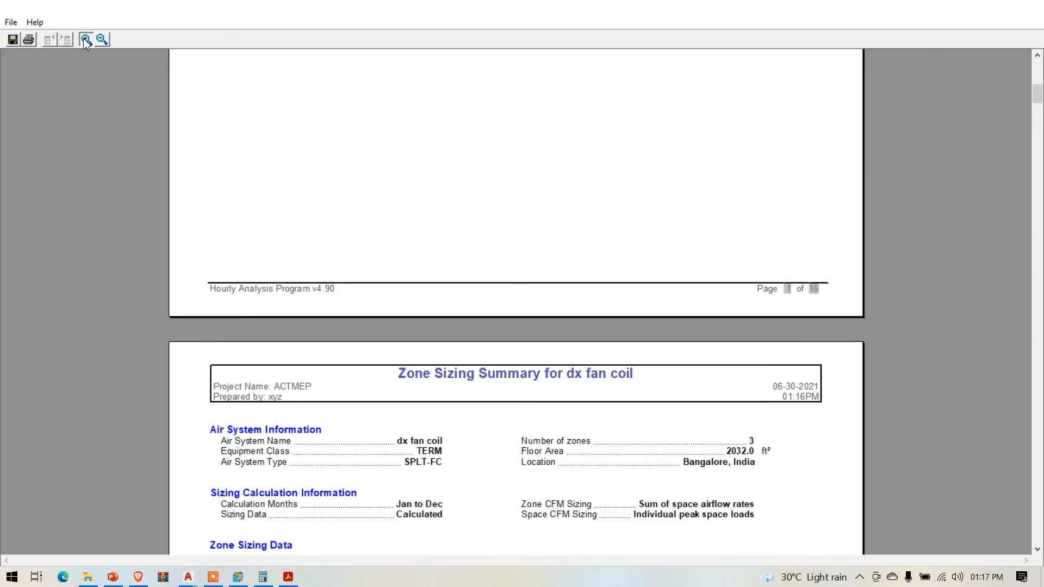
{"action": "scroll", "coordinate": [322, 144], "scroll_direction": "down", "scroll_amount": 10}
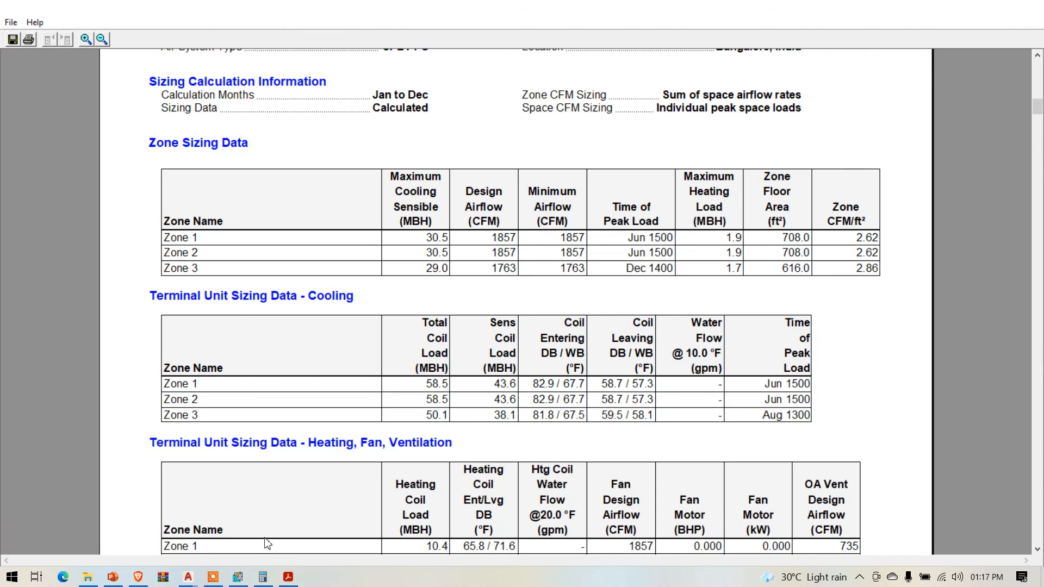
Divide Zone 1's design airflow of 1857 CFM by 400 in Calculator to estimate its cooling tonnage
{"action": "left_click", "coordinate": [263, 576]}
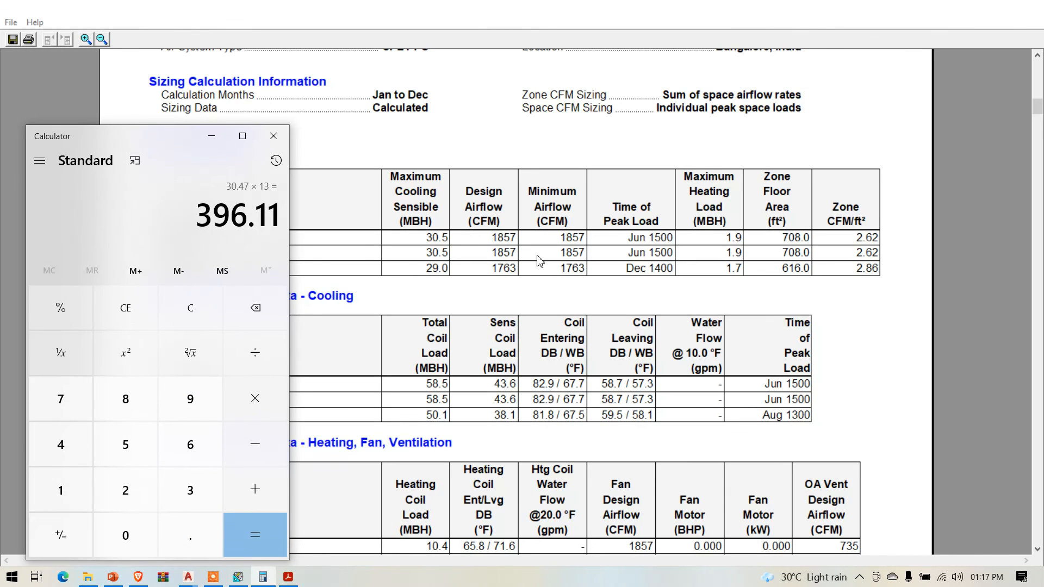
{"action": "left_click", "coordinate": [142, 311]}
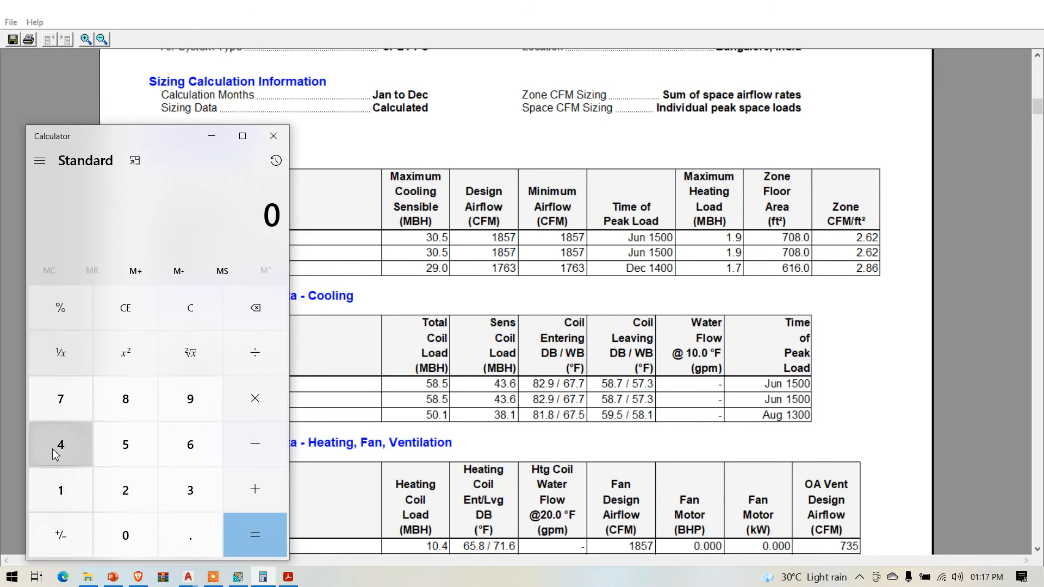
{"action": "left_click", "coordinate": [70, 493]}
{"action": "left_click", "coordinate": [125, 398]}
{"action": "left_click", "coordinate": [122, 454]}
{"action": "left_click", "coordinate": [86, 418]}
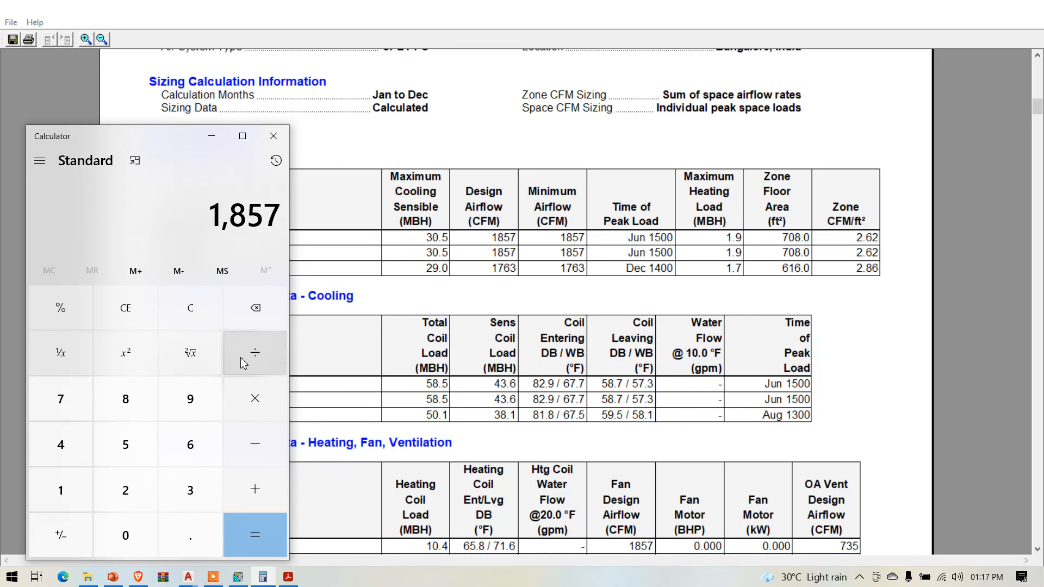
{"action": "left_click", "coordinate": [243, 363]}
{"action": "left_click", "coordinate": [70, 452]}
{"action": "left_click", "coordinate": [119, 526]}
{"action": "left_click", "coordinate": [118, 527]}
{"action": "left_click", "coordinate": [258, 550]}
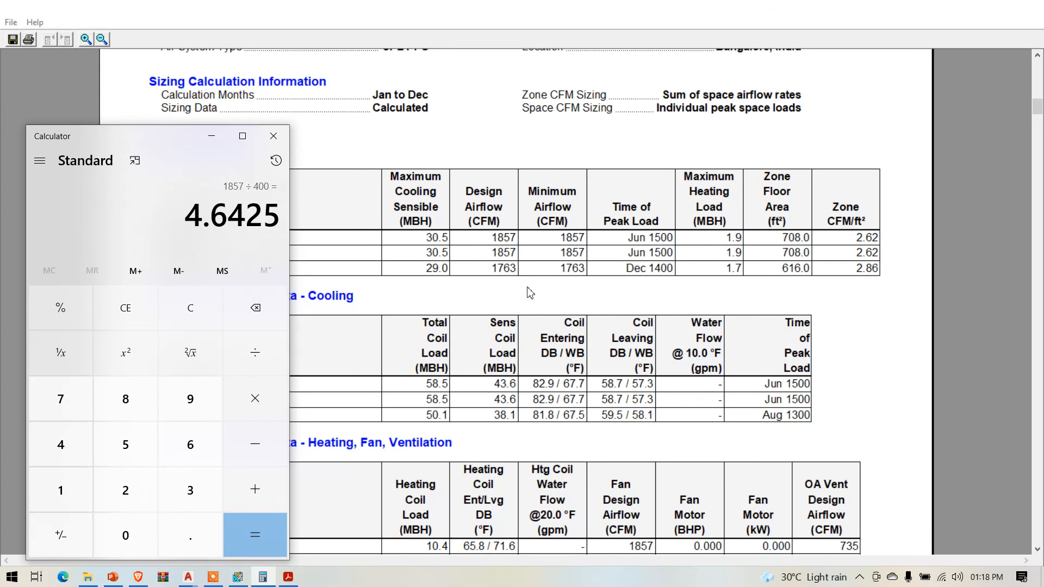
Divide Zone 3's design airflow of 1763 CFM by 400 to estimate its tonnage, and hide the calculator
{"action": "left_click", "coordinate": [116, 313]}
{"action": "left_click", "coordinate": [62, 490]}
{"action": "left_click", "coordinate": [70, 406]}
{"action": "left_click", "coordinate": [210, 456]}
{"action": "left_click", "coordinate": [197, 496]}
{"action": "left_click", "coordinate": [265, 365]}
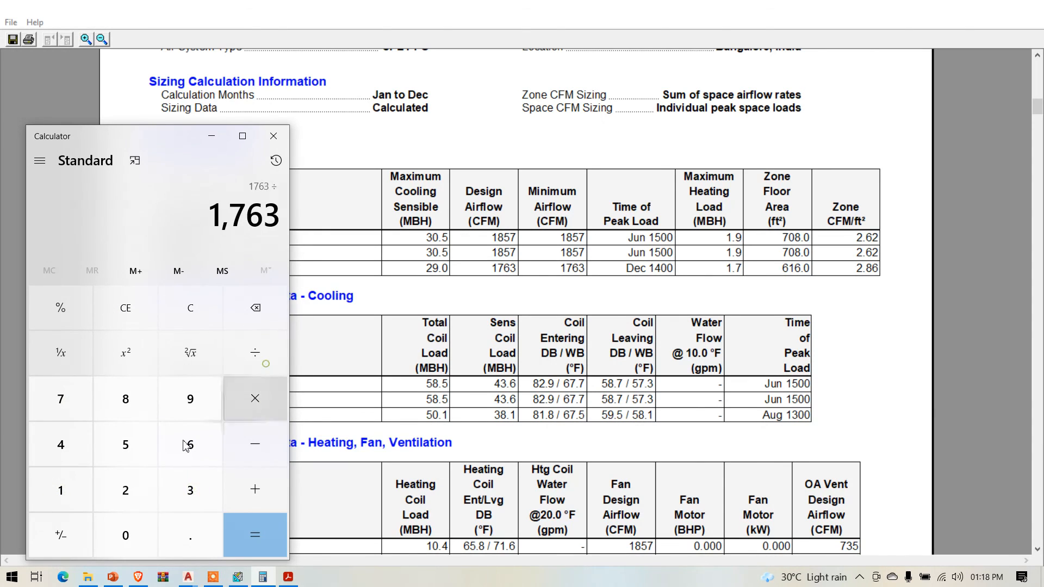
{"action": "left_click", "coordinate": [68, 448]}
{"action": "left_click", "coordinate": [128, 550]}
{"action": "left_click", "coordinate": [128, 550]}
{"action": "left_click", "coordinate": [251, 533]}
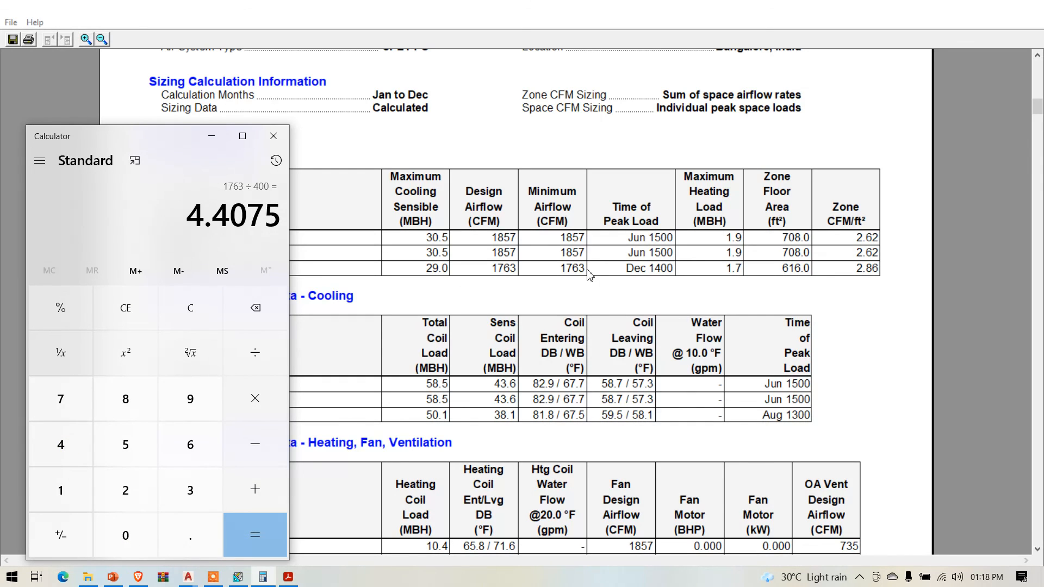
{"action": "left_click", "coordinate": [211, 136]}
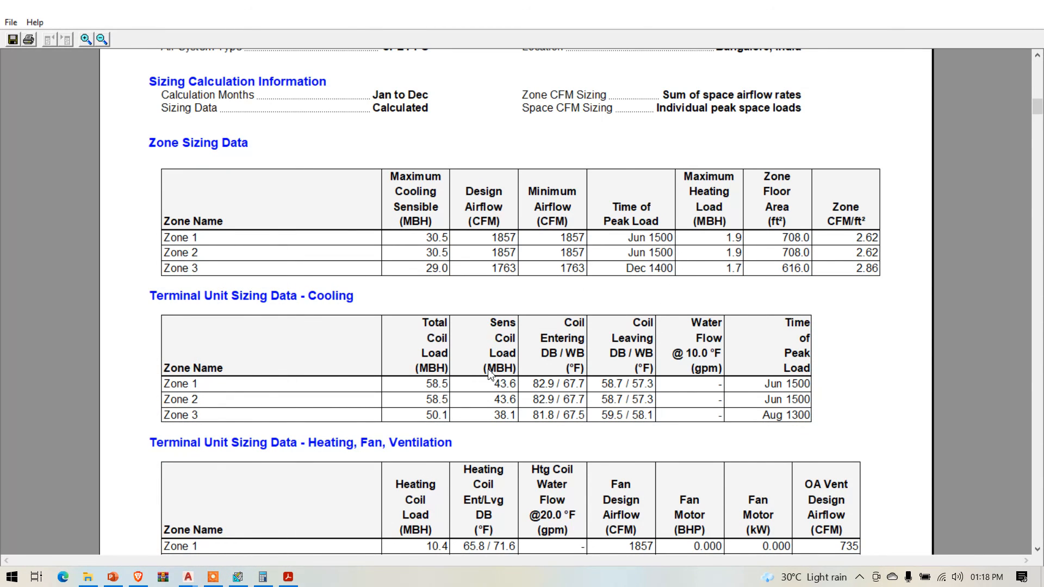
Examine the remaining zone sizing tables and the dx fan coil system's design cooling and heating loads down to Total Conditioning
{"action": "scroll", "coordinate": [491, 375], "scroll_direction": "down", "scroll_amount": 5}
{"action": "scroll", "coordinate": [490, 374], "scroll_direction": "down", "scroll_amount": 1}
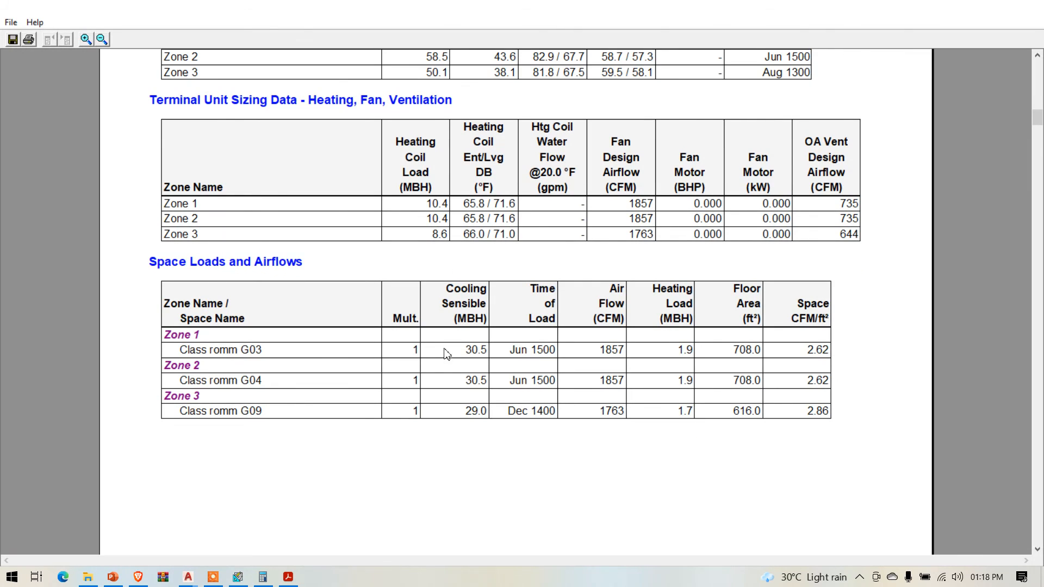
{"action": "scroll", "coordinate": [445, 350], "scroll_direction": "down", "scroll_amount": 9}
{"action": "scroll", "coordinate": [445, 354], "scroll_direction": "down", "scroll_amount": 2}
{"action": "scroll", "coordinate": [337, 351], "scroll_direction": "down", "scroll_amount": 15}
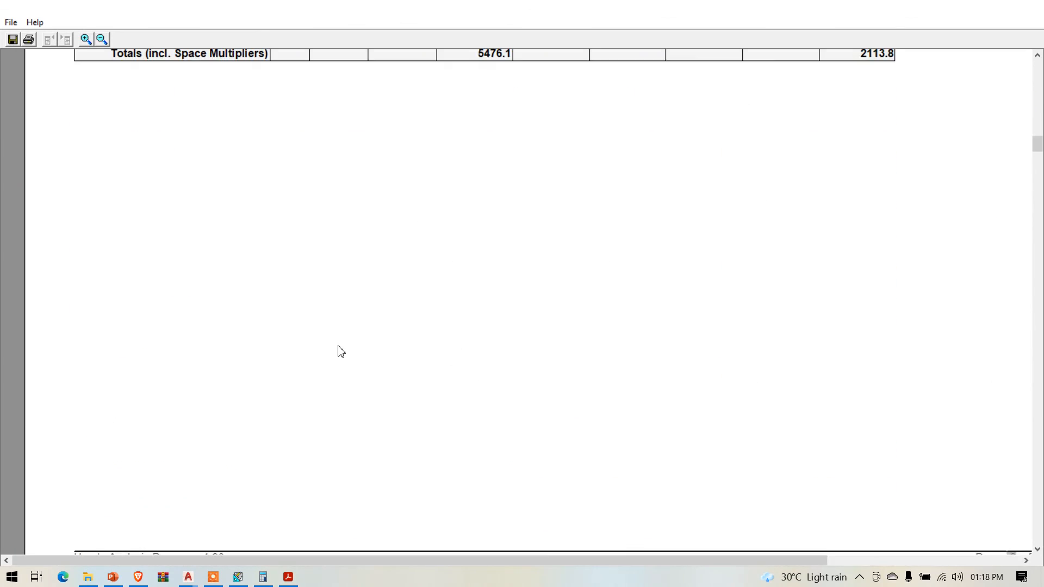
{"action": "scroll", "coordinate": [348, 337], "scroll_direction": "down", "scroll_amount": 1}
{"action": "scroll", "coordinate": [514, 245], "scroll_direction": "down", "scroll_amount": 1}
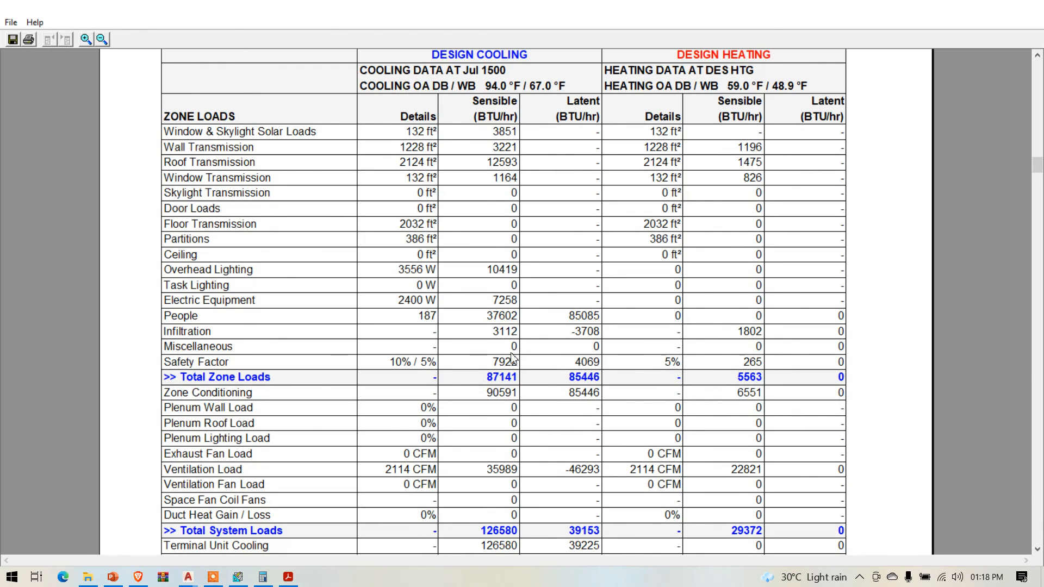
{"action": "scroll", "coordinate": [492, 391], "scroll_direction": "down", "scroll_amount": 5}
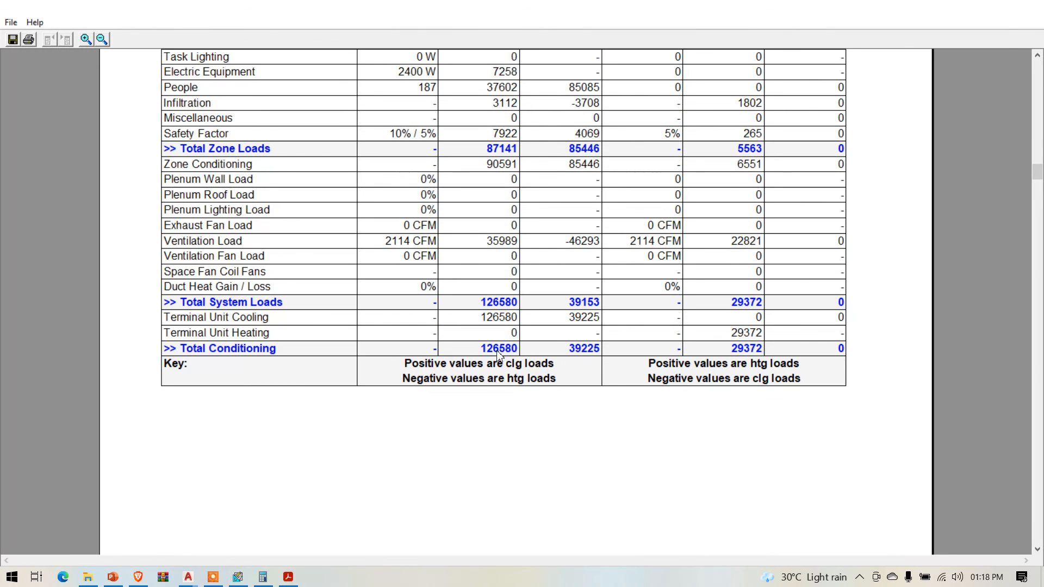
{"action": "scroll", "coordinate": [496, 355], "scroll_direction": "up", "scroll_amount": 5}
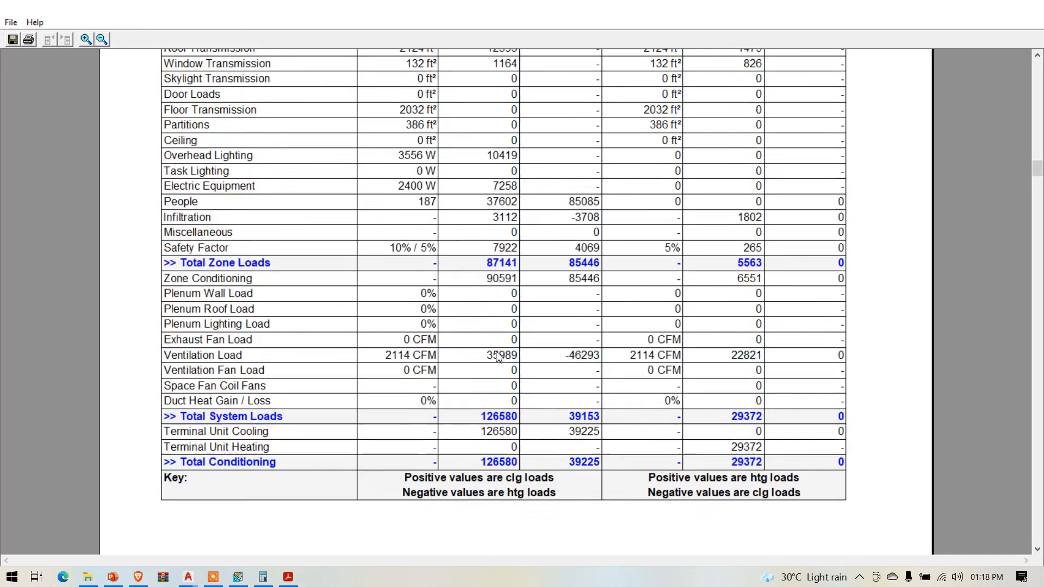
{"action": "scroll", "coordinate": [489, 197], "scroll_direction": "down", "scroll_amount": 5}
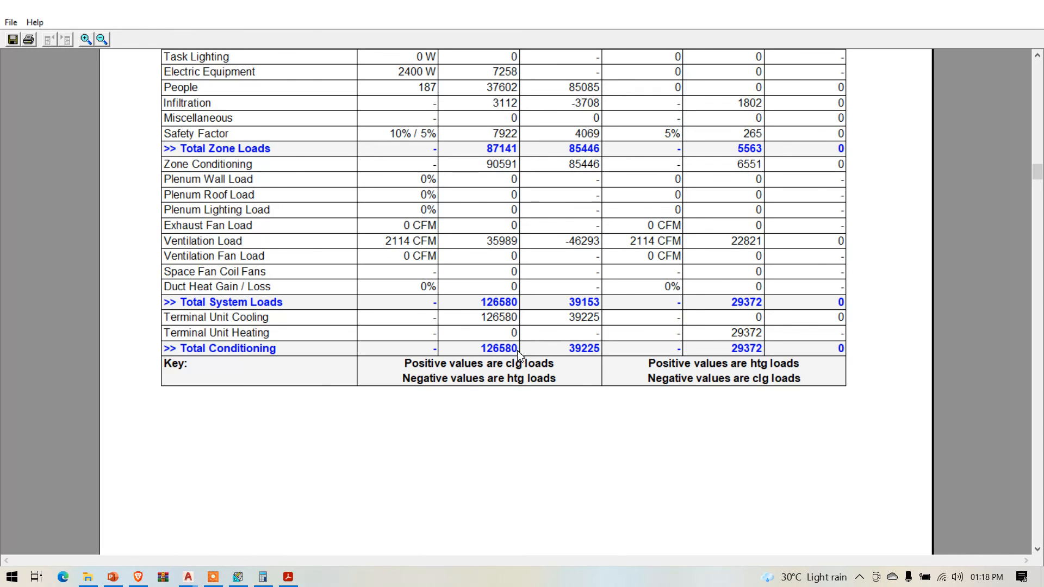
Divide the total sensible cooling load of 126580 BTU/hr by 12000 in Calculator to get tons, and close the calculator
{"action": "left_click", "coordinate": [262, 576]}
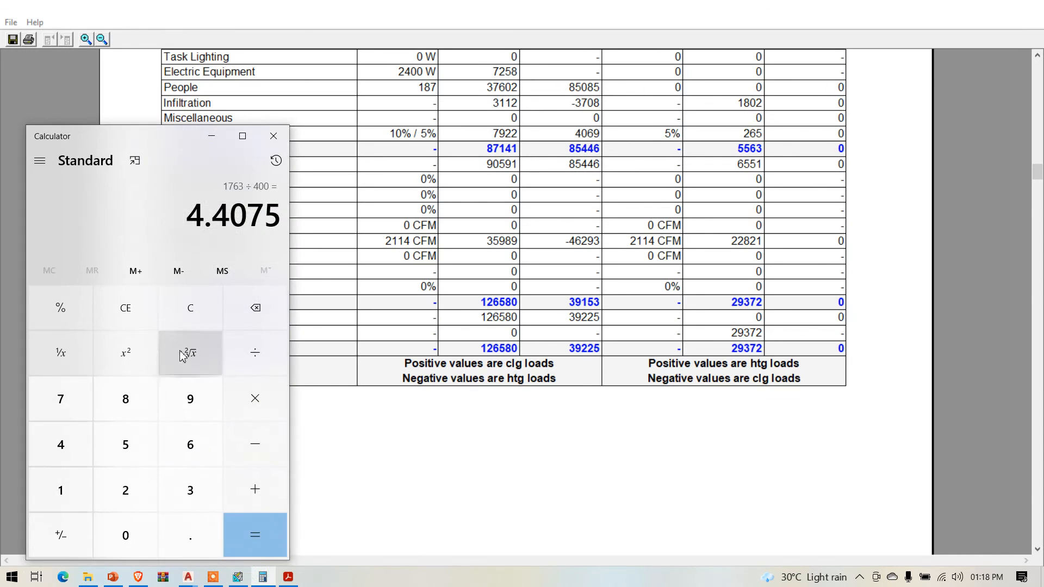
{"action": "left_click", "coordinate": [103, 310]}
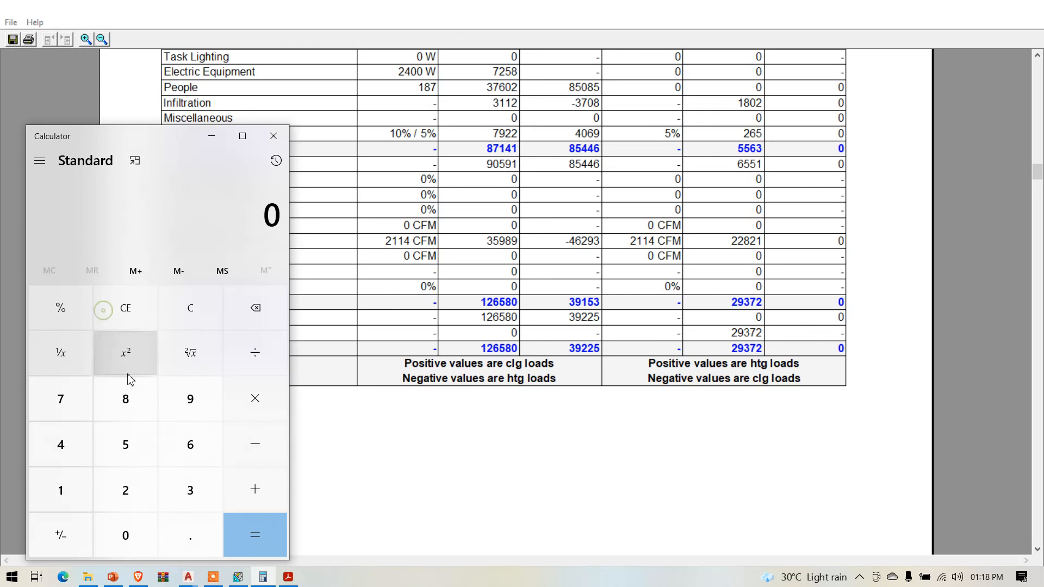
{"action": "left_click", "coordinate": [77, 487]}
{"action": "left_click", "coordinate": [101, 492]}
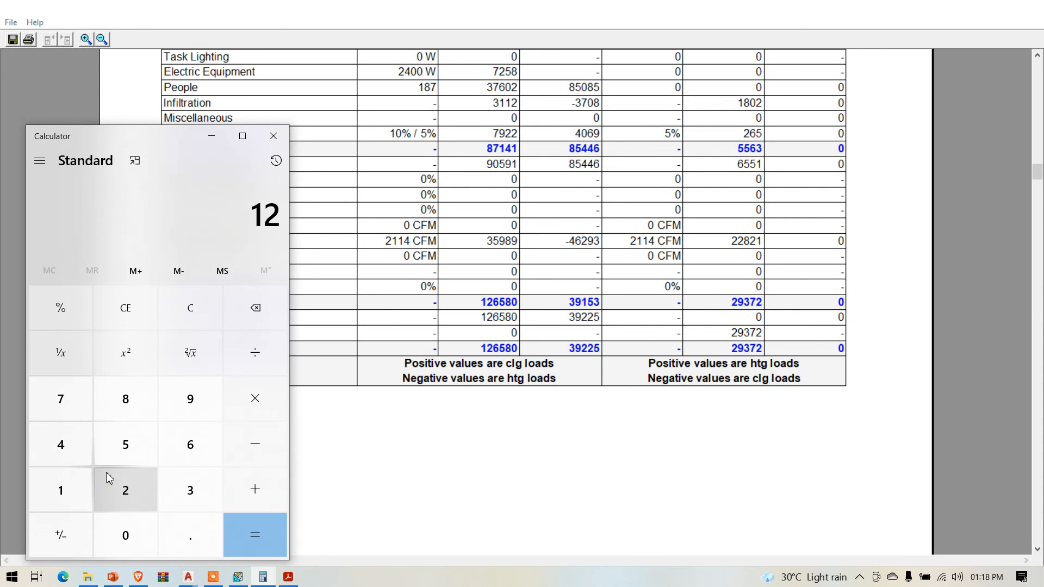
{"action": "left_click", "coordinate": [173, 461]}
{"action": "left_click", "coordinate": [121, 450]}
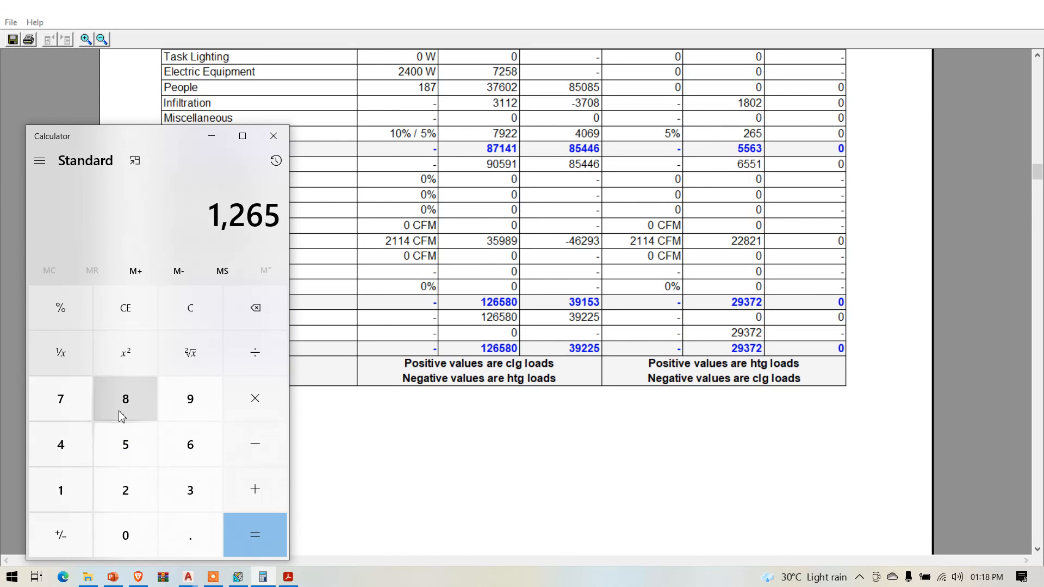
{"action": "left_click", "coordinate": [122, 415]}
{"action": "left_click", "coordinate": [120, 531]}
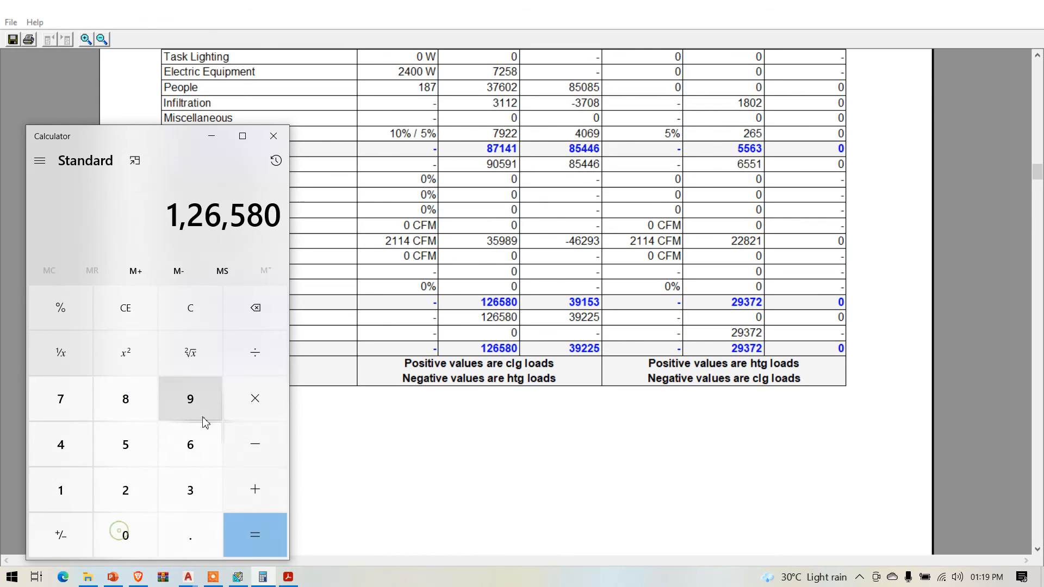
{"action": "left_click", "coordinate": [253, 351]}
{"action": "left_click", "coordinate": [77, 492]}
{"action": "left_click", "coordinate": [121, 498]}
{"action": "left_click", "coordinate": [140, 538]}
{"action": "left_click", "coordinate": [140, 537]}
{"action": "left_click", "coordinate": [140, 537]}
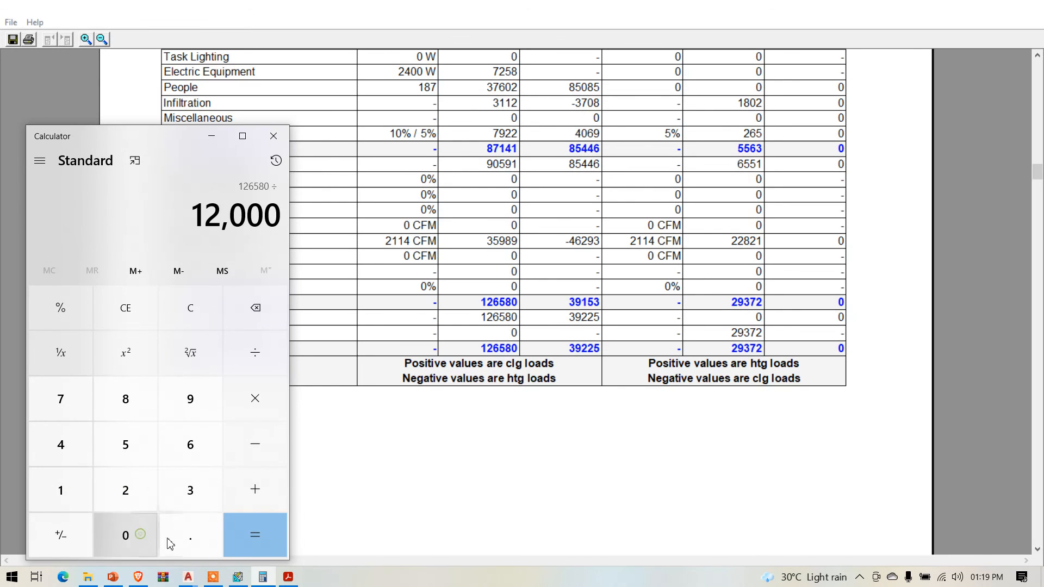
{"action": "left_click", "coordinate": [246, 535]}
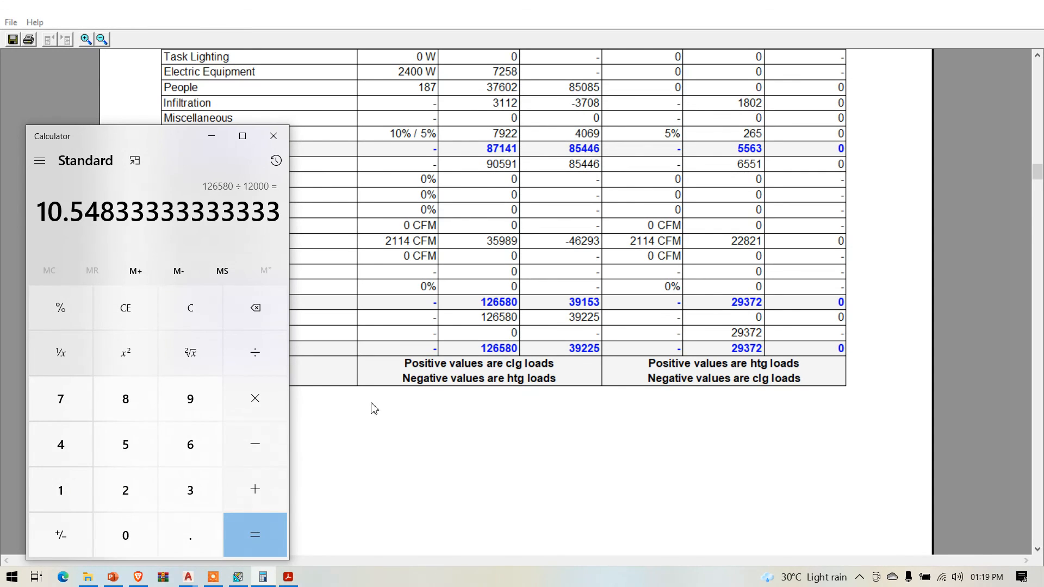
{"action": "scroll", "coordinate": [487, 304], "scroll_direction": "up", "scroll_amount": 5}
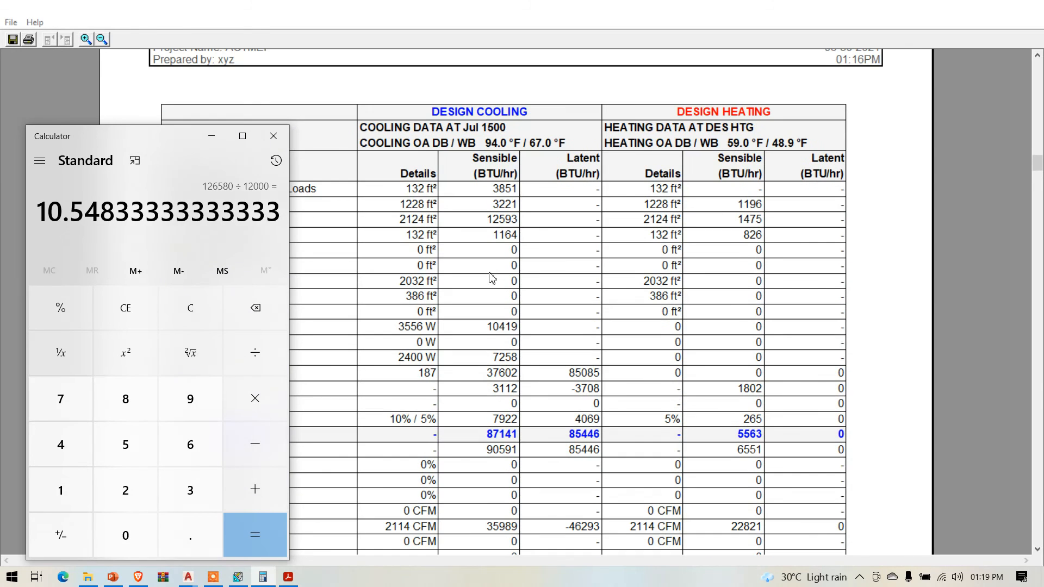
{"action": "left_click", "coordinate": [273, 136]}
Review the system's total design loads and the Zone Design Load Summary for Zones 1, 2 and 3
{"action": "scroll", "coordinate": [261, 256], "scroll_direction": "down", "scroll_amount": 4}
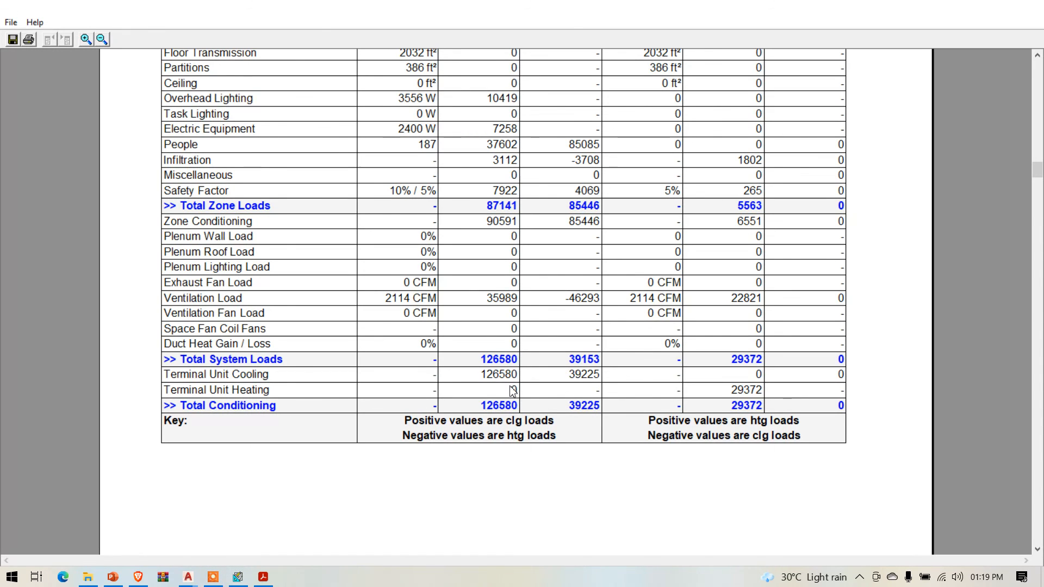
{"action": "scroll", "coordinate": [513, 390], "scroll_direction": "up", "scroll_amount": 4}
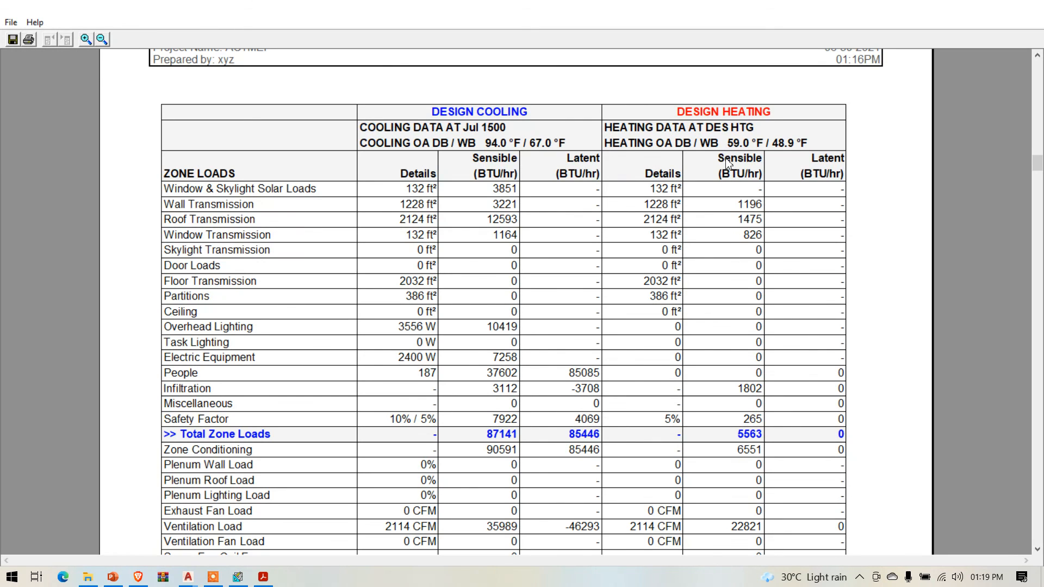
{"action": "scroll", "coordinate": [732, 240], "scroll_direction": "down", "scroll_amount": 3}
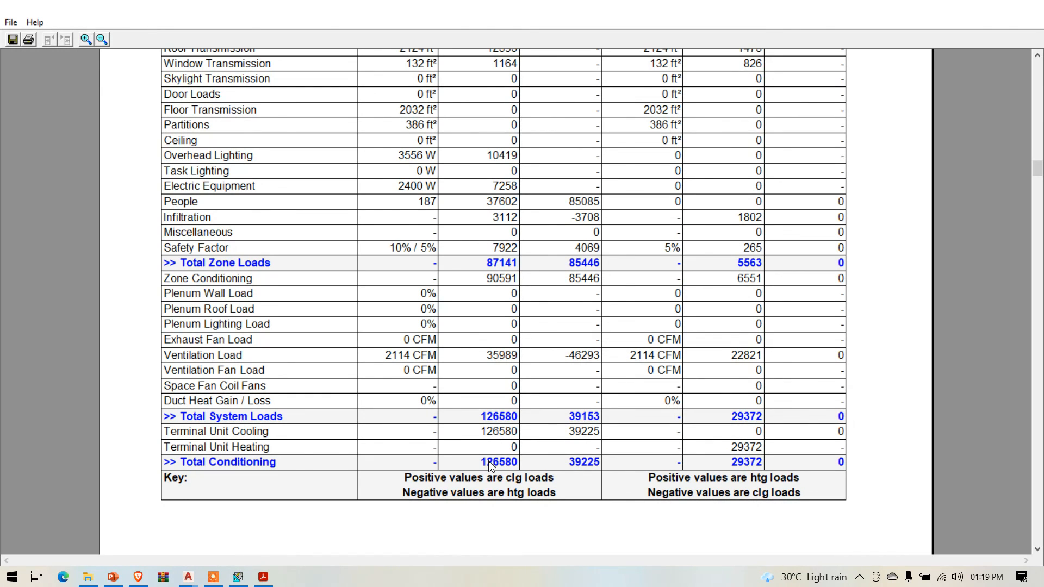
{"action": "scroll", "coordinate": [522, 396], "scroll_direction": "down", "scroll_amount": 15}
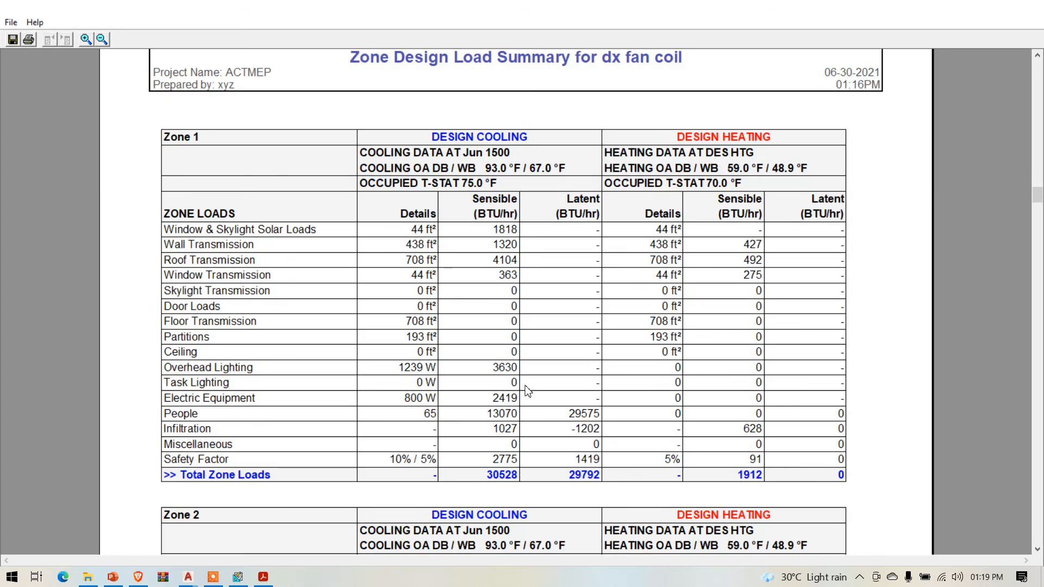
{"action": "scroll", "coordinate": [527, 391], "scroll_direction": "down", "scroll_amount": 16}
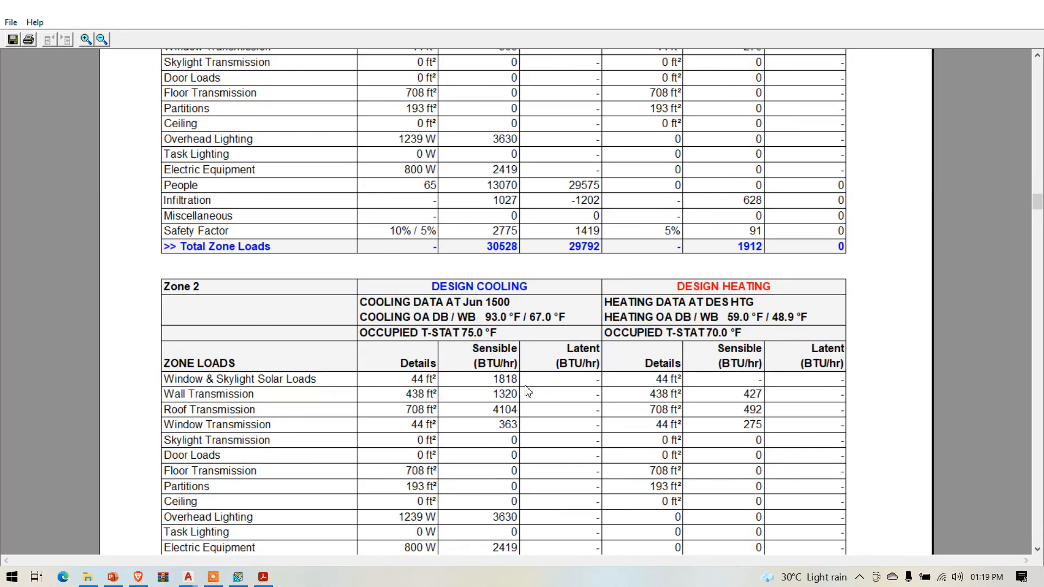
{"action": "scroll", "coordinate": [527, 390], "scroll_direction": "up", "scroll_amount": 14}
{"action": "scroll", "coordinate": [527, 390], "scroll_direction": "up", "scroll_amount": 5}
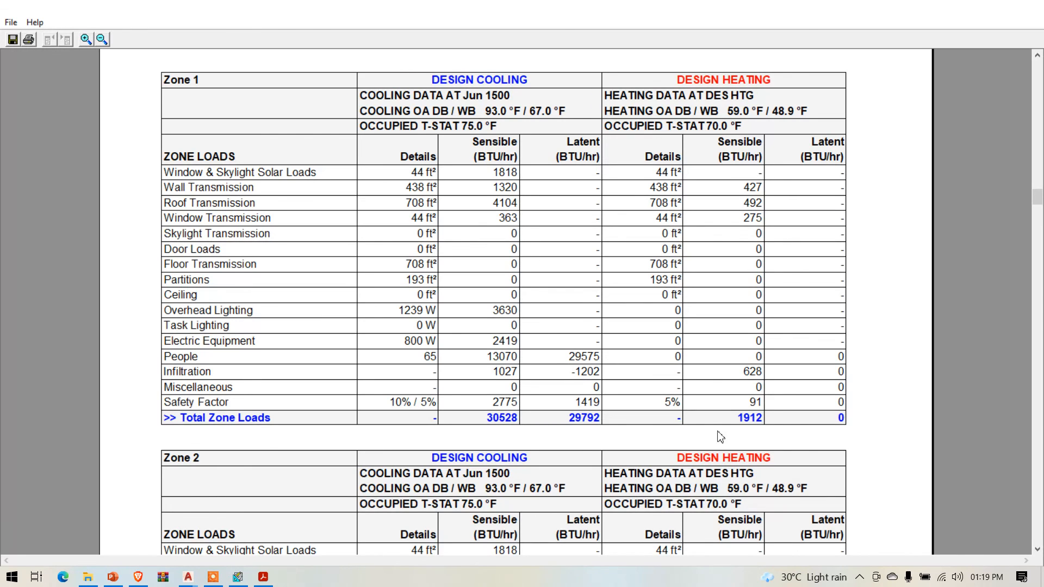
{"action": "scroll", "coordinate": [387, 418], "scroll_direction": "down", "scroll_amount": 5}
{"action": "scroll", "coordinate": [460, 329], "scroll_direction": "down", "scroll_amount": 5}
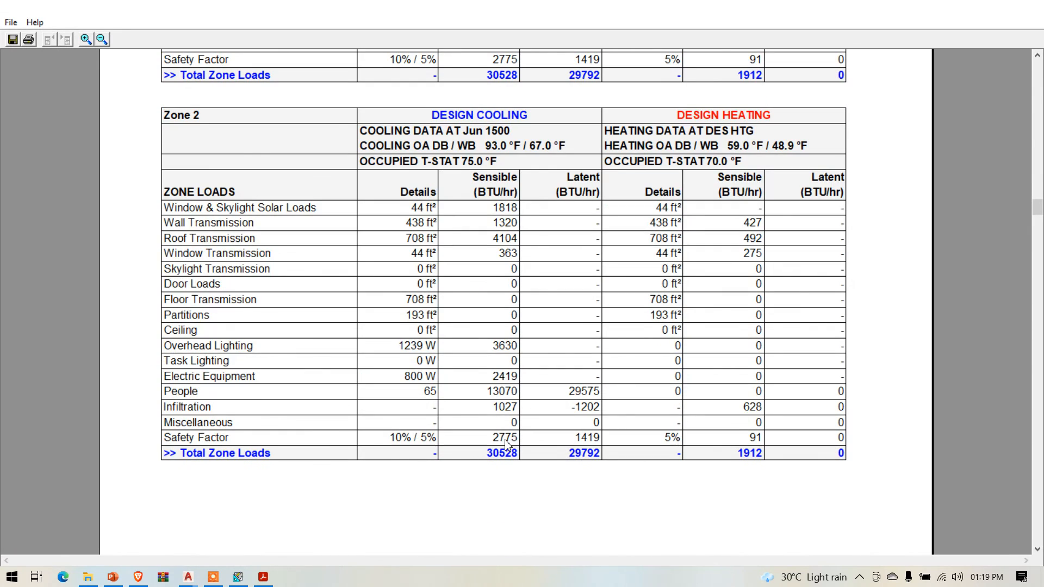
{"action": "scroll", "coordinate": [707, 454], "scroll_direction": "down", "scroll_amount": 15}
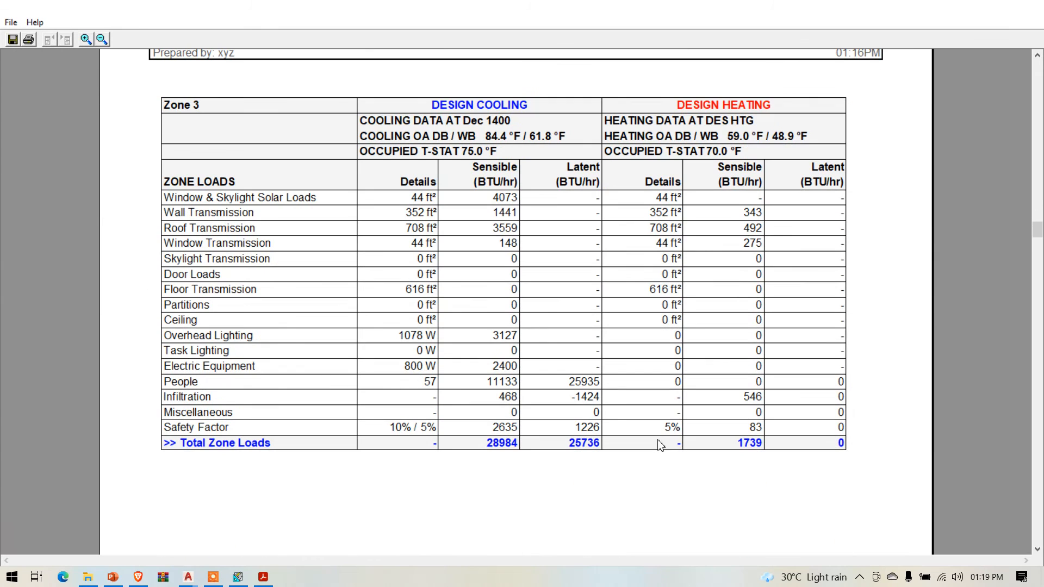
Review the space load tables through to the envelope loads for Class romm G09 in Zone 3
{"action": "scroll", "coordinate": [745, 442], "scroll_direction": "down", "scroll_amount": 6}
{"action": "scroll", "coordinate": [745, 443], "scroll_direction": "down", "scroll_amount": 20}
{"action": "scroll", "coordinate": [744, 442], "scroll_direction": "down", "scroll_amount": 20}
{"action": "scroll", "coordinate": [744, 442], "scroll_direction": "down", "scroll_amount": 20}
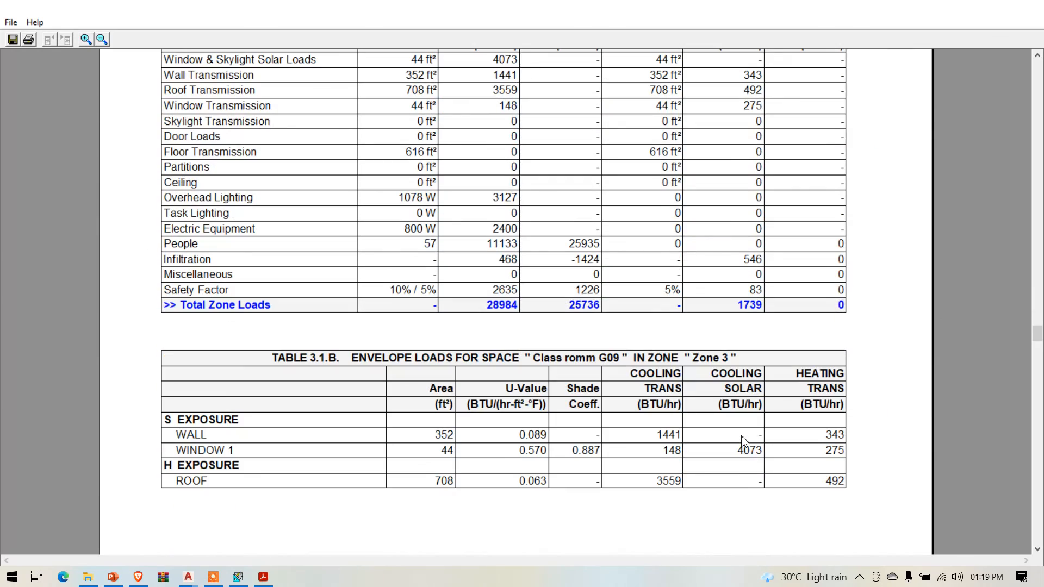
{"action": "scroll", "coordinate": [745, 442], "scroll_direction": "down", "scroll_amount": 4}
{"action": "scroll", "coordinate": [744, 441], "scroll_direction": "down", "scroll_amount": 1}
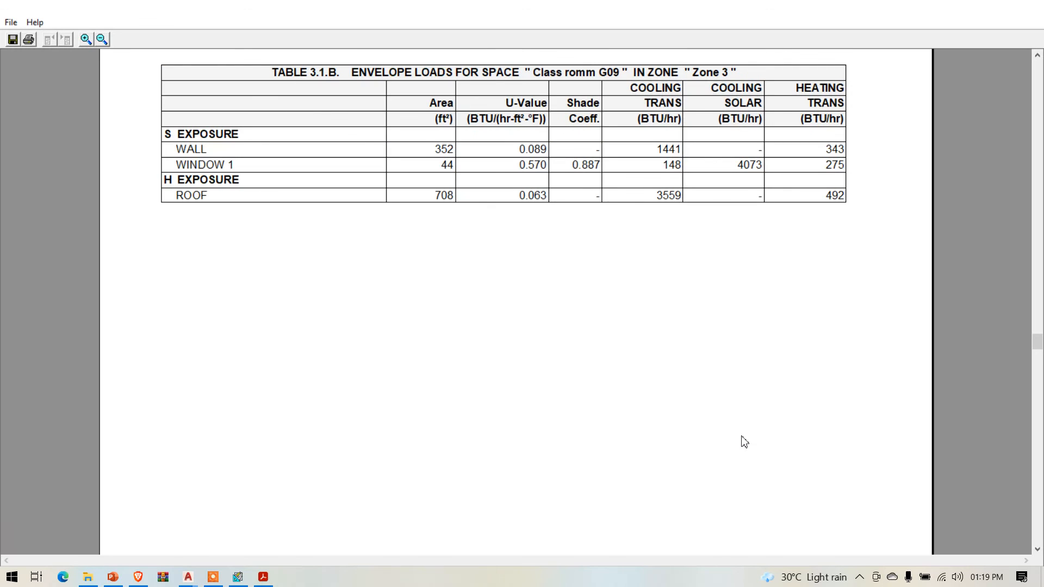
Switch to AutoCAD and look over the classrooms in the ground and first floor reflected ceiling plans
{"action": "left_click", "coordinate": [187, 578]}
{"action": "left_click", "coordinate": [246, 539]}
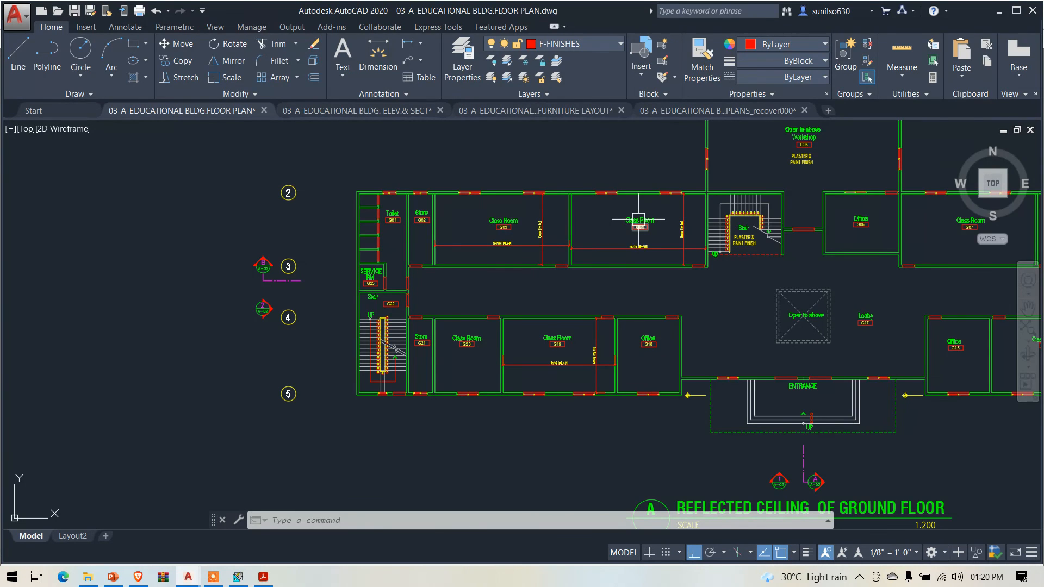
{"action": "scroll", "coordinate": [463, 267], "scroll_direction": "up", "scroll_amount": 5}
{"action": "scroll", "coordinate": [485, 239], "scroll_direction": "down", "scroll_amount": 5}
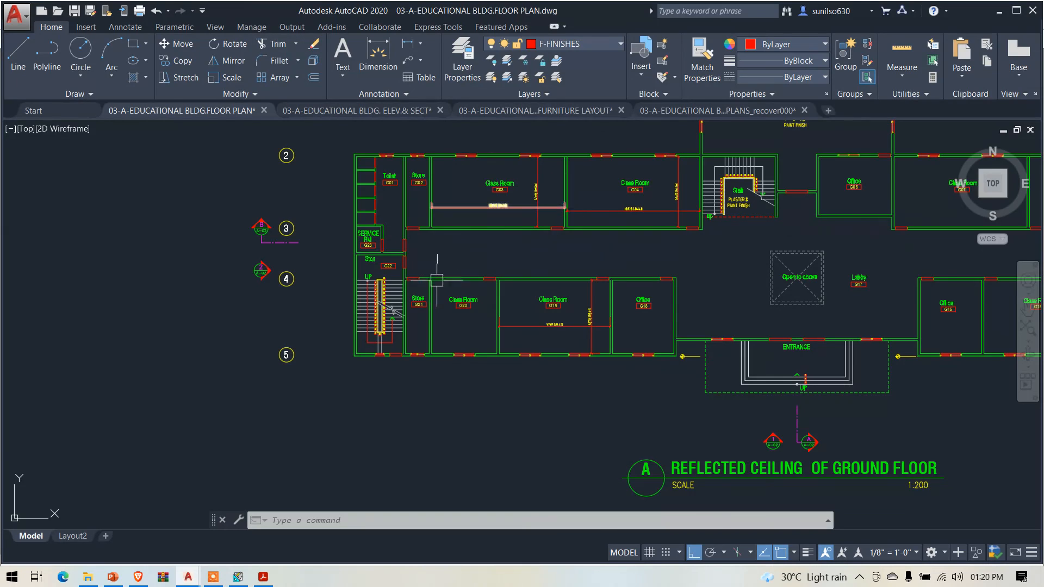
{"action": "scroll", "coordinate": [431, 303], "scroll_direction": "down", "scroll_amount": 2}
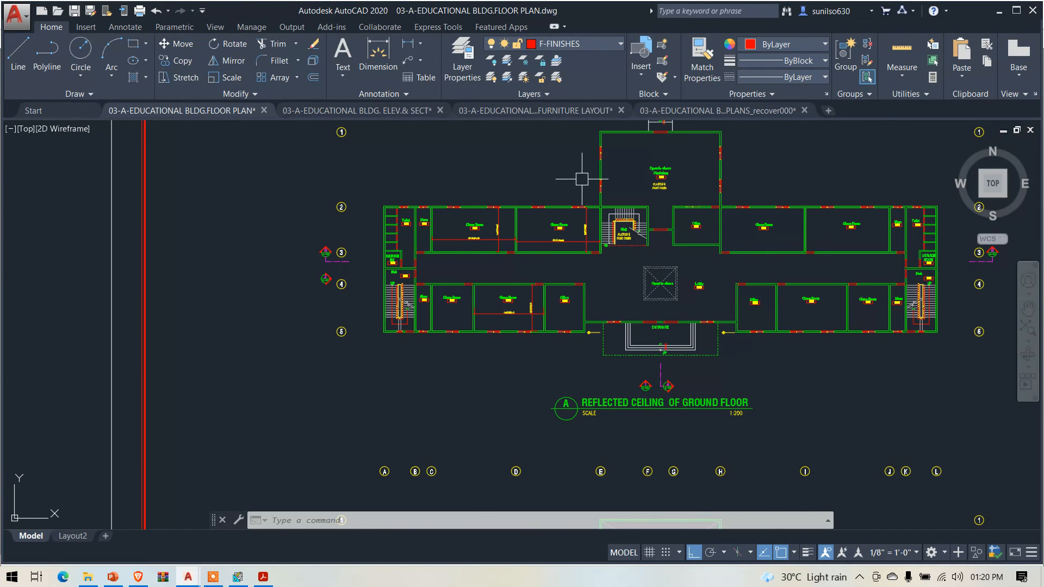
{"action": "scroll", "coordinate": [582, 177], "scroll_direction": "down", "scroll_amount": 3}
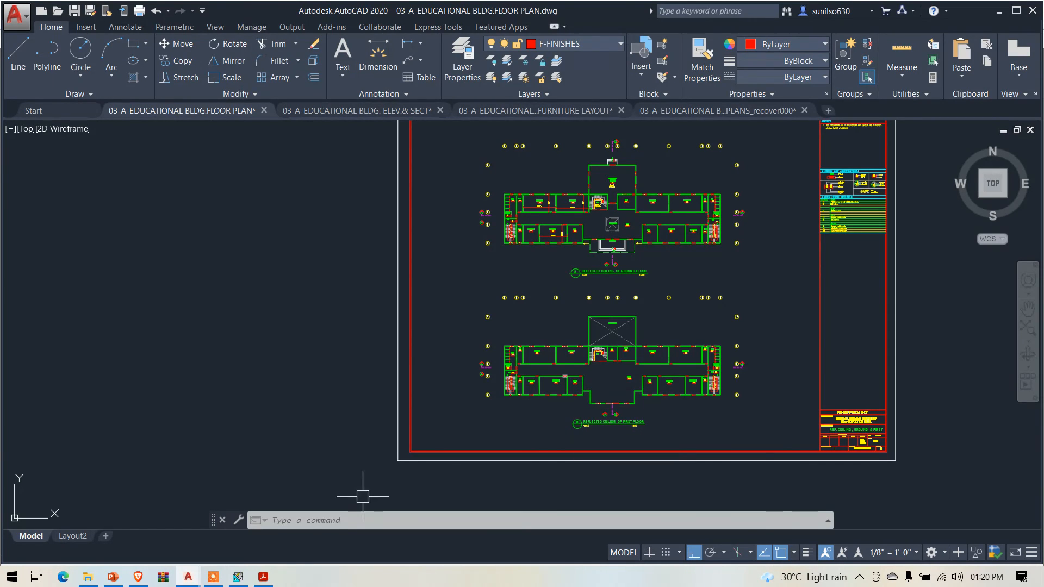
Return to HAP and close the dx fan coil design report
{"action": "left_click", "coordinate": [238, 577]}
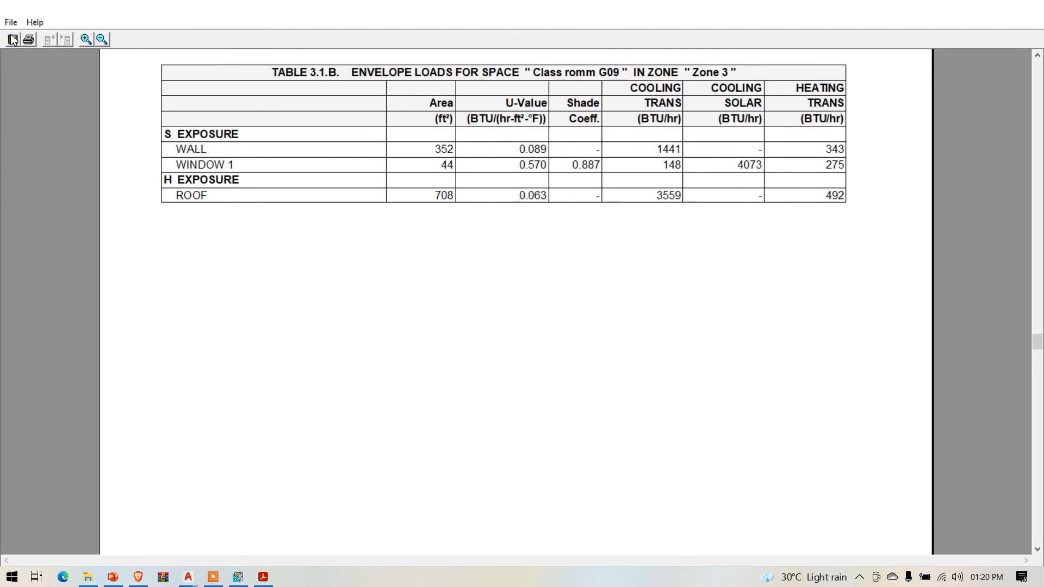
{"action": "left_click", "coordinate": [1035, 7]}
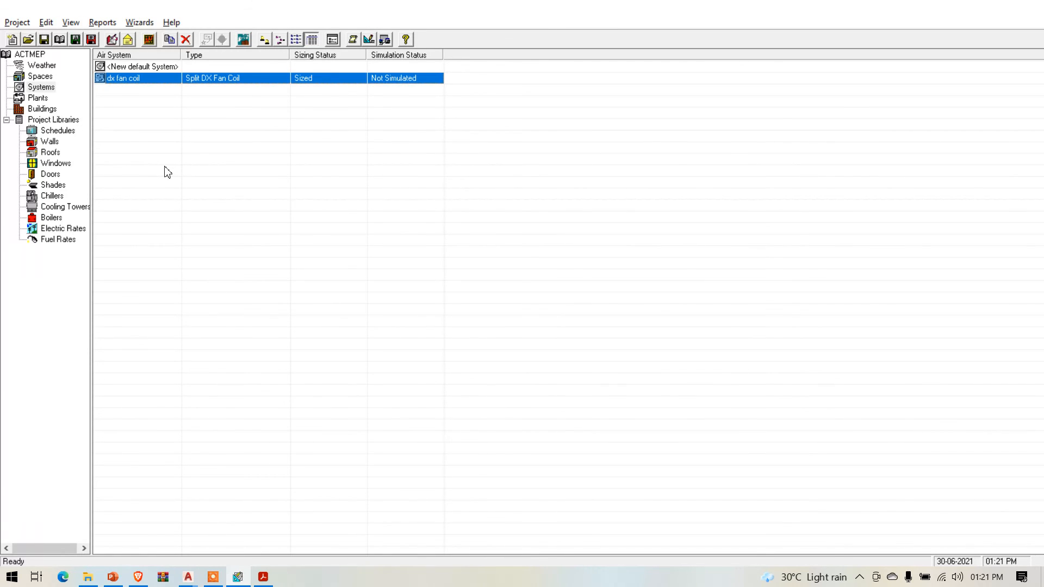
{"action": "left_click", "coordinate": [212, 577]}
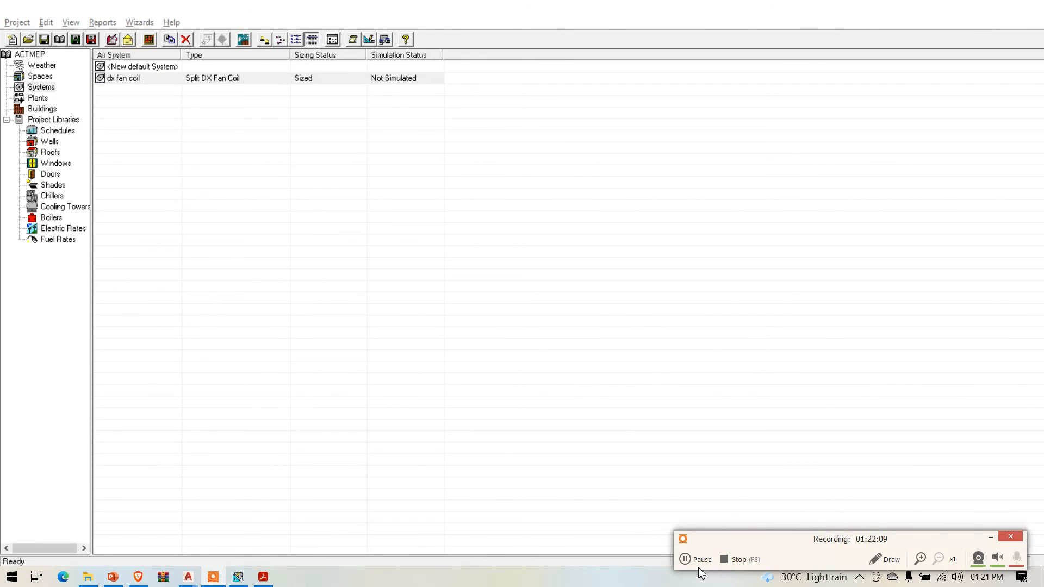